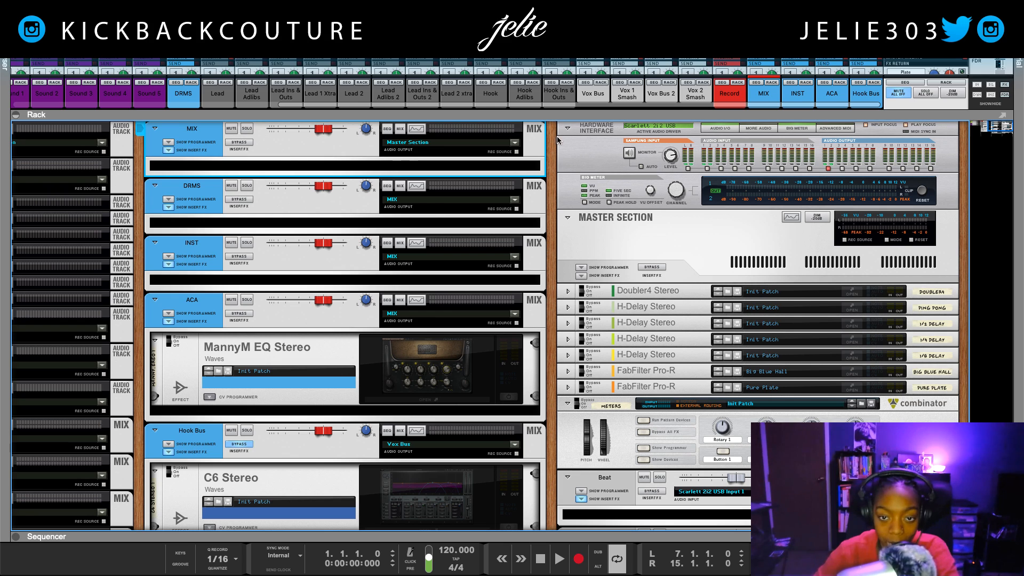
Step: Examine the template's Master Section, send effects, the METERS Combinator's devices, and the Beat, Metronome and Reference channels in the rack
{"action": "scroll", "coordinate": [558, 144], "scroll_direction": "down", "scroll_amount": 3}
{"action": "left_click", "coordinate": [618, 222]}
{"action": "left_click", "coordinate": [607, 235]}
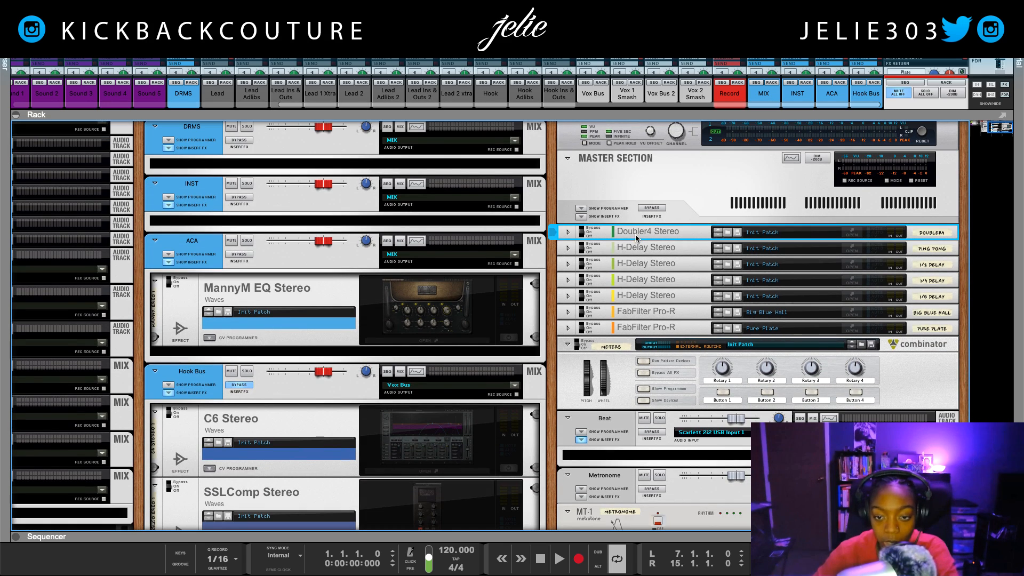
{"action": "left_click", "coordinate": [619, 309]}
{"action": "left_click", "coordinate": [632, 326]}
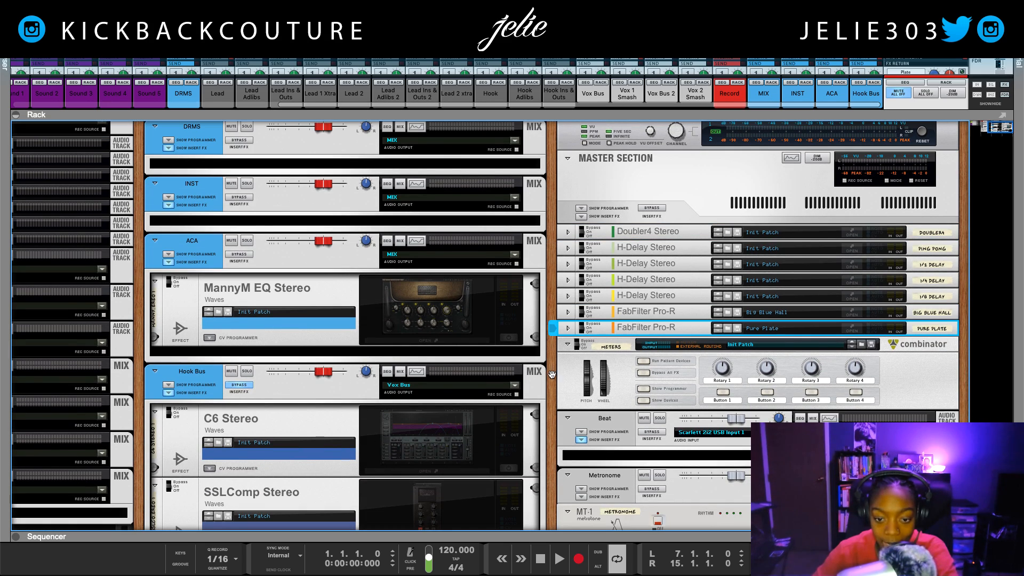
{"action": "scroll", "coordinate": [548, 355], "scroll_direction": "down", "scroll_amount": 2}
{"action": "left_click", "coordinate": [648, 369]}
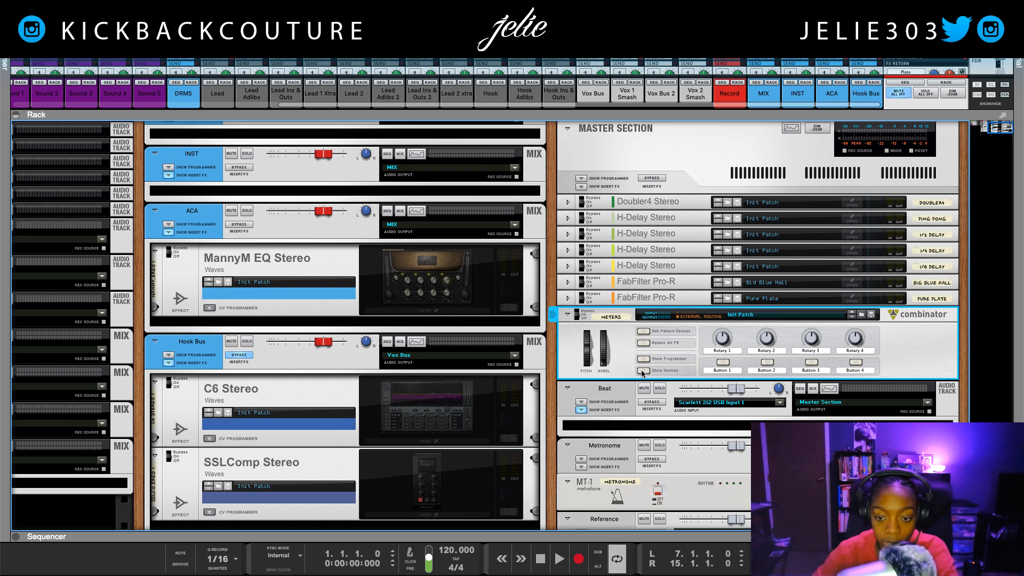
{"action": "left_click", "coordinate": [643, 370]}
{"action": "scroll", "coordinate": [574, 378], "scroll_direction": "down", "scroll_amount": 5}
{"action": "scroll", "coordinate": [587, 387], "scroll_direction": "down", "scroll_amount": 8}
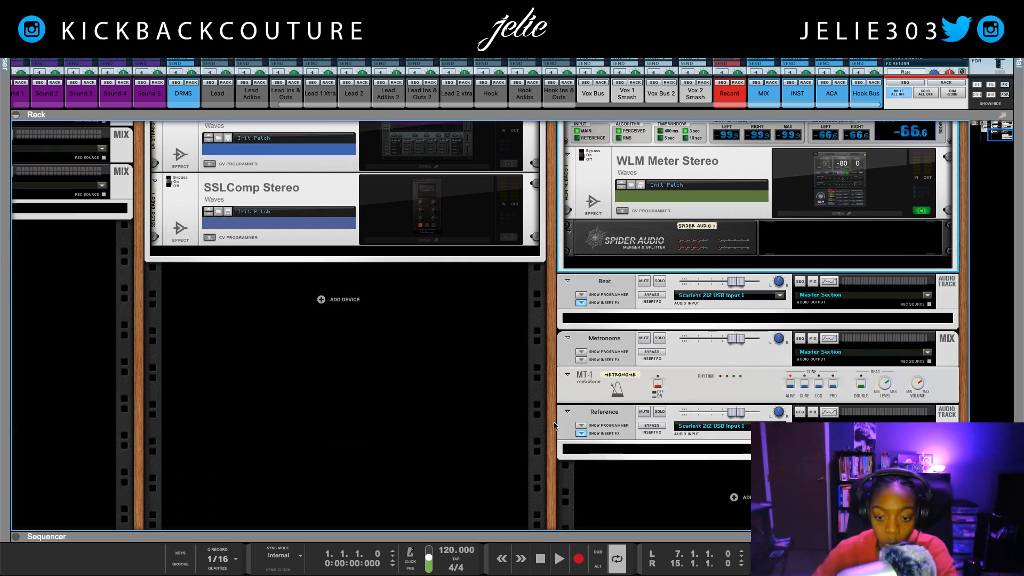
{"action": "left_click", "coordinate": [599, 397]}
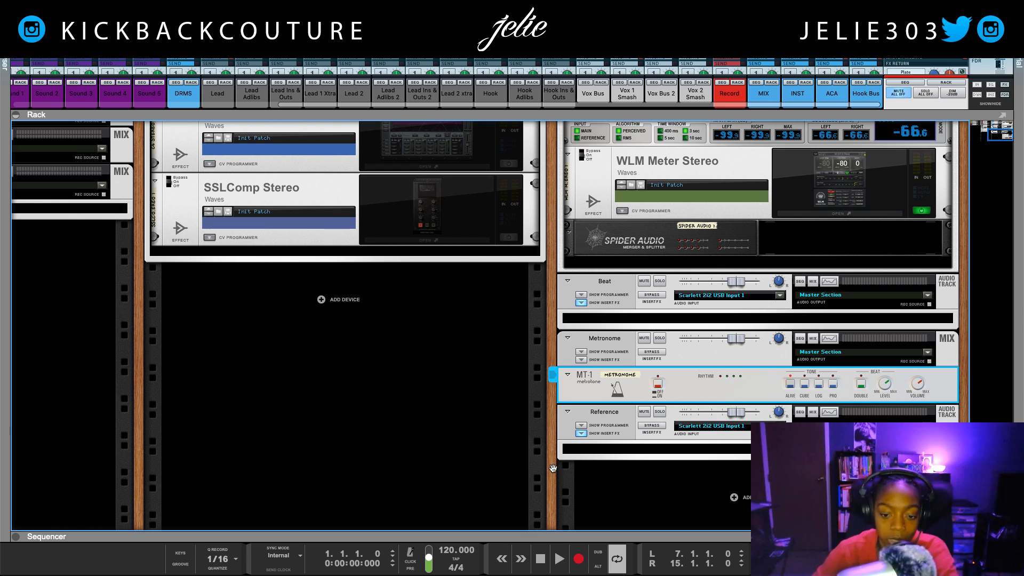
Step: Examine the template's other rack columns with the mix buses, vocal channels, and drum and sound tracks
{"action": "left_click_drag", "start_coordinate": [558, 470], "coordinate": [694, 536]}
{"action": "scroll", "coordinate": [590, 509], "scroll_direction": "up", "scroll_amount": 9}
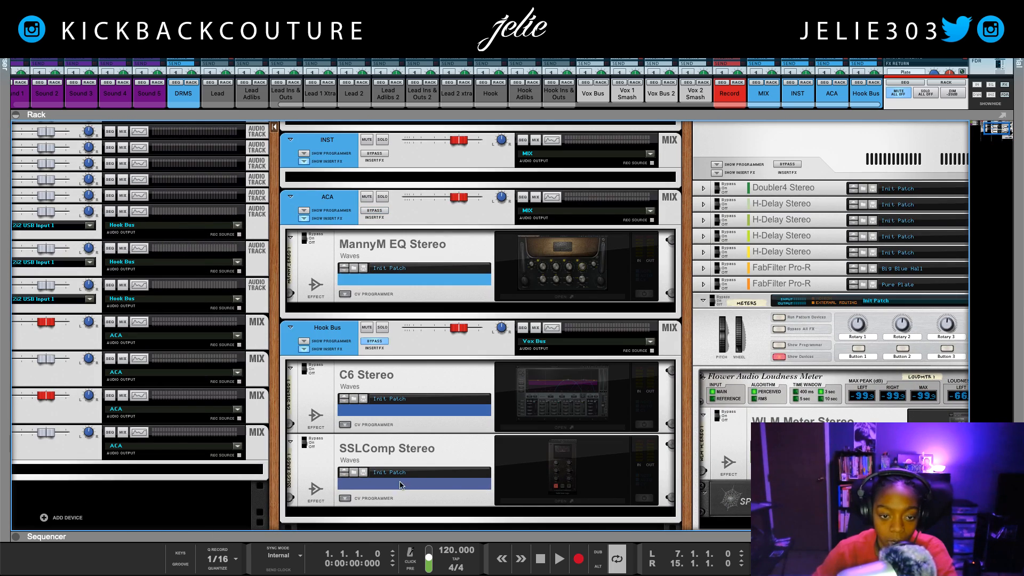
{"action": "left_click", "coordinate": [326, 401]}
{"action": "left_click_drag", "start_coordinate": [273, 282], "coordinate": [347, 522]}
{"action": "left_click", "coordinate": [336, 379]}
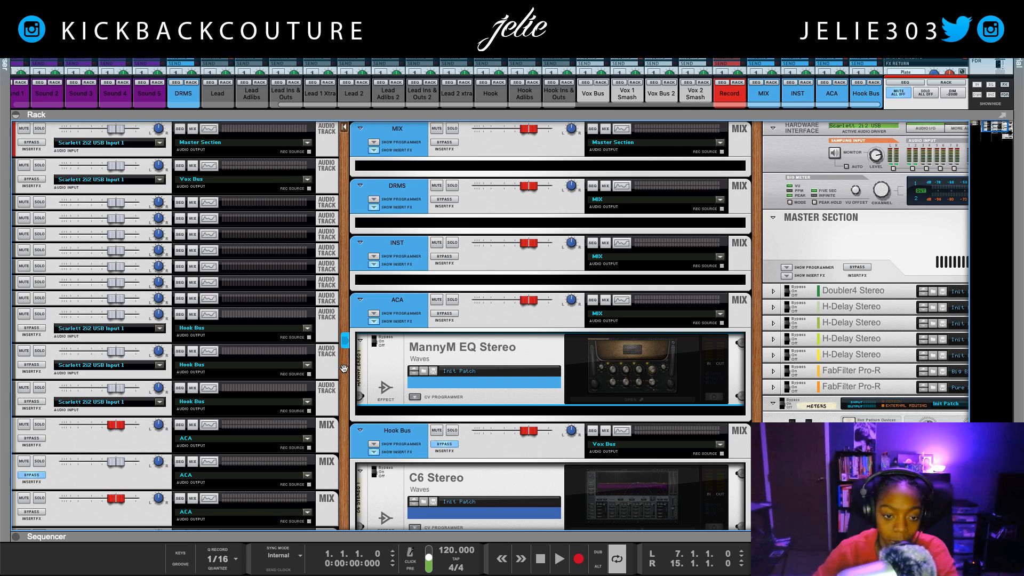
{"action": "left_click_drag", "start_coordinate": [335, 368], "coordinate": [718, 400]}
{"action": "left_click_drag", "start_coordinate": [314, 383], "coordinate": [300, 451]}
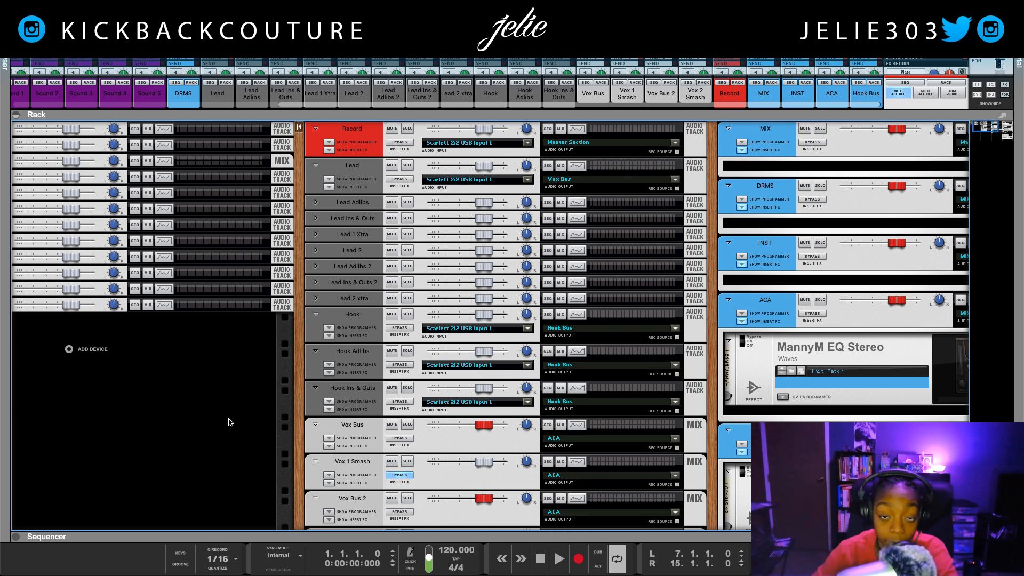
{"action": "left_click_drag", "start_coordinate": [302, 250], "coordinate": [756, 340]}
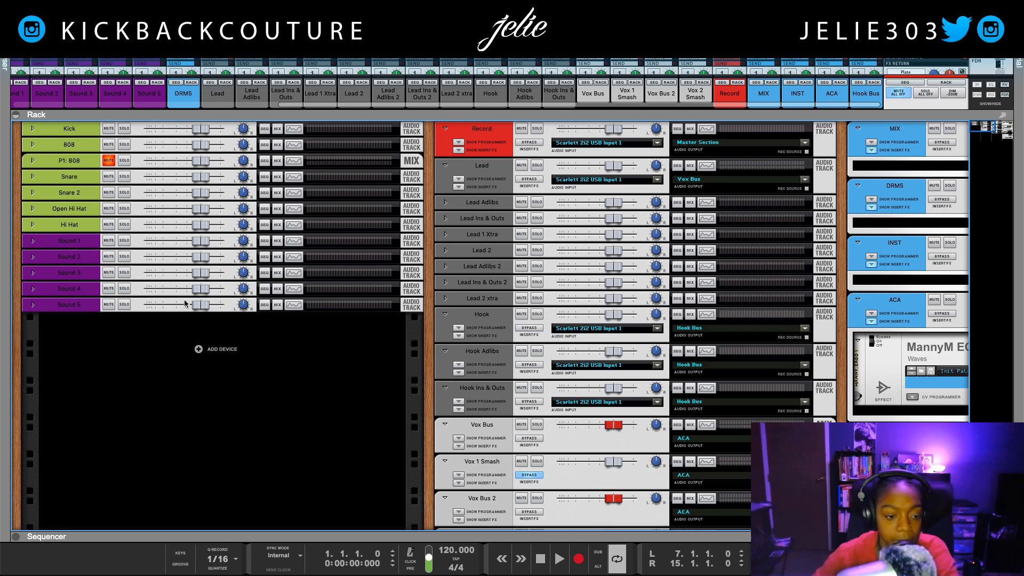
{"action": "key", "text": "ctrl+Right"}
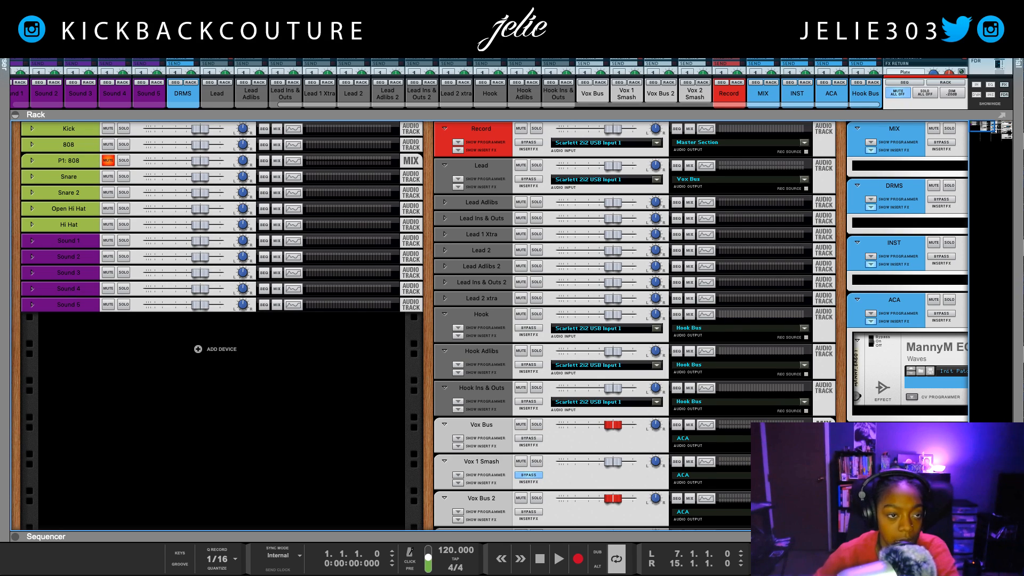
Step: Create a new song from a template and enlarge the rack, hiding the browser
{"action": "left_click", "coordinate": [72, 12]}
{"action": "mouse_move", "coordinate": [101, 29]}
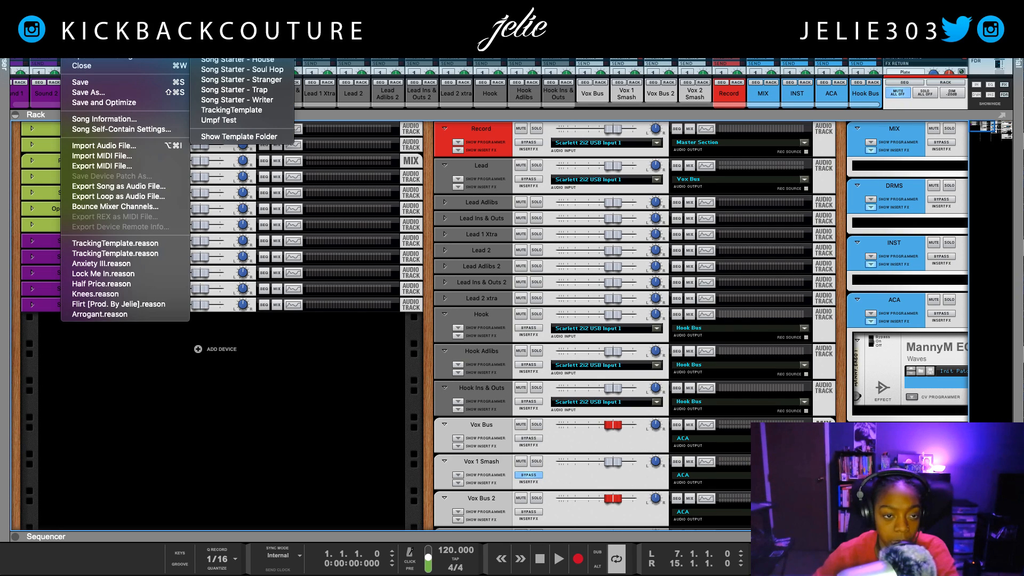
{"action": "left_click", "coordinate": [230, 39]}
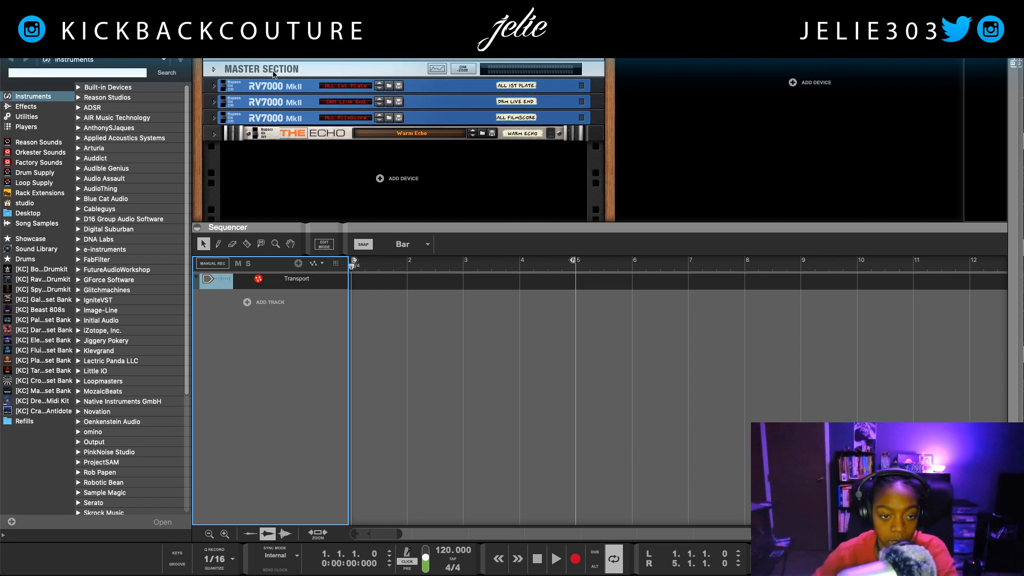
{"action": "left_click_drag", "start_coordinate": [255, 224], "coordinate": [263, 527]}
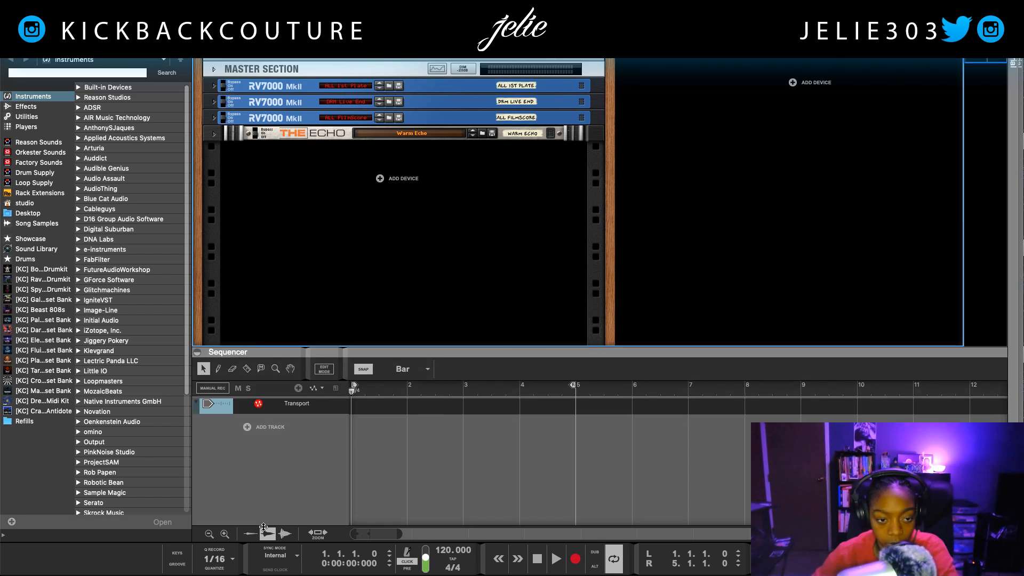
{"action": "key", "text": "F3"}
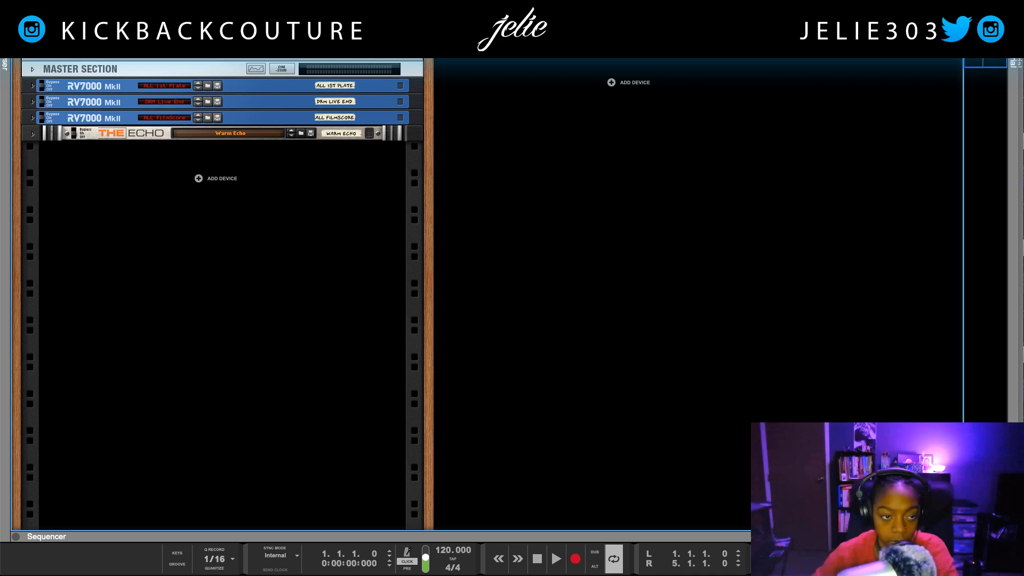
Step: Unfold the Master Section and show its insert effects and programmer
{"action": "left_click", "coordinate": [32, 69]}
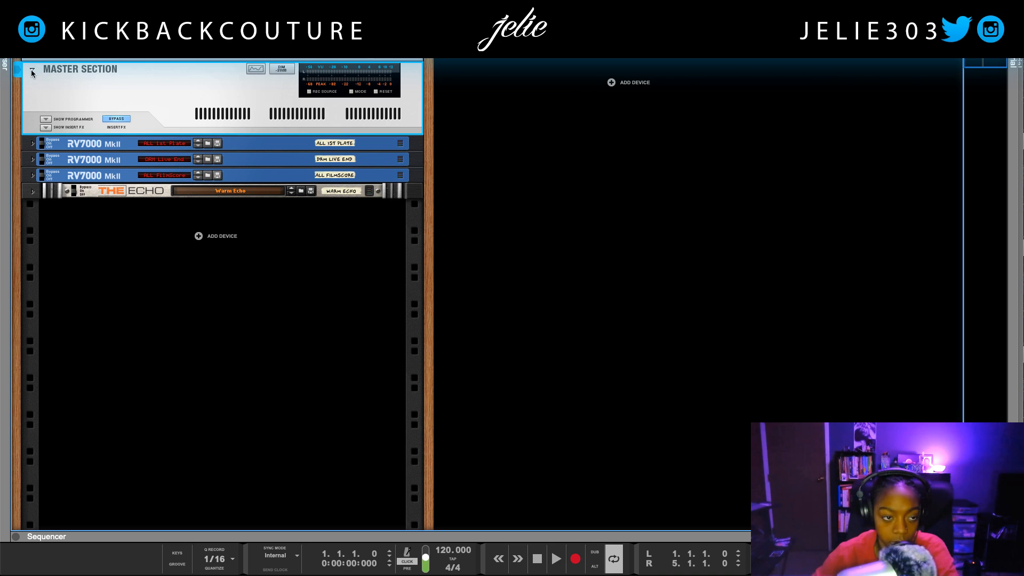
{"action": "left_click", "coordinate": [45, 127]}
{"action": "right_click", "coordinate": [132, 88]}
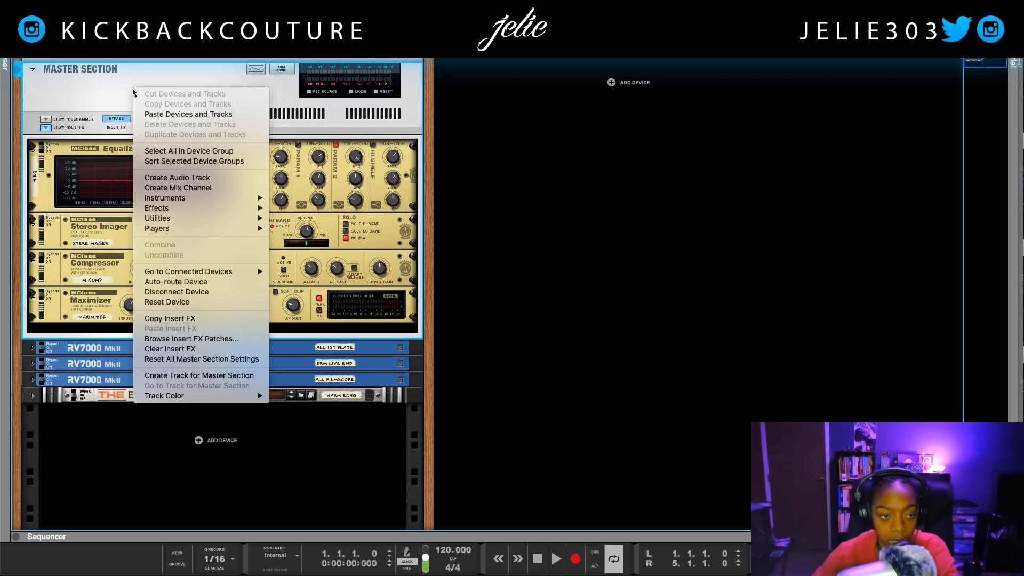
{"action": "left_click", "coordinate": [110, 231]}
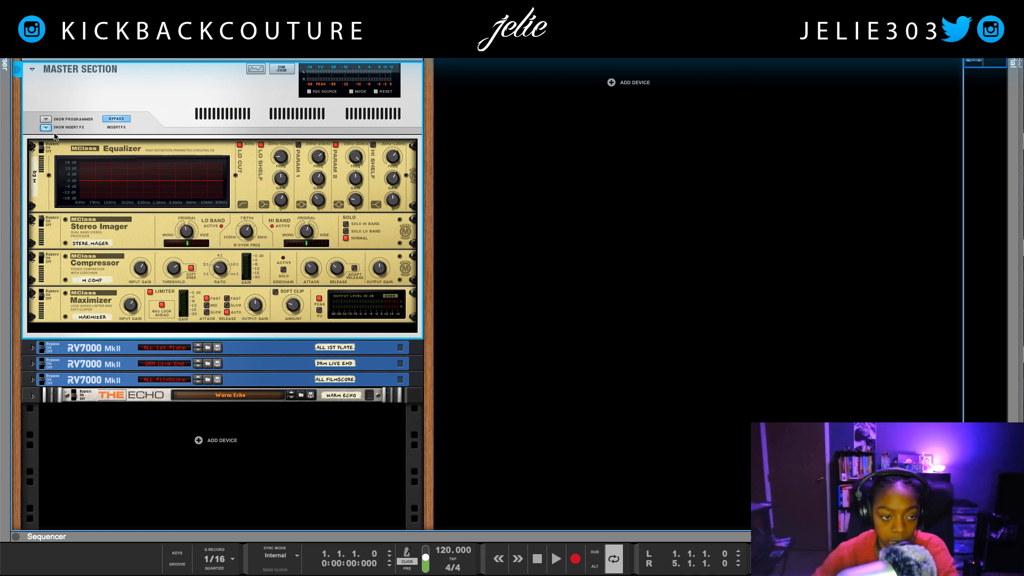
{"action": "left_click", "coordinate": [46, 119]}
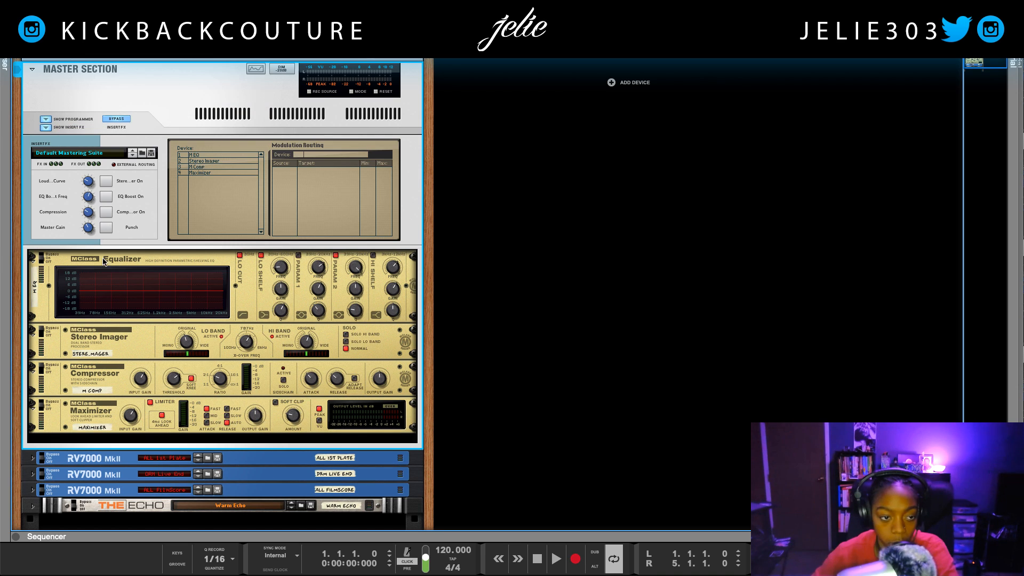
Step: Try switching the Default Mastering Suite's stereo imager button on and back off
{"action": "double_click", "coordinate": [52, 182]}
{"action": "left_click", "coordinate": [107, 181]}
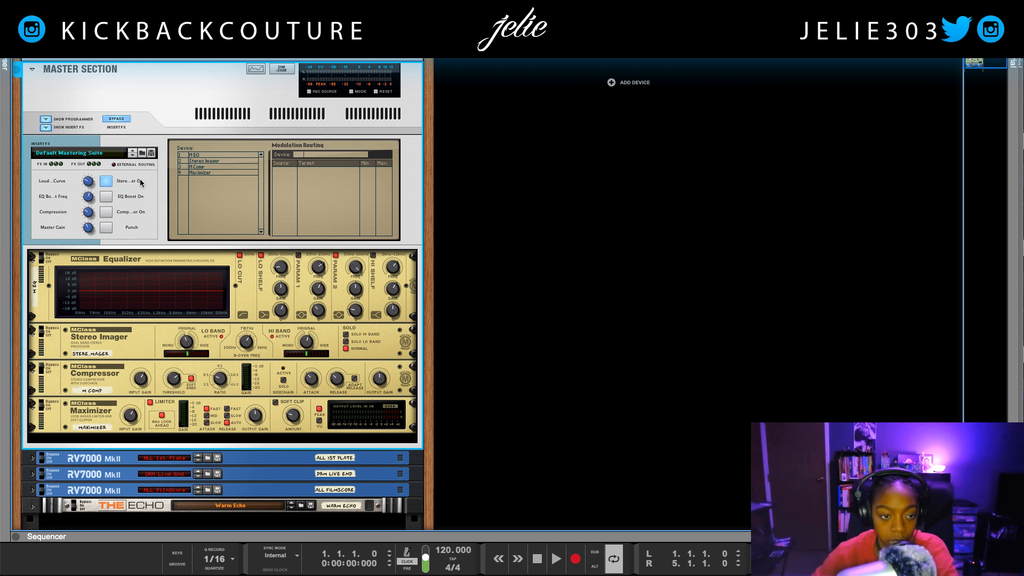
{"action": "left_click", "coordinate": [110, 181]}
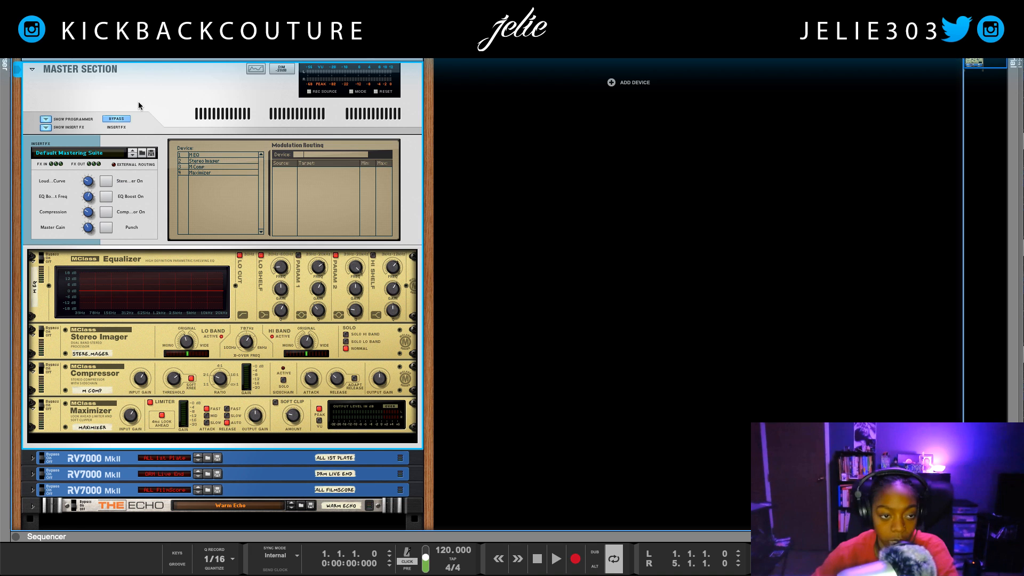
Step: Reset all Master Section settings and delete the three RV7000 MkII reverbs and The Echo below it
{"action": "right_click", "coordinate": [149, 119]}
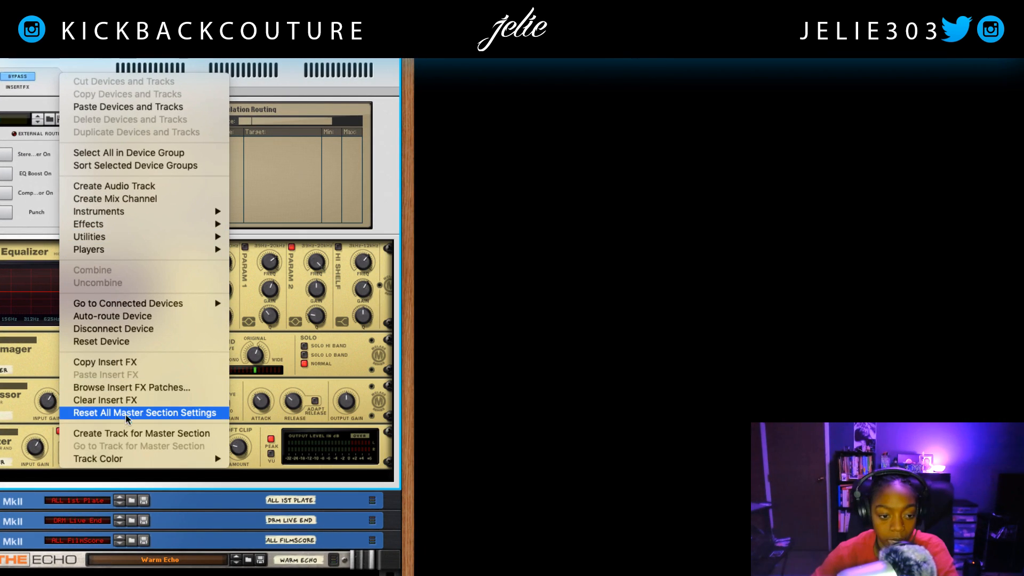
{"action": "left_click", "coordinate": [137, 343]}
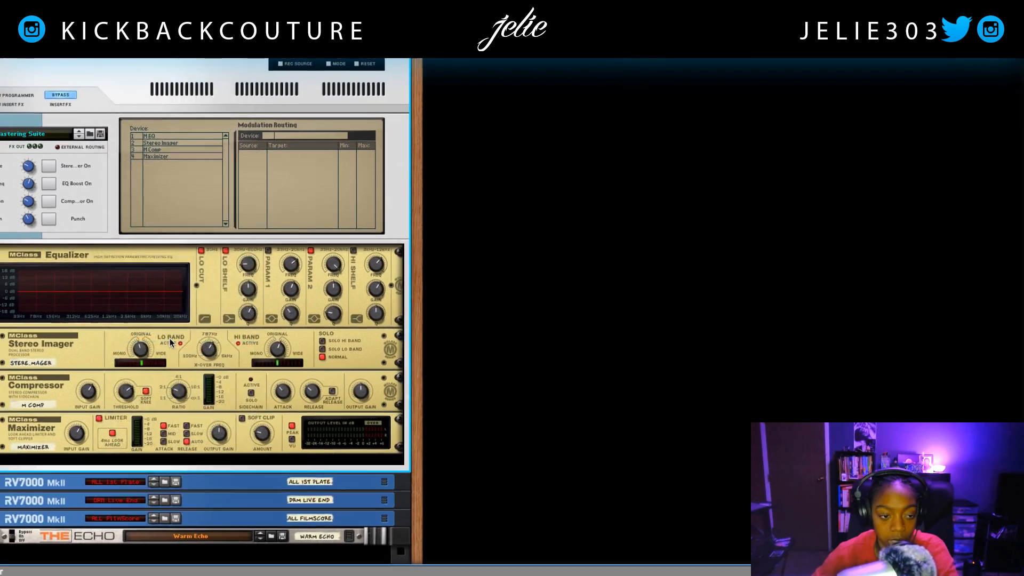
{"action": "left_click", "coordinate": [124, 273]}
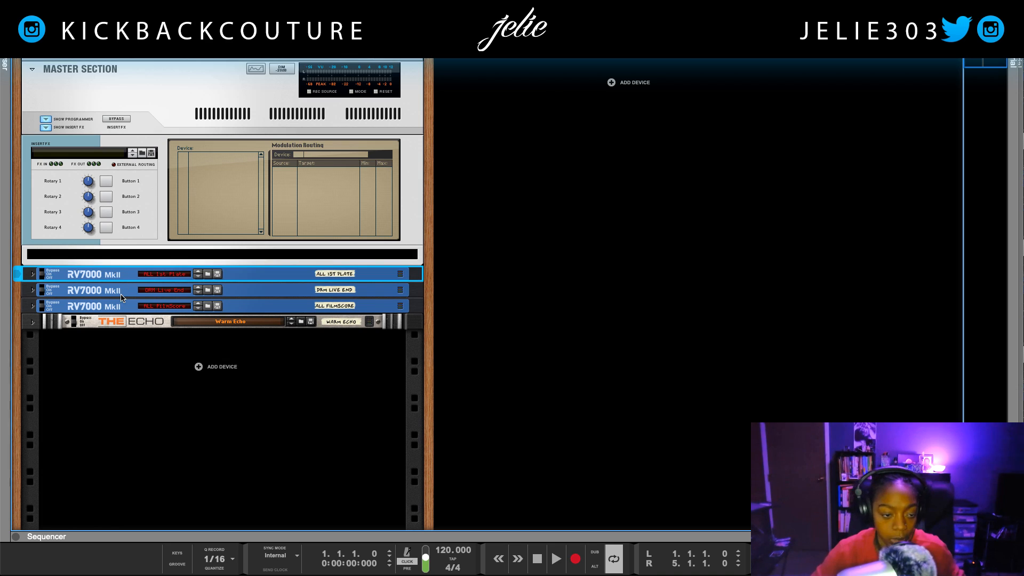
{"action": "left_click", "coordinate": [124, 323], "text": "shift"}
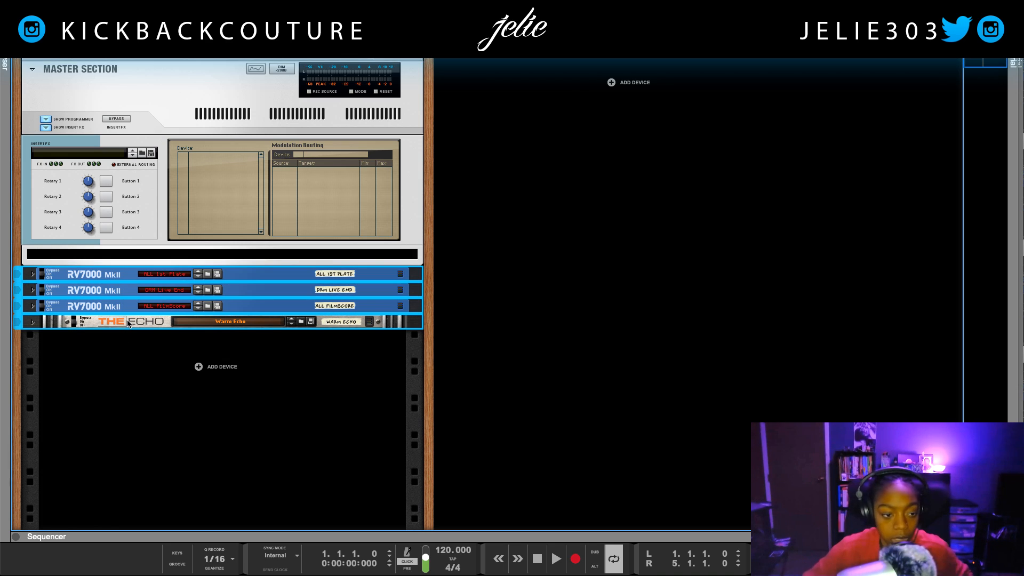
{"action": "left_click", "coordinate": [108, 274]}
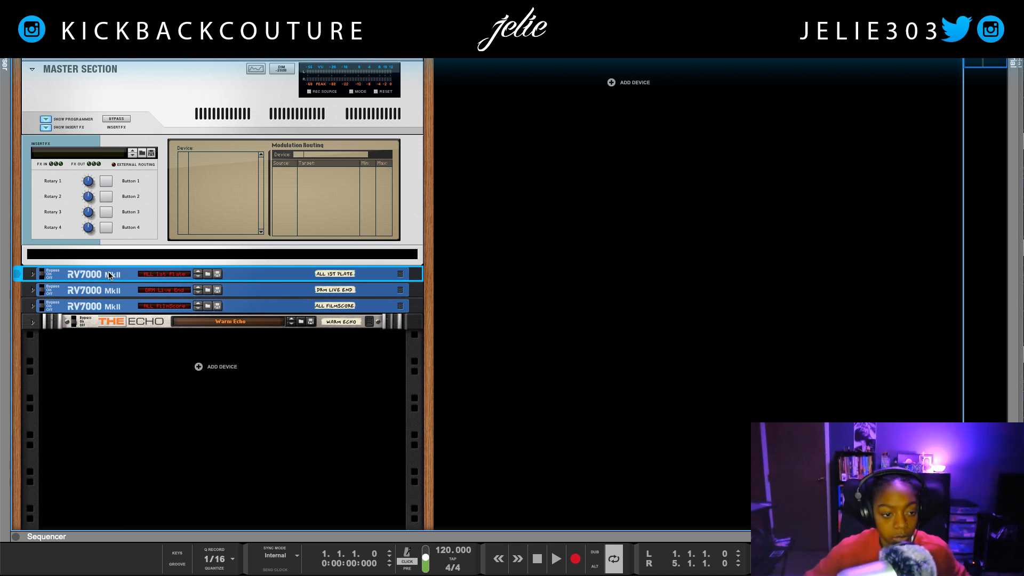
{"action": "left_click", "coordinate": [119, 320], "text": "shift"}
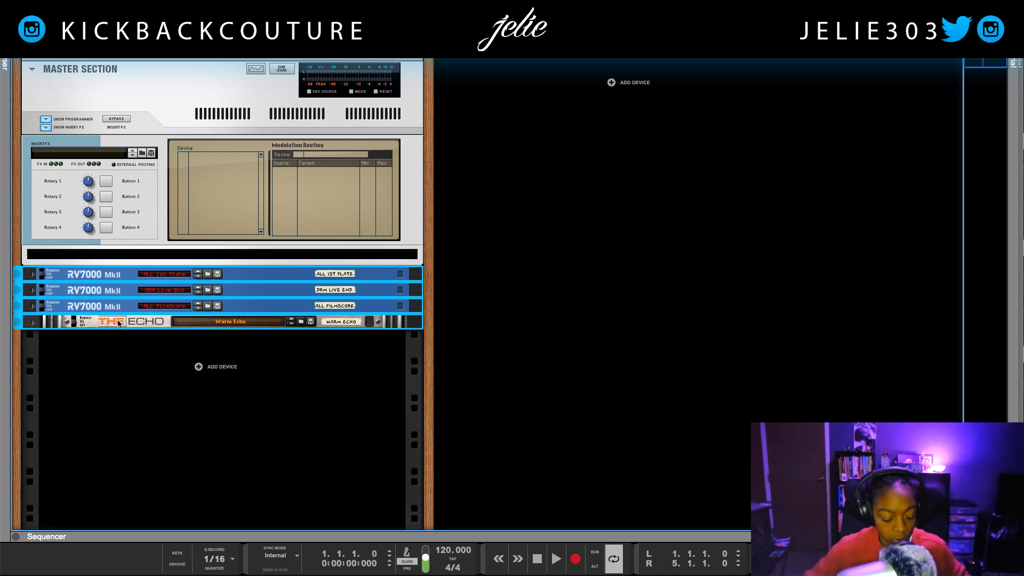
{"action": "key", "text": "Delete"}
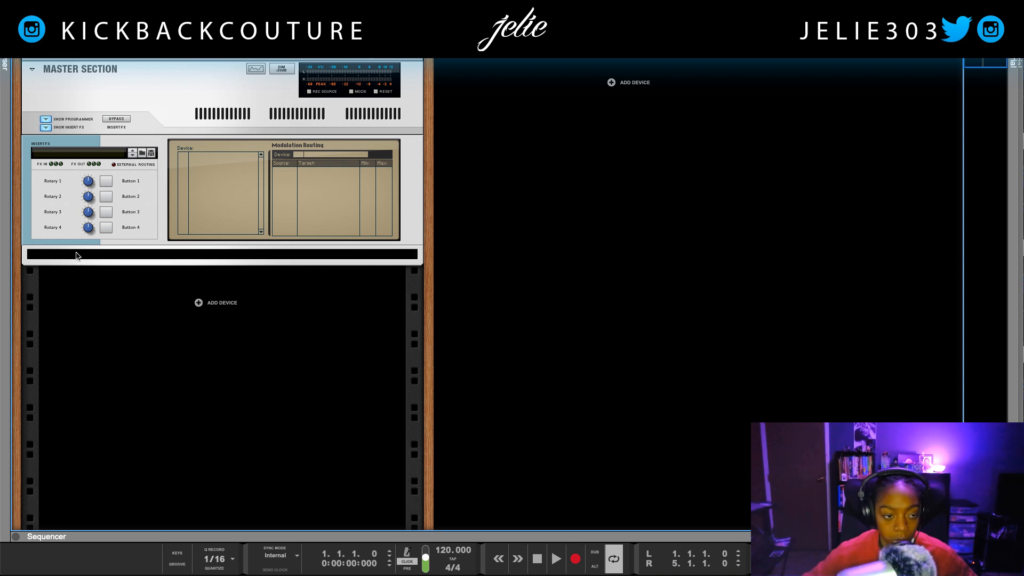
Step: Add an MClass Stereo Imager to the Master Section's empty insert effects slot
{"action": "right_click", "coordinate": [80, 255]}
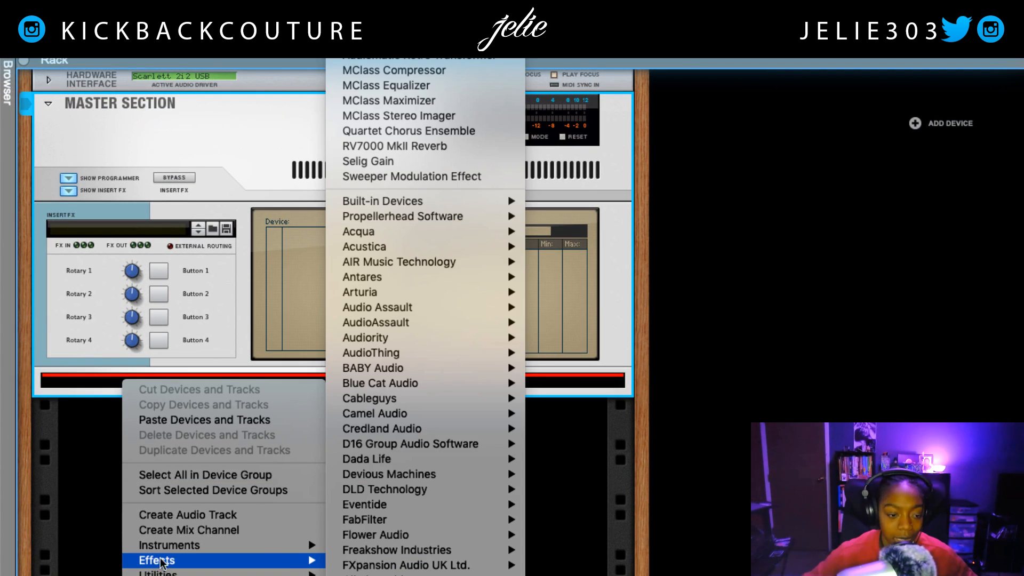
{"action": "mouse_move", "coordinate": [240, 547]}
{"action": "mouse_move", "coordinate": [513, 186]}
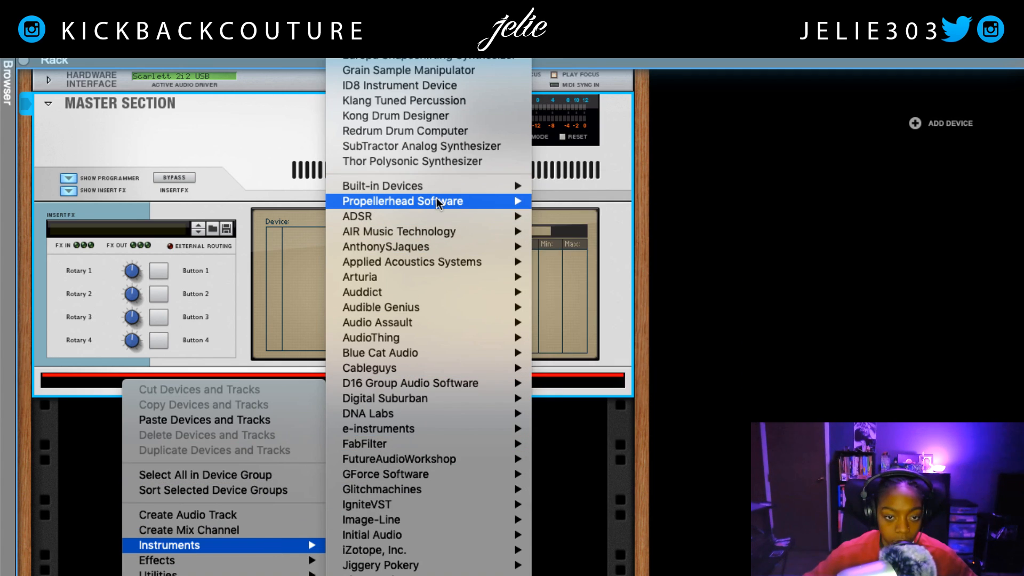
{"action": "mouse_move", "coordinate": [460, 191]}
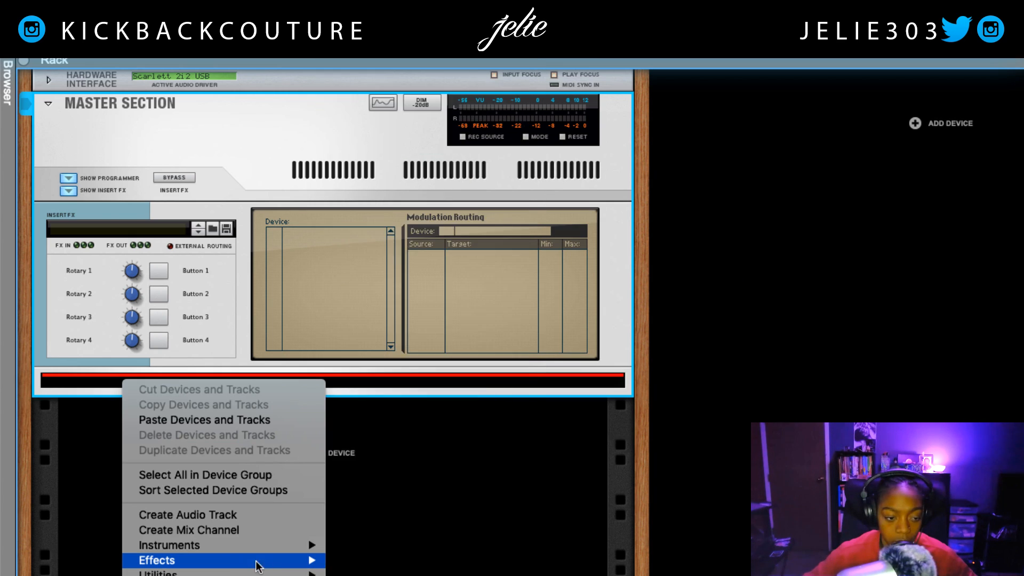
{"action": "mouse_move", "coordinate": [410, 201]}
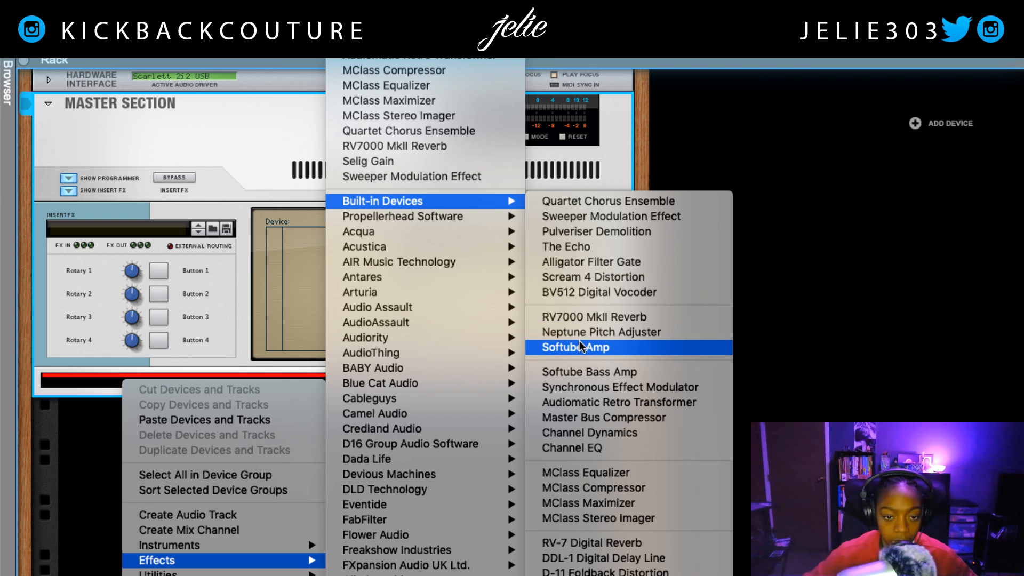
{"action": "left_click", "coordinate": [622, 519]}
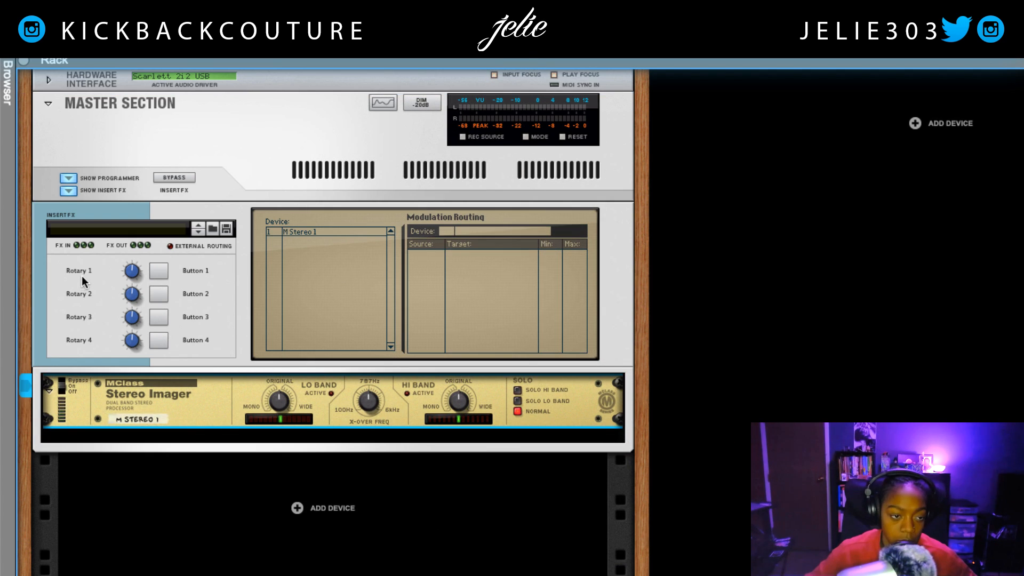
Step: Rename Button 1 in the Master Section programmer as Mono and select the Stereo Imager
{"action": "double_click", "coordinate": [190, 271]}
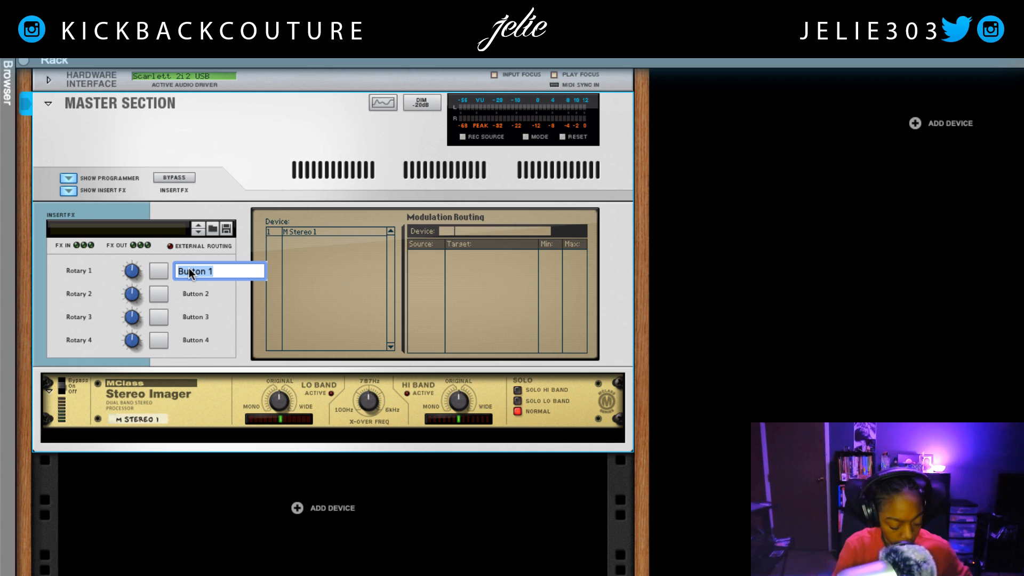
{"action": "type", "text": "Mono"}
{"action": "key", "text": "Return"}
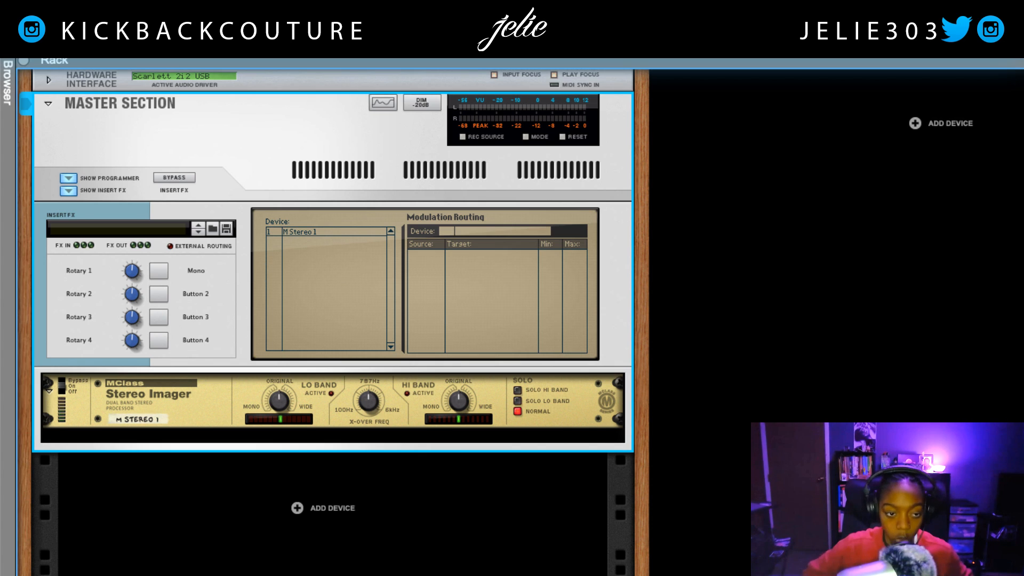
{"action": "left_click", "coordinate": [170, 393]}
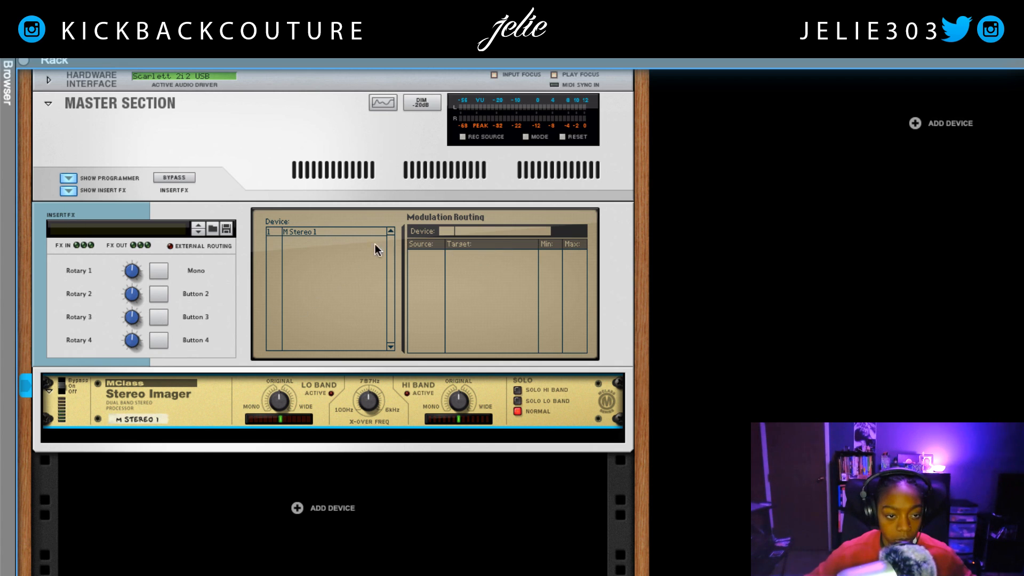
Step: Route Button 1 of the Stereo Imager's modulation routing to both Low Width and High Width
{"action": "left_click", "coordinate": [298, 232]}
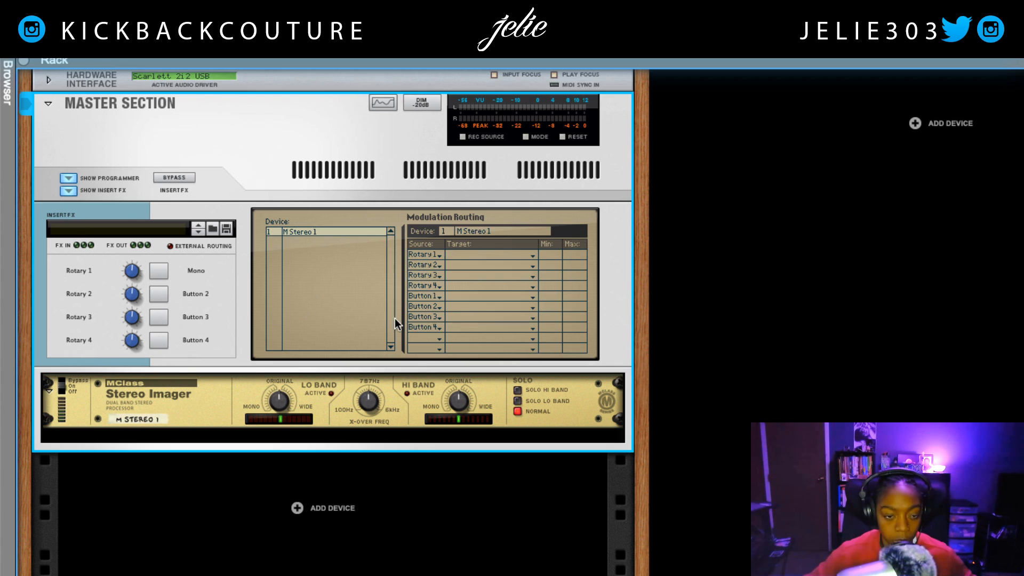
{"action": "left_click", "coordinate": [449, 297]}
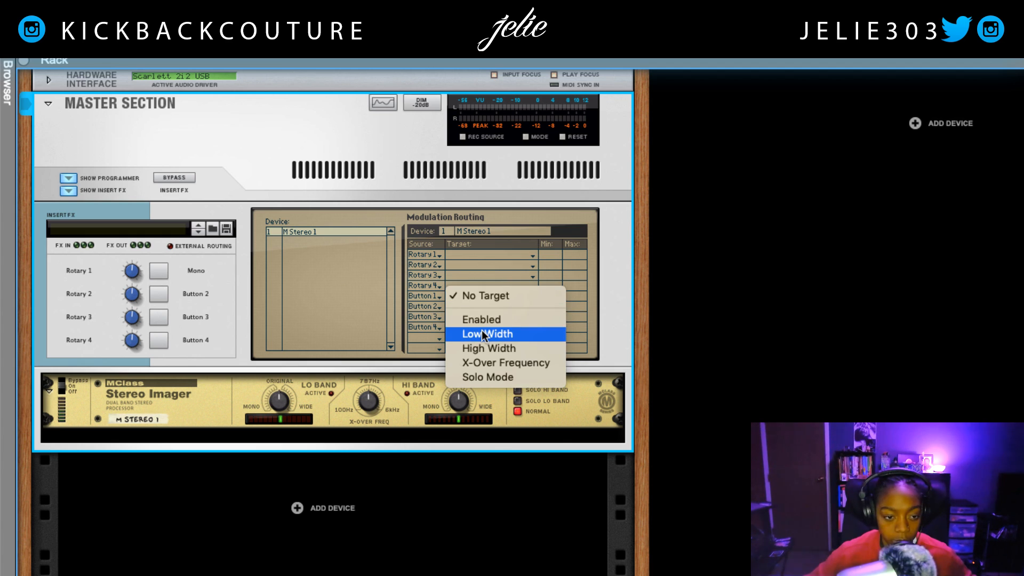
{"action": "left_click", "coordinate": [484, 334]}
{"action": "left_click", "coordinate": [431, 305]}
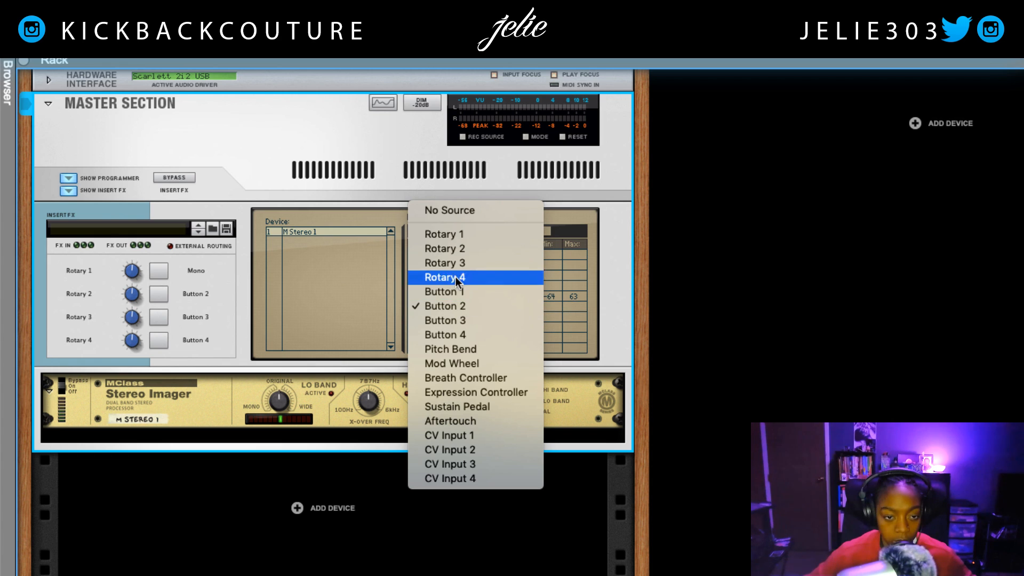
{"action": "left_click", "coordinate": [463, 293]}
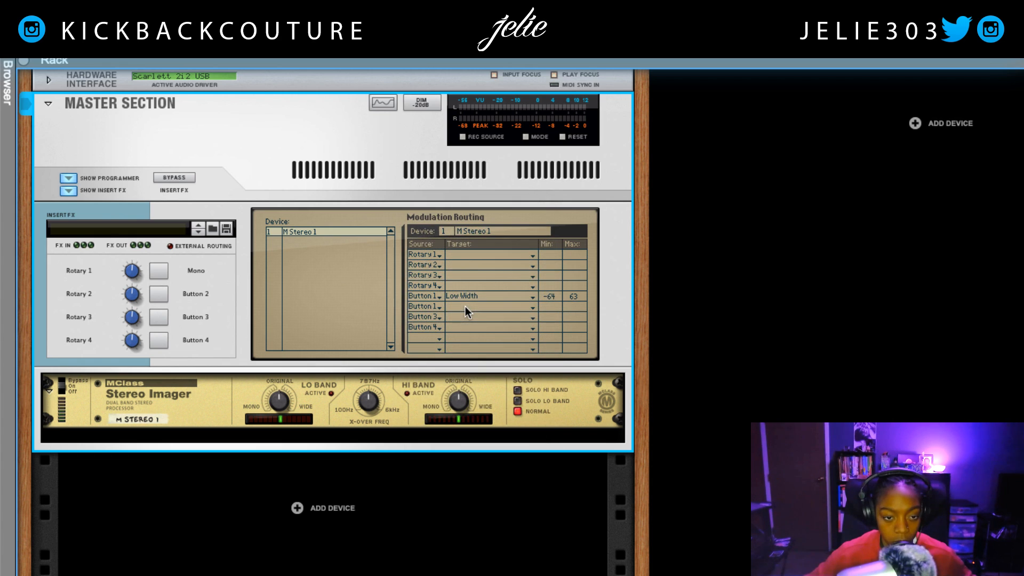
{"action": "left_click", "coordinate": [465, 306]}
{"action": "left_click", "coordinate": [496, 358]}
Step: Turn on Mono and set both Button 1 width routings to a minimum of 63 and a maximum of -64
{"action": "left_click", "coordinate": [162, 271]}
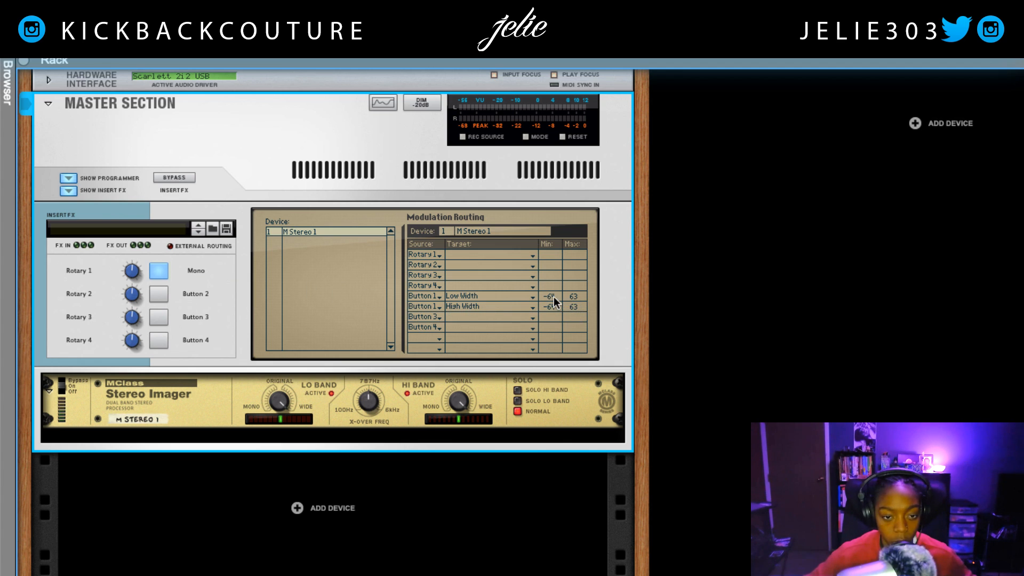
{"action": "left_click_drag", "start_coordinate": [554, 297], "coordinate": [553, 235]}
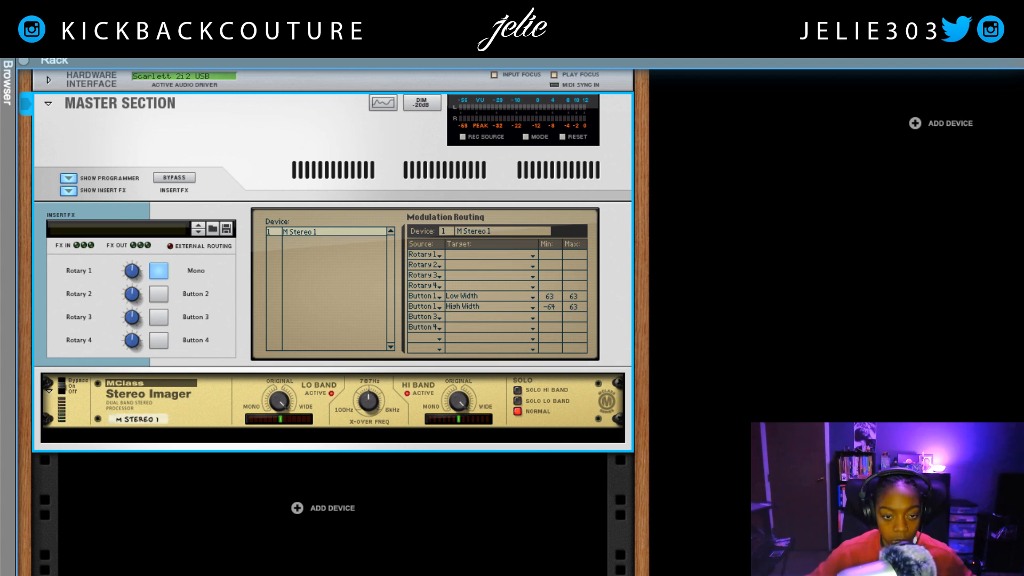
{"action": "left_click_drag", "start_coordinate": [573, 297], "coordinate": [594, 530]}
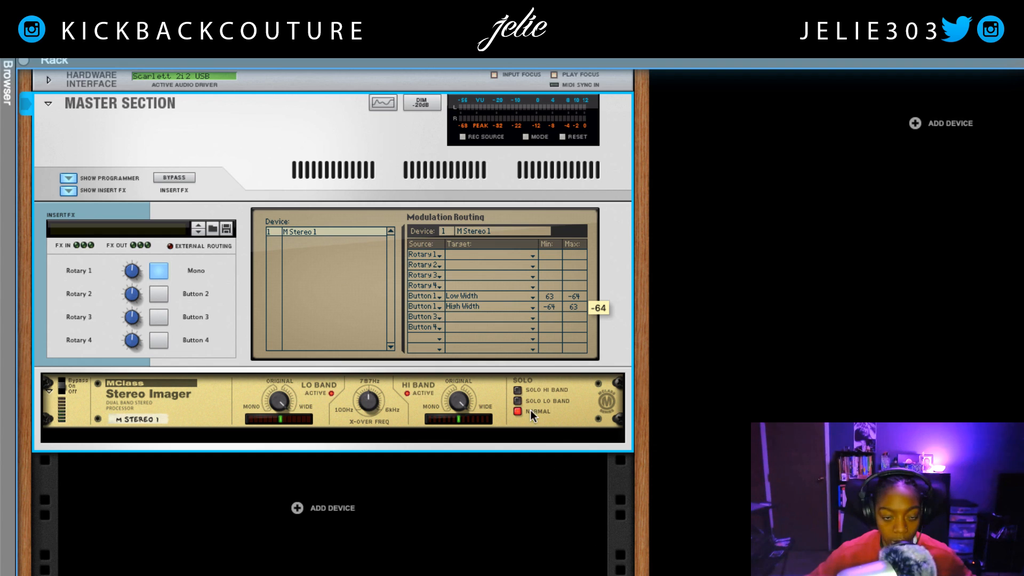
{"action": "left_click_drag", "start_coordinate": [544, 306], "coordinate": [567, 473]}
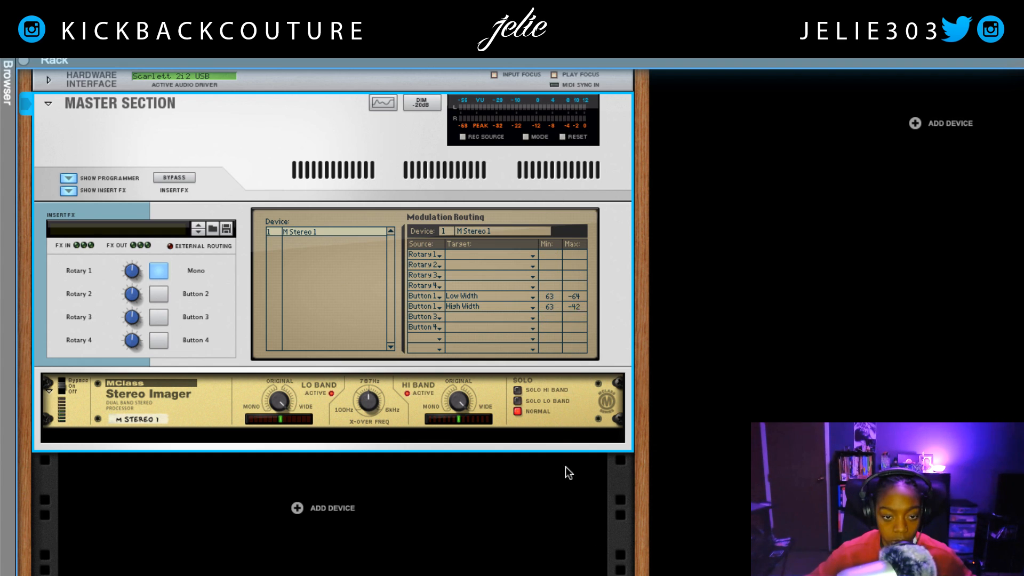
Step: Toggle the Mono button repeatedly to check how the Stereo Imager's low and high width respond, leaving it off
{"action": "left_click", "coordinate": [163, 269]}
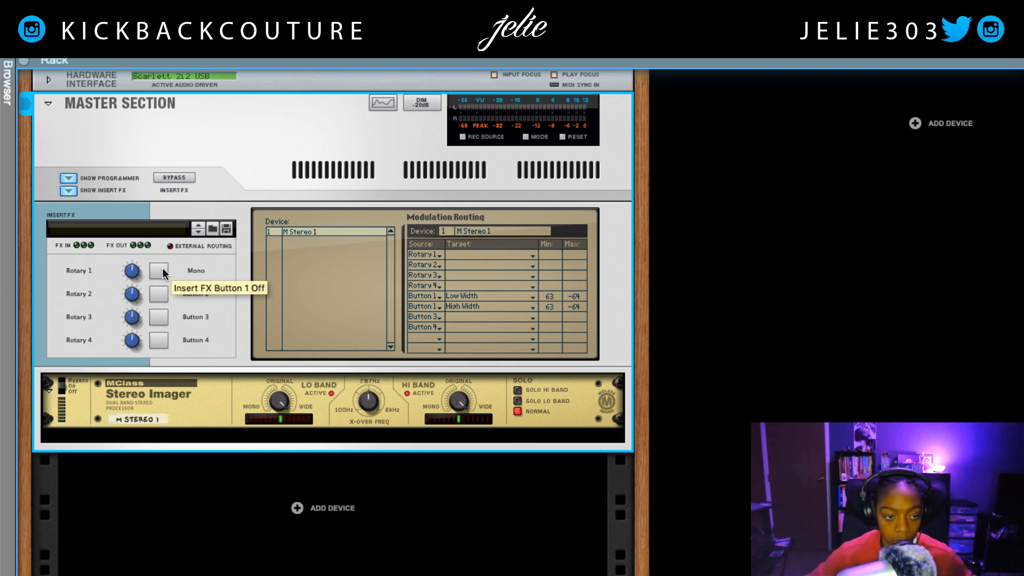
{"action": "left_click", "coordinate": [163, 269]}
{"action": "left_click", "coordinate": [162, 268]}
{"action": "left_click", "coordinate": [163, 268]}
{"action": "left_click", "coordinate": [162, 269]}
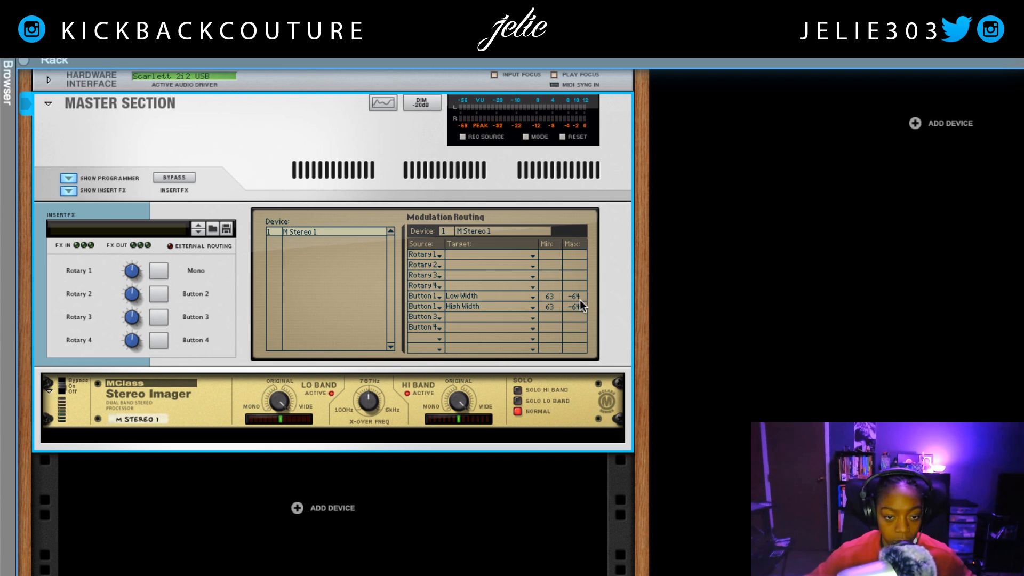
Step: Set the minimum of Button 1's Low Width and High Width routings to 0 and test Mono on and off
{"action": "left_click", "coordinate": [453, 400]}
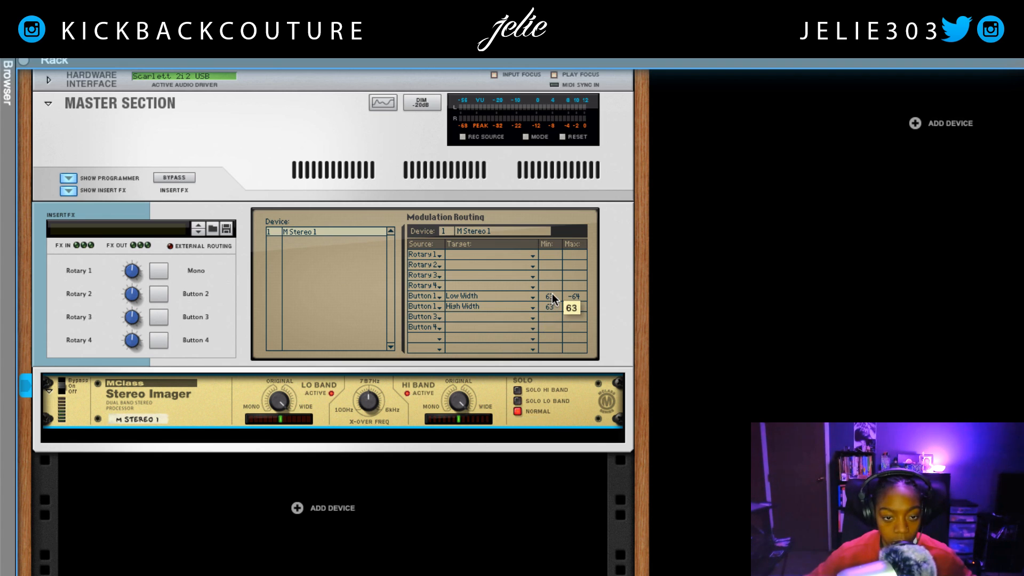
{"action": "left_click_drag", "start_coordinate": [550, 297], "coordinate": [552, 309]}
{"action": "left_click_drag", "start_coordinate": [551, 365], "coordinate": [545, 393]}
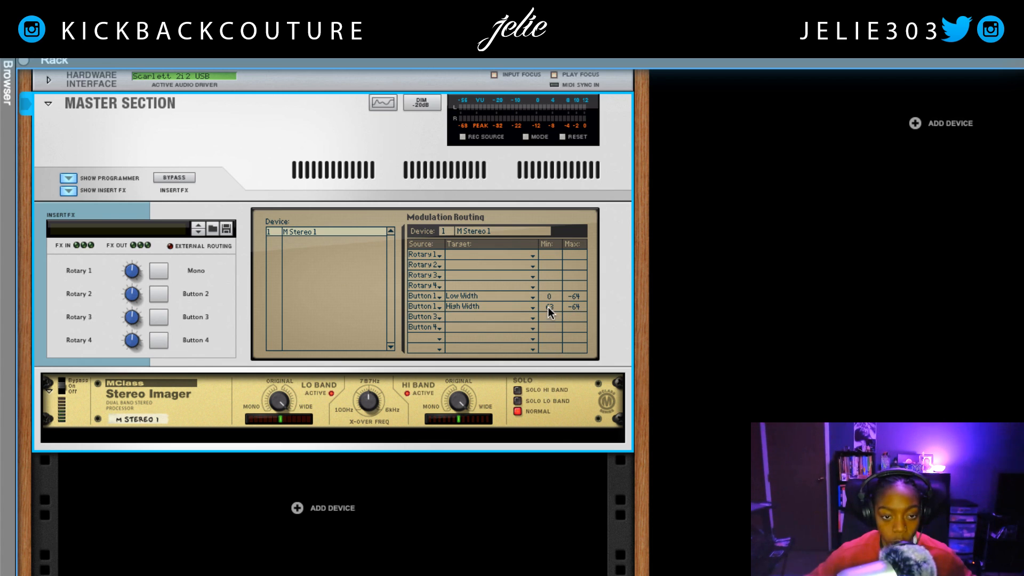
{"action": "left_click_drag", "start_coordinate": [549, 307], "coordinate": [545, 326]}
{"action": "left_click_drag", "start_coordinate": [544, 365], "coordinate": [545, 407]}
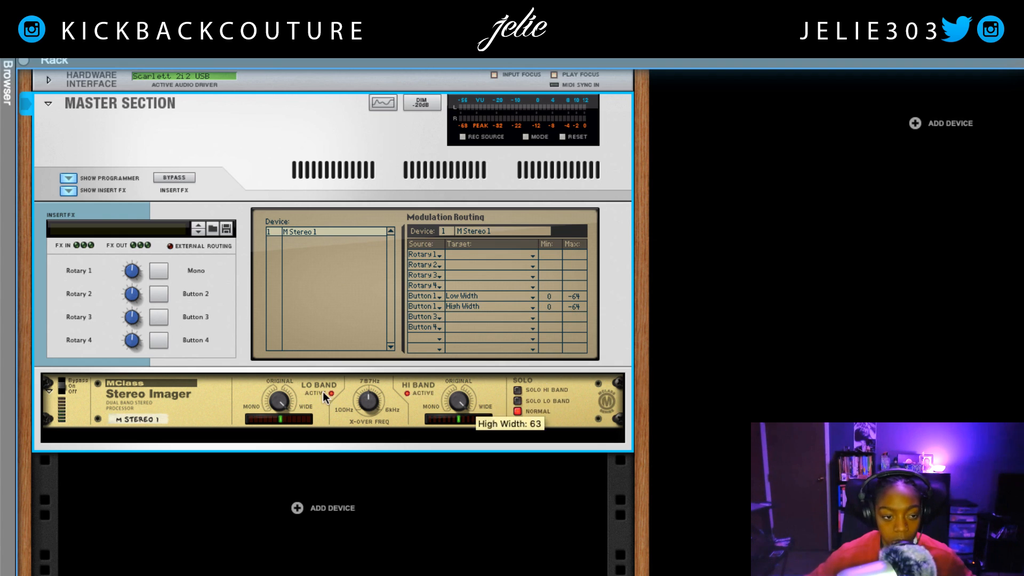
{"action": "left_click", "coordinate": [159, 274]}
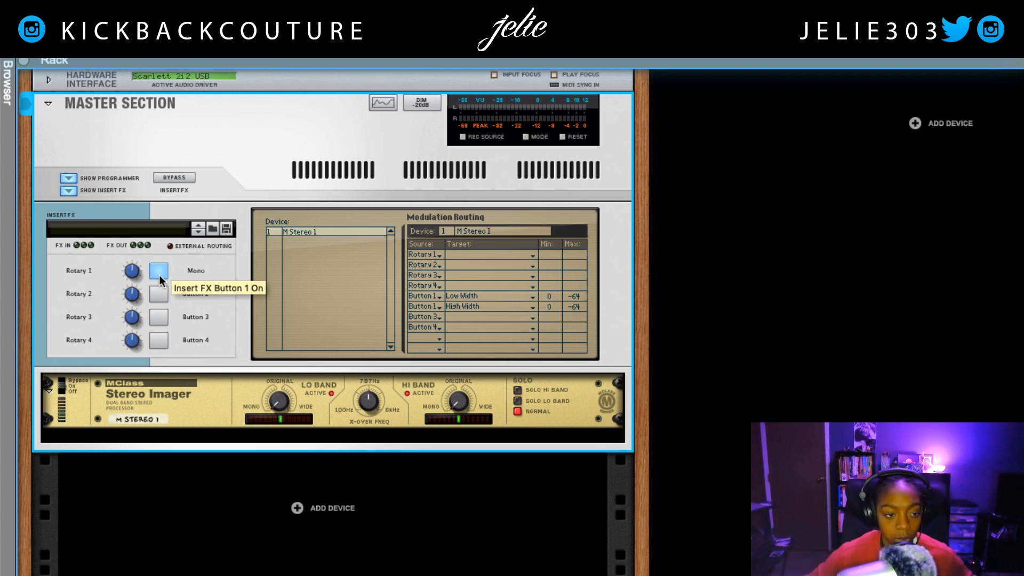
{"action": "left_click", "coordinate": [159, 274]}
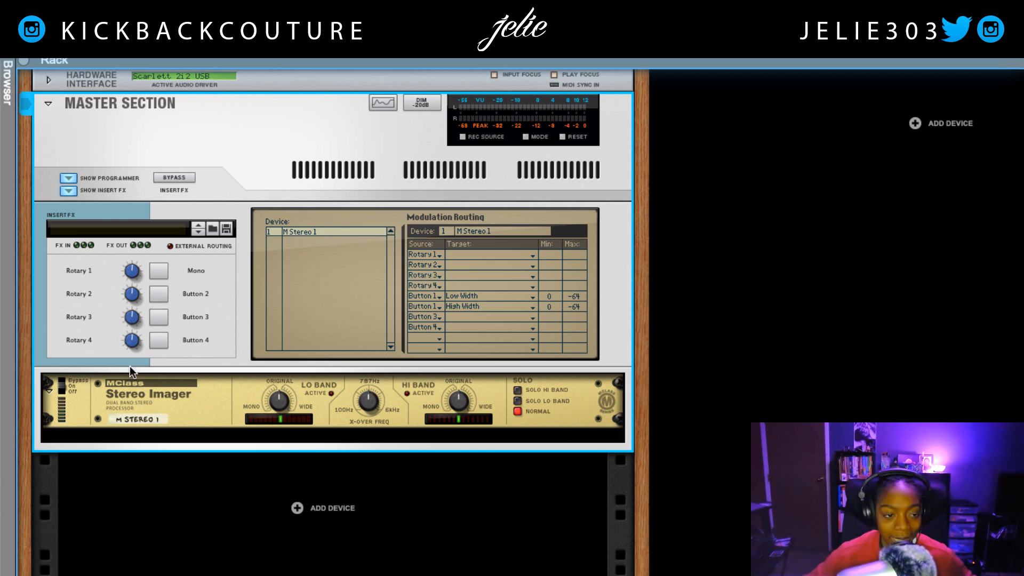
Step: Add a FabFilter Pro-L 2 limiter after the Stereo Imager in the Master Section's insert effects
{"action": "left_click", "coordinate": [149, 432]}
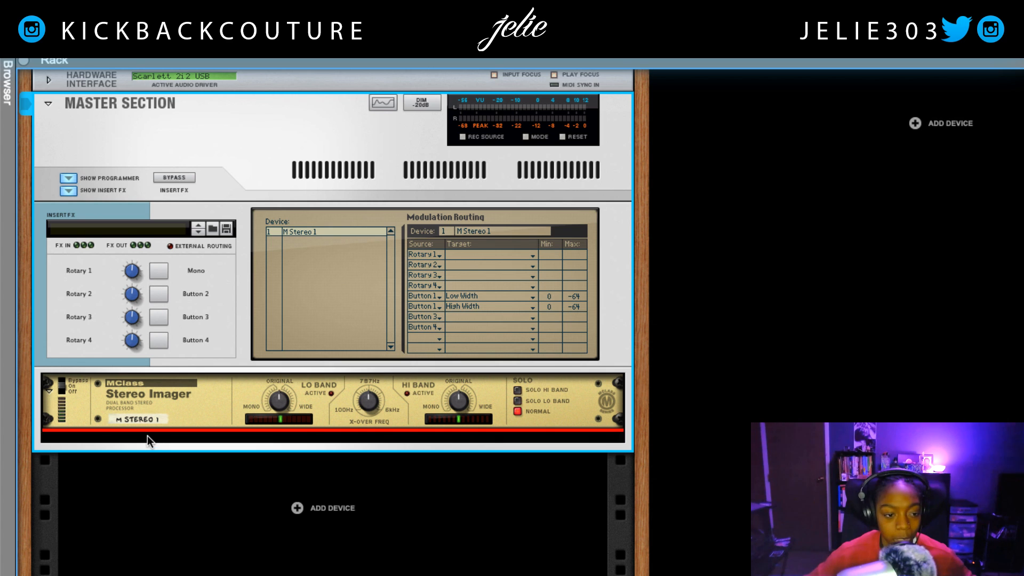
{"action": "right_click", "coordinate": [147, 436]}
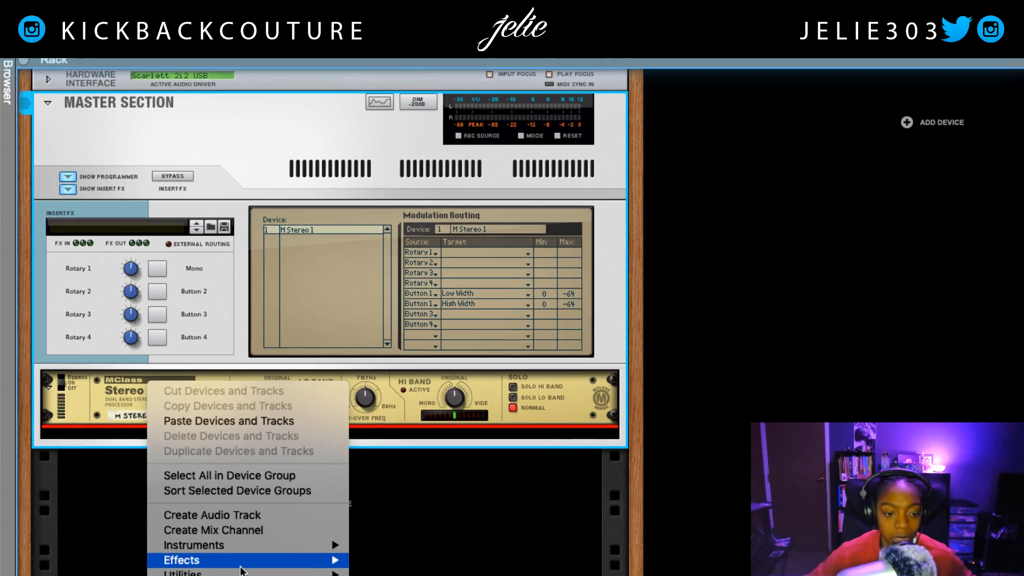
{"action": "mouse_move", "coordinate": [213, 566]}
{"action": "mouse_move", "coordinate": [341, 352]}
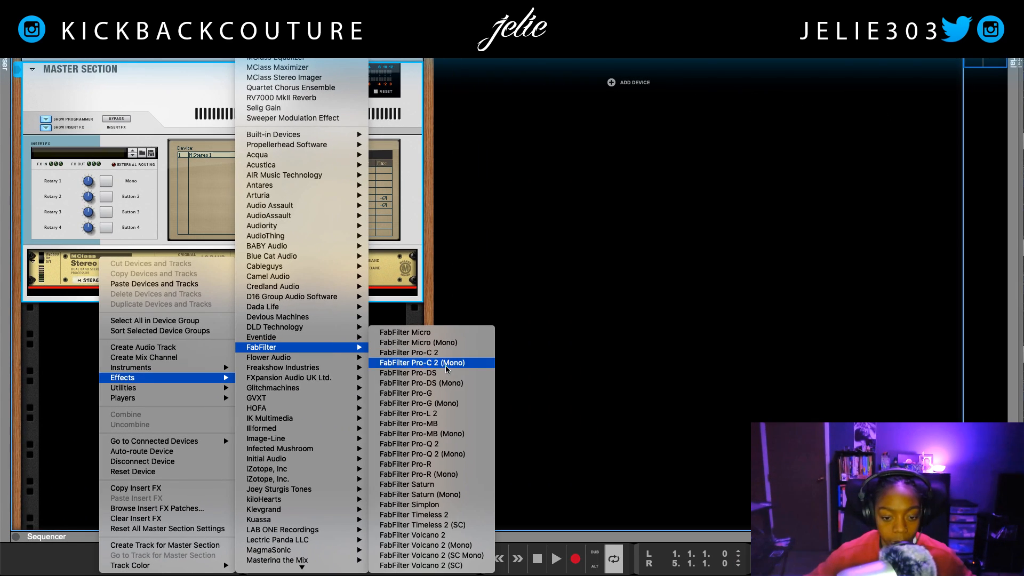
{"action": "left_click", "coordinate": [458, 415]}
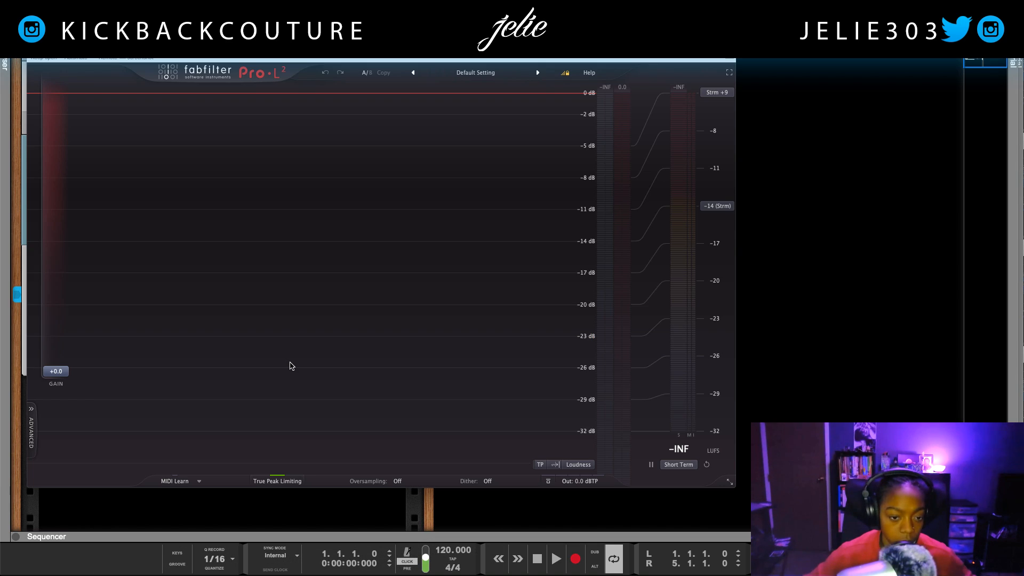
Step: Close the FabFilter Pro-L 2 window, switch the plugin off and fold its rack device
{"action": "left_click_drag", "start_coordinate": [322, 34], "coordinate": [348, 109]}
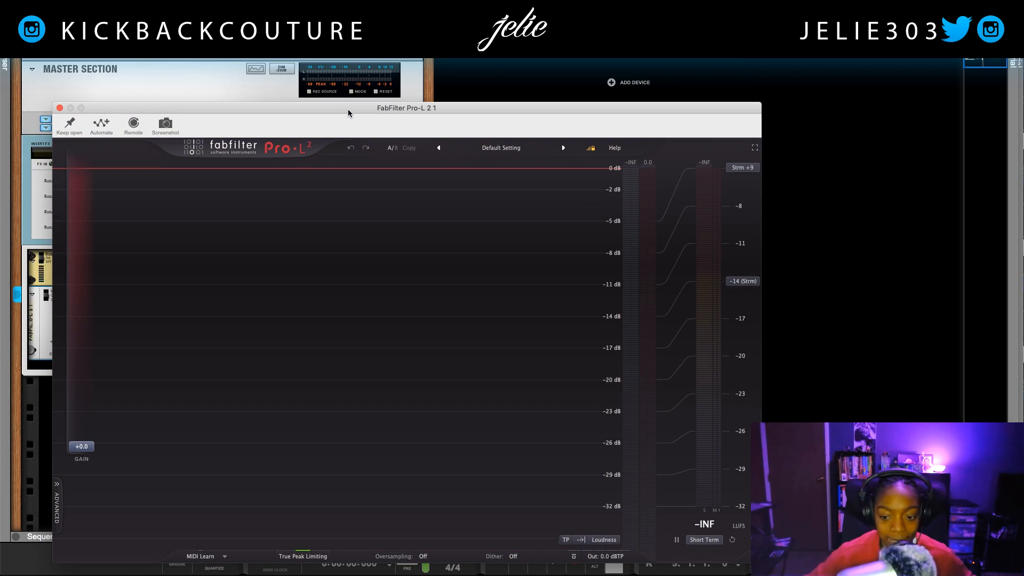
{"action": "left_click", "coordinate": [59, 108]}
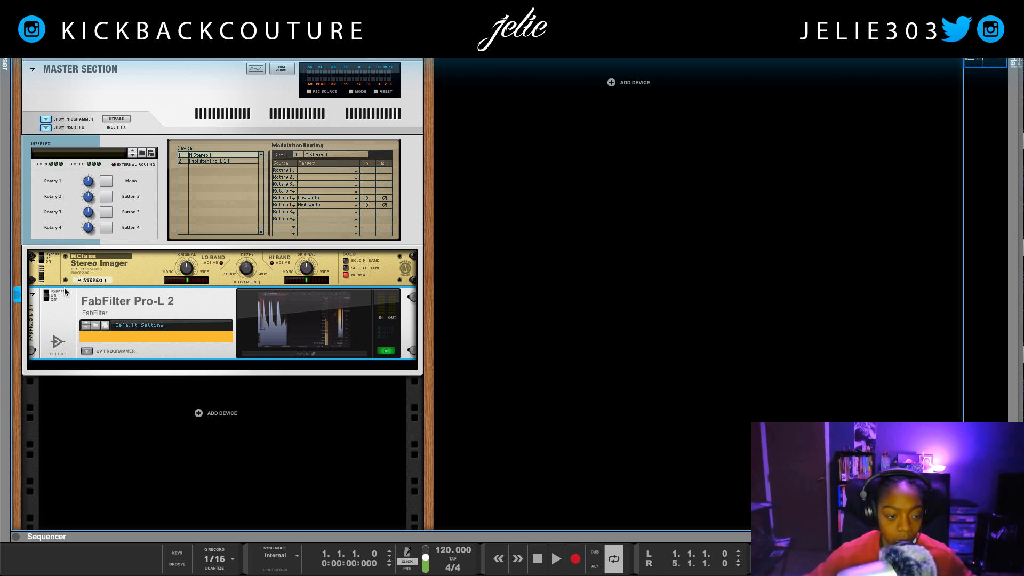
{"action": "left_click", "coordinate": [384, 352]}
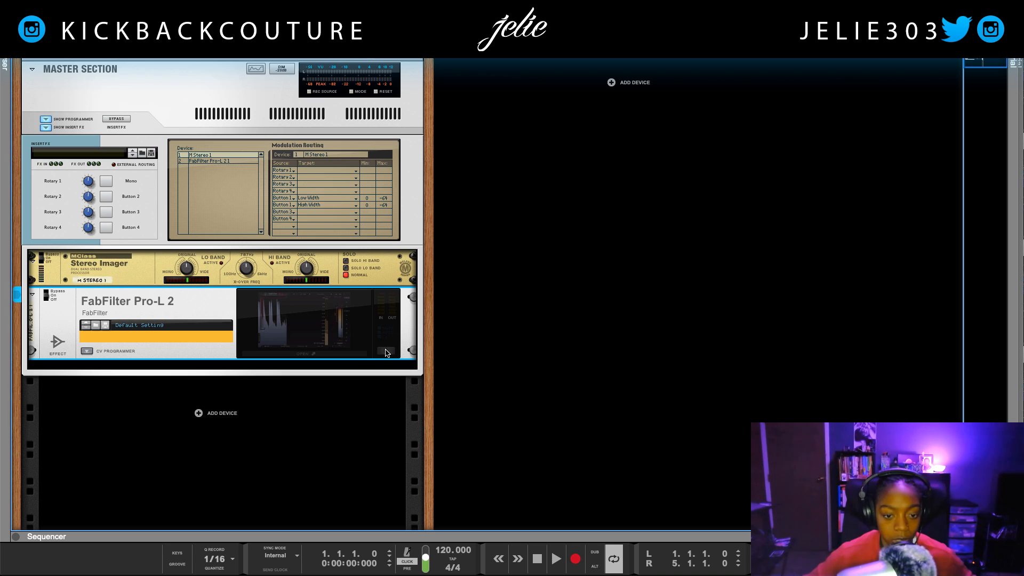
{"action": "left_click", "coordinate": [32, 297]}
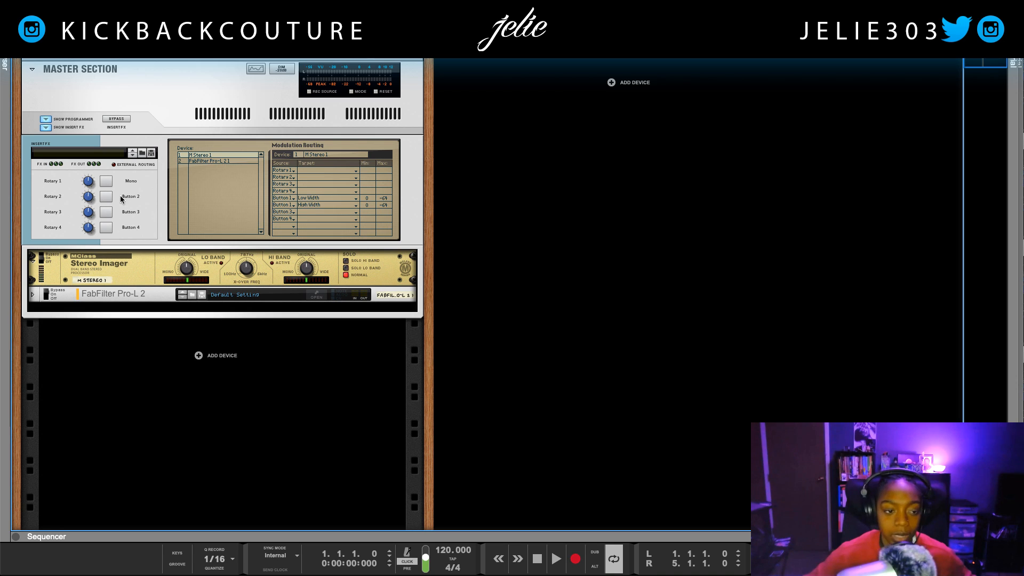
Step: Clear the labels of Rotary 1 through Rotary 4 in the Master Section's insert effects controls
{"action": "left_click", "coordinate": [58, 182]}
{"action": "double_click", "coordinate": [57, 182]}
{"action": "key", "text": "BackSpace"}
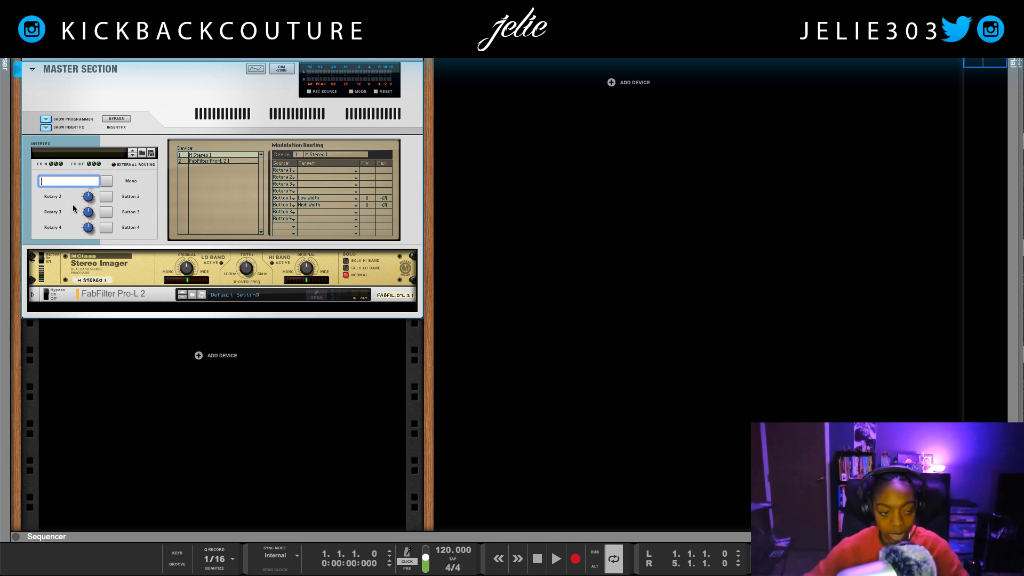
{"action": "key", "text": "Return"}
{"action": "double_click", "coordinate": [52, 196]}
{"action": "key", "text": "BackSpace"}
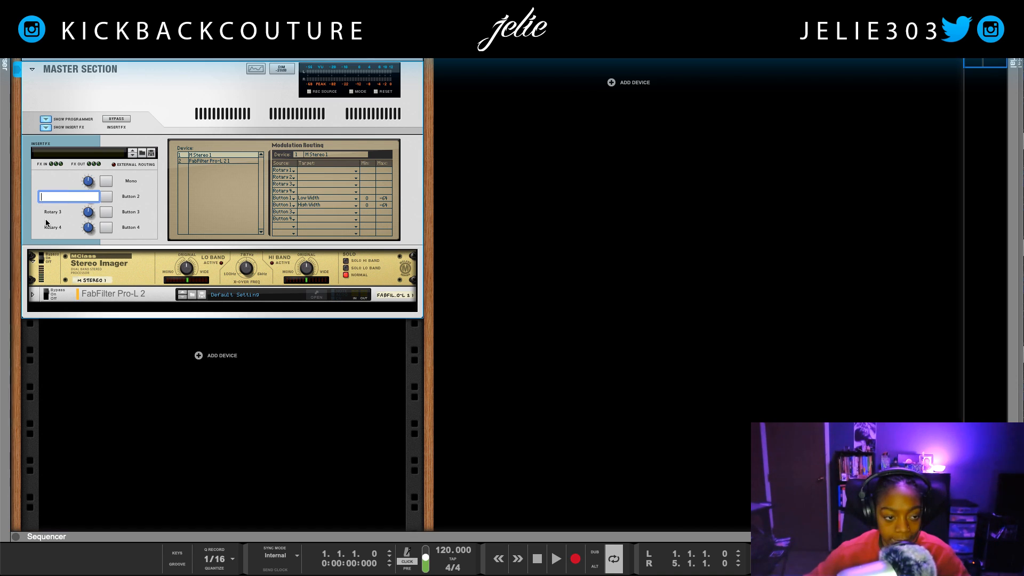
{"action": "key", "text": "Return"}
{"action": "double_click", "coordinate": [52, 212]}
{"action": "key", "text": "BackSpace"}
{"action": "key", "text": "Return"}
{"action": "double_click", "coordinate": [57, 228]}
{"action": "key", "text": "BackSpace"}
{"action": "key", "text": "Return"}
Step: Clear the labels of Button 2, Button 3 and Button 4, keeping only the Mono label
{"action": "double_click", "coordinate": [131, 196]}
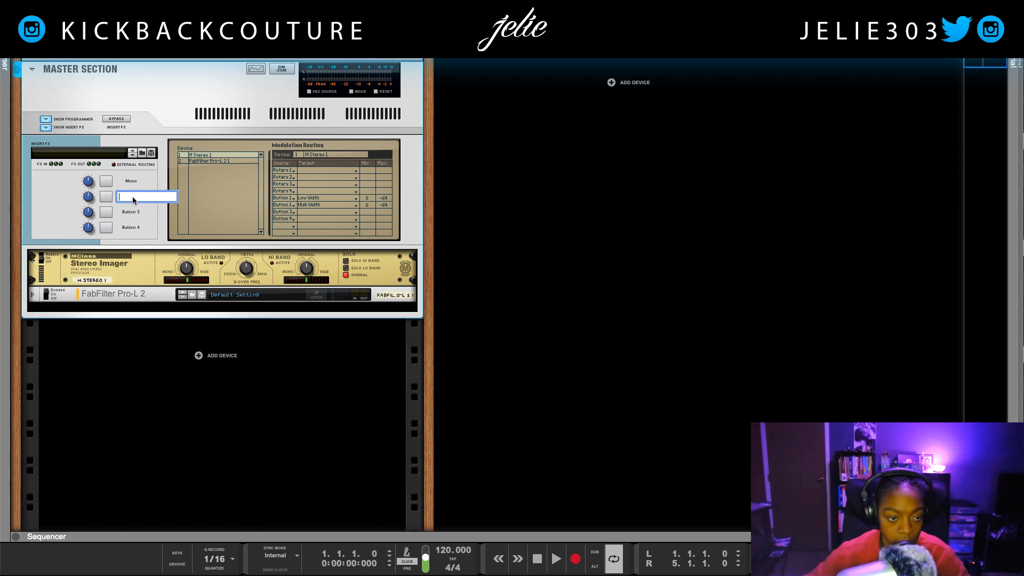
{"action": "key", "text": "BackSpace"}
{"action": "key", "text": "Return"}
{"action": "double_click", "coordinate": [132, 211]}
{"action": "key", "text": "BackSpace"}
{"action": "key", "text": "Return"}
{"action": "key", "text": "BackSpace"}
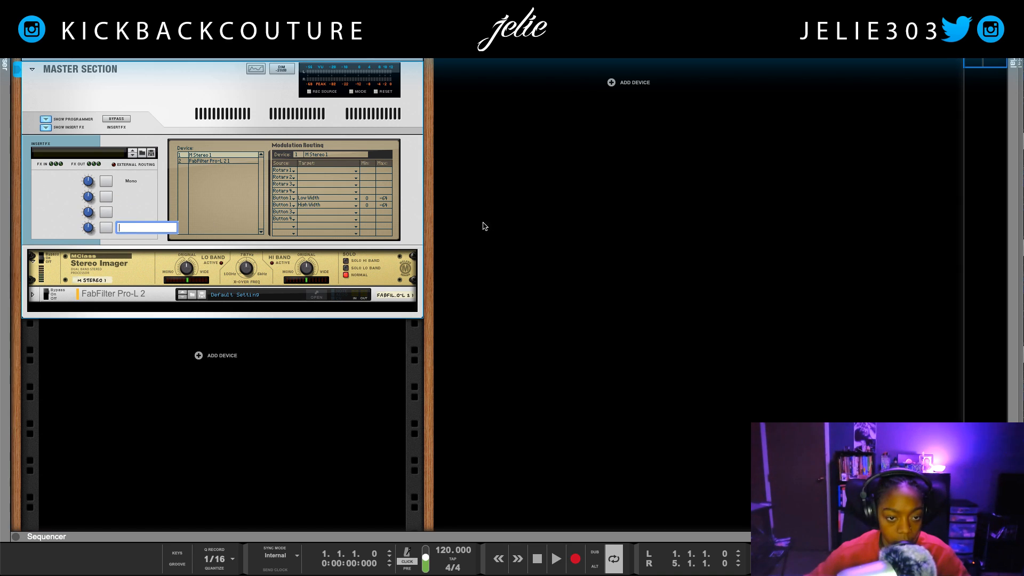
{"action": "left_click", "coordinate": [491, 224]}
Step: Create a send effect from the mixer's Master Section, choosing FabFilter Pro-R from the FabFilter effects
{"action": "key", "text": "F5"}
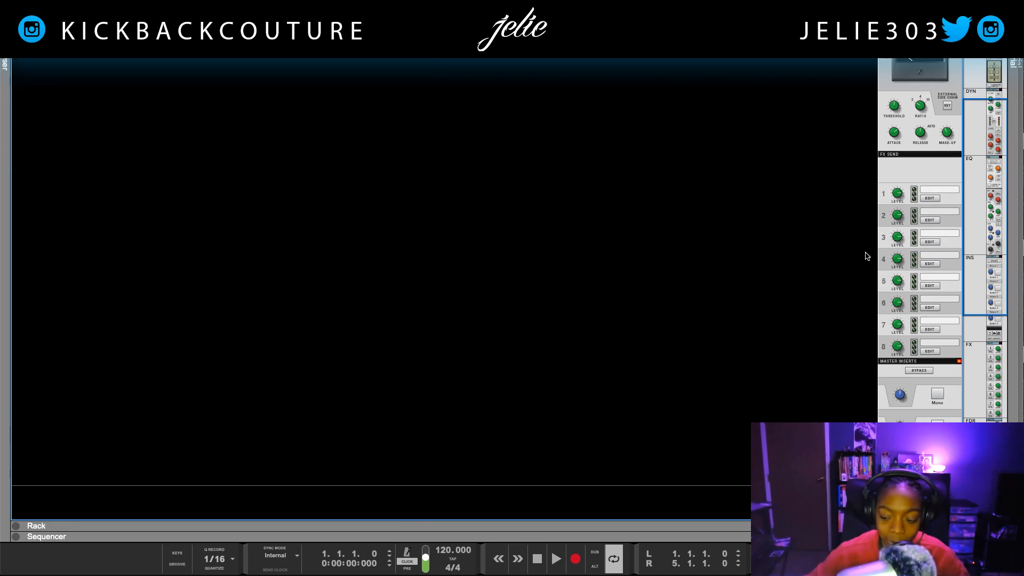
{"action": "scroll", "coordinate": [886, 266], "scroll_direction": "up", "scroll_amount": 1}
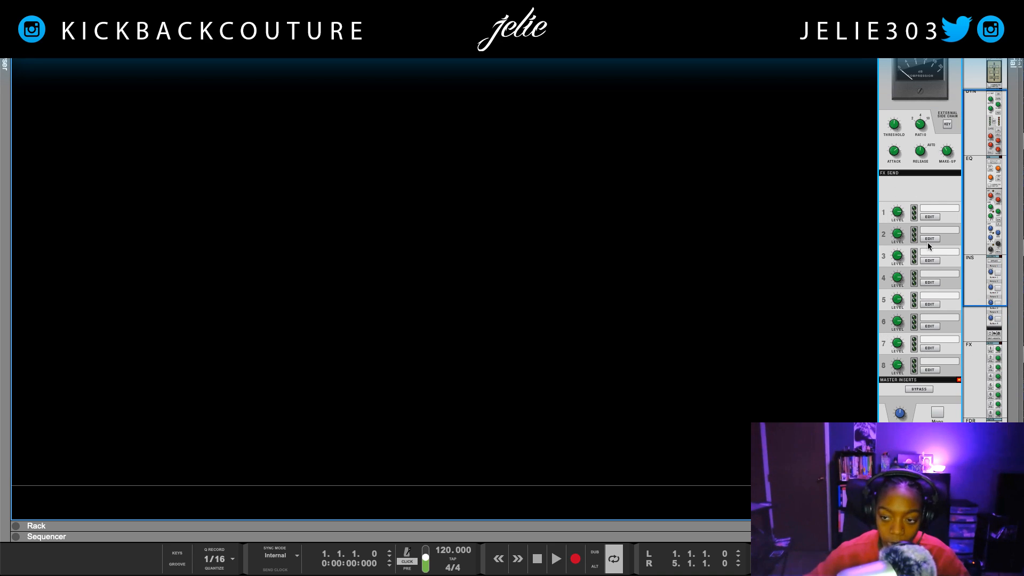
{"action": "right_click", "coordinate": [906, 187]}
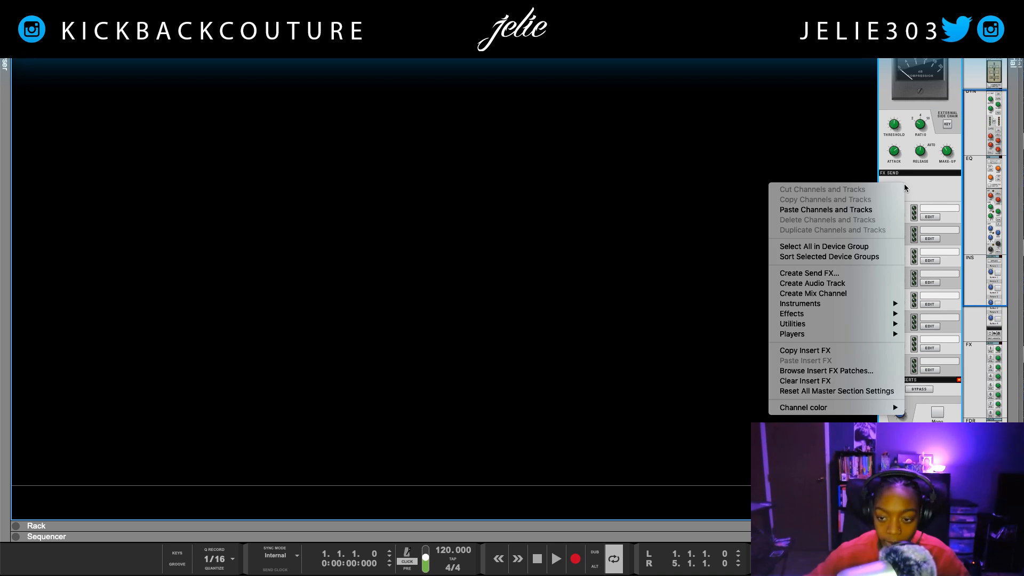
{"action": "left_click", "coordinate": [861, 272]}
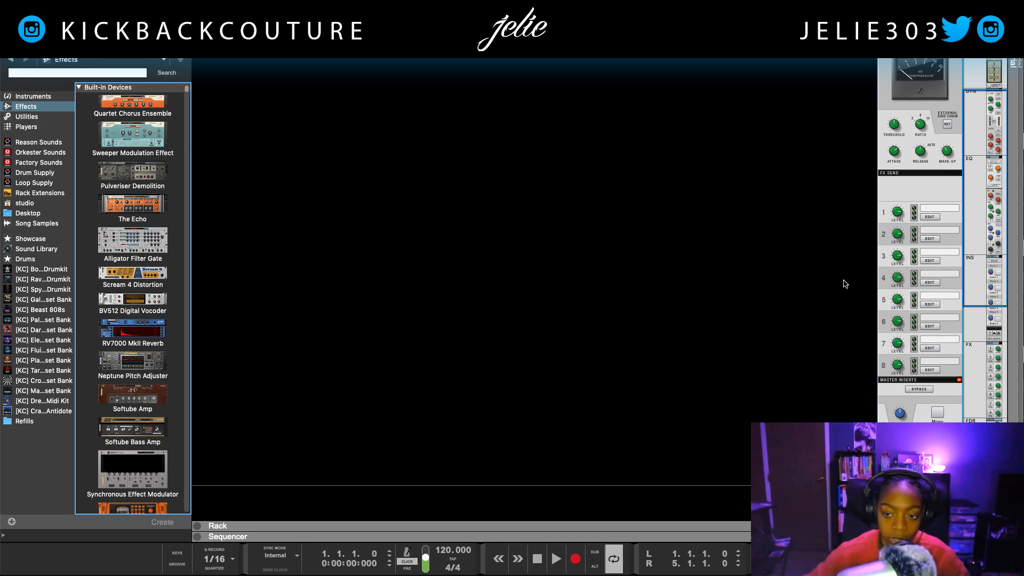
{"action": "scroll", "coordinate": [109, 417], "scroll_direction": "down", "scroll_amount": 10}
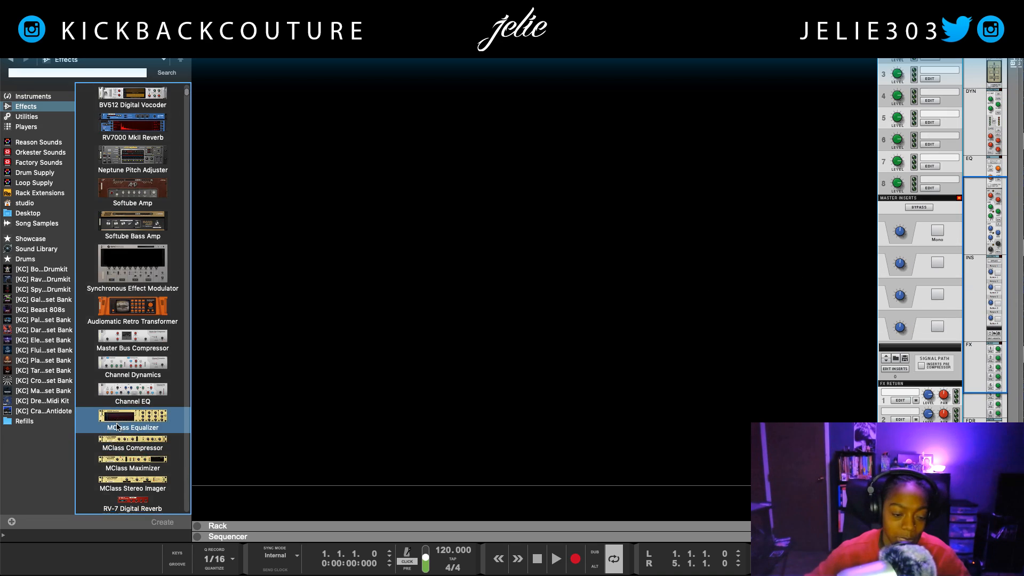
{"action": "scroll", "coordinate": [109, 417], "scroll_direction": "up", "scroll_amount": 10}
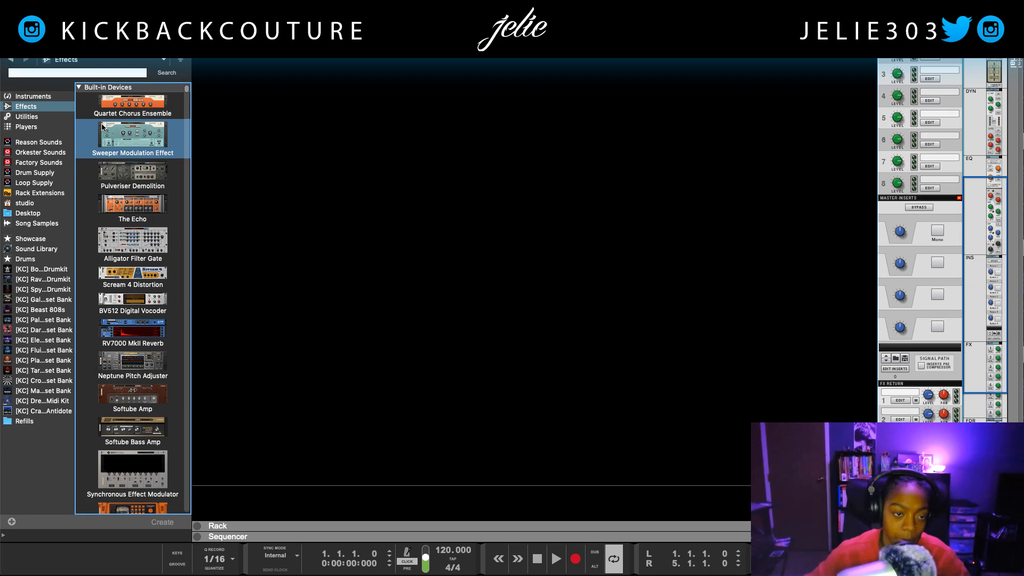
{"action": "left_click", "coordinate": [159, 184]}
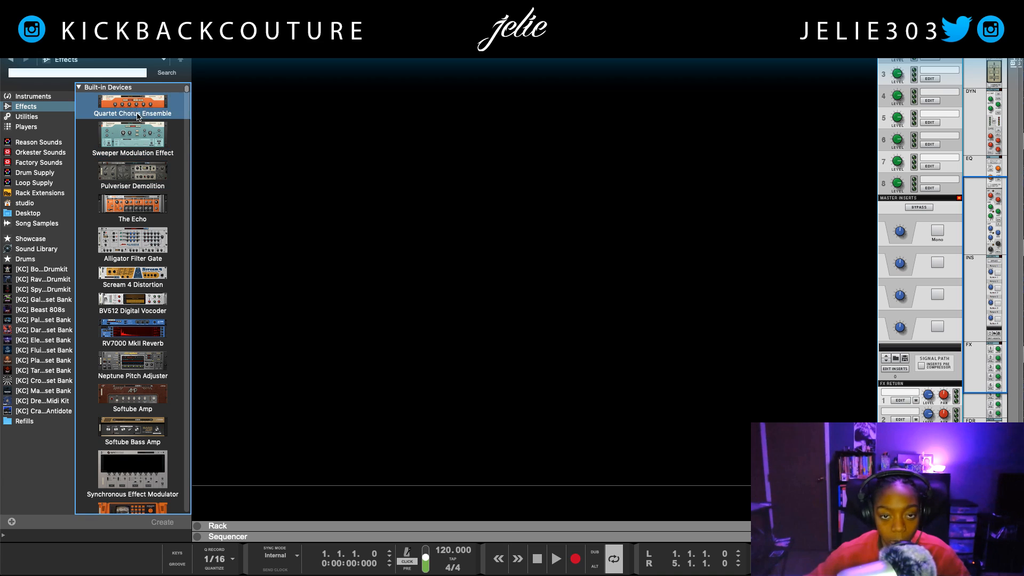
{"action": "left_click", "coordinate": [109, 74]}
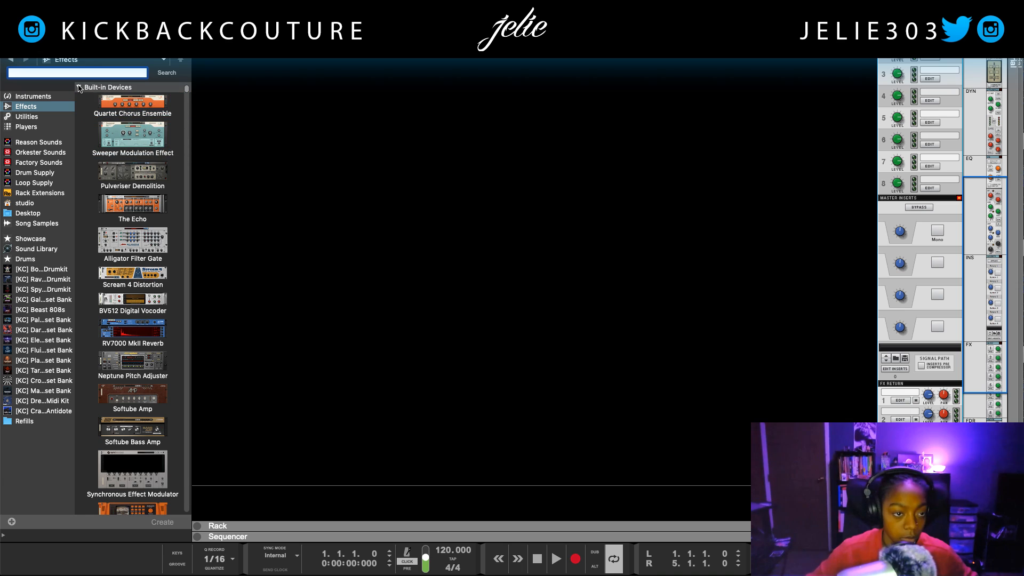
{"action": "left_click", "coordinate": [107, 88]}
{"action": "scroll", "coordinate": [104, 191], "scroll_direction": "down", "scroll_amount": 3}
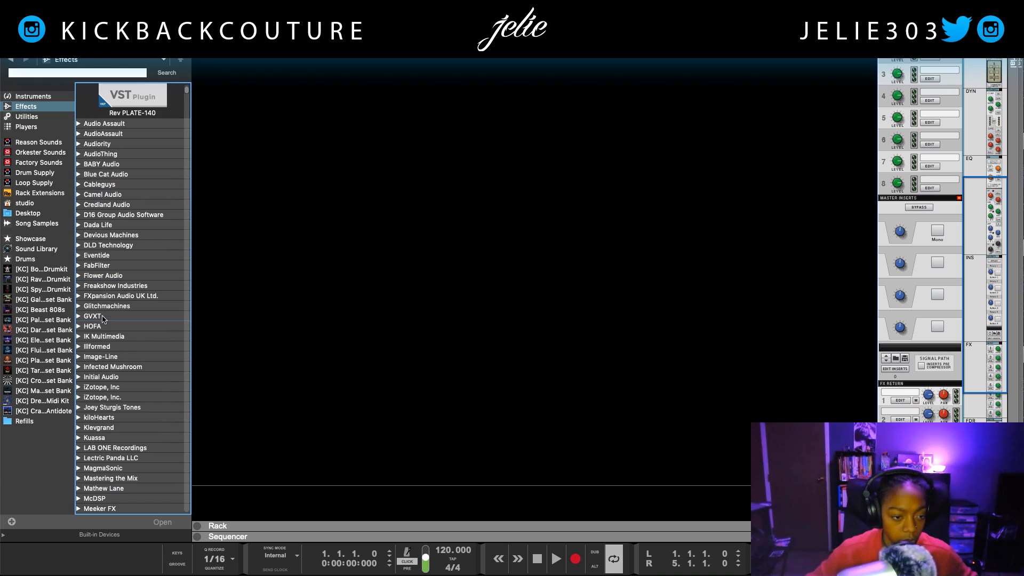
{"action": "left_click", "coordinate": [81, 268]}
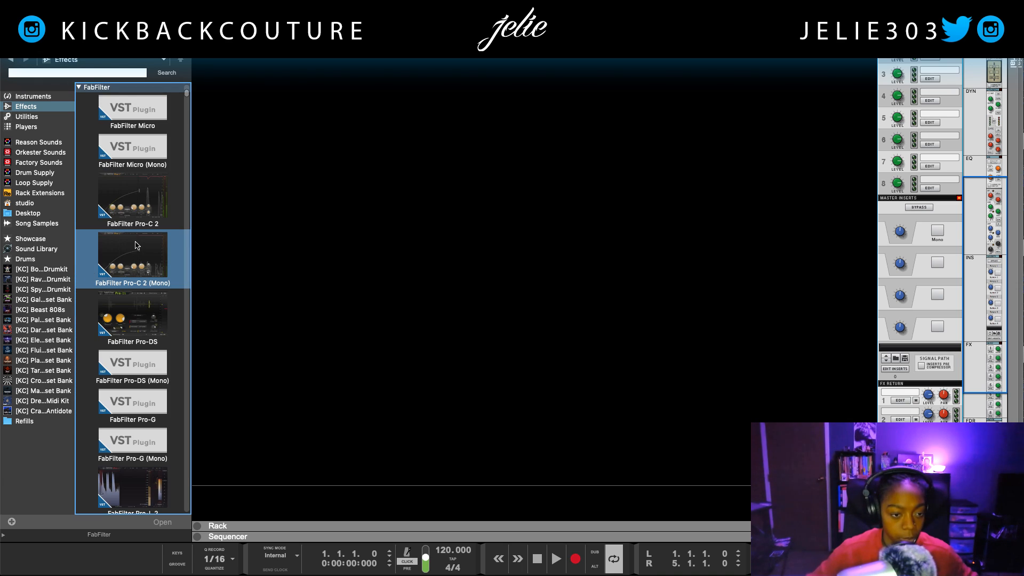
{"action": "scroll", "coordinate": [135, 245], "scroll_direction": "down", "scroll_amount": 10}
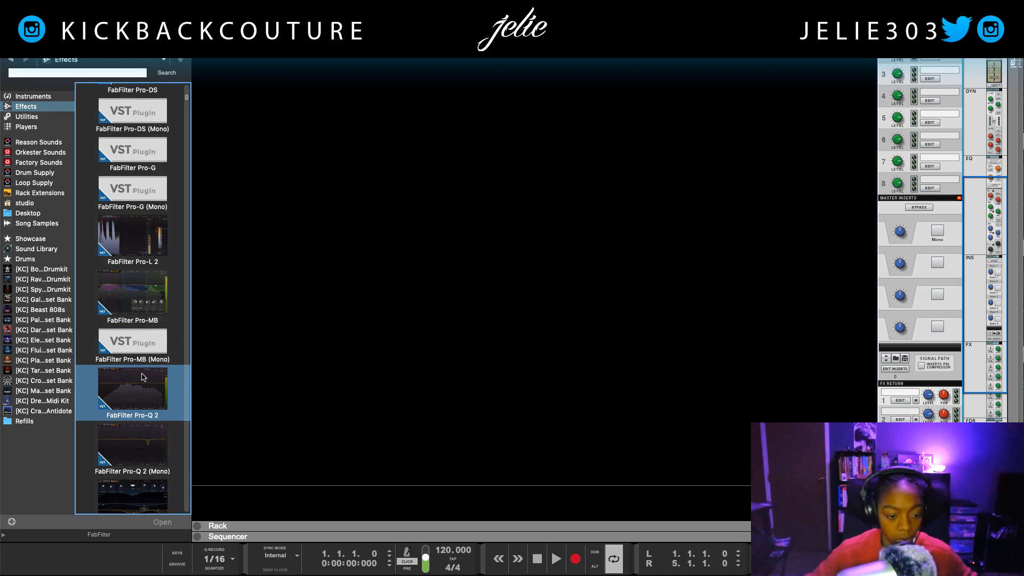
{"action": "scroll", "coordinate": [136, 347], "scroll_direction": "down", "scroll_amount": 7}
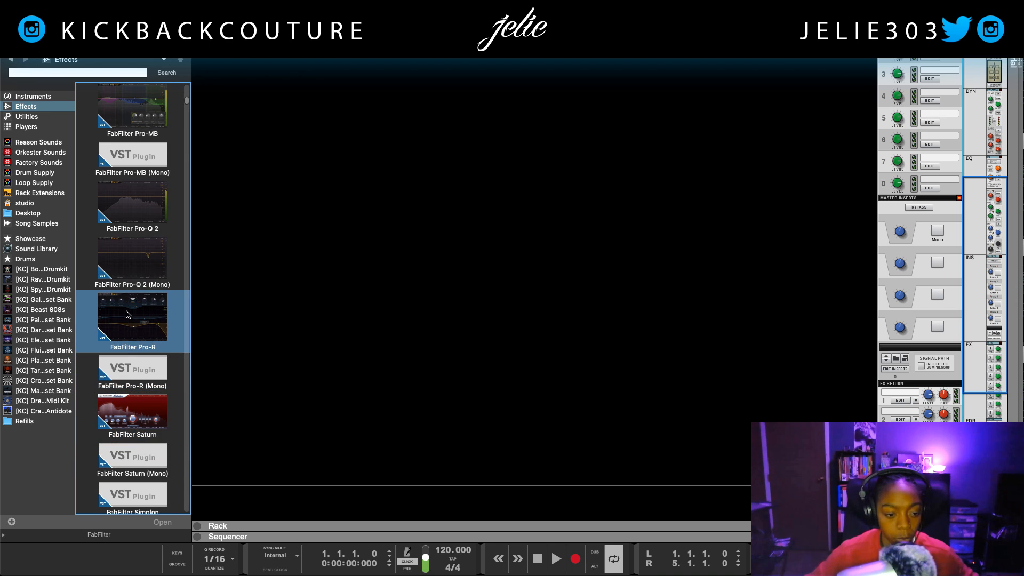
{"action": "double_click", "coordinate": [128, 315]}
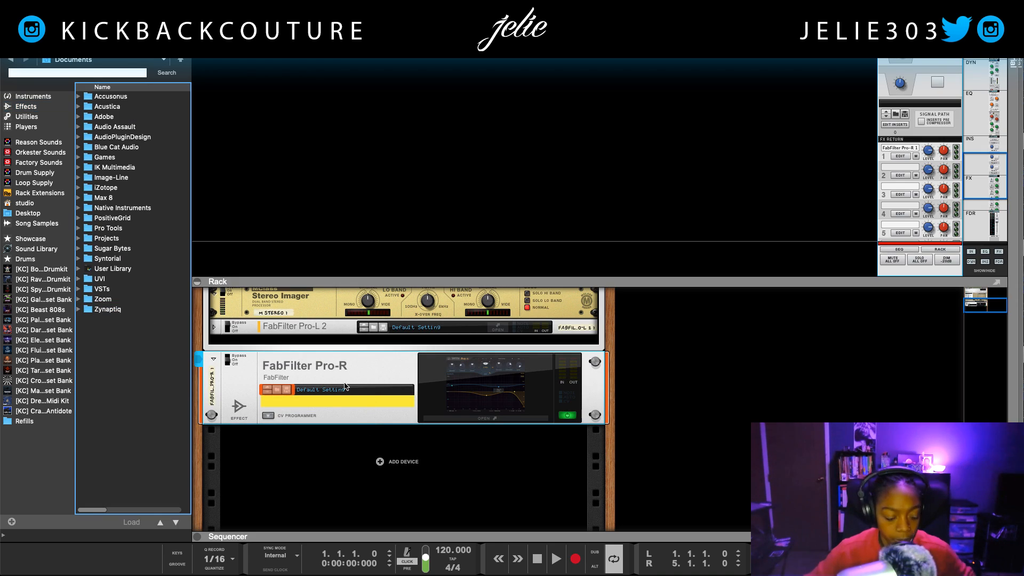
Step: Open the FabFilter Pro-R reverb's window and load the Choir Hall preset from the Large category
{"action": "left_click", "coordinate": [496, 427]}
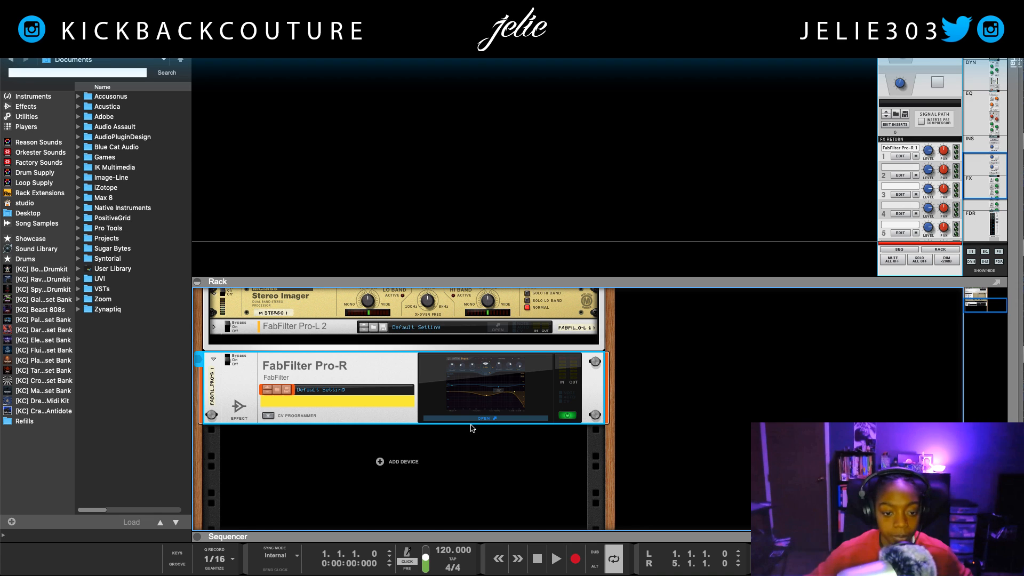
{"action": "left_click", "coordinate": [344, 73]}
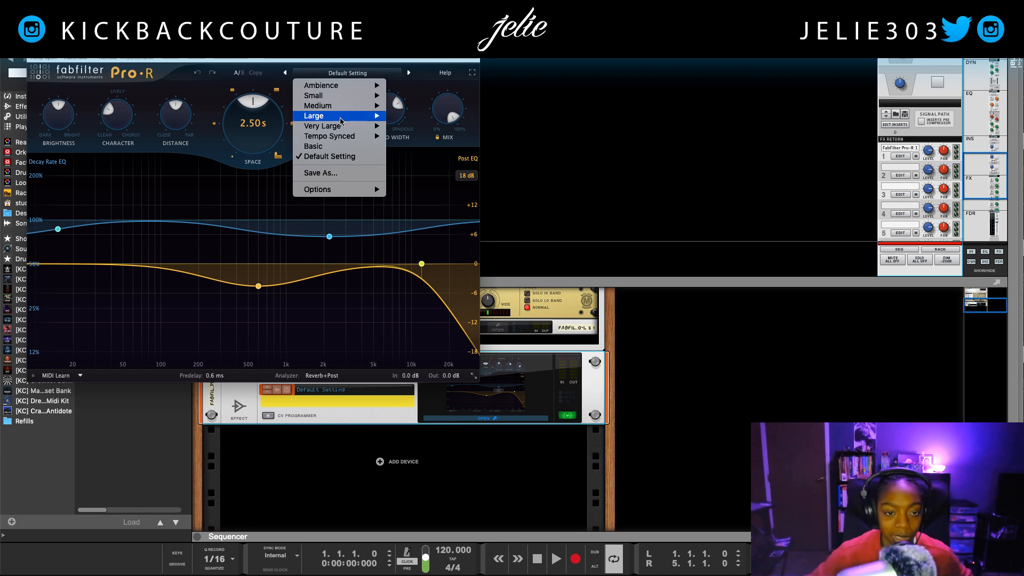
{"action": "mouse_move", "coordinate": [336, 97]}
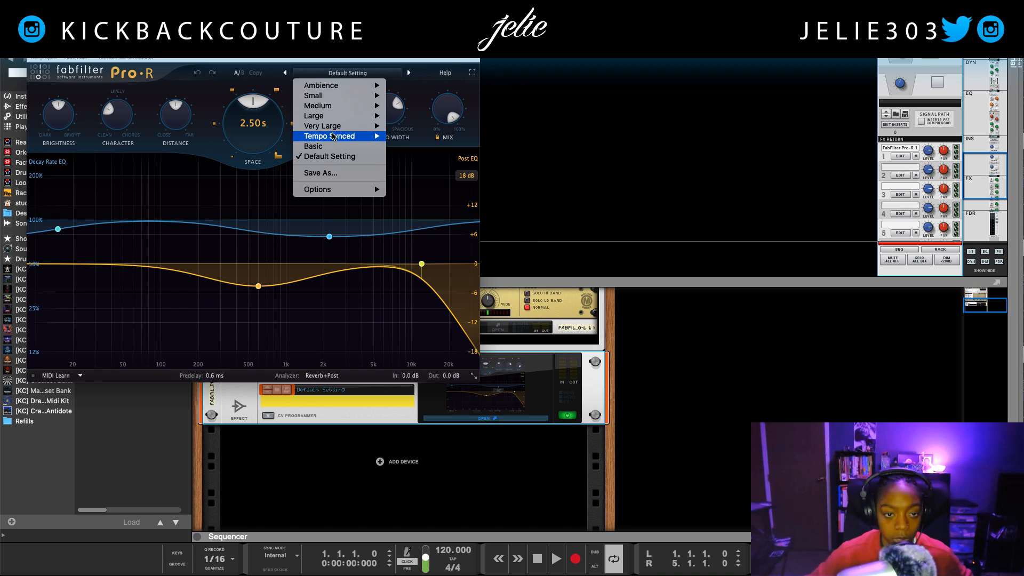
{"action": "mouse_move", "coordinate": [341, 118]}
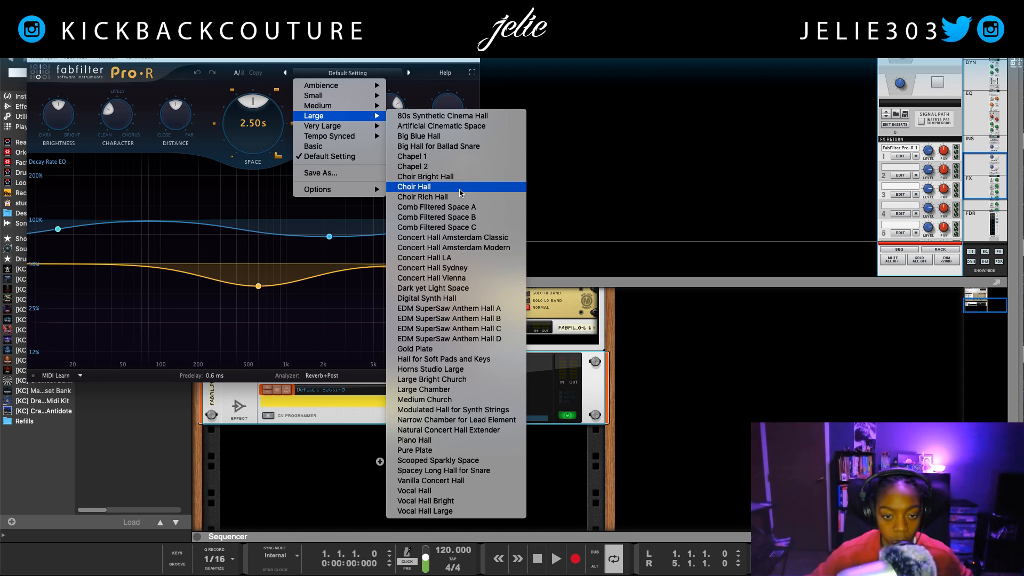
{"action": "left_click", "coordinate": [460, 192]}
Step: Switch the Pro-R reverb to the Vocal Hall preset from the Large category and close the plugin window
{"action": "left_click", "coordinate": [351, 74]}
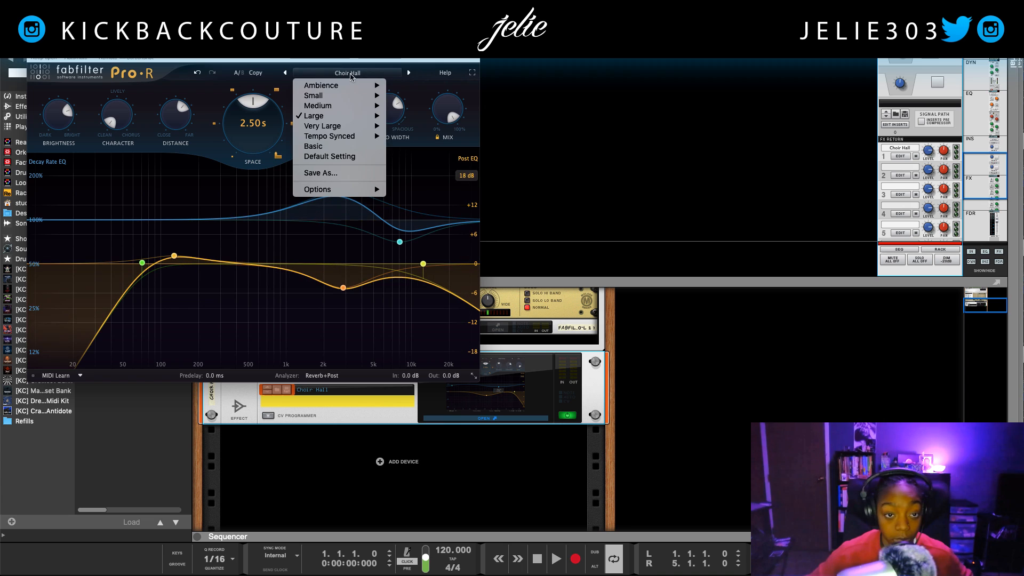
{"action": "mouse_move", "coordinate": [353, 119]}
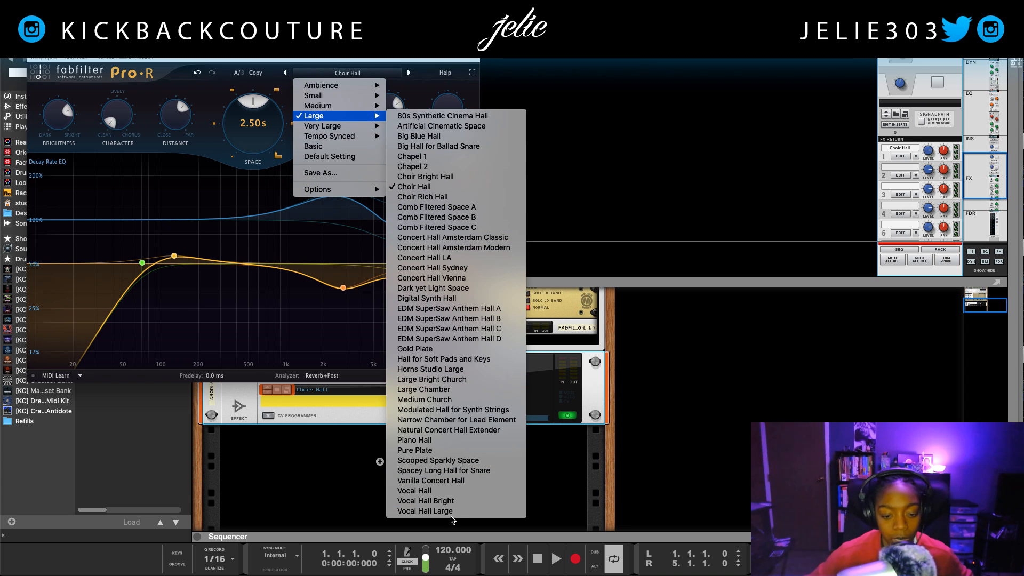
{"action": "left_click", "coordinate": [422, 490]}
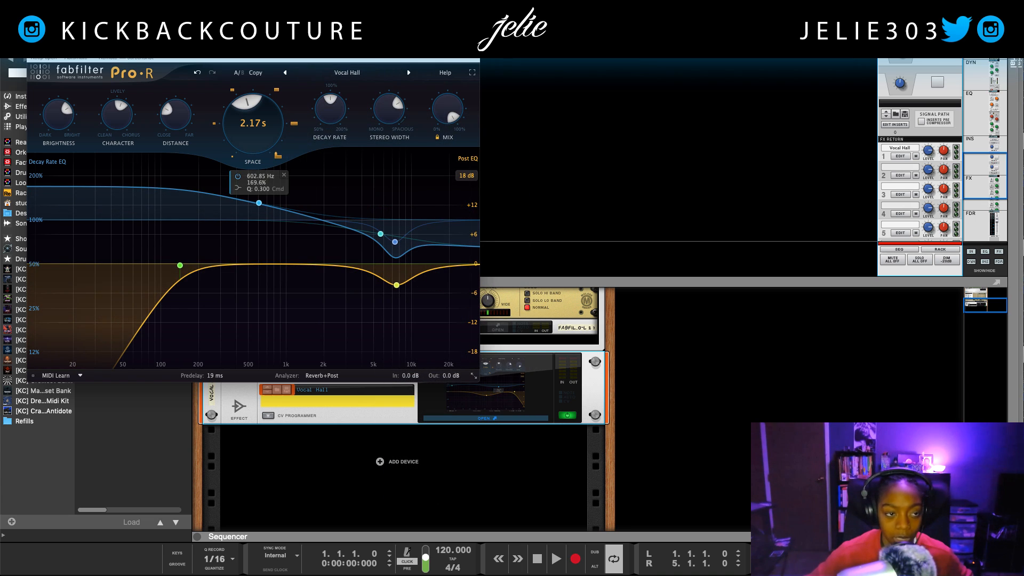
{"action": "left_click", "coordinate": [33, 37]}
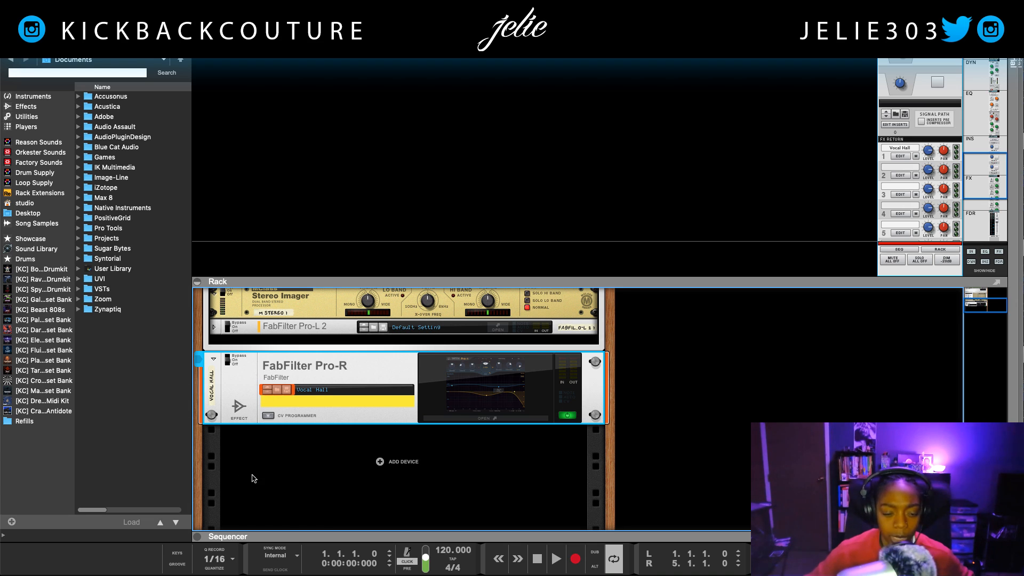
{"action": "scroll", "coordinate": [253, 479], "scroll_direction": "up", "scroll_amount": 1}
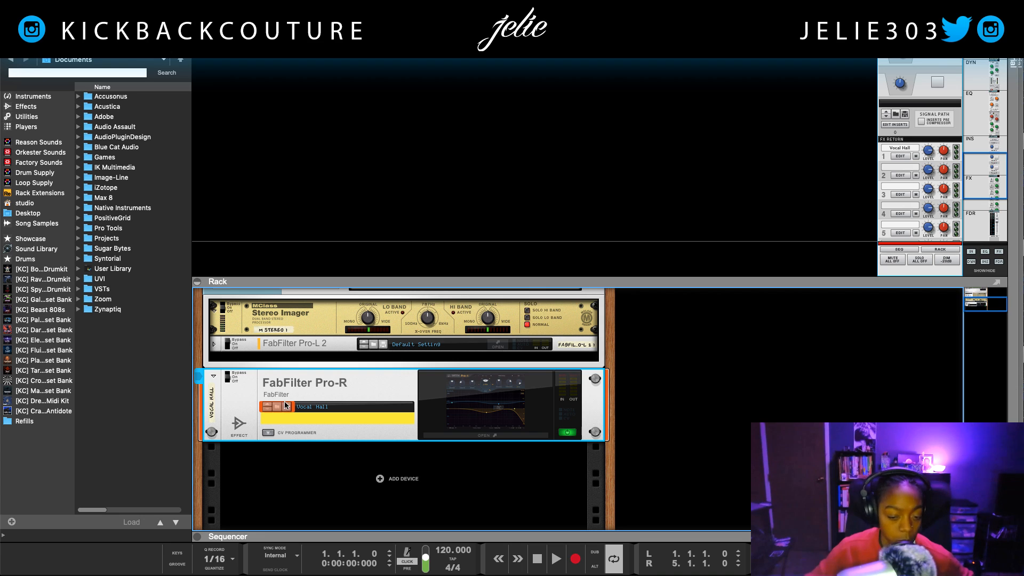
{"action": "scroll", "coordinate": [284, 409], "scroll_direction": "up", "scroll_amount": 1}
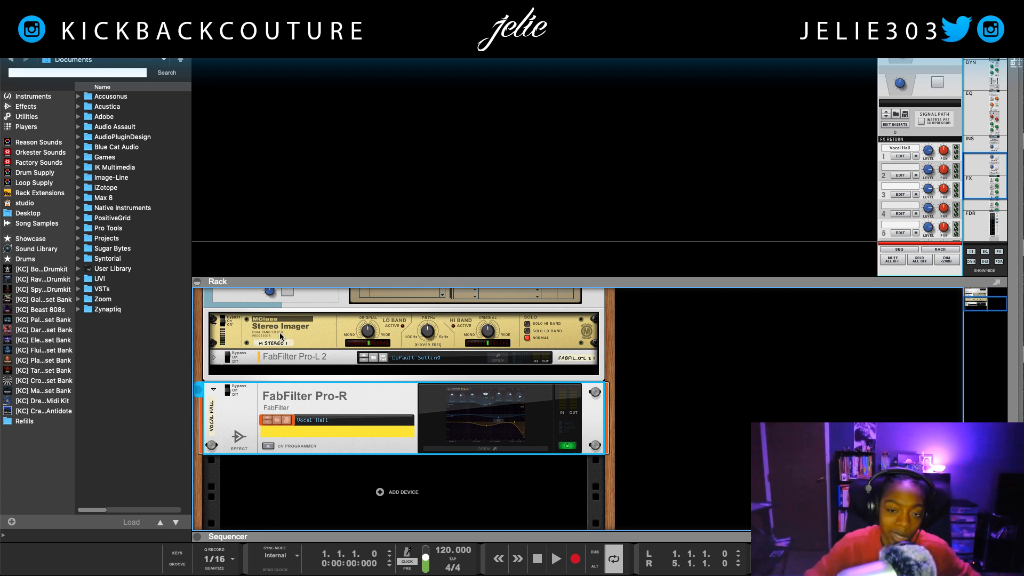
{"action": "scroll", "coordinate": [281, 341], "scroll_direction": "up", "scroll_amount": 1}
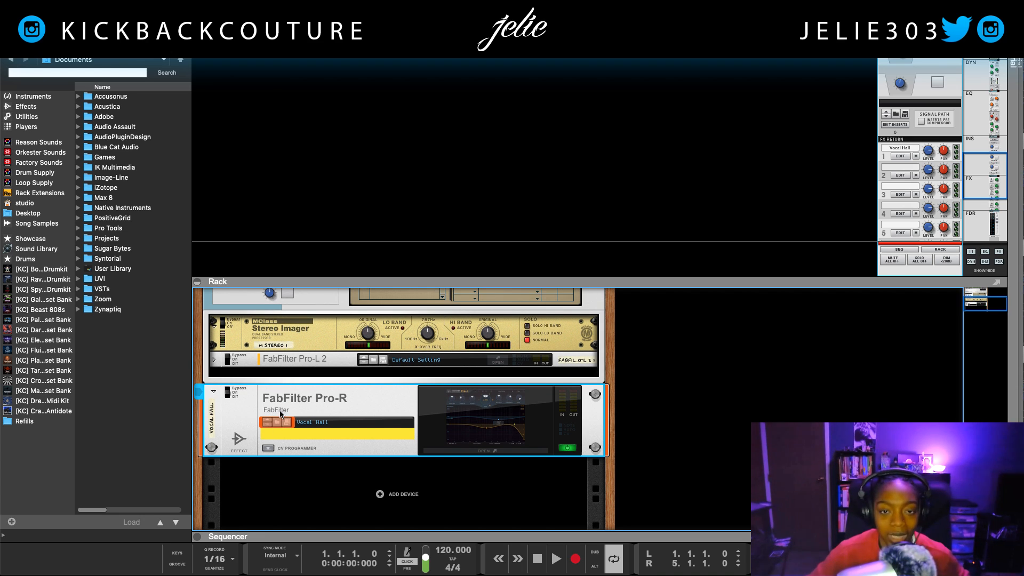
Step: Create a second send effect in the Master Section, again using the FabFilter Pro-R reverb
{"action": "left_click", "coordinate": [772, 292]}
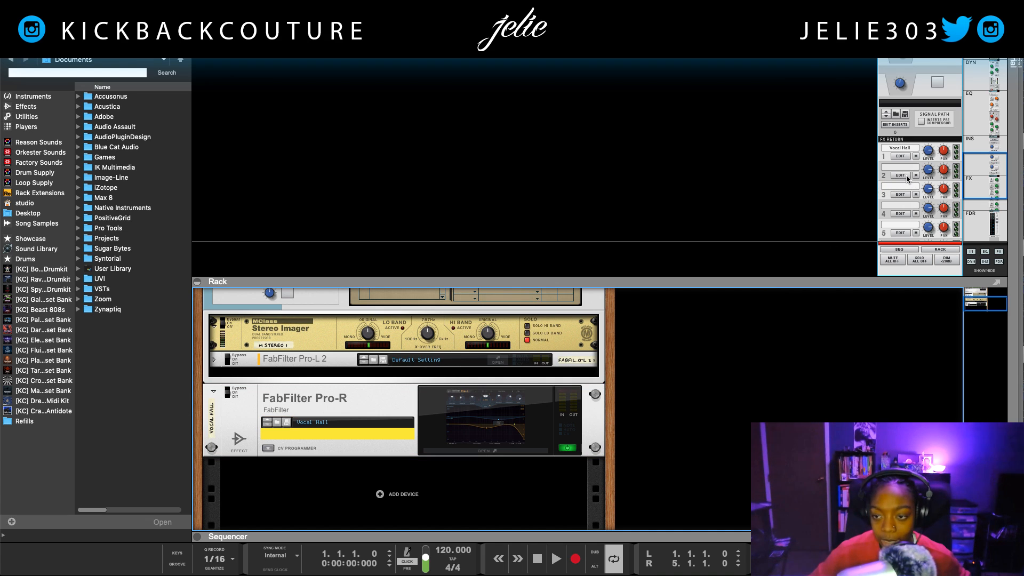
{"action": "scroll", "coordinate": [913, 160], "scroll_direction": "up", "scroll_amount": 6}
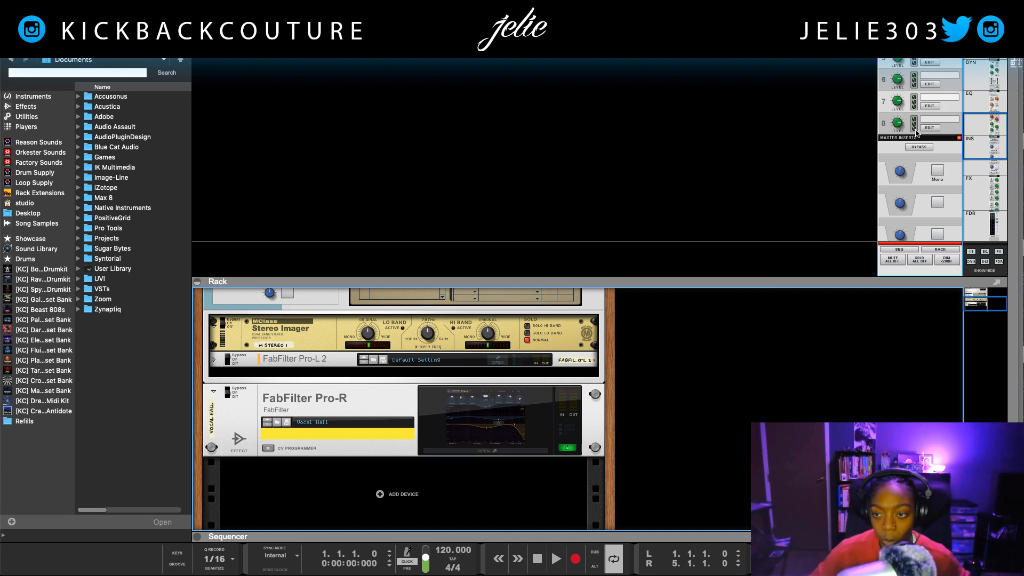
{"action": "right_click", "coordinate": [898, 164]}
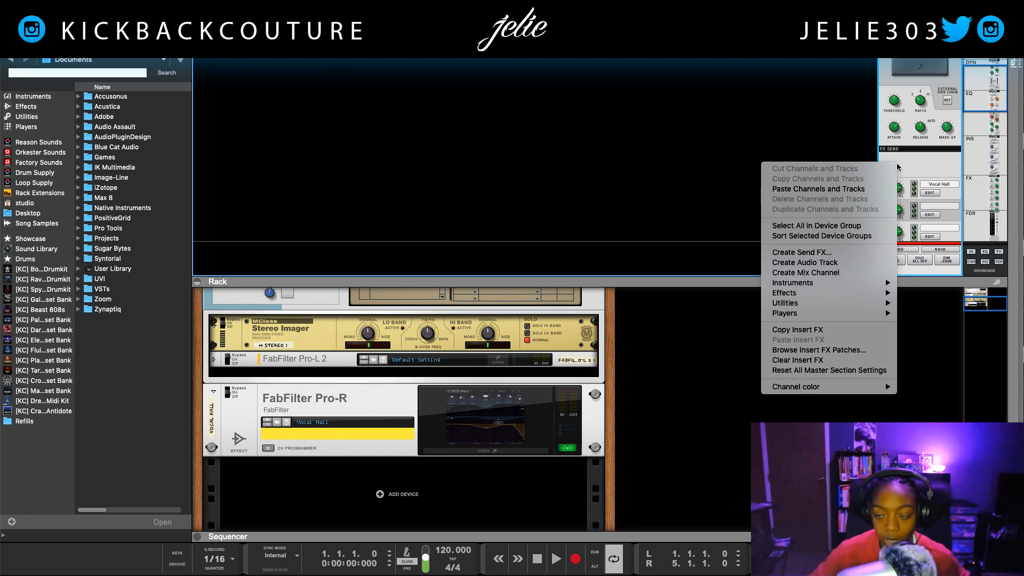
{"action": "left_click", "coordinate": [836, 258]}
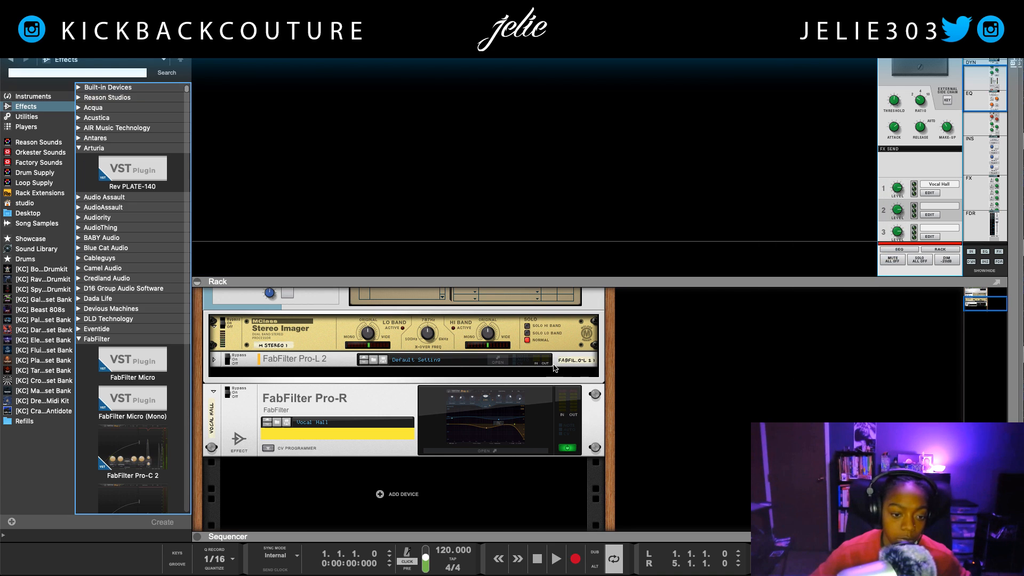
{"action": "scroll", "coordinate": [122, 315], "scroll_direction": "down", "scroll_amount": 15}
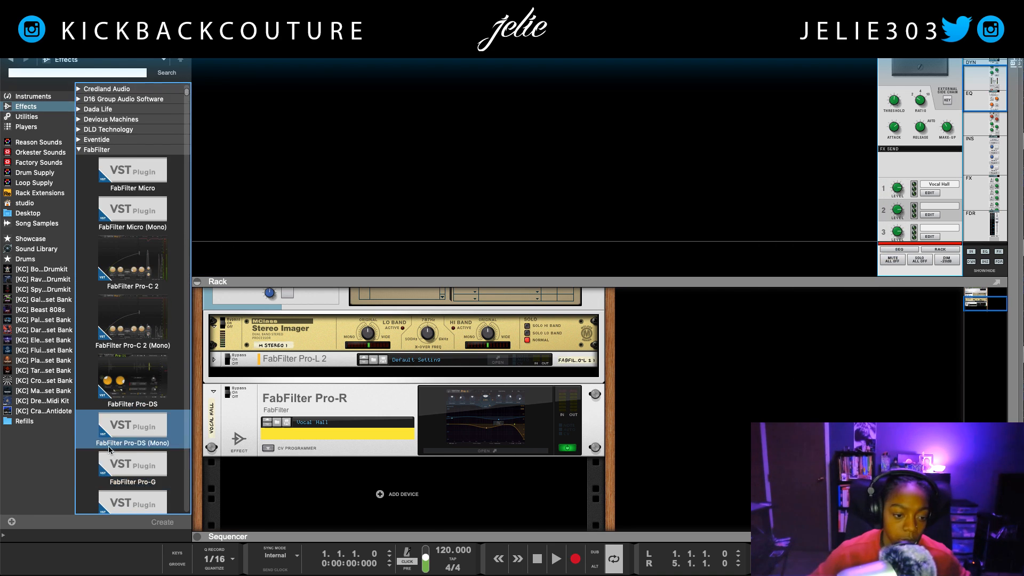
{"action": "scroll", "coordinate": [147, 342], "scroll_direction": "down", "scroll_amount": 5}
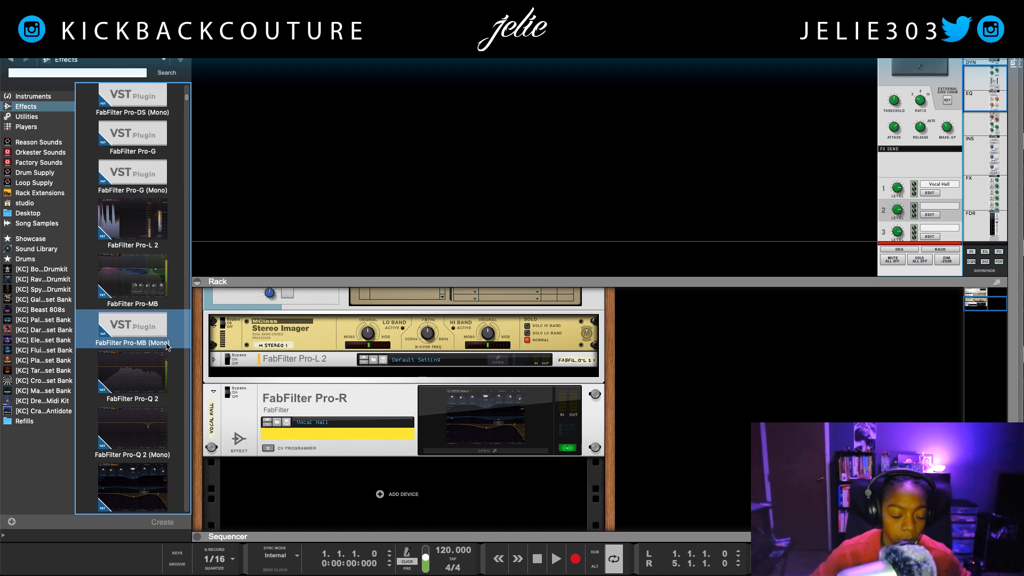
{"action": "double_click", "coordinate": [134, 319]}
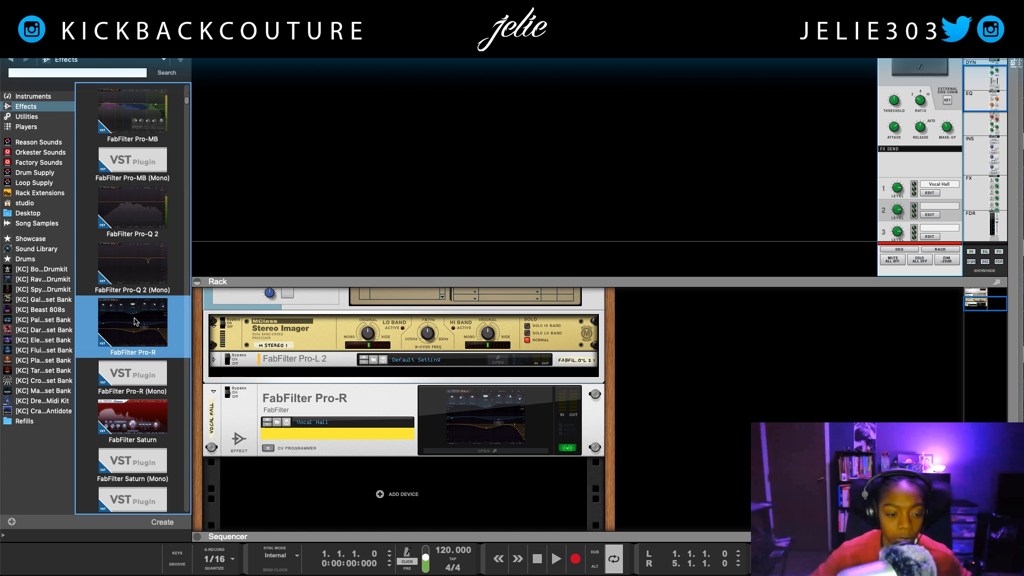
Step: Clear the device name of the newly added FabFilter Pro-R in the rack
{"action": "left_click", "coordinate": [227, 426]}
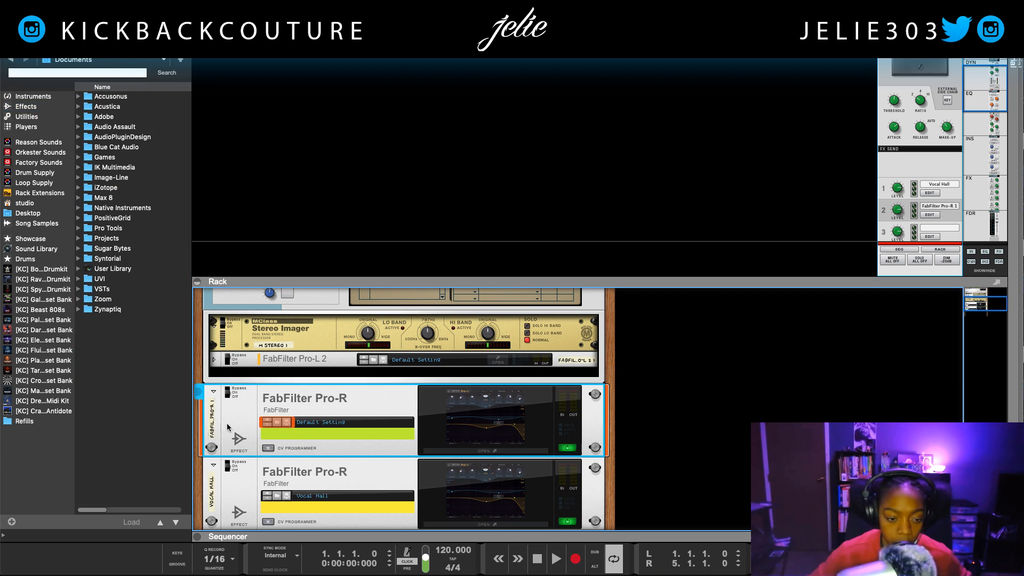
{"action": "double_click", "coordinate": [212, 426]}
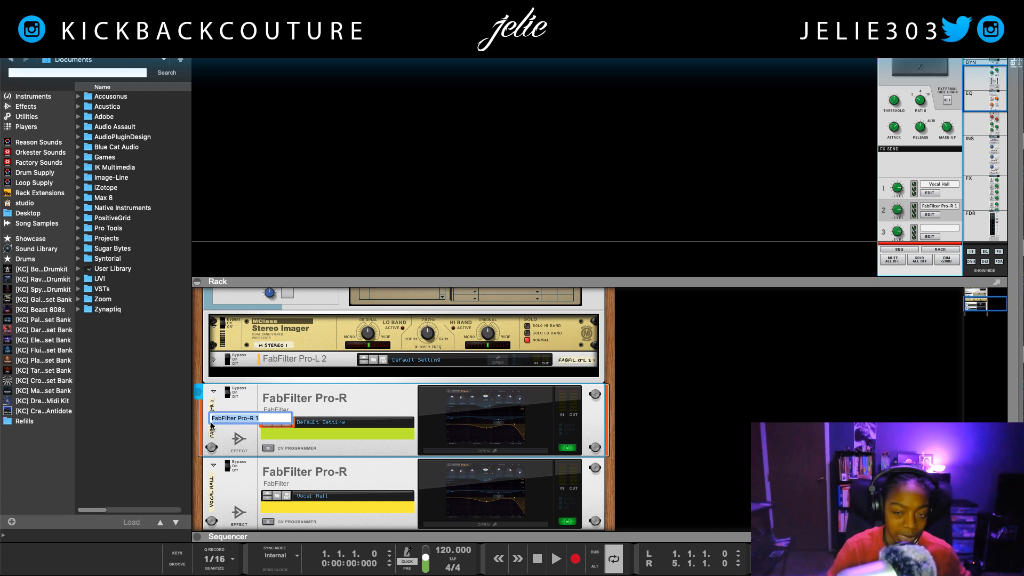
{"action": "key", "text": "BackSpace"}
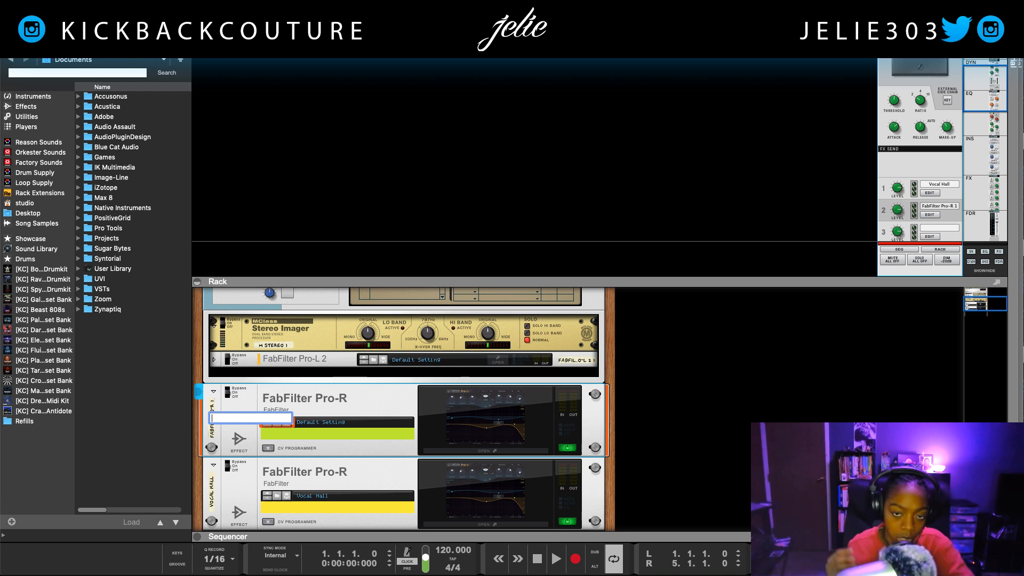
{"action": "left_click", "coordinate": [203, 425]}
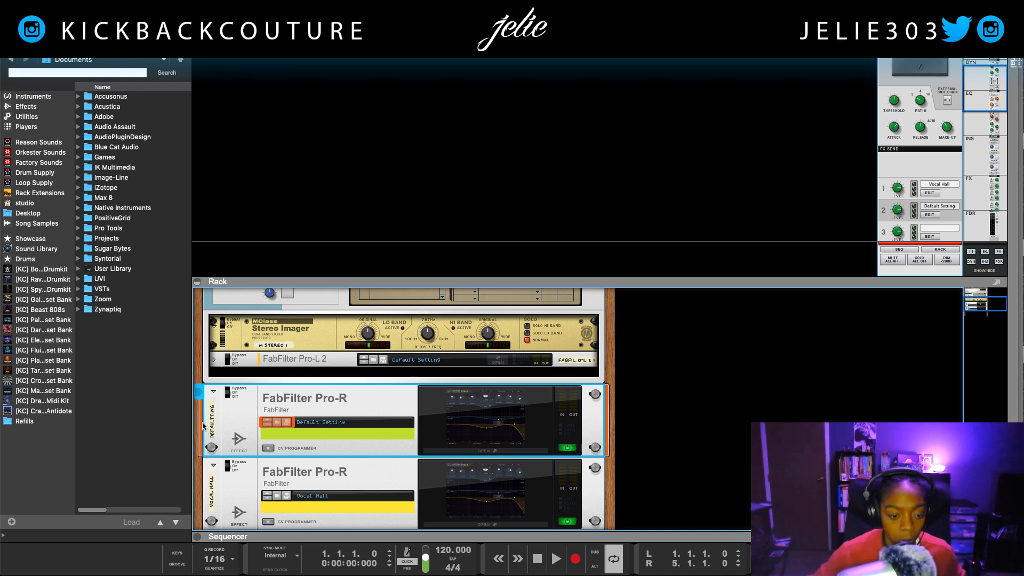
Step: Load The Little Room preset from the Small category in the newly added FabFilter Pro-R and close its plugin window
{"action": "left_click", "coordinate": [468, 453]}
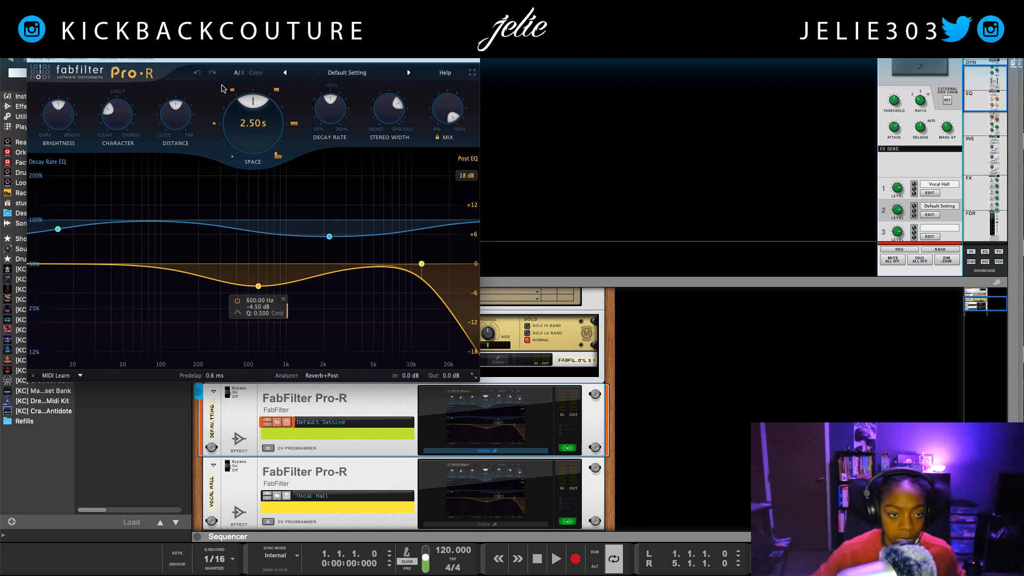
{"action": "left_click", "coordinate": [373, 73]}
{"action": "mouse_move", "coordinate": [356, 119]}
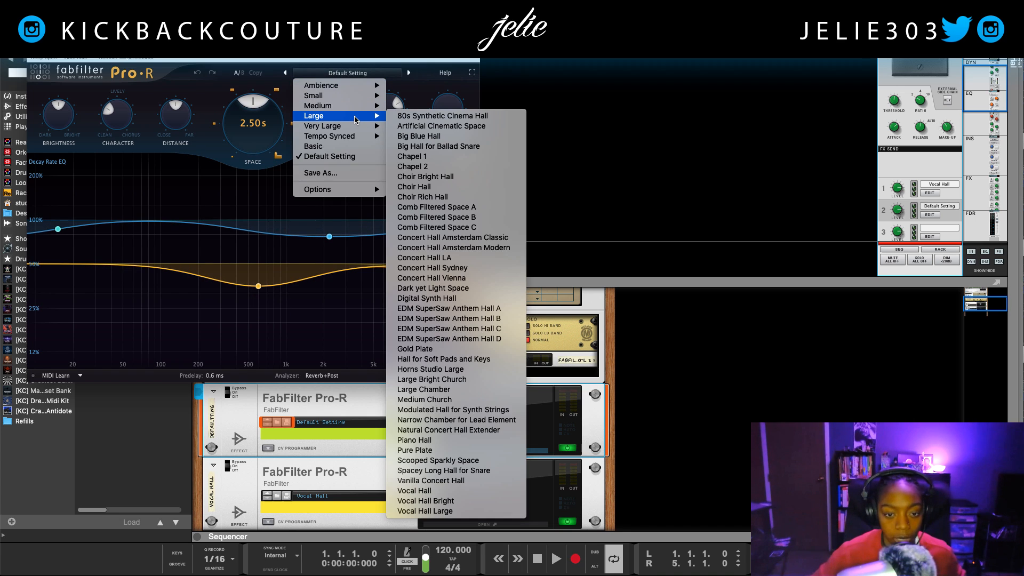
{"action": "mouse_move", "coordinate": [346, 103]}
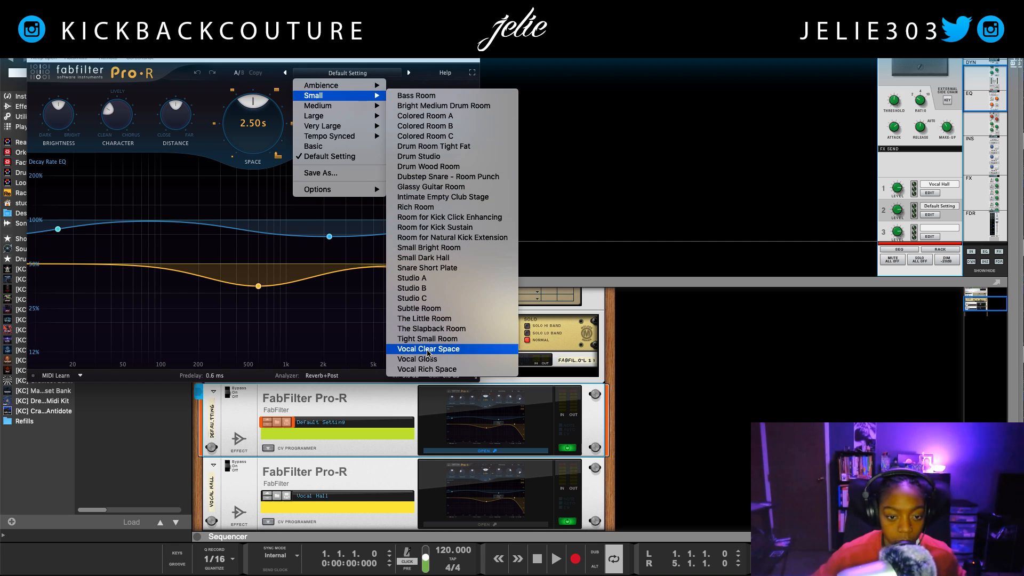
{"action": "mouse_move", "coordinate": [322, 130]}
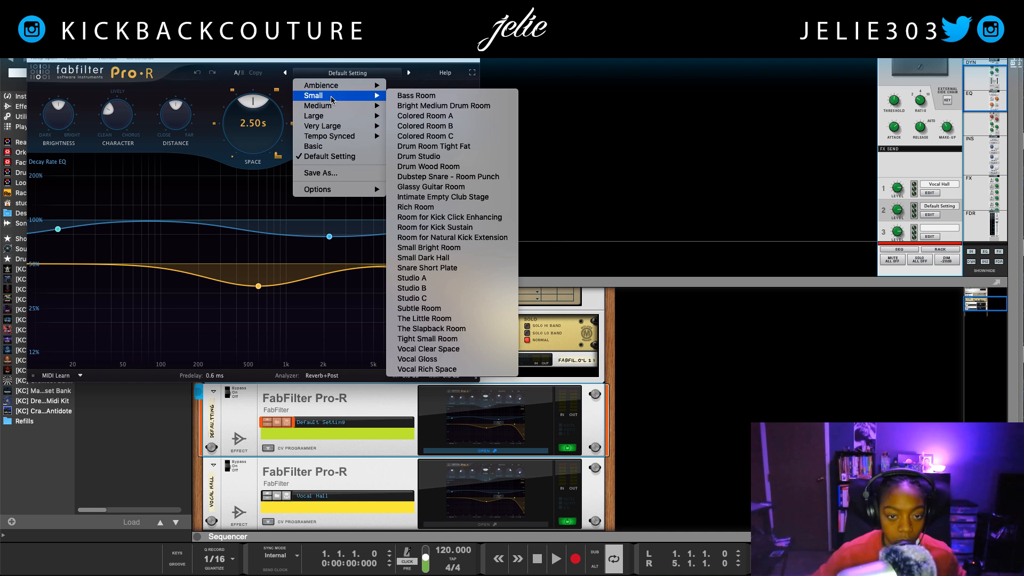
{"action": "left_click", "coordinate": [458, 318]}
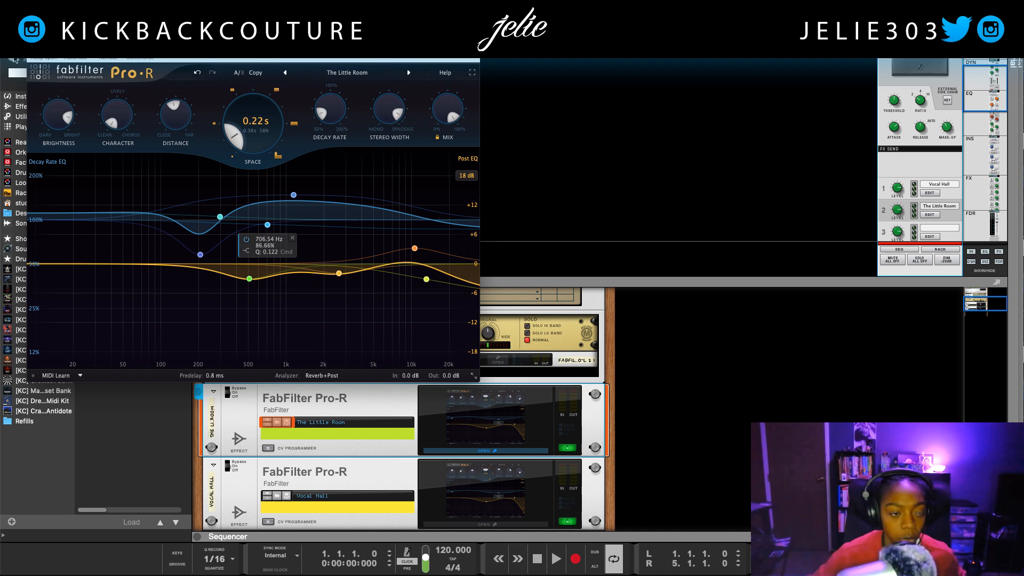
{"action": "left_click", "coordinate": [33, 30]}
Step: Rename the FabFilter Pro-R device holding the Vocal Hall preset as Hall
{"action": "scroll", "coordinate": [316, 325], "scroll_direction": "up", "scroll_amount": 1}
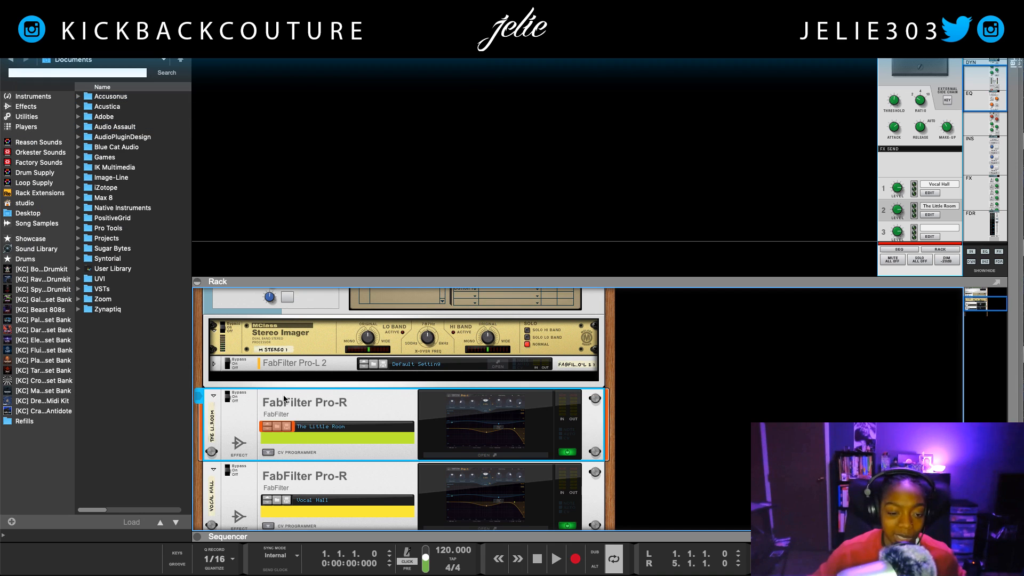
{"action": "scroll", "coordinate": [304, 464], "scroll_direction": "down", "scroll_amount": 3}
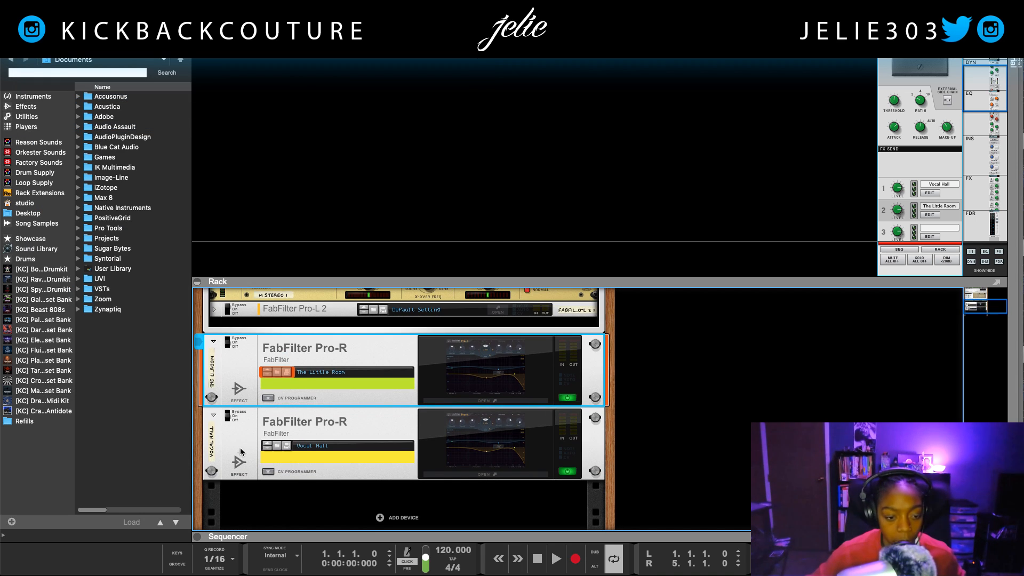
{"action": "left_click", "coordinate": [212, 426]}
{"action": "double_click", "coordinate": [214, 439]}
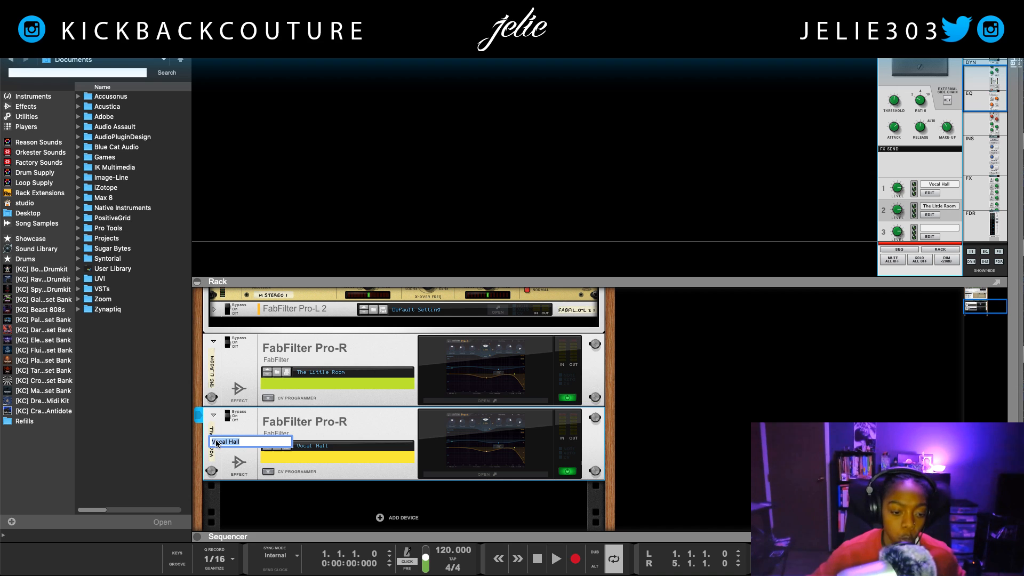
{"action": "type", "text": "H"}
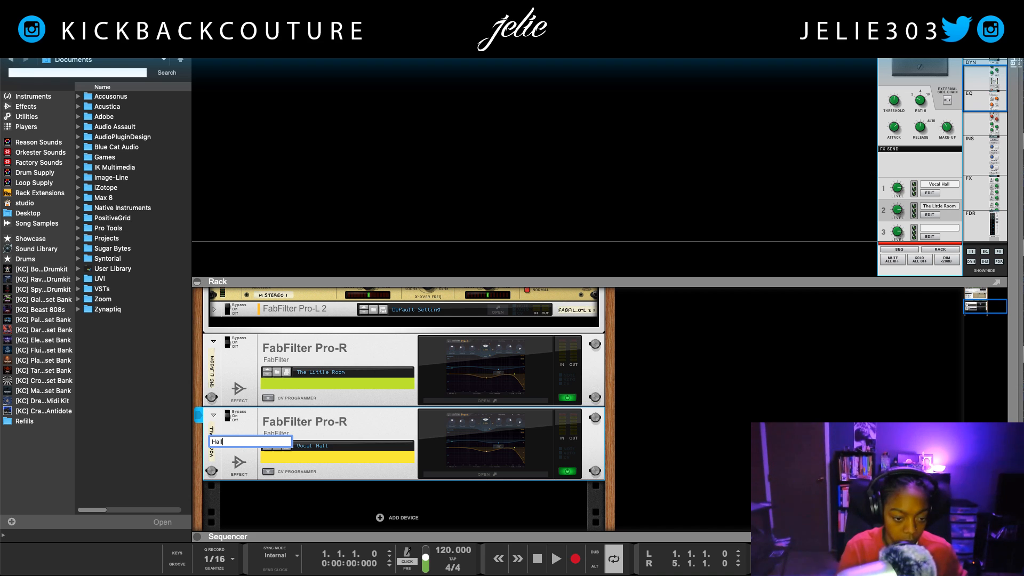
{"action": "key", "text": "Return"}
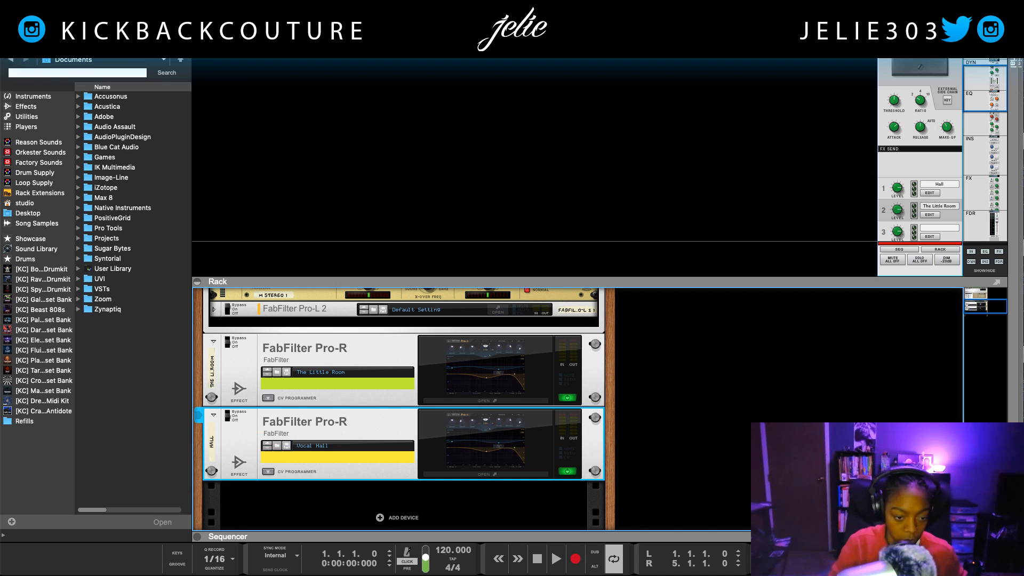
Step: Rename the FabFilter Pro-R device holding The Little Room preset as Room
{"action": "double_click", "coordinate": [207, 368]}
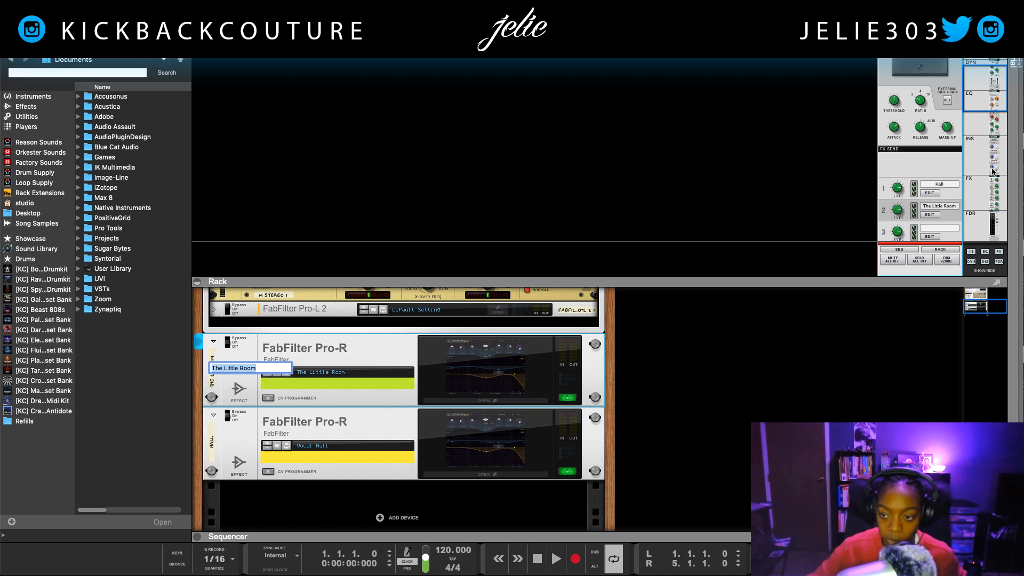
{"action": "key", "text": "BackSpace"}
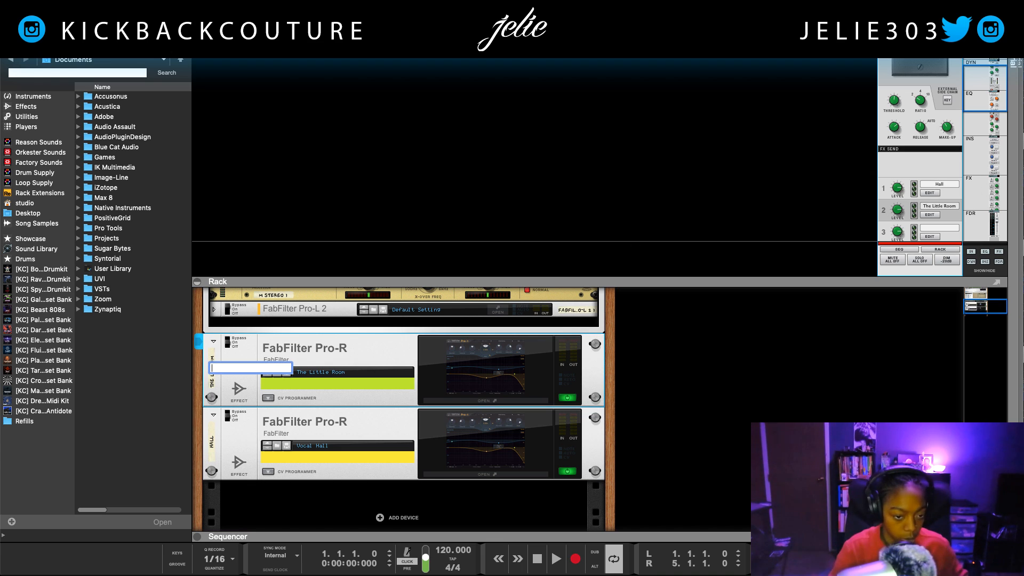
{"action": "type", "text": "Room"}
{"action": "key", "text": "Return"}
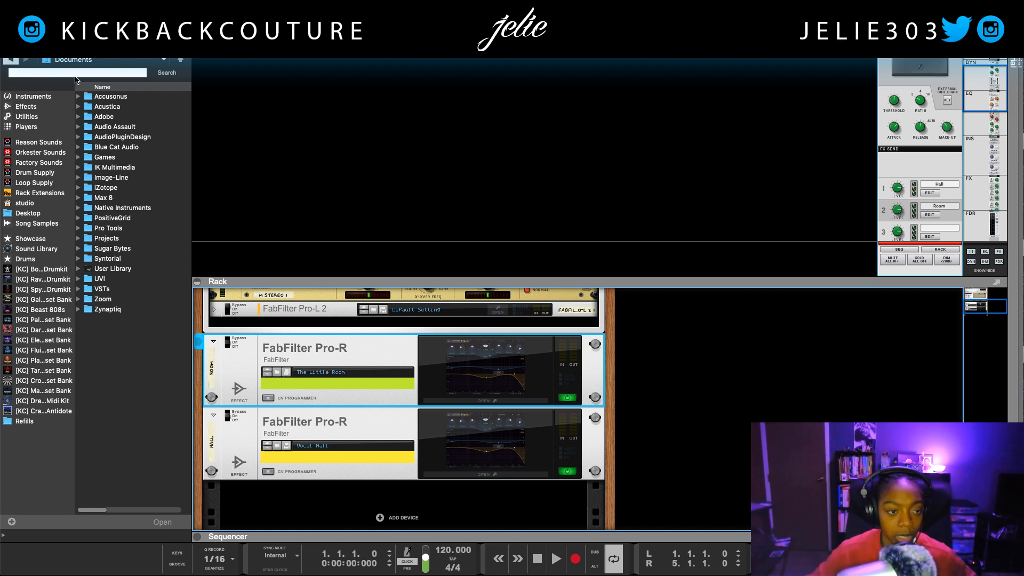
Step: Create a third send effect in the Master Section, searching the effects for "delay" and choosing H-Delay Stereo
{"action": "scroll", "coordinate": [918, 169], "scroll_direction": "up", "scroll_amount": 1}
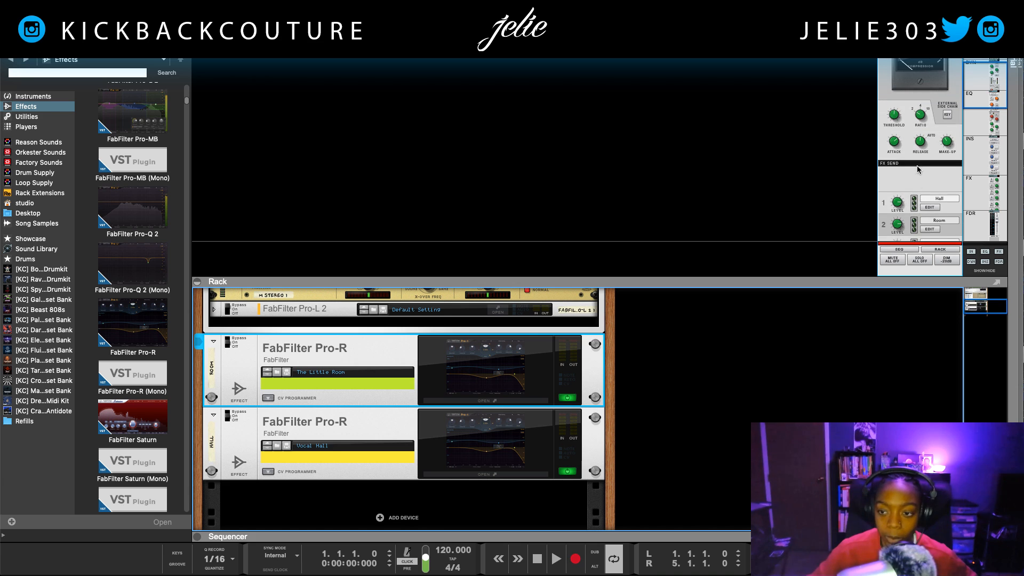
{"action": "right_click", "coordinate": [908, 183]}
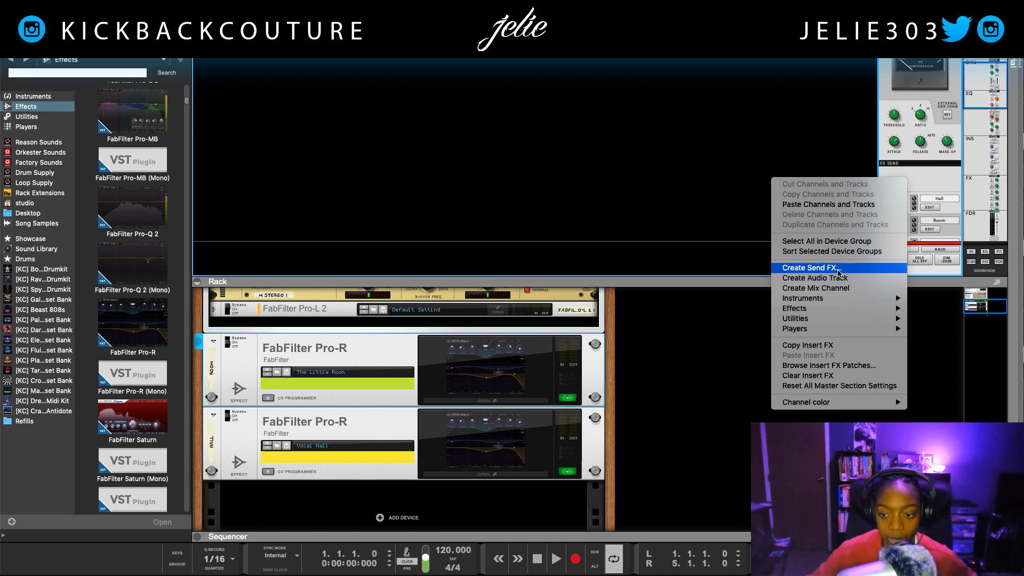
{"action": "left_click", "coordinate": [839, 273]}
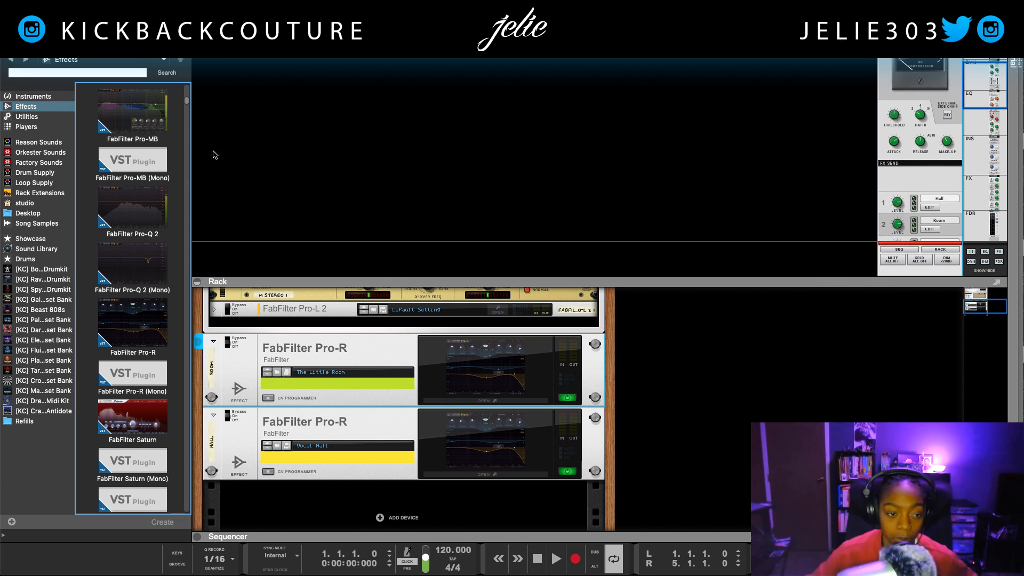
{"action": "left_click", "coordinate": [94, 73]}
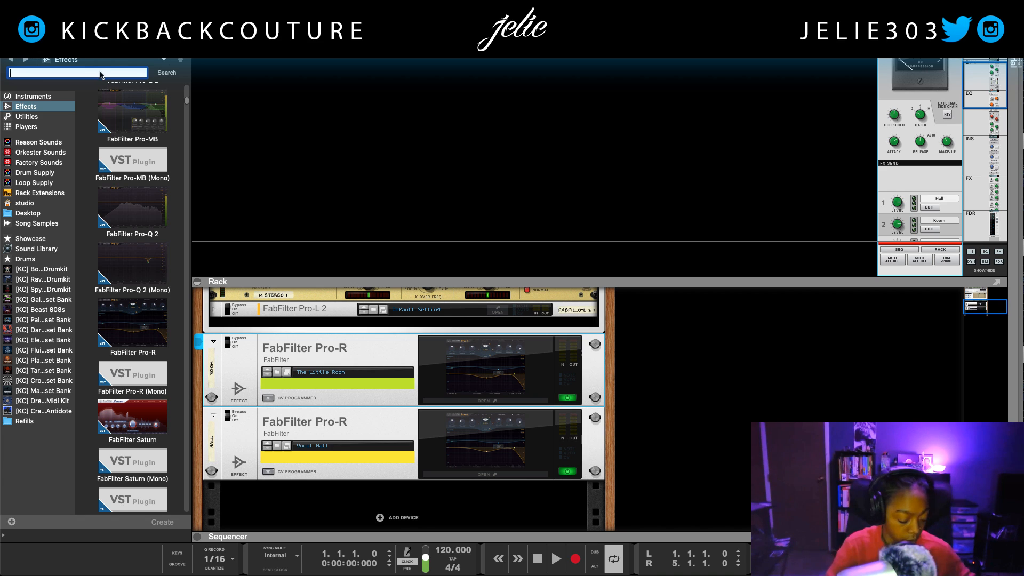
{"action": "type", "text": "delay"}
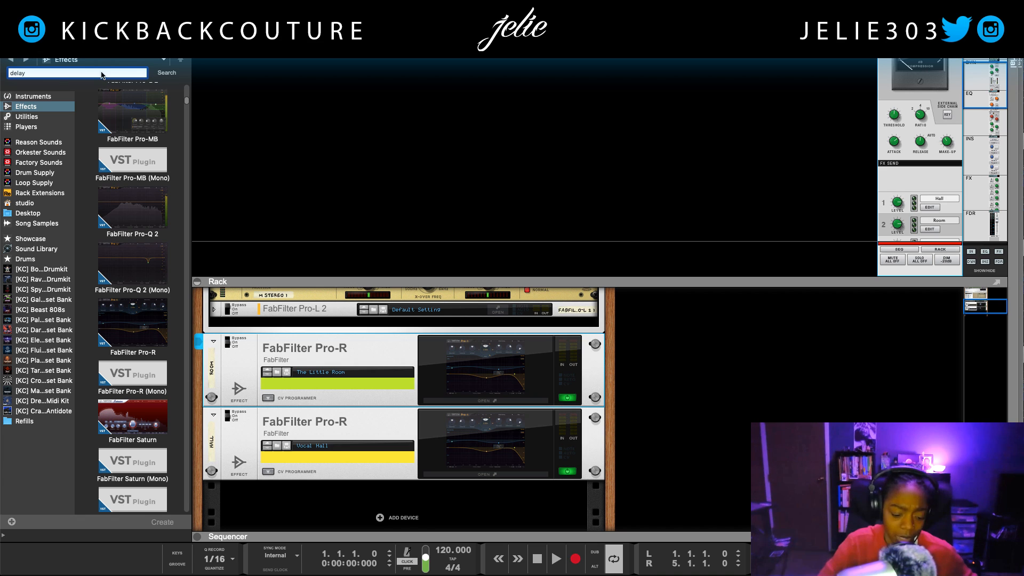
{"action": "key", "text": "Return"}
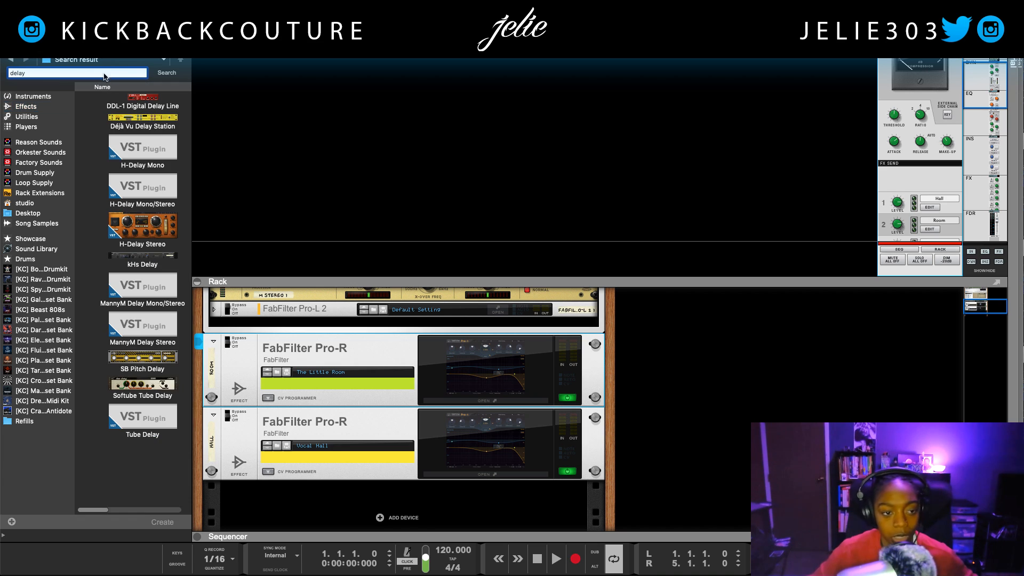
{"action": "double_click", "coordinate": [142, 239]}
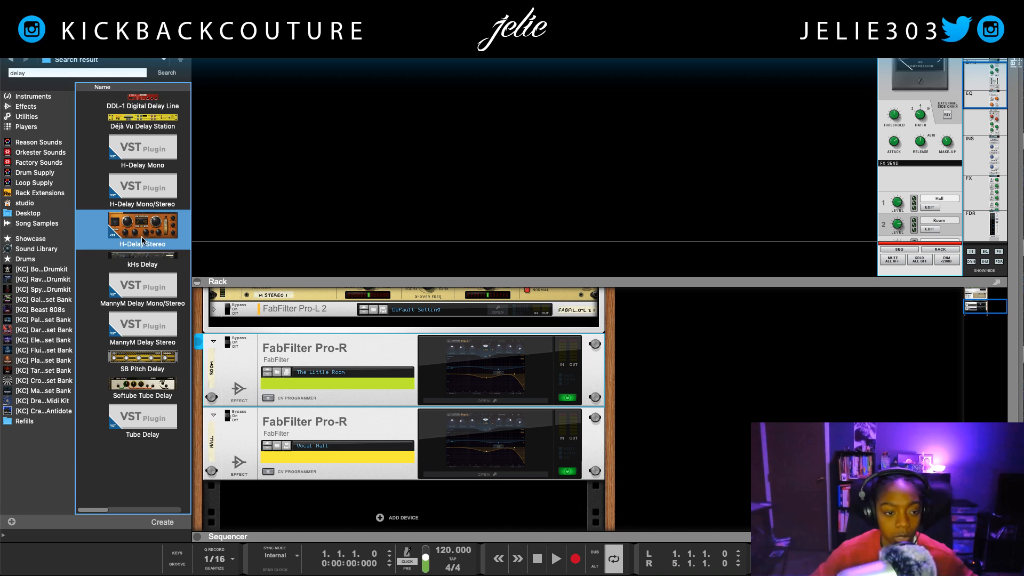
{"action": "left_click", "coordinate": [299, 354]}
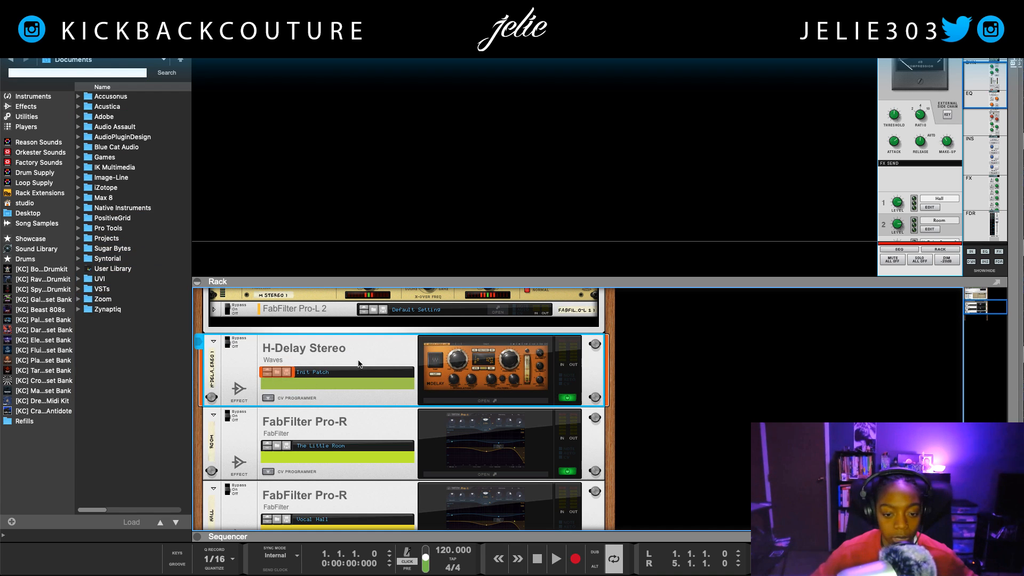
Step: Open the H-Delay Stereo's plugin window, move it over the rack to view its controls, and close it
{"action": "left_click", "coordinate": [435, 364]}
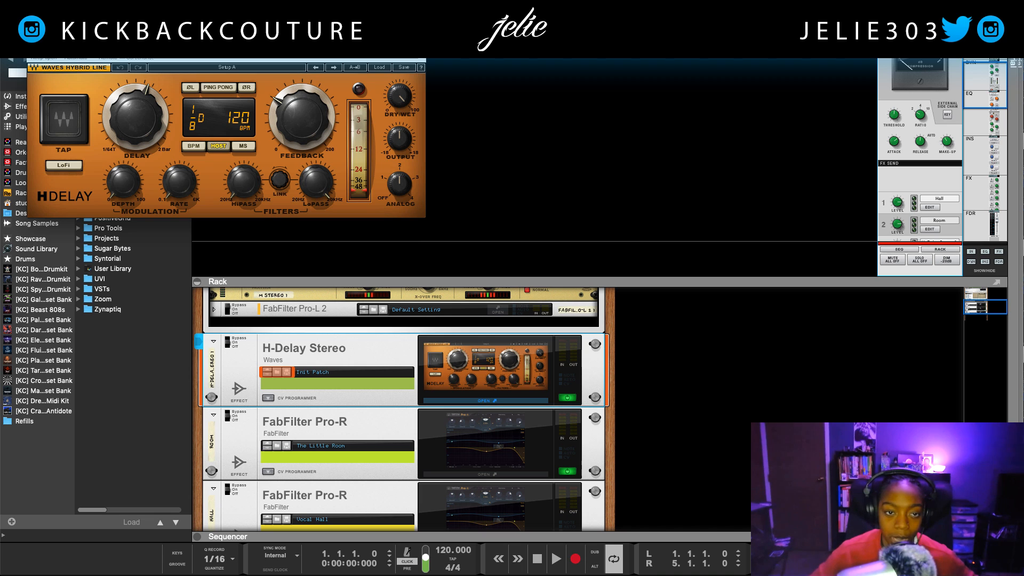
{"action": "left_click_drag", "start_coordinate": [300, 57], "coordinate": [481, 276]}
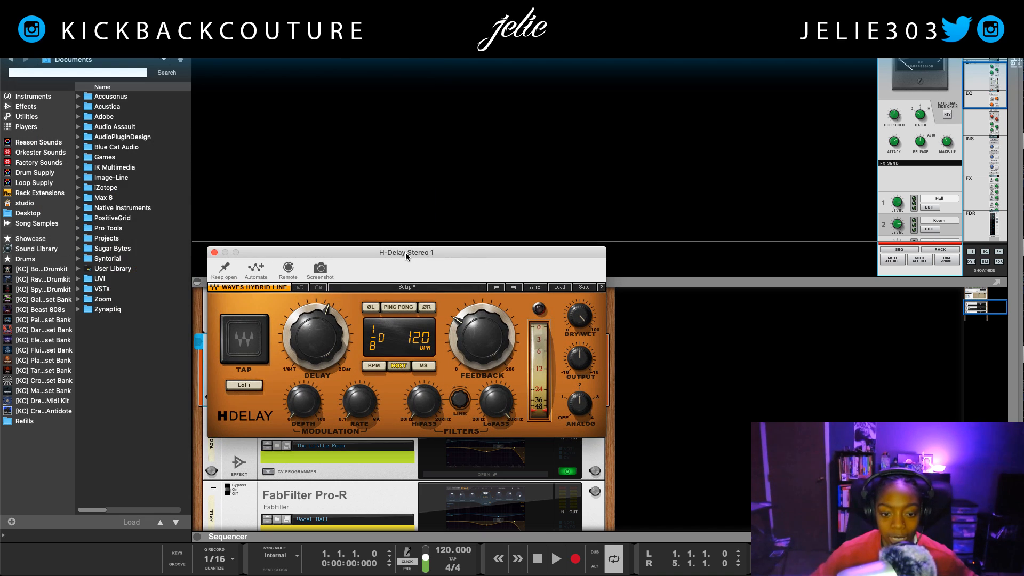
{"action": "left_click_drag", "start_coordinate": [405, 253], "coordinate": [414, 258]}
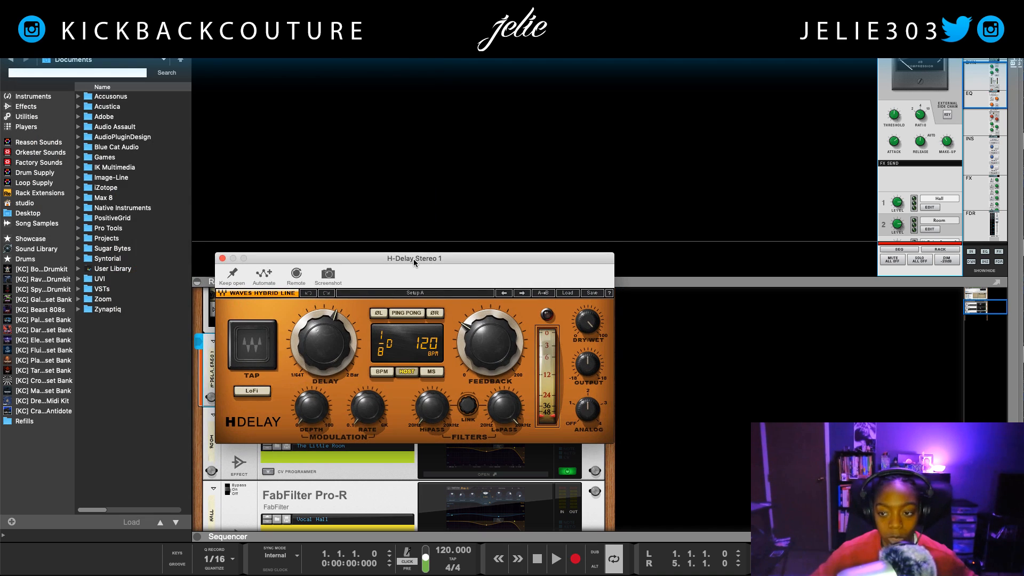
{"action": "left_click", "coordinate": [222, 259]}
Step: Create a fourth send effect in the Master Section by searching for "delay" and adding a second H-Delay Stereo
{"action": "right_click", "coordinate": [899, 196]}
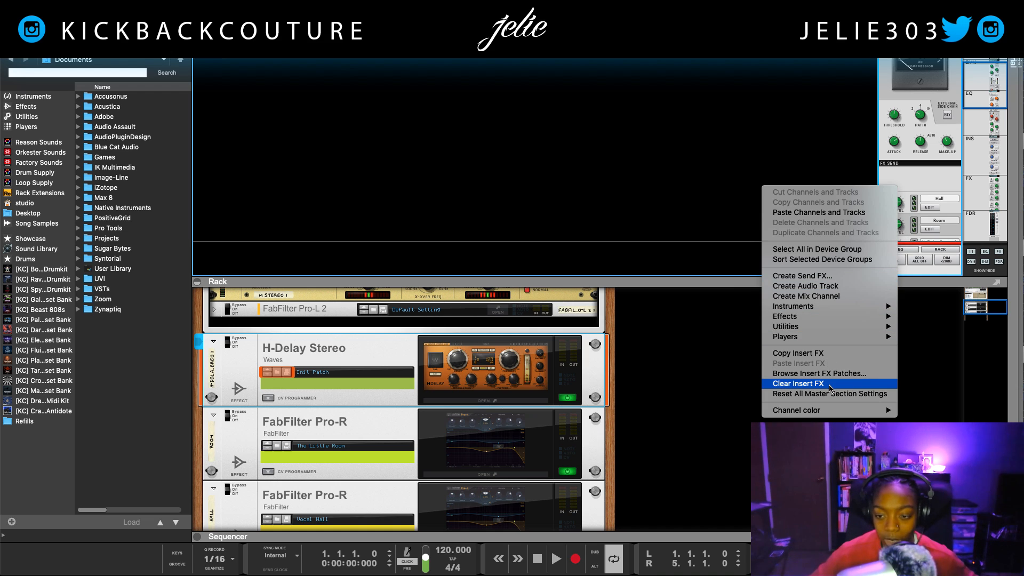
{"action": "left_click", "coordinate": [802, 276]}
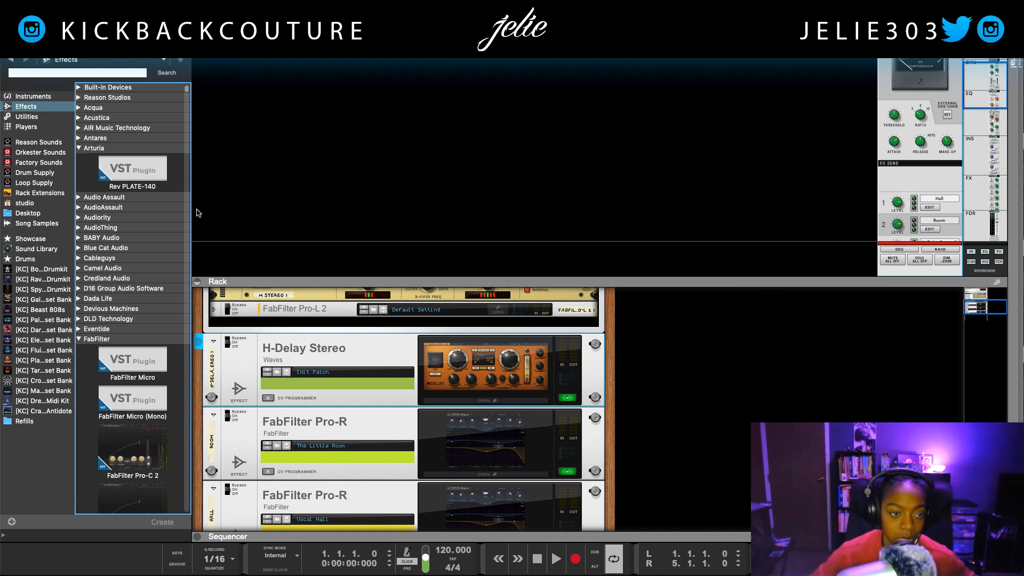
{"action": "left_click", "coordinate": [23, 73]}
{"action": "type", "text": "dela"}
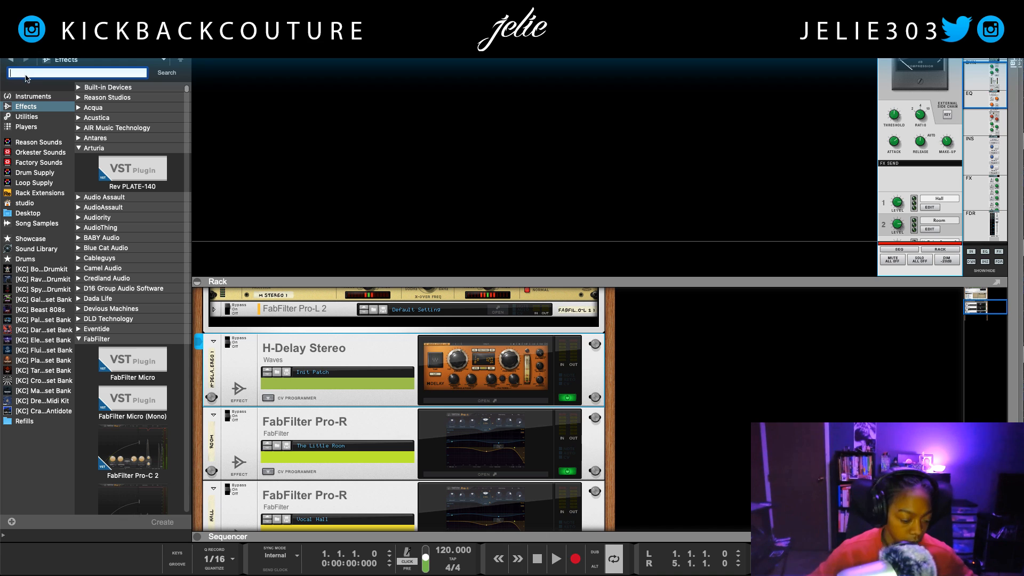
{"action": "type", "text": "y"}
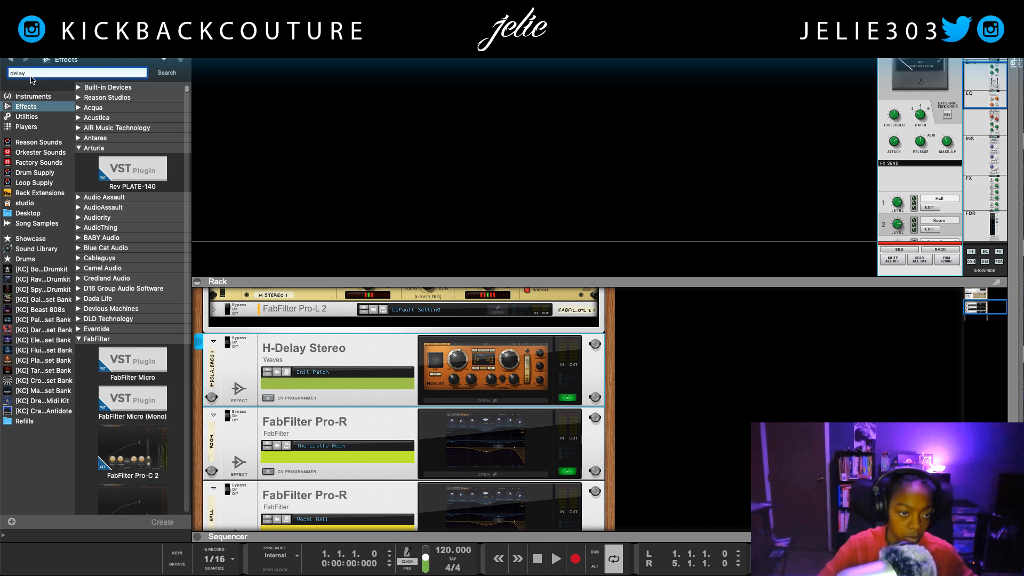
{"action": "key", "text": "Return"}
{"action": "left_click", "coordinate": [133, 221]}
{"action": "left_click_drag", "start_coordinate": [132, 222], "coordinate": [243, 320]}
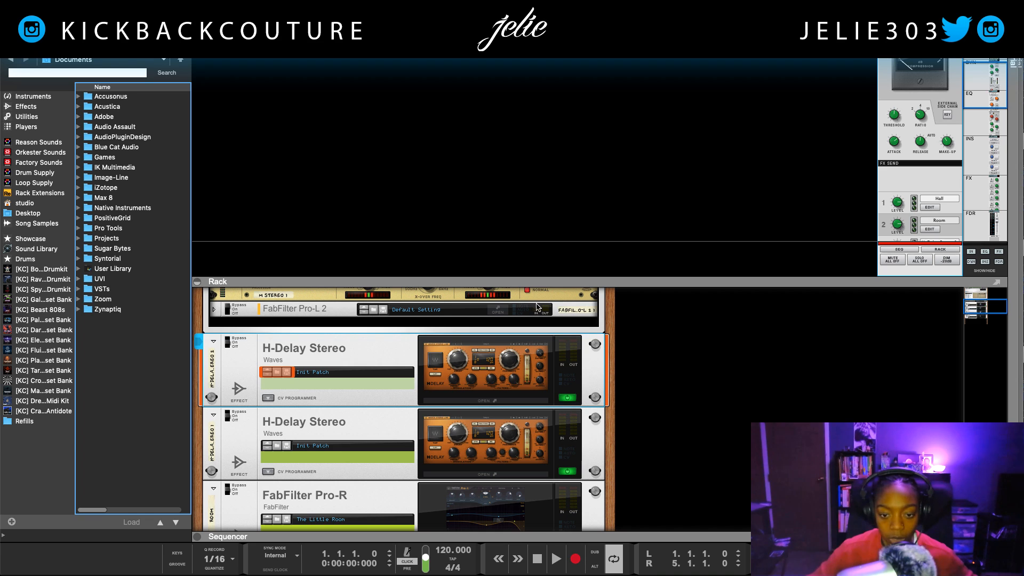
Step: Add a third H-Delay Stereo as the fifth send effect in the Master Section, again searching for "delay"
{"action": "right_click", "coordinate": [927, 197]}
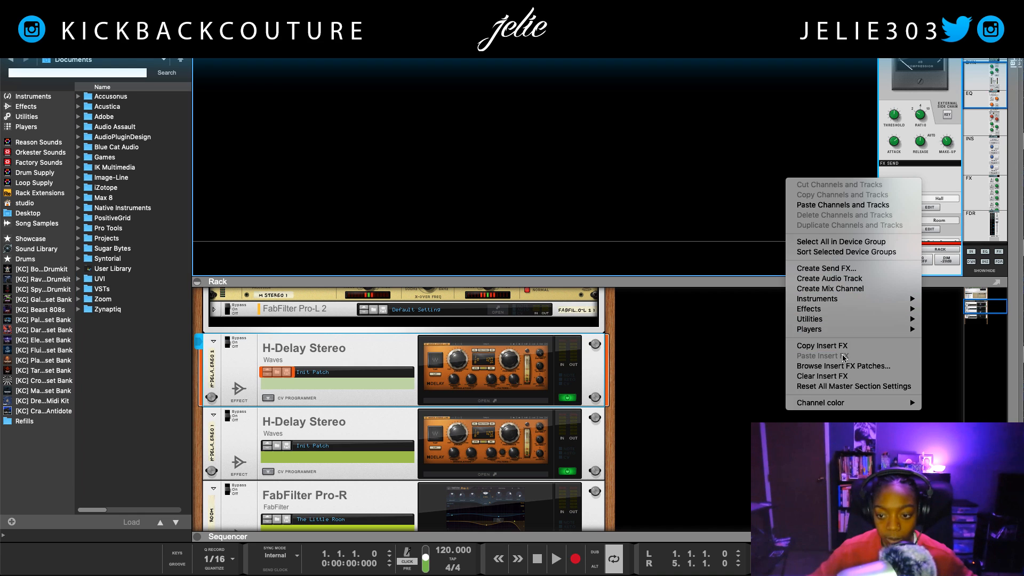
{"action": "left_click", "coordinate": [848, 269]}
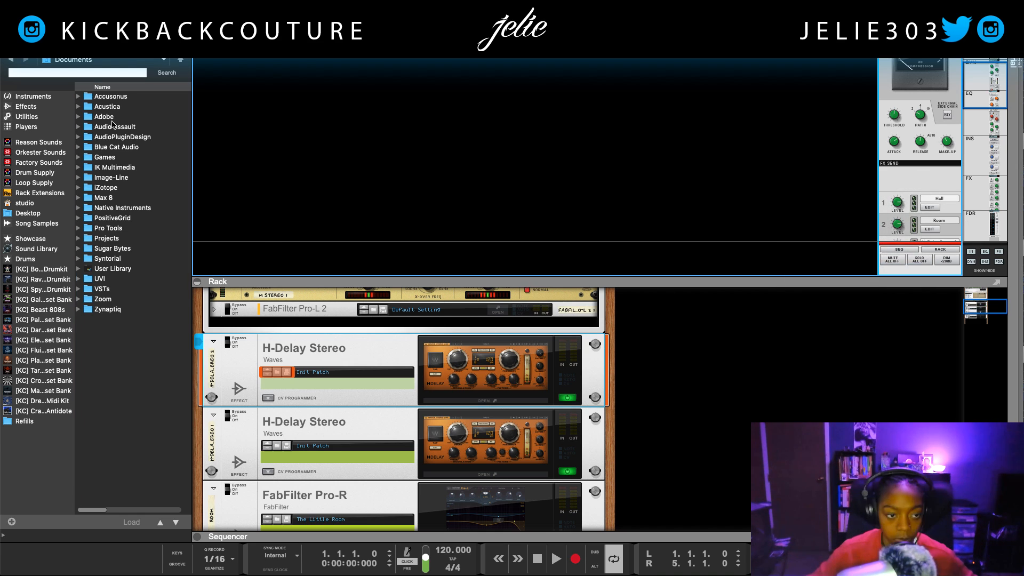
{"action": "left_click", "coordinate": [90, 74]}
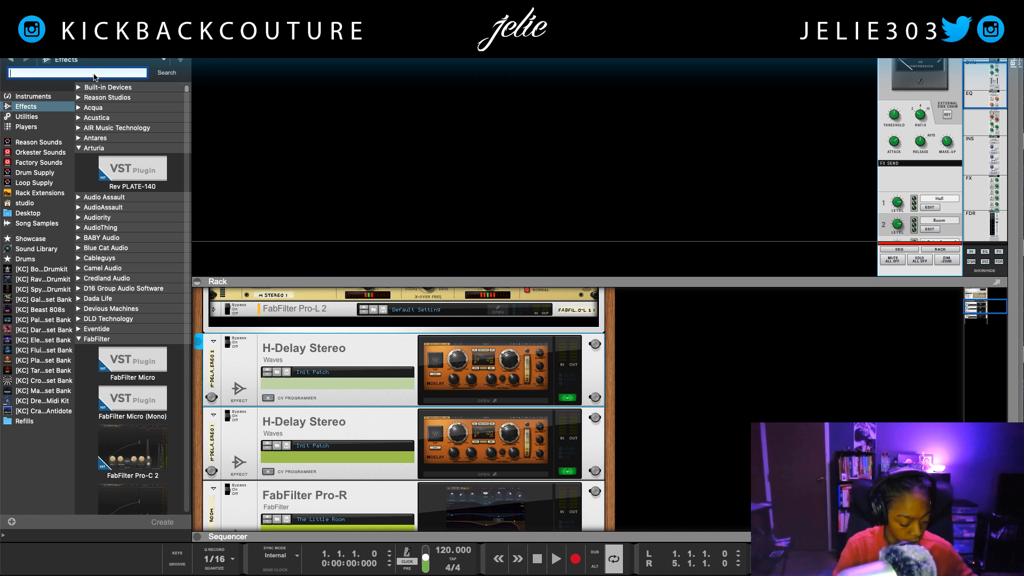
{"action": "type", "text": "delay"}
{"action": "key", "text": "Return"}
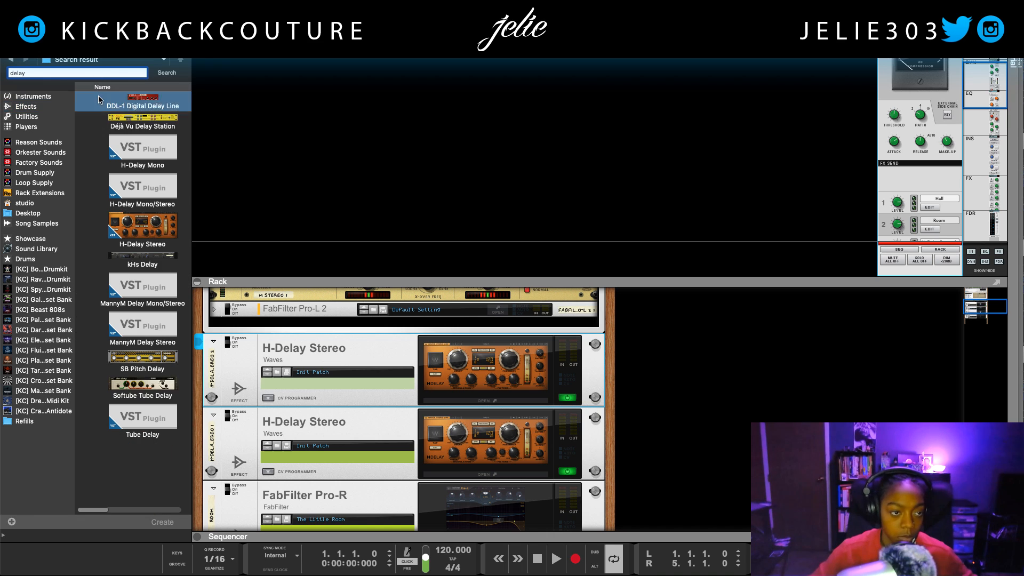
{"action": "left_click", "coordinate": [133, 232]}
{"action": "double_click", "coordinate": [133, 232]}
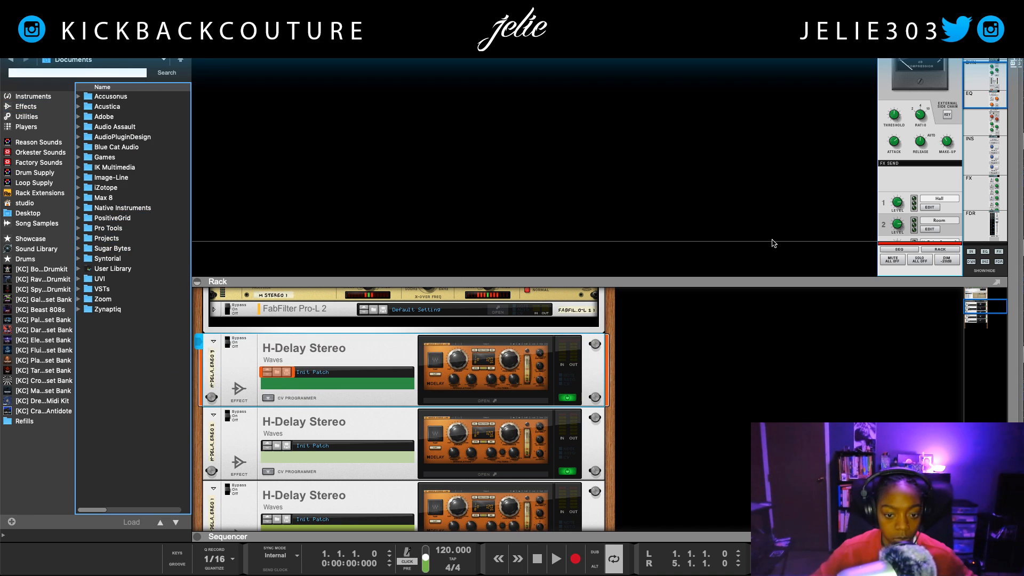
Step: Create a sixth send effect in the Master Section, searching the effects for "delay" and adding a fourth H-Delay Stereo
{"action": "right_click", "coordinate": [900, 176]}
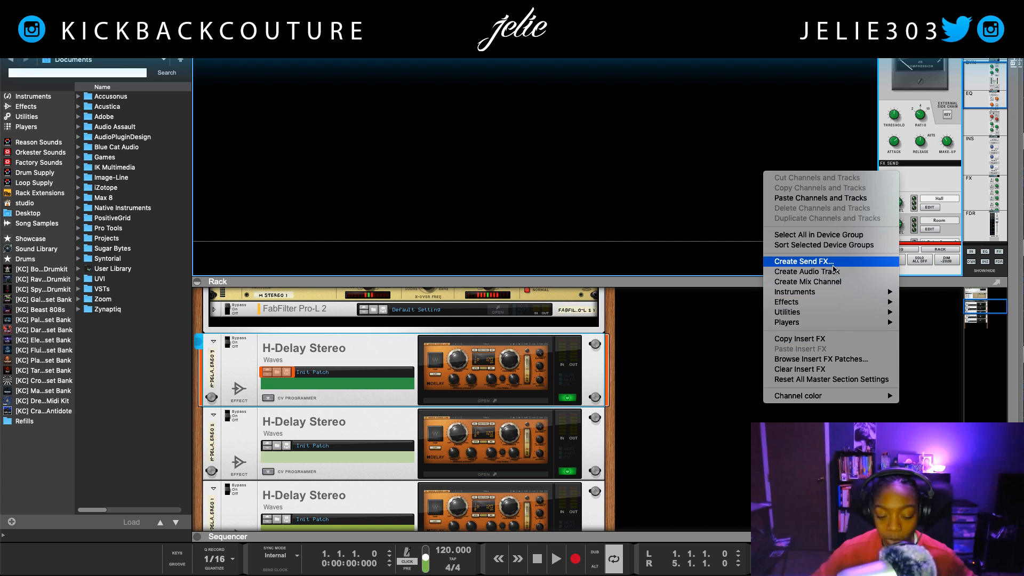
{"action": "left_click", "coordinate": [834, 262]}
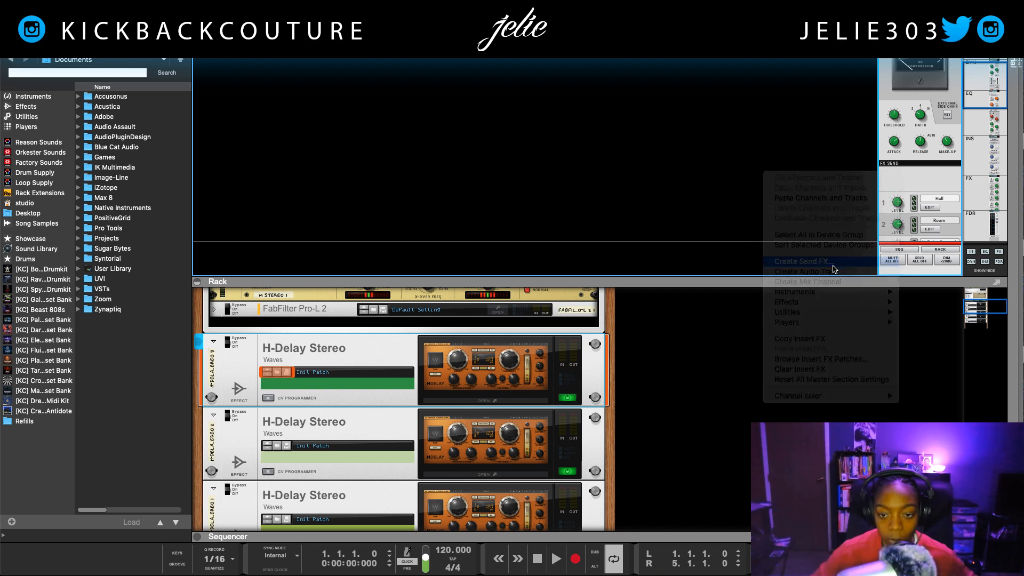
{"action": "left_click", "coordinate": [74, 75]}
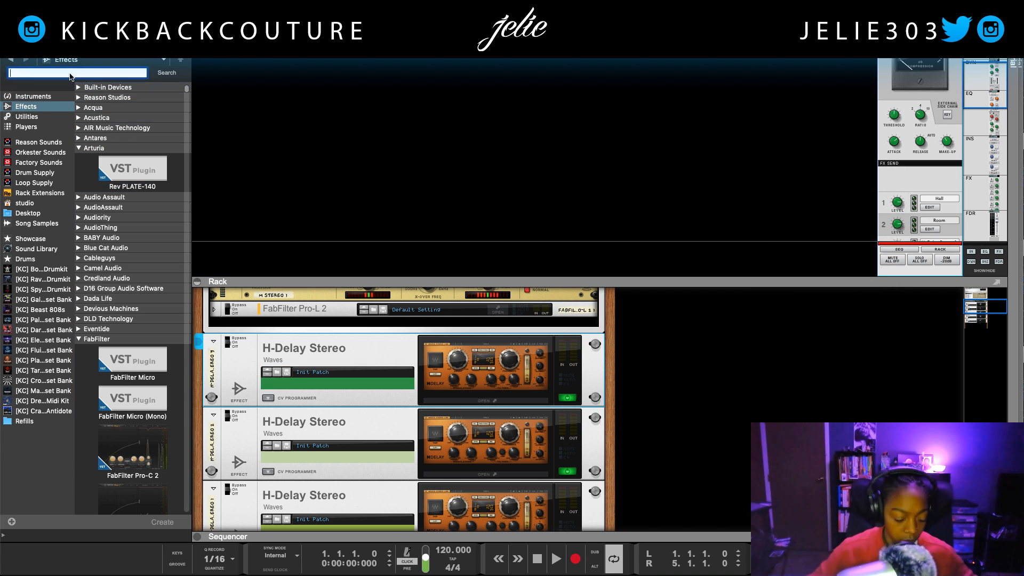
{"action": "type", "text": "delay"}
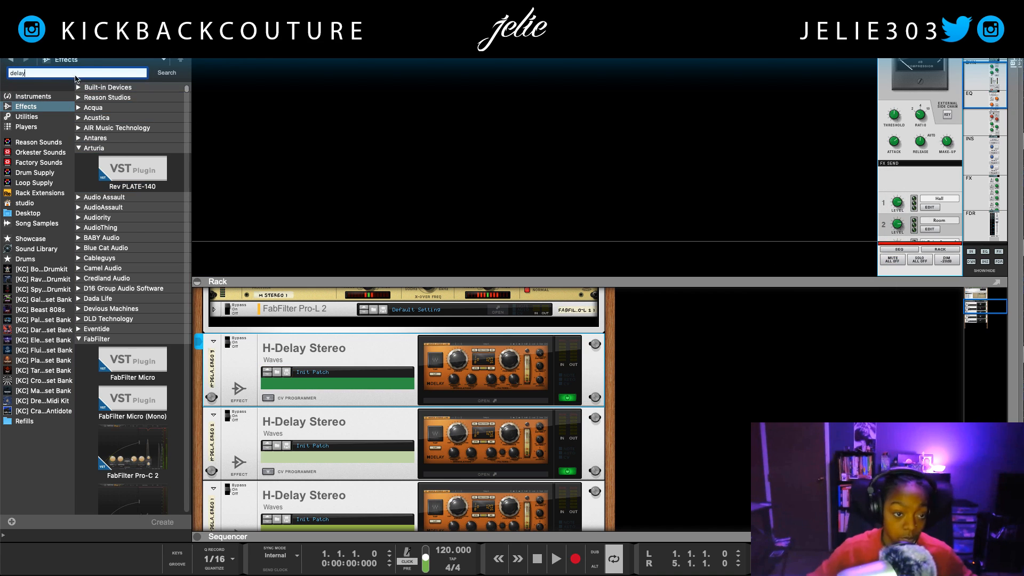
{"action": "key", "text": "Return"}
{"action": "double_click", "coordinate": [136, 241]}
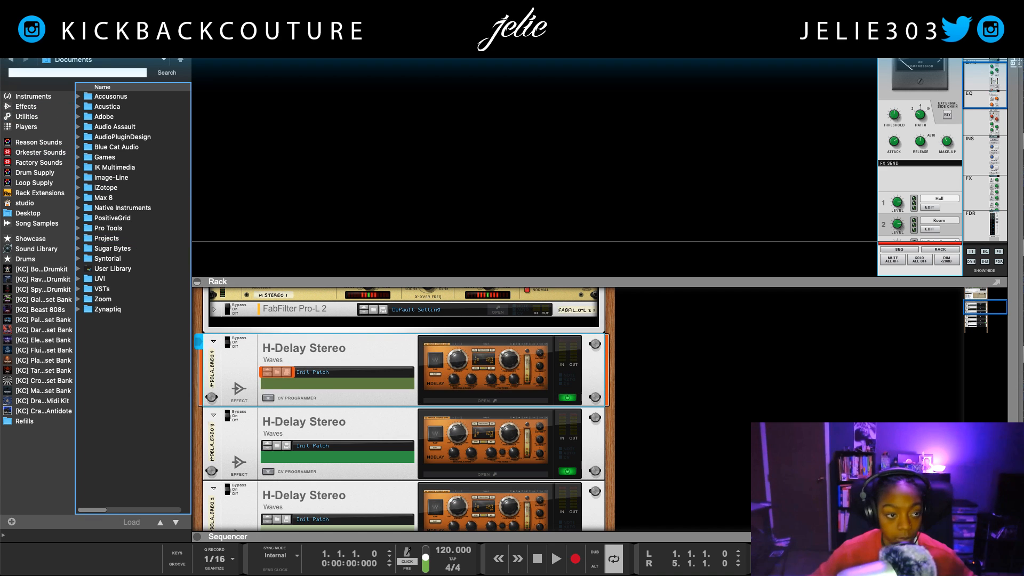
Step: Hide the browser and maximize the rack so the Master Section and all send effect devices can be reviewed
{"action": "key", "text": "F3"}
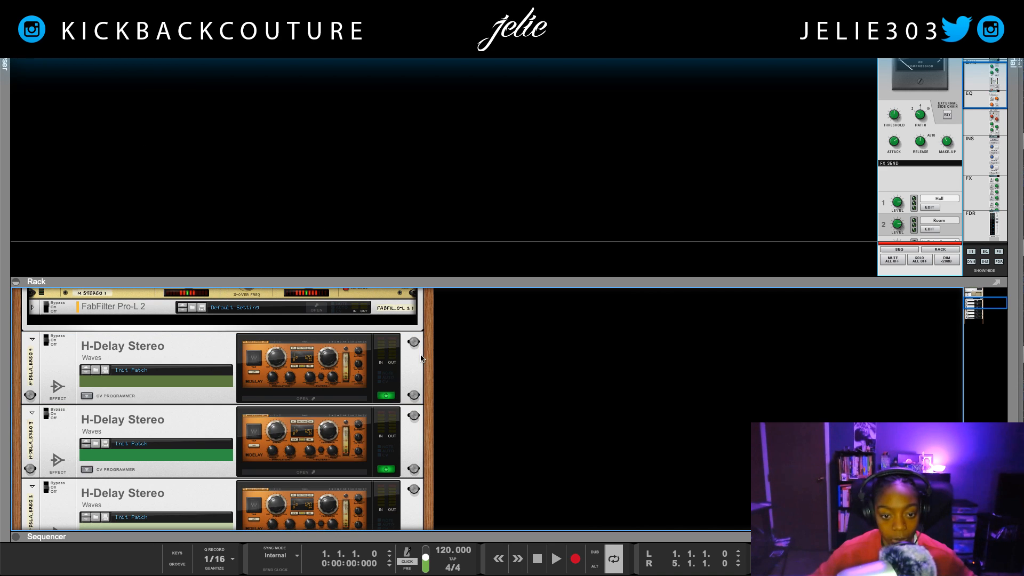
{"action": "scroll", "coordinate": [476, 320], "scroll_direction": "down", "scroll_amount": 1}
{"action": "scroll", "coordinate": [475, 320], "scroll_direction": "down", "scroll_amount": 1}
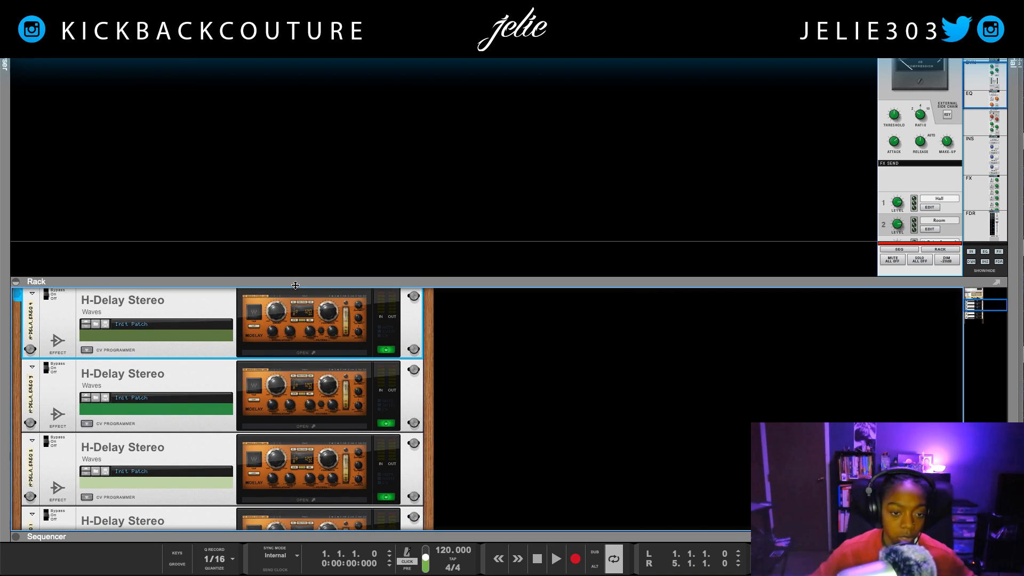
{"action": "double_click", "coordinate": [295, 282]}
{"action": "scroll", "coordinate": [283, 271], "scroll_direction": "up", "scroll_amount": 2}
{"action": "scroll", "coordinate": [232, 409], "scroll_direction": "up", "scroll_amount": 1}
{"action": "left_click", "coordinate": [151, 375]}
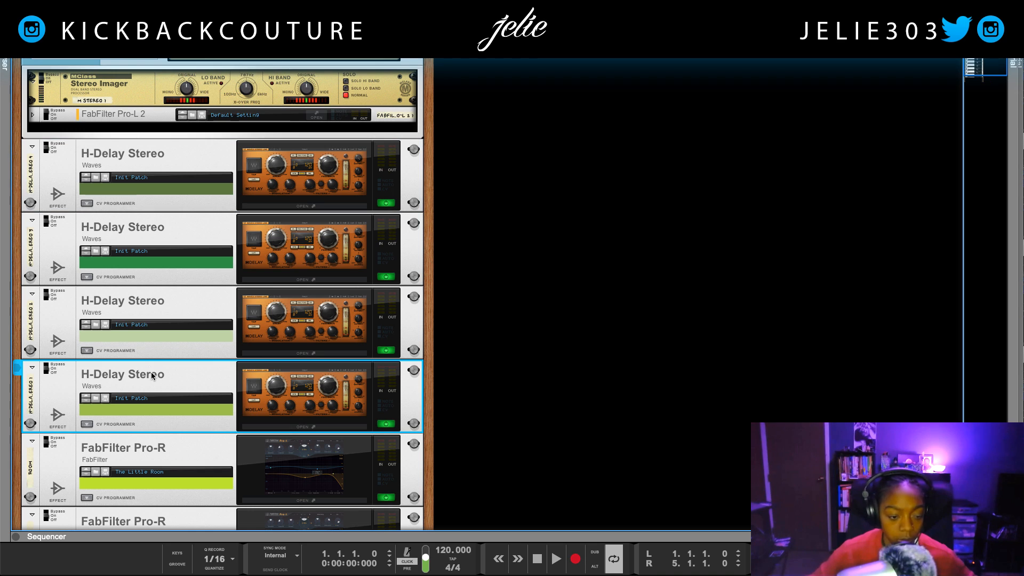
{"action": "scroll", "coordinate": [196, 320], "scroll_direction": "up", "scroll_amount": 4}
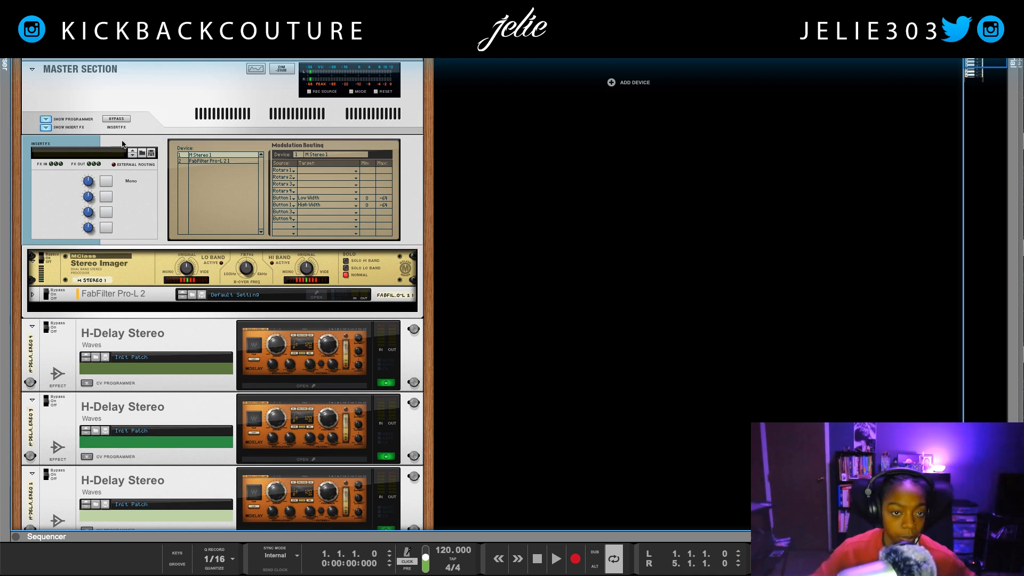
{"action": "scroll", "coordinate": [248, 114], "scroll_direction": "up", "scroll_amount": 1}
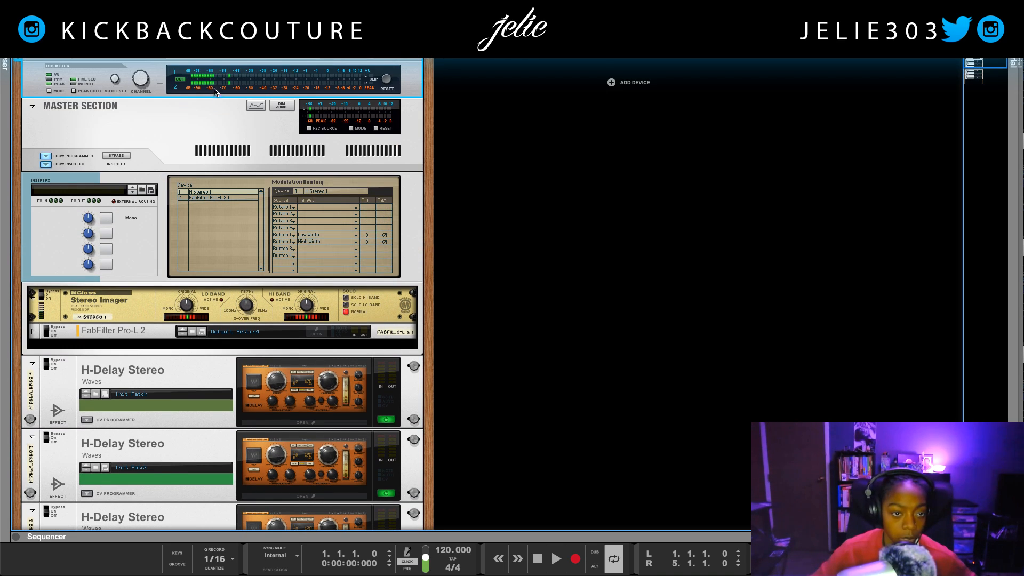
{"action": "scroll", "coordinate": [145, 417], "scroll_direction": "down", "scroll_amount": 4}
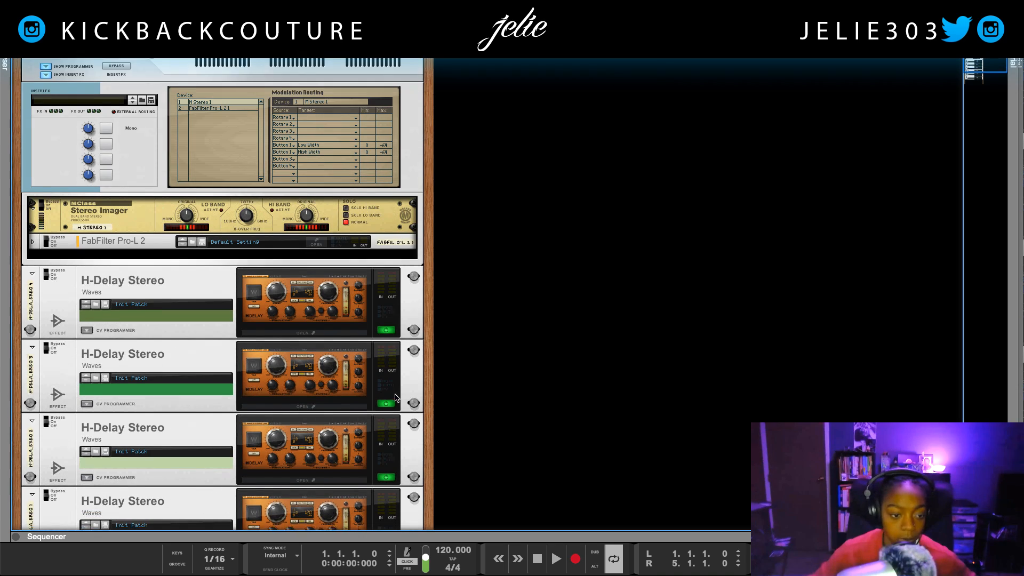
Step: Set the Analog control of the first H-Delay Stereo, just above the Room reverb, to OFF and close its plugin window
{"action": "left_click", "coordinate": [106, 429]}
{"action": "left_click", "coordinate": [317, 470]}
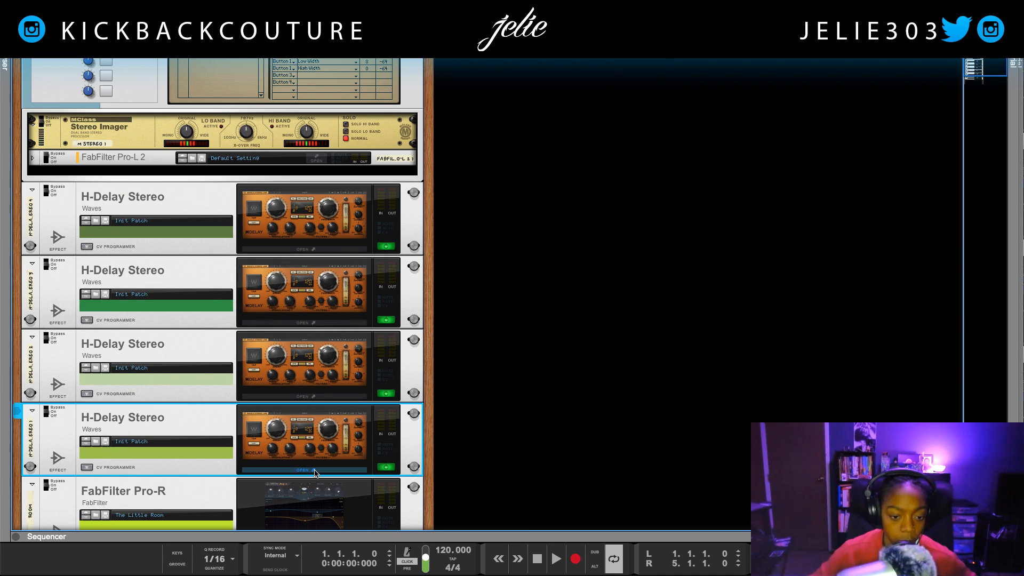
{"action": "left_click", "coordinate": [588, 410]}
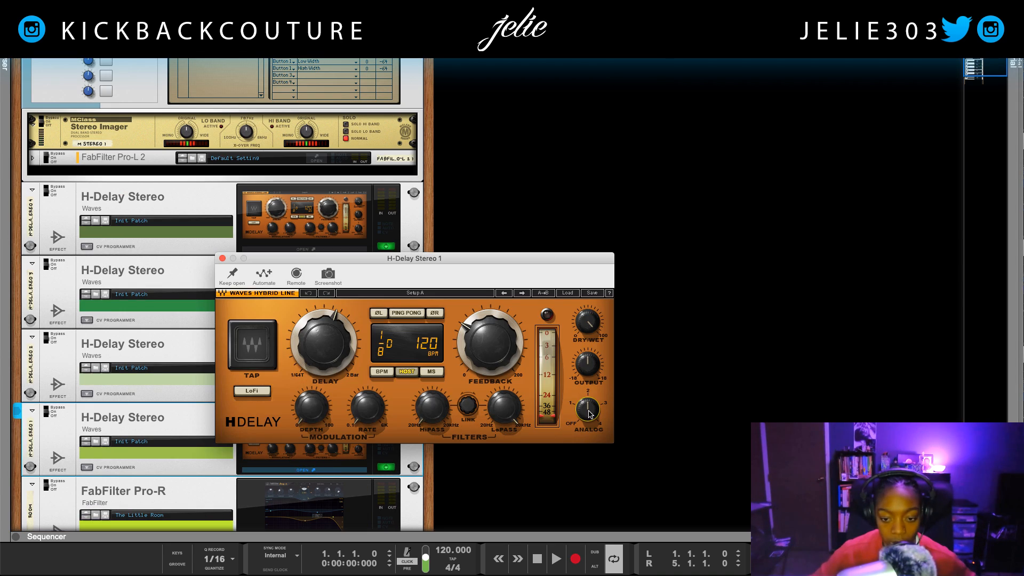
{"action": "left_click_drag", "start_coordinate": [588, 403], "coordinate": [589, 425]}
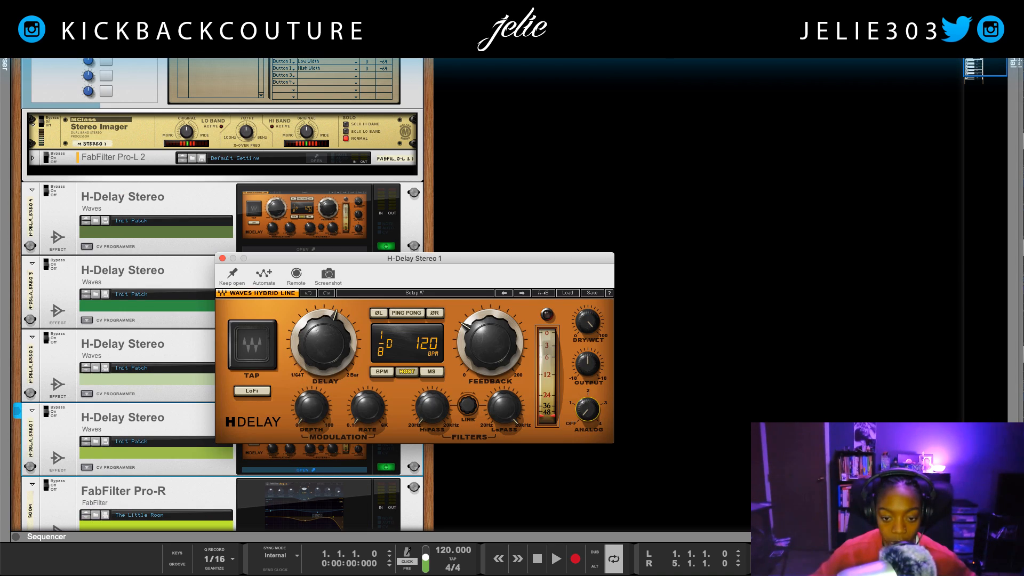
{"action": "left_click", "coordinate": [222, 258]}
Step: Set the Analog control to OFF in each of the other three H-Delay Stereo devices, closing each plugin window
{"action": "left_click", "coordinate": [302, 396]}
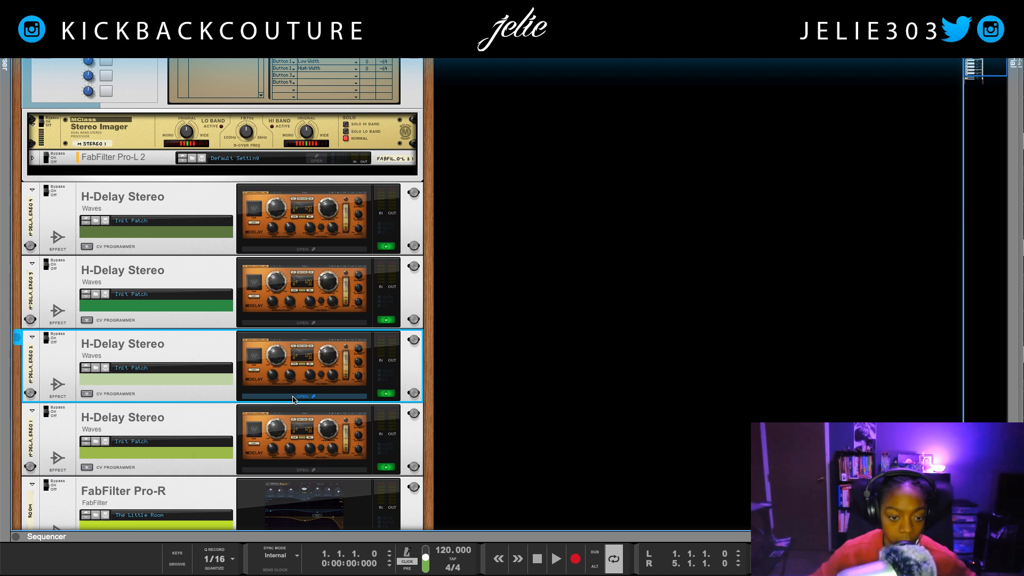
{"action": "left_click_drag", "start_coordinate": [388, 186], "coordinate": [388, 202]}
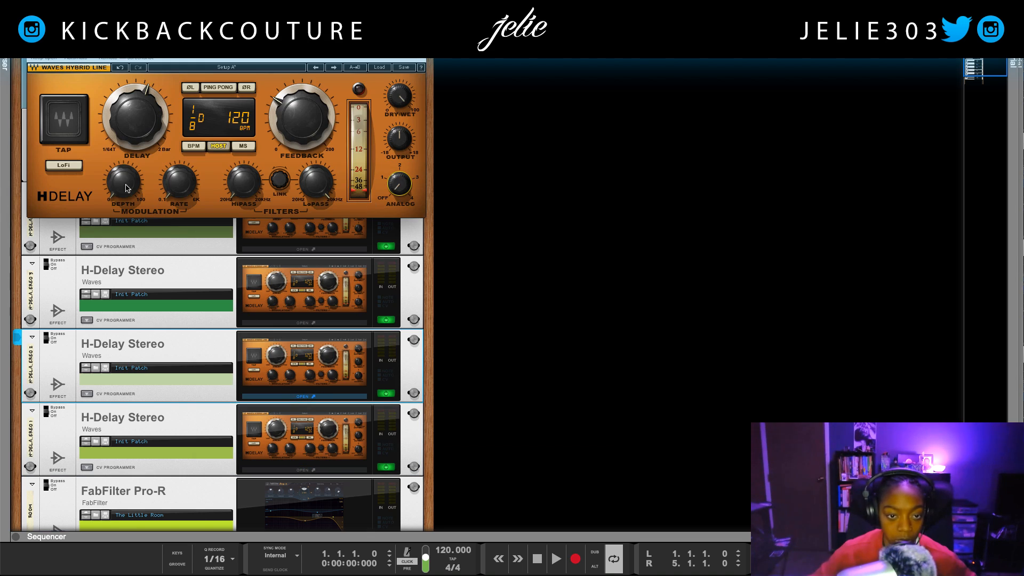
{"action": "left_click", "coordinate": [33, 37]}
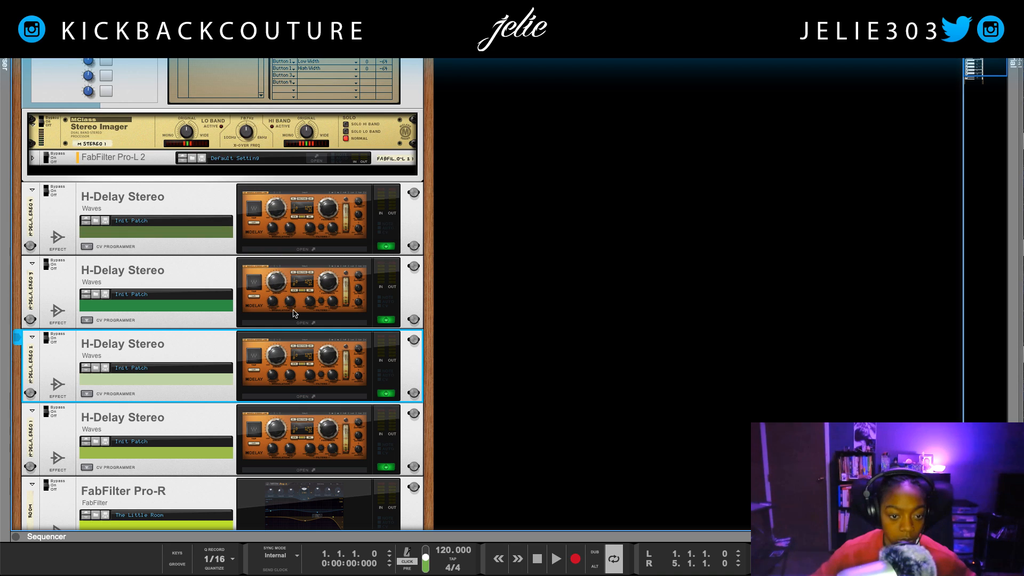
{"action": "left_click", "coordinate": [298, 322]}
{"action": "left_click_drag", "start_coordinate": [399, 184], "coordinate": [399, 200]}
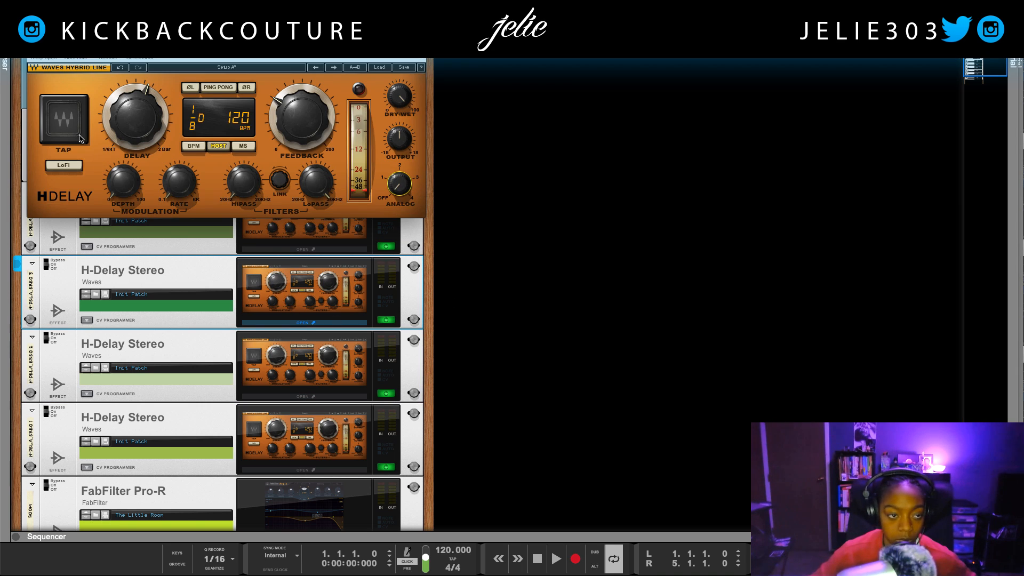
{"action": "left_click", "coordinate": [33, 38]}
{"action": "left_click", "coordinate": [303, 250]}
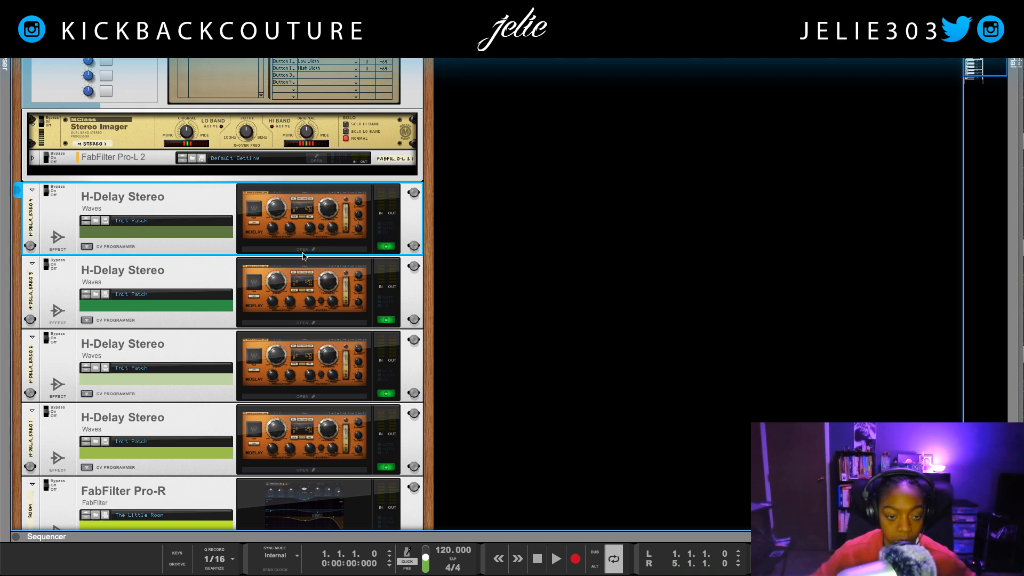
{"action": "left_click_drag", "start_coordinate": [404, 183], "coordinate": [422, 455]}
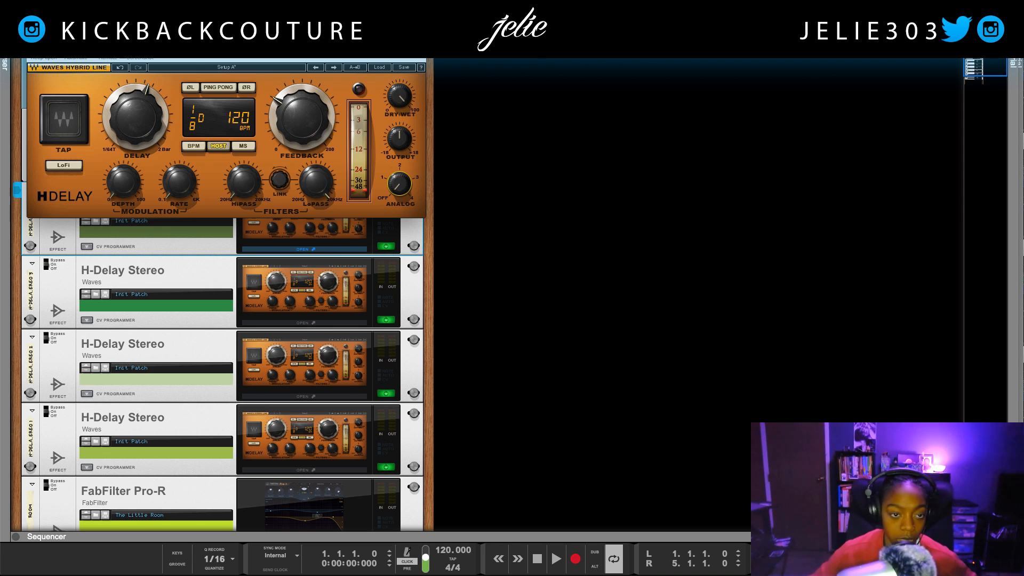
{"action": "left_click", "coordinate": [34, 38]}
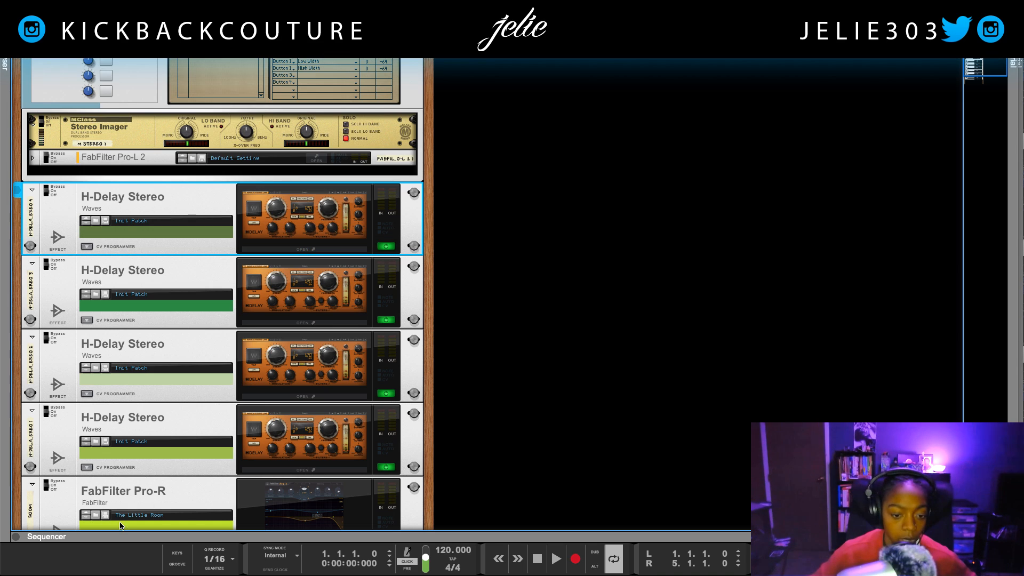
Step: Rename the H-Delay Stereo directly above the Room reverb as 1/2 and the one above it as 1/4
{"action": "double_click", "coordinate": [29, 445]}
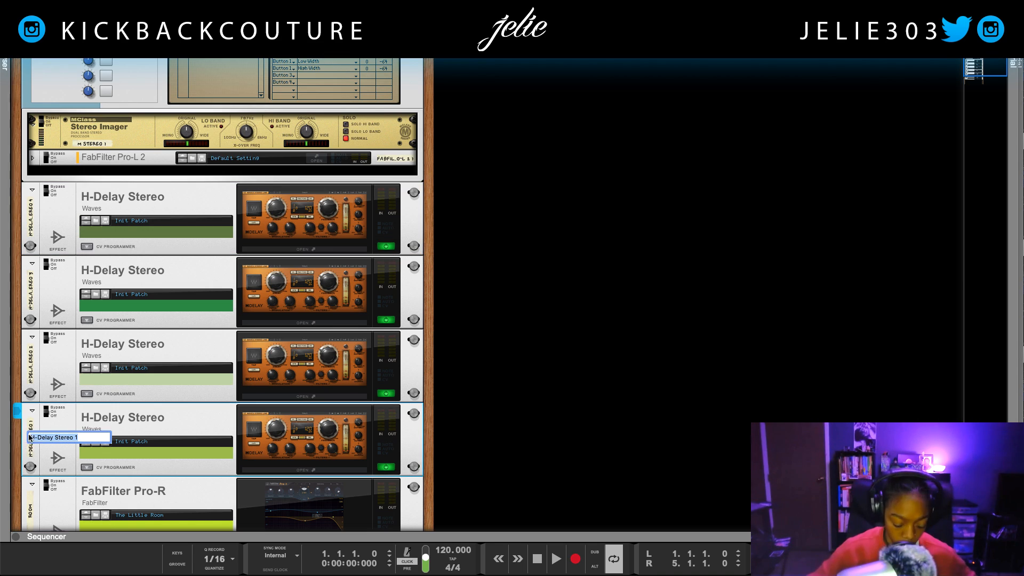
{"action": "type", "text": "1/2"}
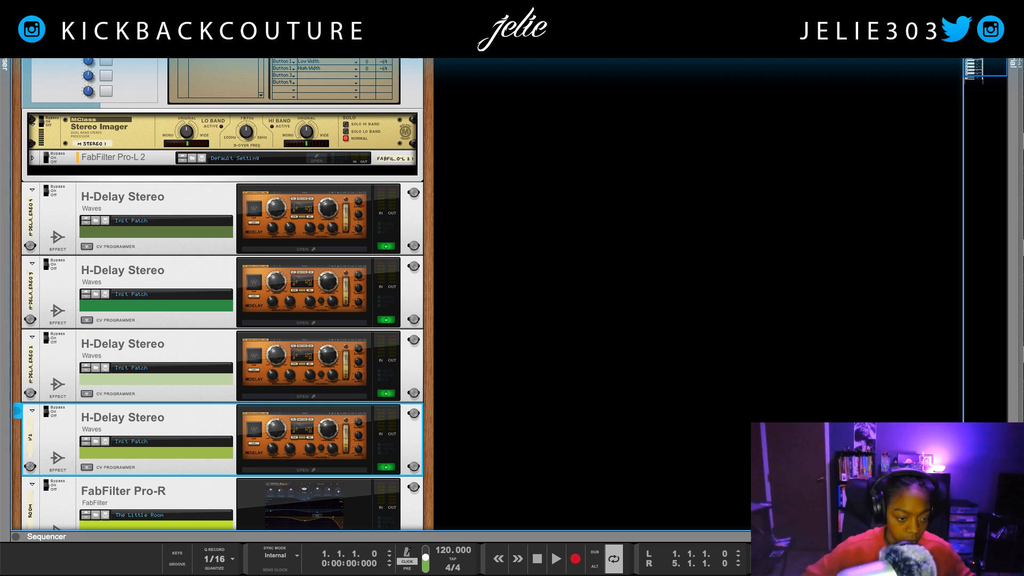
{"action": "key", "text": "Return"}
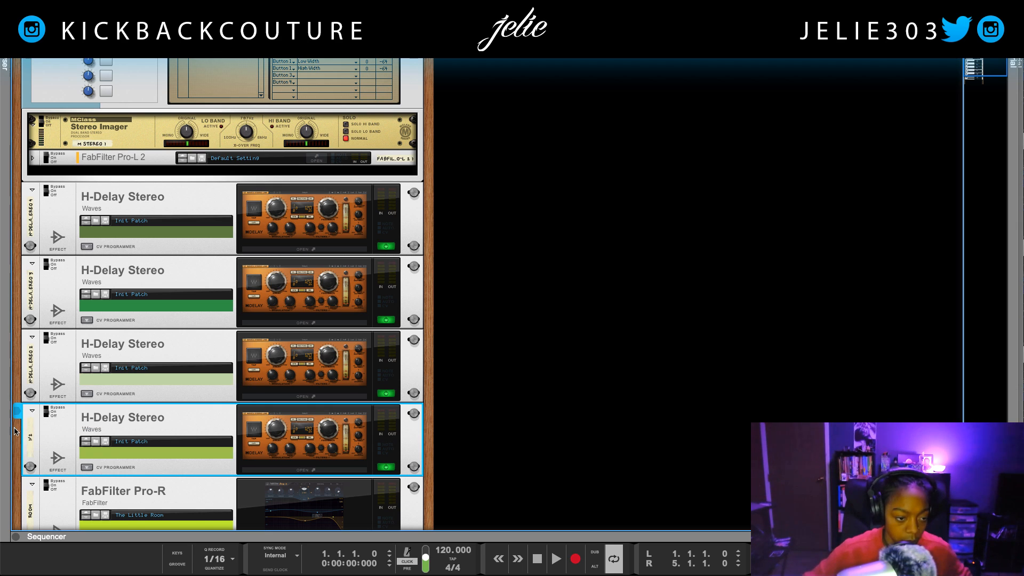
{"action": "left_click", "coordinate": [32, 367]}
{"action": "double_click", "coordinate": [32, 366]}
{"action": "type", "text": "/1"}
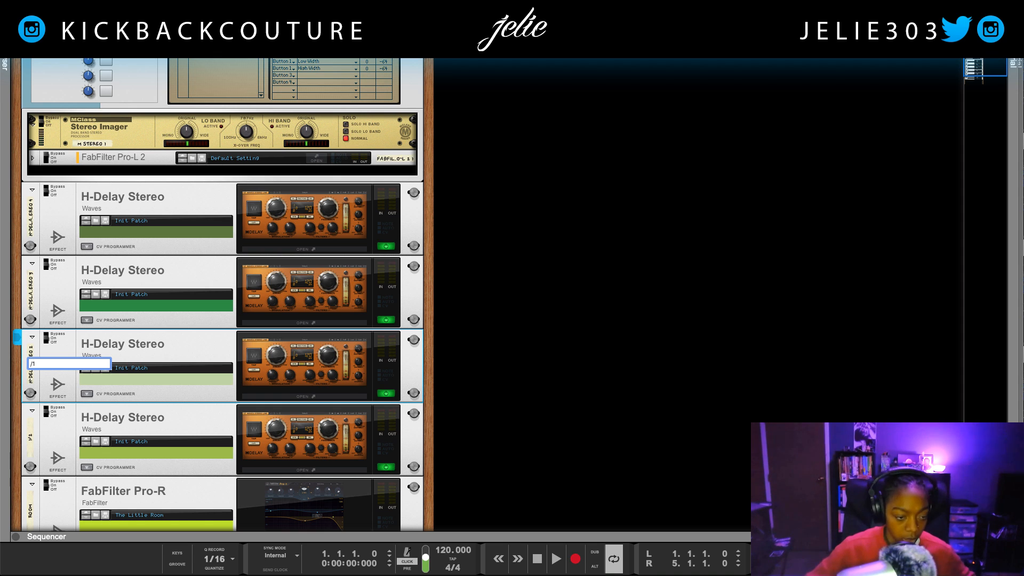
{"action": "key", "text": "BackSpace"}
{"action": "key", "text": "Return"}
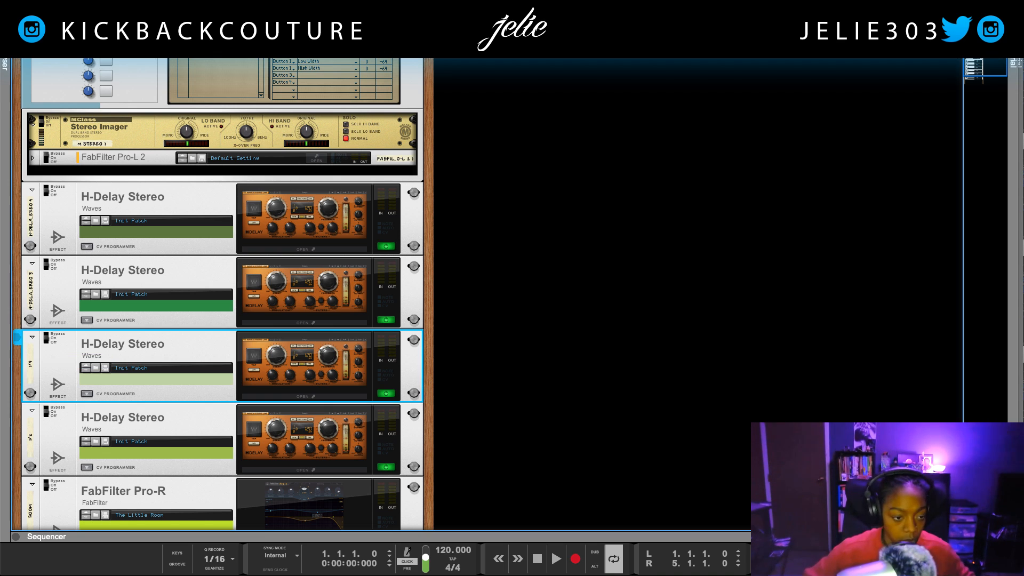
Step: Rename the third H-Delay Stereo above the Room reverb as 1/8 and the topmost one as Ping Pong
{"action": "double_click", "coordinate": [32, 302]}
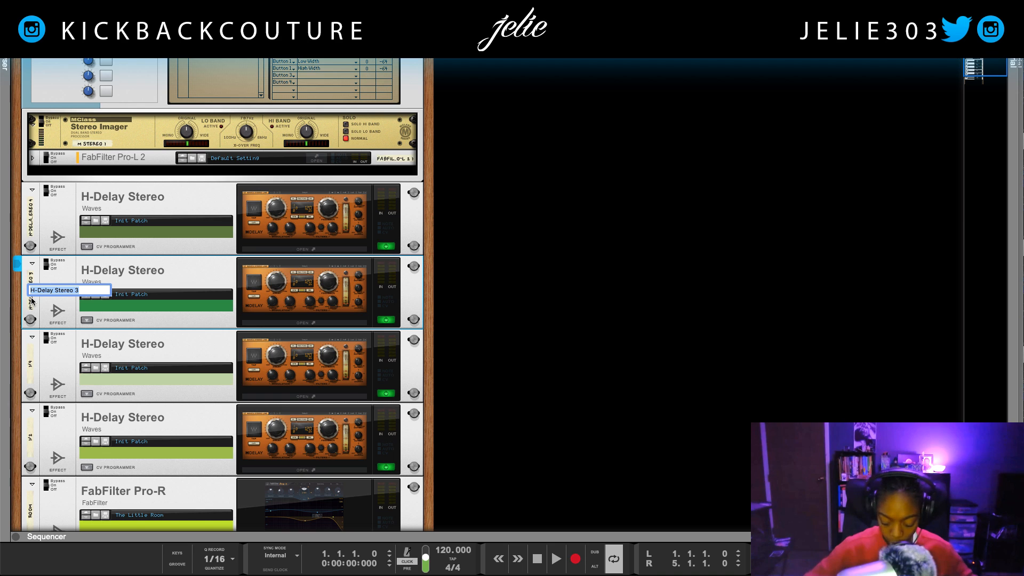
{"action": "type", "text": "1/8"}
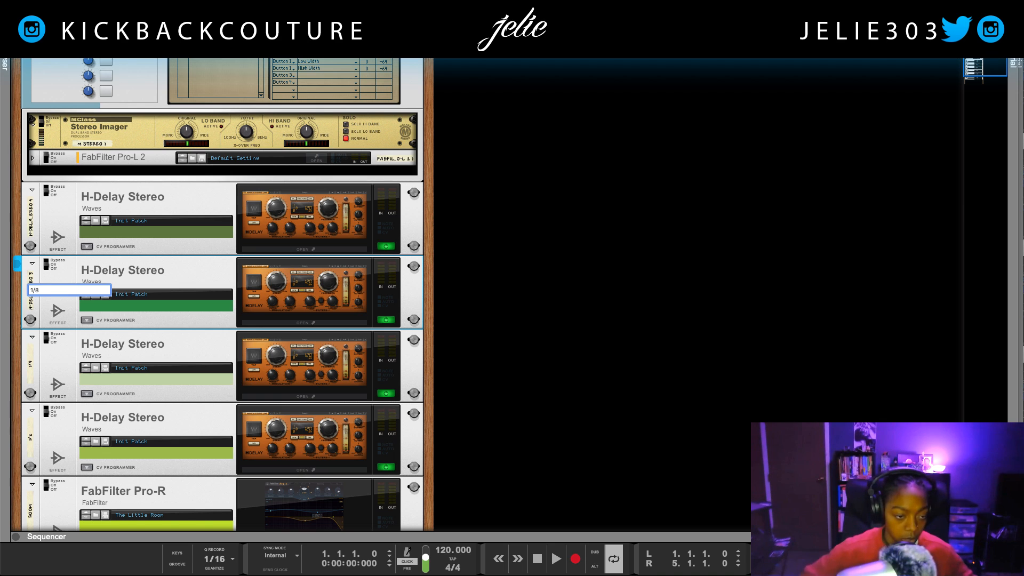
{"action": "key", "text": "Return"}
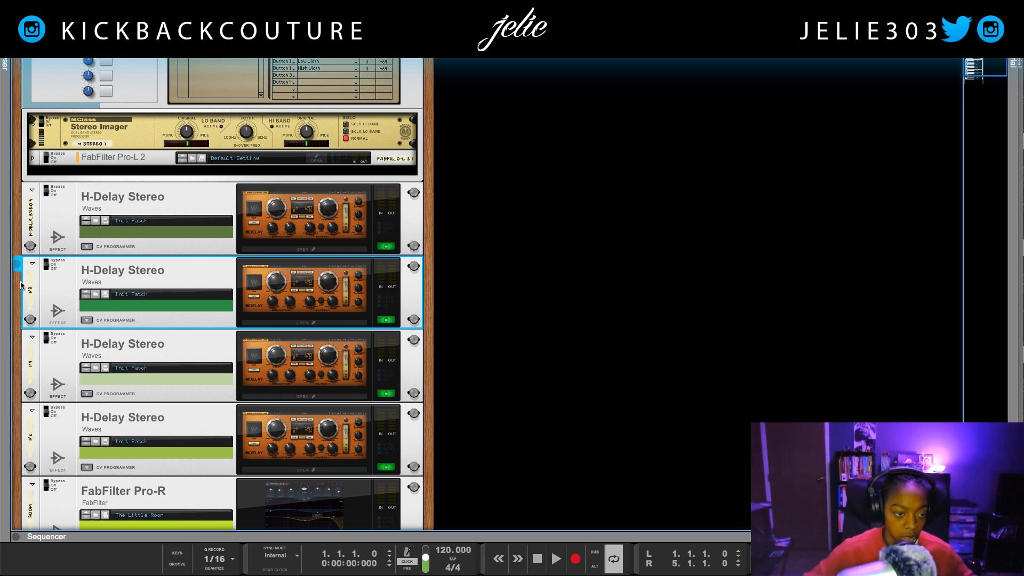
{"action": "double_click", "coordinate": [32, 223]}
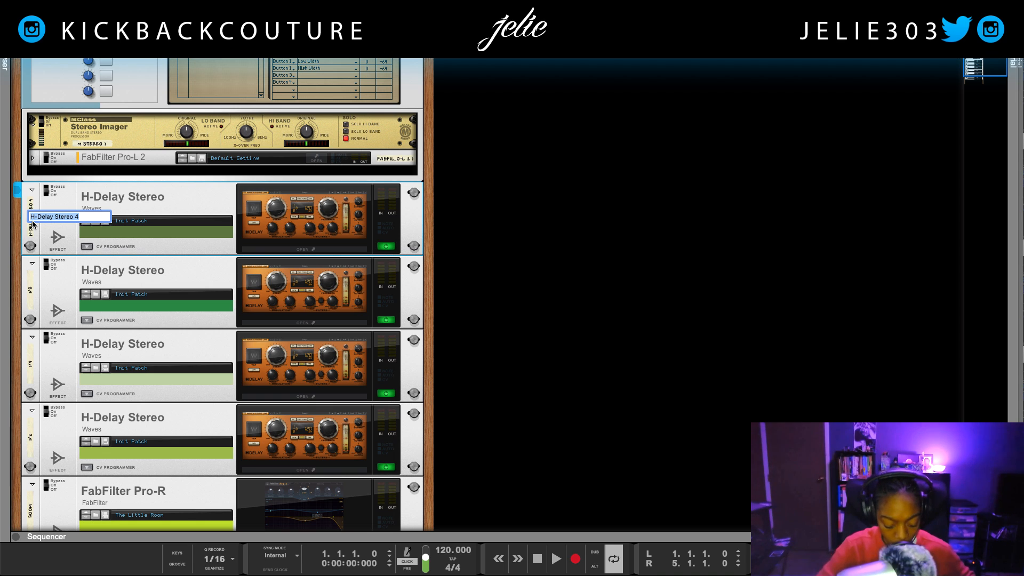
{"action": "type", "text": "Ping Po"}
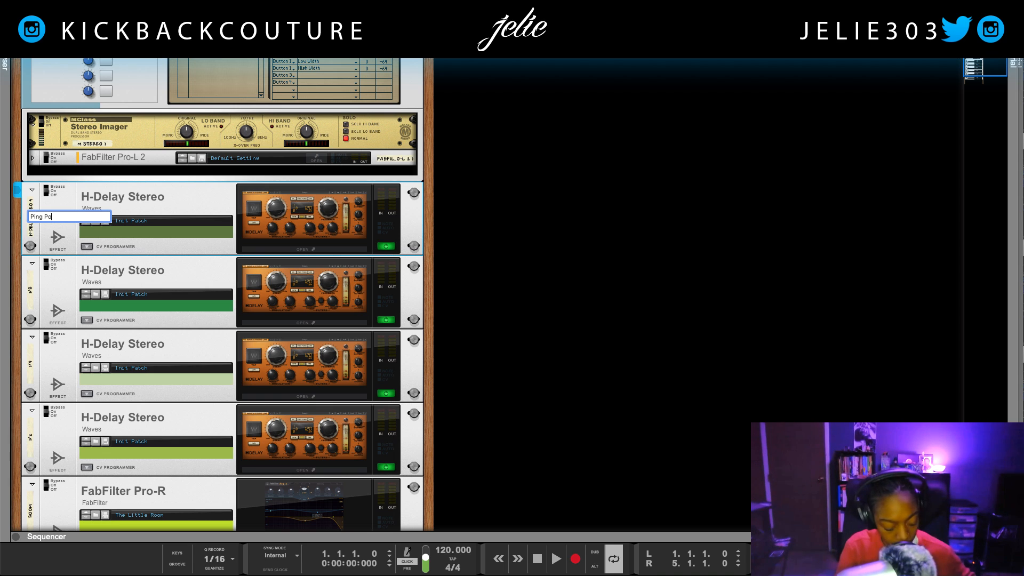
{"action": "type", "text": "ng"}
{"action": "key", "text": "Return"}
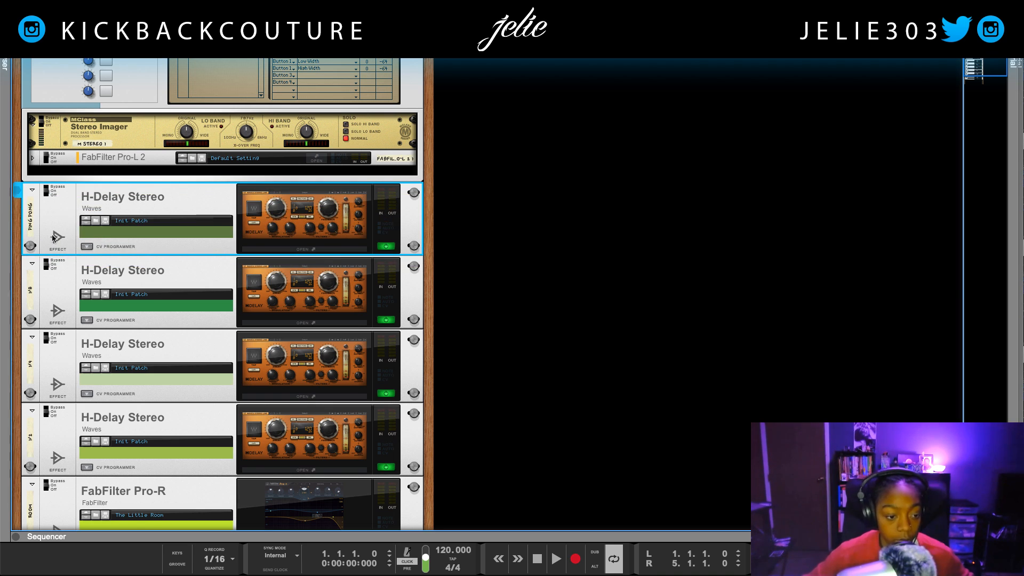
Step: Set the 1/2 delay's delay time to 1/2, reduce its feedback, and close the plugin window
{"action": "scroll", "coordinate": [150, 444], "scroll_direction": "down", "scroll_amount": 1}
{"action": "left_click", "coordinate": [155, 400]}
{"action": "left_click", "coordinate": [278, 453]}
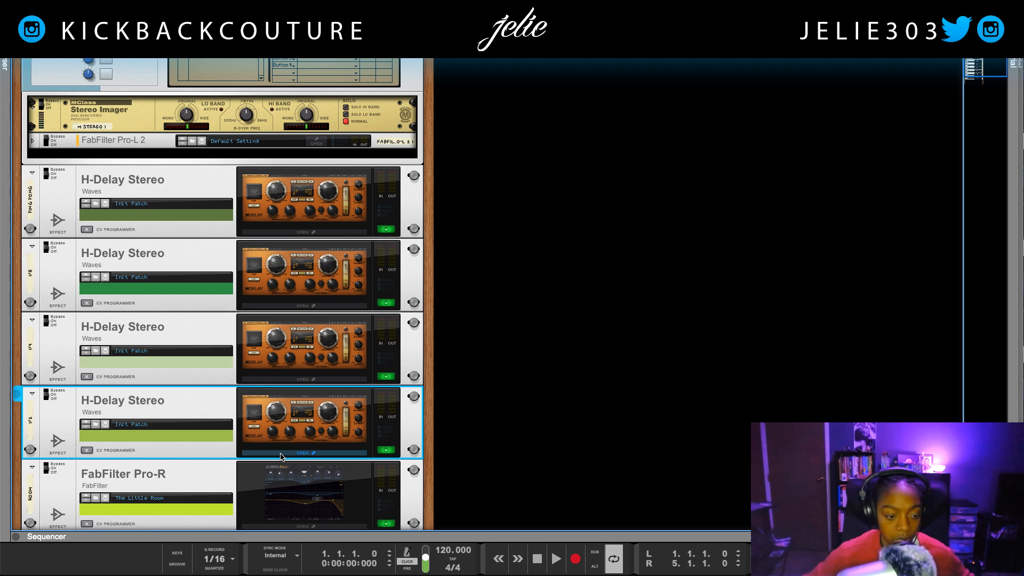
{"action": "mouse_move", "coordinate": [325, 344]}
{"action": "left_mouse_down"}
{"action": "mouse_move", "coordinate": [325, 365]}
{"action": "mouse_move", "coordinate": [326, 323]}
{"action": "left_mouse_up"}
{"action": "left_click_drag", "start_coordinate": [489, 343], "coordinate": [490, 356]}
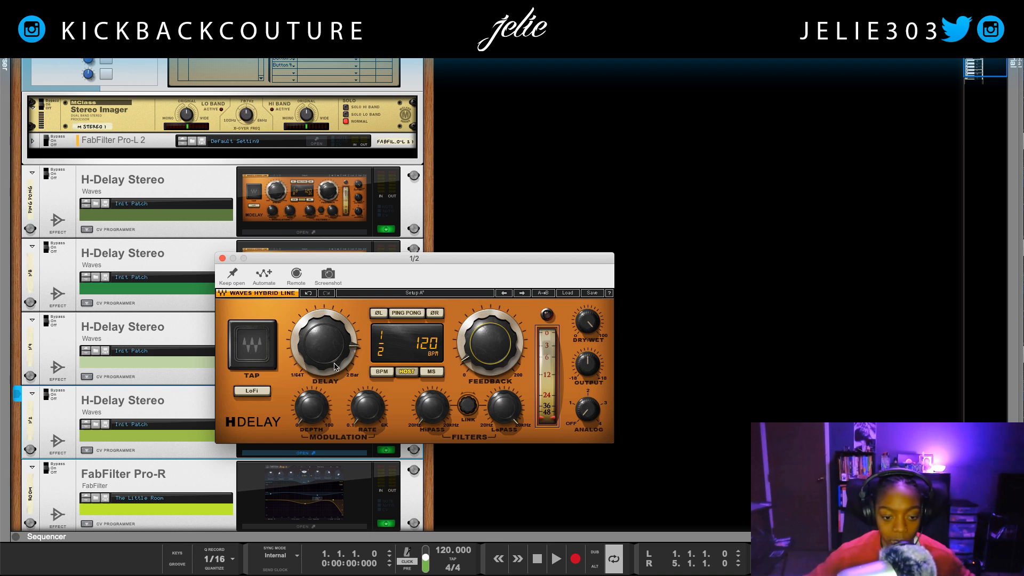
{"action": "left_click", "coordinate": [223, 260]}
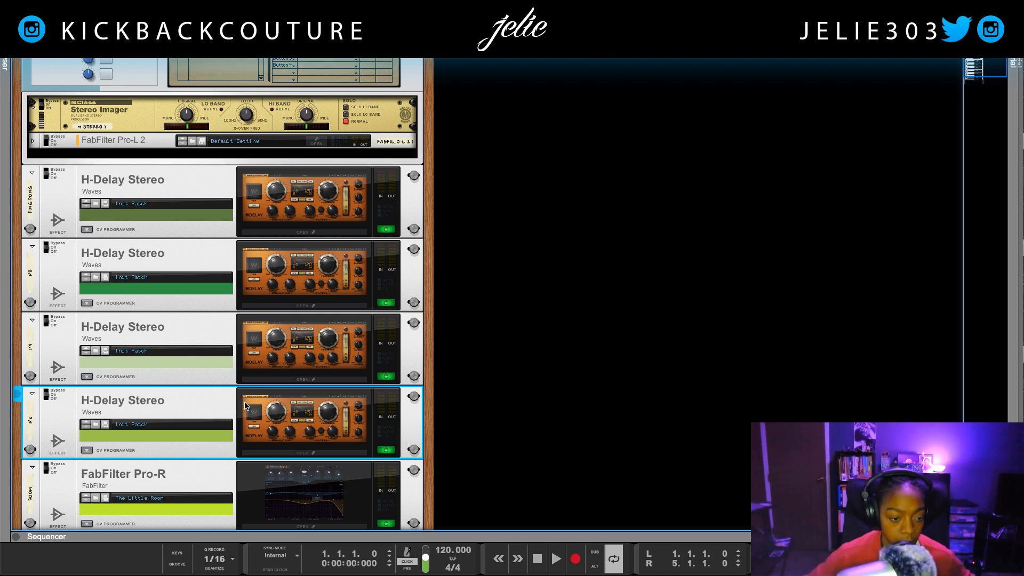
Step: Set the 1/4 H-Delay's delay time to 1/4, reduce its feedback, and close the plugin window
{"action": "left_click", "coordinate": [281, 382]}
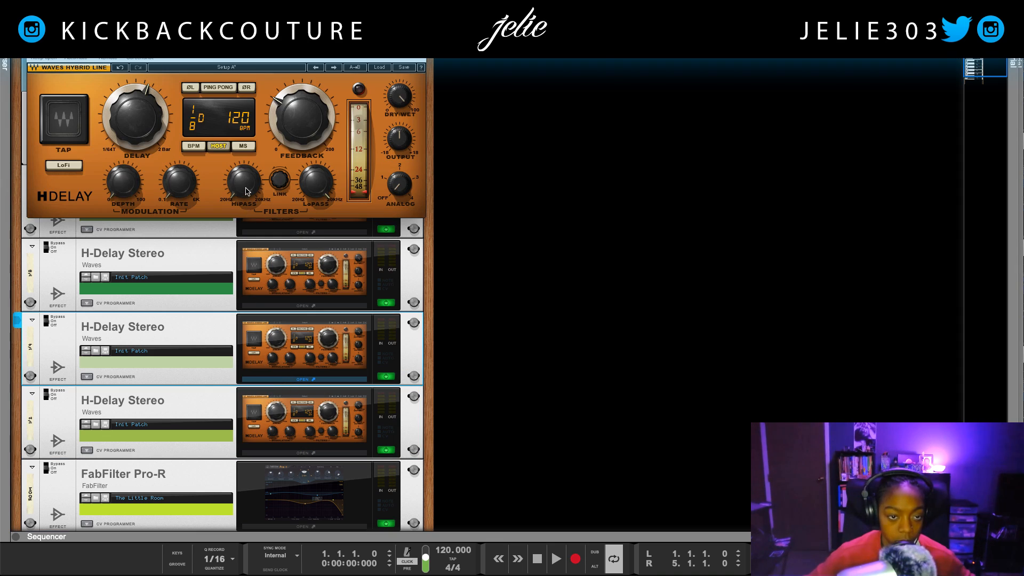
{"action": "left_click_drag", "start_coordinate": [302, 117], "coordinate": [302, 138]}
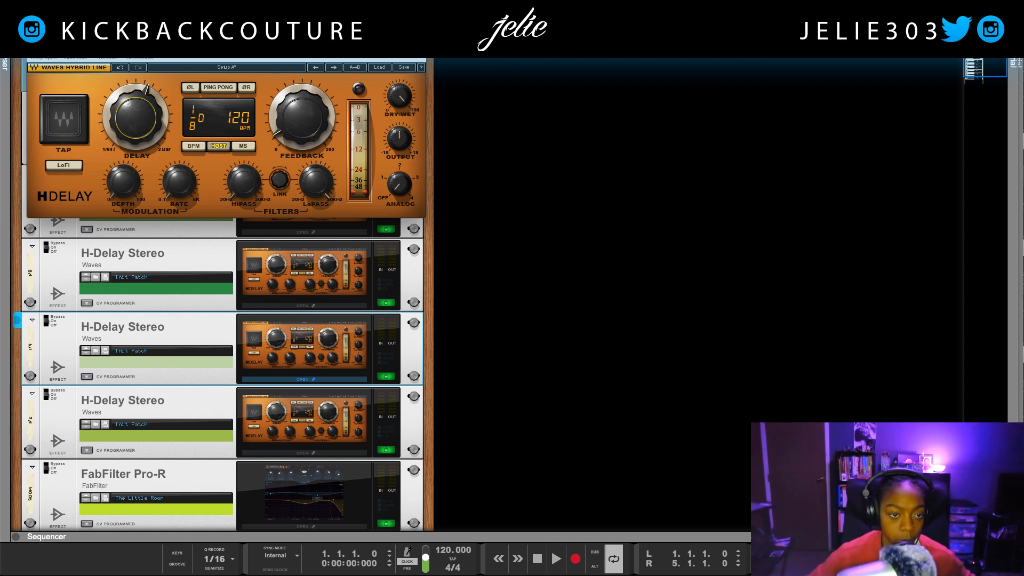
{"action": "left_click_drag", "start_coordinate": [136, 118], "coordinate": [135, 110]}
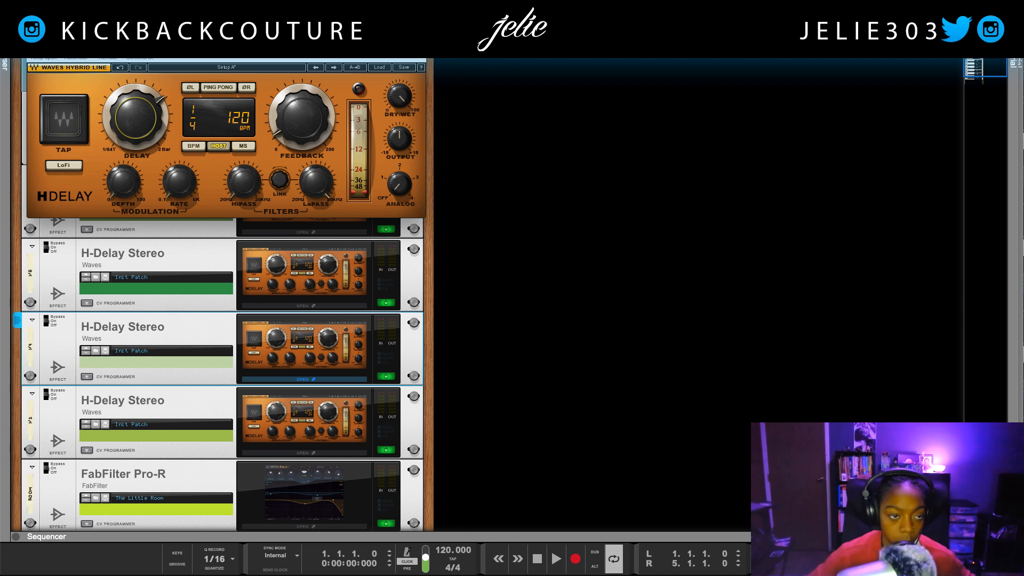
{"action": "left_click", "coordinate": [33, 35]}
Step: Set the 1/8 H-Delay's delay time to 1/8 and its feedback to 15, closing the plugin window
{"action": "left_click", "coordinate": [265, 301]}
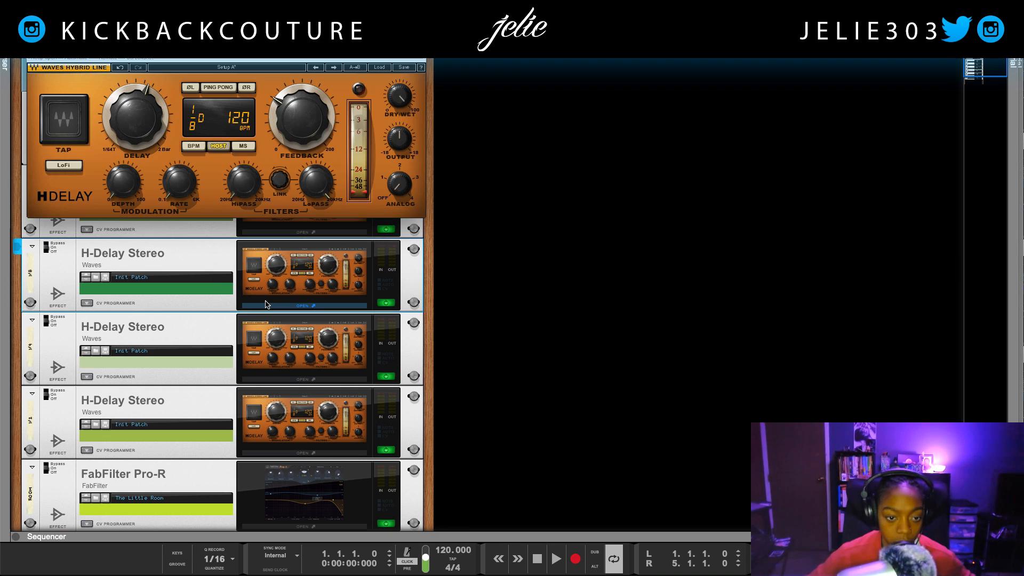
{"action": "left_click_drag", "start_coordinate": [135, 118], "coordinate": [135, 123]}
{"action": "left_click_drag", "start_coordinate": [301, 118], "coordinate": [302, 138]}
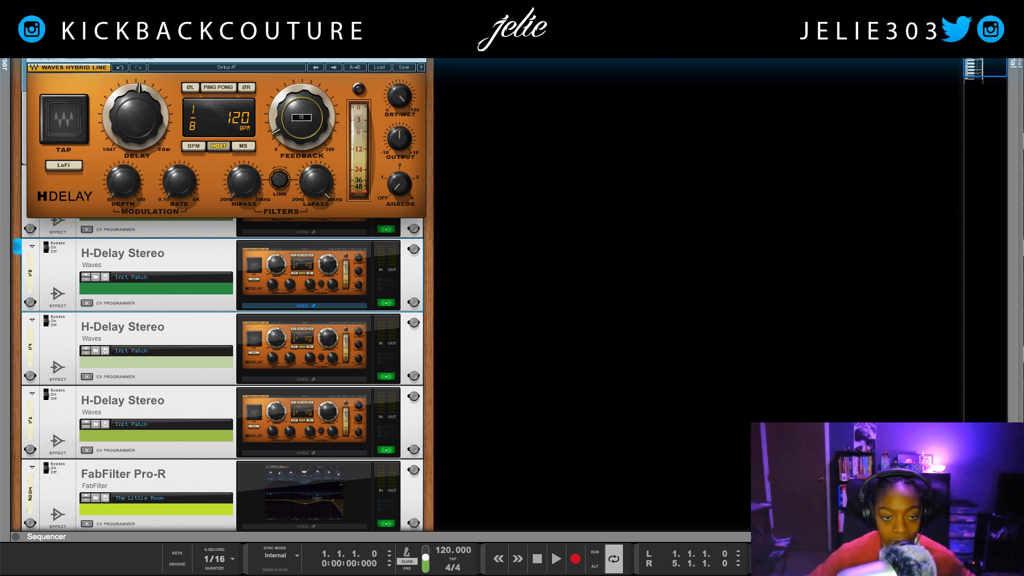
{"action": "left_click", "coordinate": [33, 35]}
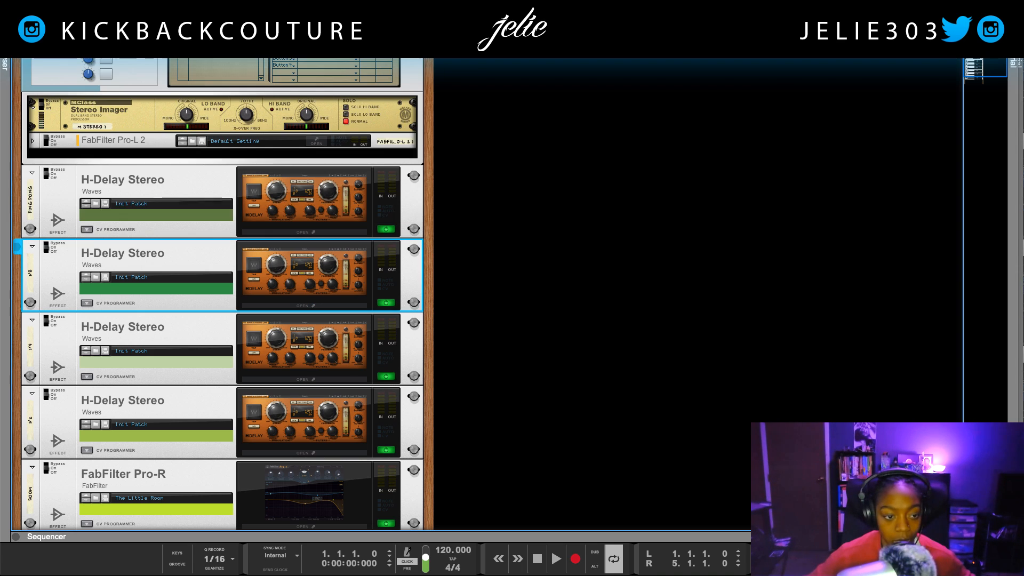
Step: Set the Ping Pong H-Delay to a 1/4 delay time with reduced feedback and Ping Pong mode on, closing the plugin window
{"action": "left_click", "coordinate": [305, 232]}
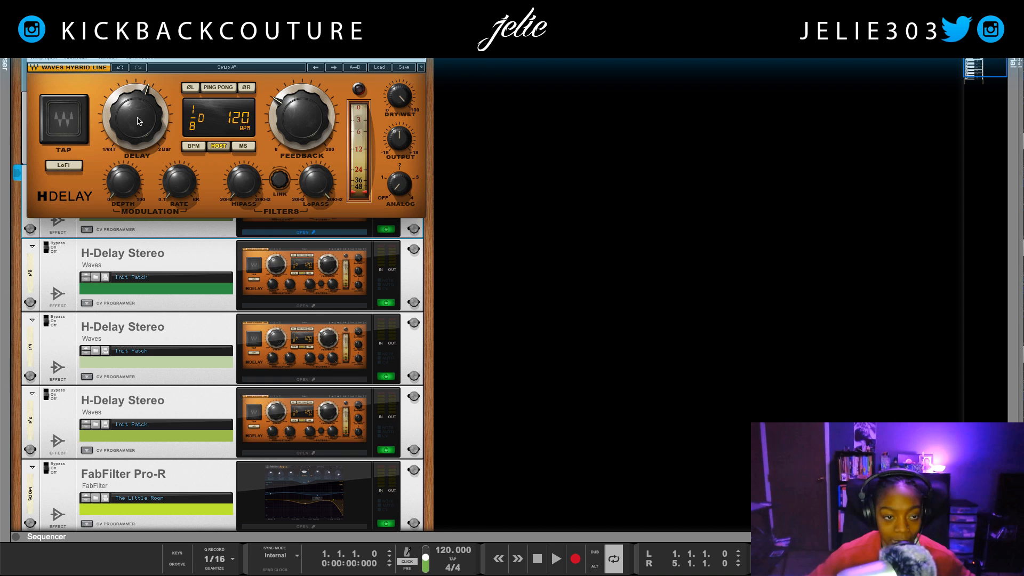
{"action": "left_click", "coordinate": [302, 118]}
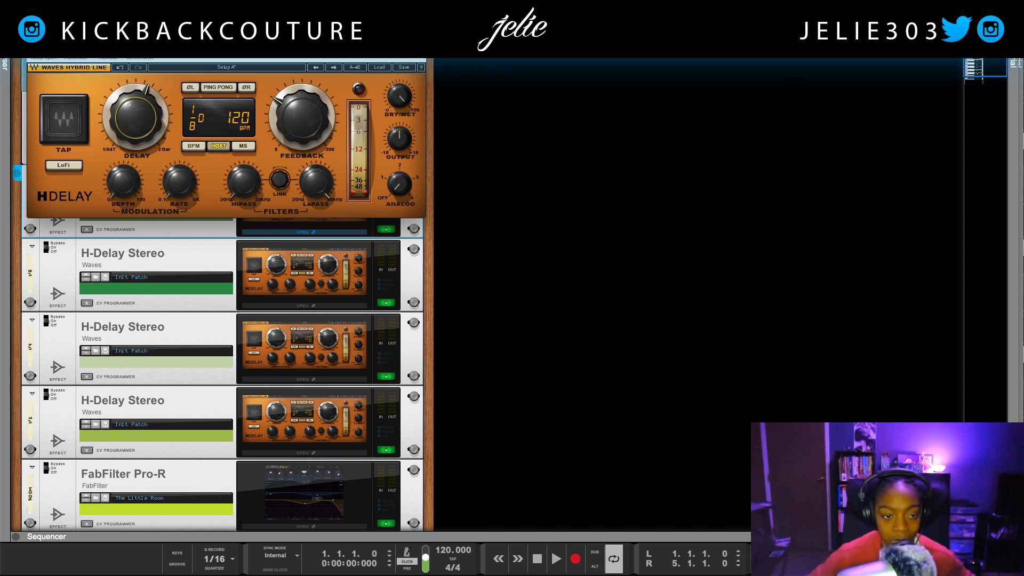
{"action": "left_click_drag", "start_coordinate": [139, 118], "coordinate": [139, 103]}
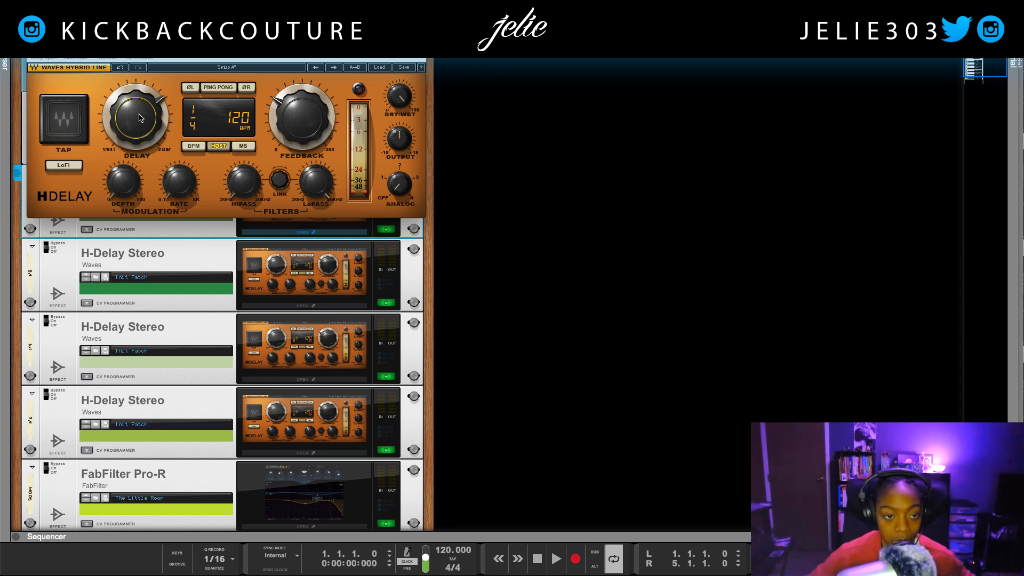
{"action": "left_click_drag", "start_coordinate": [302, 119], "coordinate": [302, 147]}
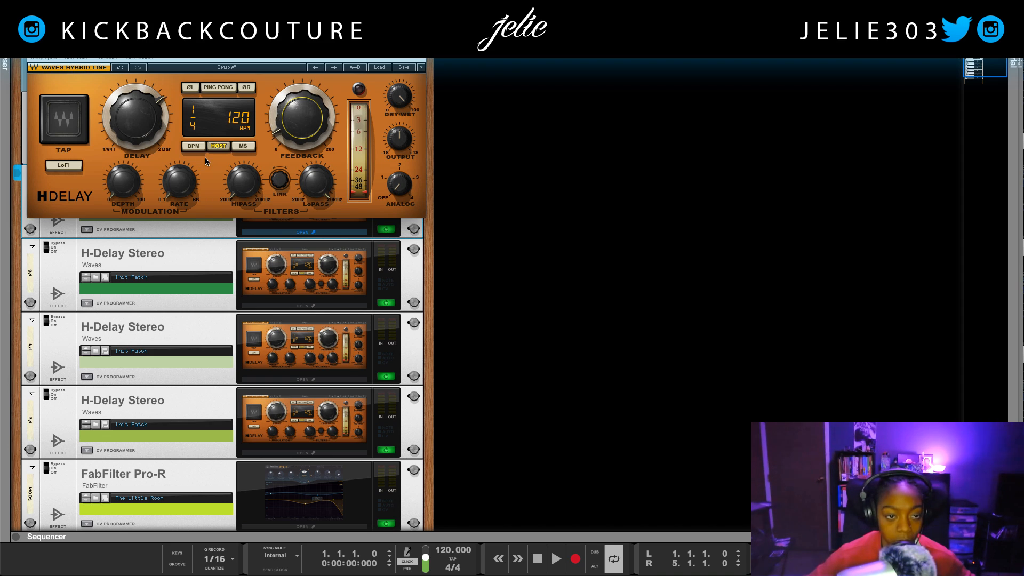
{"action": "left_click", "coordinate": [216, 88]}
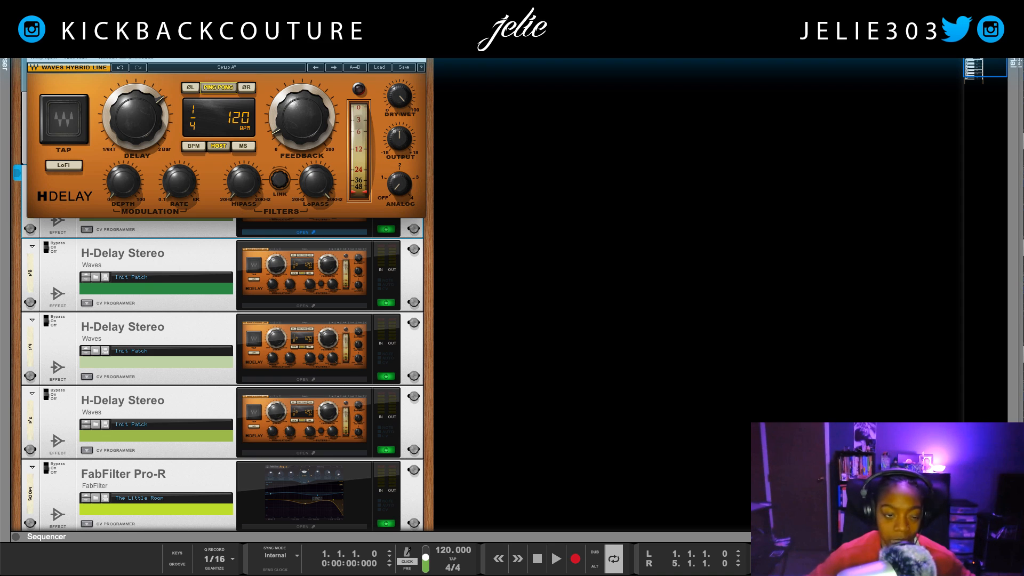
{"action": "left_click", "coordinate": [32, 38]}
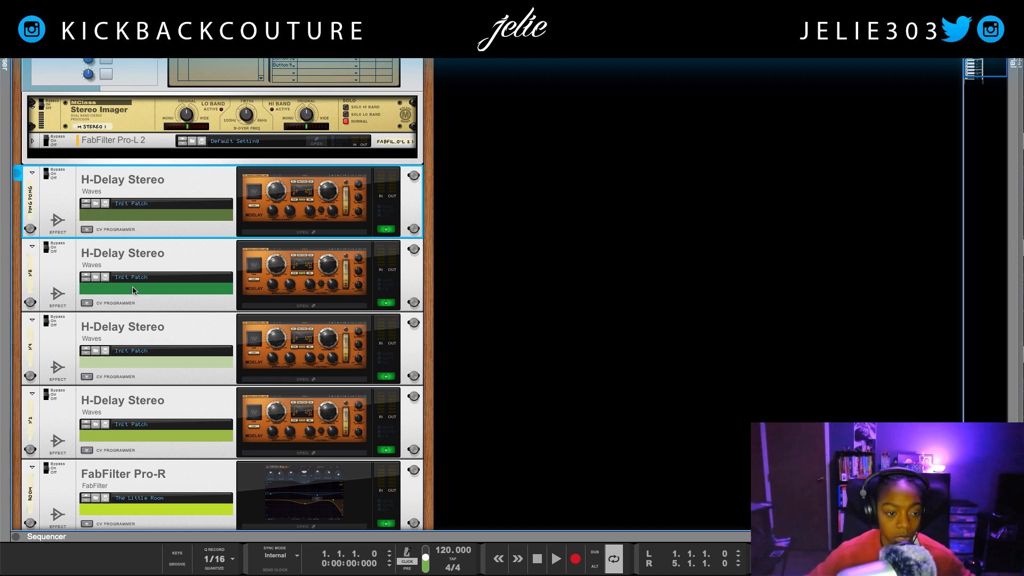
{"action": "scroll", "coordinate": [160, 195], "scroll_direction": "up", "scroll_amount": 1}
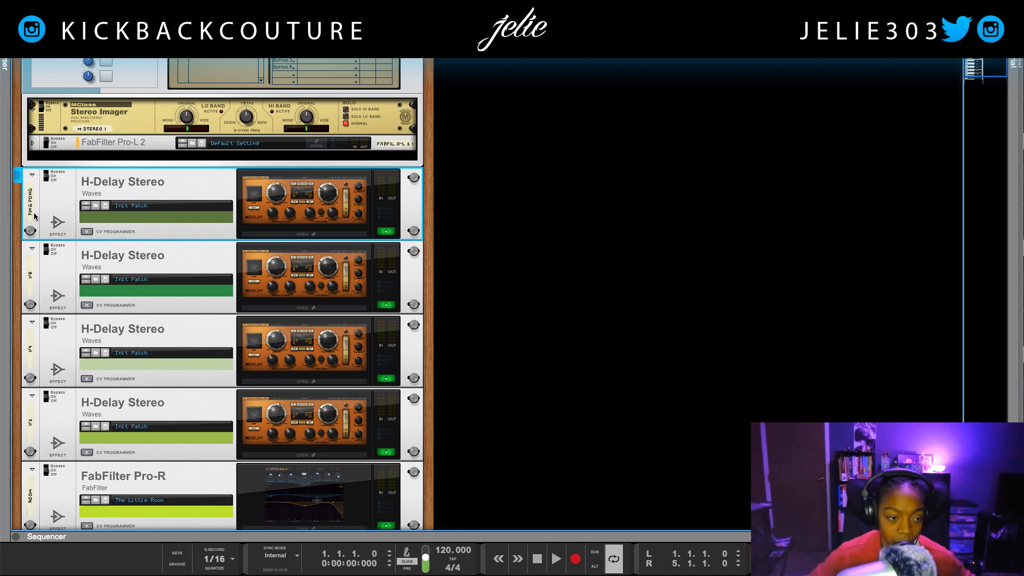
{"action": "scroll", "coordinate": [155, 250], "scroll_direction": "up", "scroll_amount": 2}
{"action": "scroll", "coordinate": [202, 288], "scroll_direction": "down", "scroll_amount": 4}
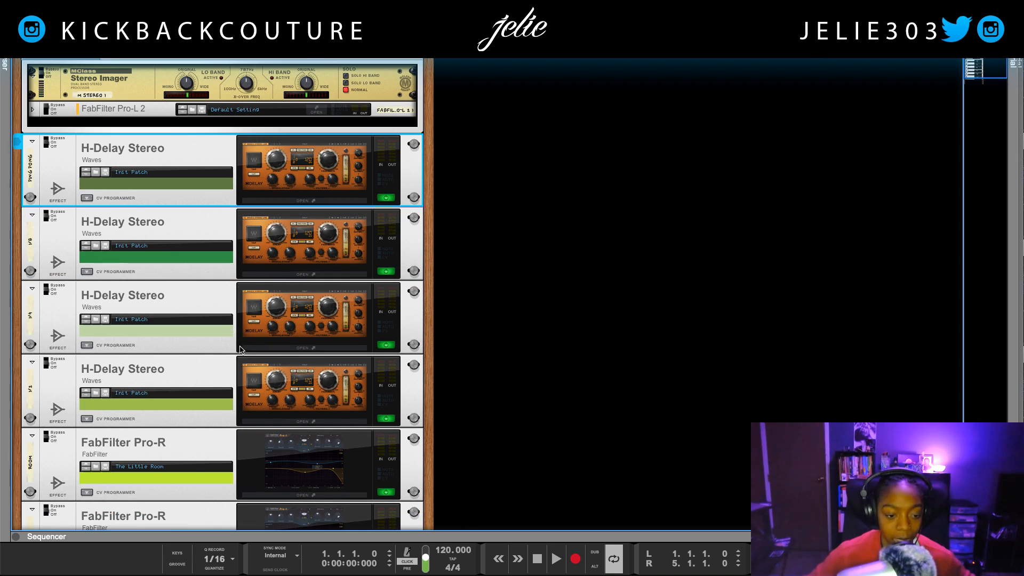
{"action": "scroll", "coordinate": [240, 373], "scroll_direction": "down", "scroll_amount": 3}
{"action": "scroll", "coordinate": [230, 353], "scroll_direction": "up", "scroll_amount": 4}
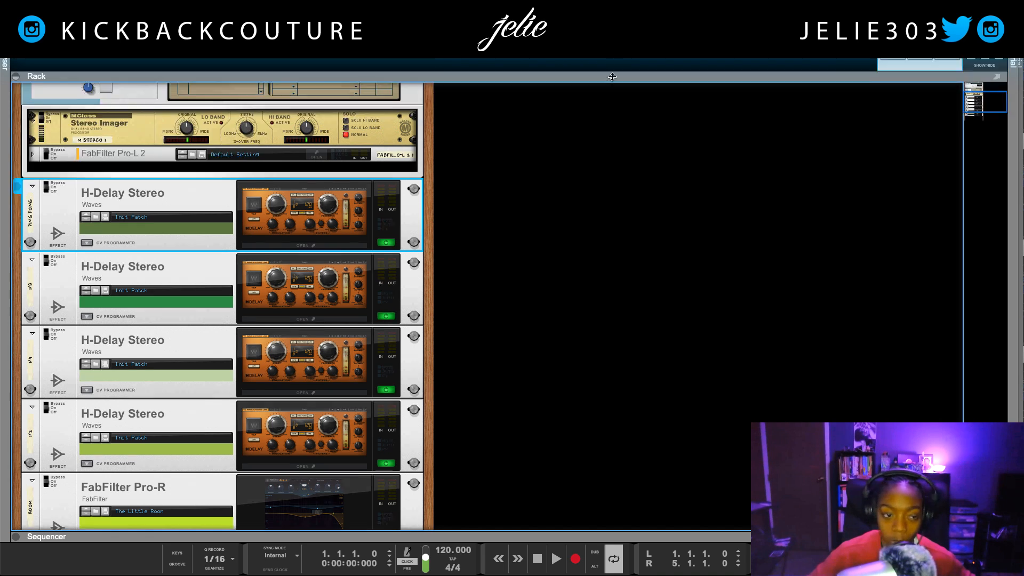
Step: Create a send effect in the Master Section by searching for "doubler" and adding Doubler4 Stereo
{"action": "left_click_drag", "start_coordinate": [608, 58], "coordinate": [738, 421]}
{"action": "scroll", "coordinate": [888, 245], "scroll_direction": "down", "scroll_amount": 3}
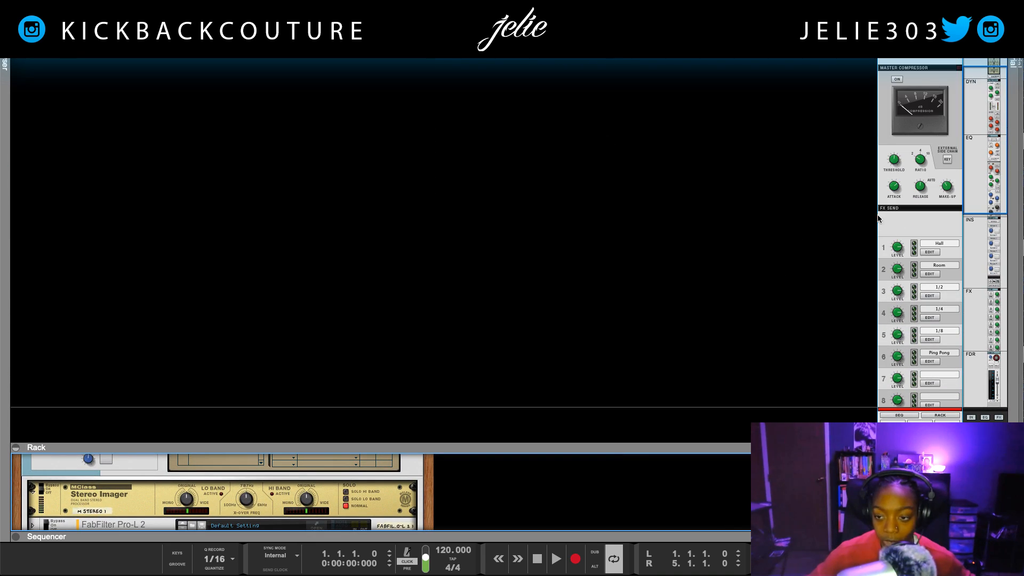
{"action": "right_click", "coordinate": [900, 231]}
{"action": "mouse_move", "coordinate": [836, 374]}
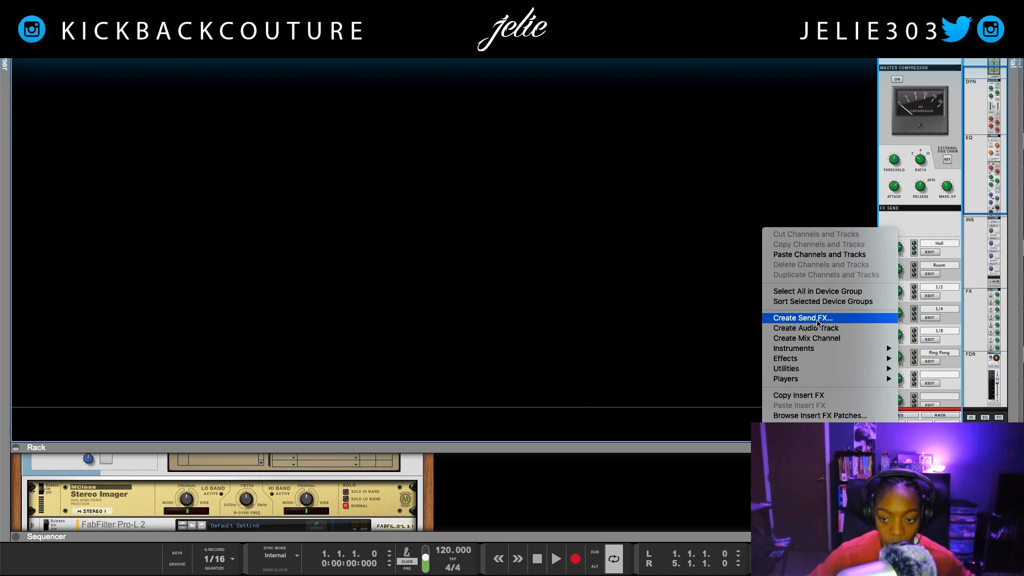
{"action": "left_click", "coordinate": [817, 320]}
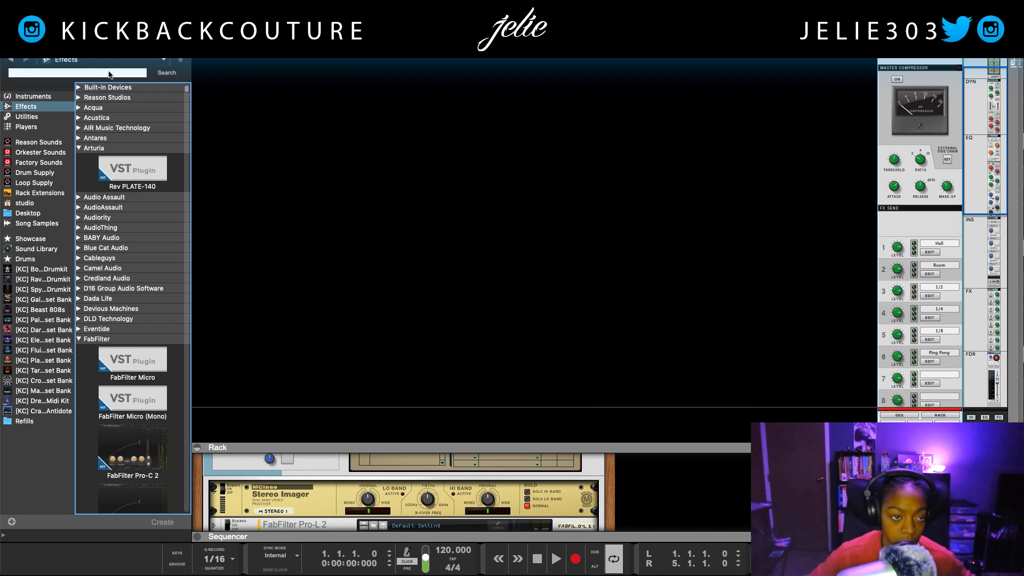
{"action": "left_click", "coordinate": [107, 72]}
{"action": "type", "text": "do"}
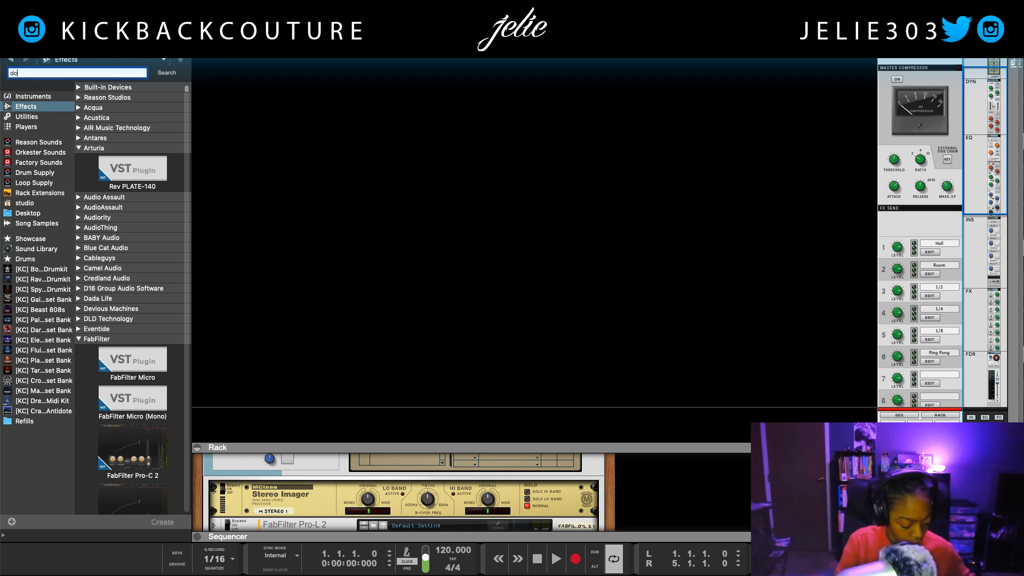
{"action": "type", "text": "ubler"}
{"action": "key", "text": "Return"}
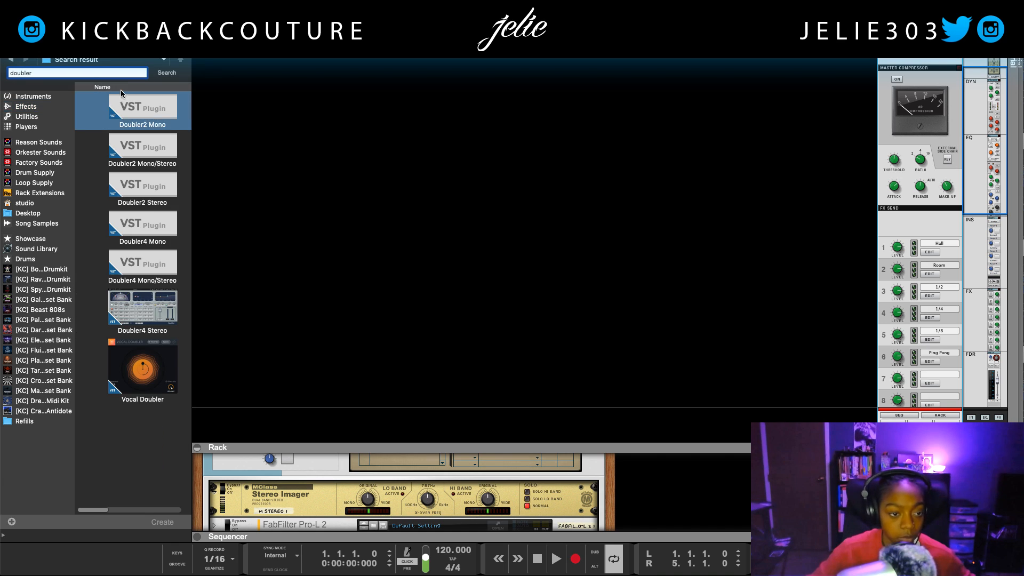
{"action": "left_click", "coordinate": [147, 292]}
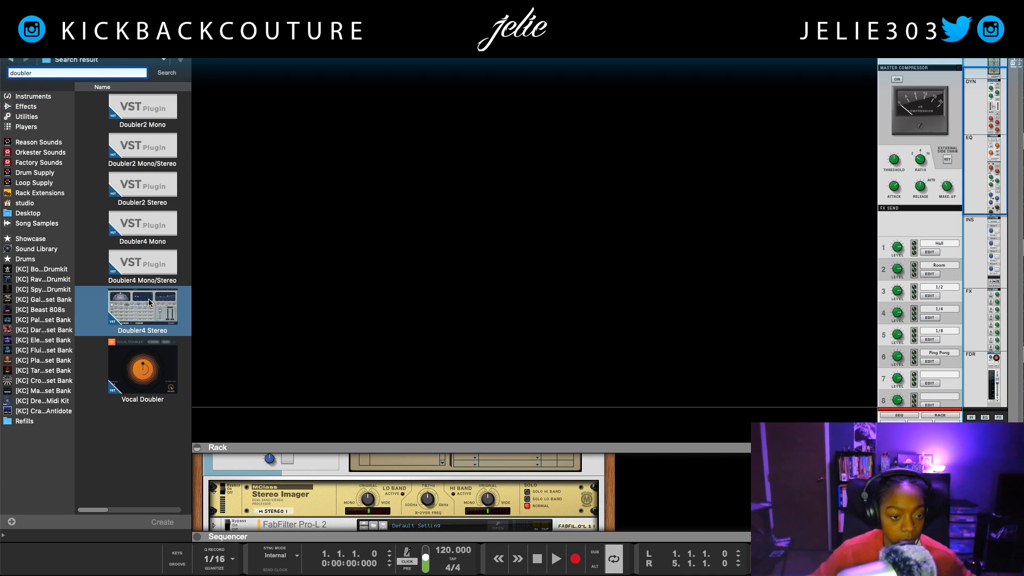
{"action": "double_click", "coordinate": [155, 304]}
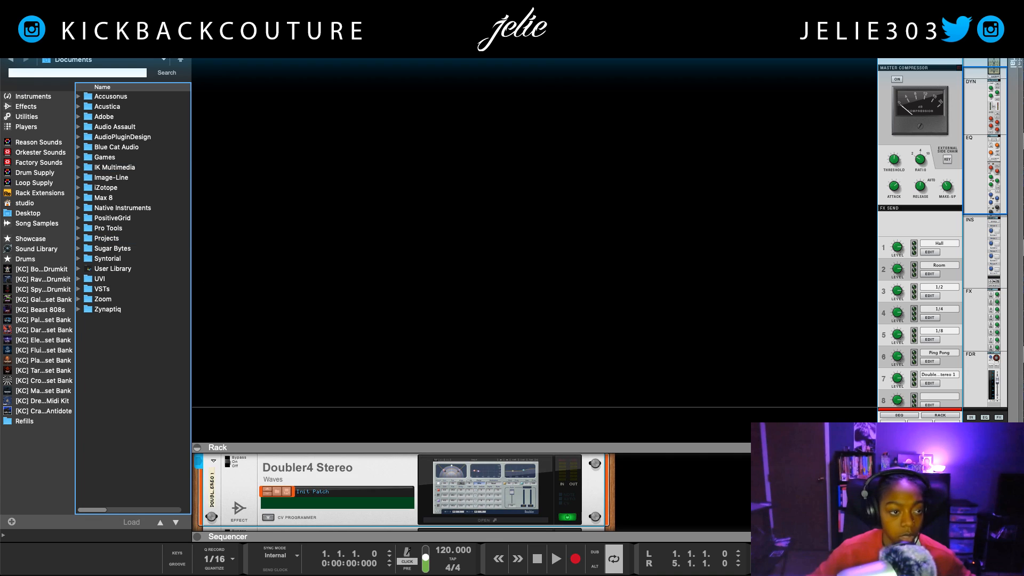
Step: Hide the browser and enlarge the rack, then inspect the Doubler4 Stereo plugin's settings and close its window
{"action": "key", "text": "F3"}
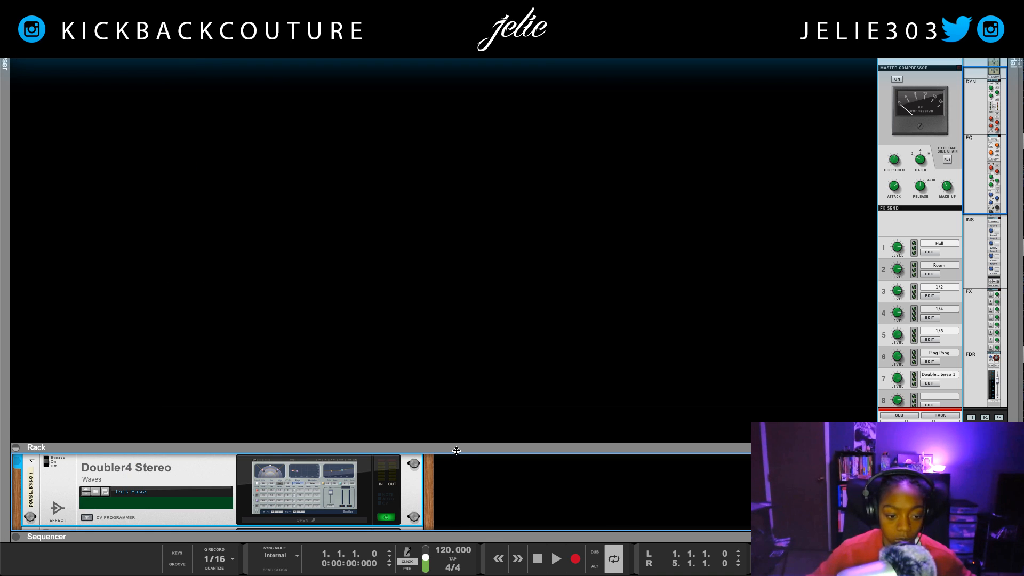
{"action": "left_click_drag", "start_coordinate": [456, 451], "coordinate": [345, 294]}
{"action": "left_click", "coordinate": [308, 299]}
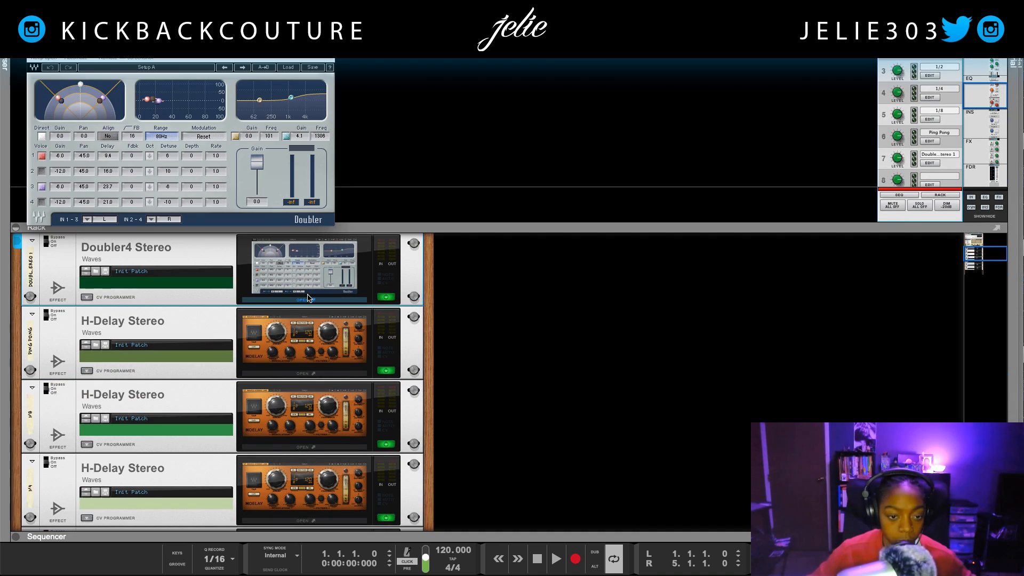
{"action": "left_click_drag", "start_coordinate": [69, 33], "coordinate": [277, 267]}
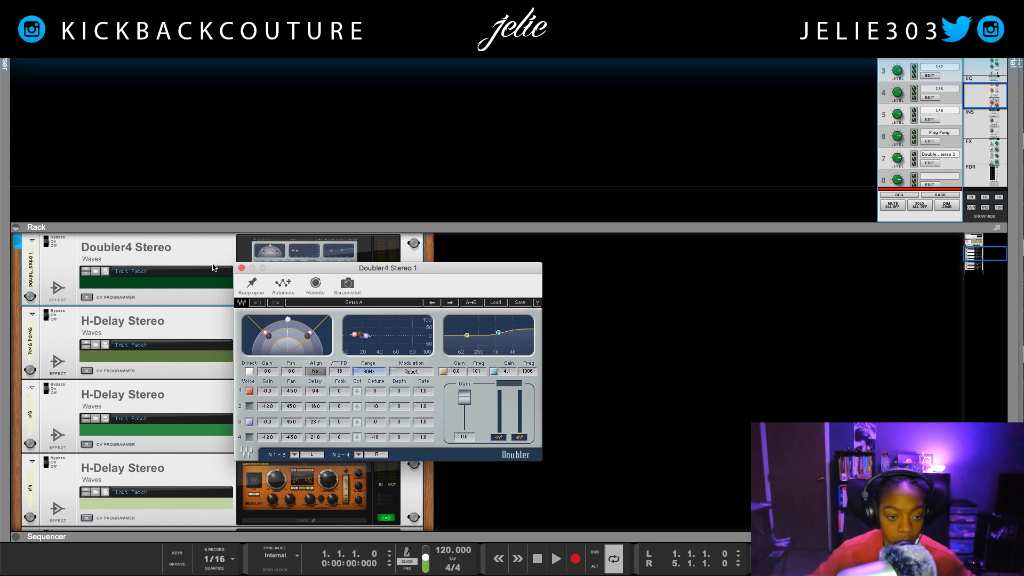
{"action": "left_click", "coordinate": [242, 268]}
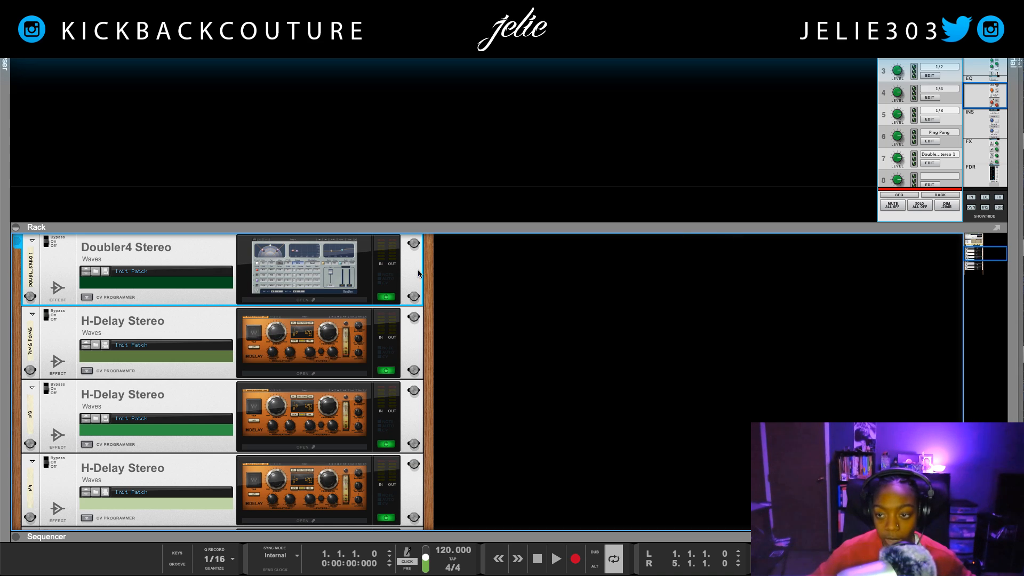
Step: Rename the Doubler4 Stereo device as Doubler
{"action": "double_click", "coordinate": [31, 286]}
{"action": "left_click_drag", "start_coordinate": [96, 272], "coordinate": [53, 267]}
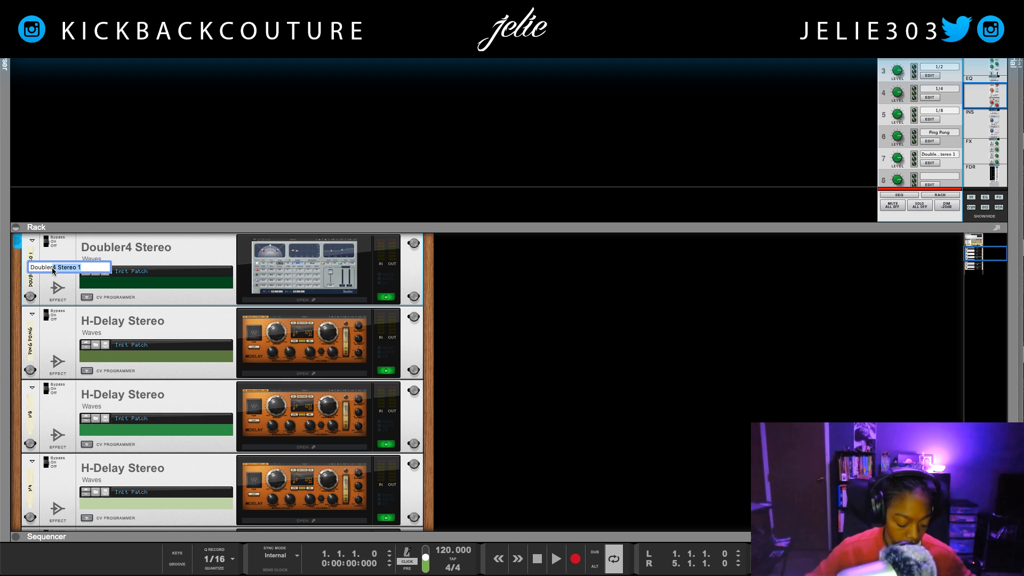
{"action": "key", "text": "BackSpace"}
{"action": "key", "text": "Return"}
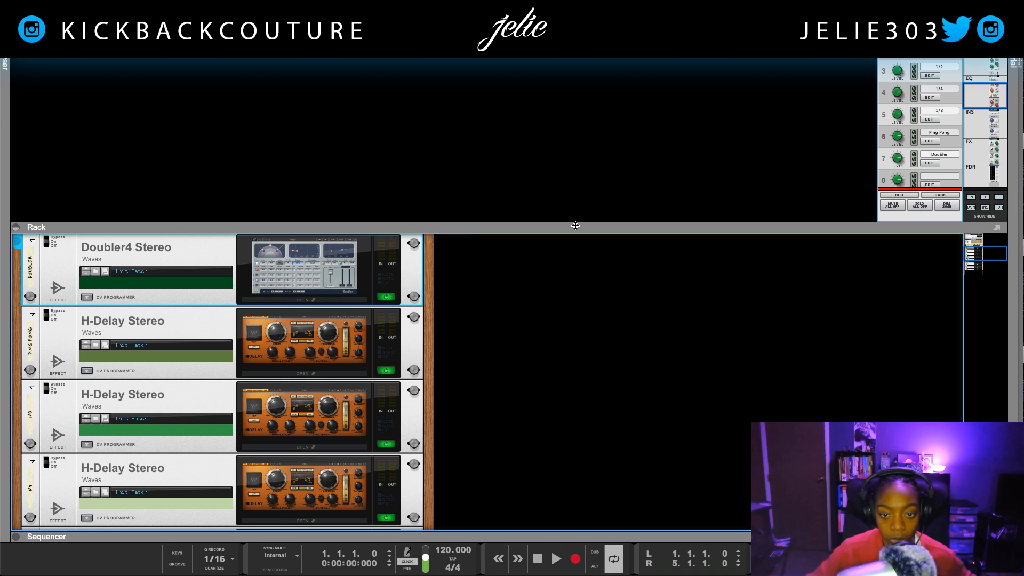
Step: Review the Master Section's FX send list and the insert and send devices in the rack
{"action": "left_click_drag", "start_coordinate": [575, 225], "coordinate": [576, 521]}
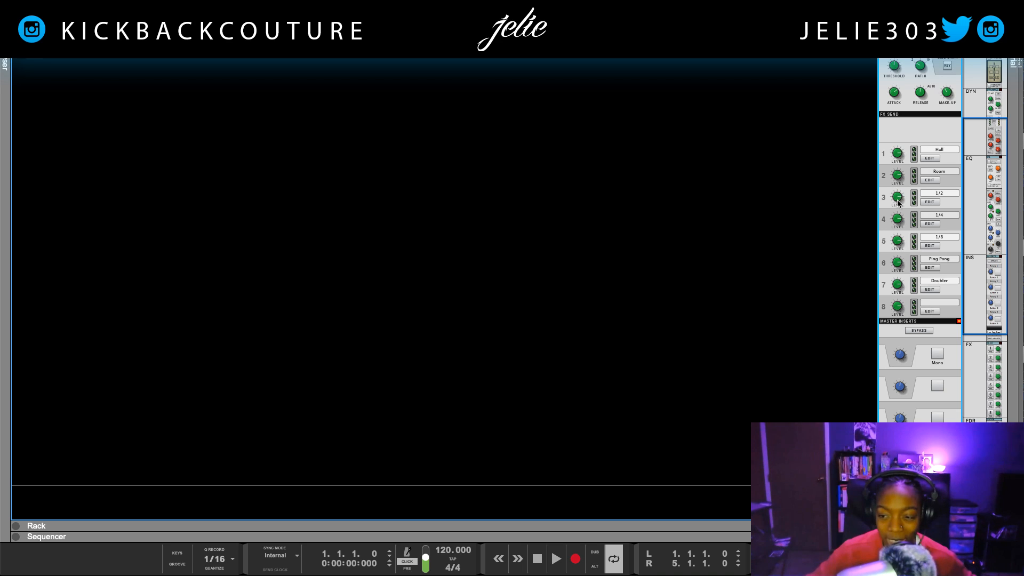
{"action": "left_click_drag", "start_coordinate": [651, 538], "coordinate": [592, 112]}
{"action": "left_click_drag", "start_coordinate": [190, 111], "coordinate": [189, 536]}
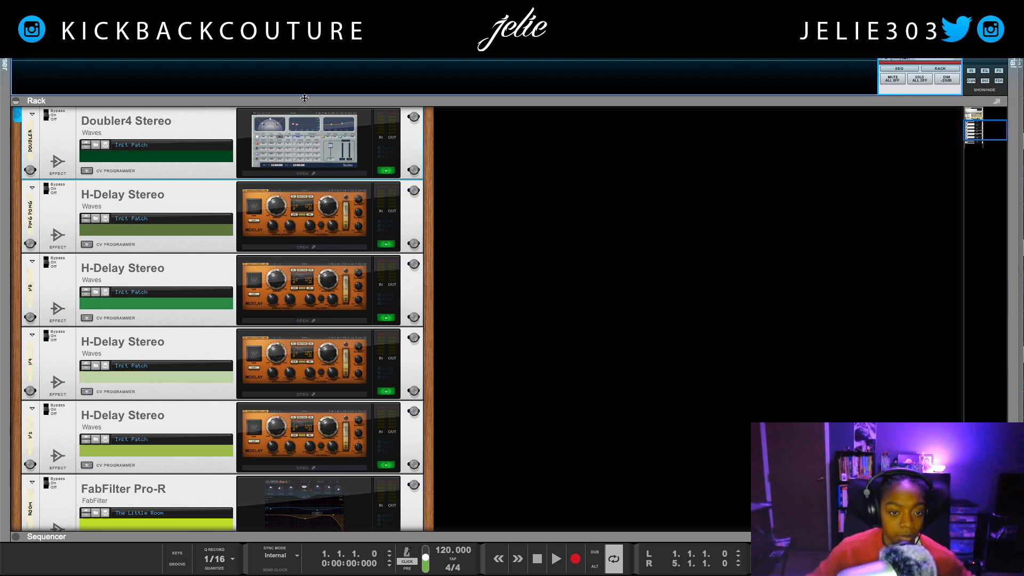
{"action": "scroll", "coordinate": [486, 353], "scroll_direction": "down", "scroll_amount": 2}
{"action": "scroll", "coordinate": [480, 355], "scroll_direction": "up", "scroll_amount": 10}
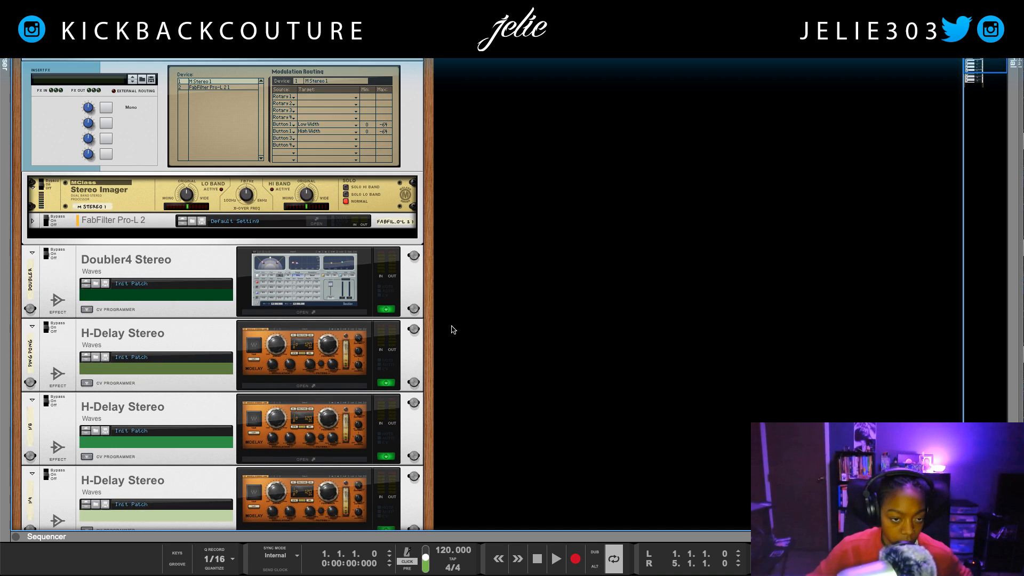
{"action": "left_click", "coordinate": [56, 223]}
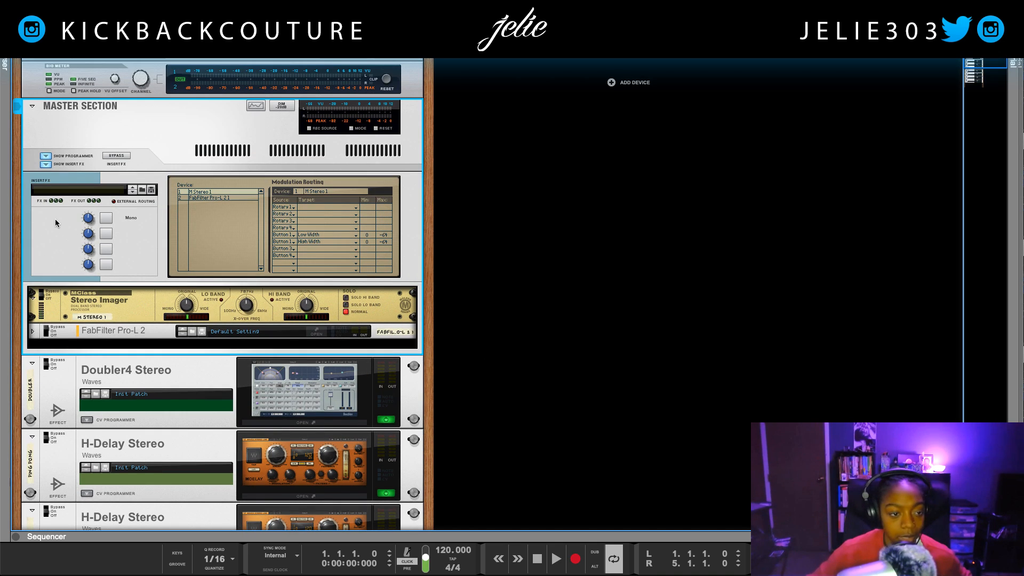
{"action": "scroll", "coordinate": [65, 230], "scroll_direction": "down", "scroll_amount": 9}
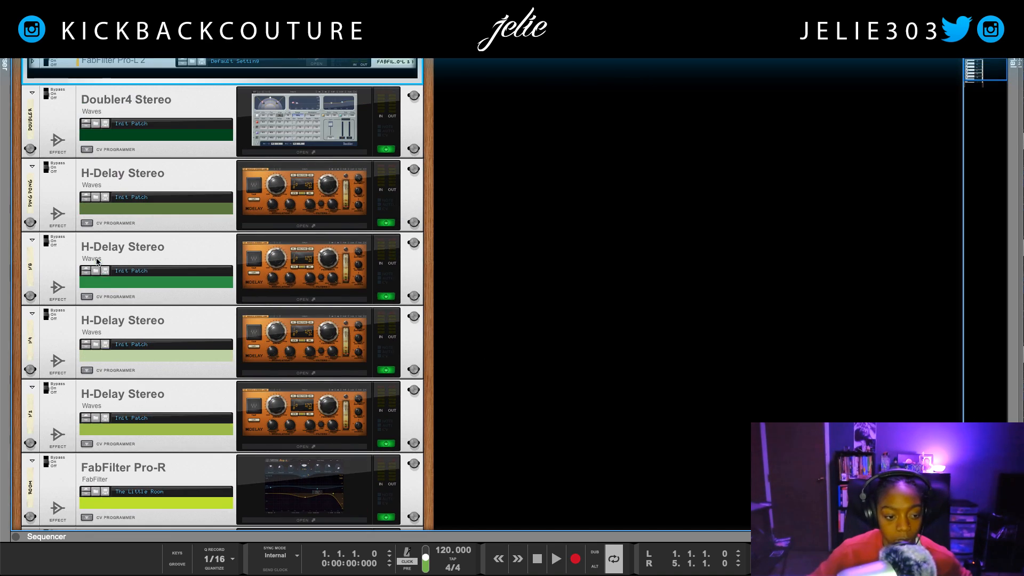
{"action": "scroll", "coordinate": [128, 253], "scroll_direction": "up", "scroll_amount": 3}
{"action": "scroll", "coordinate": [128, 253], "scroll_direction": "up", "scroll_amount": 5}
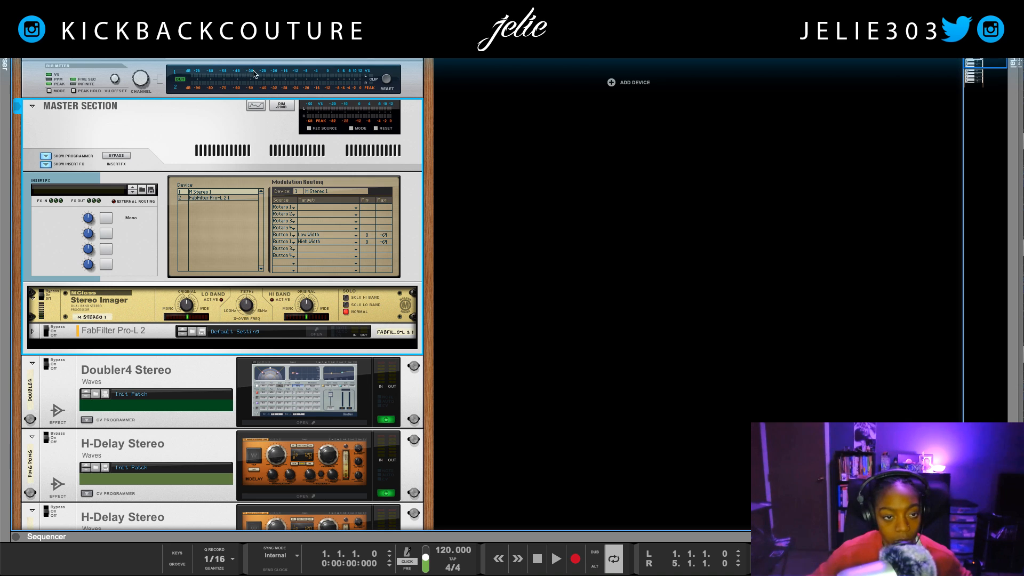
{"action": "left_click", "coordinate": [300, 60]}
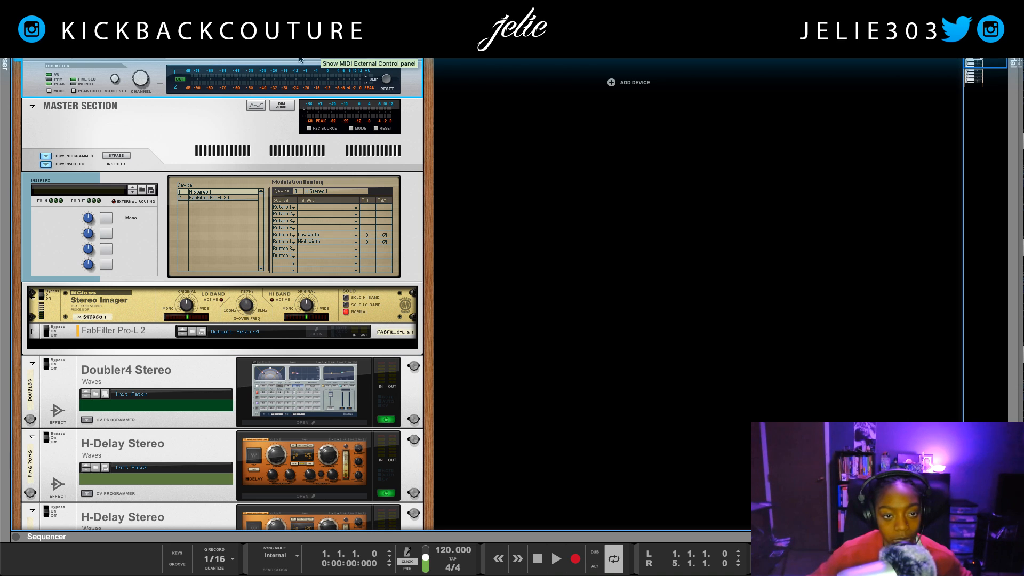
Step: Add the Waves WLM Plus Stereo effect after FabFilter Pro-L 2 in the Master Section's insert effects
{"action": "left_click", "coordinate": [171, 131]}
{"action": "scroll", "coordinate": [171, 160], "scroll_direction": "down", "scroll_amount": 2}
{"action": "scroll", "coordinate": [163, 275], "scroll_direction": "down", "scroll_amount": 10}
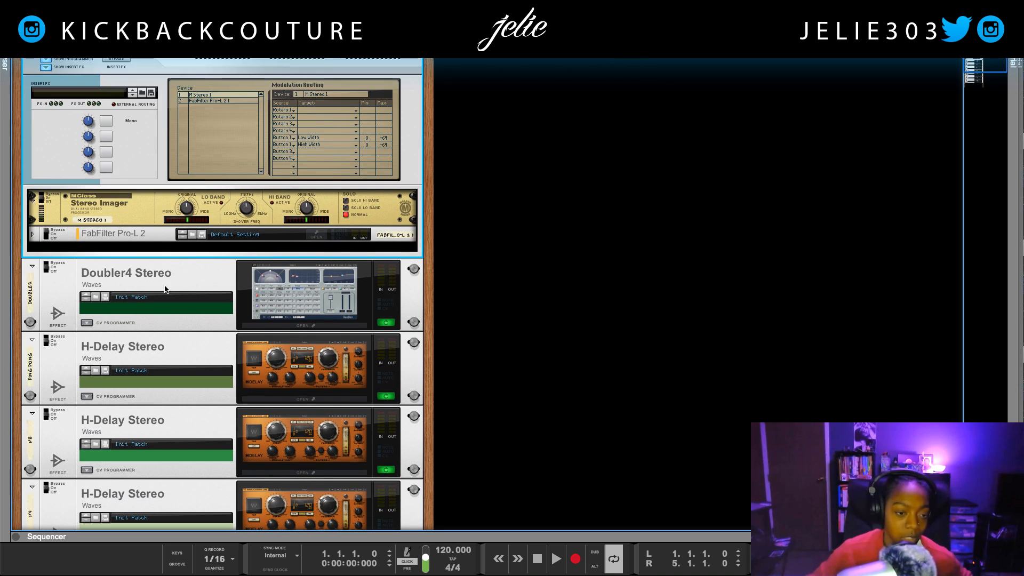
{"action": "scroll", "coordinate": [165, 302], "scroll_direction": "up", "scroll_amount": 8}
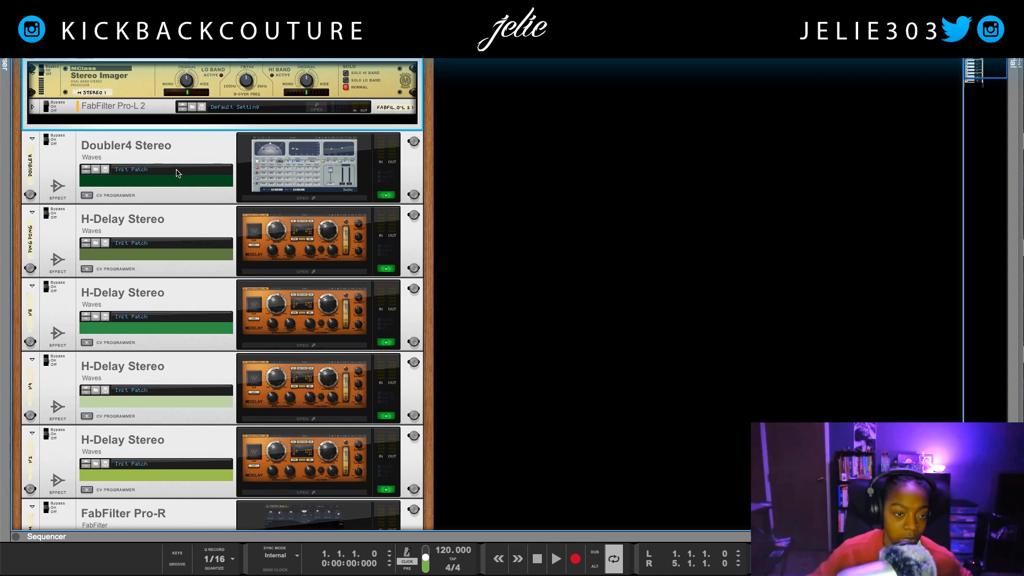
{"action": "right_click", "coordinate": [185, 201]}
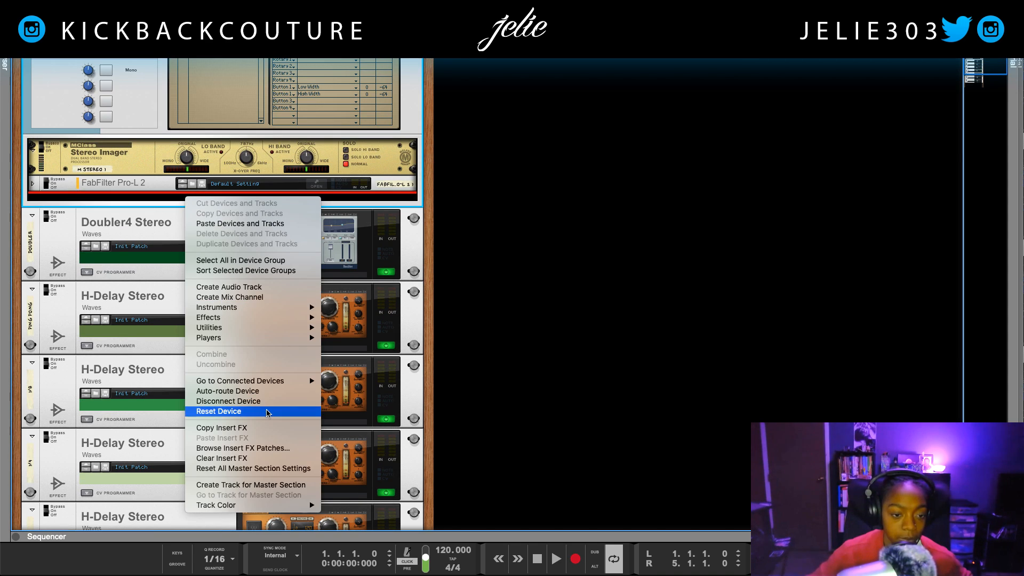
{"action": "mouse_move", "coordinate": [228, 316]}
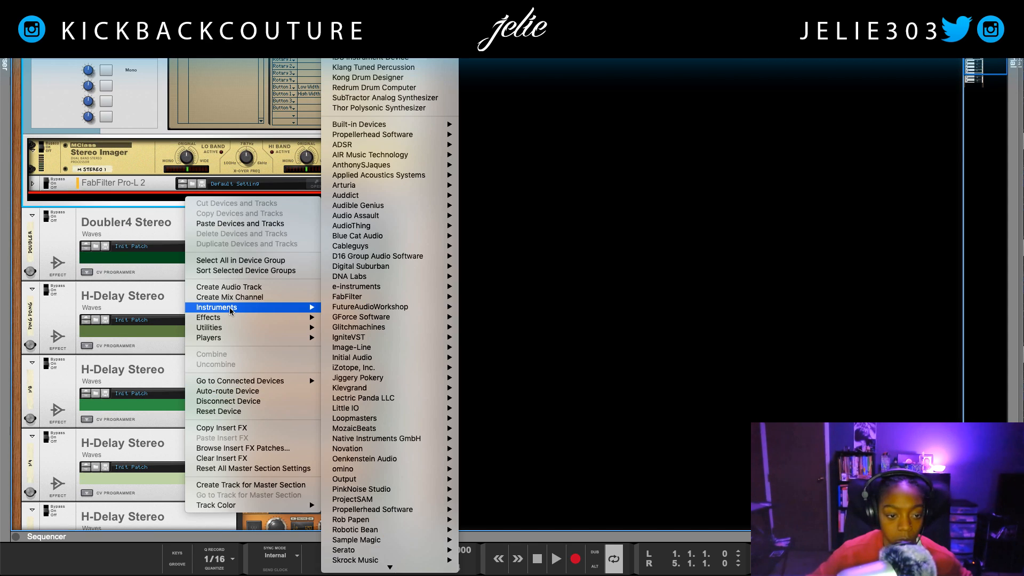
{"action": "scroll", "coordinate": [392, 377], "scroll_direction": "down", "scroll_amount": 10}
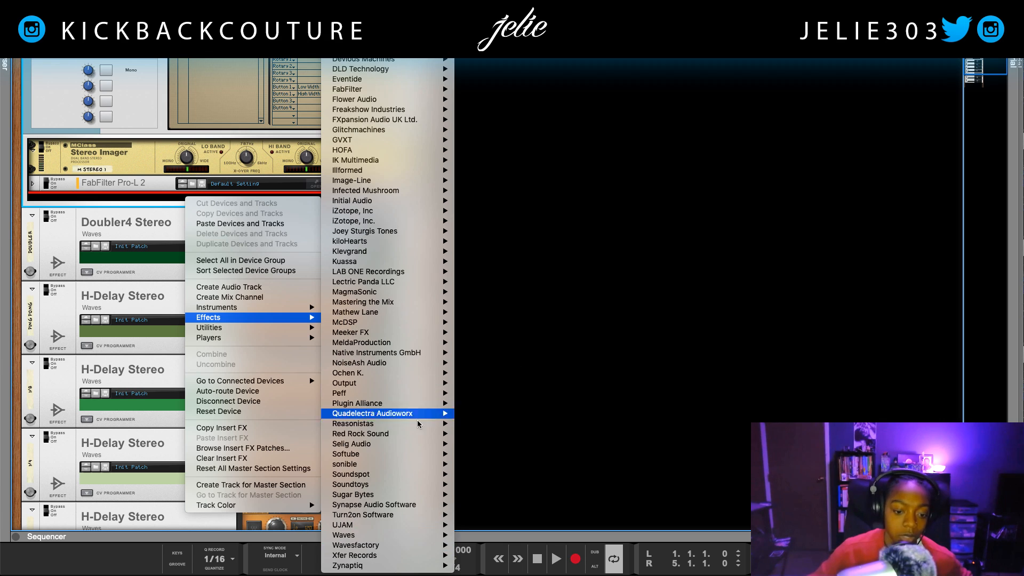
{"action": "mouse_move", "coordinate": [391, 538]}
{"action": "scroll", "coordinate": [528, 537], "scroll_direction": "down", "scroll_amount": 12}
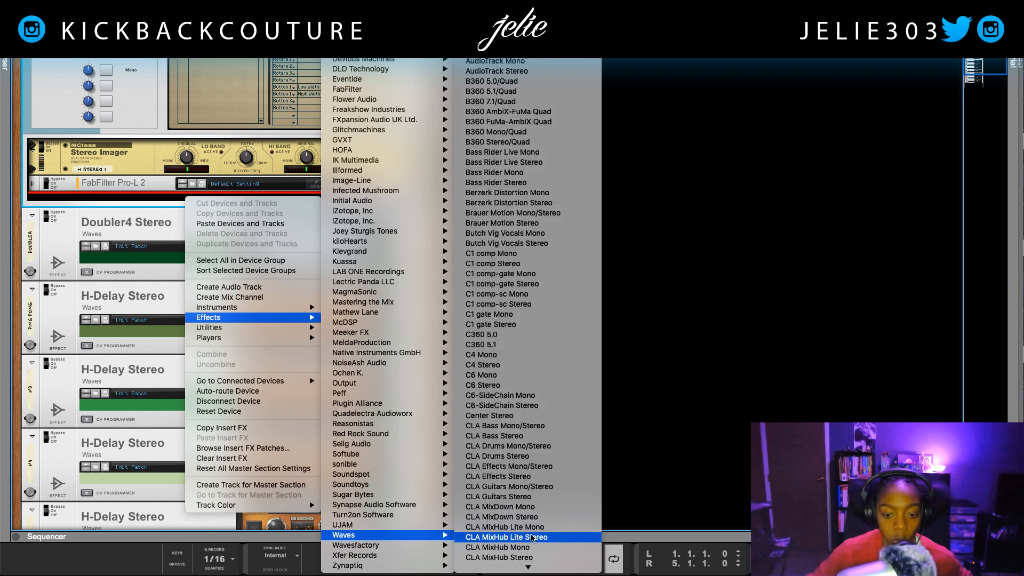
{"action": "scroll", "coordinate": [529, 502], "scroll_direction": "down", "scroll_amount": 15}
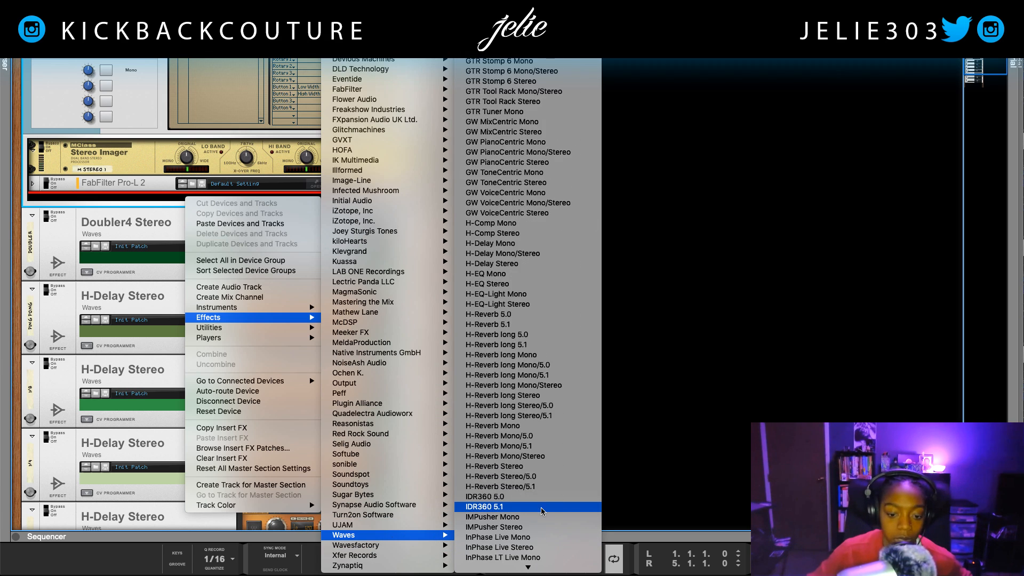
{"action": "scroll", "coordinate": [541, 514], "scroll_direction": "down", "scroll_amount": 10}
{"action": "scroll", "coordinate": [545, 504], "scroll_direction": "down", "scroll_amount": 15}
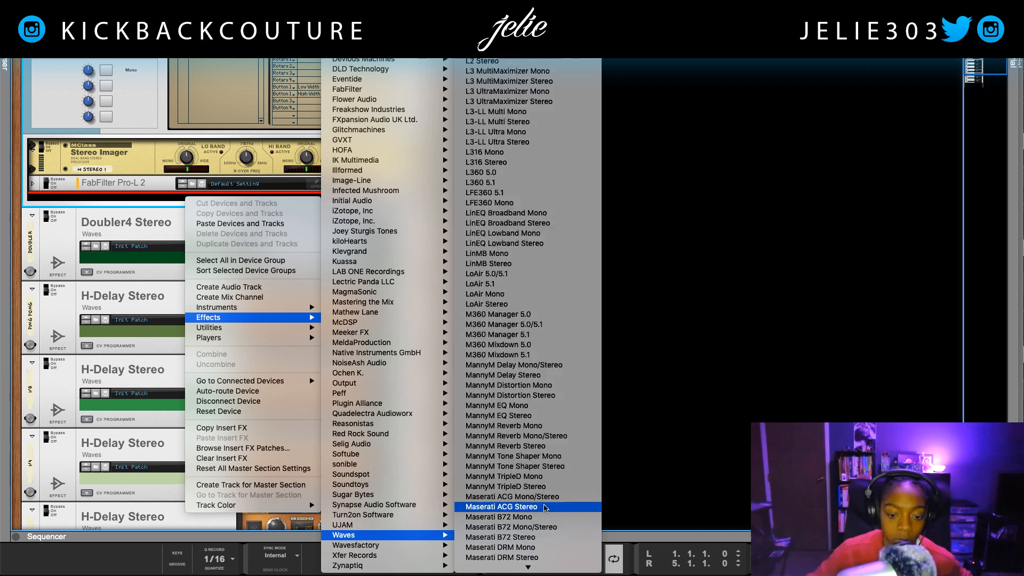
{"action": "scroll", "coordinate": [544, 511], "scroll_direction": "down", "scroll_amount": 15}
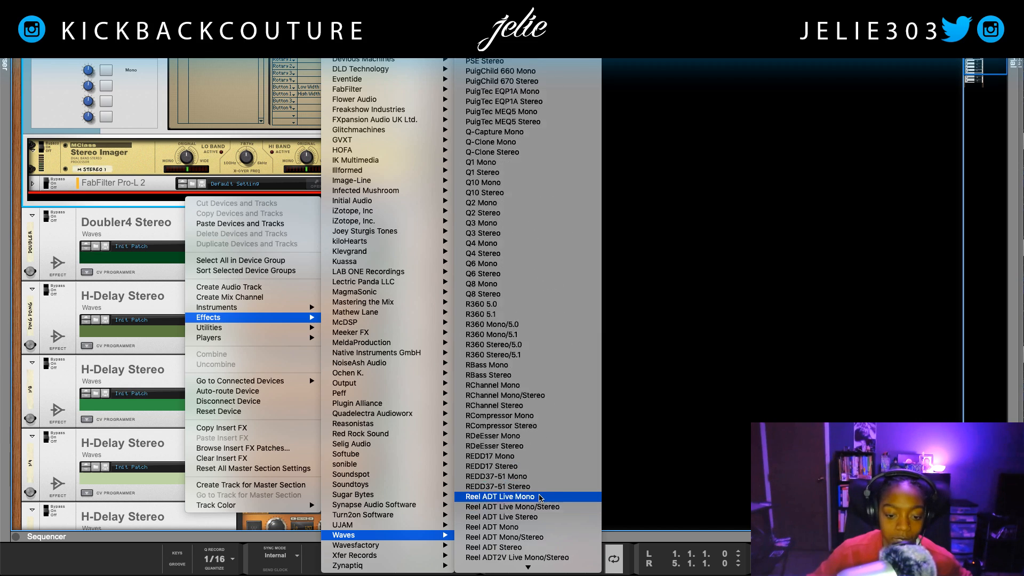
{"action": "scroll", "coordinate": [541, 513], "scroll_direction": "down", "scroll_amount": 12}
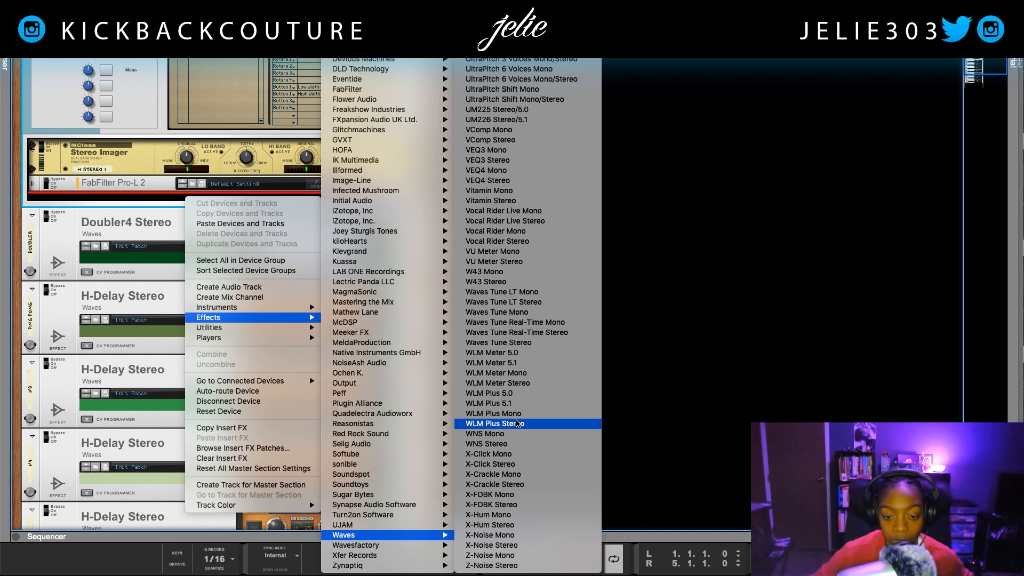
{"action": "left_click", "coordinate": [516, 423]}
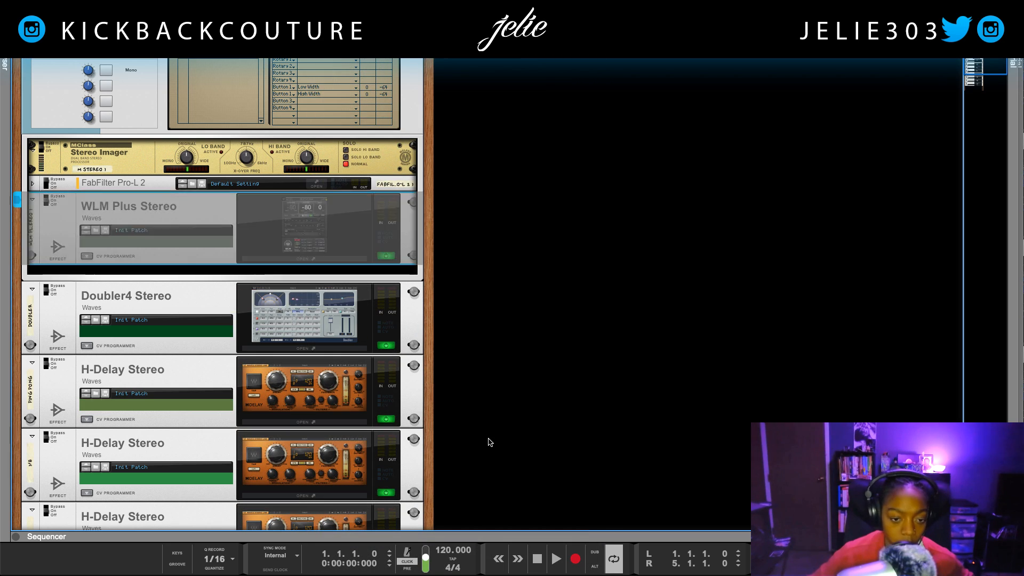
Step: Inspect the WLM Plus Stereo loudness meter in its plugin window and close the window
{"action": "left_click", "coordinate": [305, 253]}
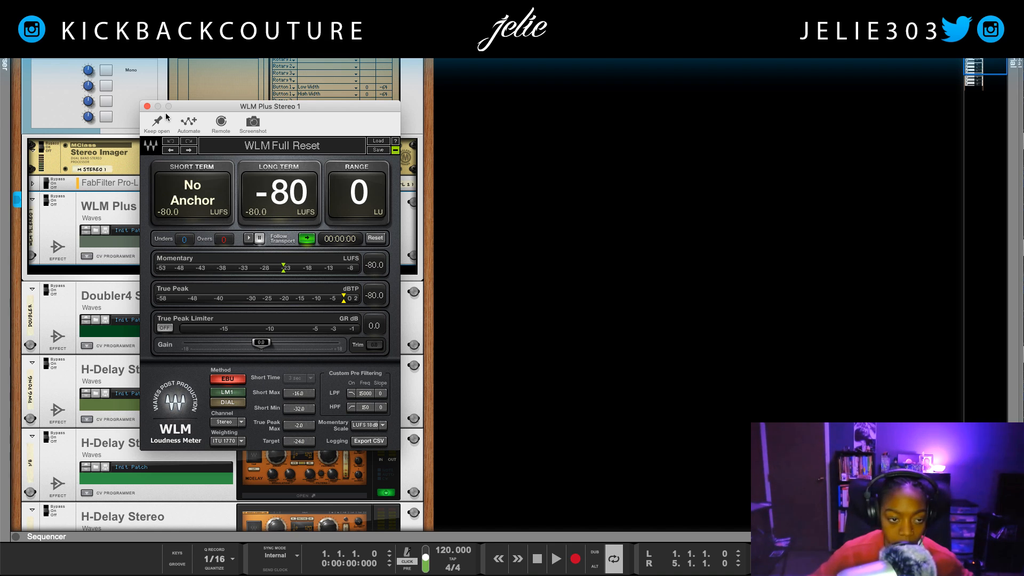
{"action": "left_click", "coordinate": [146, 107]}
{"action": "scroll", "coordinate": [237, 228], "scroll_direction": "up", "scroll_amount": 1}
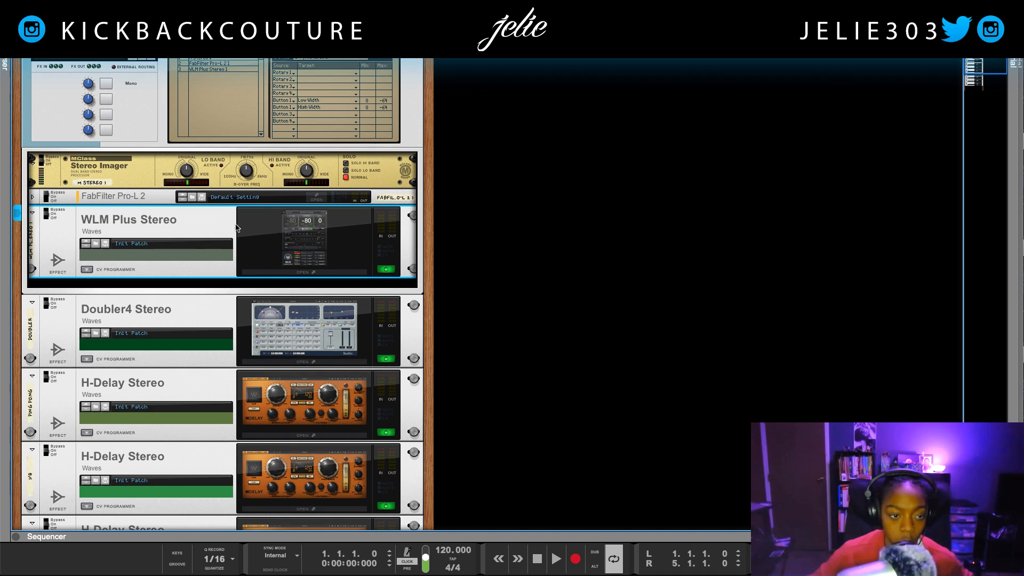
Step: Unfold the FabFilter Pro-L 2 device in the rack, inspect its plugin window and close it
{"action": "left_click", "coordinate": [32, 198]}
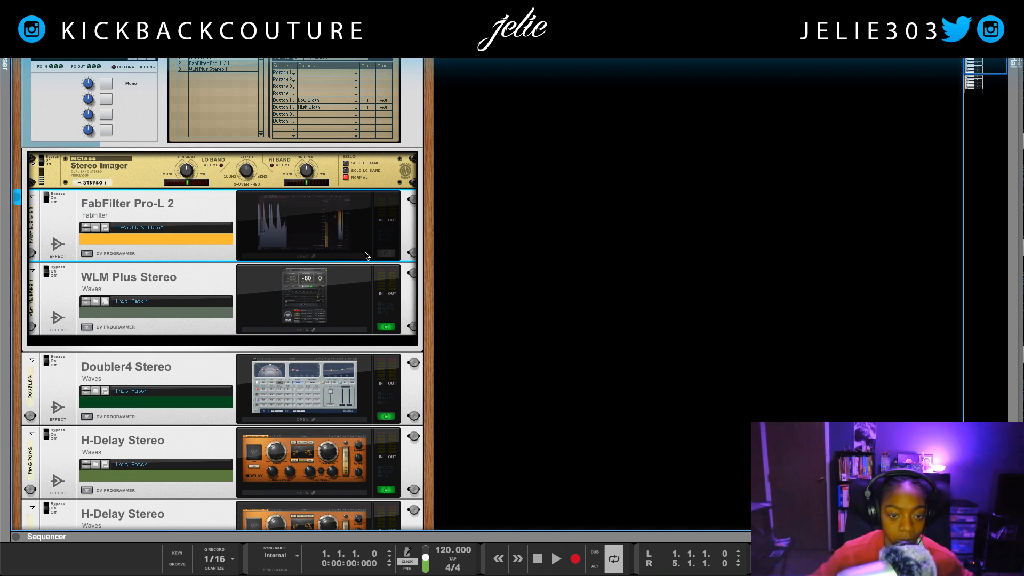
{"action": "left_click", "coordinate": [331, 256]}
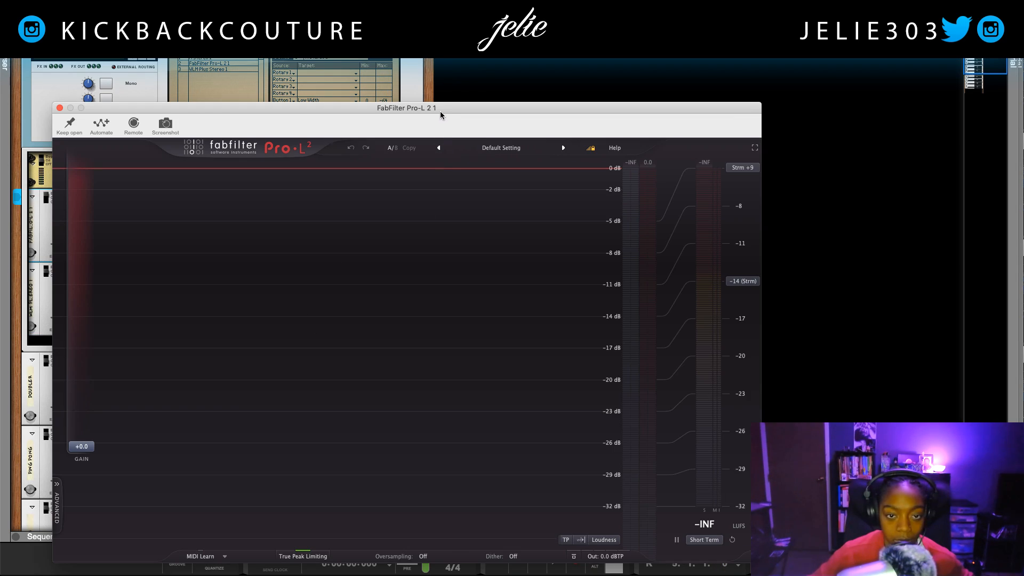
{"action": "left_click_drag", "start_coordinate": [440, 111], "coordinate": [431, 85]}
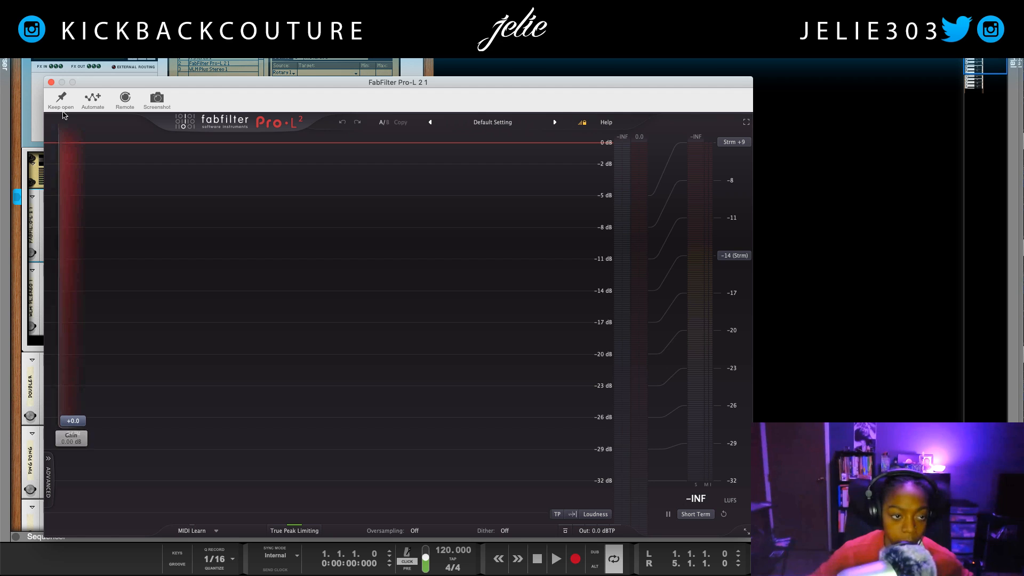
{"action": "left_click", "coordinate": [52, 82]}
Step: View the WLM Plus Stereo window with keep-open enabled beside the master insert devices, and close it
{"action": "left_click", "coordinate": [290, 330]}
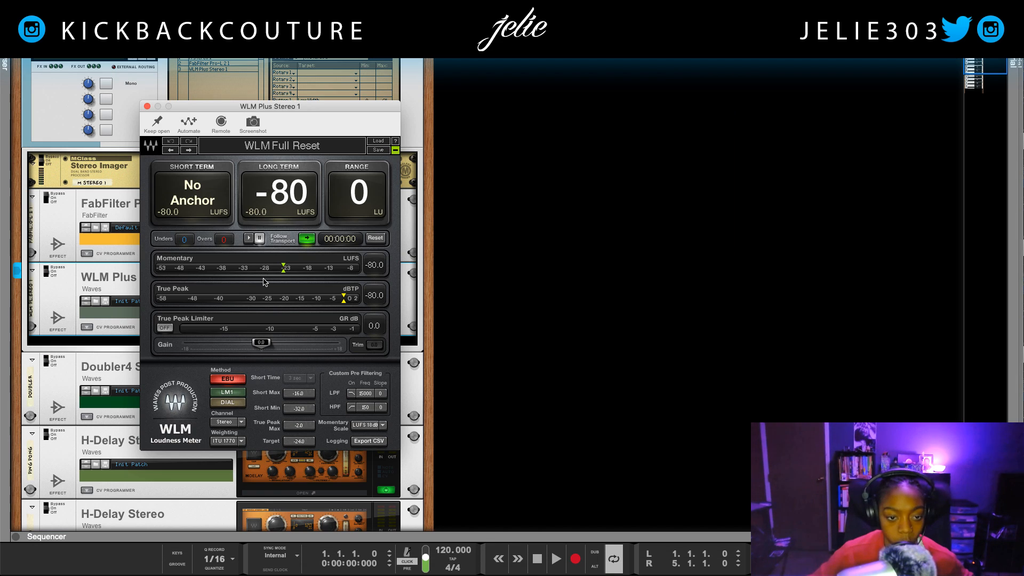
{"action": "left_click", "coordinate": [157, 124]}
{"action": "left_click_drag", "start_coordinate": [197, 108], "coordinate": [441, 119]}
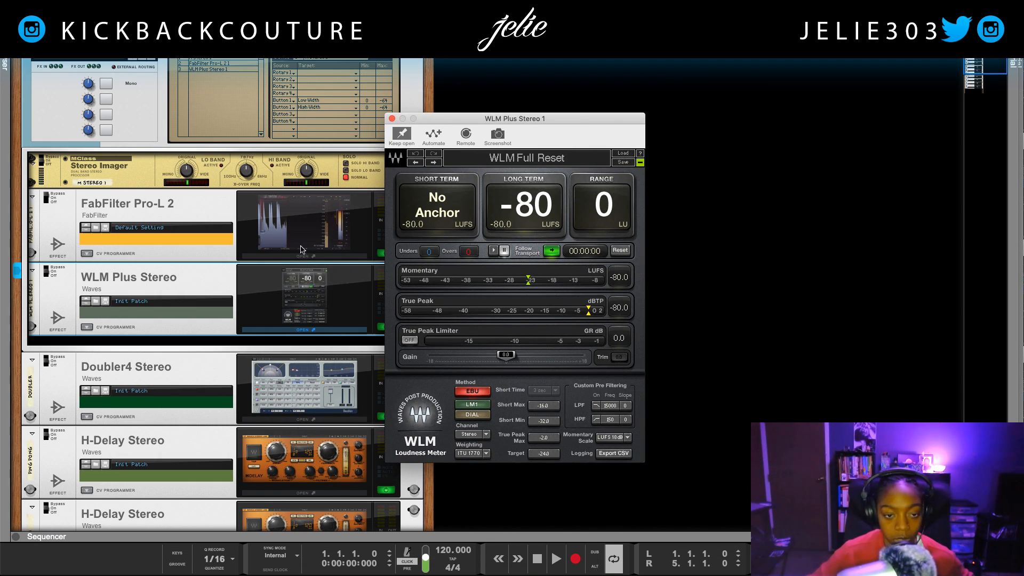
{"action": "left_click", "coordinate": [392, 119]}
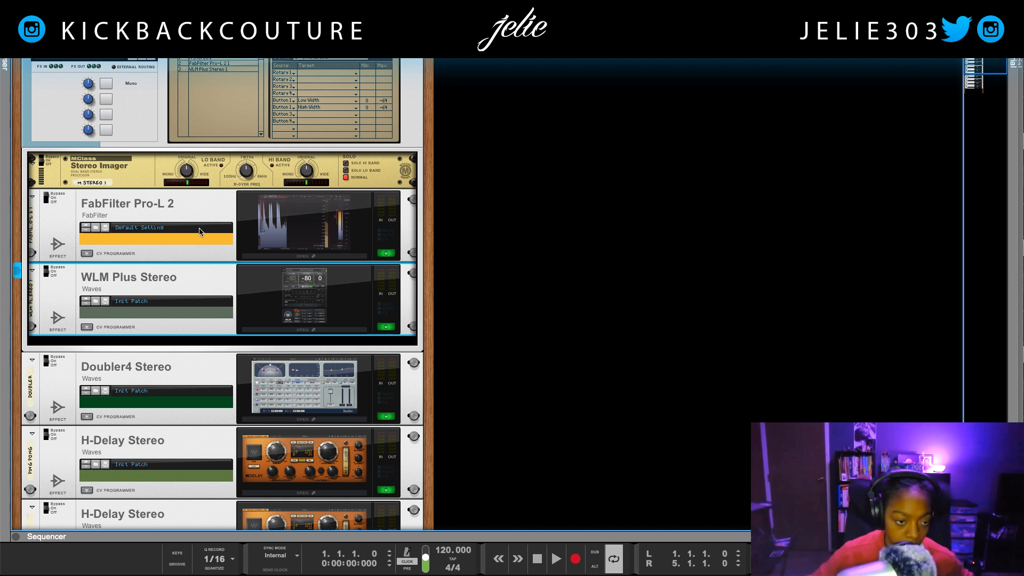
{"action": "left_click", "coordinate": [189, 224]}
{"action": "left_click", "coordinate": [196, 300]}
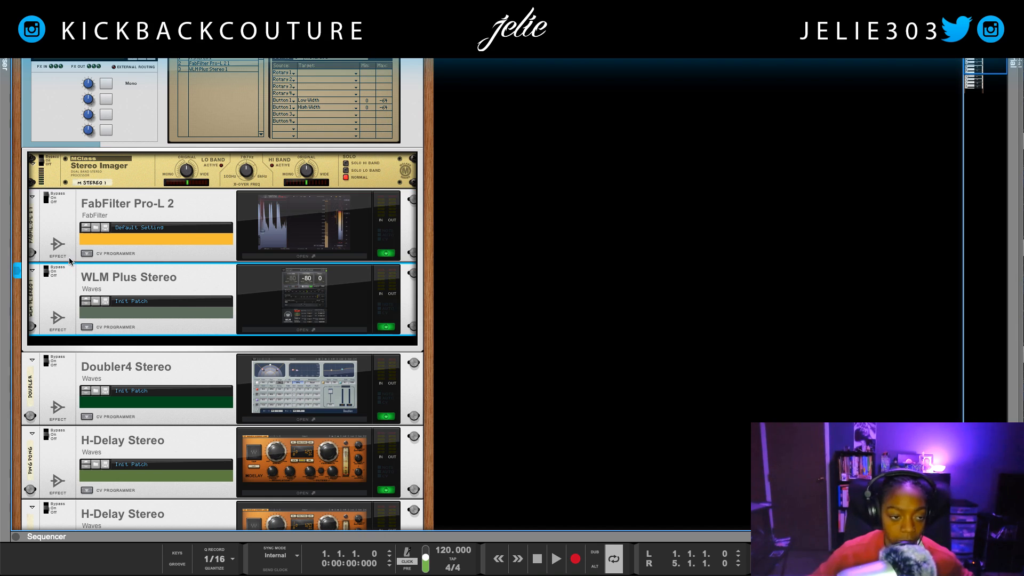
{"action": "scroll", "coordinate": [116, 172], "scroll_direction": "up", "scroll_amount": 1}
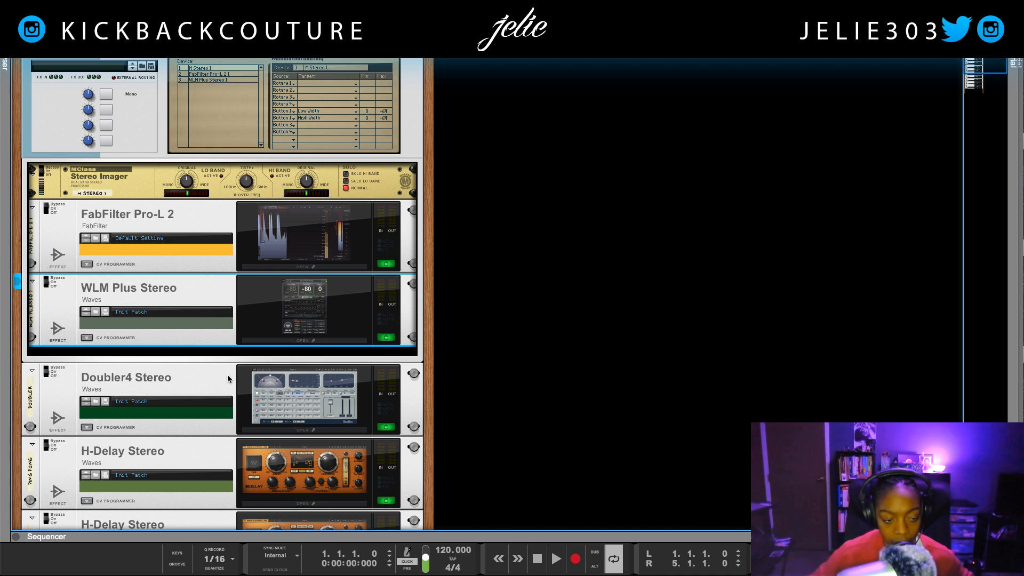
{"action": "left_click", "coordinate": [123, 157]}
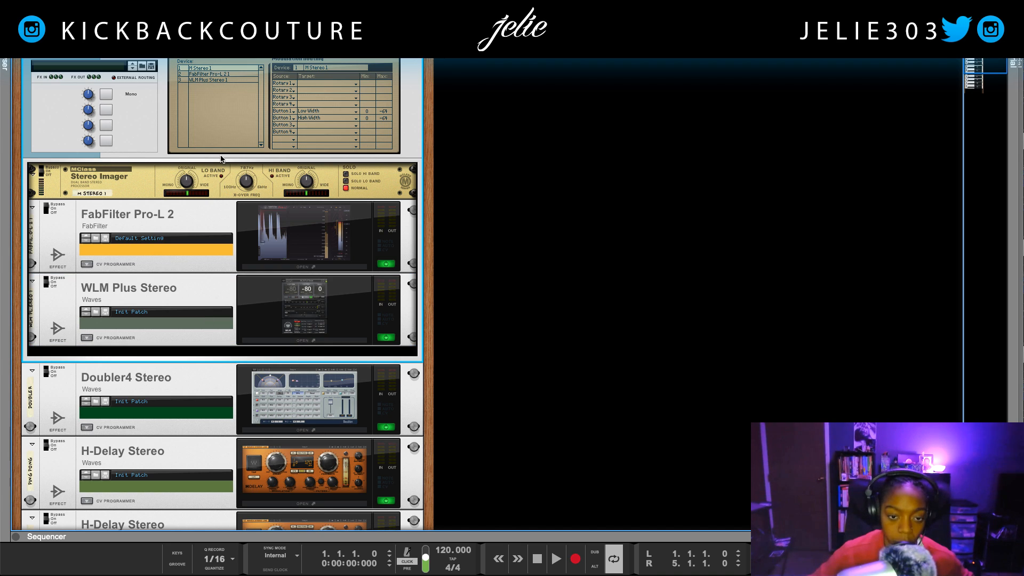
{"action": "scroll", "coordinate": [510, 167], "scroll_direction": "up", "scroll_amount": 5}
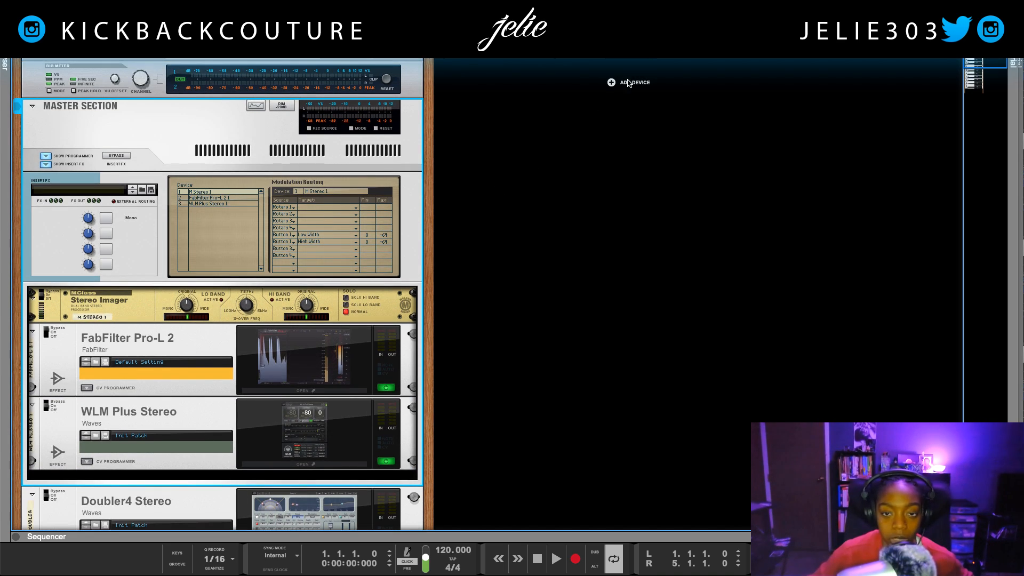
Step: Create an audio track in the empty rack column and reduce the rack's height to reveal the mixer above
{"action": "right_click", "coordinate": [631, 90]}
{"action": "left_click", "coordinate": [641, 108]}
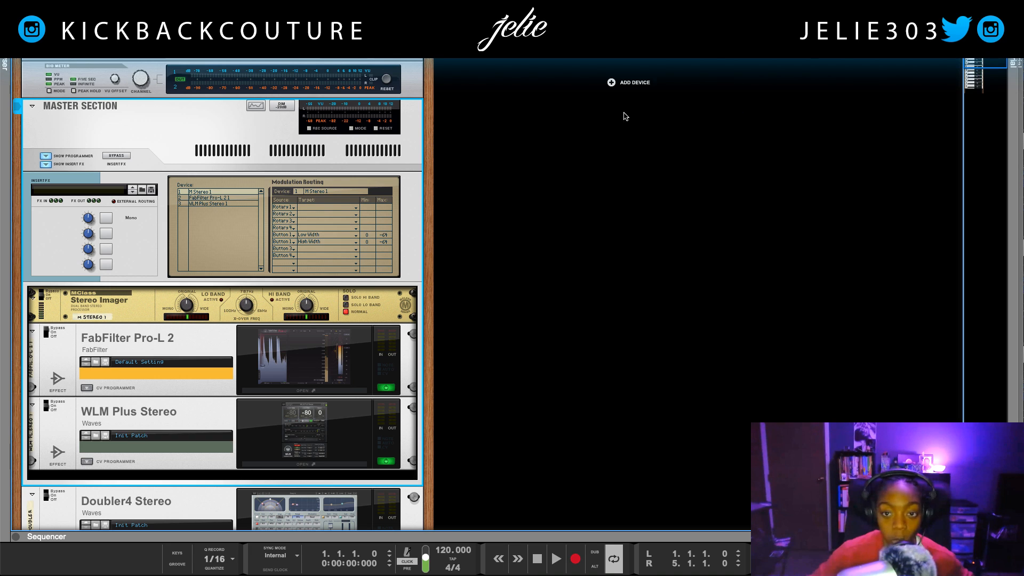
{"action": "left_click_drag", "start_coordinate": [453, 60], "coordinate": [552, 399]}
{"action": "scroll", "coordinate": [551, 385], "scroll_direction": "down", "scroll_amount": 10}
{"action": "scroll", "coordinate": [657, 143], "scroll_direction": "up", "scroll_amount": 7}
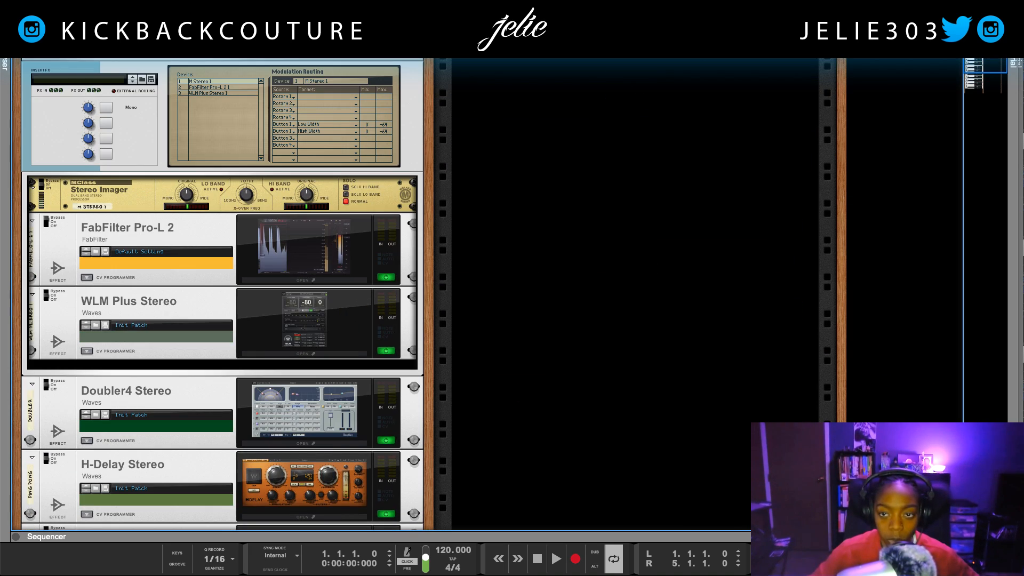
{"action": "left_click_drag", "start_coordinate": [686, 52], "coordinate": [685, 212]}
{"action": "scroll", "coordinate": [681, 235], "scroll_direction": "up", "scroll_amount": 5}
Step: Duplicate Audio Track 1 four times in the rack
{"action": "left_click", "coordinate": [507, 269]}
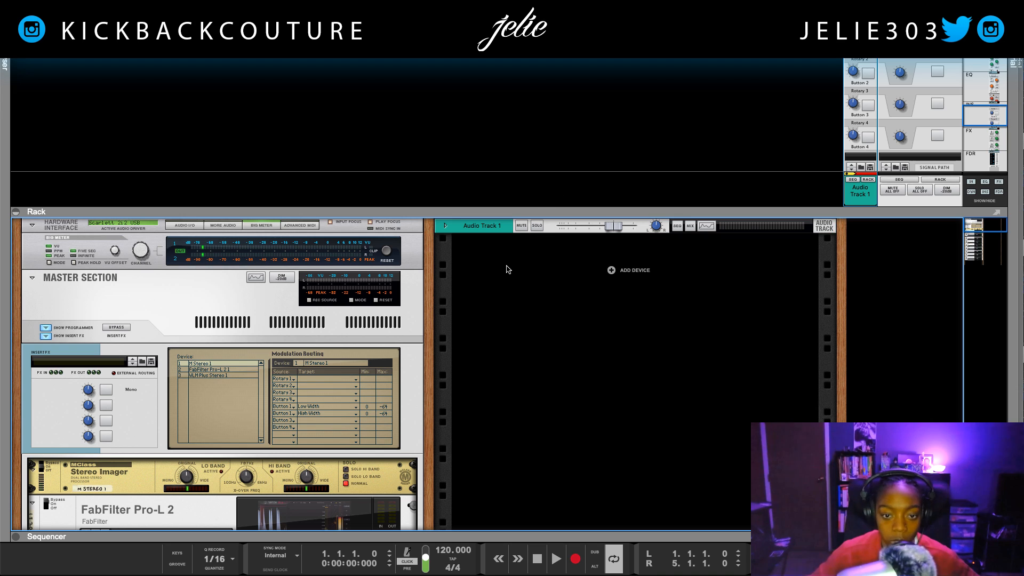
{"action": "left_click", "coordinate": [478, 246]}
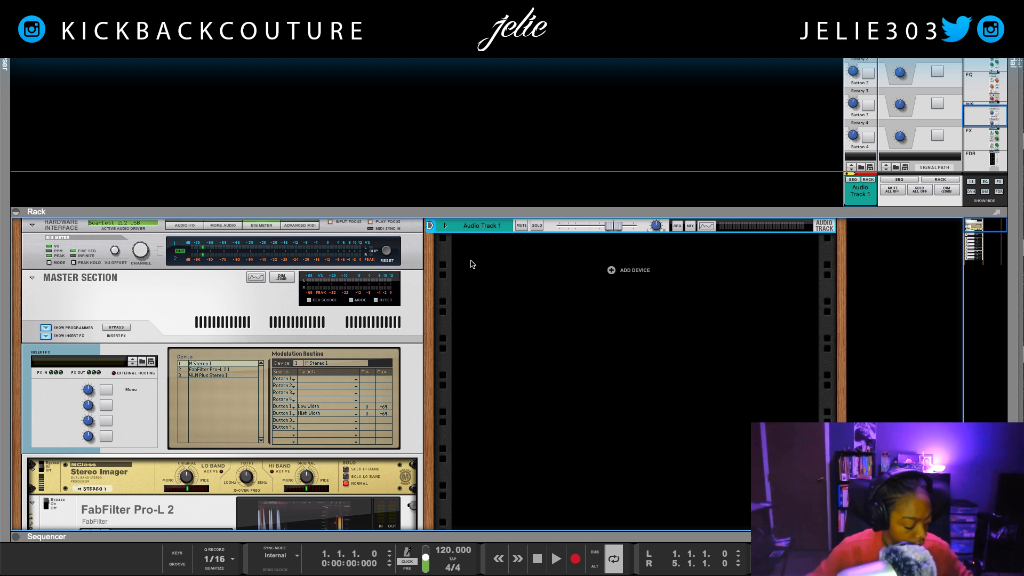
{"action": "key", "text": "ctrl+d"}
{"action": "key", "text": "ctrl+d"}
{"action": "key", "text": "ctrl+d"}
{"action": "key", "text": "ctrl+d"}
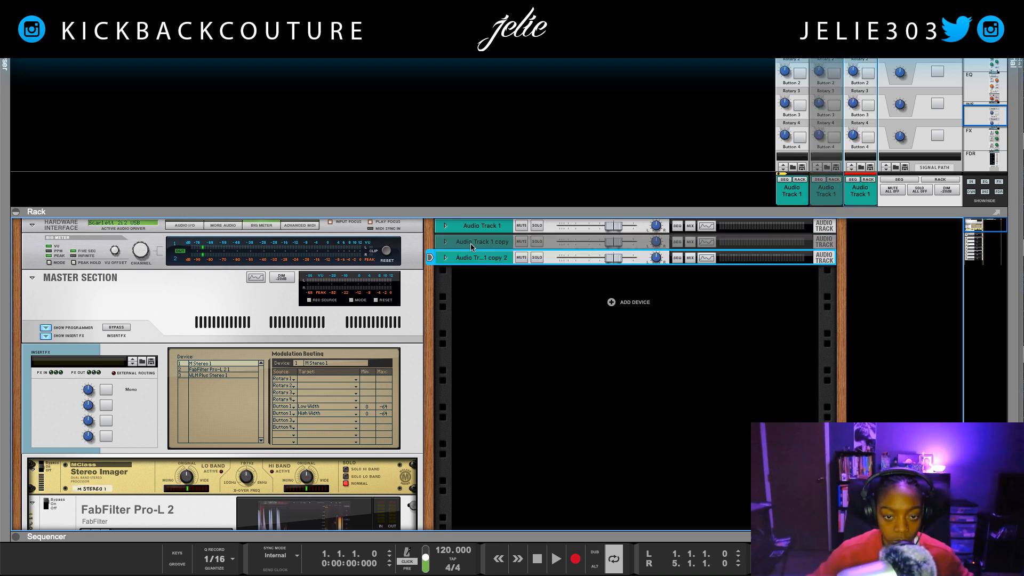
Step: Rename the first audio track as DRUM and the second as INS
{"action": "double_click", "coordinate": [495, 227]}
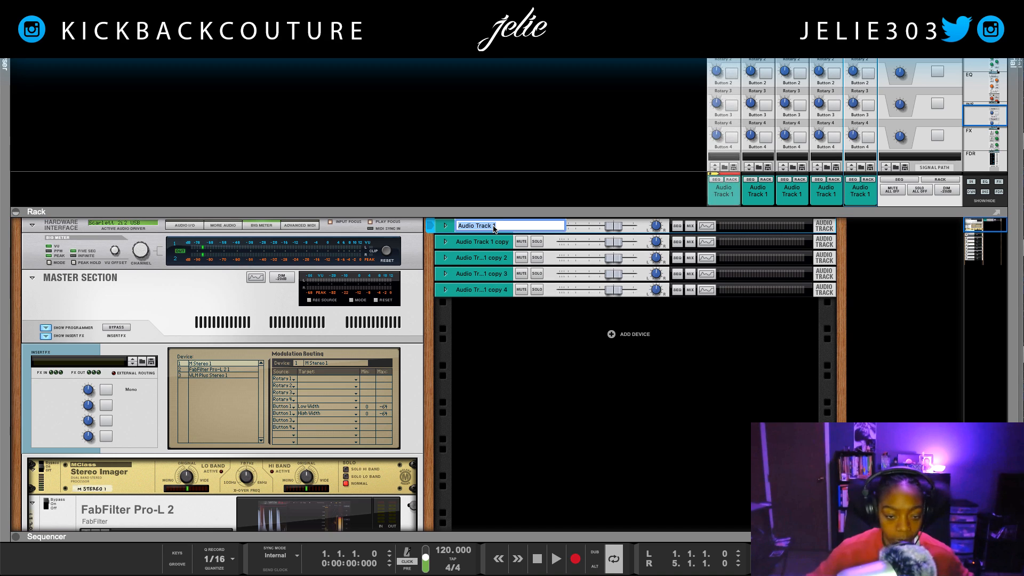
{"action": "key", "text": "BackSpace"}
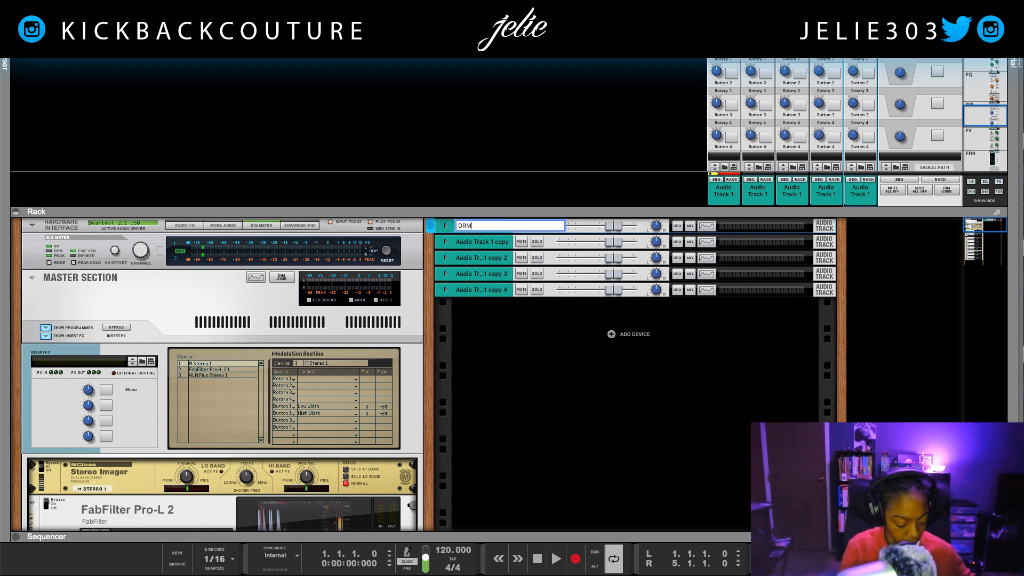
{"action": "key", "text": "BackSpace"}
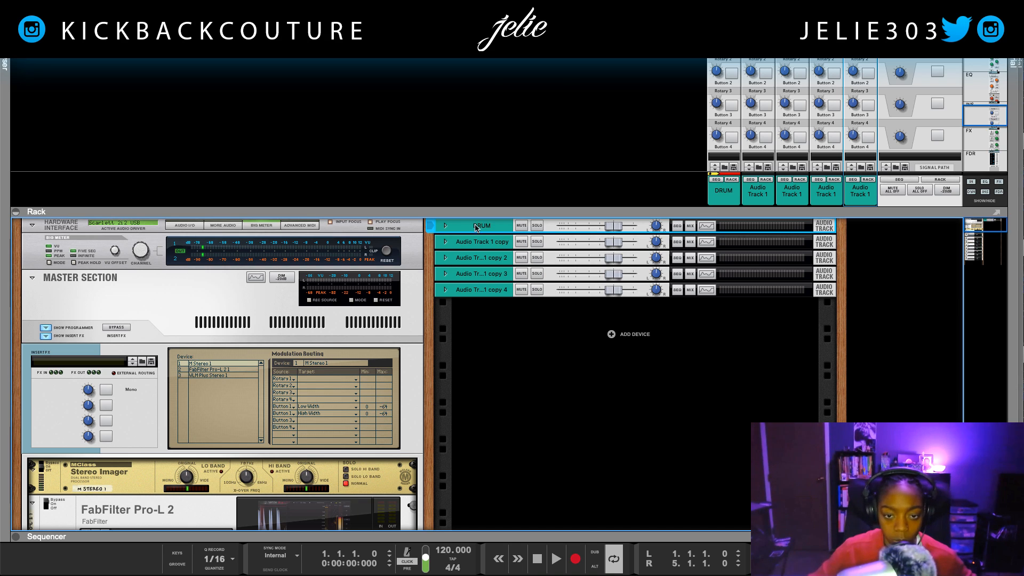
{"action": "double_click", "coordinate": [488, 243]}
{"action": "key", "text": "BackSpace"}
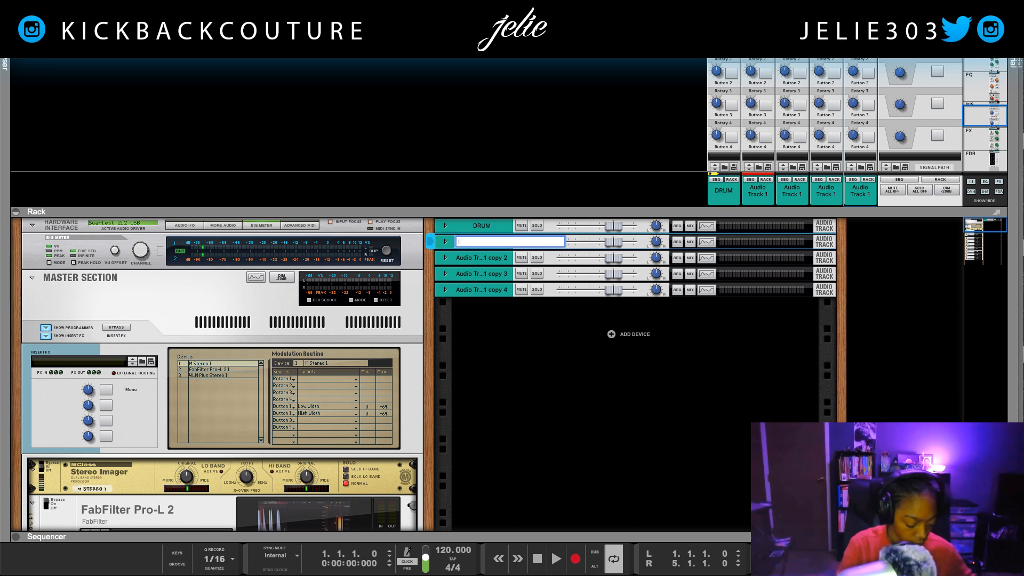
{"action": "key", "text": "Return"}
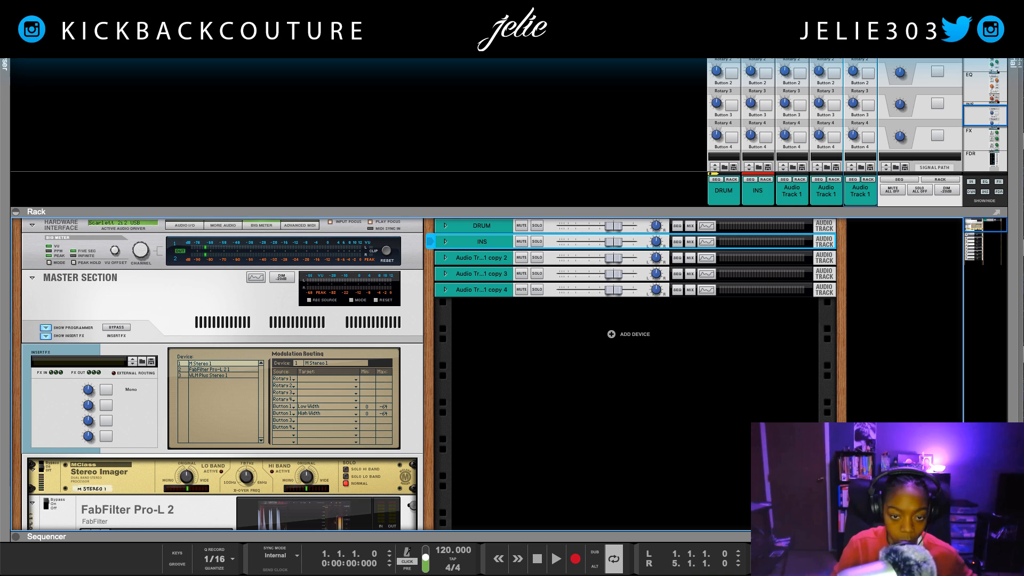
Step: Rename the third audio track as ACA and the fourth as MIX
{"action": "double_click", "coordinate": [490, 258]}
{"action": "type", "text": "AVA"}
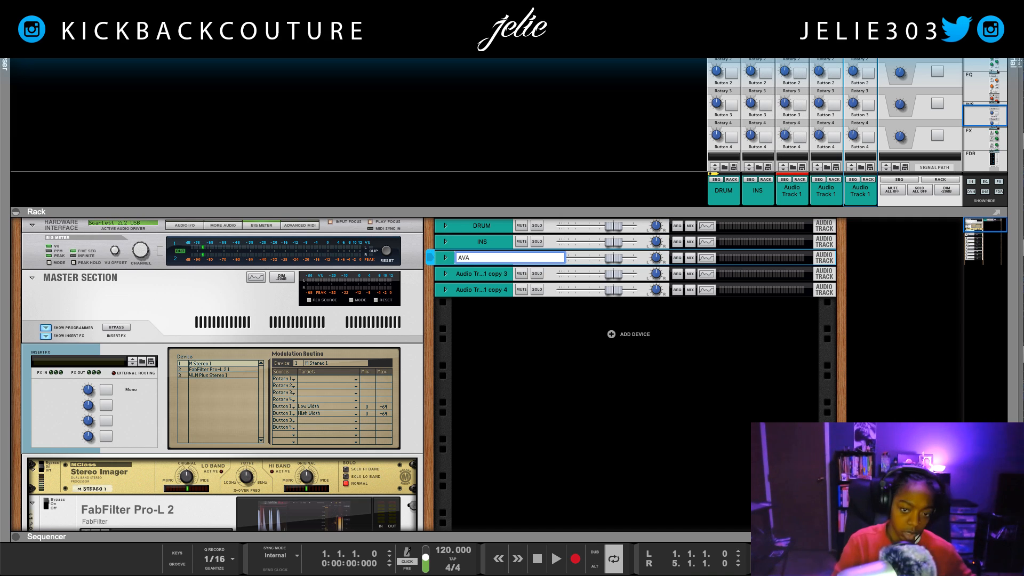
{"action": "key", "text": "BackSpace"}
{"action": "key", "text": "BackSpace"}
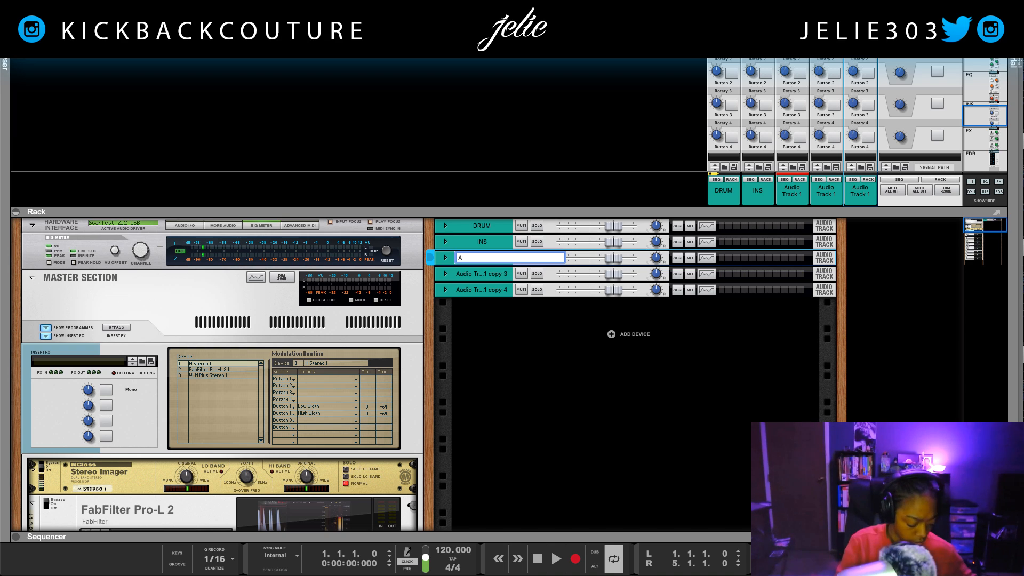
{"action": "key", "text": "Return"}
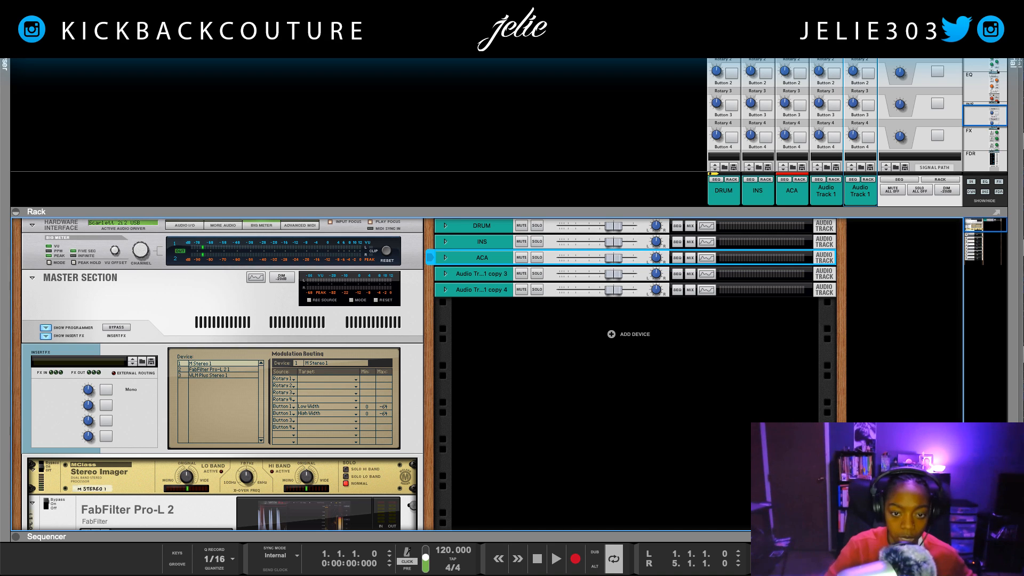
{"action": "double_click", "coordinate": [483, 278]}
{"action": "type", "text": "M"}
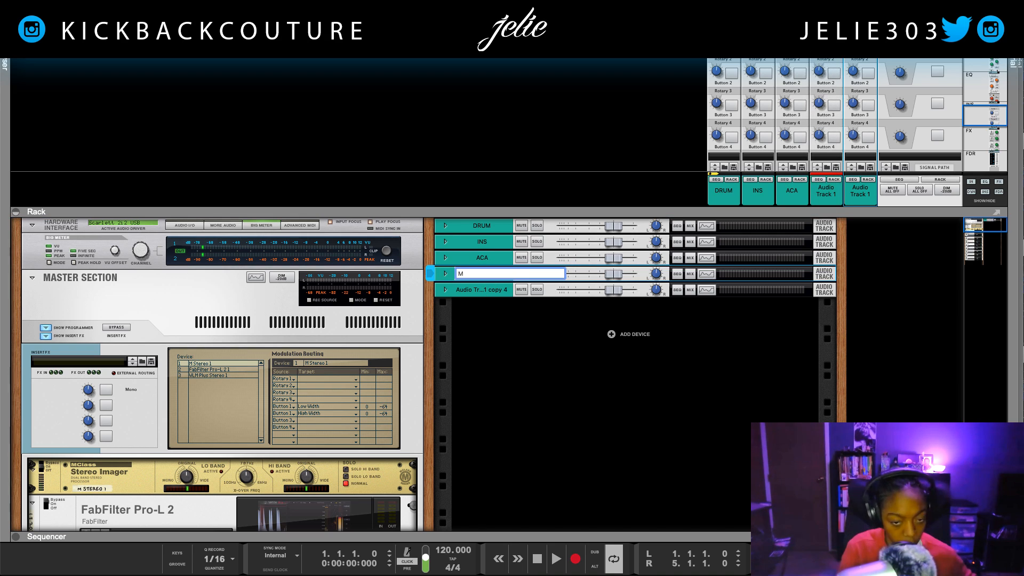
{"action": "type", "text": "IX"}
{"action": "key", "text": "Return"}
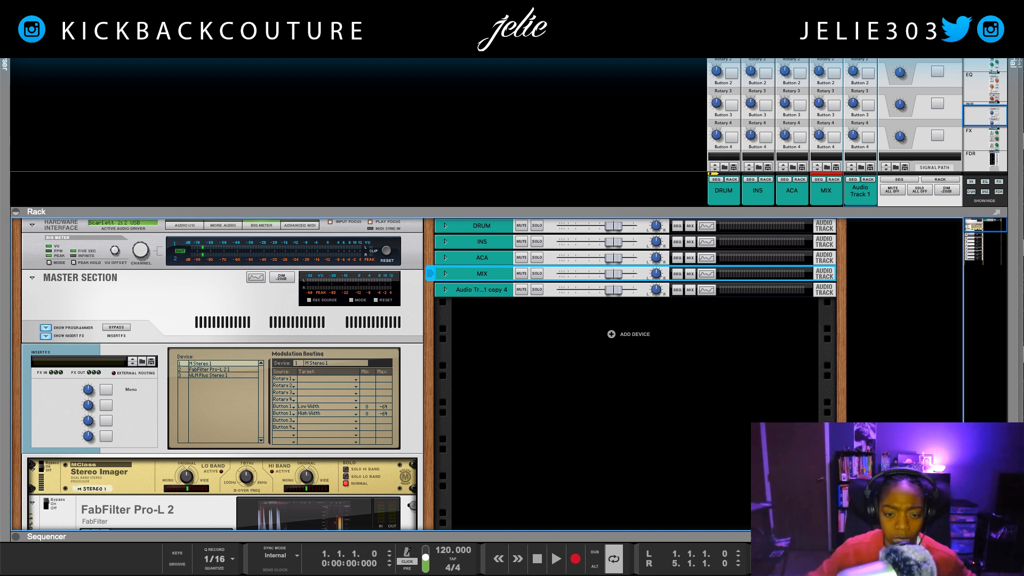
Step: Rename the fifth audio track as HOOK and move it above the MIX track in the rack
{"action": "double_click", "coordinate": [482, 290]}
{"action": "type", "text": "HOOK"}
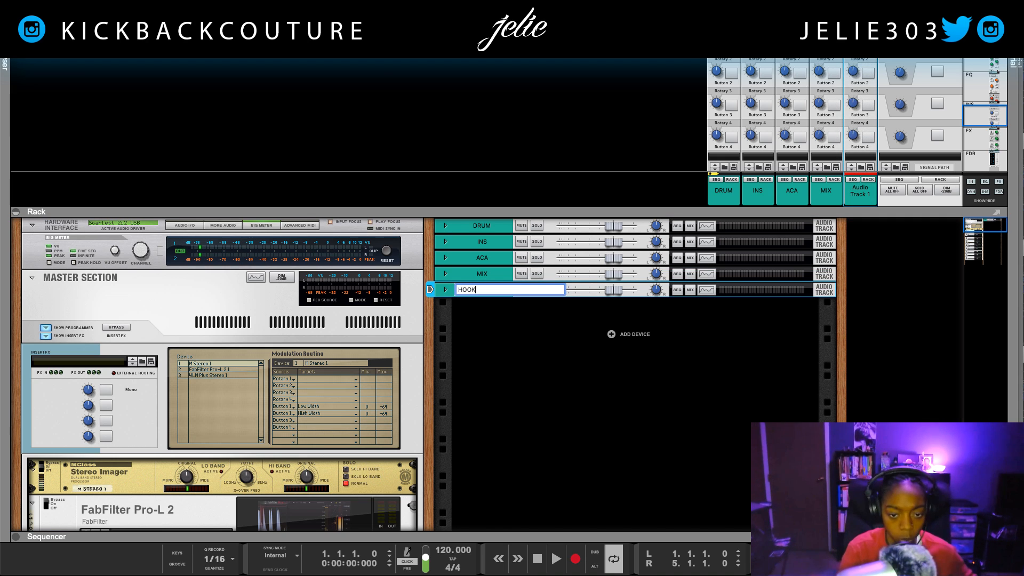
{"action": "key", "text": "Return"}
{"action": "left_click_drag", "start_coordinate": [482, 290], "coordinate": [486, 273]}
Step: Examine the Route to destinations for the DRUM to HOOK tracks together and for the HOOK track alone
{"action": "left_click", "coordinate": [493, 274], "text": "shift"}
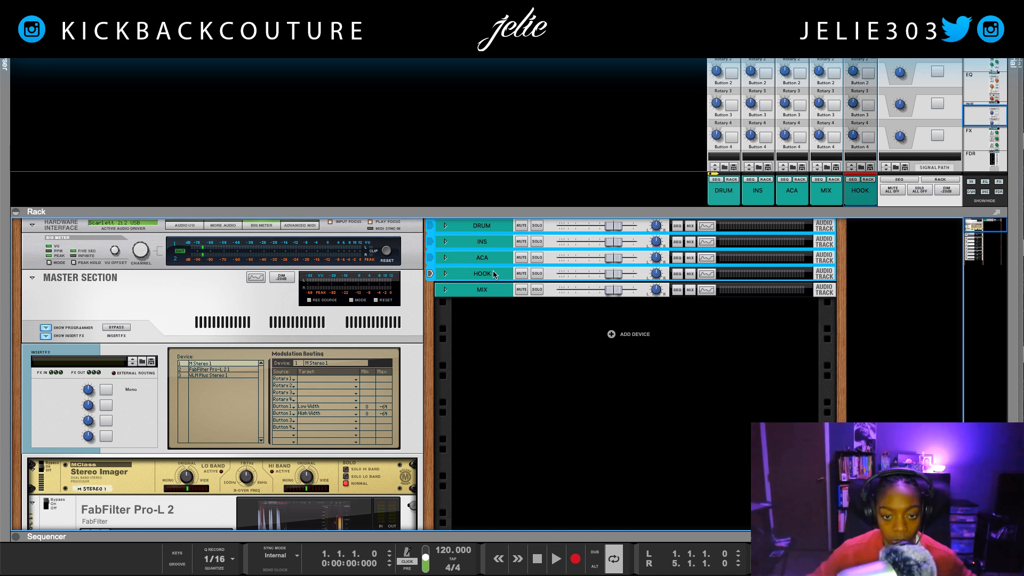
{"action": "right_click", "coordinate": [493, 275]}
{"action": "mouse_move", "coordinate": [542, 502]}
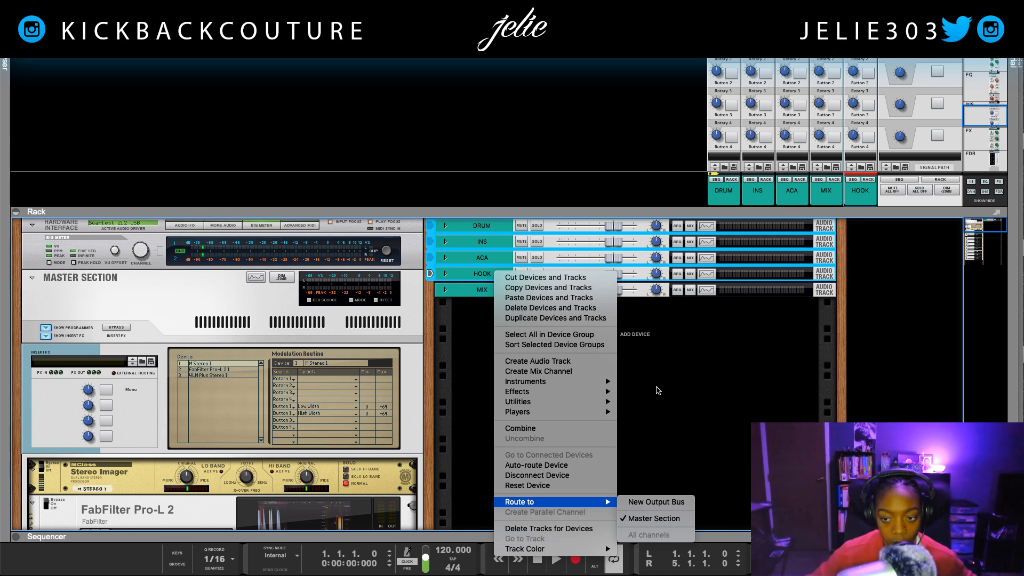
{"action": "left_click", "coordinate": [659, 390]}
{"action": "left_click", "coordinate": [549, 375]}
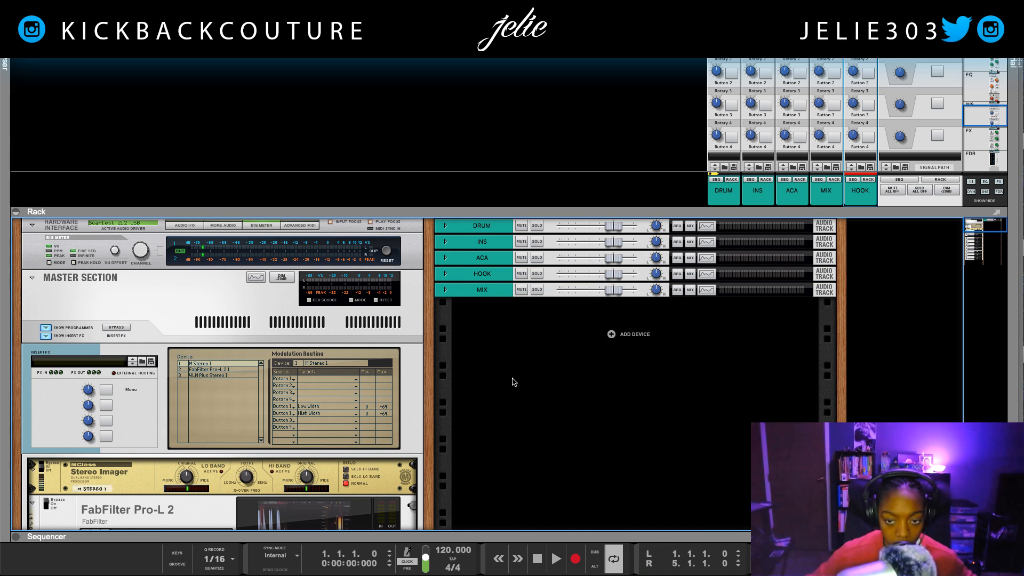
{"action": "scroll", "coordinate": [513, 376], "scroll_direction": "down", "scroll_amount": 1}
{"action": "scroll", "coordinate": [500, 305], "scroll_direction": "down", "scroll_amount": 1}
{"action": "right_click", "coordinate": [481, 286]}
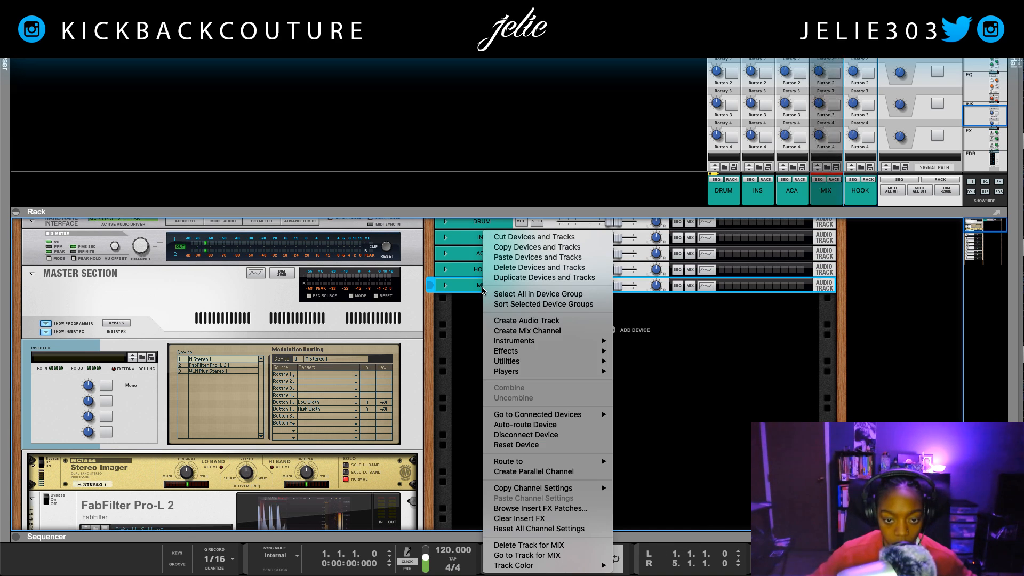
{"action": "left_click", "coordinate": [469, 270]}
{"action": "right_click", "coordinate": [467, 269]}
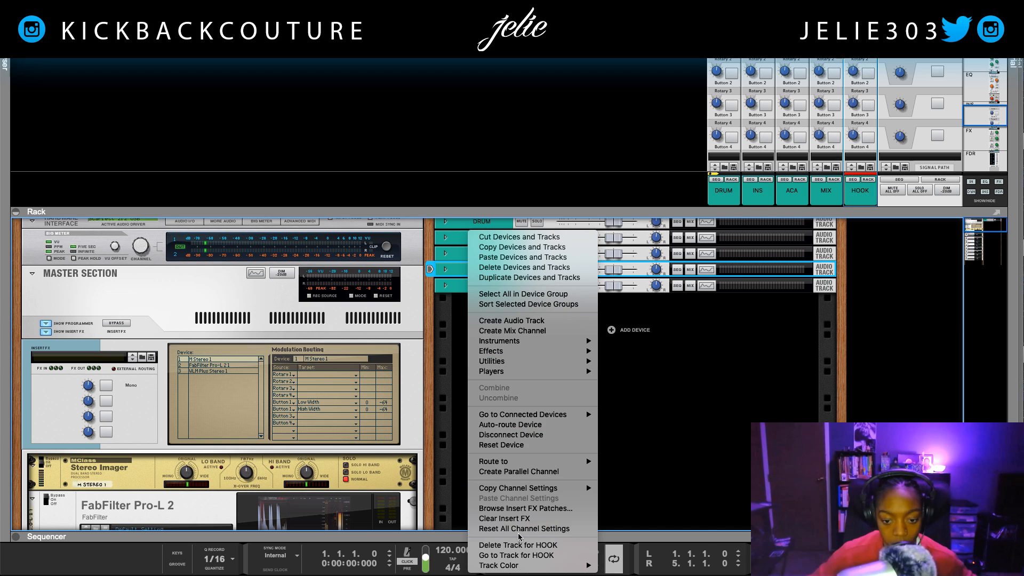
{"action": "mouse_move", "coordinate": [515, 463]}
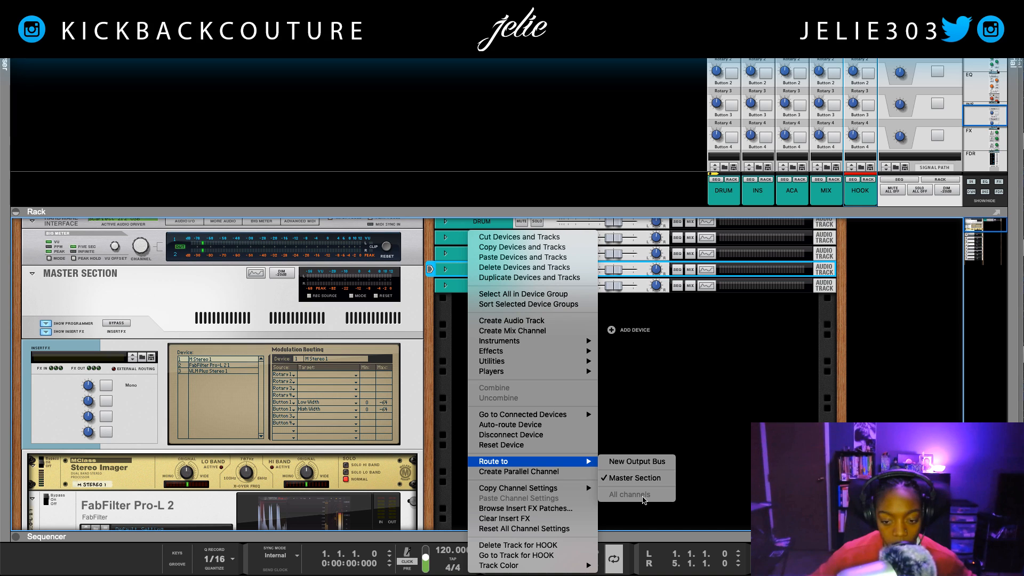
{"action": "left_click", "coordinate": [617, 395]}
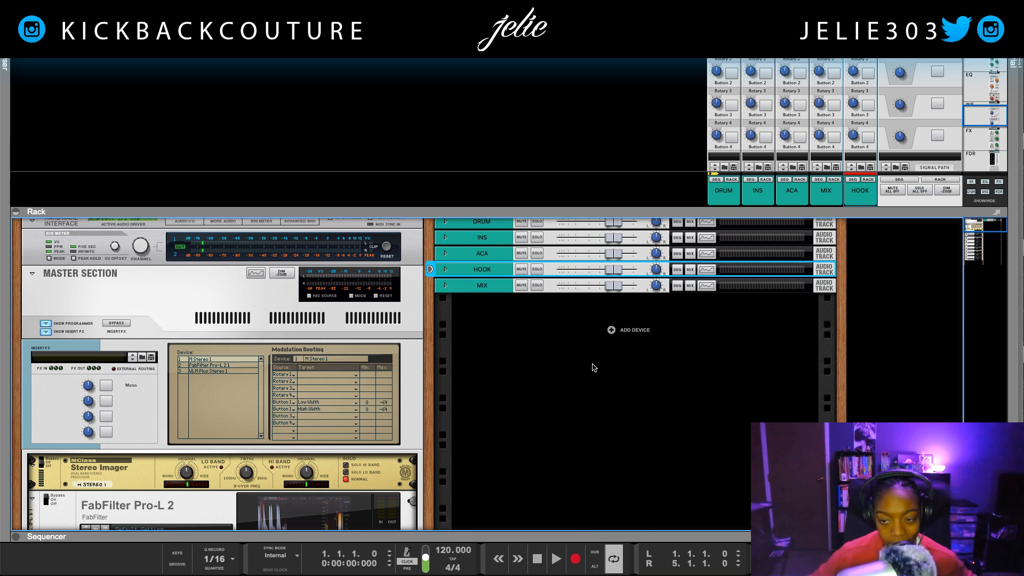
Step: Delete the MIX audio track from the rack
{"action": "scroll", "coordinate": [560, 331], "scroll_direction": "up", "scroll_amount": 1}
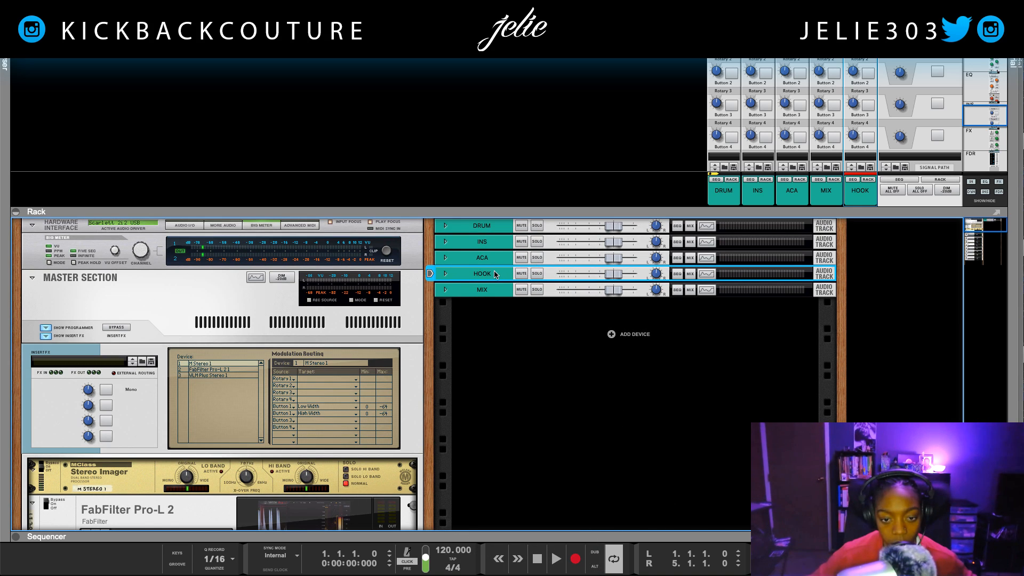
{"action": "left_click", "coordinate": [490, 308]}
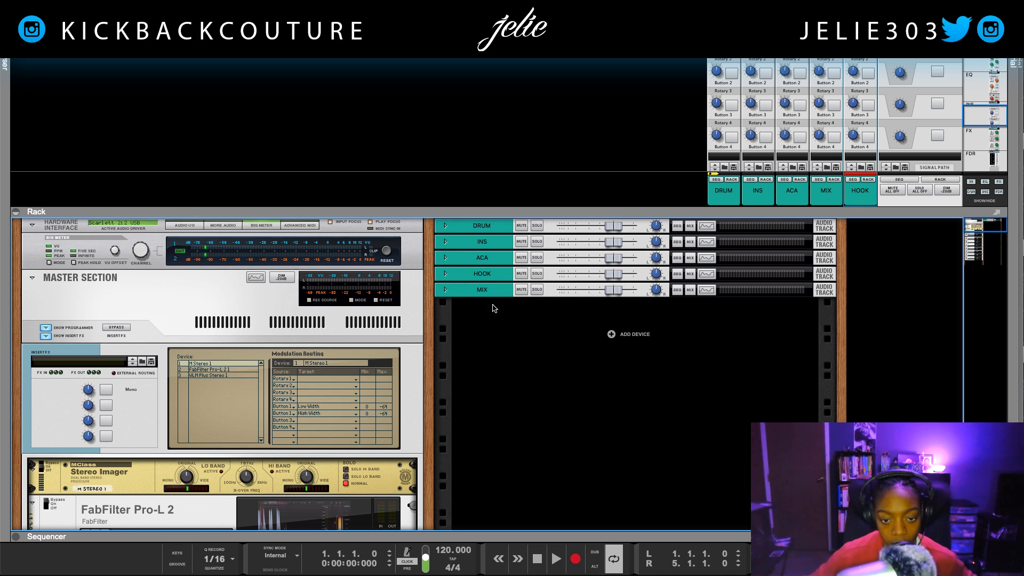
{"action": "left_click", "coordinate": [491, 287]}
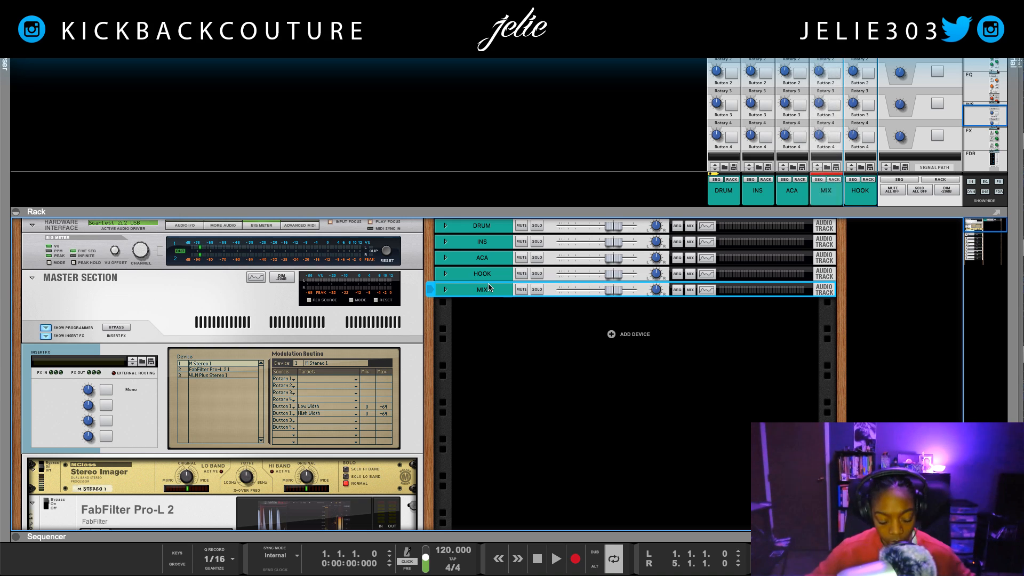
{"action": "left_click", "coordinate": [496, 349]}
{"action": "left_click", "coordinate": [488, 292]}
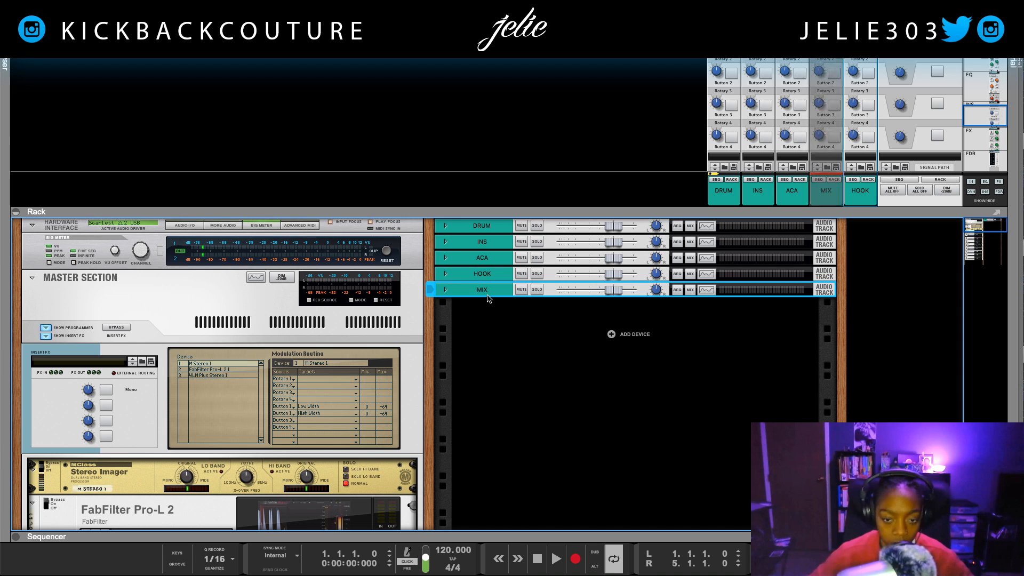
{"action": "key", "text": "Delete"}
Step: Route the HOOK audio track to a new output bus
{"action": "right_click", "coordinate": [600, 311]}
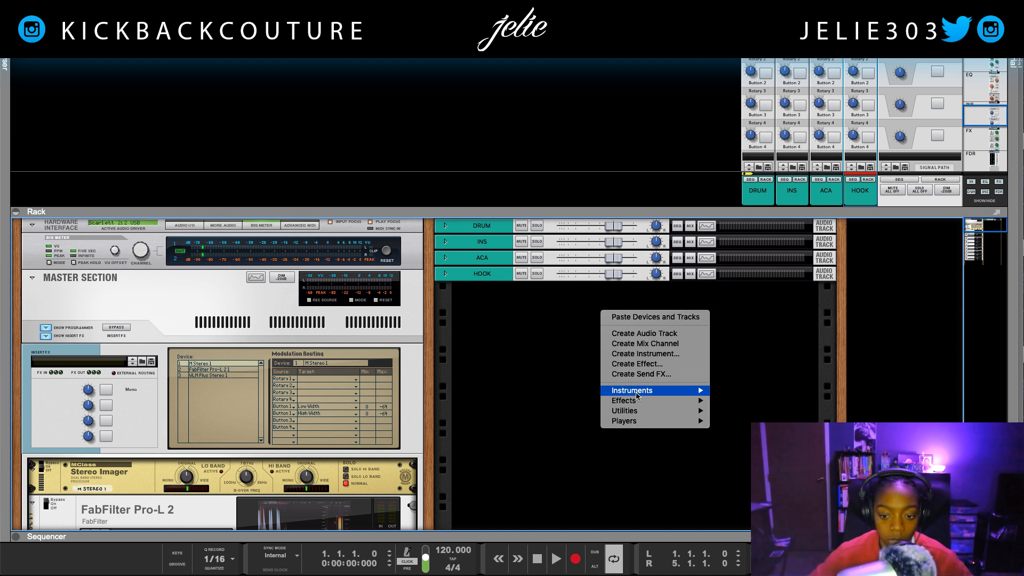
{"action": "left_click", "coordinate": [543, 357]}
{"action": "right_click", "coordinate": [489, 277]}
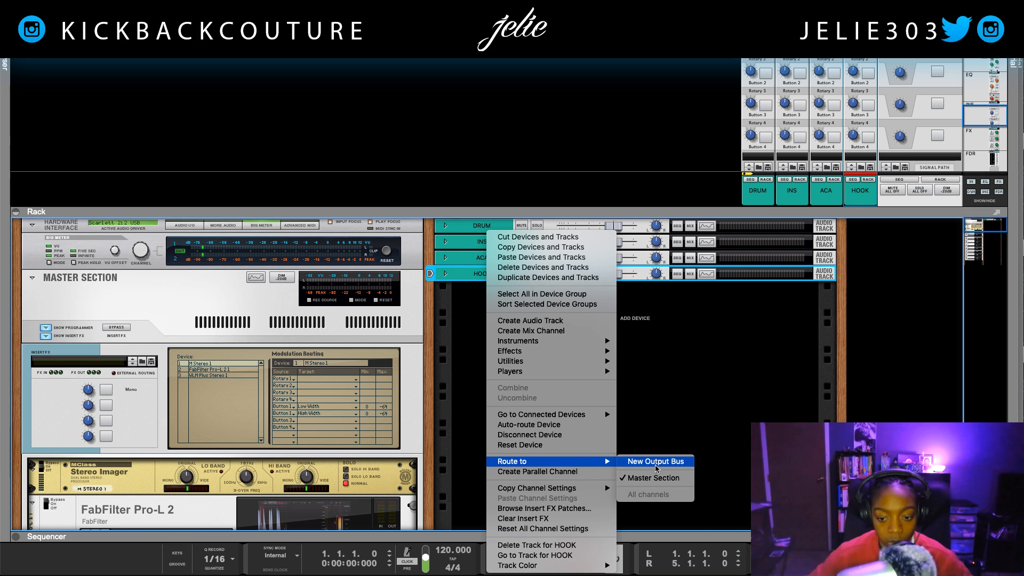
{"action": "left_click", "coordinate": [648, 461]}
Step: Delete the new bus from the rack and undo back to before the MIX track was deleted
{"action": "left_click", "coordinate": [502, 298]}
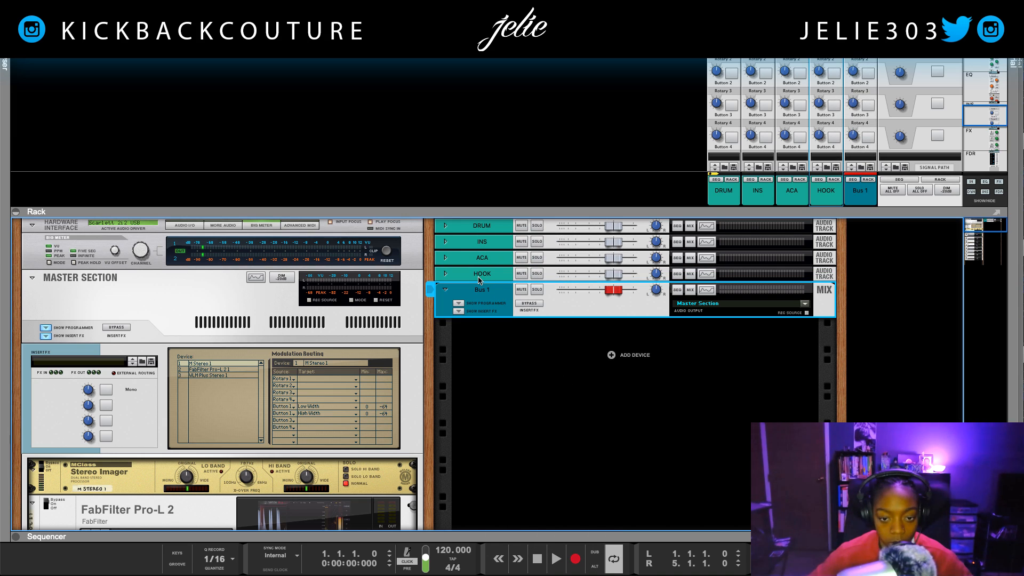
{"action": "key", "text": "Delete"}
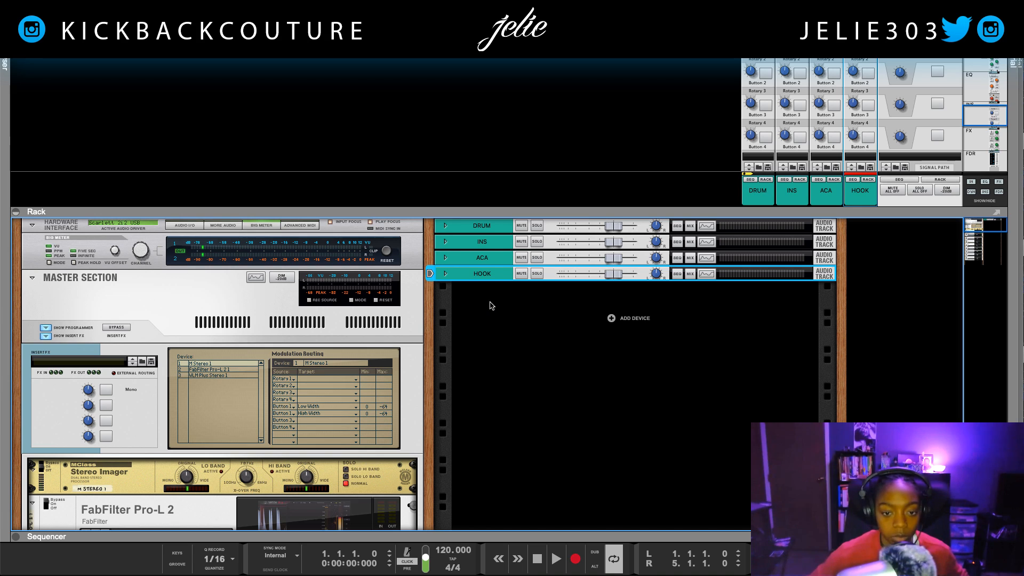
{"action": "key", "text": "super+z"}
{"action": "left_click", "coordinate": [480, 327]}
Step: Expand the DRUM audio track and examine its audio output destinations
{"action": "left_click", "coordinate": [446, 225]}
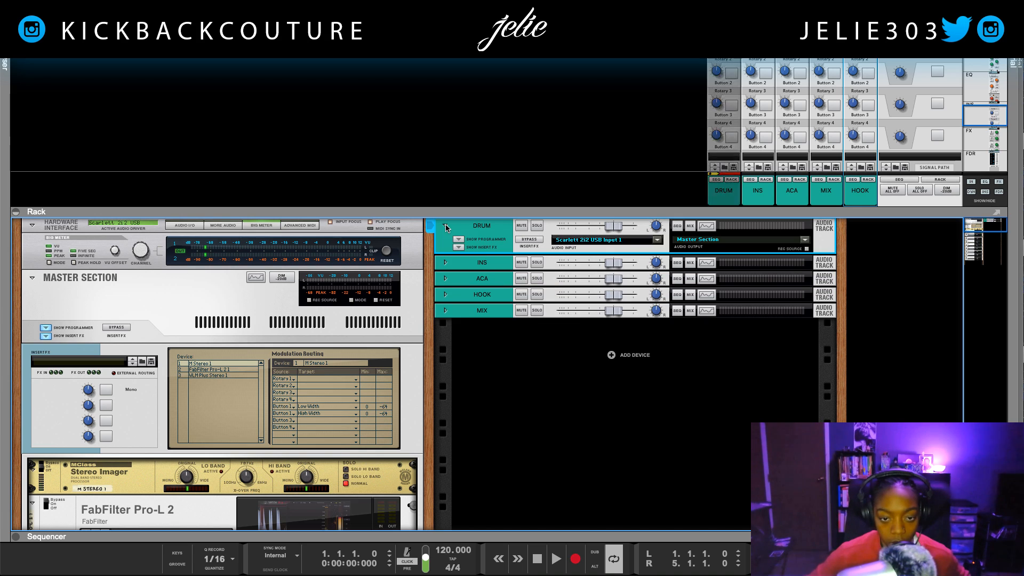
{"action": "left_click", "coordinate": [684, 240]}
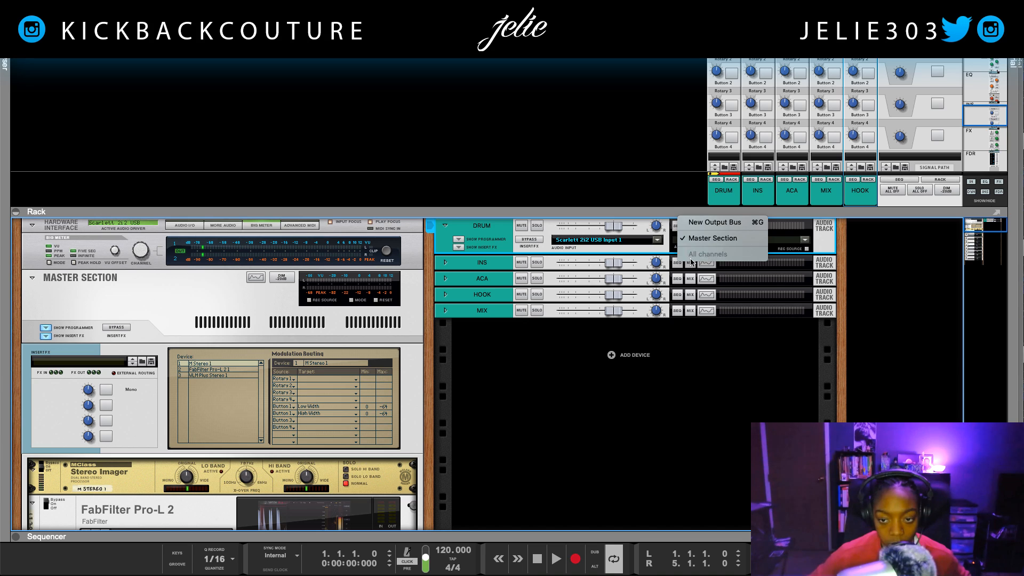
{"action": "left_click", "coordinate": [541, 359]}
Step: Cut all five audio tracks, DRUM through MIX, from the rack
{"action": "left_click", "coordinate": [488, 315]}
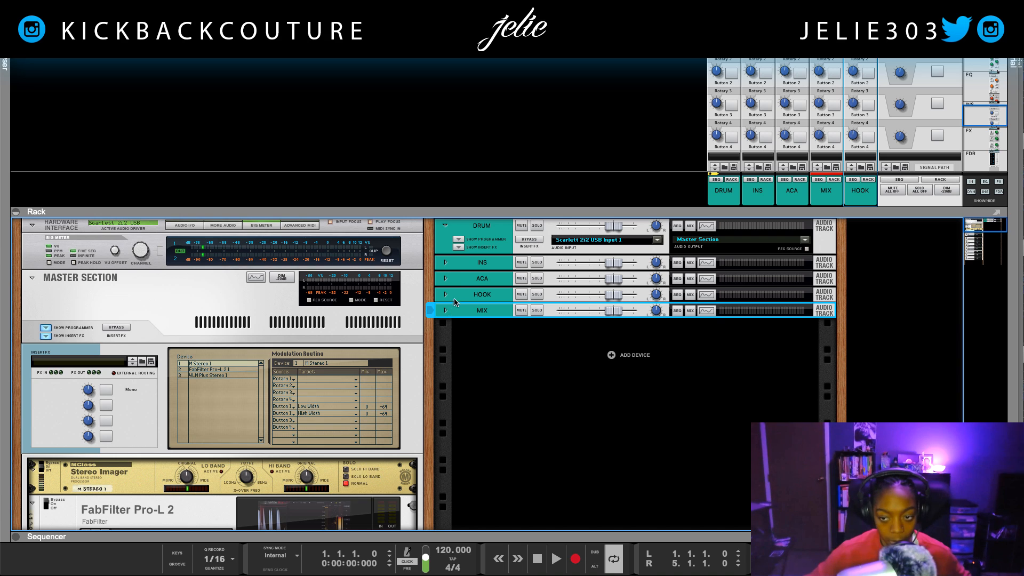
{"action": "left_click", "coordinate": [489, 235]}
{"action": "left_click", "coordinate": [489, 315], "text": "shift"}
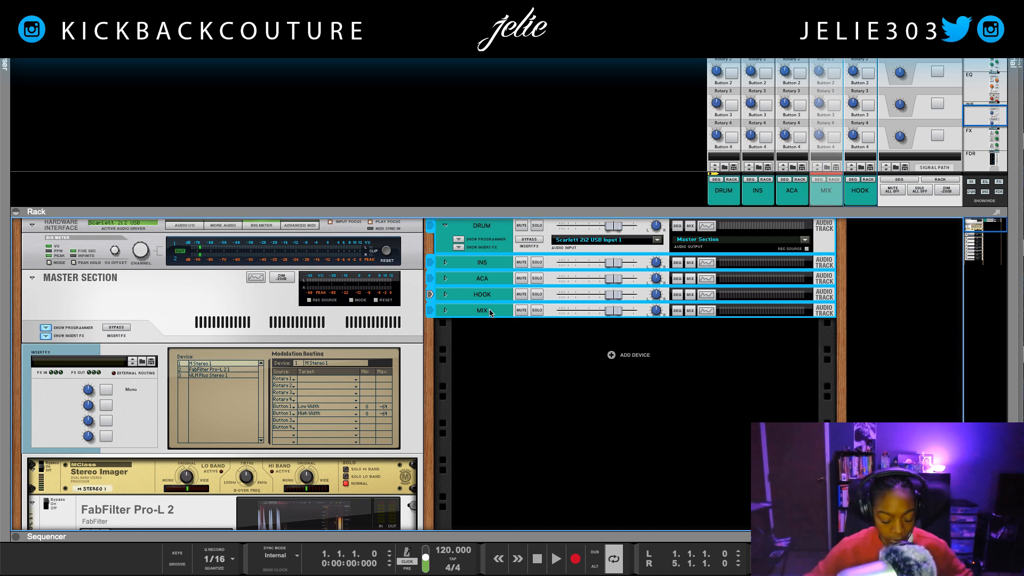
{"action": "key", "text": "super+x"}
Step: Create a mix channel in the empty rack column and duplicate it four times
{"action": "right_click", "coordinate": [607, 253]}
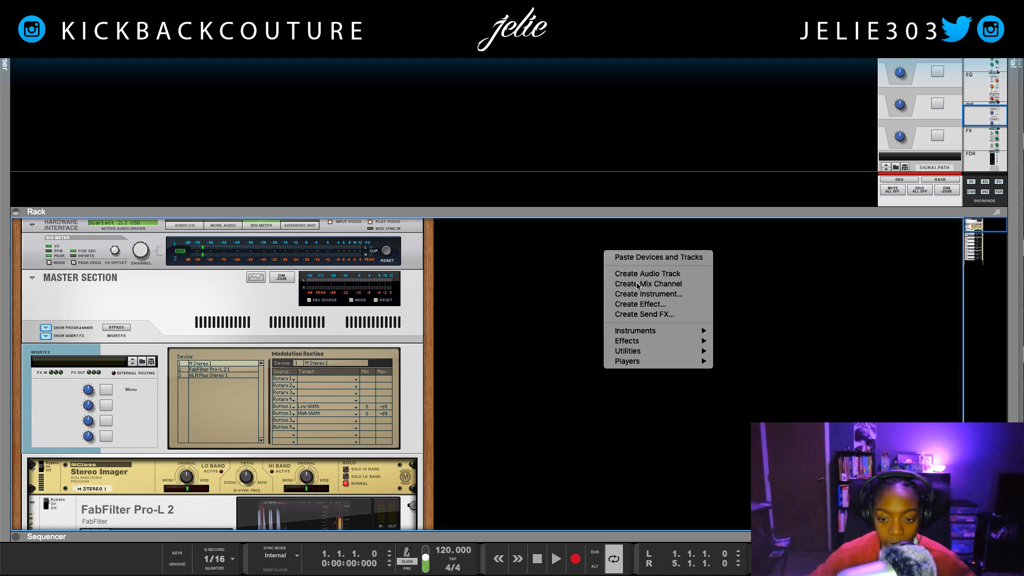
{"action": "left_click", "coordinate": [614, 284]}
{"action": "key", "text": "super+d"}
{"action": "key", "text": "super+d"}
{"action": "key", "text": "super+d"}
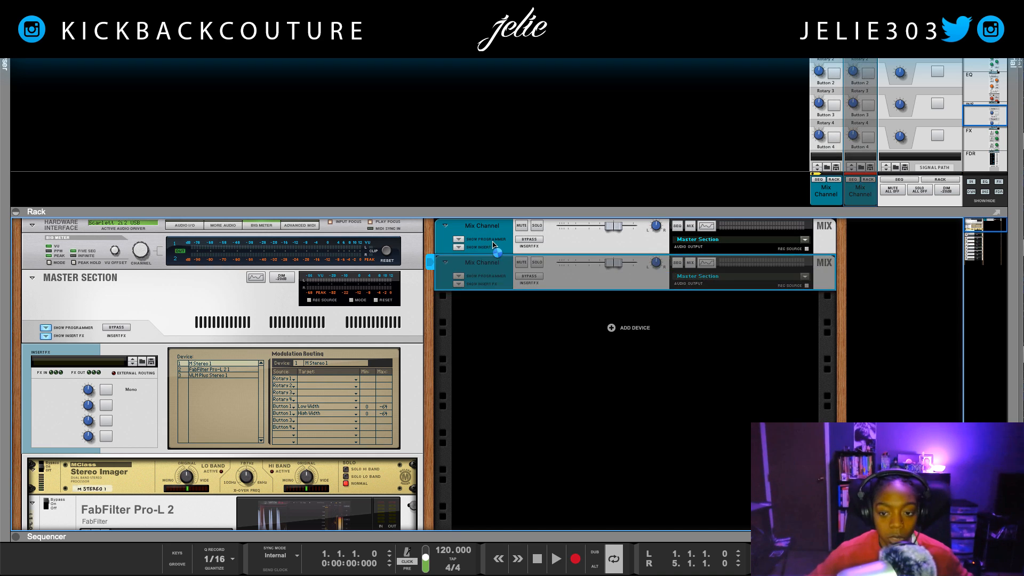
{"action": "key", "text": "super+d"}
Step: Rename the first mix channel as DRUM and the second as INST
{"action": "double_click", "coordinate": [483, 226]}
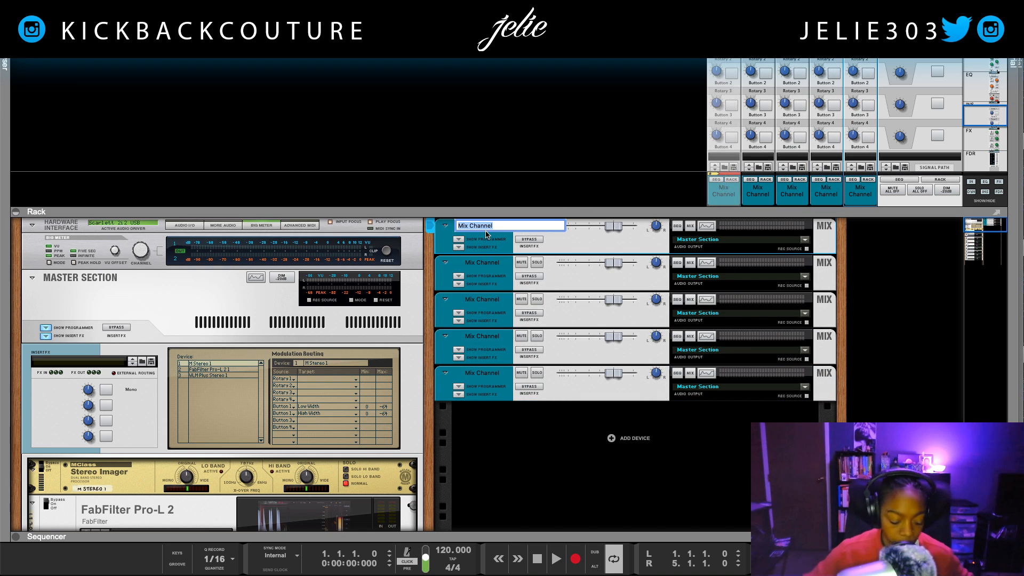
{"action": "type", "text": "Dr"}
{"action": "key", "text": "BackSpace"}
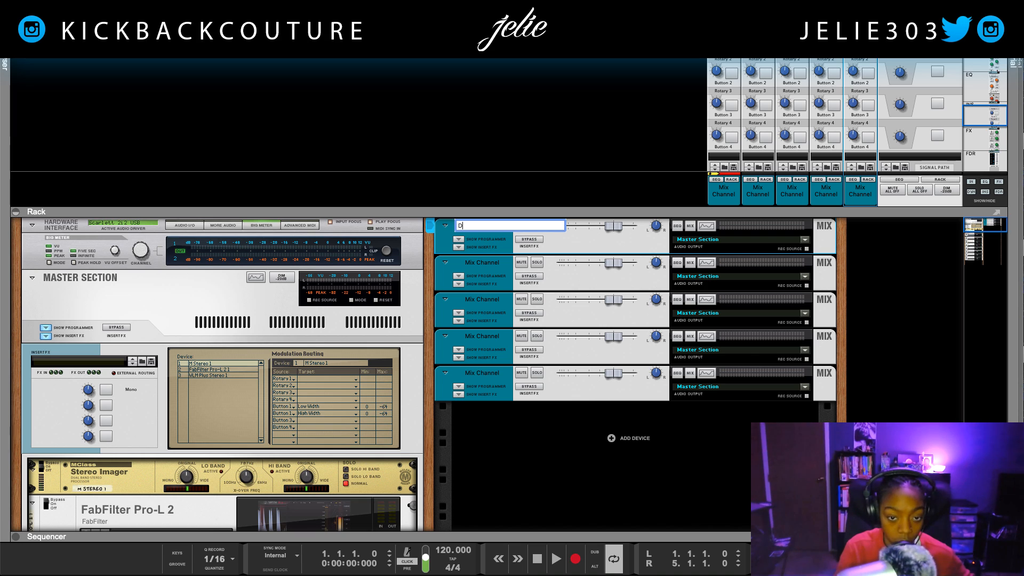
{"action": "type", "text": "RUM"}
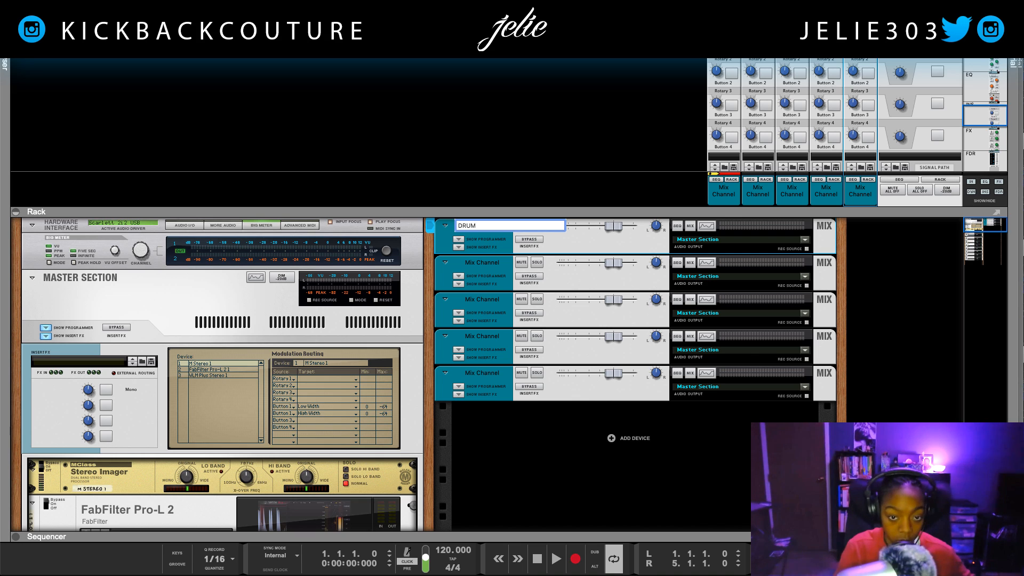
{"action": "key", "text": "Return"}
{"action": "left_click", "coordinate": [494, 260]}
{"action": "double_click", "coordinate": [494, 261]}
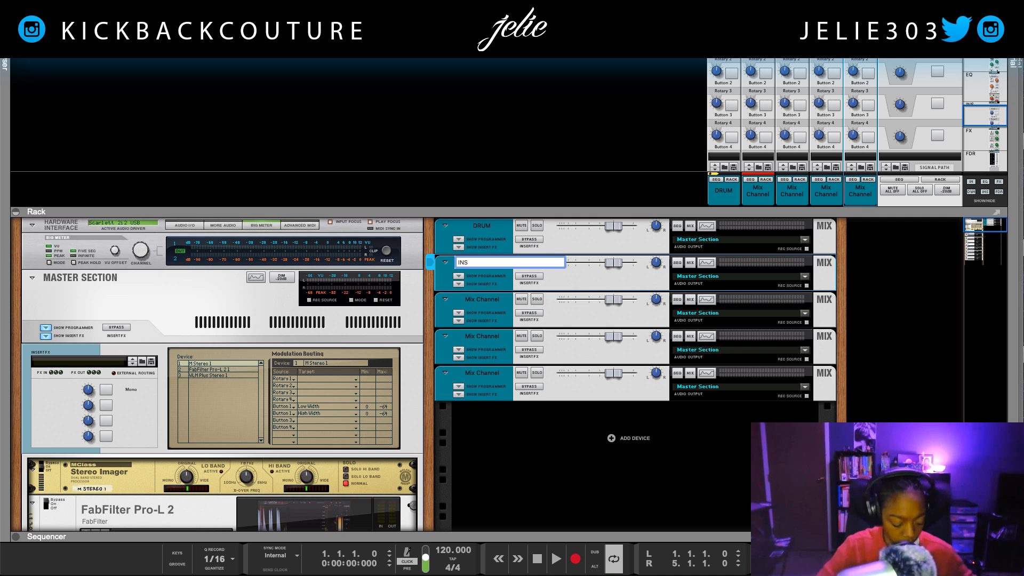
{"action": "key", "text": "Return"}
Step: Rename the third mix channel as ACA and the fourth as HOOK
{"action": "double_click", "coordinate": [503, 302]}
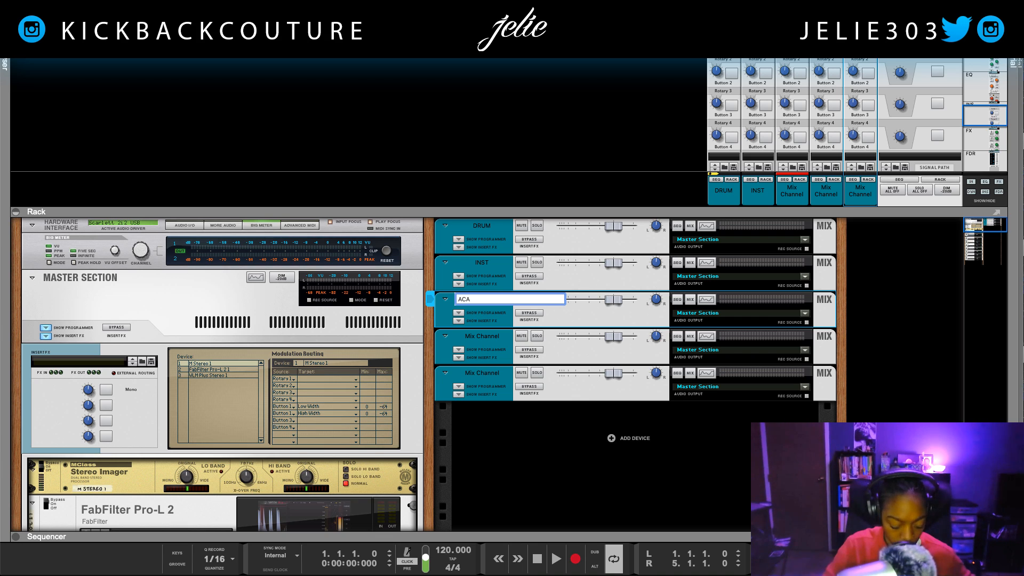
{"action": "key", "text": "Return"}
{"action": "double_click", "coordinate": [481, 336]}
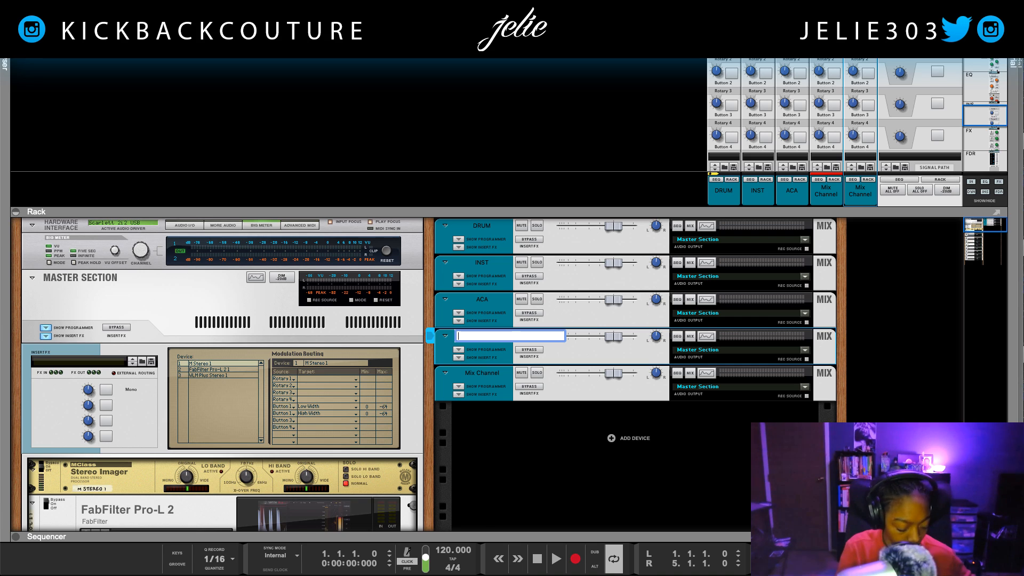
{"action": "type", "text": "HOOK"}
{"action": "key", "text": "Return"}
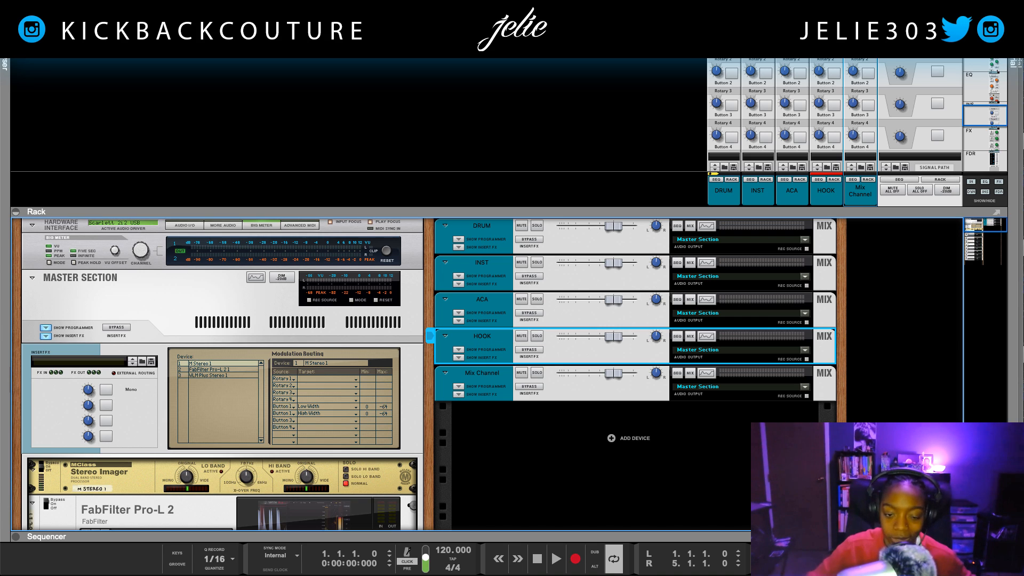
Step: Rename the fifth mix channel as MIX
{"action": "double_click", "coordinate": [482, 373]}
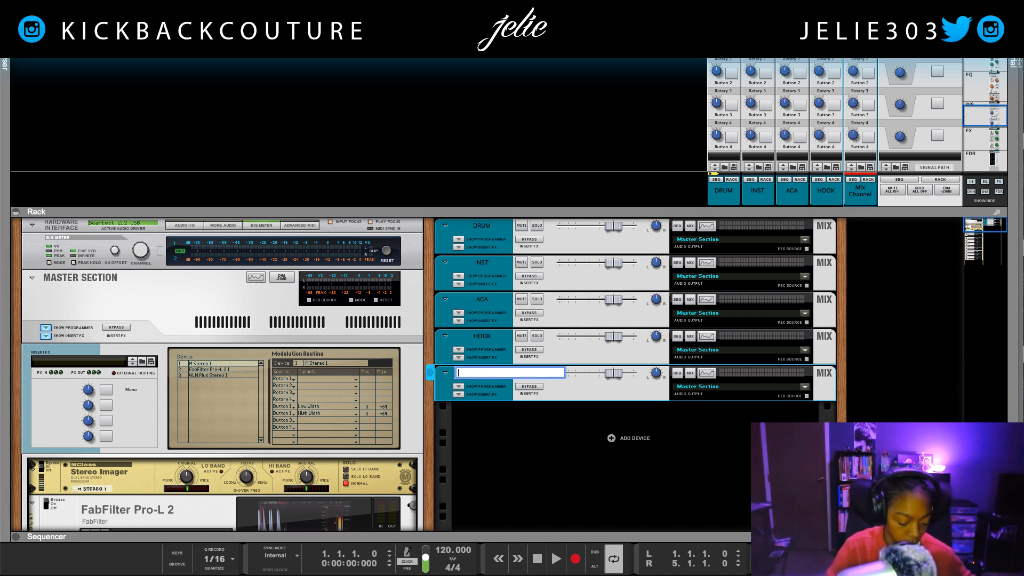
{"action": "type", "text": "MIX"}
{"action": "key", "text": "Return"}
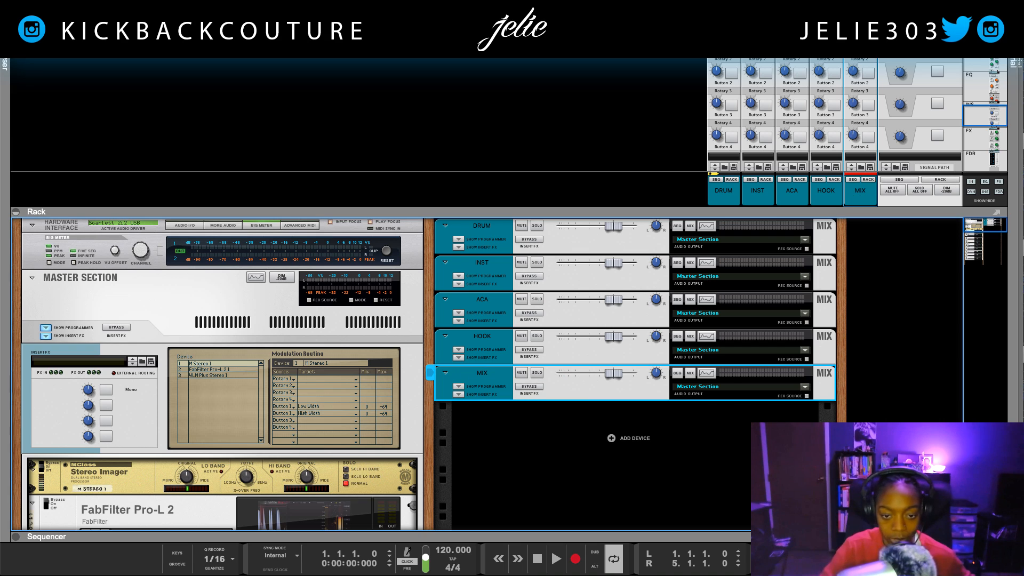
Step: Route the DRUM, INST, ACA and HOOK mix channels together to the MIX channel
{"action": "left_click", "coordinate": [504, 243]}
{"action": "left_click", "coordinate": [493, 352], "text": "shift"}
{"action": "right_click", "coordinate": [493, 353]}
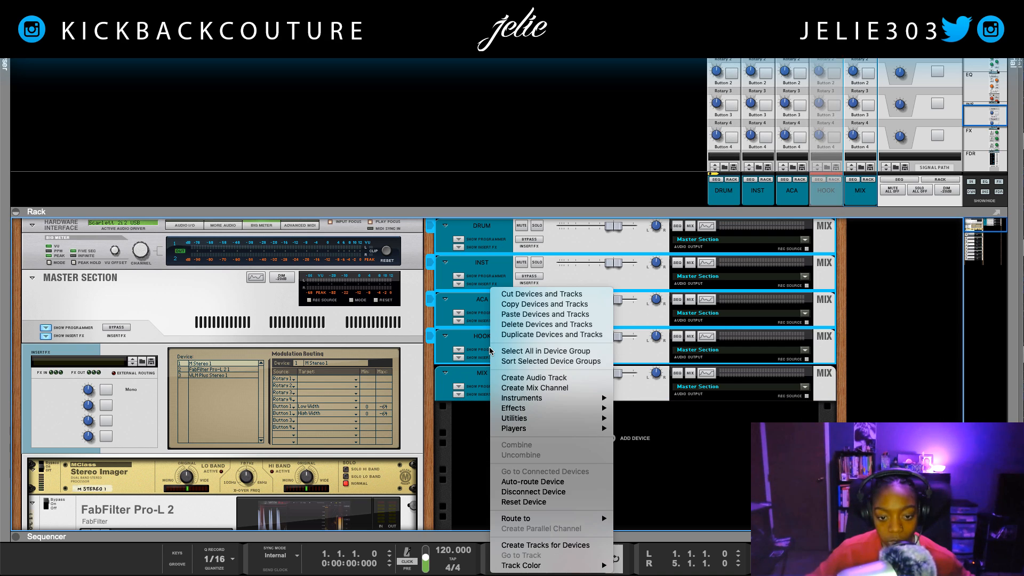
{"action": "mouse_move", "coordinate": [534, 521]}
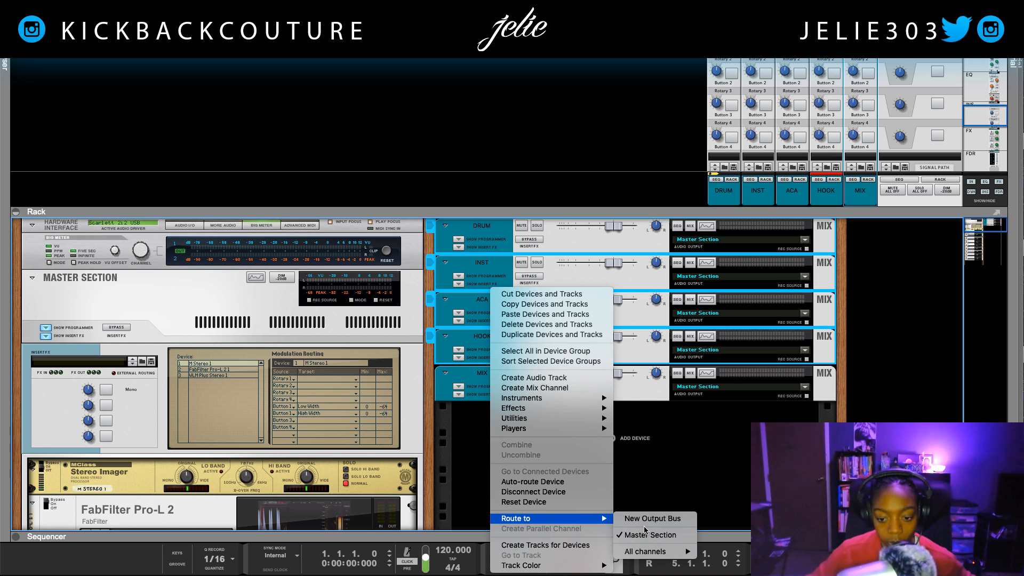
{"action": "left_click", "coordinate": [715, 554]}
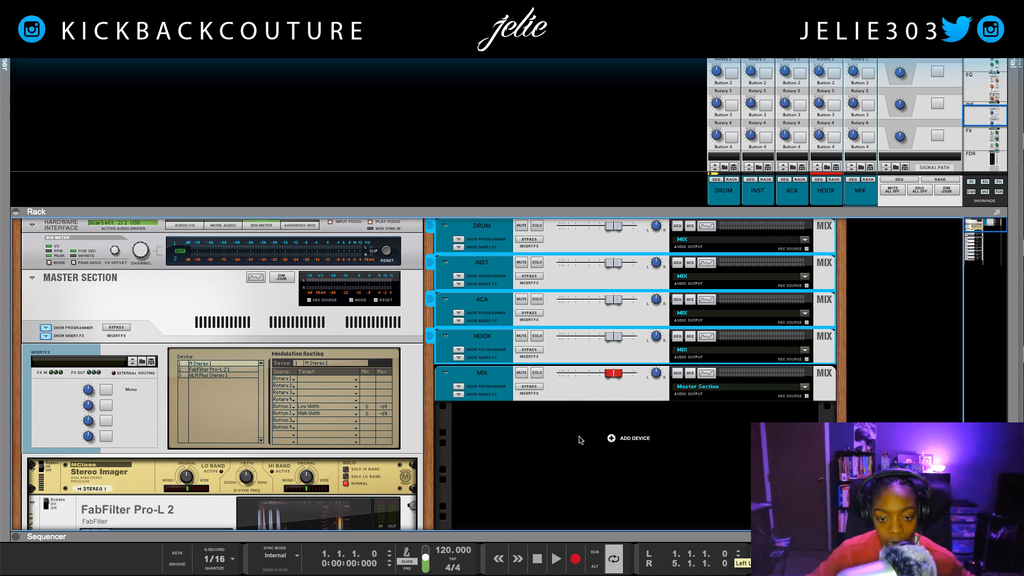
{"action": "left_click", "coordinate": [478, 392]}
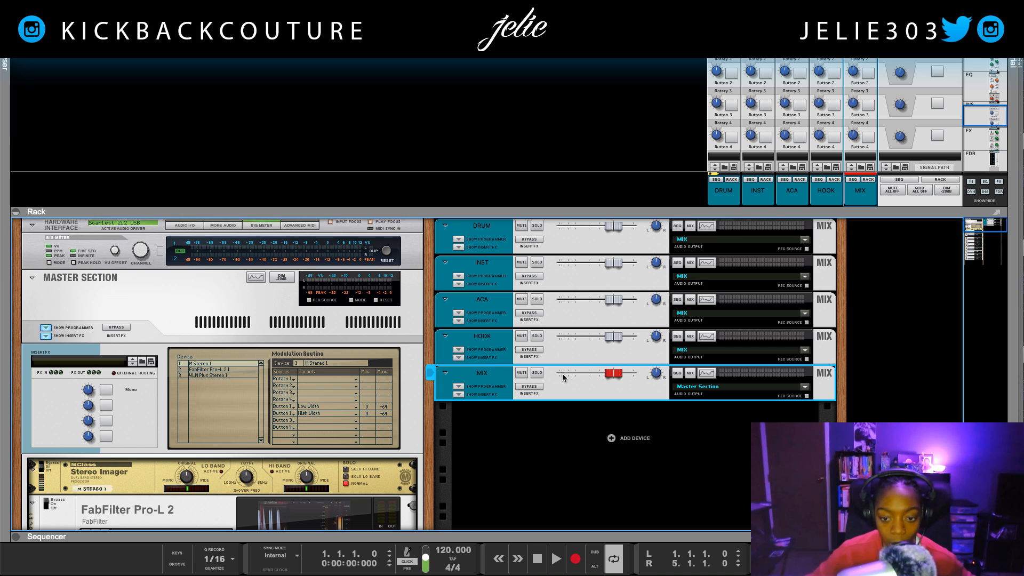
{"action": "left_click", "coordinate": [519, 445]}
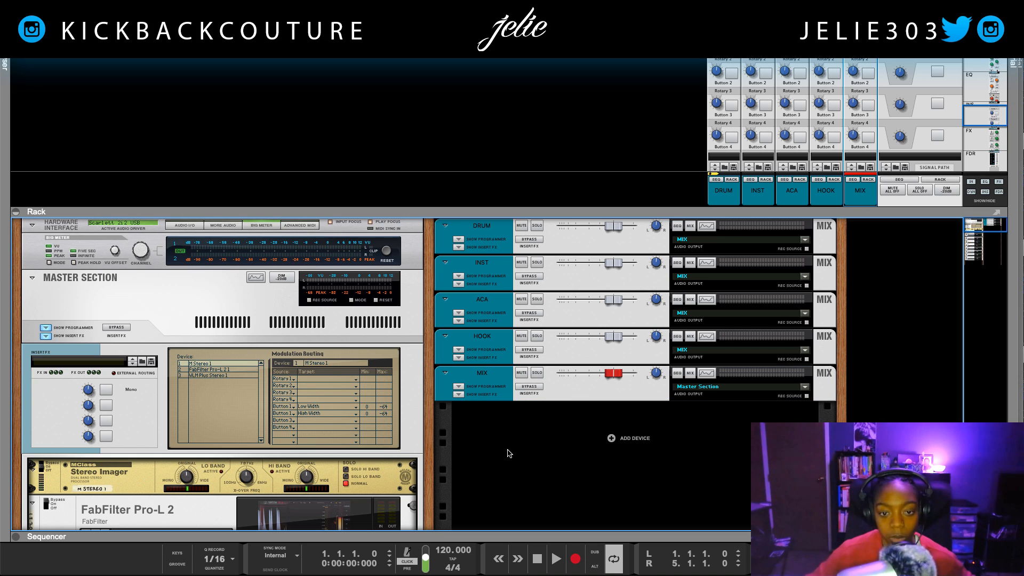
{"action": "left_click", "coordinate": [497, 232]}
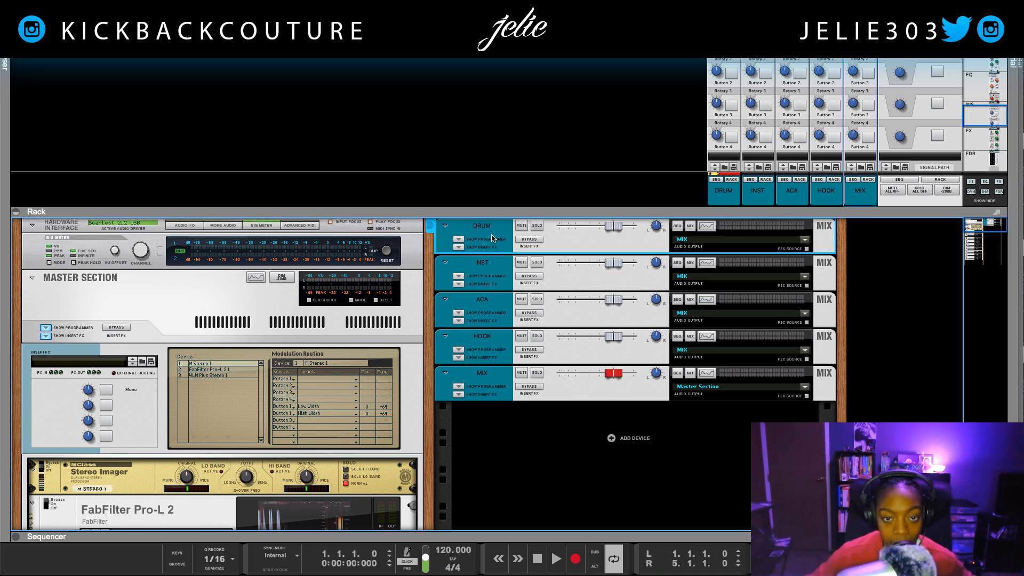
{"action": "left_click", "coordinate": [506, 454]}
{"action": "left_click", "coordinate": [498, 236]}
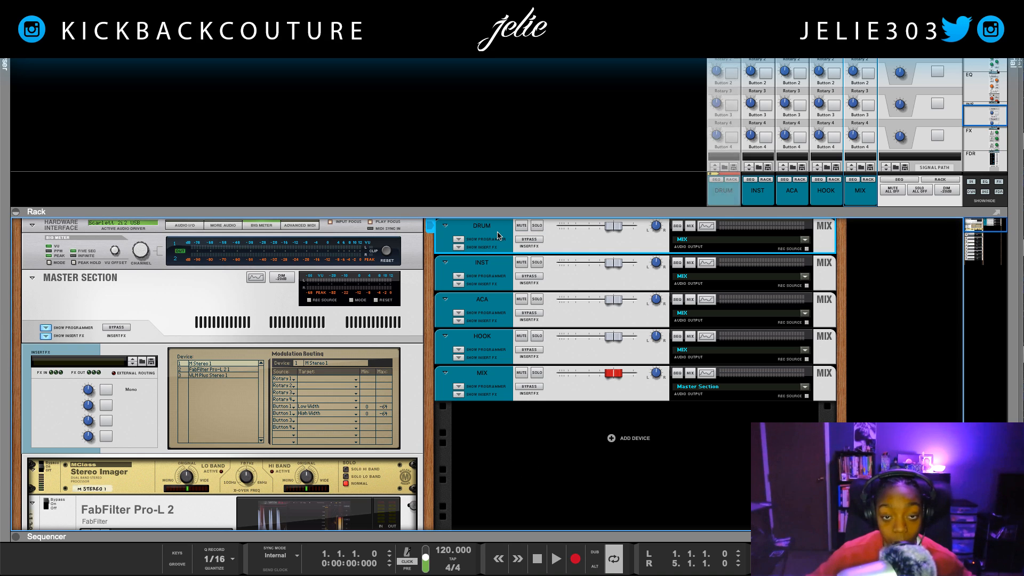
{"action": "left_click", "coordinate": [486, 468]}
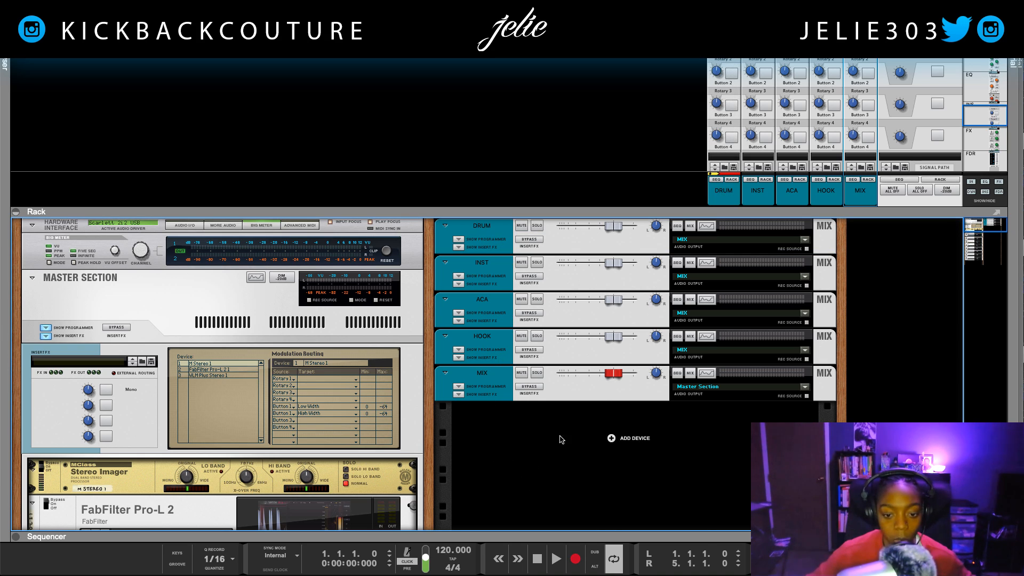
Step: Create an audio track in the rack and duplicate it seven times
{"action": "right_click", "coordinate": [598, 439]}
{"action": "left_click", "coordinate": [616, 464]}
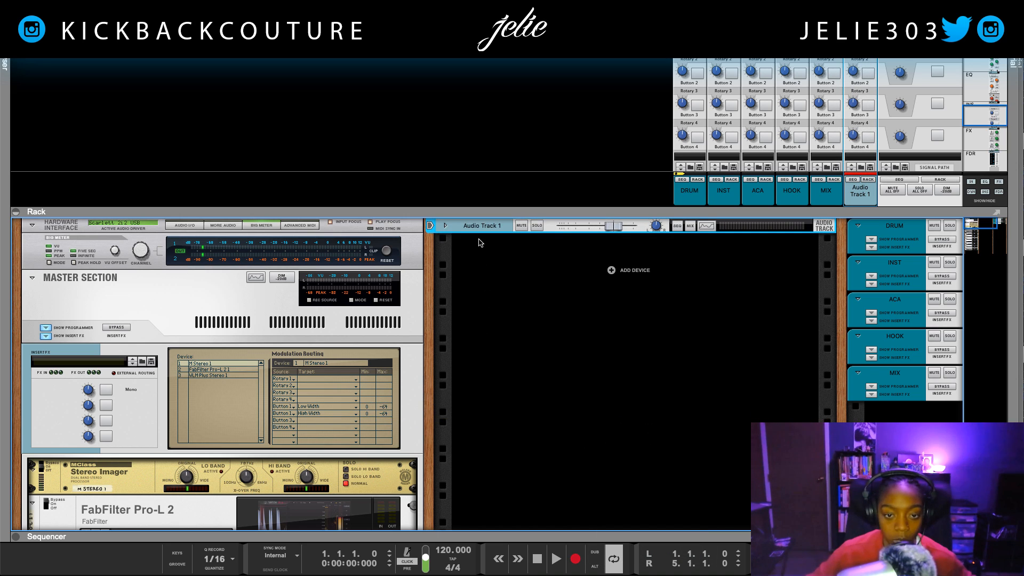
{"action": "key", "text": "ctrl+d"}
{"action": "key", "text": "ctrl+d"}
{"action": "key", "text": "ctrl+d"}
{"action": "key", "text": "ctrl+d"}
{"action": "key", "text": "ctrl+d"}
{"action": "key", "text": "ctrl+d"}
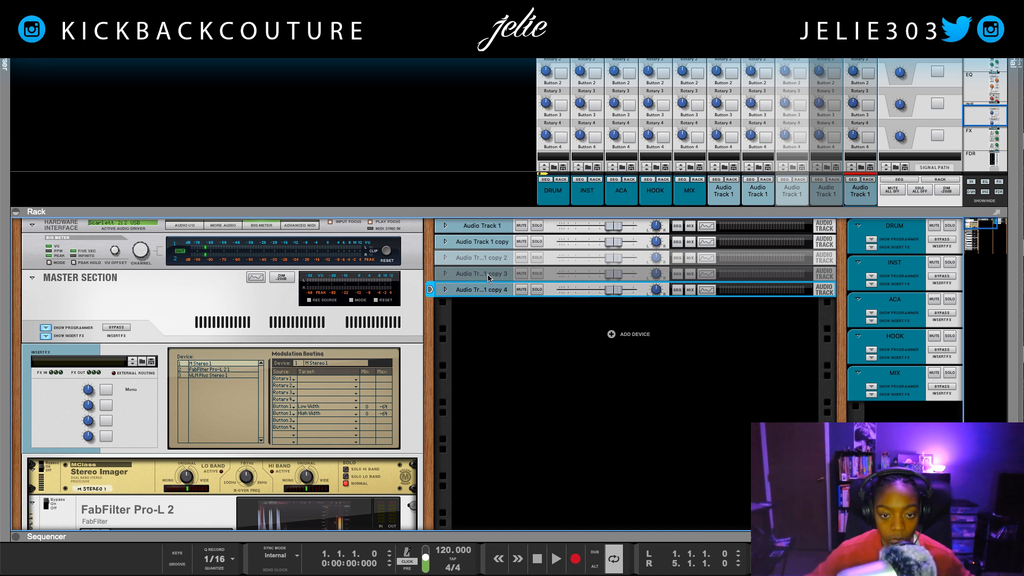
{"action": "key", "text": "ctrl+d"}
Step: Rename the first audio track as Kick and the second as Snare
{"action": "double_click", "coordinate": [484, 226]}
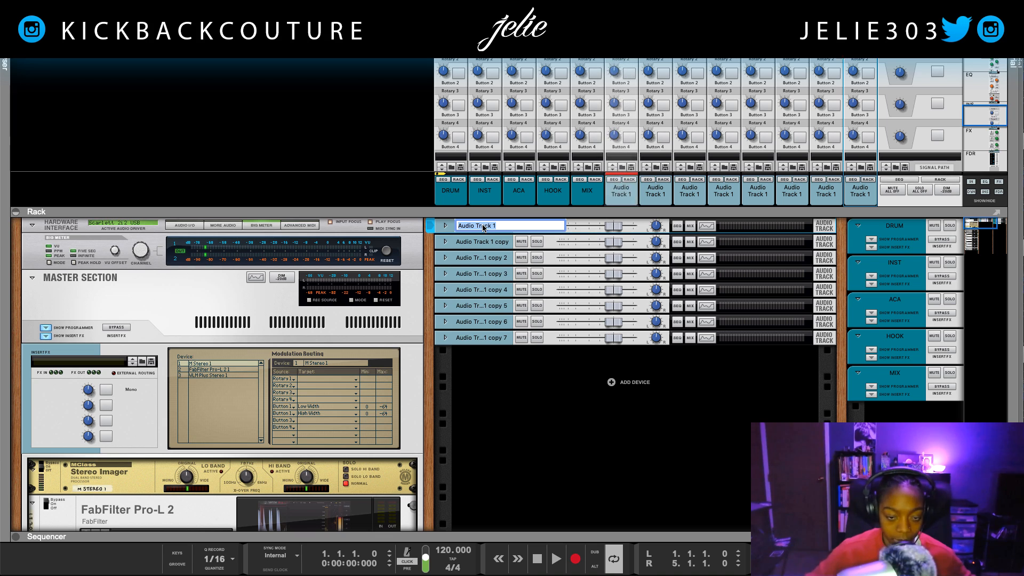
{"action": "type", "text": "Kick"}
{"action": "key", "text": "Return"}
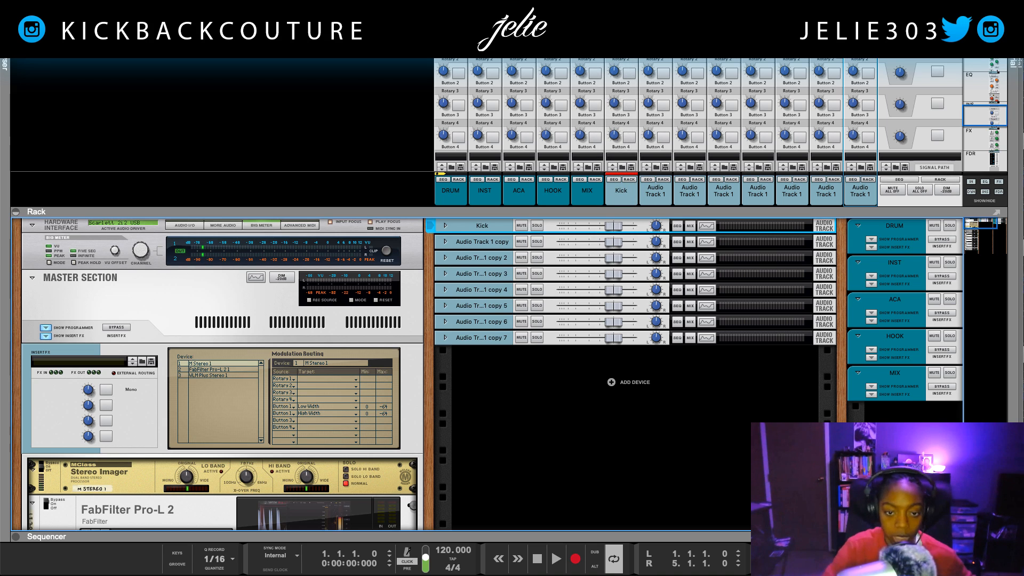
{"action": "double_click", "coordinate": [487, 242]}
{"action": "type", "text": "Snare"}
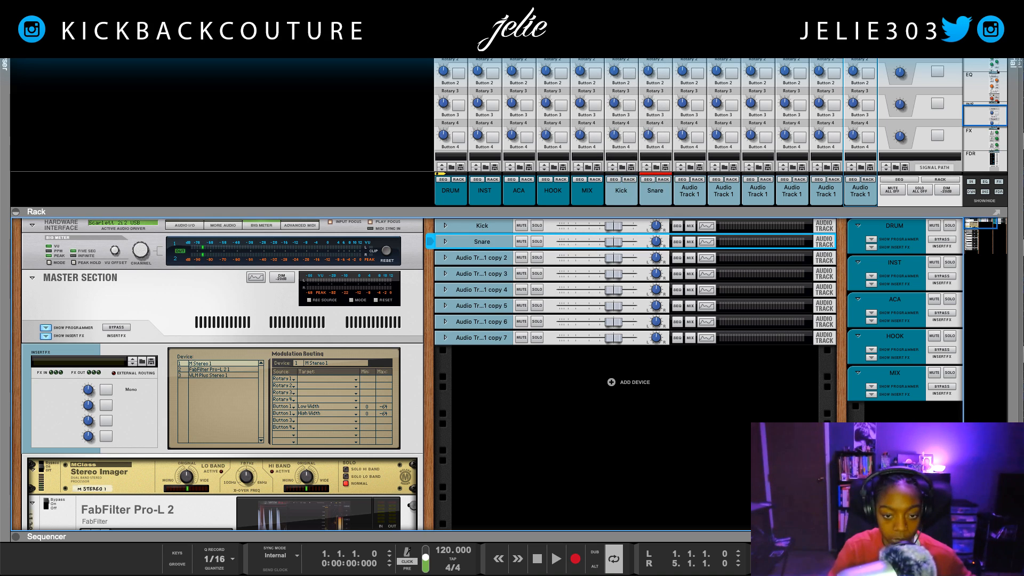
{"action": "key", "text": "Return"}
Step: Rename the third audio track as Hi Hat and the fourth as Snare 2
{"action": "left_click", "coordinate": [490, 261]}
{"action": "double_click", "coordinate": [489, 260]}
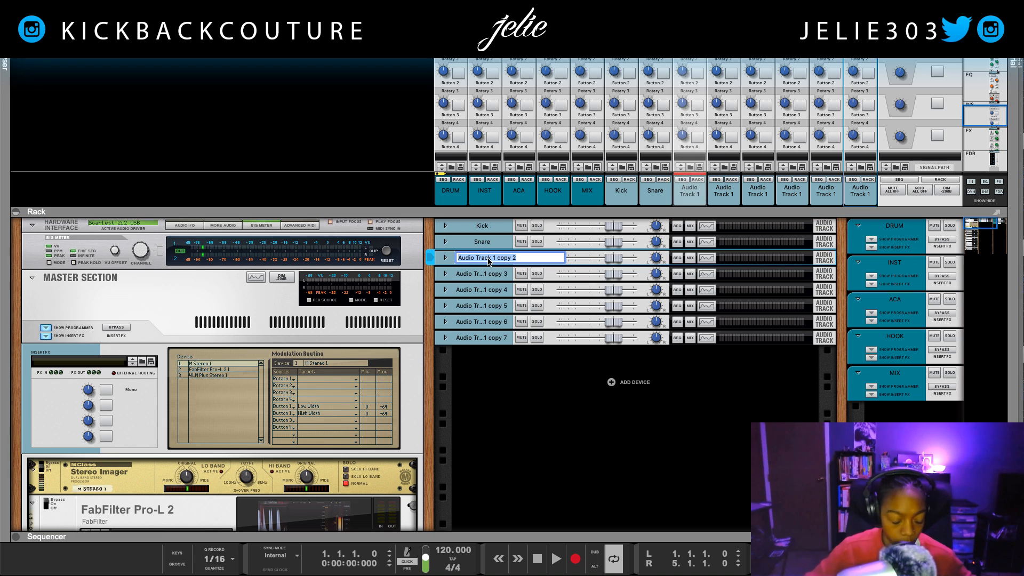
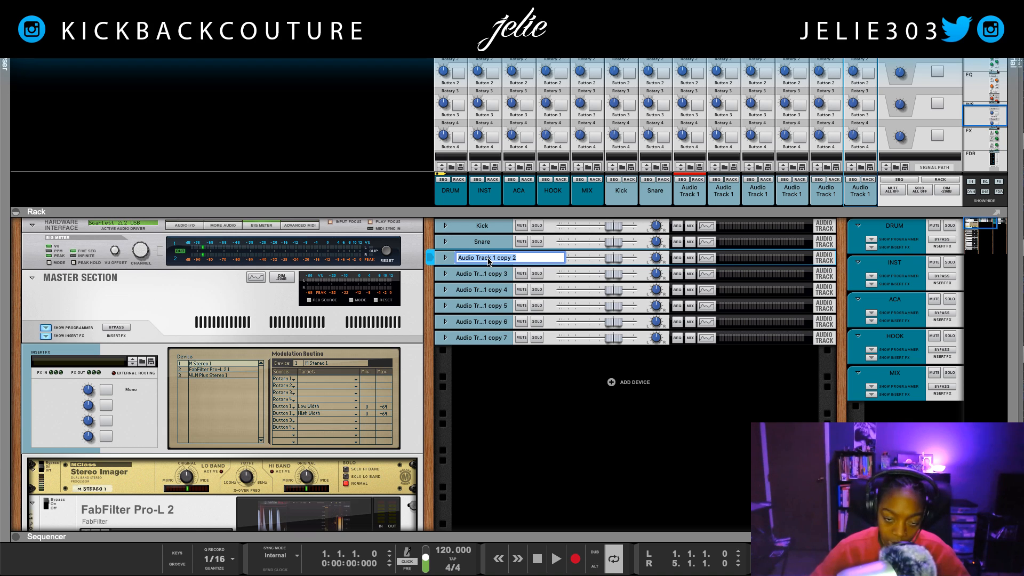
{"action": "key", "text": "BackSpace"}
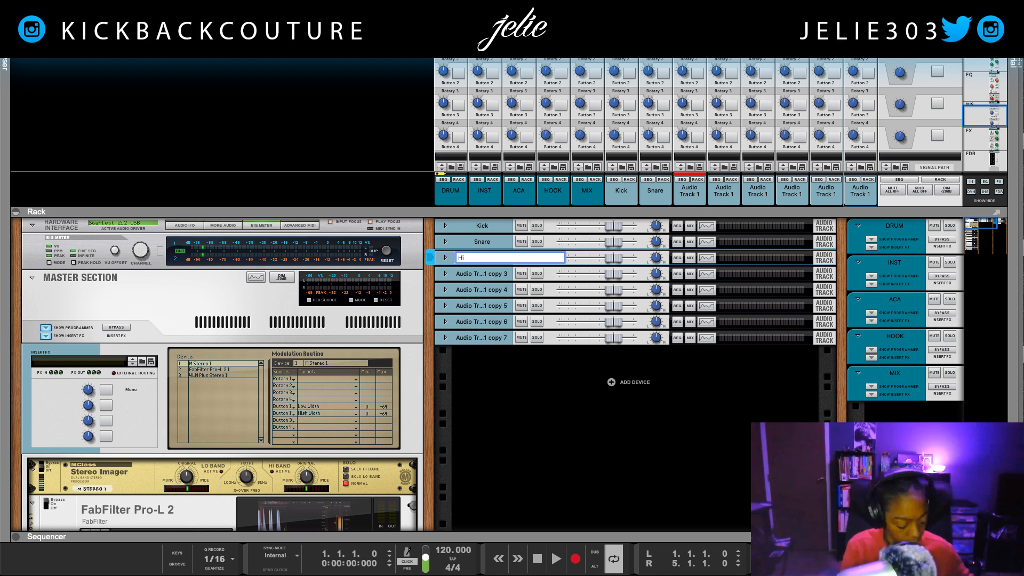
{"action": "type", "text": "Hi Hat"}
{"action": "key", "text": "Return"}
{"action": "double_click", "coordinate": [497, 274]}
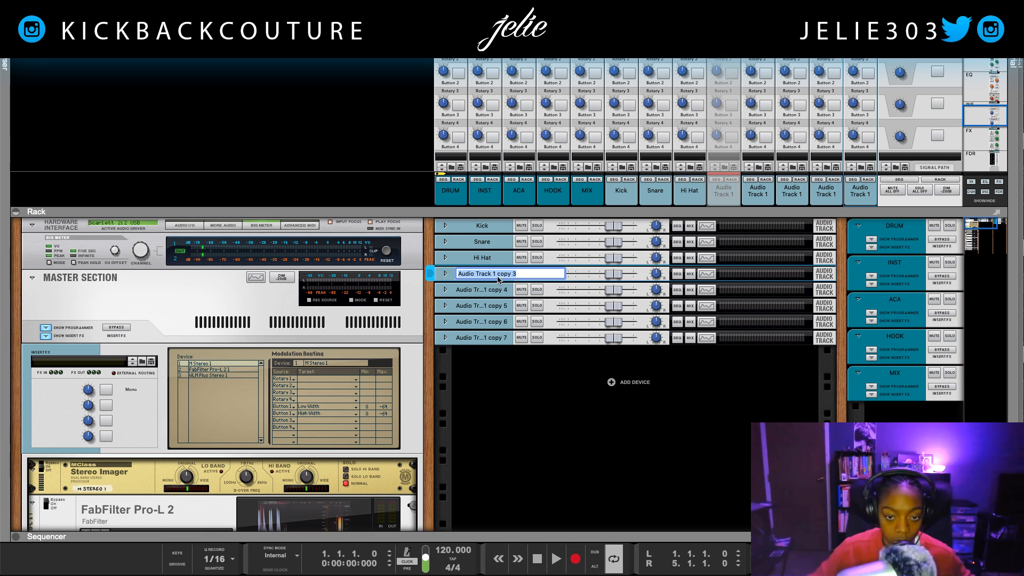
{"action": "type", "text": "Snare"}
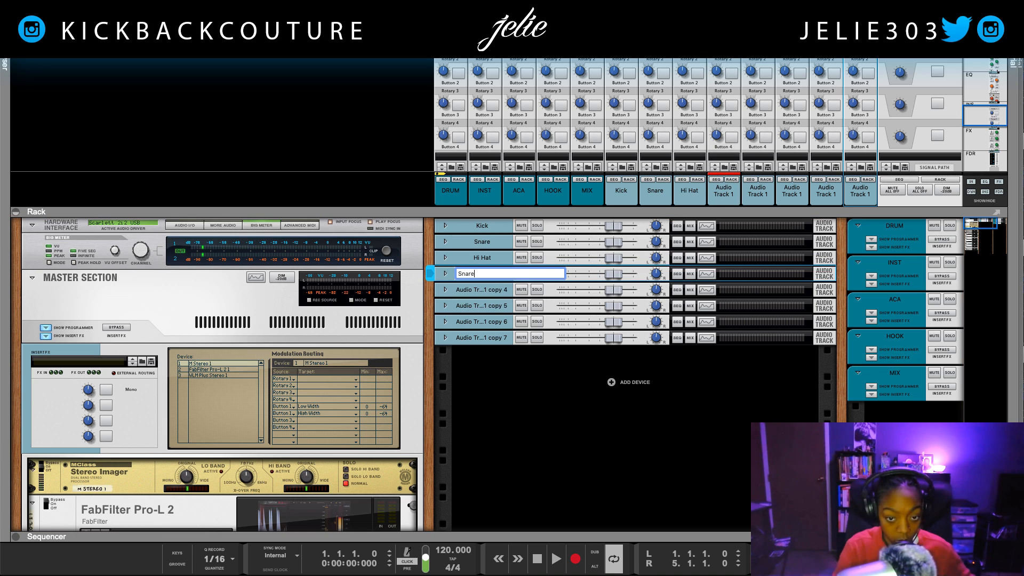
{"action": "type", "text": " 2"}
{"action": "key", "text": "Return"}
Step: Rename the fifth audio track as Clap and the sixth as Hi Hat 2
{"action": "double_click", "coordinate": [487, 293]}
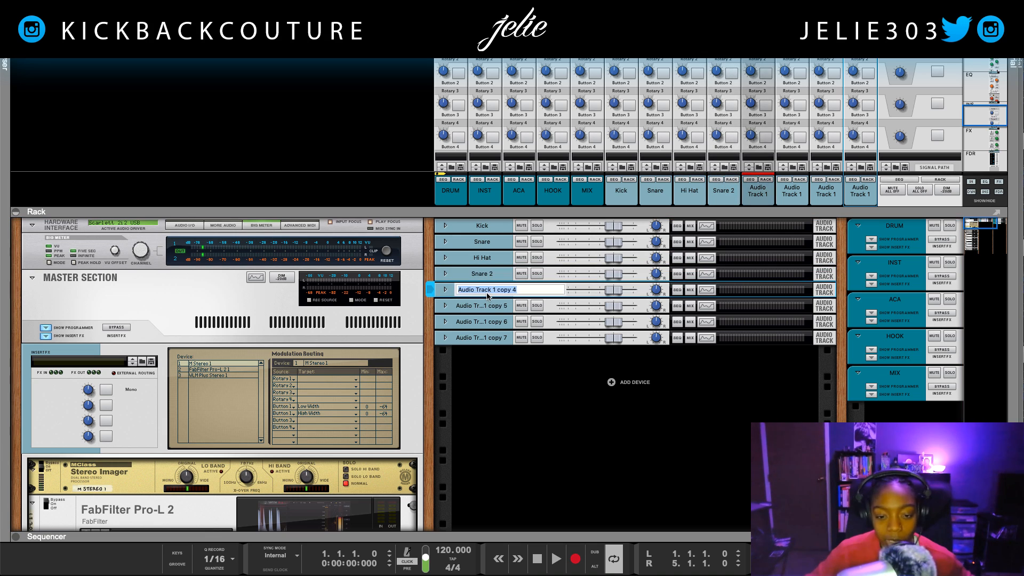
{"action": "key", "text": "BackSpace"}
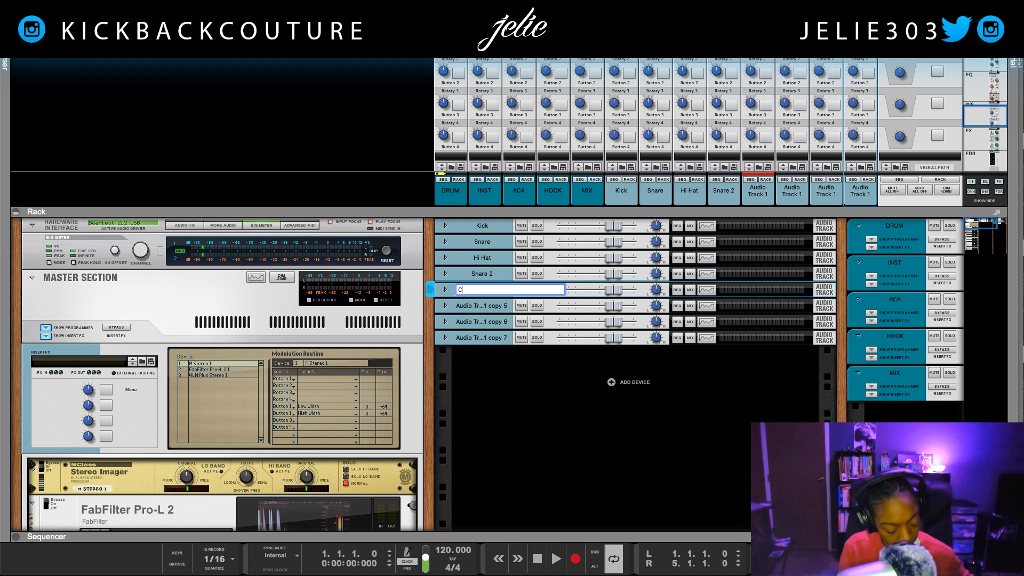
{"action": "key", "text": "Return"}
{"action": "double_click", "coordinate": [470, 308]}
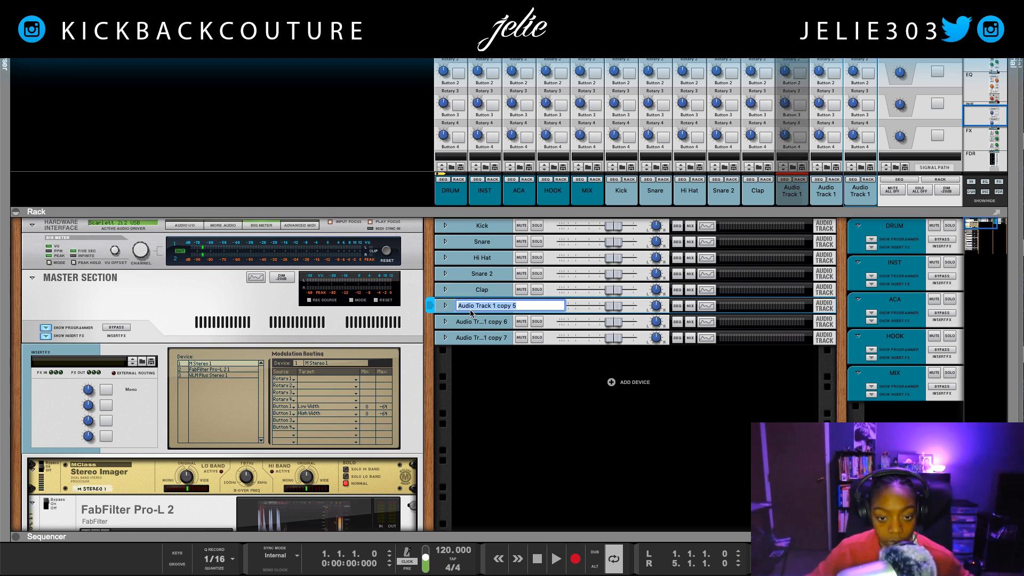
{"action": "key", "text": "BackSpace"}
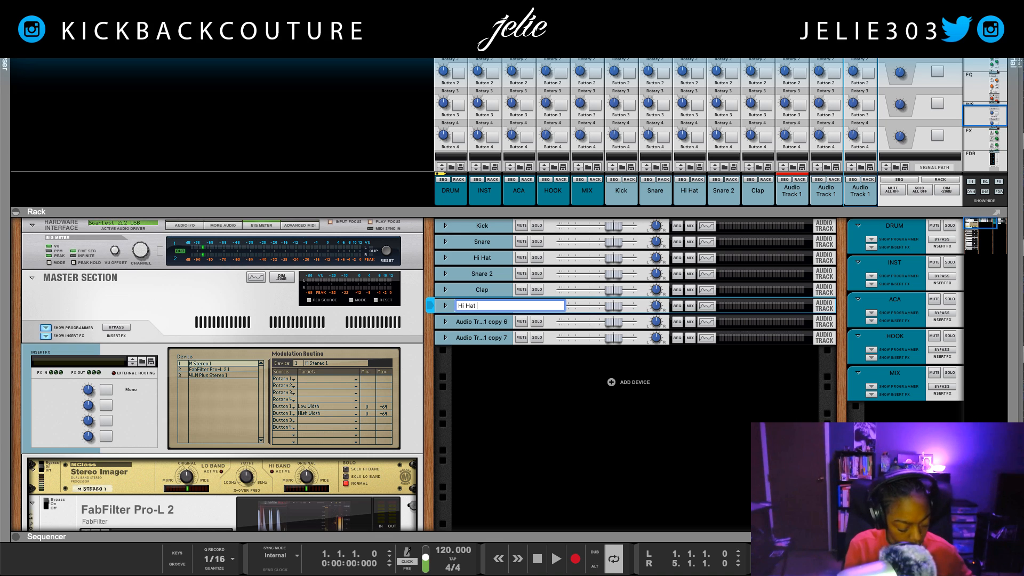
{"action": "key", "text": "Return"}
Step: Rename the seventh audio track as Open Hat and the eighth as 808
{"action": "double_click", "coordinate": [477, 320]}
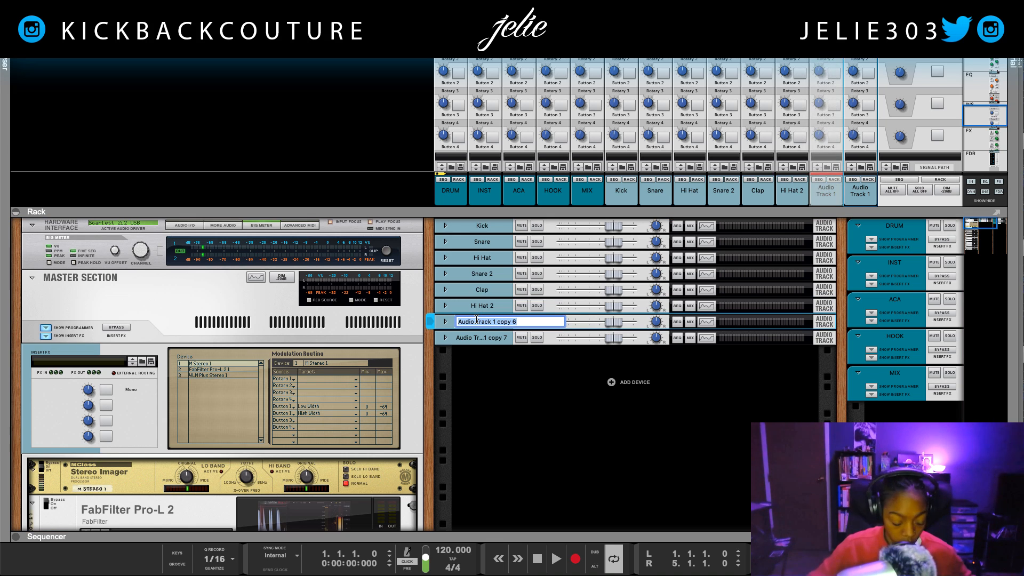
{"action": "type", "text": "Open Hat"}
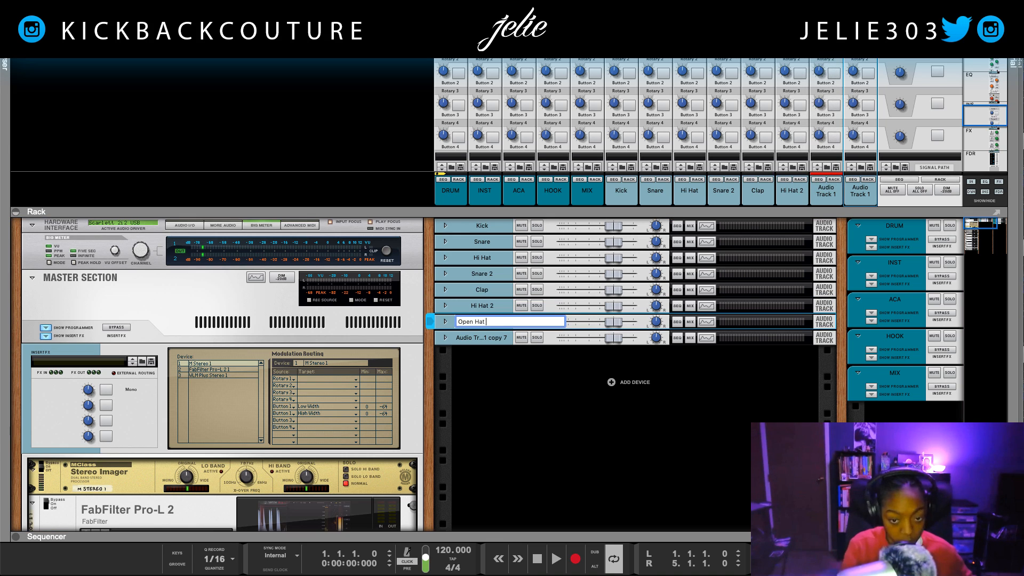
{"action": "type", "text": " 2"}
{"action": "key", "text": "BackSpace"}
{"action": "key", "text": "BackSpace"}
{"action": "key", "text": "Return"}
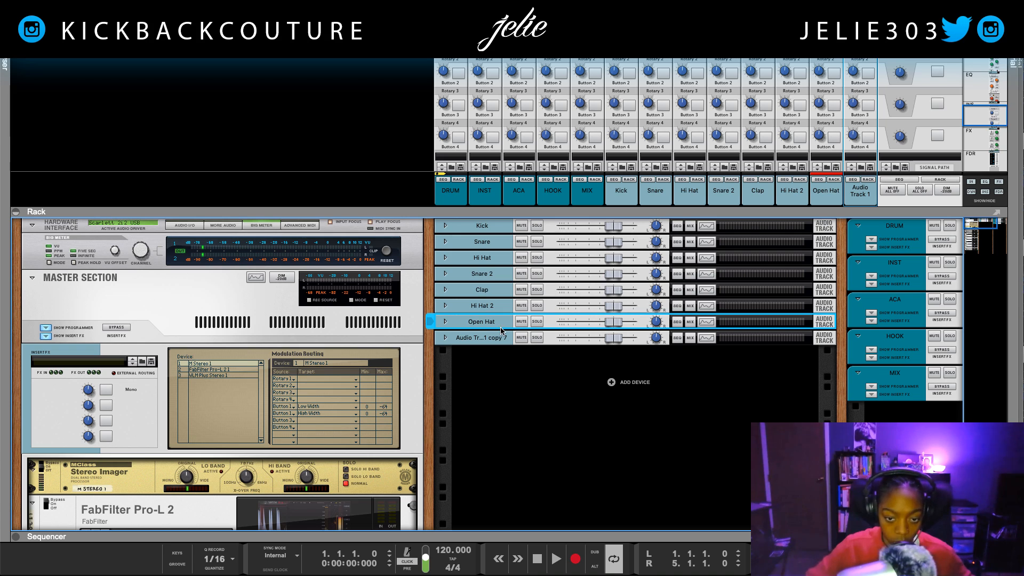
{"action": "double_click", "coordinate": [474, 338]}
{"action": "key", "text": "BackSpace"}
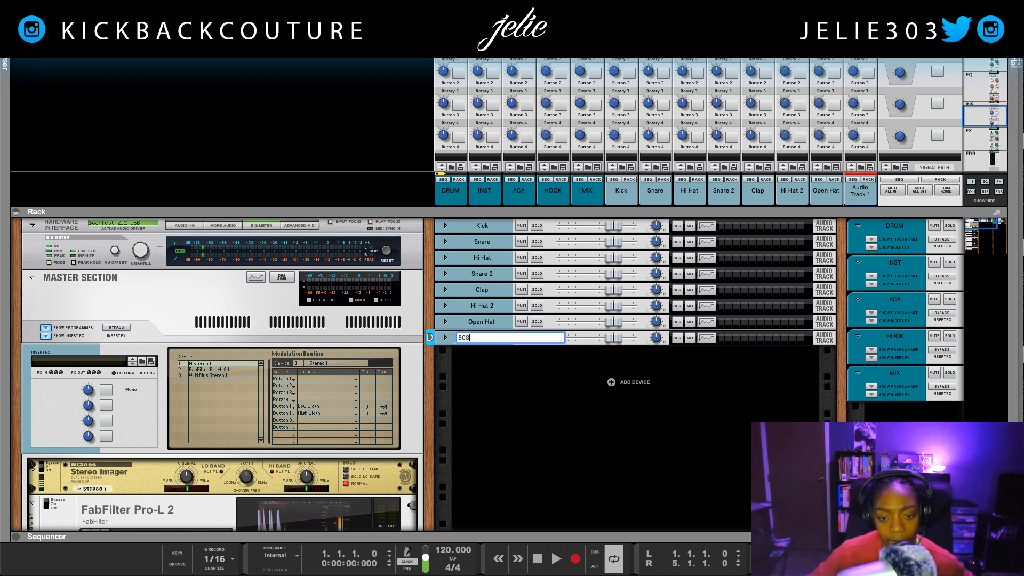
{"action": "key", "text": "Return"}
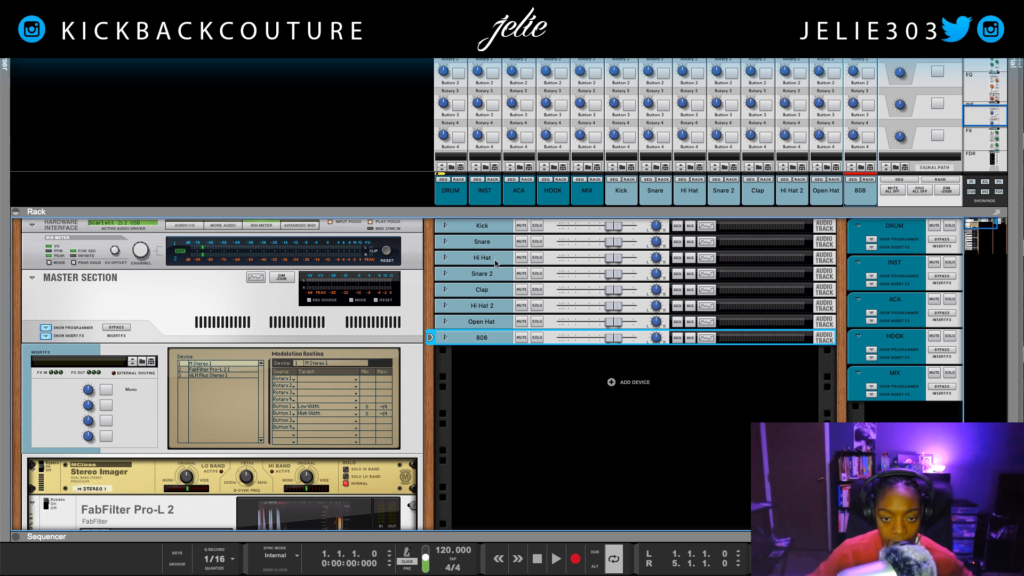
Step: Reorder the rack's audio tracks so 808 comes first and Snare 2 and Clap sit between Snare and Hi Hat
{"action": "left_click_drag", "start_coordinate": [485, 336], "coordinate": [491, 221]}
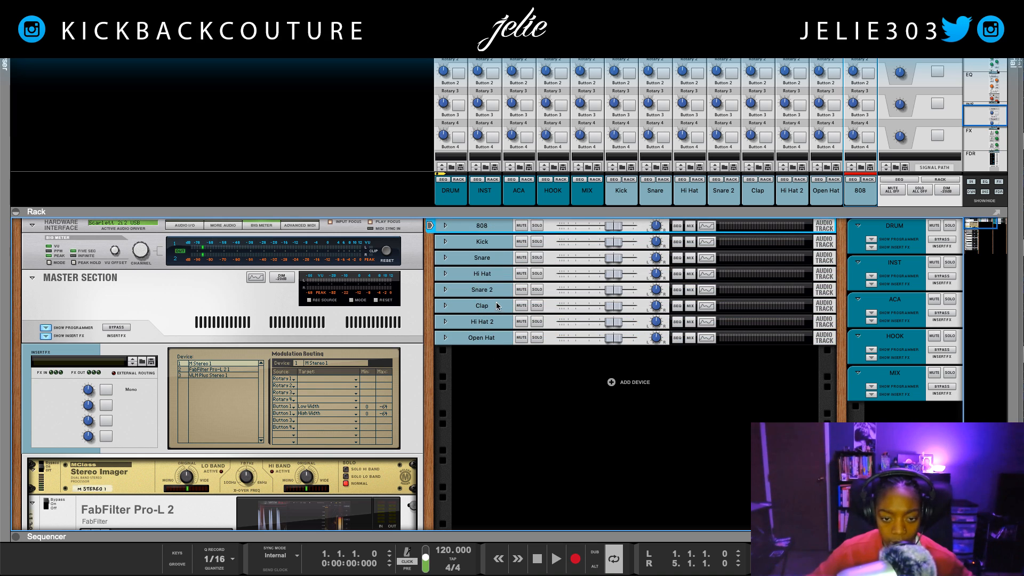
{"action": "left_click_drag", "start_coordinate": [488, 291], "coordinate": [488, 273]}
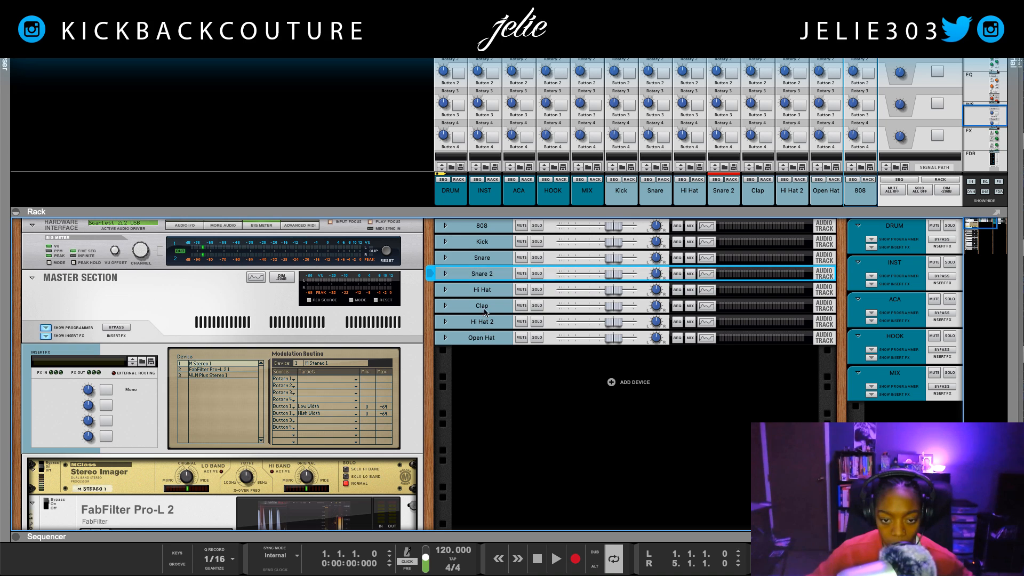
{"action": "left_click_drag", "start_coordinate": [485, 312], "coordinate": [486, 289]}
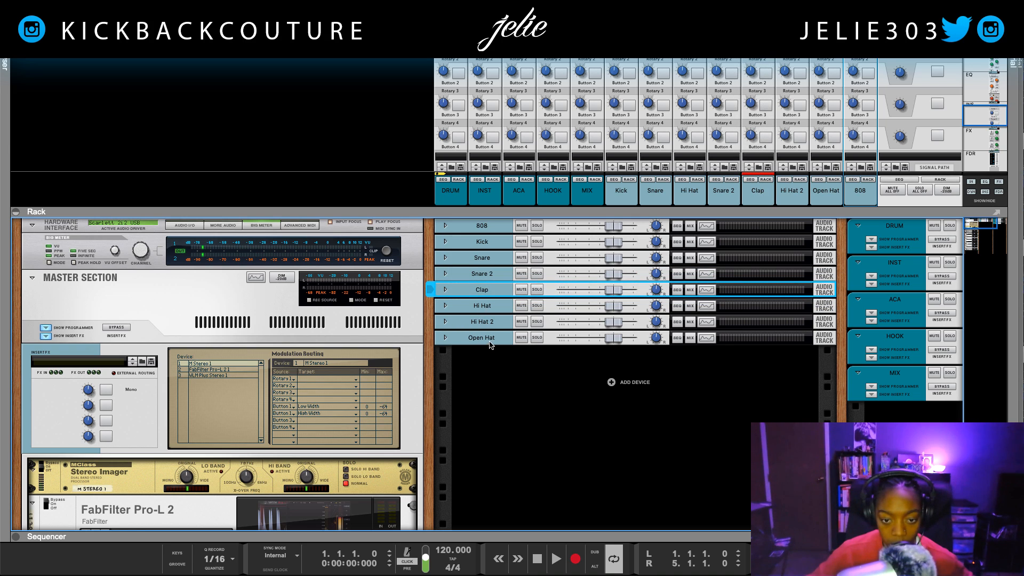
{"action": "left_click", "coordinate": [496, 375]}
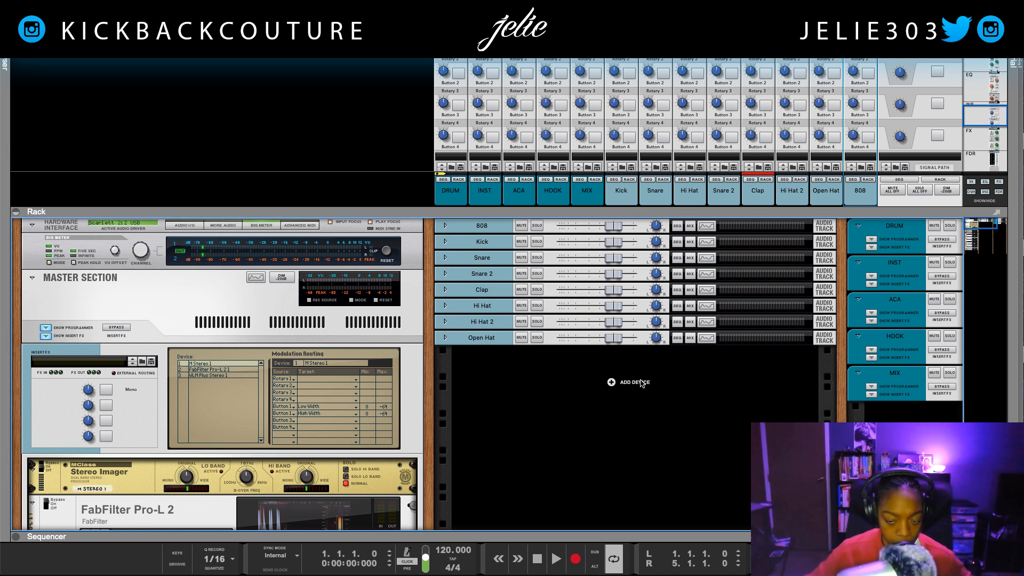
Step: Create a mix channel below the Open Hat track and duplicate it once
{"action": "right_click", "coordinate": [645, 381]}
{"action": "left_click", "coordinate": [688, 410]}
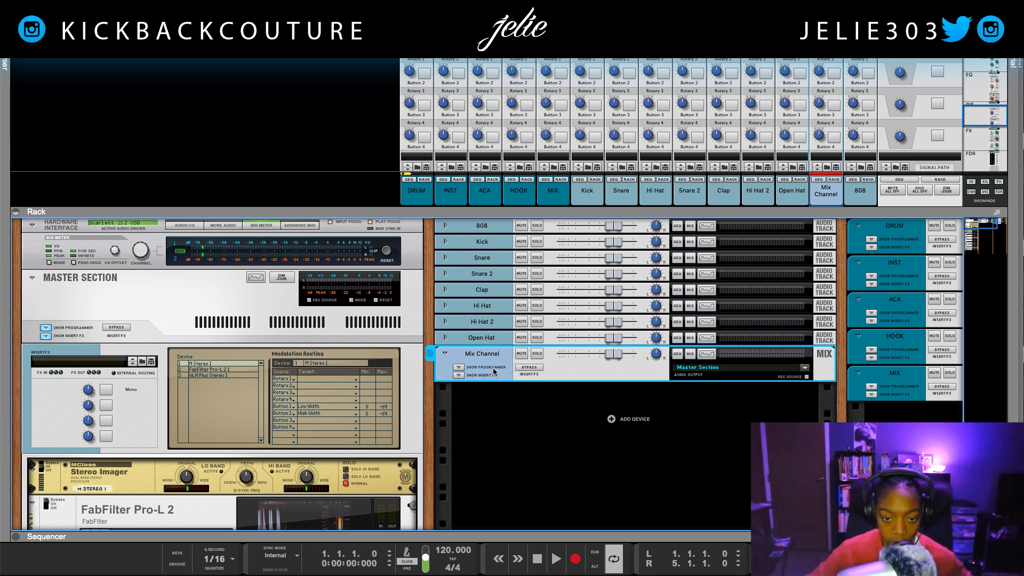
{"action": "key", "text": "super+d"}
Step: Rename the two new mix channels below Open Hat as Perc and Perc 2
{"action": "double_click", "coordinate": [485, 354]}
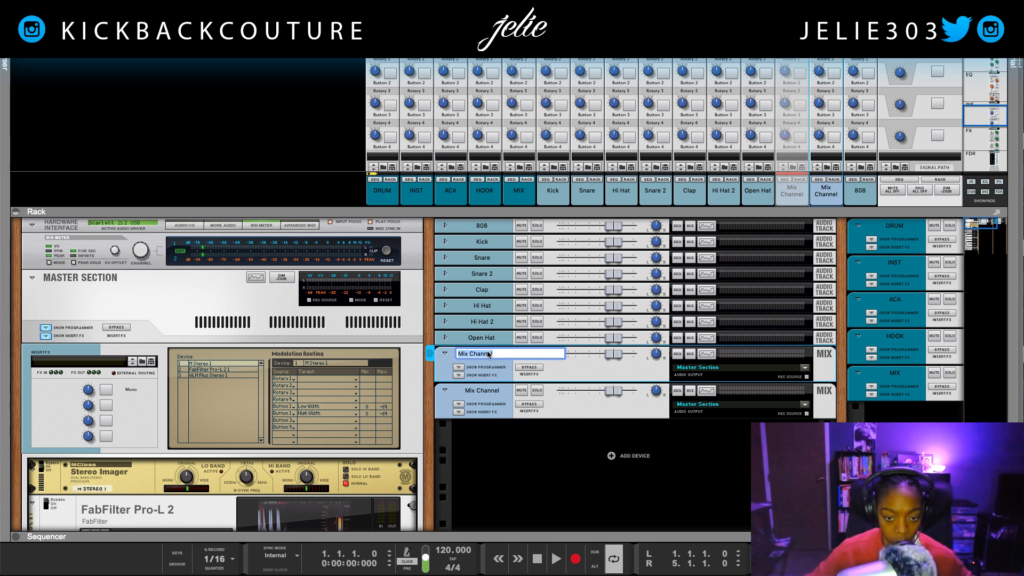
{"action": "type", "text": "Perc"}
{"action": "key", "text": "Return"}
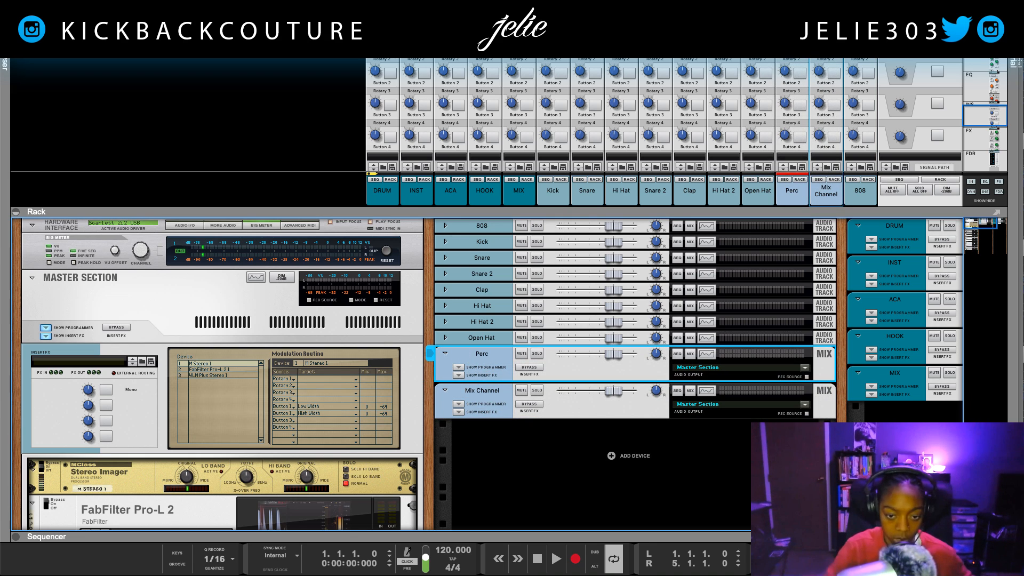
{"action": "left_click", "coordinate": [482, 394]}
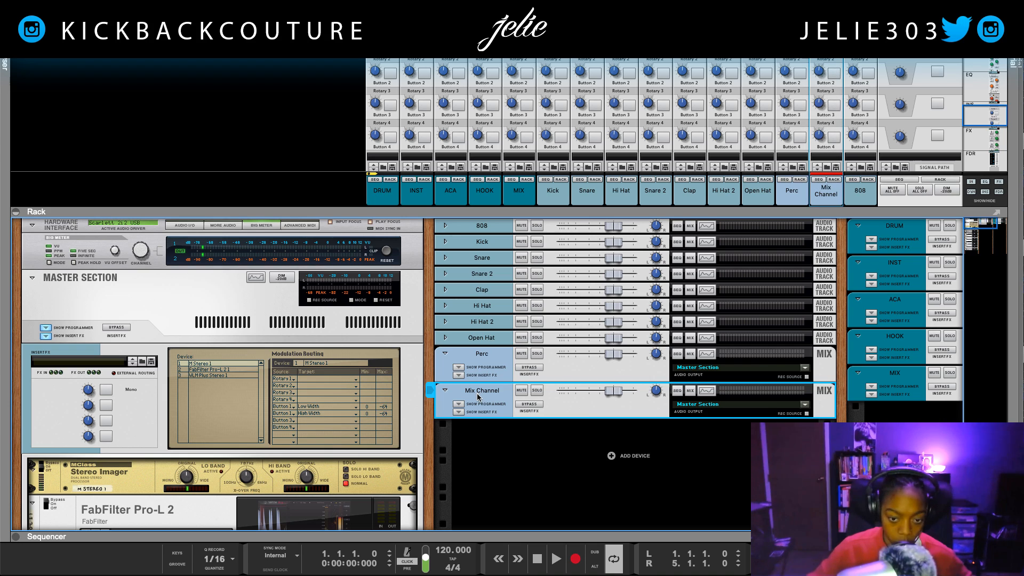
{"action": "double_click", "coordinate": [479, 392]}
{"action": "type", "text": "P"}
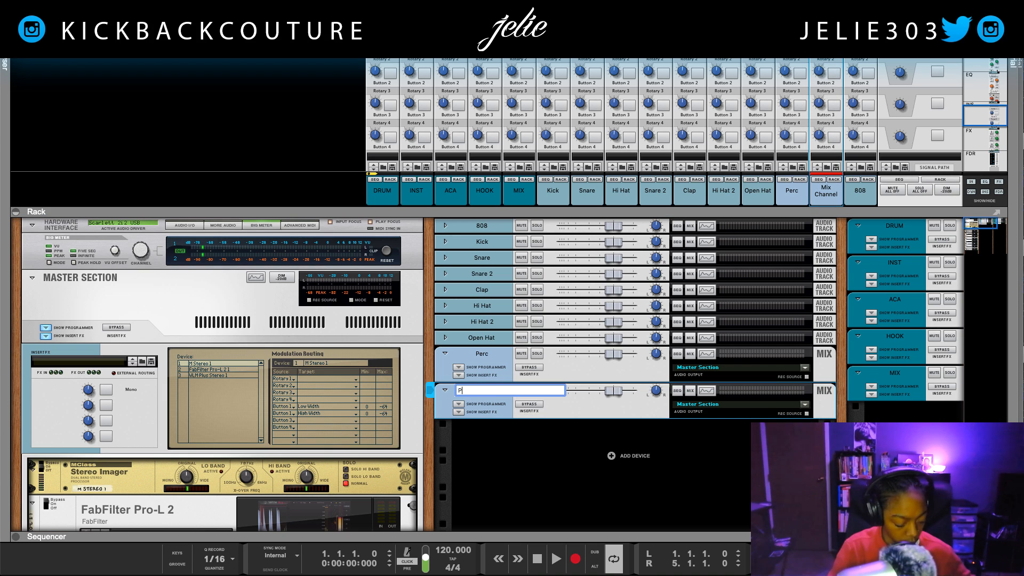
{"action": "type", "text": "erc 2"}
{"action": "key", "text": "Return"}
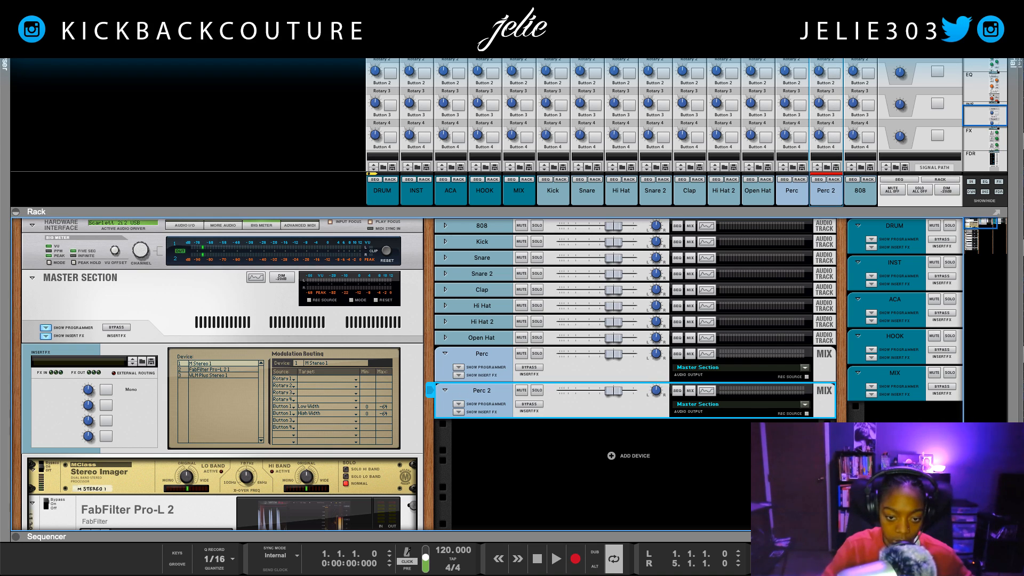
{"action": "left_click", "coordinate": [482, 226]}
{"action": "right_click", "coordinate": [482, 227]}
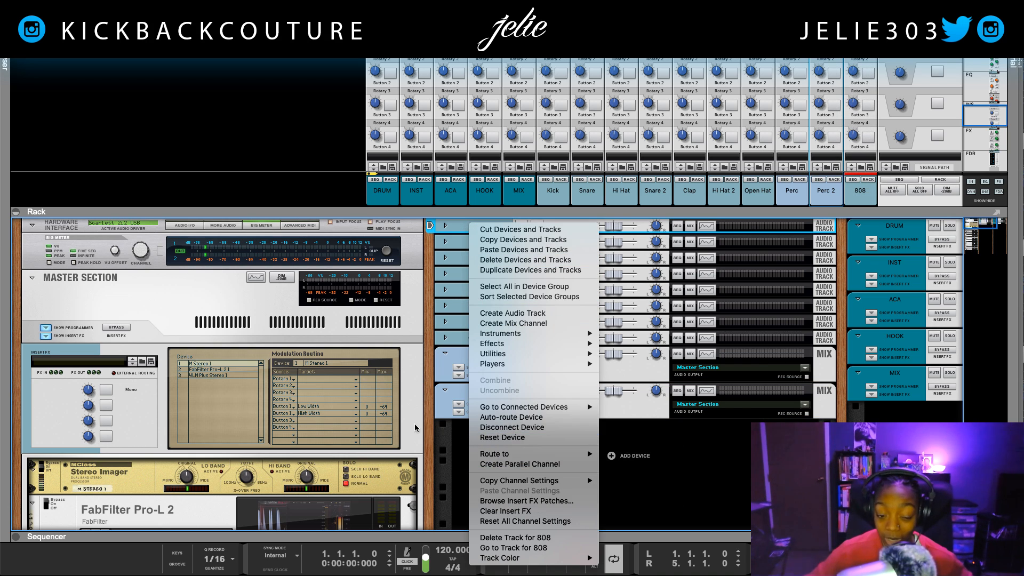
{"action": "left_click", "coordinate": [430, 446]}
{"action": "right_click", "coordinate": [473, 225]}
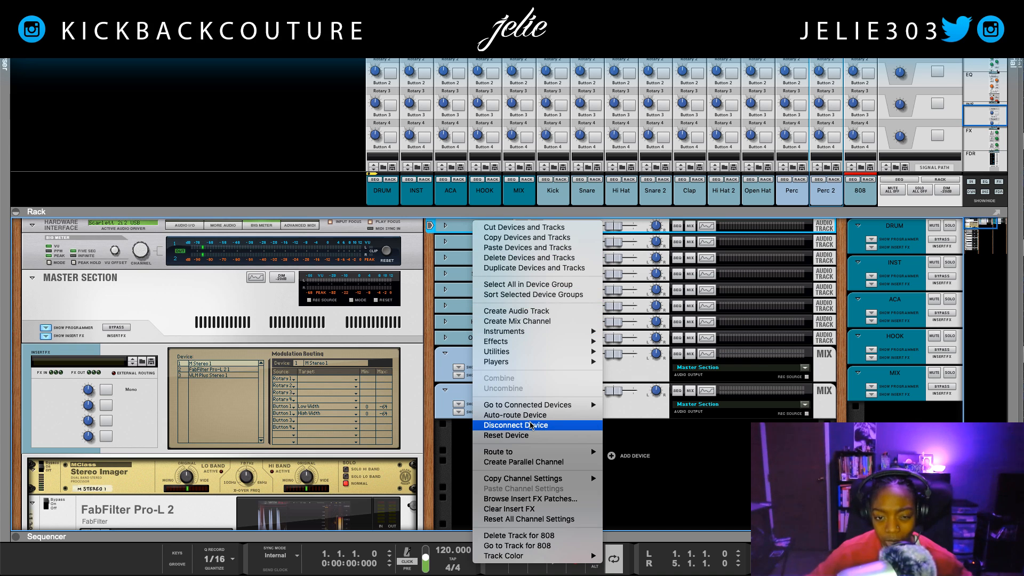
{"action": "left_click", "coordinate": [510, 451]}
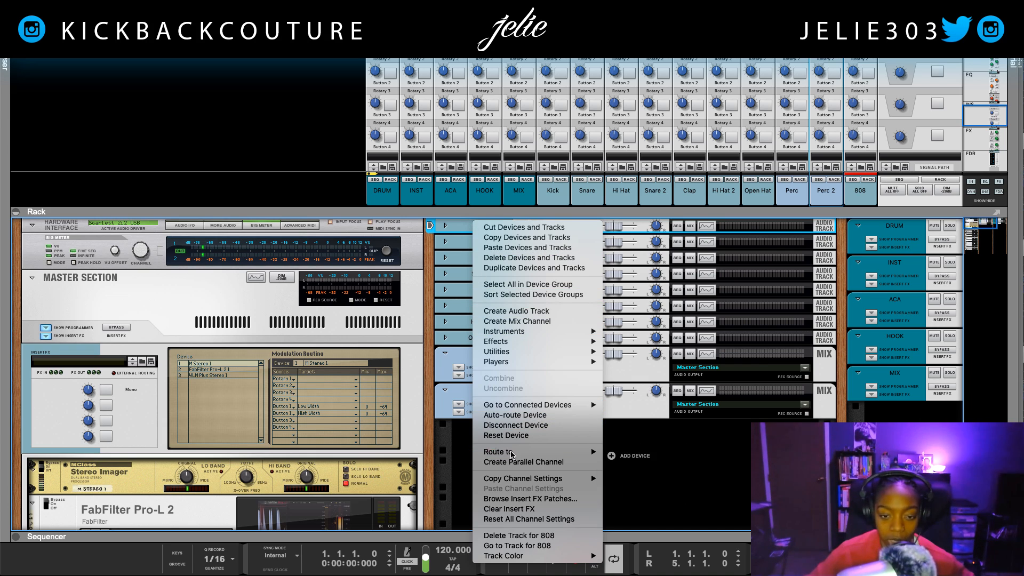
{"action": "left_click", "coordinate": [466, 229]}
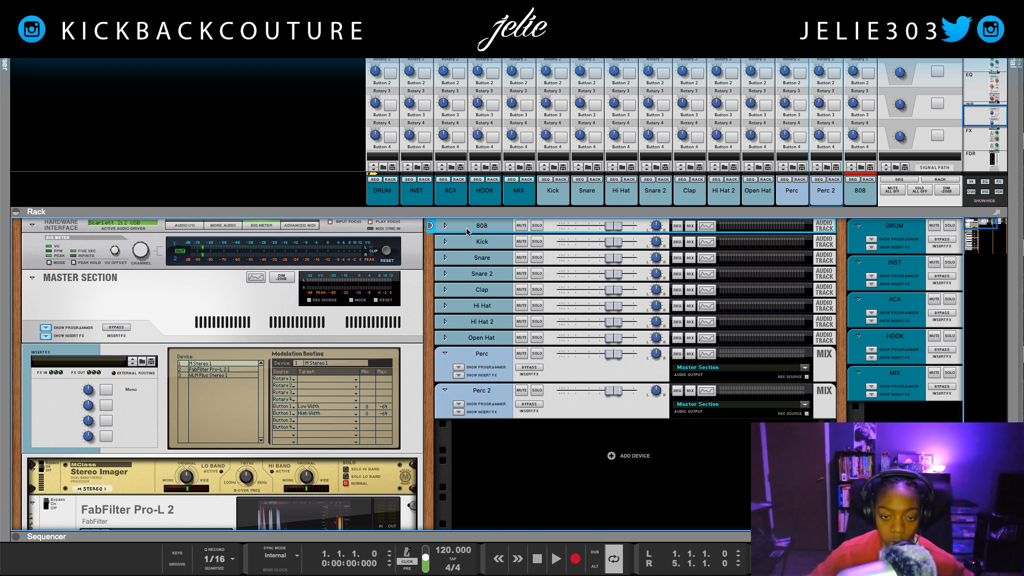
{"action": "right_click", "coordinate": [467, 232]}
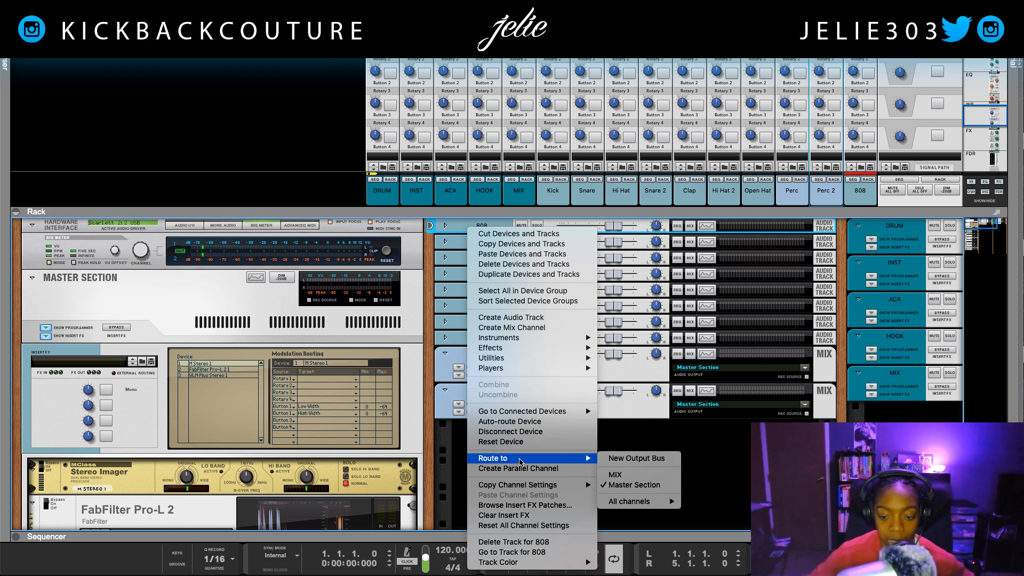
{"action": "left_click", "coordinate": [521, 460]}
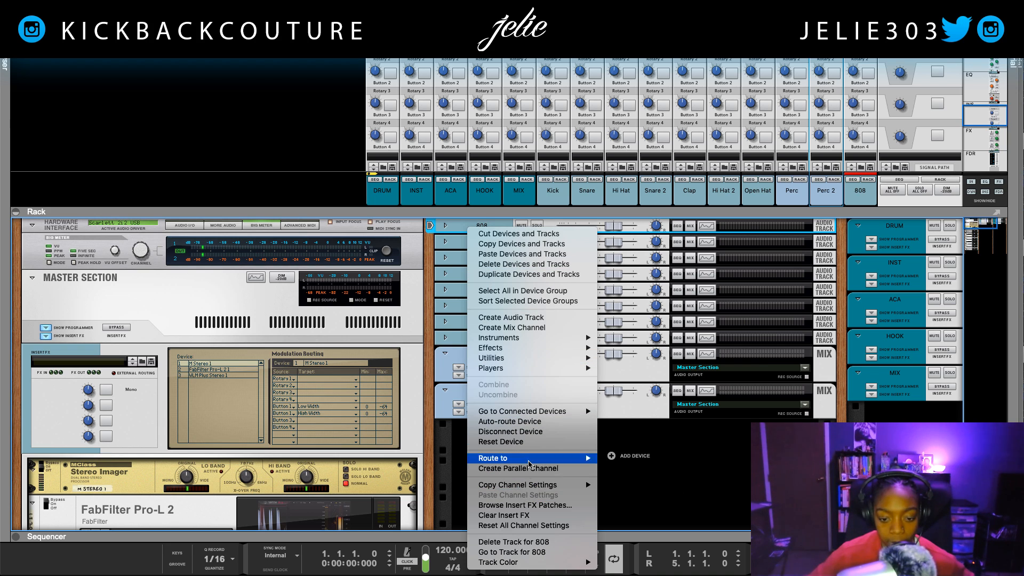
{"action": "mouse_move", "coordinate": [535, 487]}
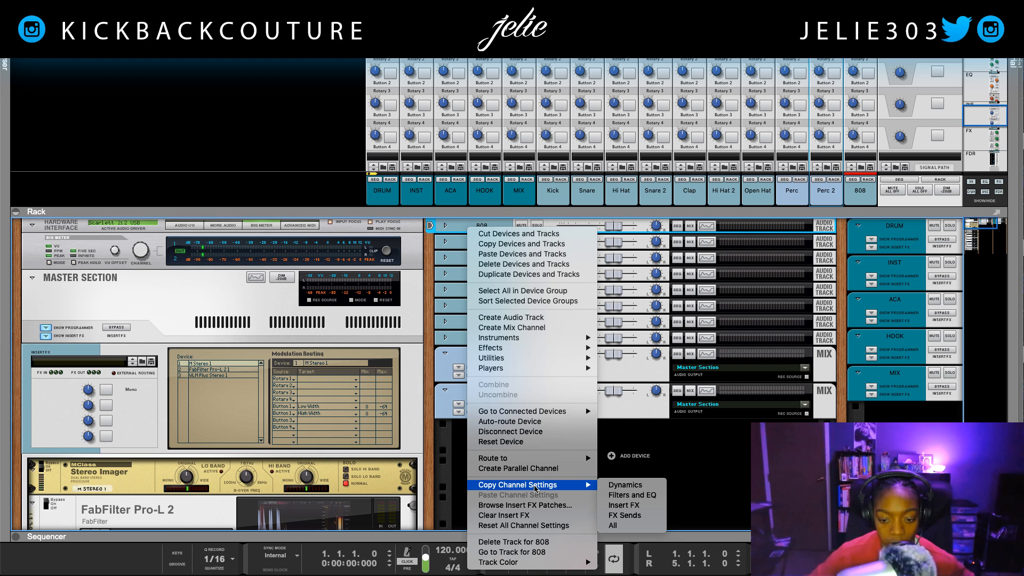
{"action": "left_click", "coordinate": [447, 432]}
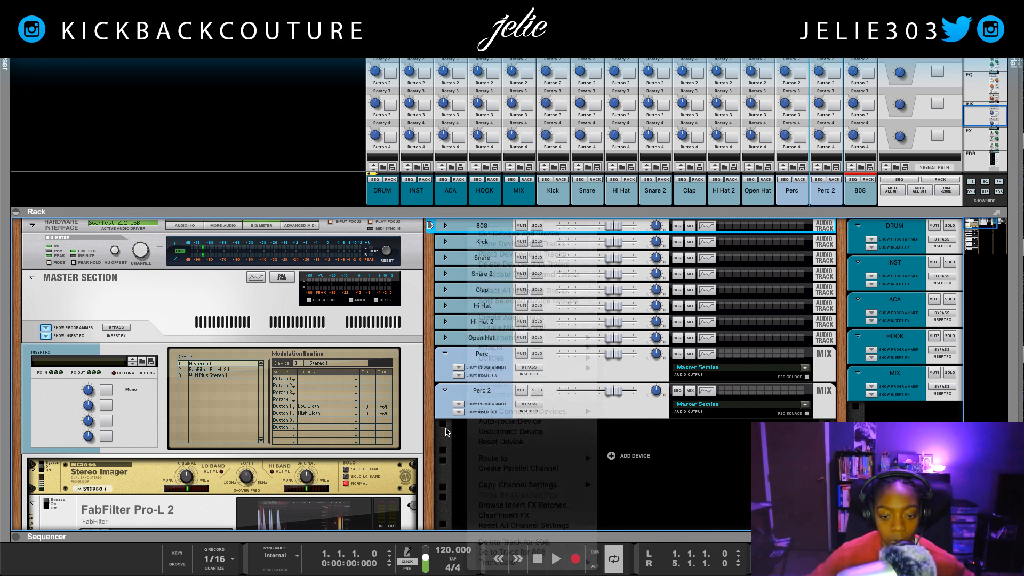
Step: Create a parallel channel for the 808 track, then unfold the new channel and show its insert FX area
{"action": "right_click", "coordinate": [472, 228]}
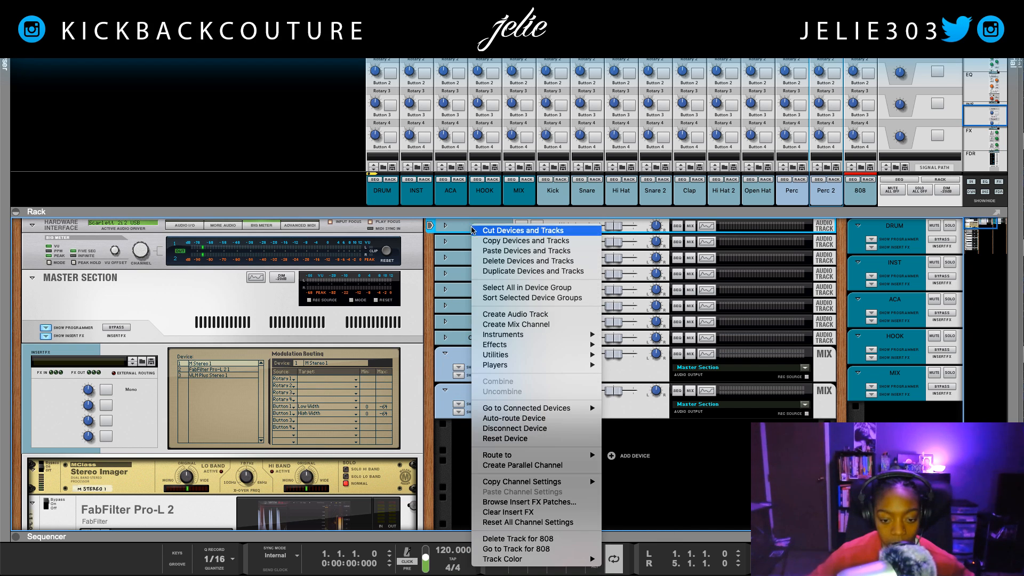
{"action": "left_click", "coordinate": [528, 467]}
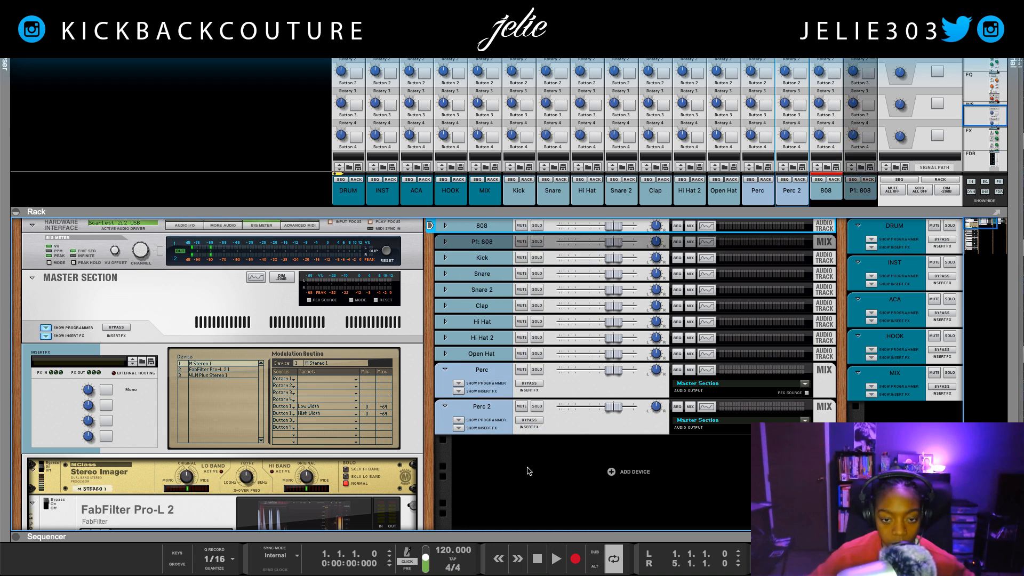
{"action": "left_click", "coordinate": [490, 243]}
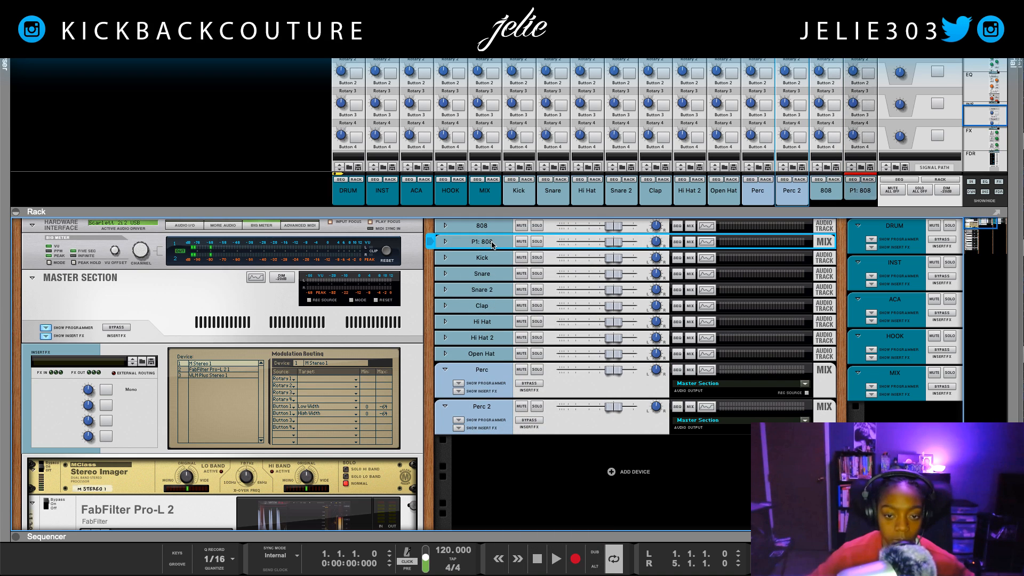
{"action": "left_click", "coordinate": [444, 243]}
{"action": "left_click", "coordinate": [458, 263]}
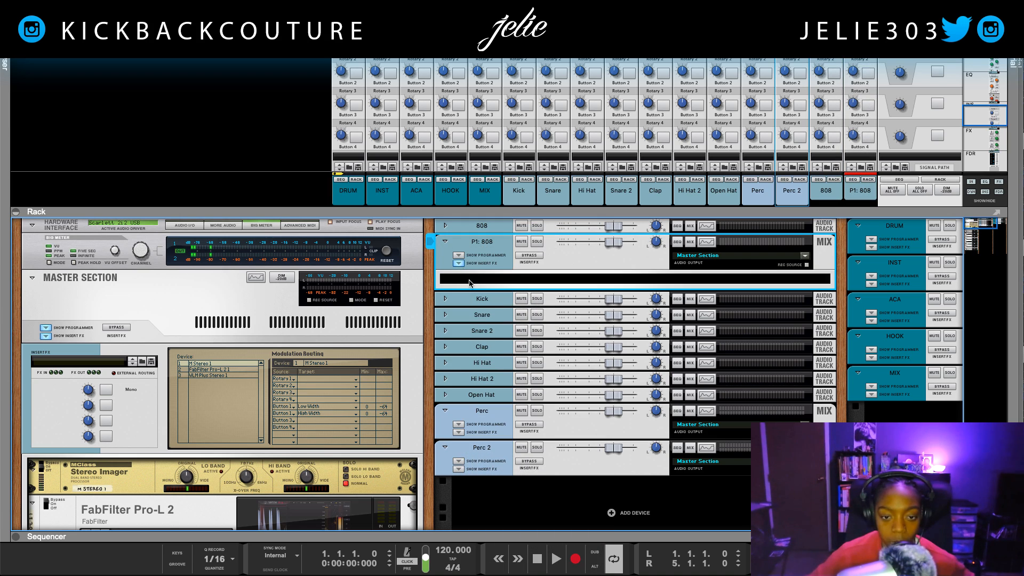
Step: Add the Soundtoys Decapitator effect to the insert FX of the 808 parallel channel
{"action": "right_click", "coordinate": [470, 280]}
{"action": "mouse_move", "coordinate": [492, 351]}
{"action": "scroll", "coordinate": [662, 387], "scroll_direction": "down", "scroll_amount": 5}
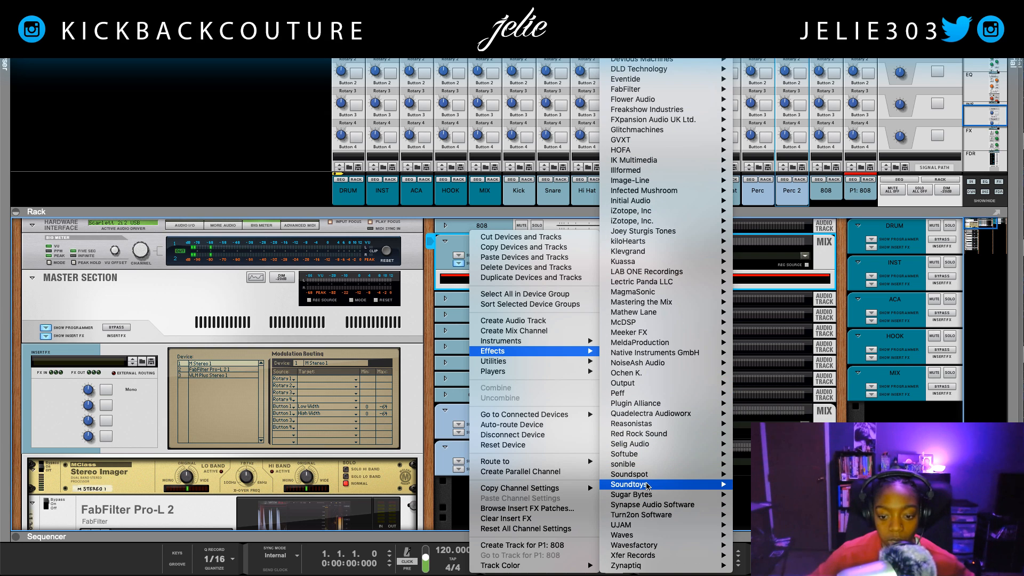
{"action": "mouse_move", "coordinate": [649, 485]}
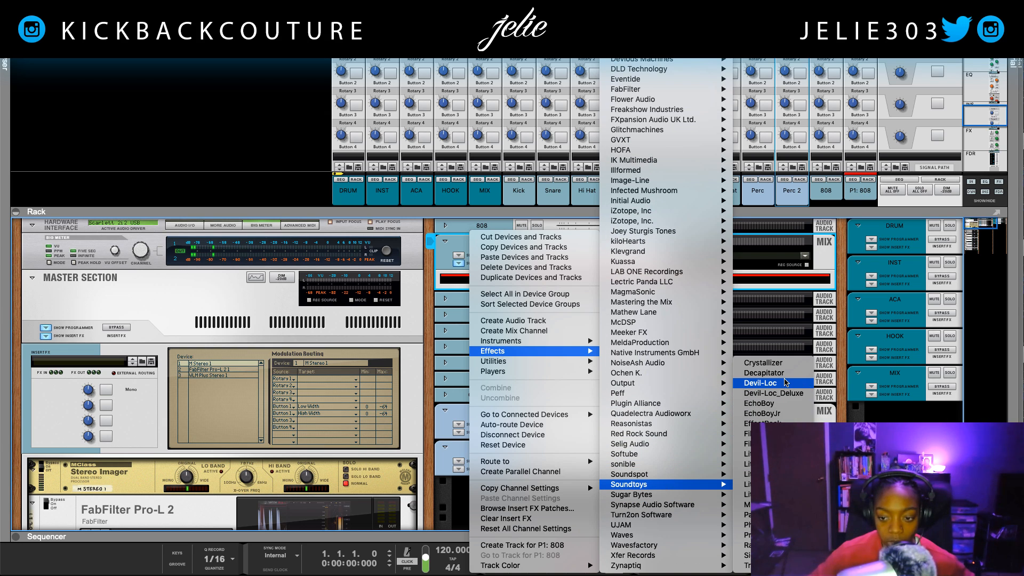
{"action": "left_click", "coordinate": [784, 383]}
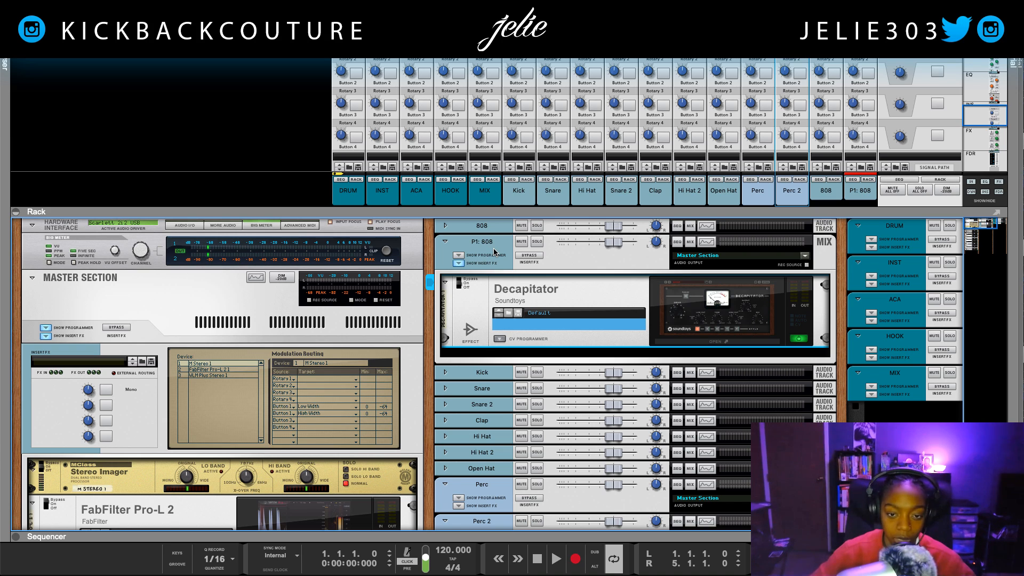
Step: Bypass the insert FX on the 808 parallel channel and hide its insert FX area
{"action": "left_click", "coordinate": [495, 252]}
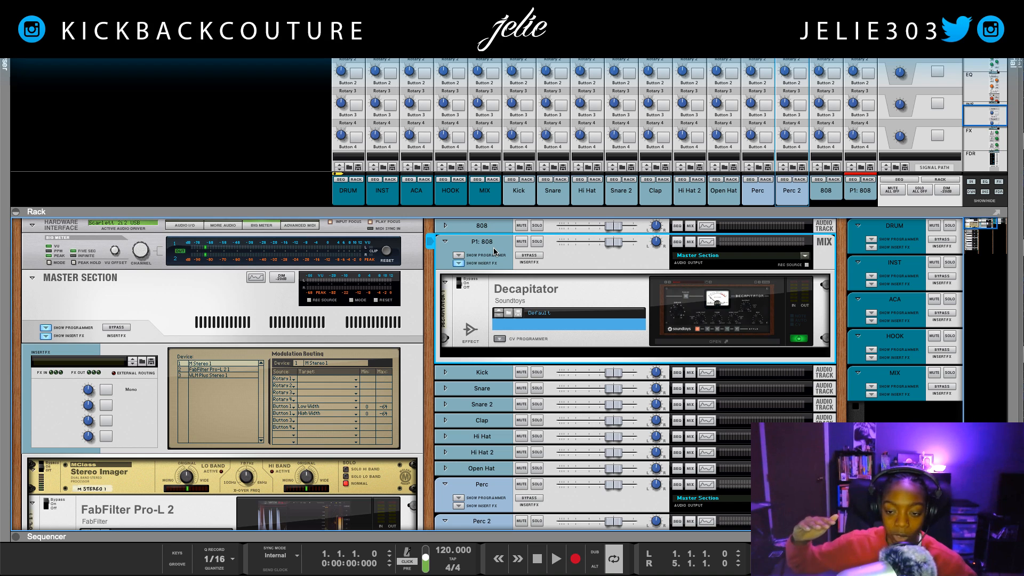
{"action": "scroll", "coordinate": [496, 250], "scroll_direction": "right", "scroll_amount": 4}
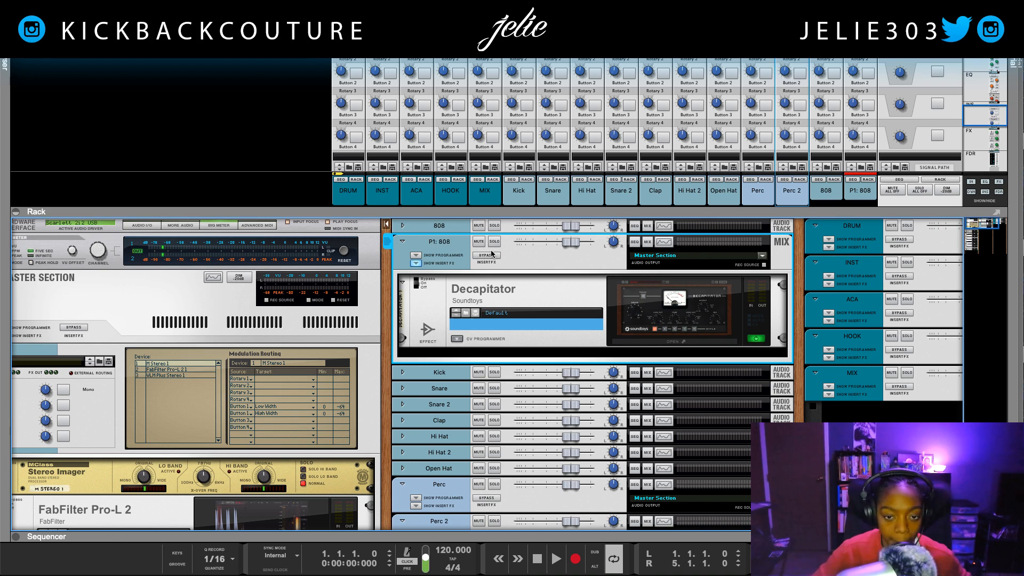
{"action": "left_click", "coordinate": [714, 339]}
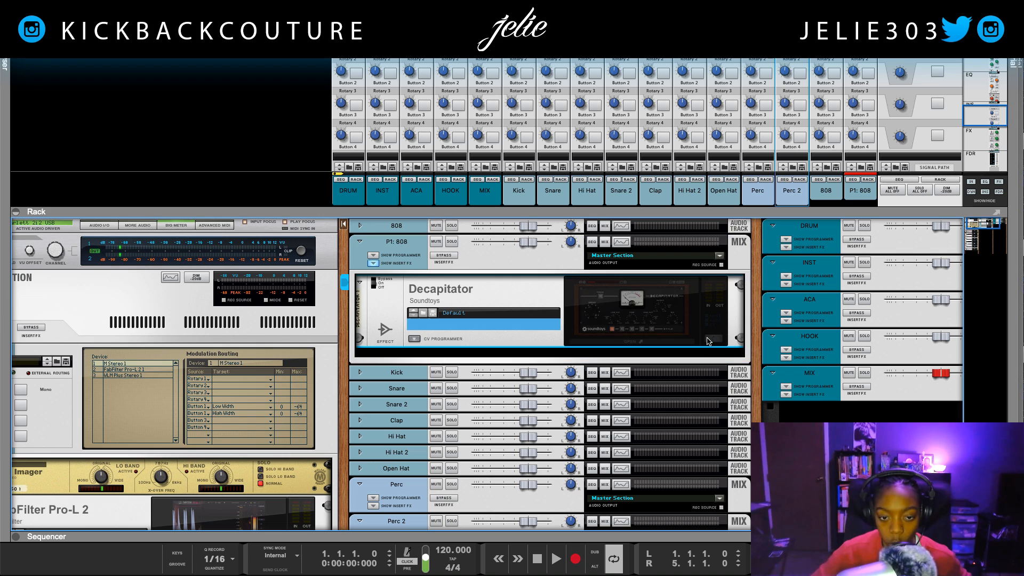
{"action": "left_click", "coordinate": [713, 338]}
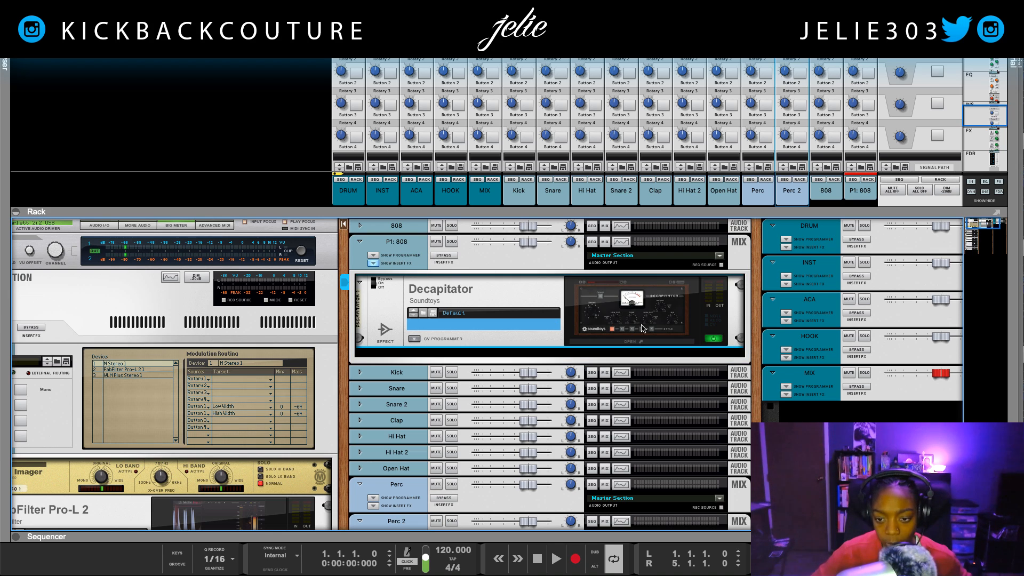
{"action": "left_click", "coordinate": [455, 251]}
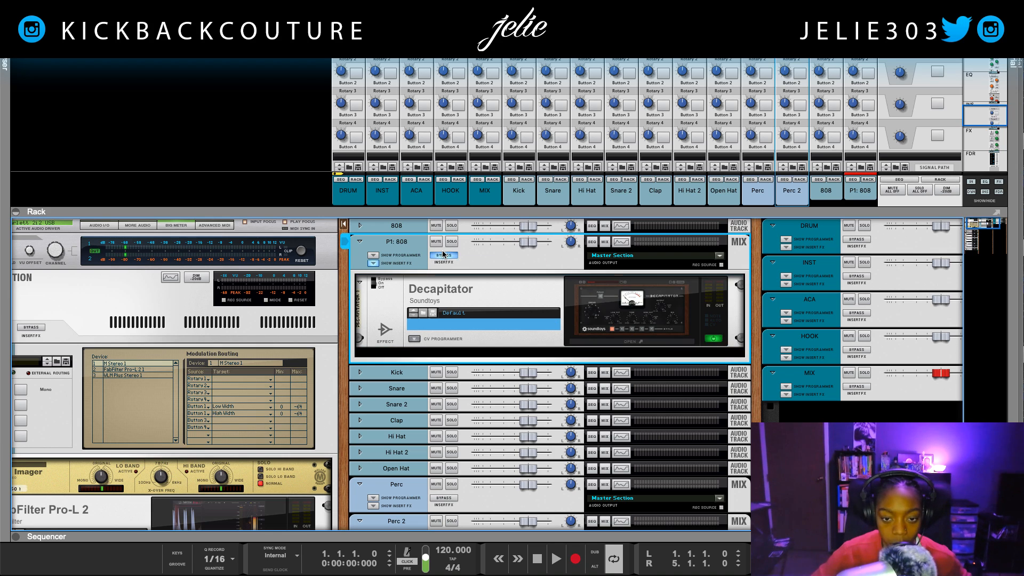
{"action": "left_click", "coordinate": [373, 262]}
Step: Set the track color of all devices from 808 through Perc 2 to Powder Blue
{"action": "left_click", "coordinate": [400, 442]}
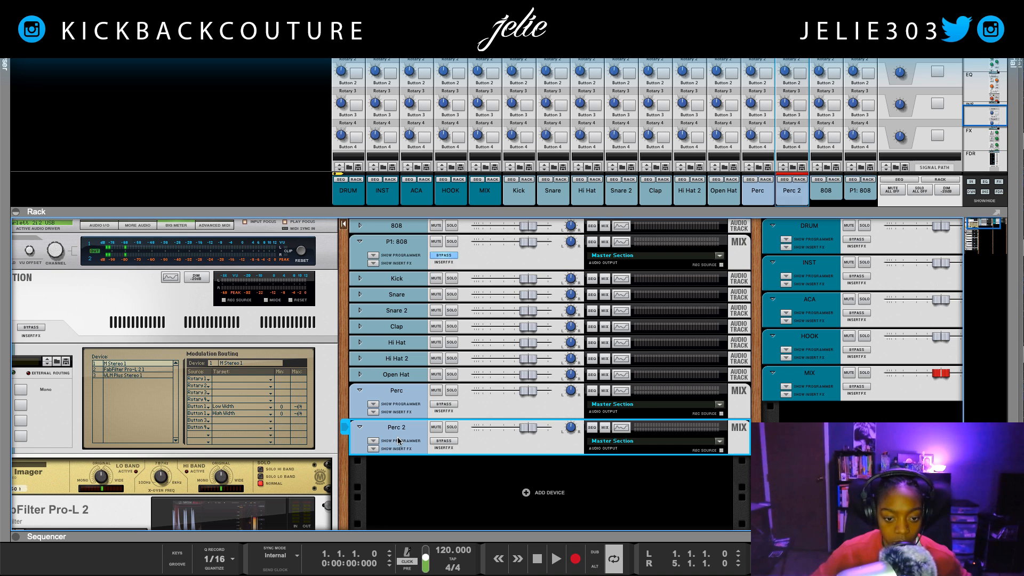
{"action": "left_click", "coordinate": [395, 225], "text": "shift"}
{"action": "right_click", "coordinate": [396, 225]}
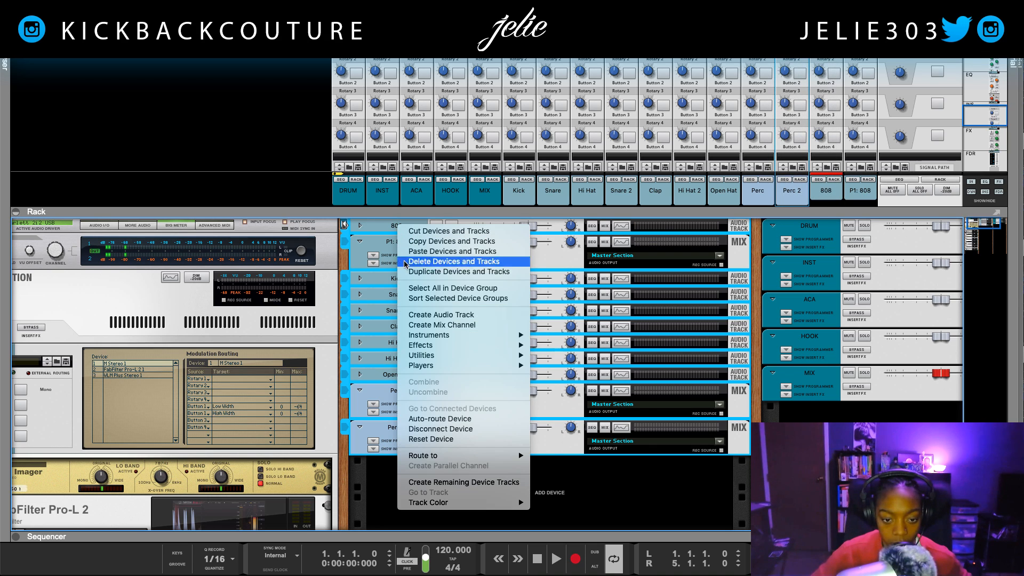
{"action": "mouse_move", "coordinate": [419, 503]}
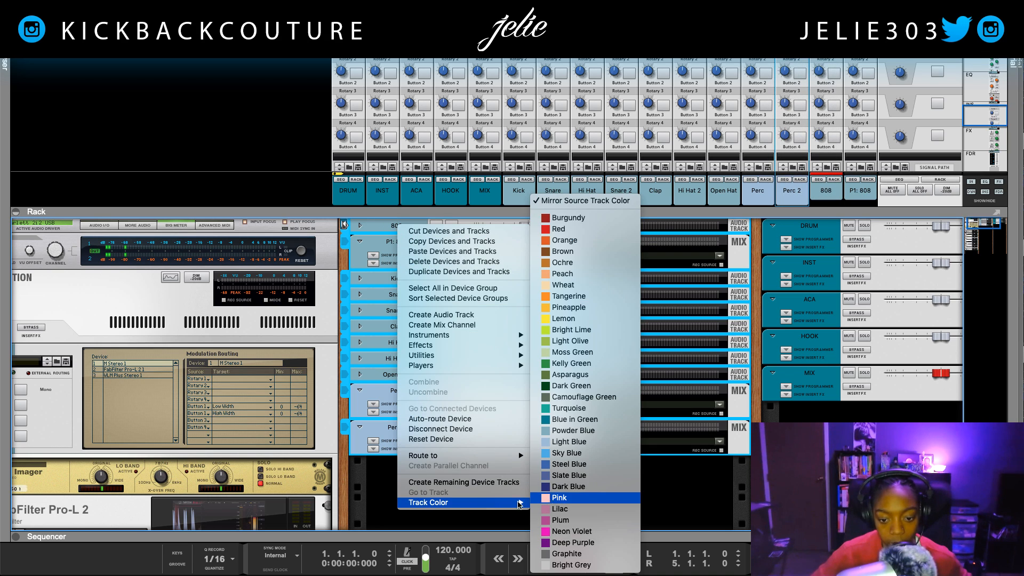
{"action": "left_click", "coordinate": [601, 431]}
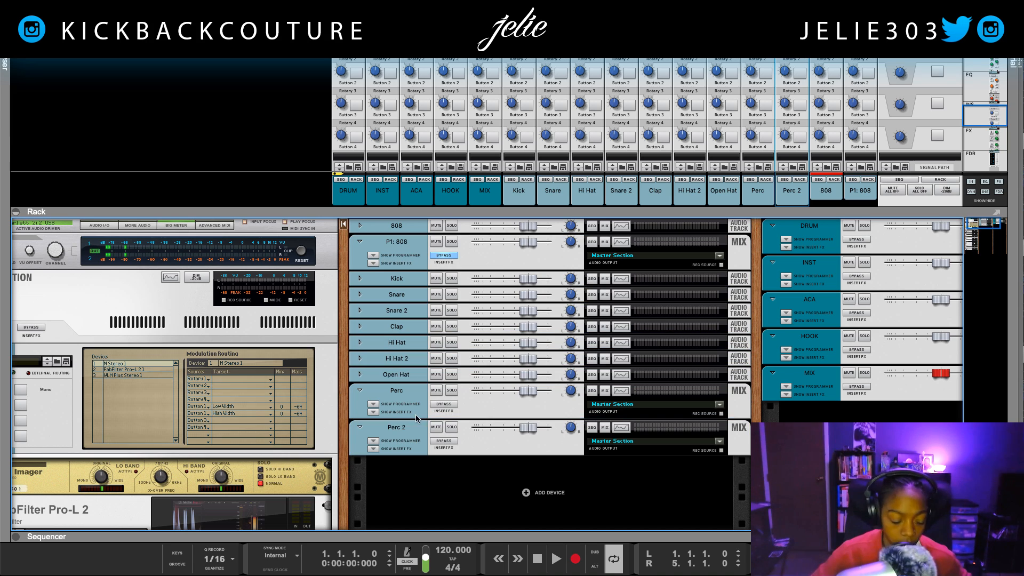
Step: Route all channels from 808 through Perc 2, including the 808 parallel channel, to the DRUM bus
{"action": "left_click", "coordinate": [395, 223]}
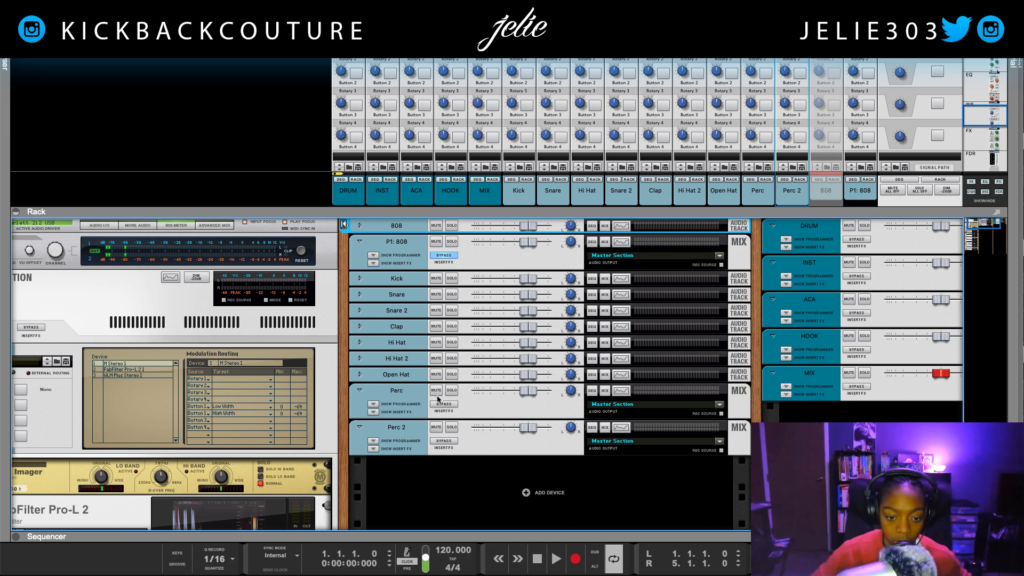
{"action": "left_click", "coordinate": [408, 429], "text": "shift"}
{"action": "right_click", "coordinate": [410, 433]}
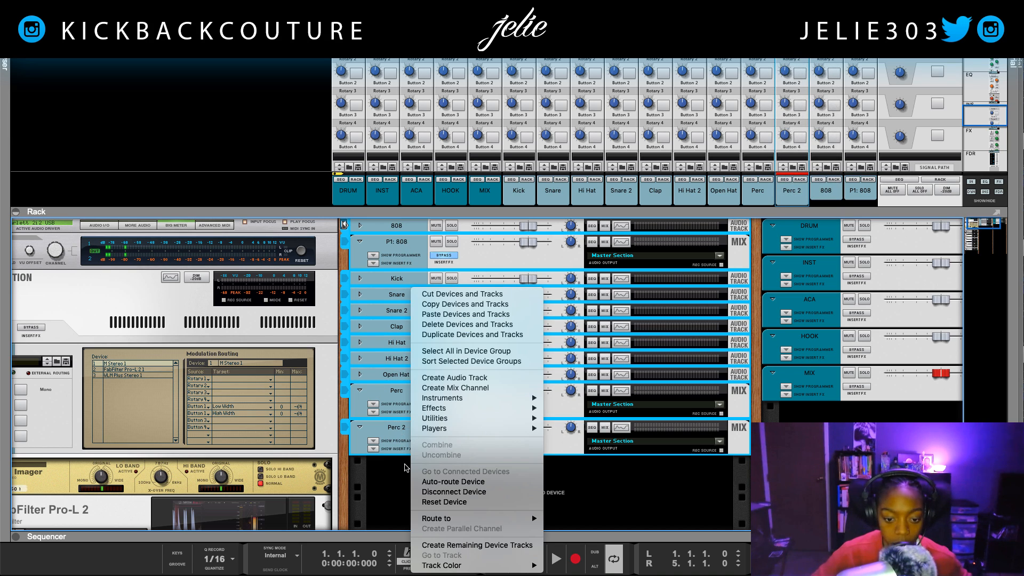
{"action": "mouse_move", "coordinate": [538, 518]}
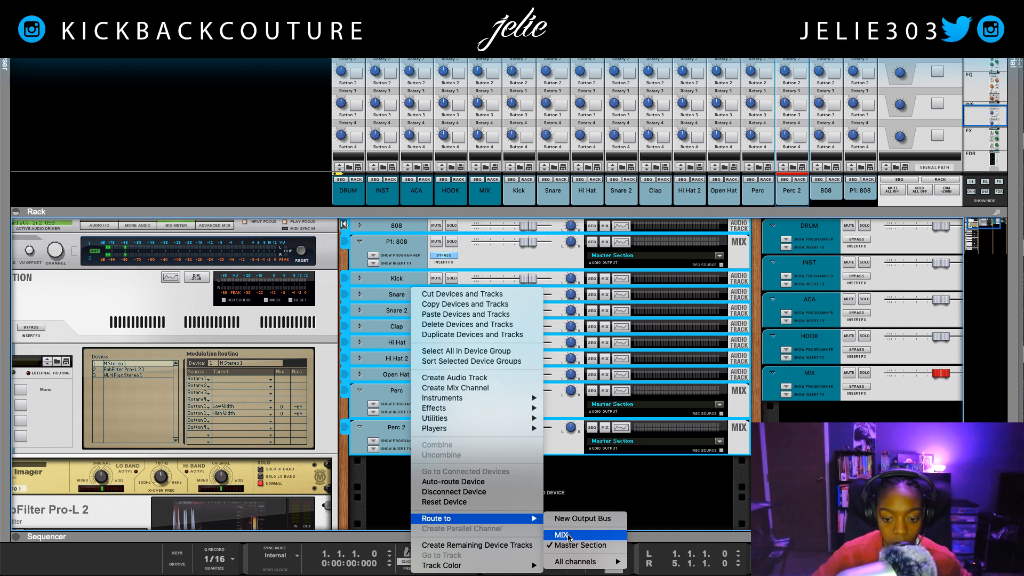
{"action": "mouse_move", "coordinate": [579, 561]}
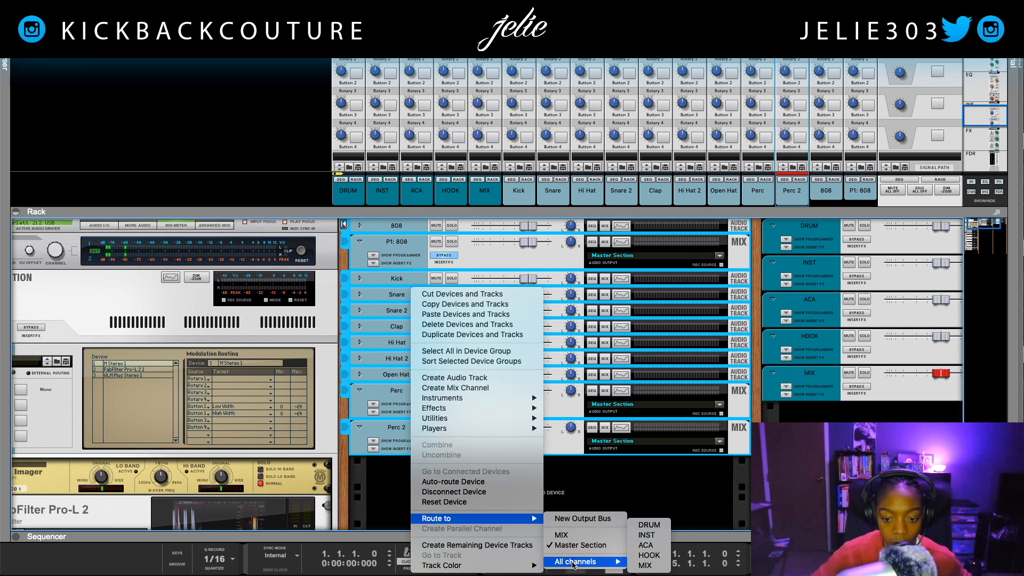
{"action": "left_click", "coordinate": [649, 525]}
{"action": "left_click", "coordinate": [470, 471]}
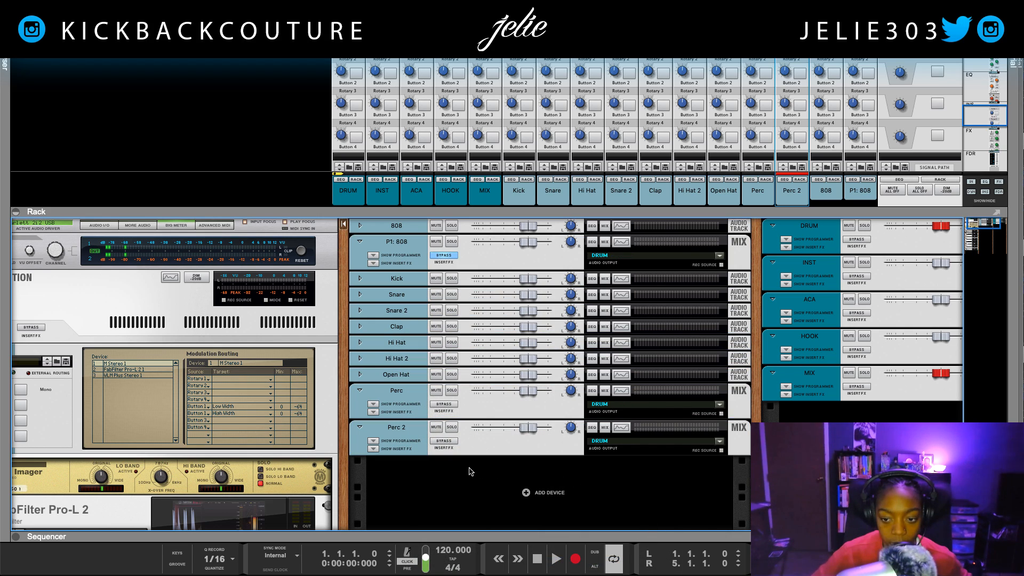
{"action": "left_click", "coordinate": [412, 403]}
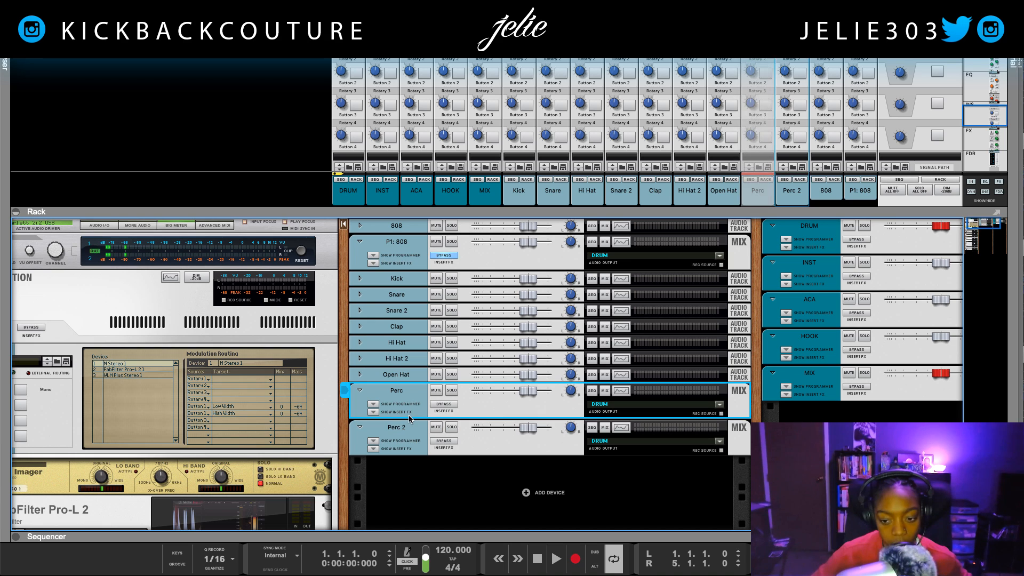
{"action": "left_click", "coordinate": [418, 431]}
{"action": "left_click", "coordinate": [409, 403]}
{"action": "left_click", "coordinate": [418, 433]}
{"action": "left_click", "coordinate": [408, 411]}
{"action": "left_click", "coordinate": [418, 440]}
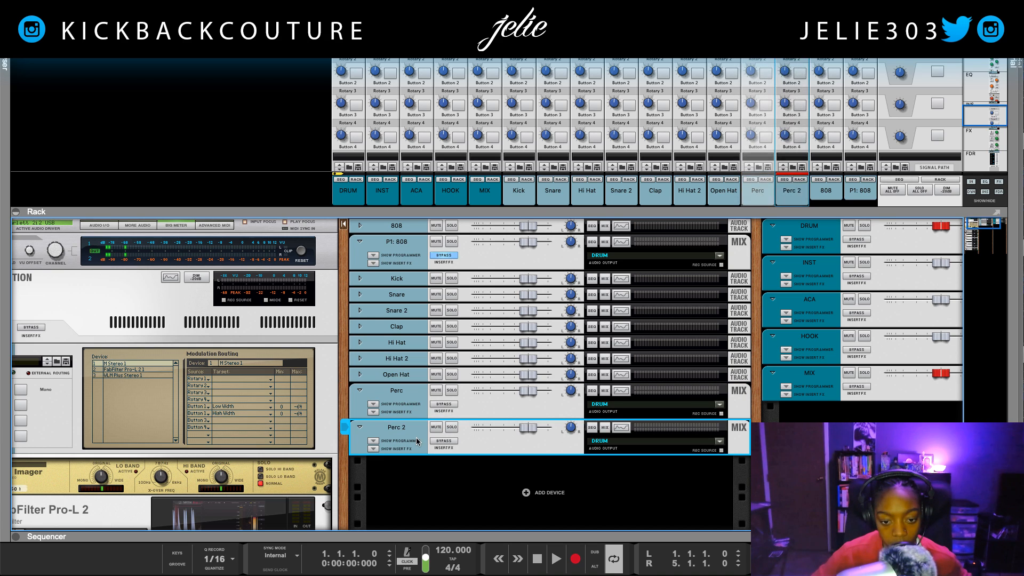
{"action": "left_click", "coordinate": [407, 412]}
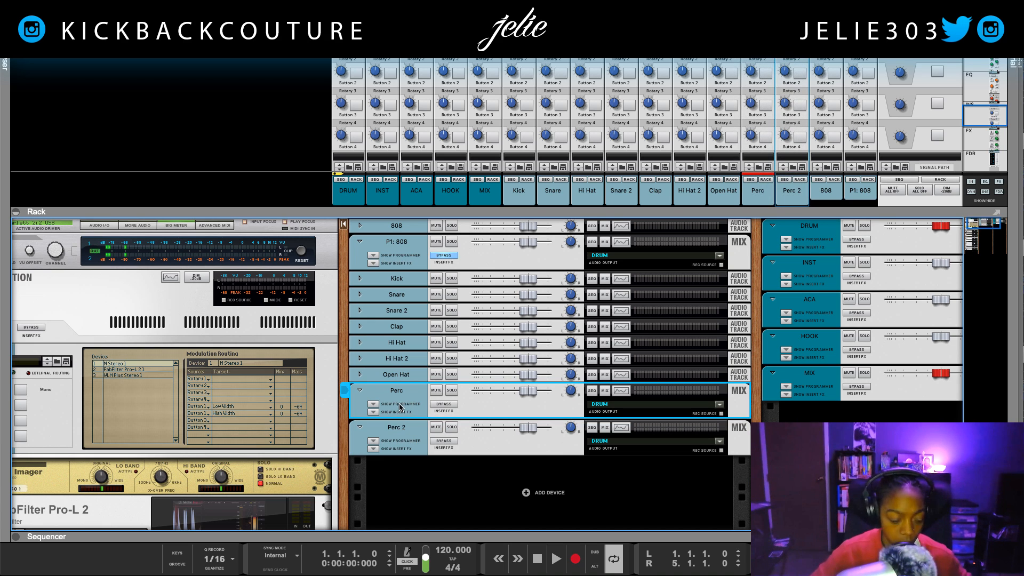
{"action": "right_click", "coordinate": [400, 441]}
Step: Delete the Perc and Perc 2 mix channels from the rack
{"action": "left_click", "coordinate": [391, 439]}
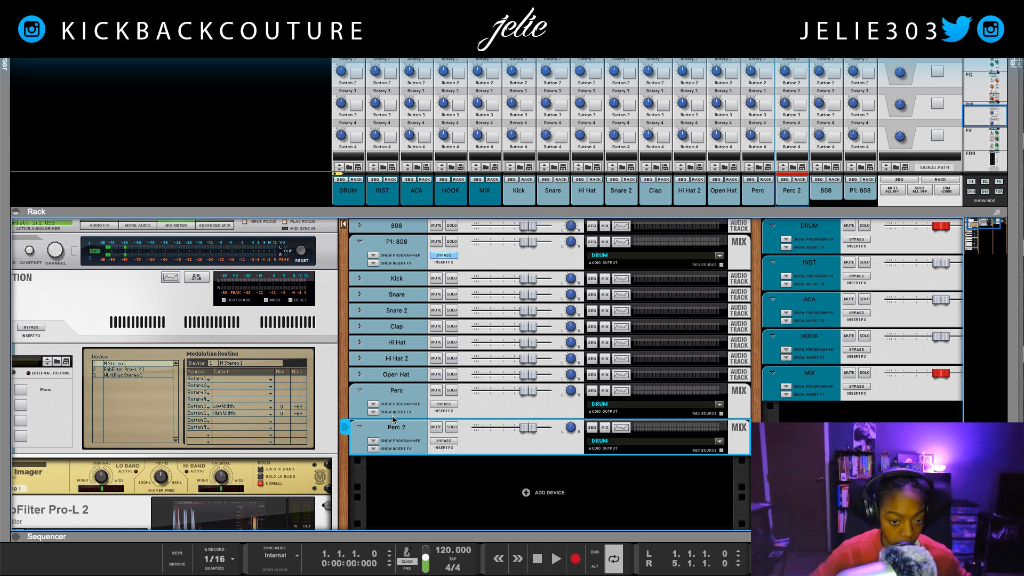
{"action": "left_click", "coordinate": [392, 416], "text": "shift"}
{"action": "key", "text": "Delete"}
Step: Duplicate the Hi Hat 2 and Open Hat audio tracks
{"action": "left_click", "coordinate": [407, 363]}
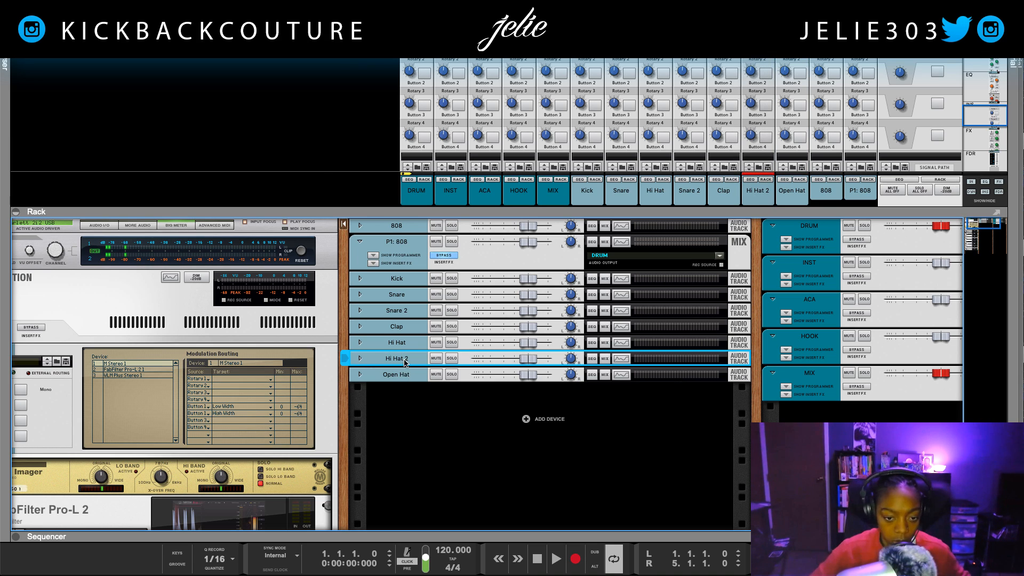
{"action": "left_click", "coordinate": [406, 374], "text": "shift"}
{"action": "key", "text": "ctrl+d"}
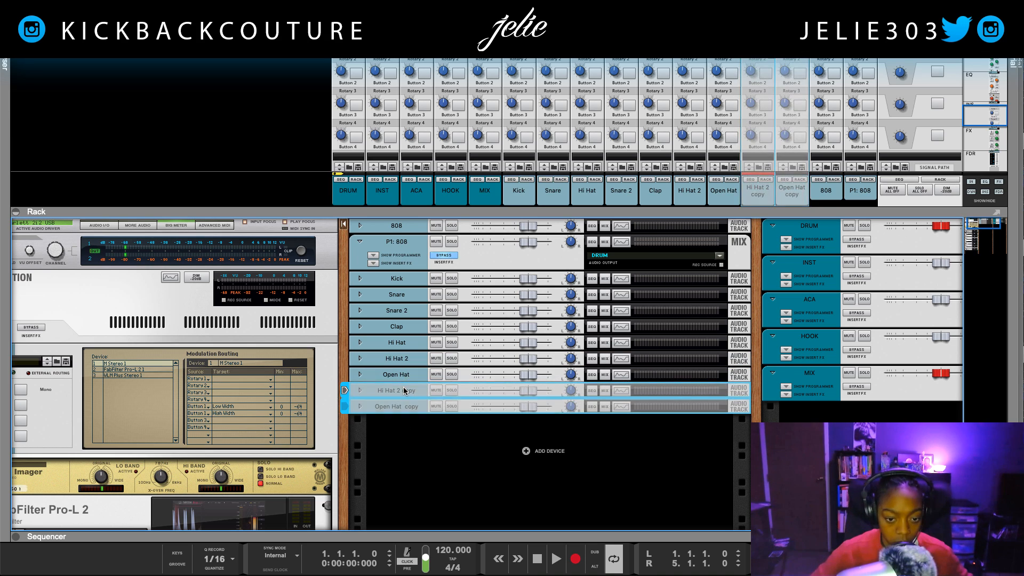
Step: Rename the duplicated Hi Hat 2 and Open Hat tracks to Perc and Perc 2
{"action": "double_click", "coordinate": [405, 391]}
{"action": "type", "text": "Perc"}
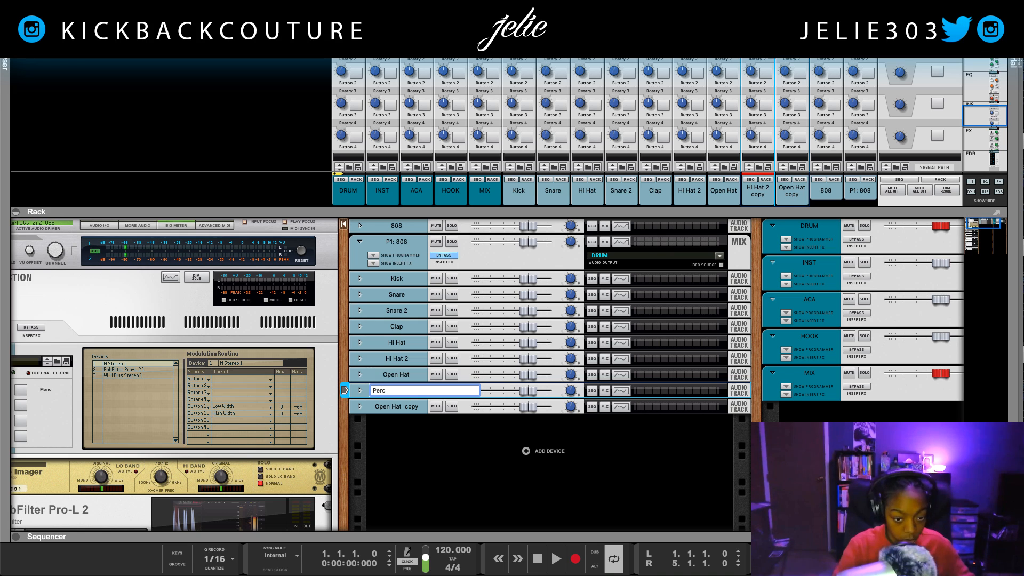
{"action": "key", "text": "Return"}
{"action": "double_click", "coordinate": [397, 406]}
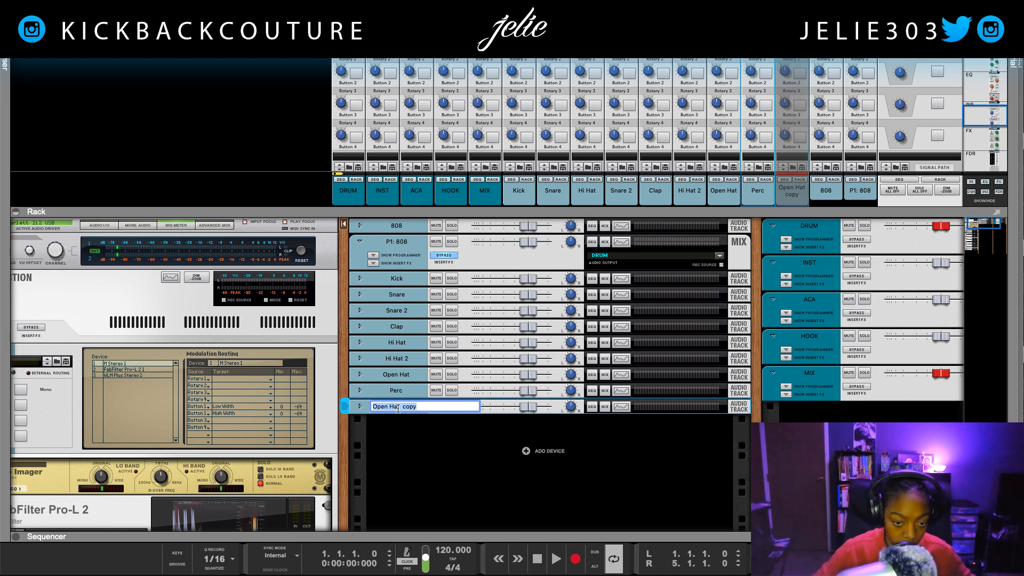
{"action": "key", "text": "BackSpace"}
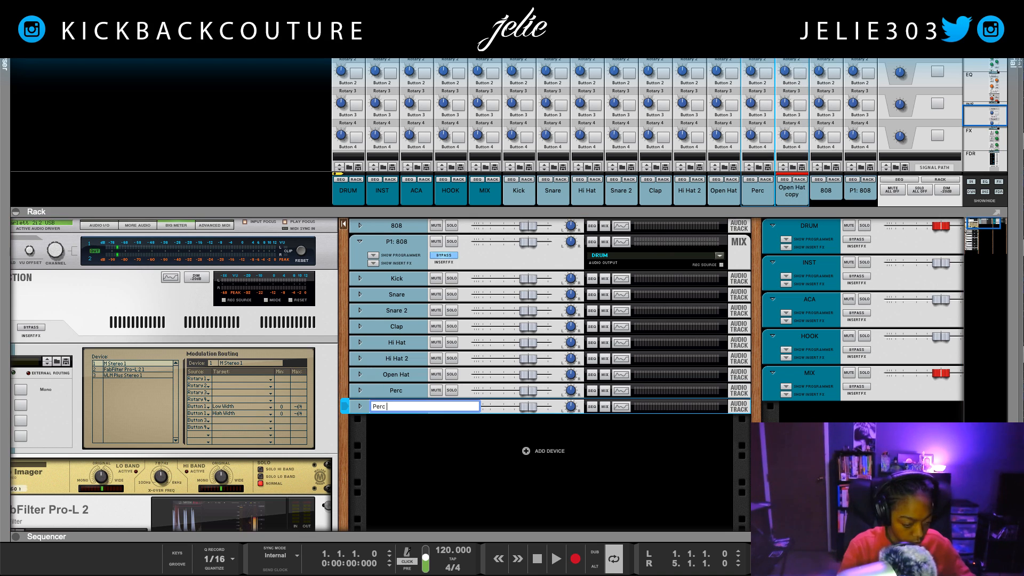
{"action": "type", "text": "Perc 2"}
{"action": "key", "text": "Return"}
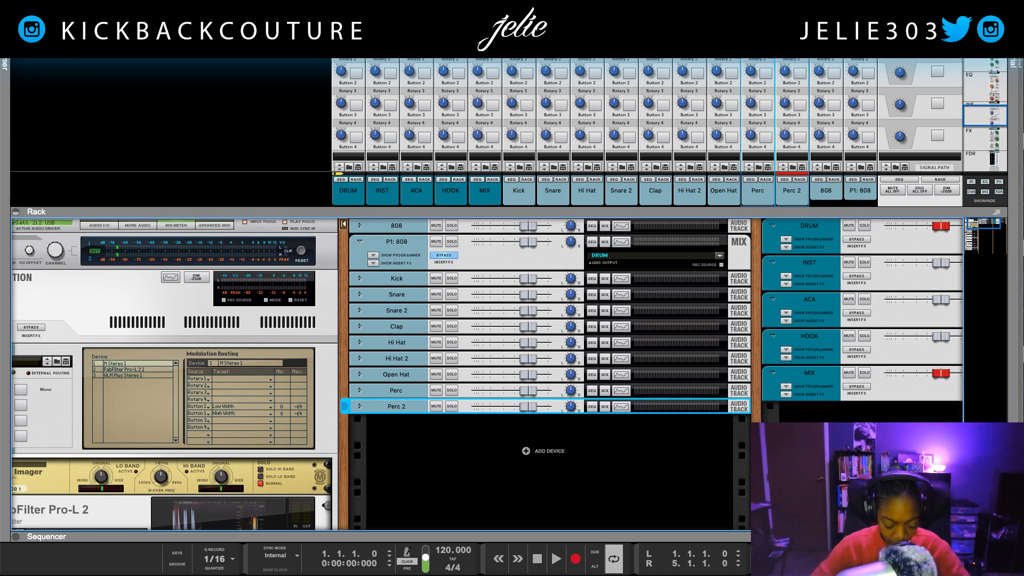
{"action": "left_click", "coordinate": [427, 472]}
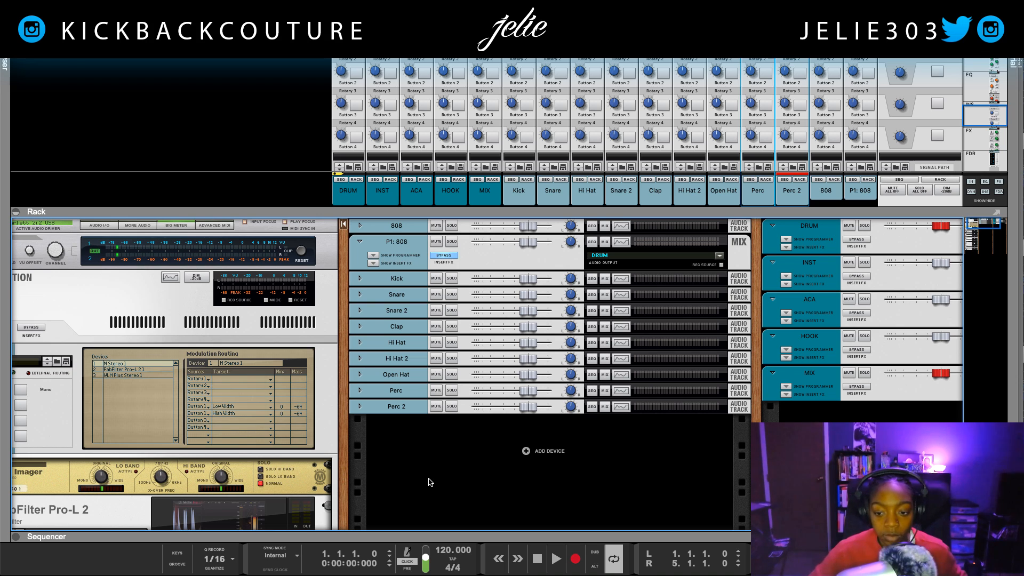
Step: Unfold the Perc and Perc 2 tracks to check their audio output routing, and fold them again
{"action": "scroll", "coordinate": [426, 433], "scroll_direction": "left", "scroll_amount": 2}
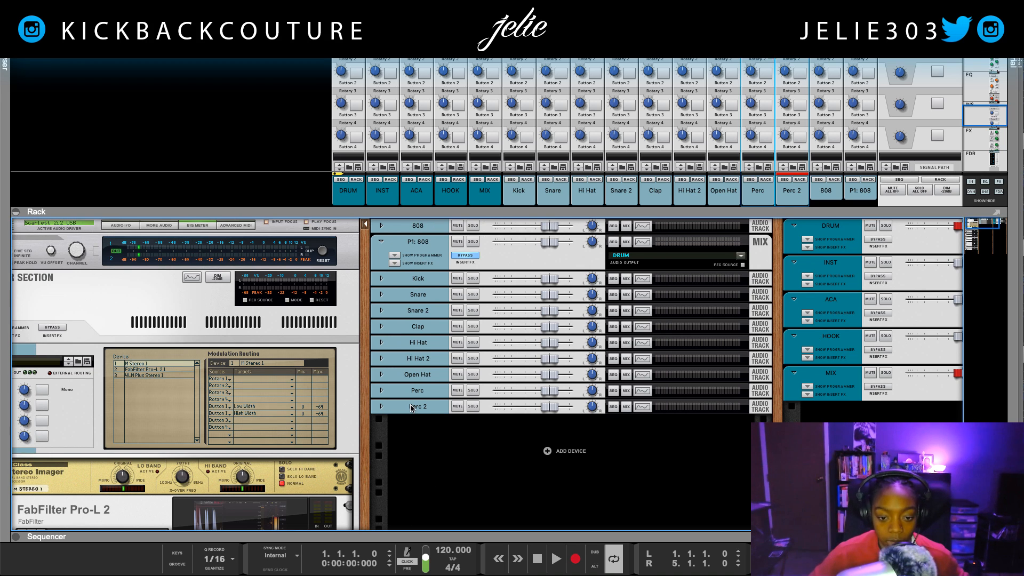
{"action": "left_click", "coordinate": [373, 388]}
{"action": "left_click", "coordinate": [382, 390]}
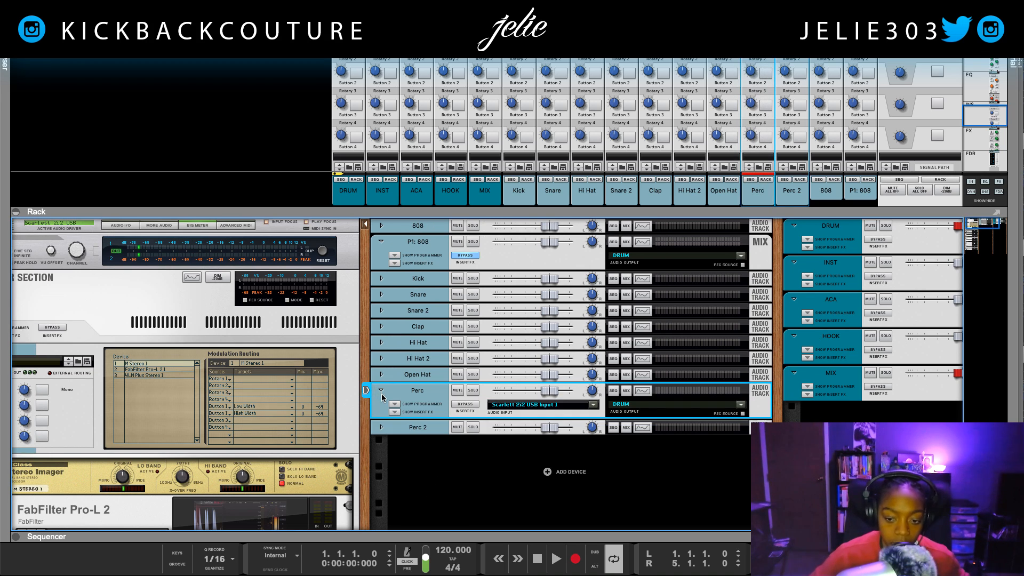
{"action": "left_click", "coordinate": [381, 428]}
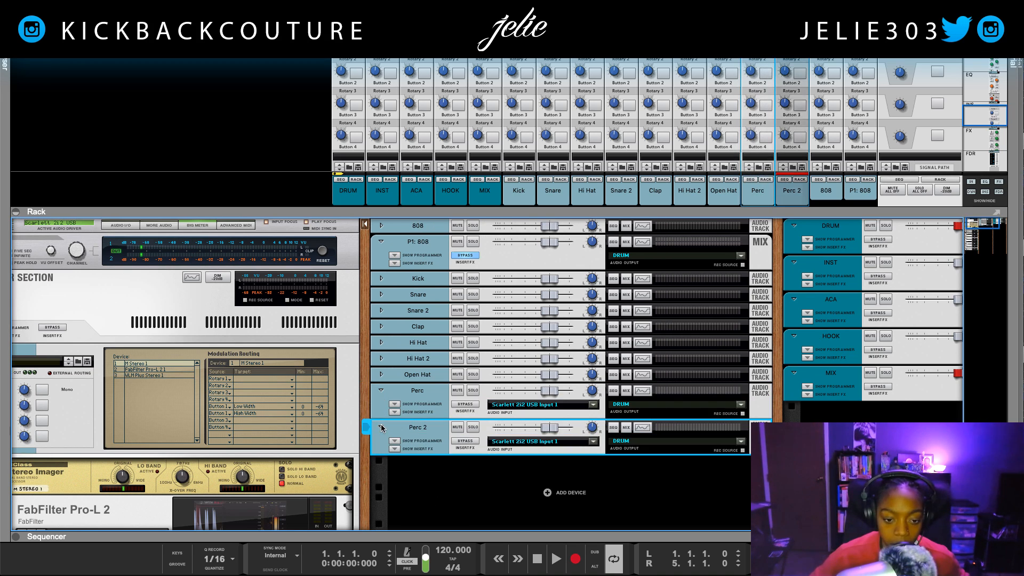
{"action": "left_click", "coordinate": [641, 406]}
{"action": "left_click", "coordinate": [617, 411]}
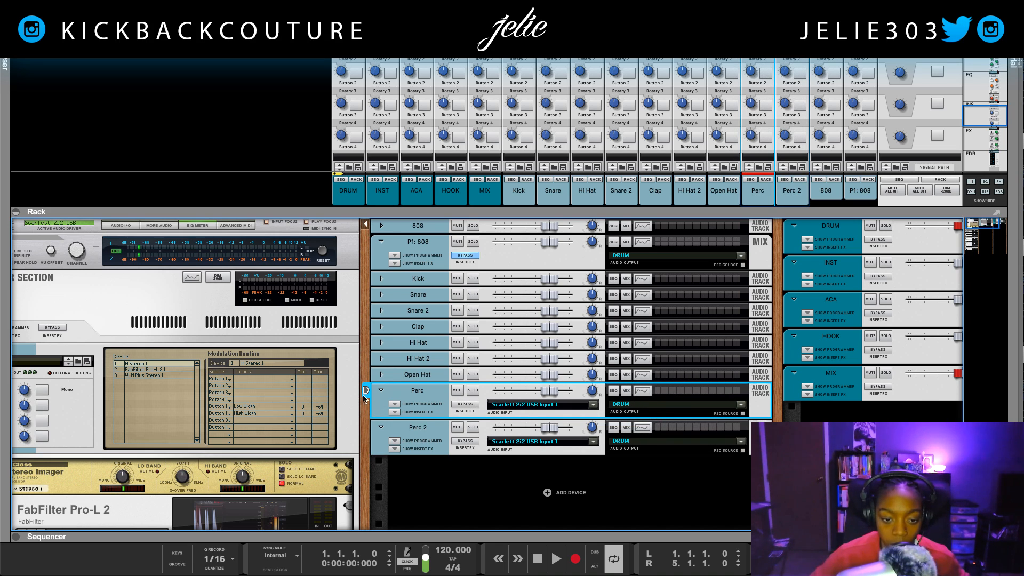
{"action": "left_click", "coordinate": [382, 390]}
{"action": "left_click", "coordinate": [381, 406]}
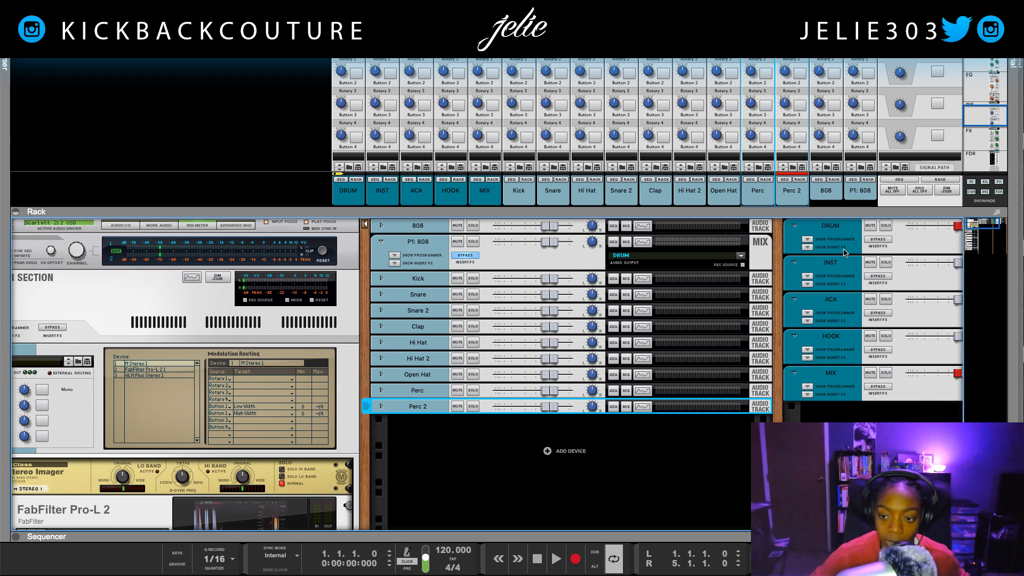
Step: Create an audio track below Perc 2 and duplicate it four times
{"action": "left_click_drag", "start_coordinate": [776, 275], "coordinate": [731, 269]}
{"action": "left_click", "coordinate": [789, 276]}
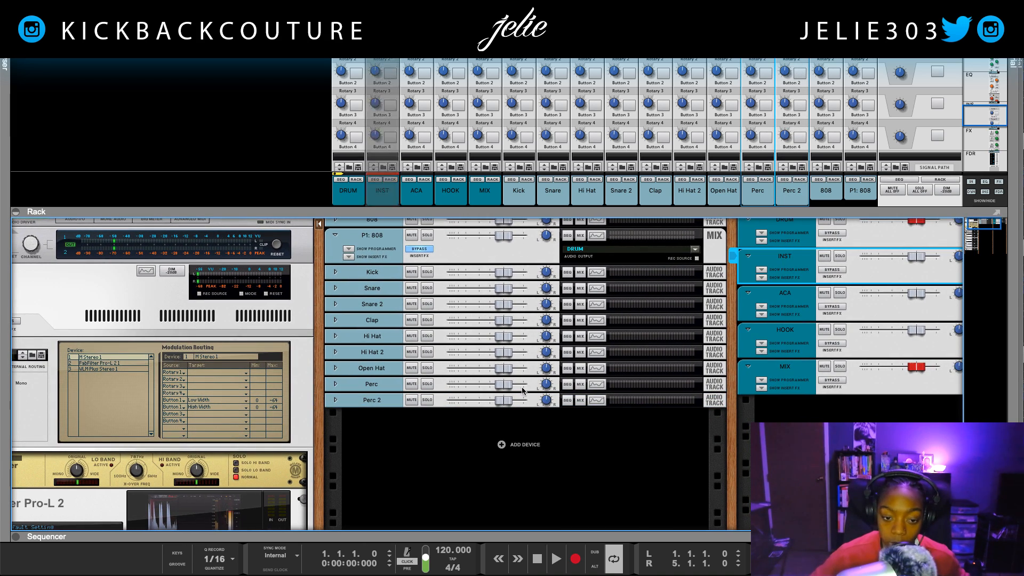
{"action": "right_click", "coordinate": [526, 453]}
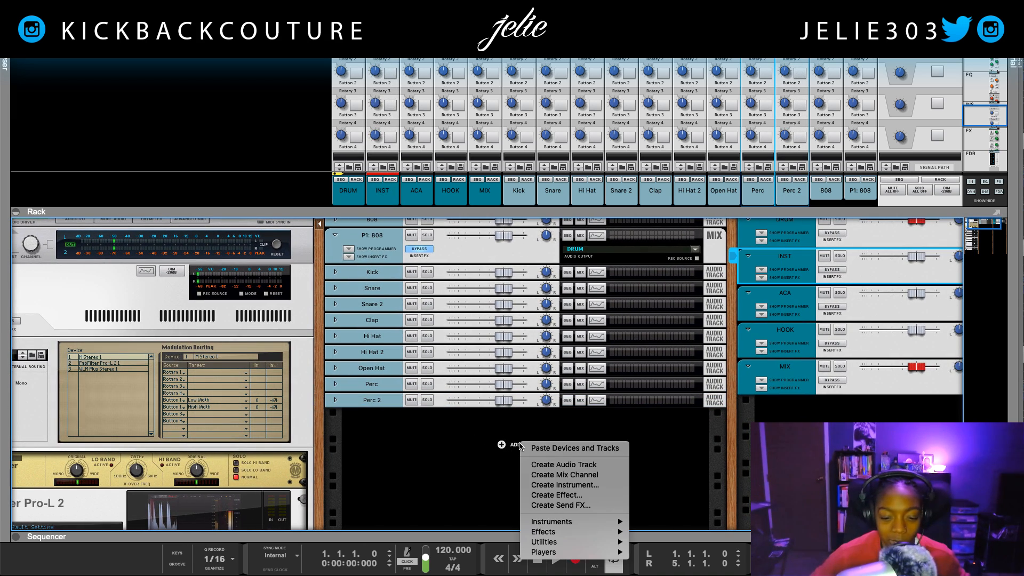
{"action": "left_click", "coordinate": [541, 466]}
{"action": "key", "text": "ctrl+d"}
{"action": "key", "text": "ctrl+d"}
{"action": "key", "text": "ctrl+d"}
{"action": "key", "text": "ctrl+d"}
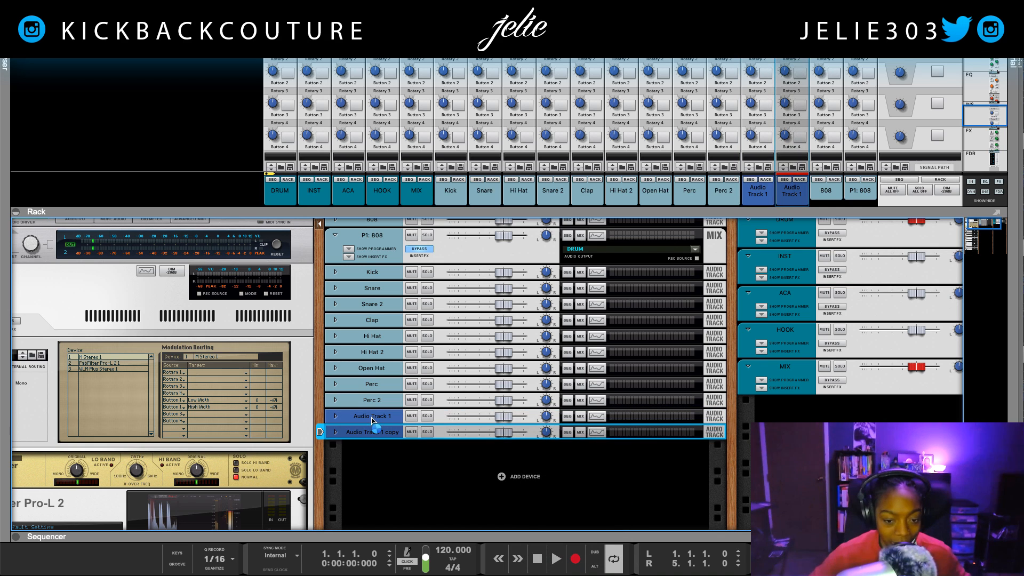
Step: Rename the first two new audio tracks below Perc 2 as Sound 1 and Sound 2
{"action": "double_click", "coordinate": [375, 419]}
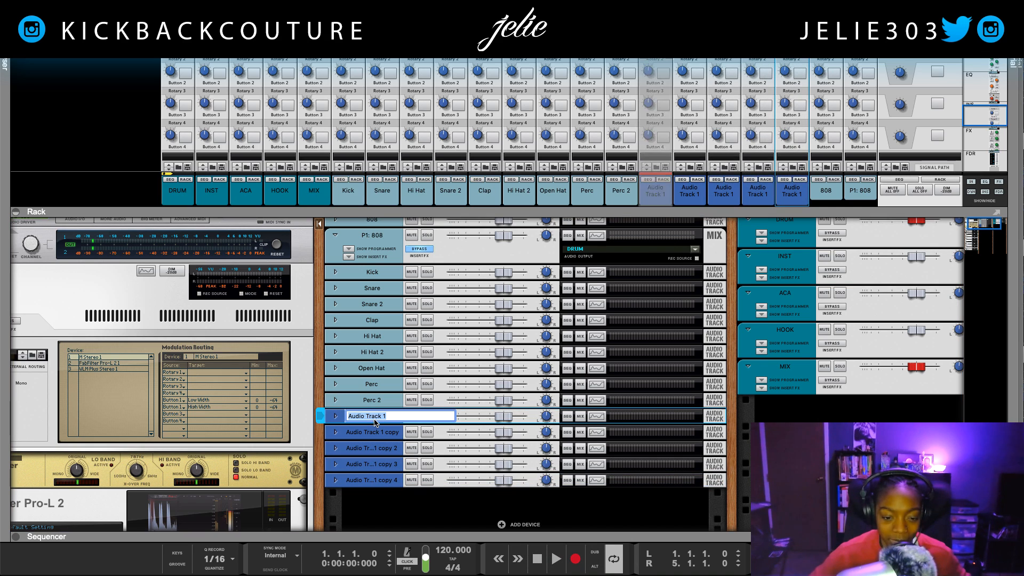
{"action": "type", "text": "Sound "}
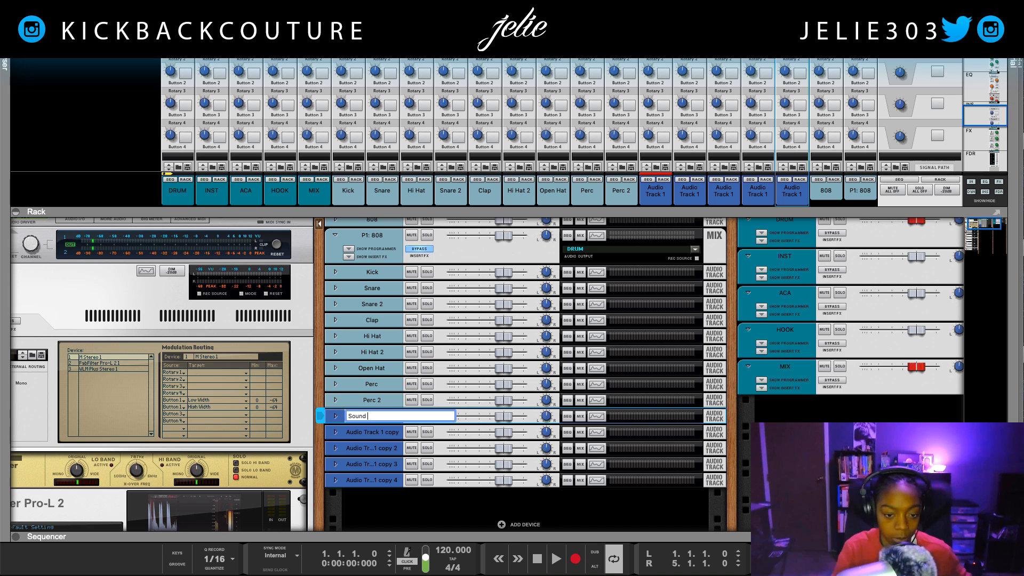
{"action": "type", "text": "1"}
{"action": "key", "text": "Return"}
{"action": "left_click", "coordinate": [402, 433]}
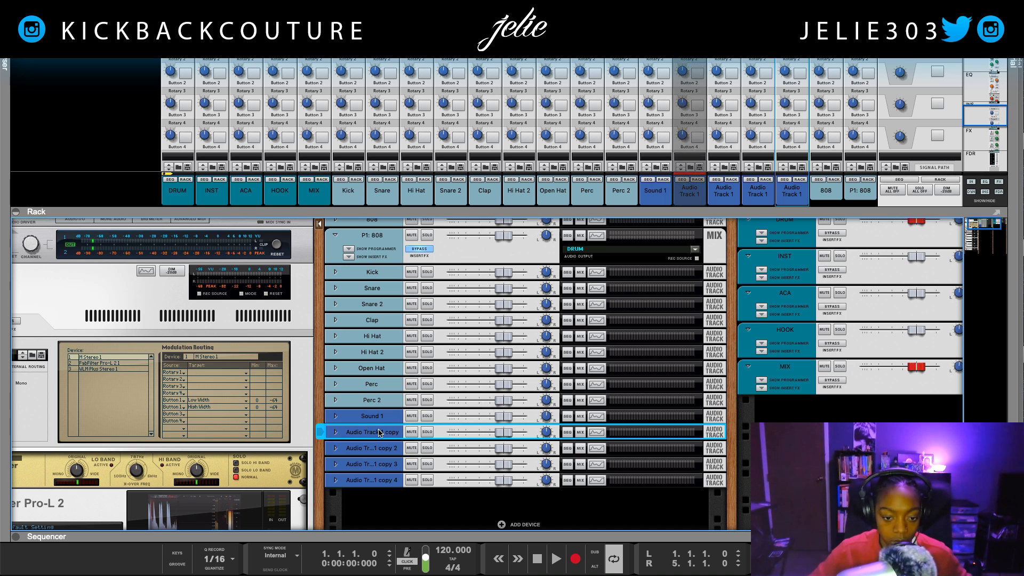
{"action": "double_click", "coordinate": [379, 433]}
{"action": "type", "text": "Soun"}
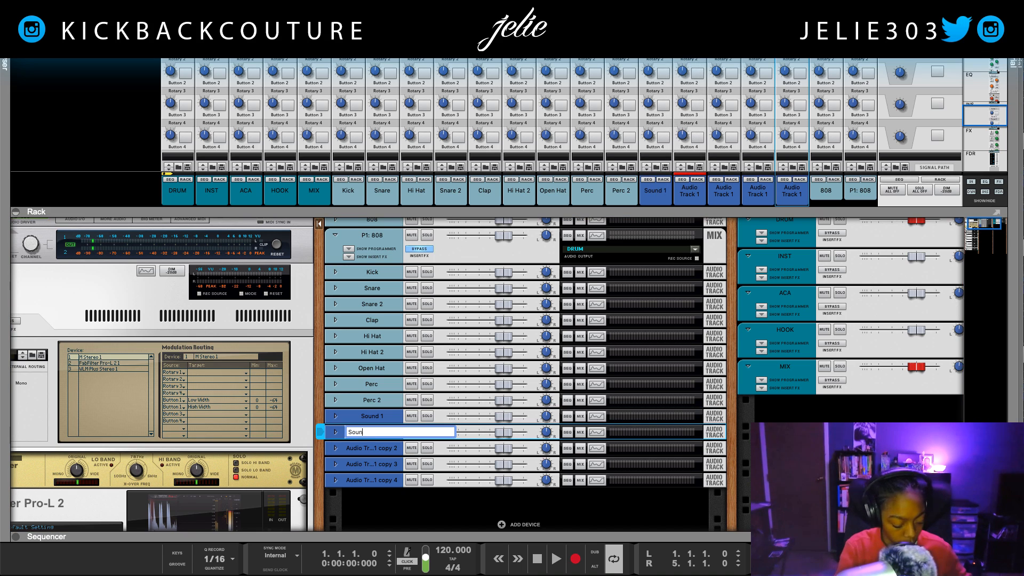
{"action": "type", "text": "d 2"}
{"action": "key", "text": "Return"}
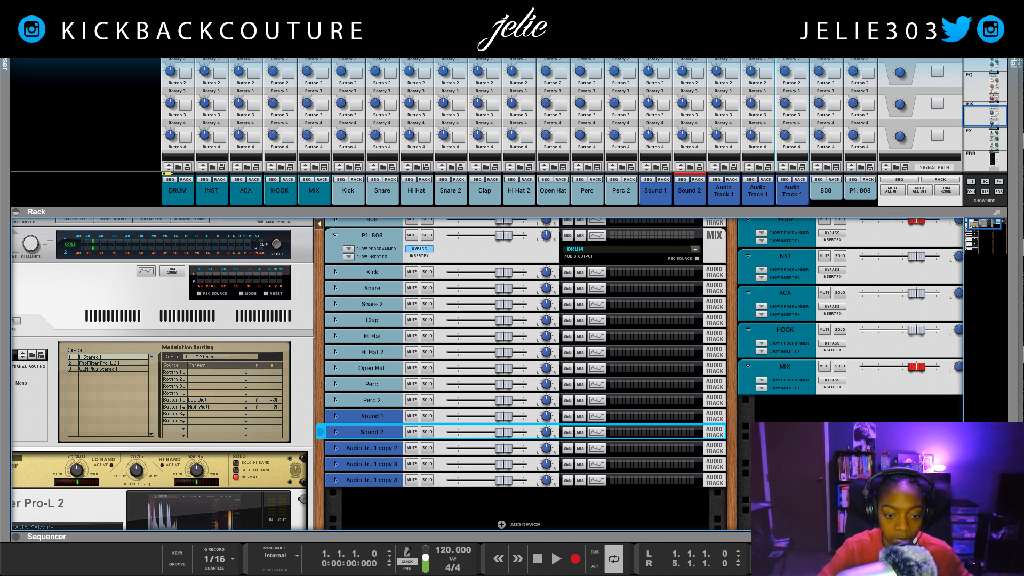
Step: Rename the audio track below Sound 2 as Sound 3
{"action": "double_click", "coordinate": [390, 448]}
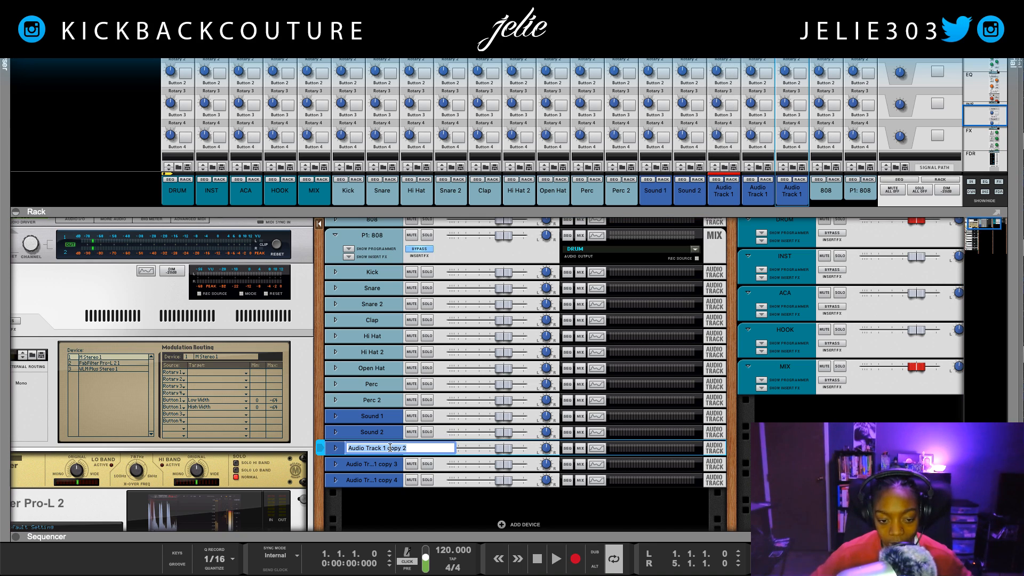
{"action": "key", "text": "BackSpace"}
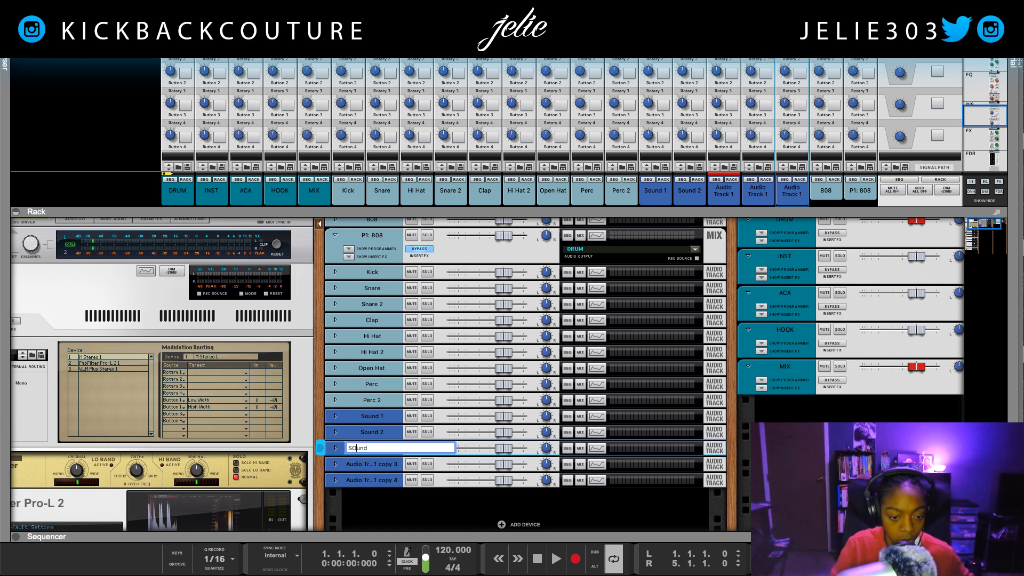
{"action": "key", "text": "Return"}
{"action": "double_click", "coordinate": [387, 449]}
{"action": "left_click", "coordinate": [386, 448]}
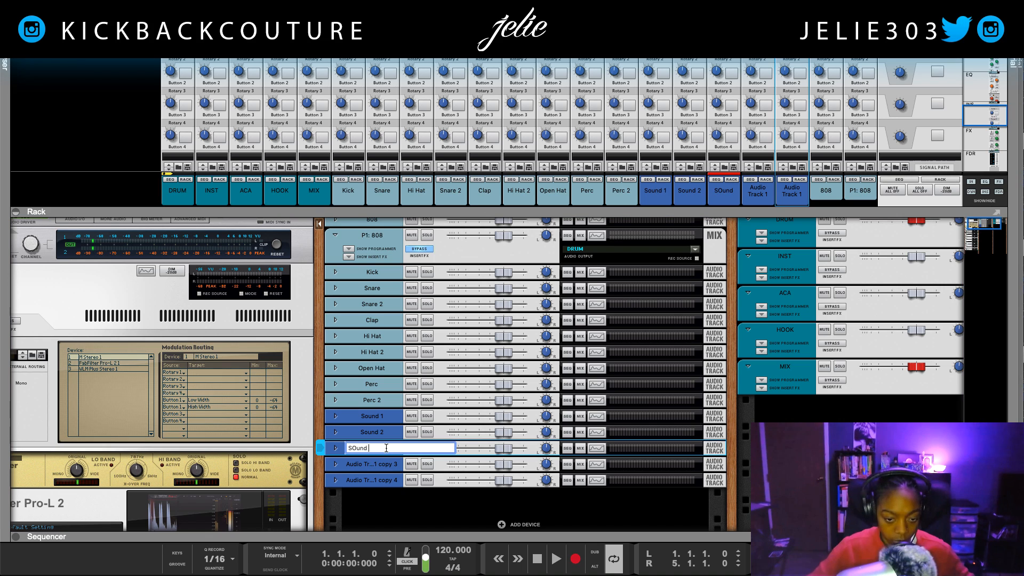
{"action": "key", "text": "BackSpace"}
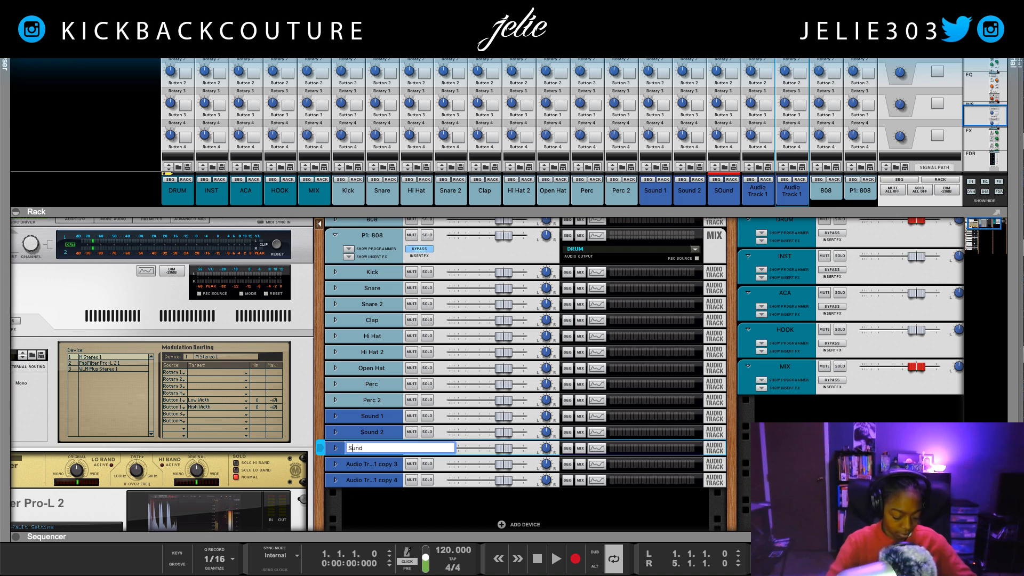
{"action": "left_click", "coordinate": [378, 449]}
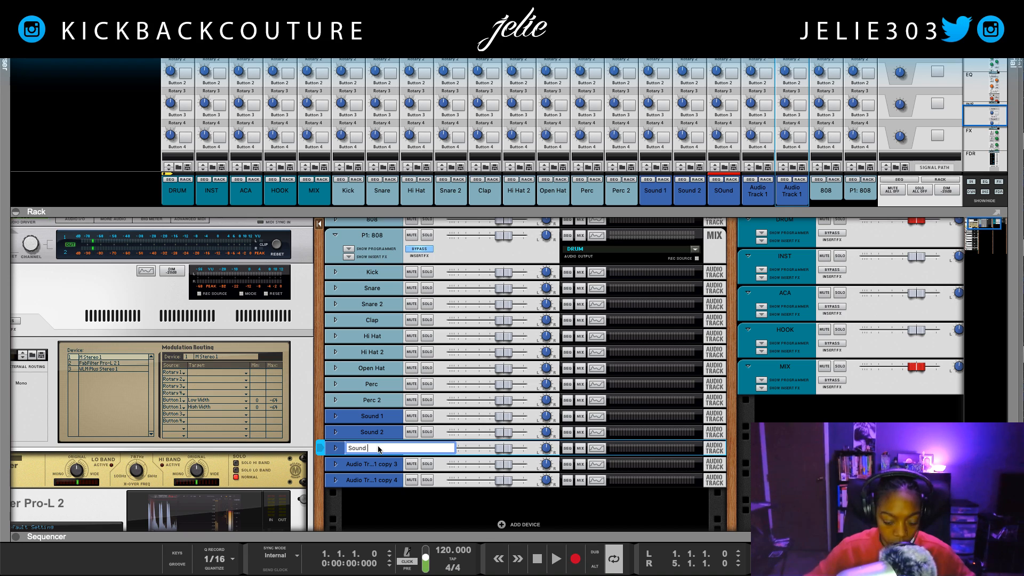
{"action": "key", "text": "Return"}
Step: Rename the last two new audio tracks as Sound 4 and Sound 5
{"action": "double_click", "coordinate": [371, 465]}
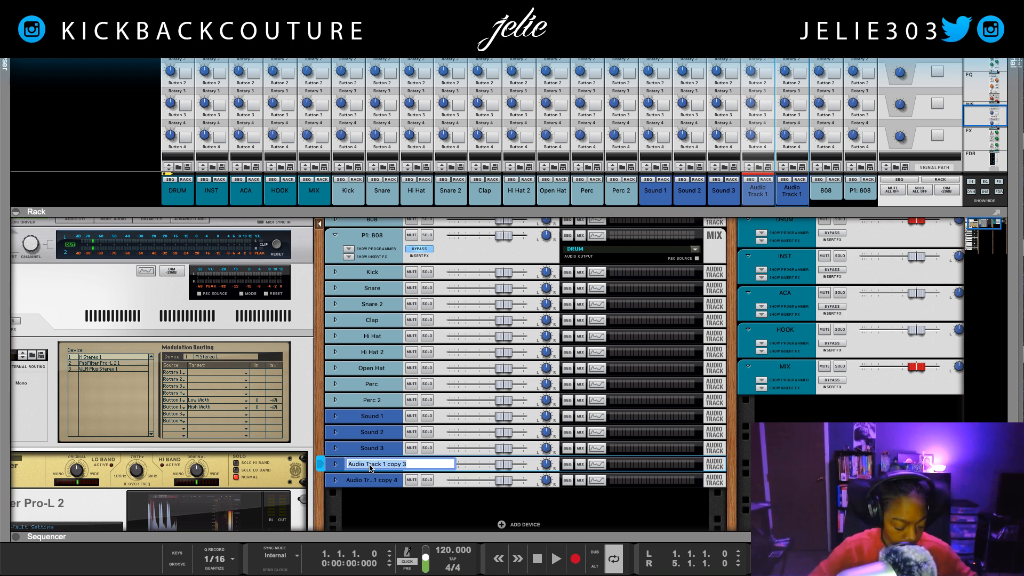
{"action": "type", "text": "Sound"}
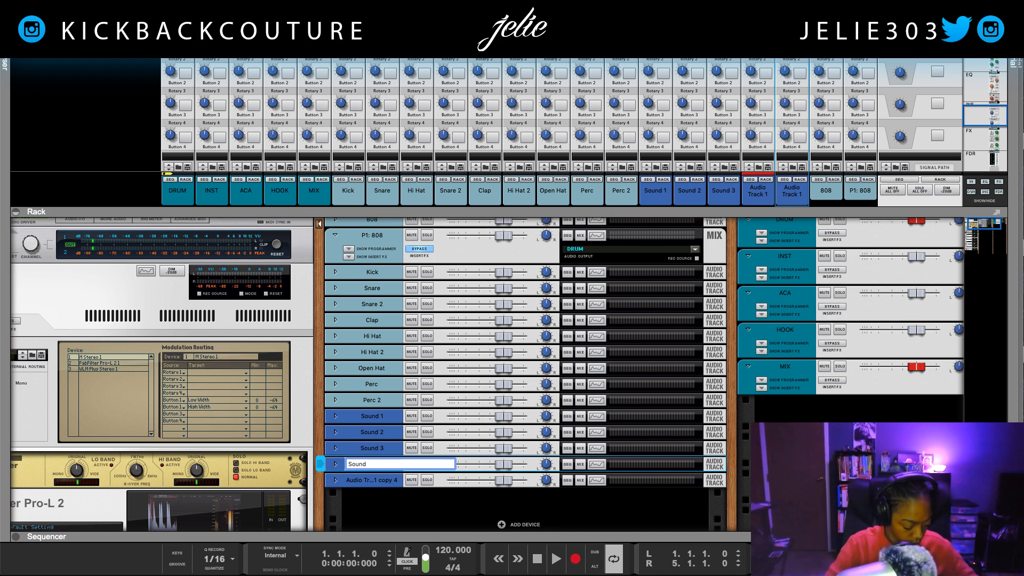
{"action": "type", "text": " 4"}
{"action": "key", "text": "Return"}
{"action": "double_click", "coordinate": [385, 480]}
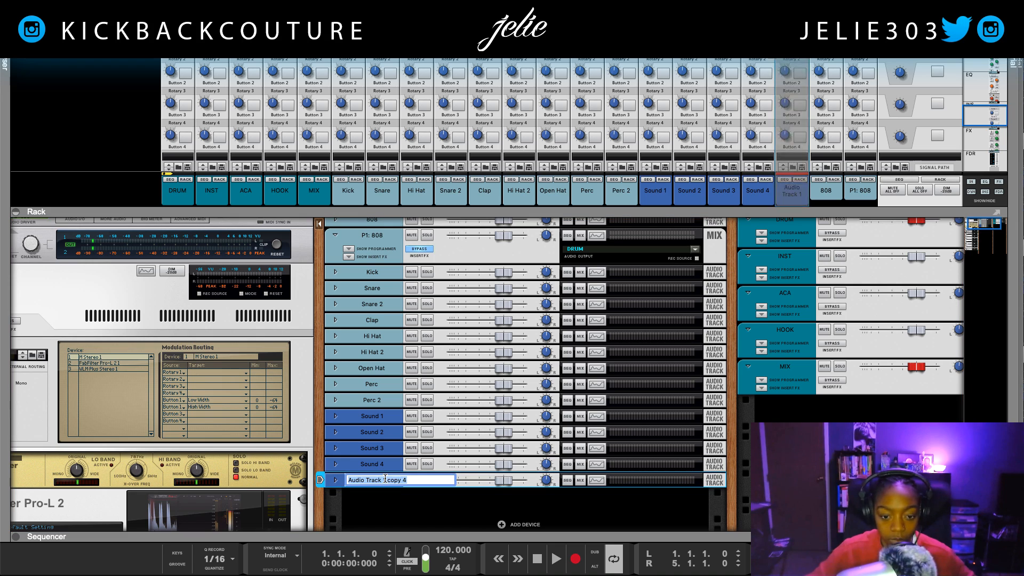
{"action": "type", "text": "Sound "}
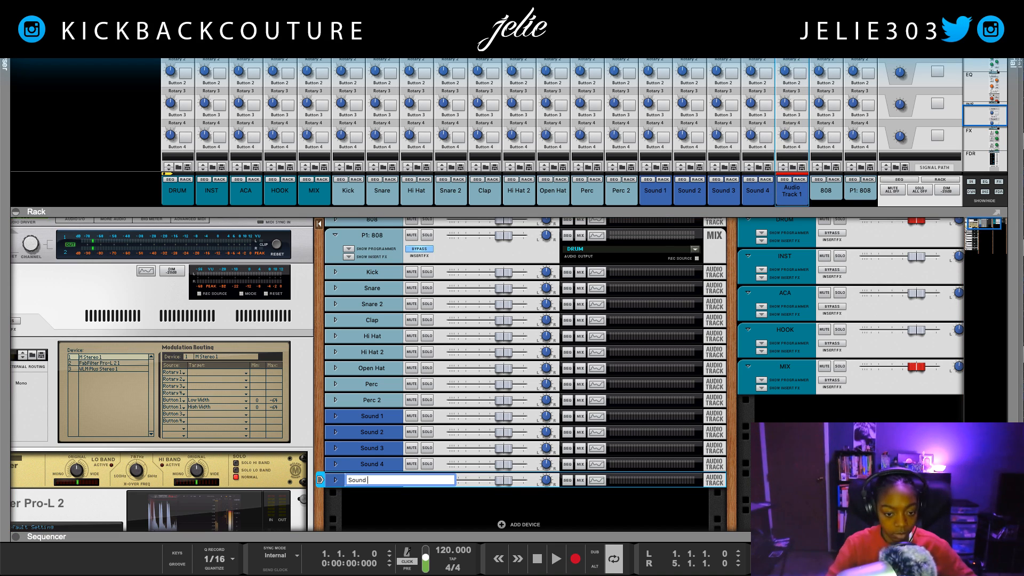
{"action": "type", "text": "5"}
{"action": "key", "text": "Return"}
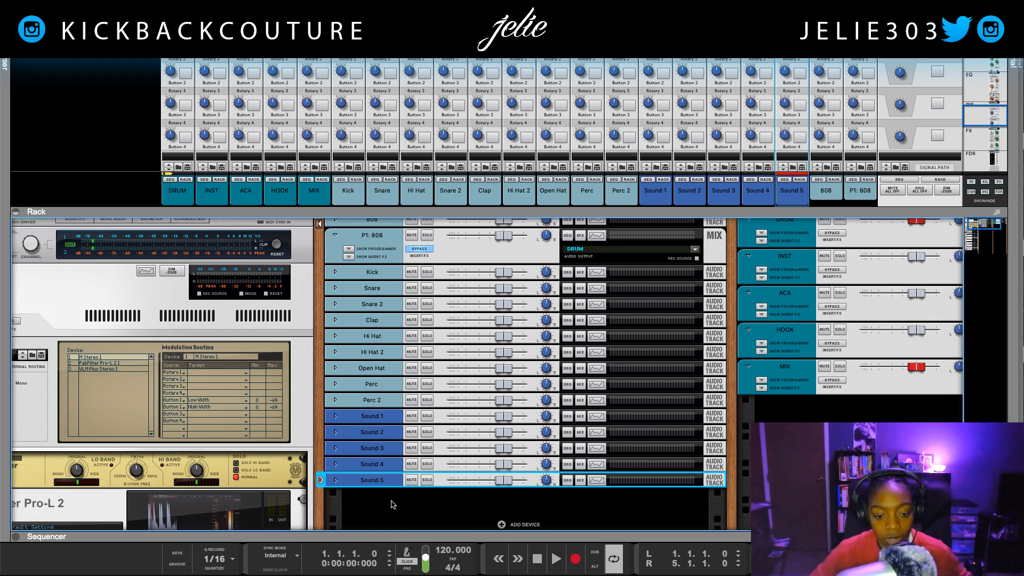
Step: Route the tracks Sound 1 through Sound 5 together to the INST channel
{"action": "left_click", "coordinate": [376, 419]}
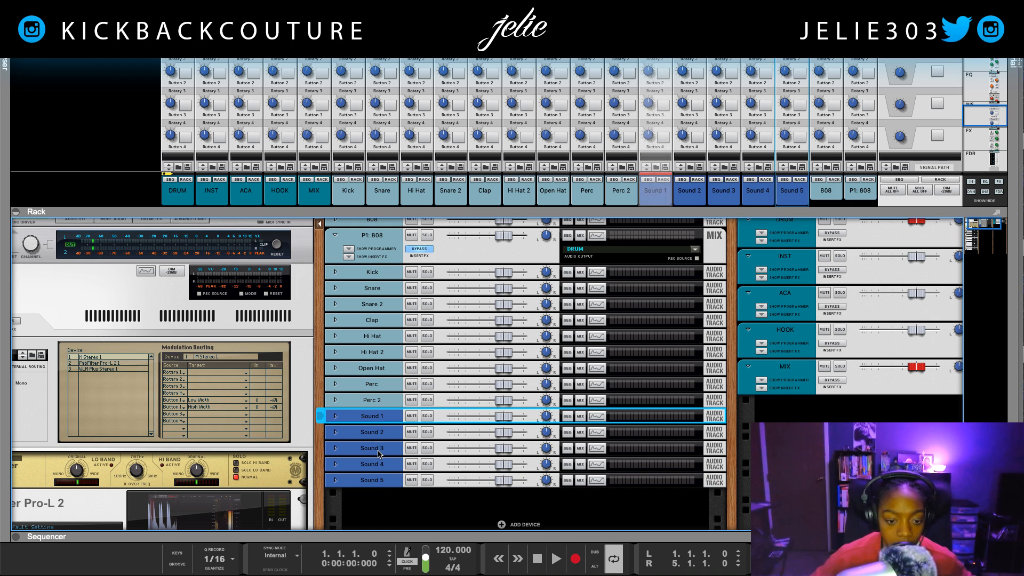
{"action": "left_click", "coordinate": [373, 482], "text": "shift"}
{"action": "right_click", "coordinate": [374, 482]}
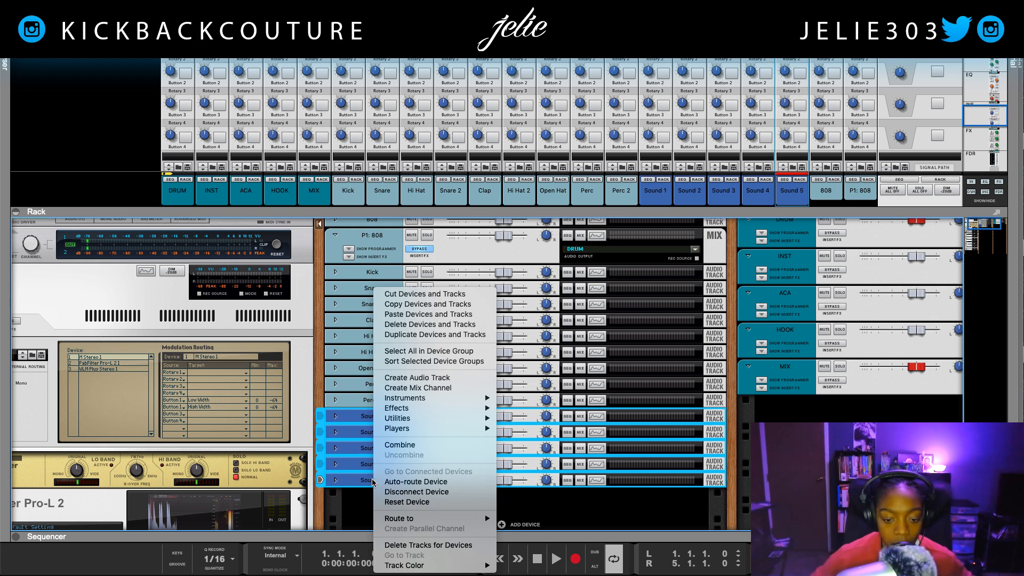
{"action": "mouse_move", "coordinate": [411, 519]}
{"action": "mouse_move", "coordinate": [541, 565]}
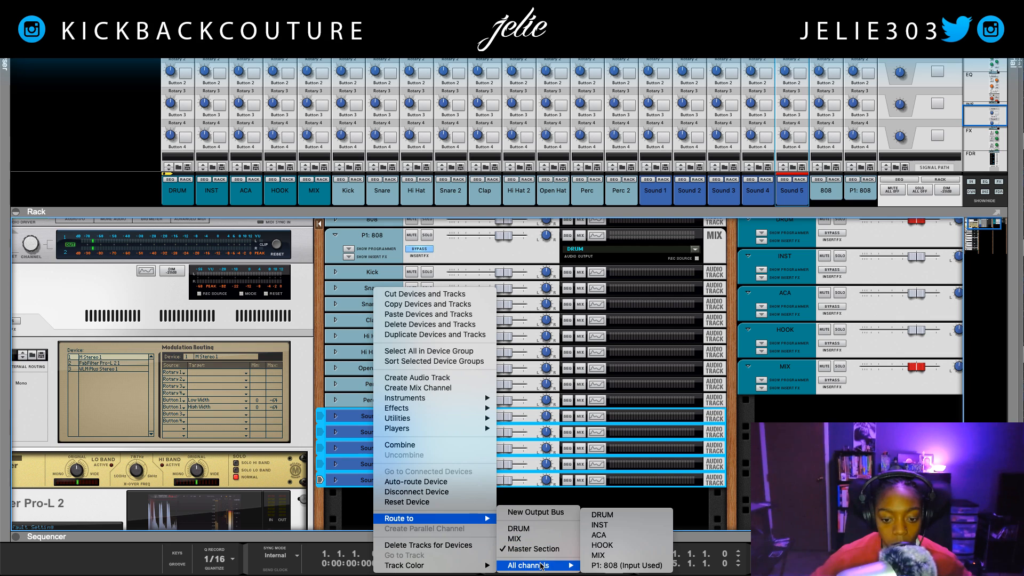
{"action": "left_click", "coordinate": [614, 525]}
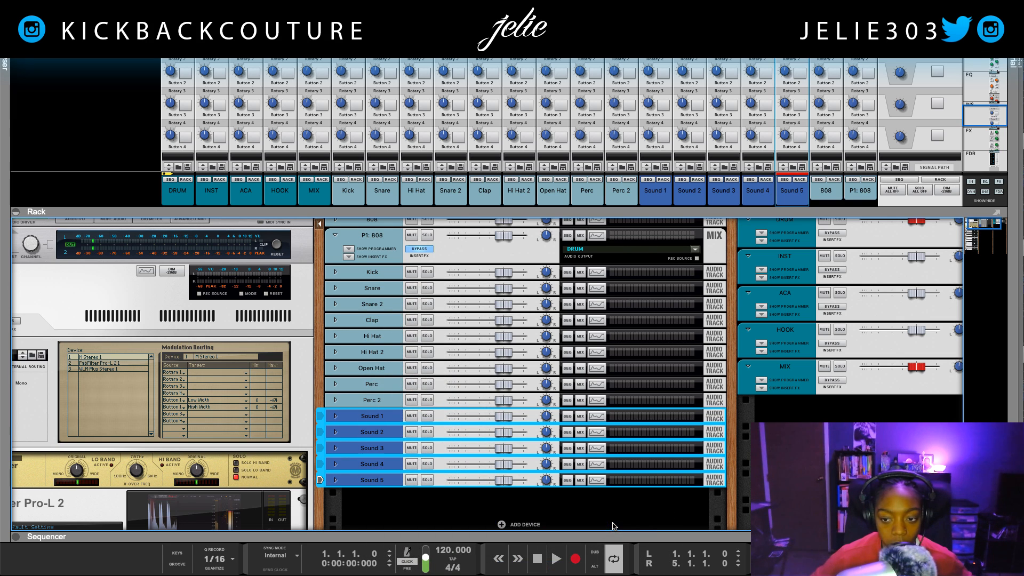
{"action": "left_click", "coordinate": [412, 499]}
Step: Create a new audio track in the rack below Sound 5
{"action": "left_click", "coordinate": [783, 299]}
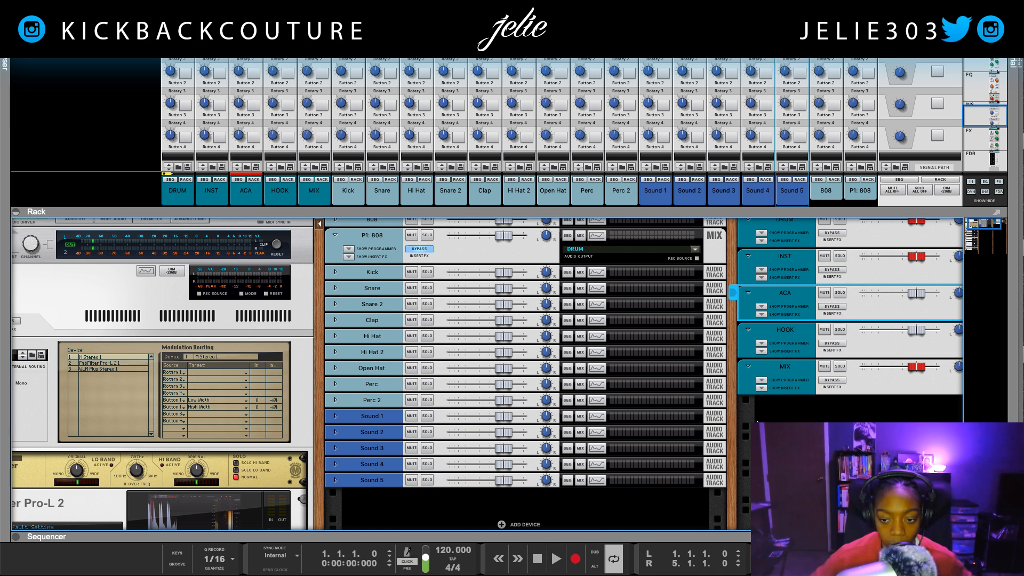
{"action": "scroll", "coordinate": [694, 420], "scroll_direction": "right", "scroll_amount": 2}
{"action": "scroll", "coordinate": [695, 419], "scroll_direction": "down", "scroll_amount": 5}
{"action": "scroll", "coordinate": [695, 419], "scroll_direction": "right", "scroll_amount": 2}
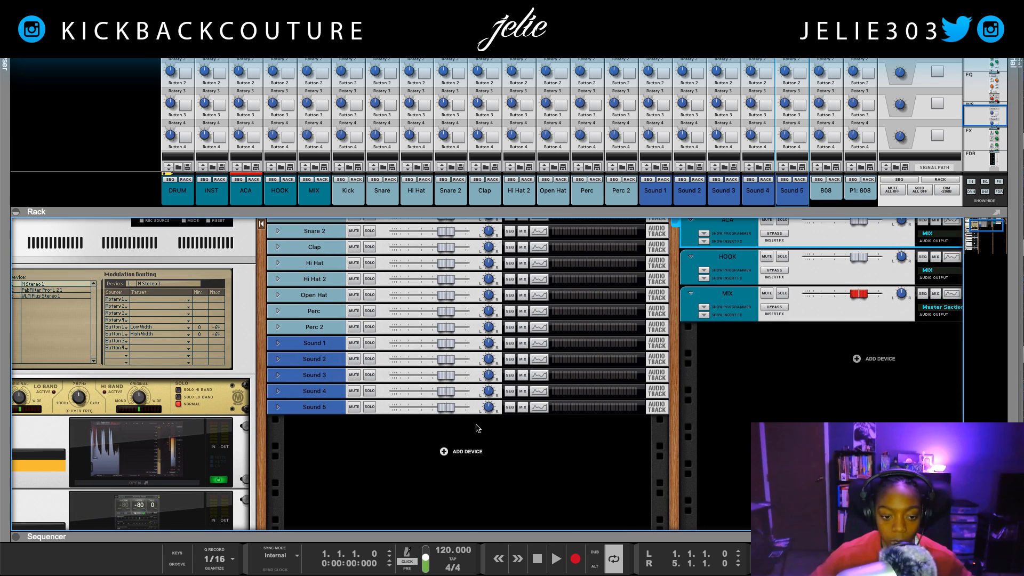
{"action": "right_click", "coordinate": [461, 450]}
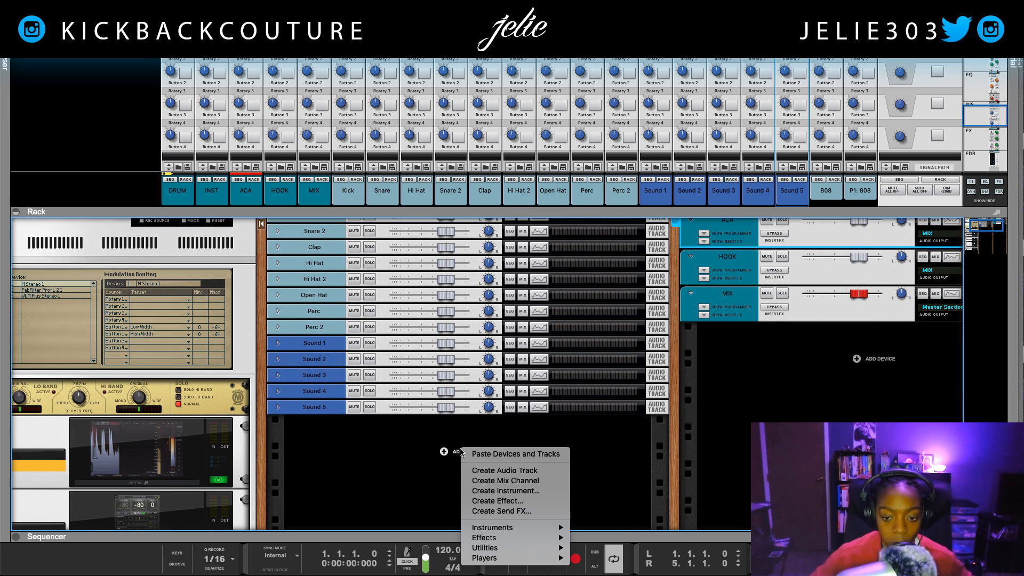
{"action": "left_click", "coordinate": [478, 472]}
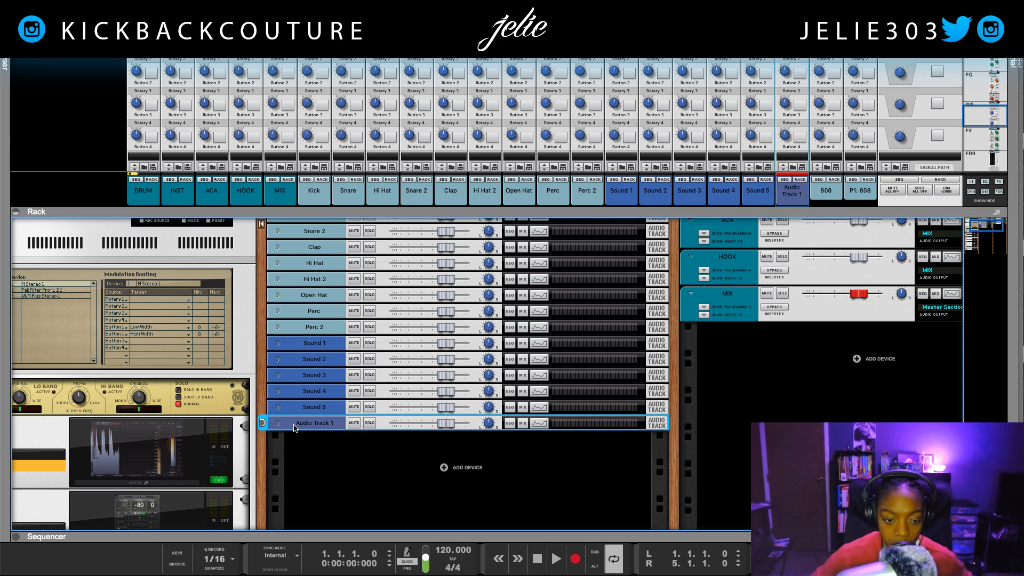
Step: Color the new audio track Red and rename it RECORD
{"action": "right_click", "coordinate": [321, 424]}
{"action": "mouse_move", "coordinate": [374, 565]}
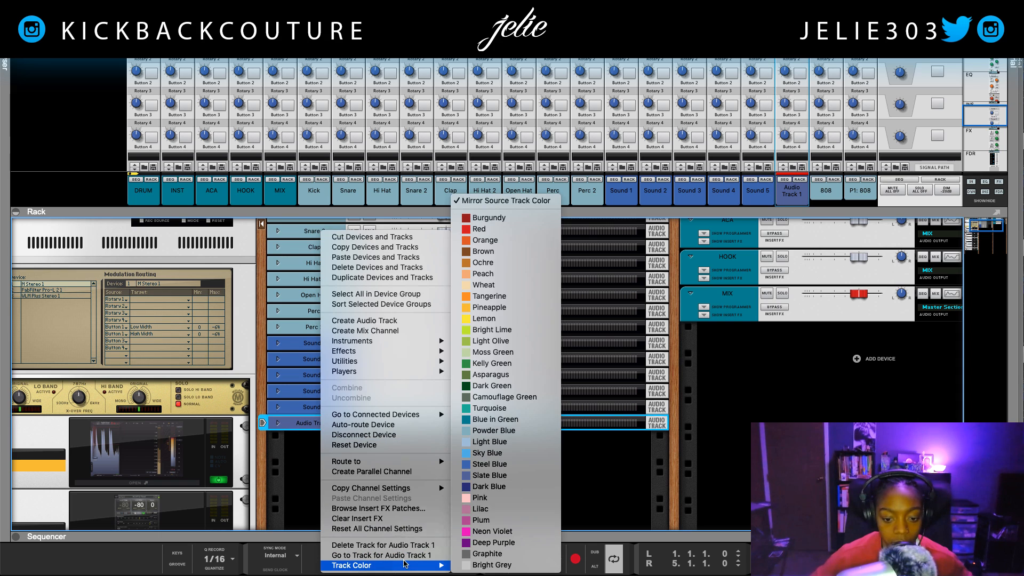
{"action": "left_click", "coordinate": [490, 230]}
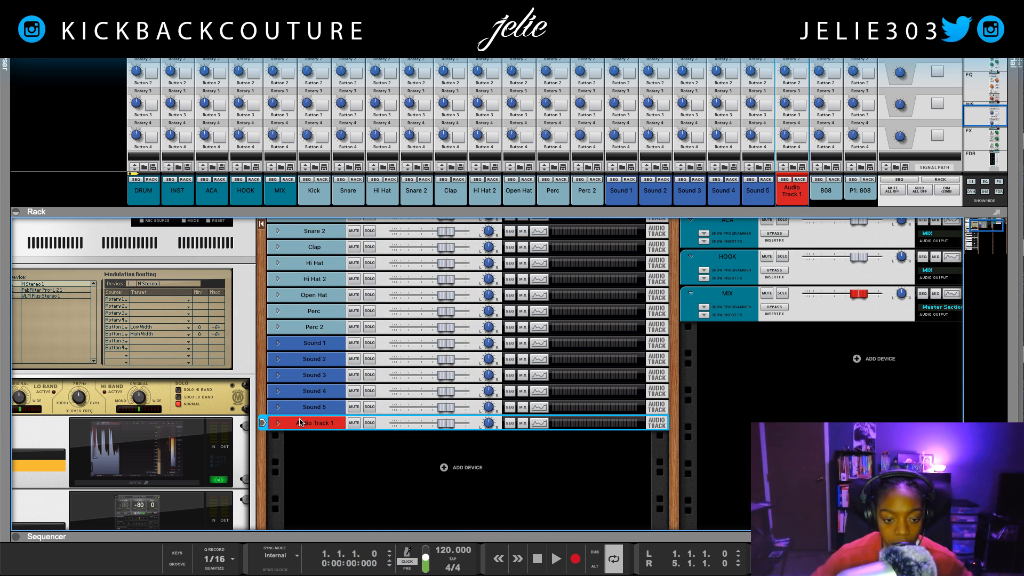
{"action": "double_click", "coordinate": [307, 423]}
{"action": "type", "text": "RREC"}
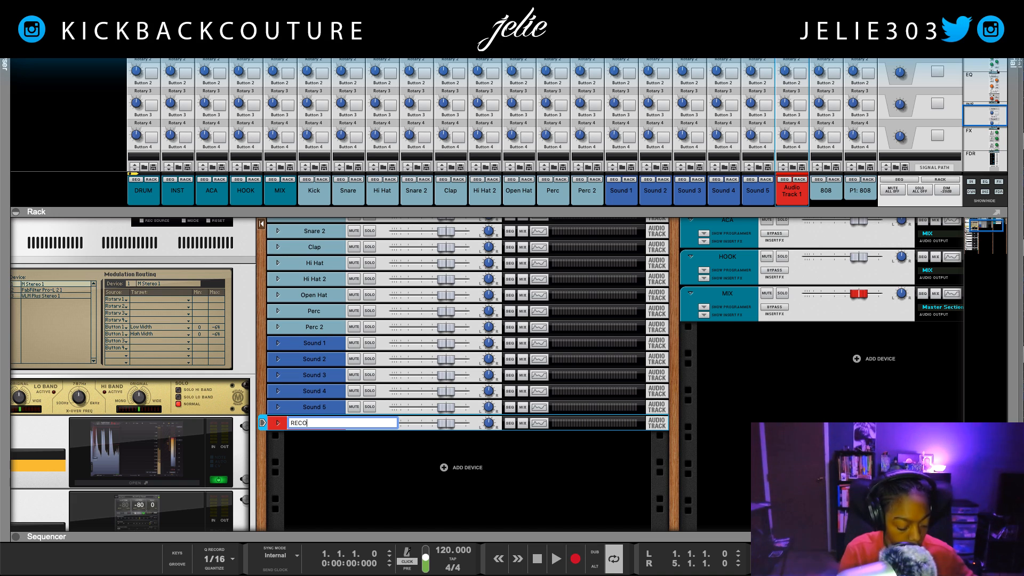
{"action": "key", "text": "Return"}
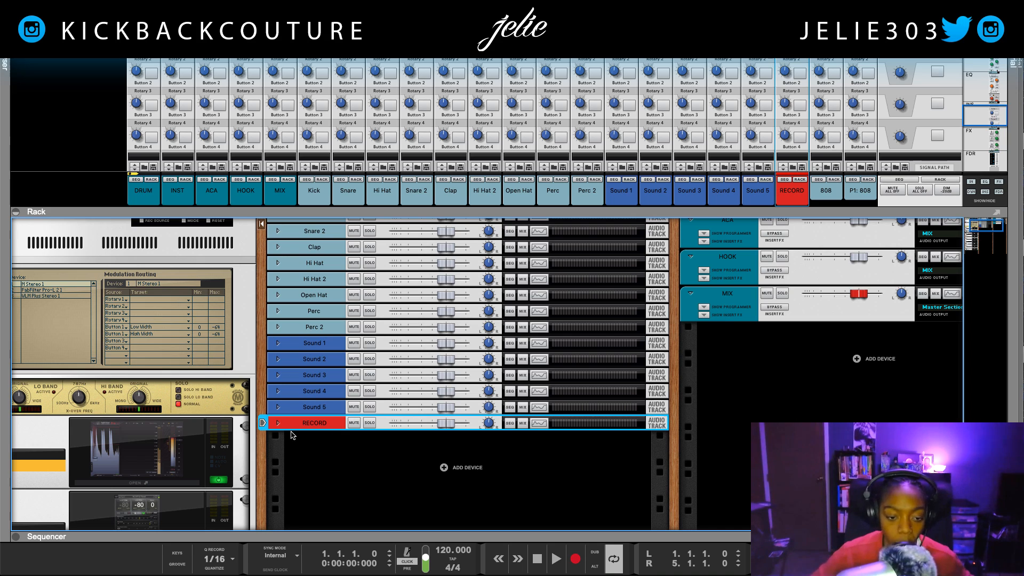
Step: Unfold the RECORD track with its insert FX section, and check the track in the mixer and sequencer
{"action": "left_click", "coordinate": [277, 423]}
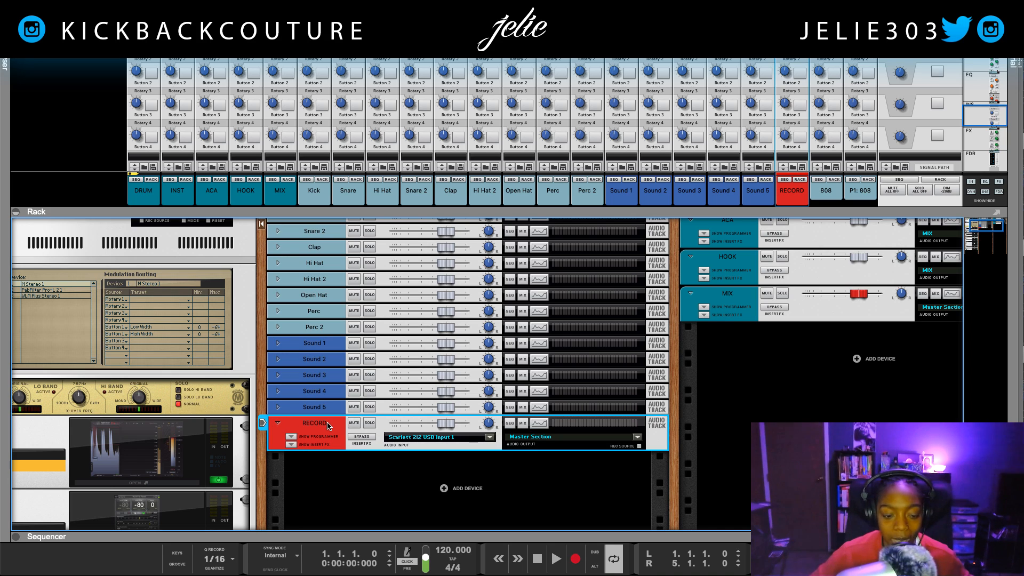
{"action": "left_click", "coordinate": [291, 444]}
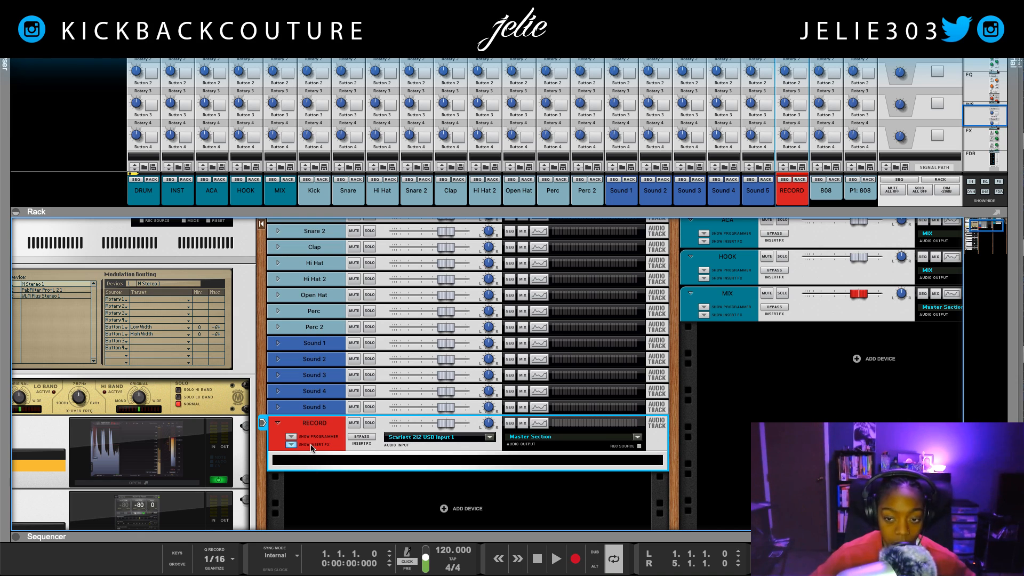
{"action": "key", "text": "F5"}
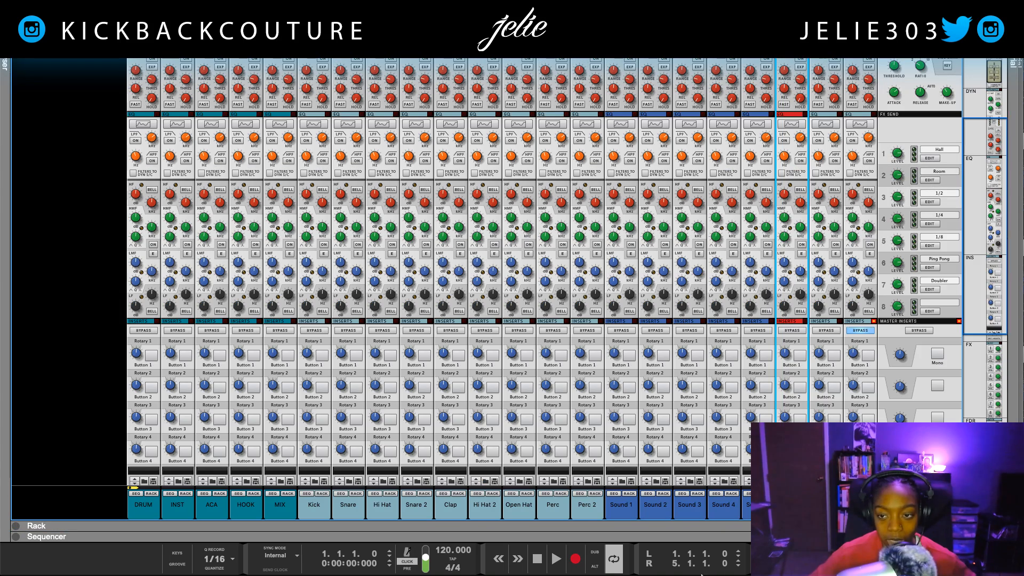
{"action": "scroll", "coordinate": [768, 334], "scroll_direction": "down", "scroll_amount": 3}
{"action": "scroll", "coordinate": [768, 286], "scroll_direction": "down", "scroll_amount": 10}
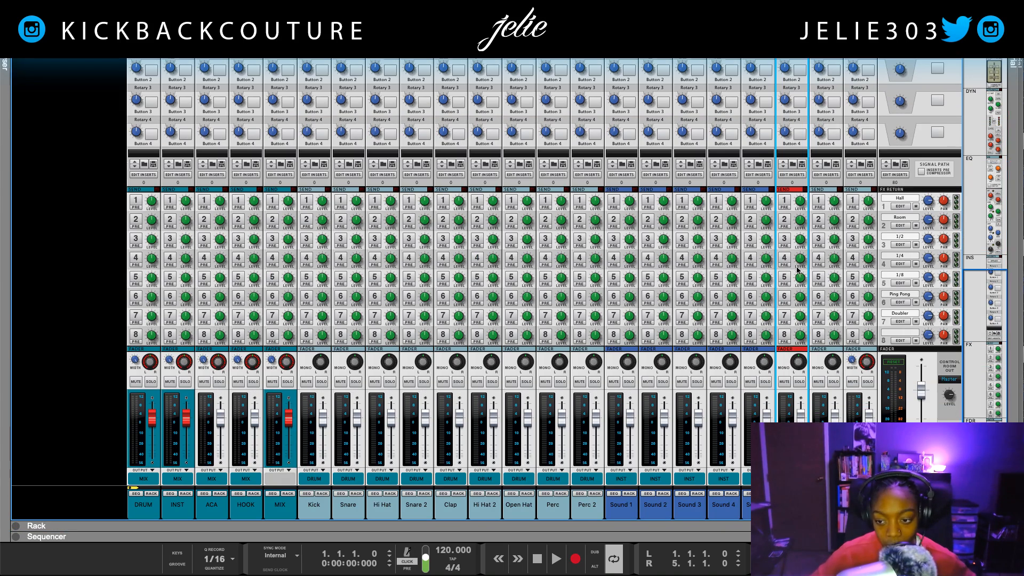
{"action": "key", "text": "F7"}
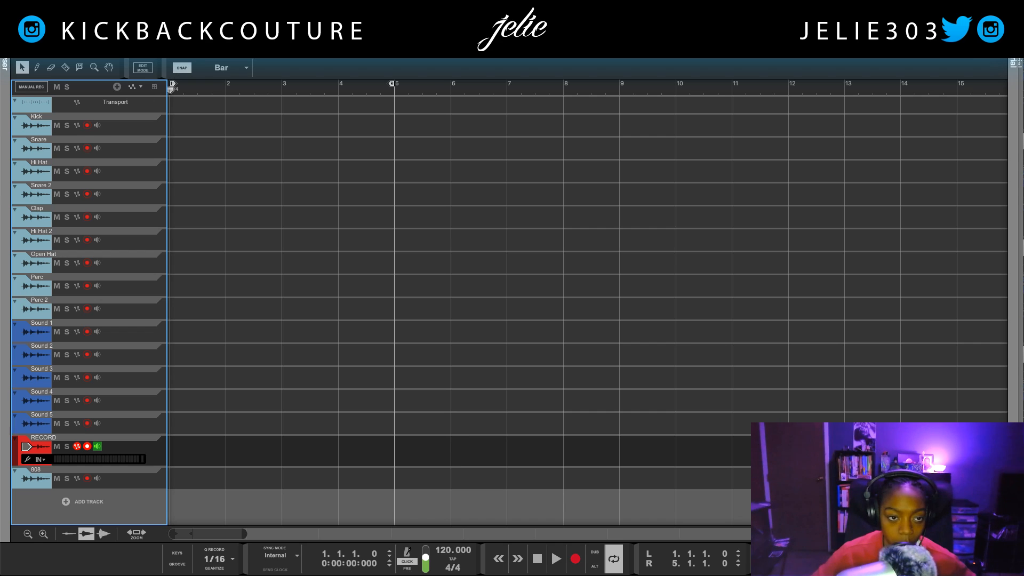
{"action": "key", "text": "F6"}
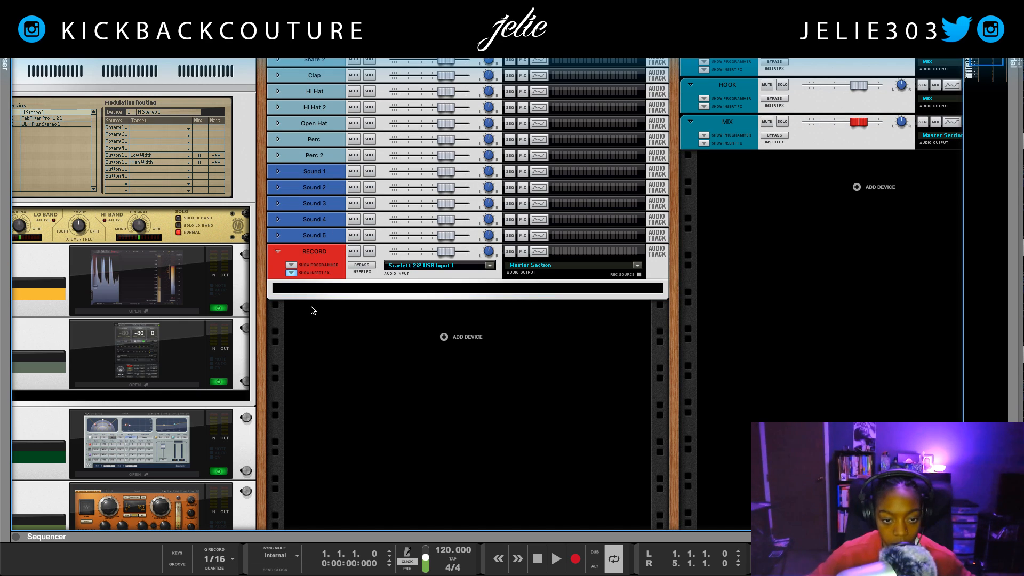
Step: Create an audio track below RECORD and duplicate it into 16 copies
{"action": "scroll", "coordinate": [318, 275], "scroll_direction": "right", "scroll_amount": 2}
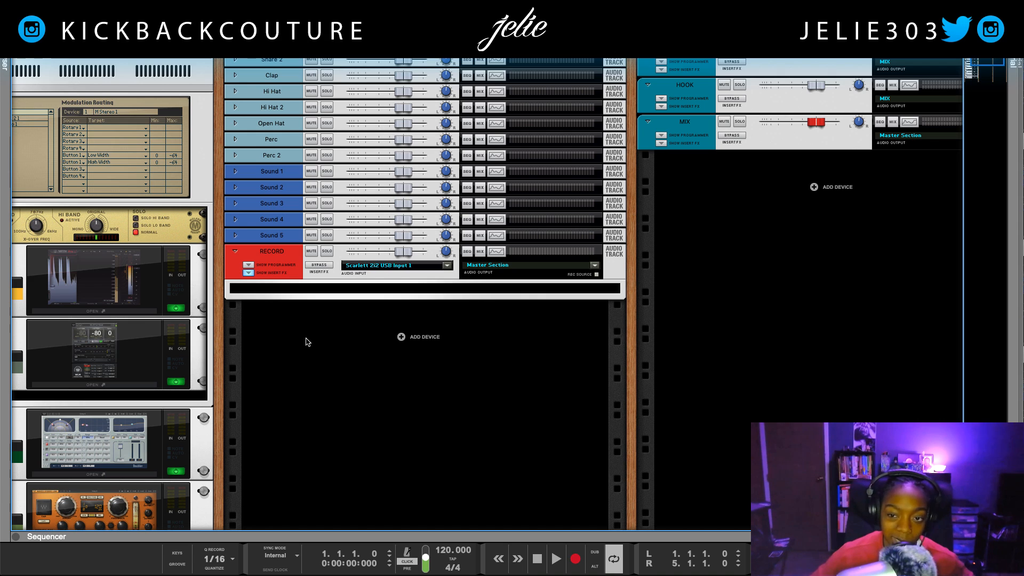
{"action": "right_click", "coordinate": [380, 334]}
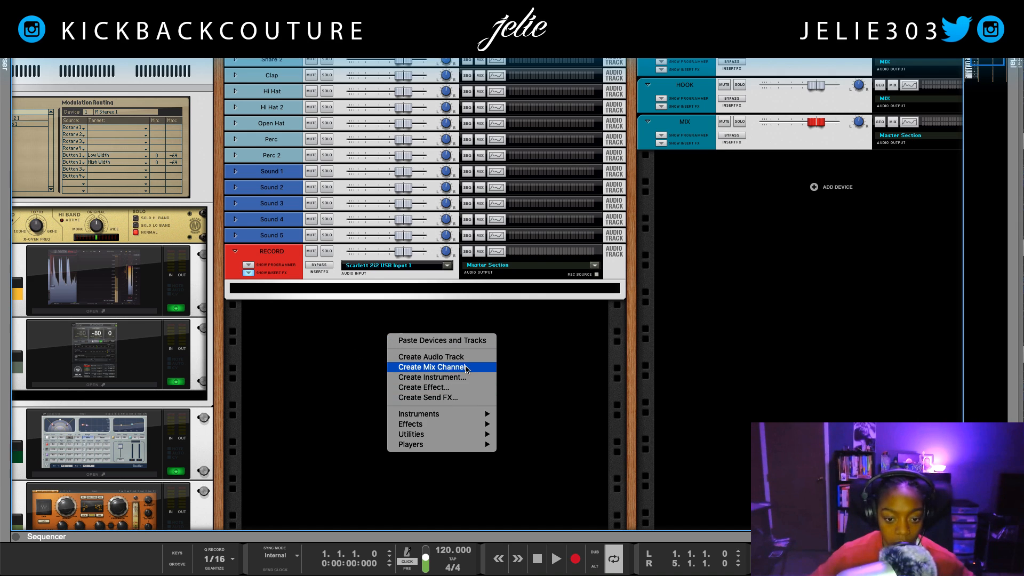
{"action": "left_click", "coordinate": [421, 355]}
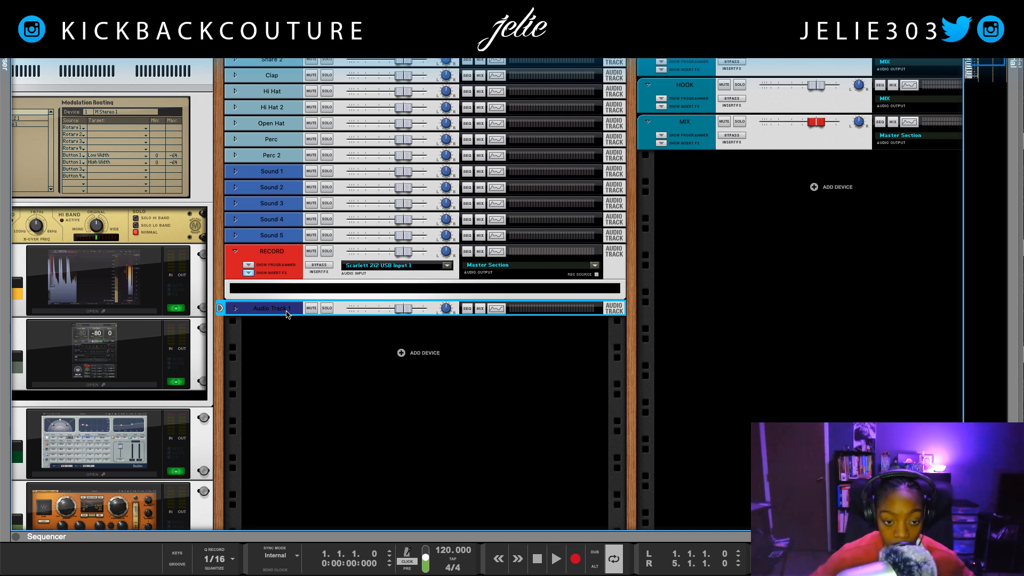
{"action": "key", "text": "ctrl+d"}
{"action": "key", "text": "ctrl+d"}
{"action": "key", "text": "ctrl+d"}
{"action": "key", "text": "ctrl+d"}
{"action": "key", "text": "ctrl+d"}
{"action": "key", "text": "ctrl+d"}
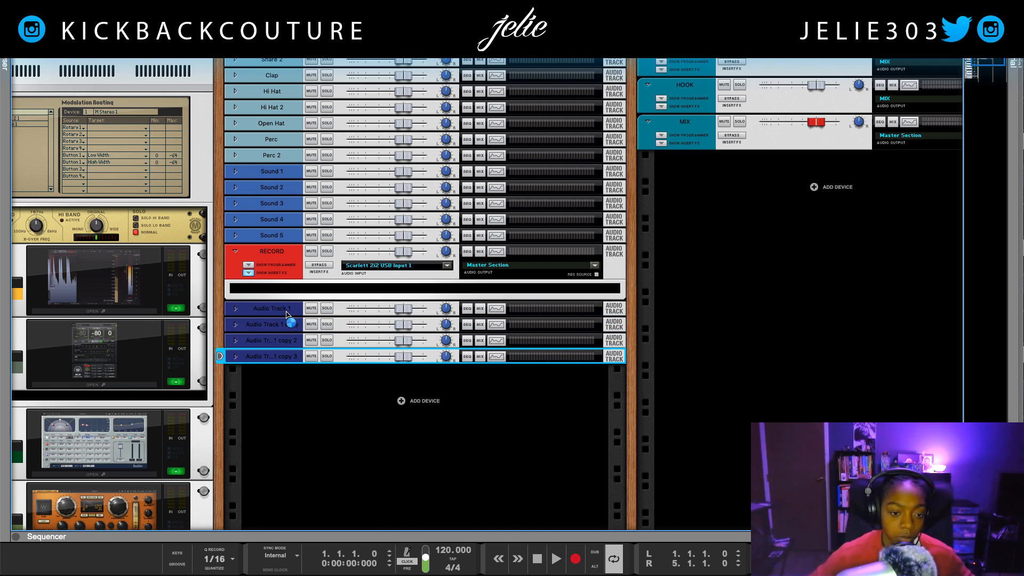
{"action": "key", "text": "ctrl+d"}
{"action": "key", "text": "ctrl+d"}
{"action": "key", "text": "ctrl+d"}
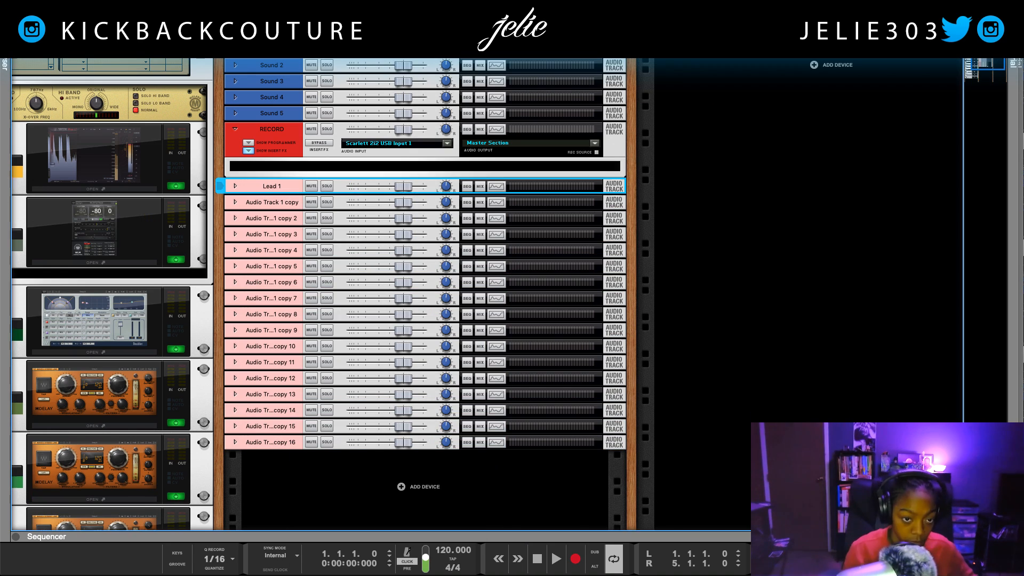
Step: Rename the track directly below Lead 1 as Dub 1
{"action": "double_click", "coordinate": [272, 202]}
{"action": "type", "text": "Adlibs"}
{"action": "key", "text": "BackSpace"}
{"action": "key", "text": "BackSpace"}
{"action": "key", "text": "BackSpace"}
{"action": "key", "text": "BackSpace"}
{"action": "key", "text": "BackSpace"}
{"action": "key", "text": "BackSpace"}
{"action": "type", "text": "Dub 1"}
Step: Rename the tracks below Dub 1 as Adlibs 1, Ins and Outs 1, Lead 2, Dub 2, Adlibs 2 and Ins and Outs 2
{"action": "double_click", "coordinate": [272, 219]}
{"action": "type", "text": "Adlibs 1"}
{"action": "double_click", "coordinate": [272, 234]}
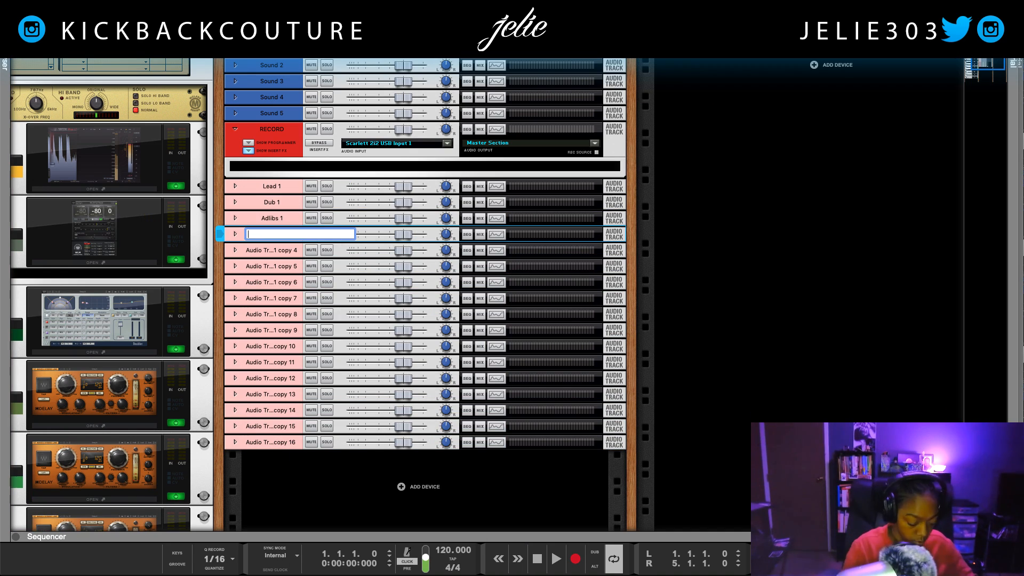
{"action": "type", "text": "Ins and Outs 12"}
Step: Rename the four tracks below Ins and Outs 2 as Hook, Hook Dub, Hook Adlibs and Hook Ins and Outs
{"action": "double_click", "coordinate": [271, 314]}
{"action": "type", "text": "Hook"}
{"action": "double_click", "coordinate": [271, 330]}
{"action": "type", "text": "Hook Dub"}
{"action": "double_click", "coordinate": [270, 346]}
{"action": "type", "text": "Hook Adlibs"}
{"action": "double_click", "coordinate": [270, 363]}
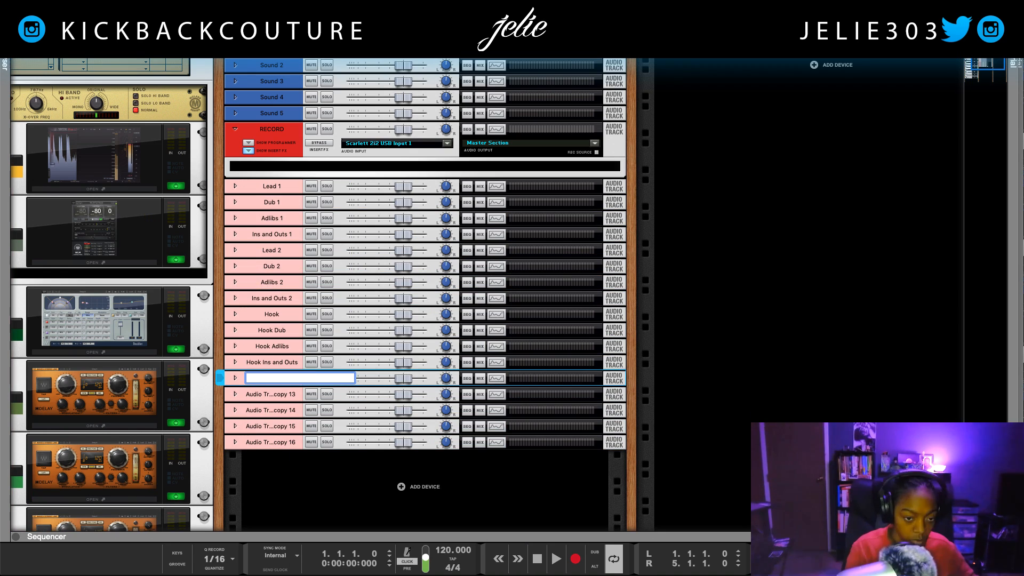
Step: Rename the last five pink audio tracks as Stack 1 through Stack 5
{"action": "type", "text": "tack 4"}
{"action": "double_click", "coordinate": [270, 442]}
{"action": "type", "text": "Stack 5"}
{"action": "left_click", "coordinate": [309, 480]}
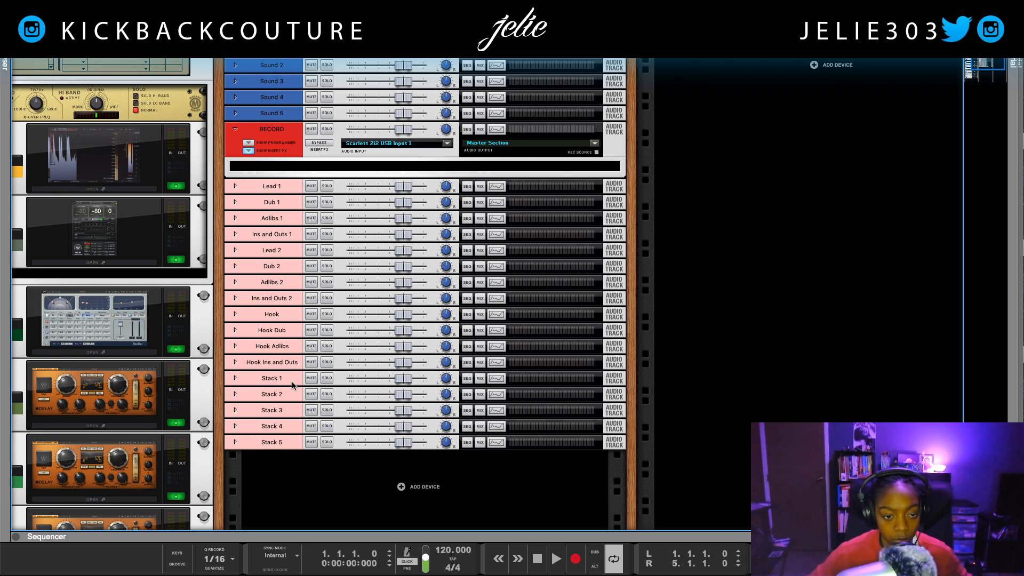
Step: Review how the pink vocal tracks from Lead 1 through Stack 5 divide into groups
{"action": "left_click", "coordinate": [267, 185]}
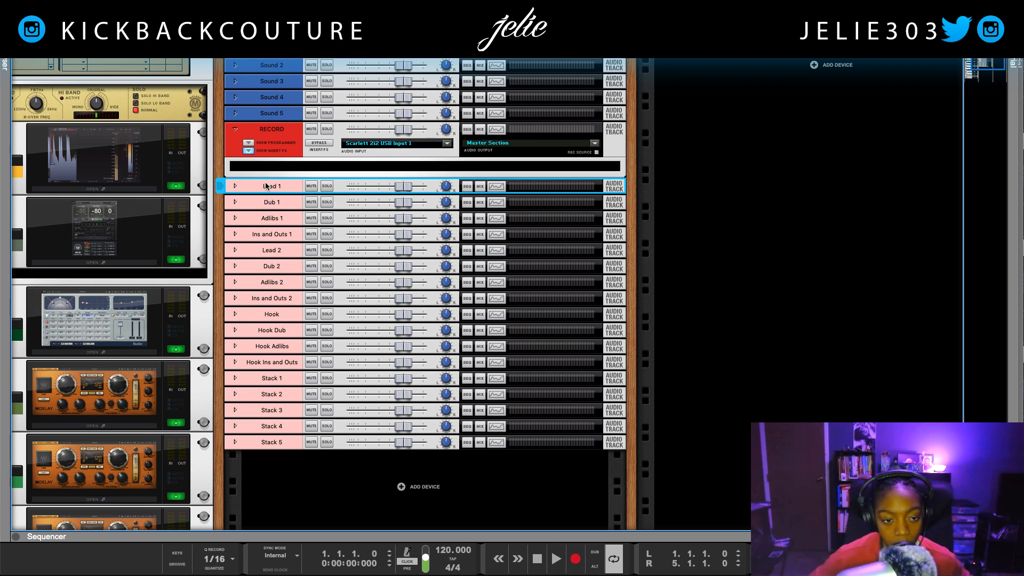
{"action": "left_click", "coordinate": [269, 445], "text": "shift"}
{"action": "left_click", "coordinate": [293, 494]}
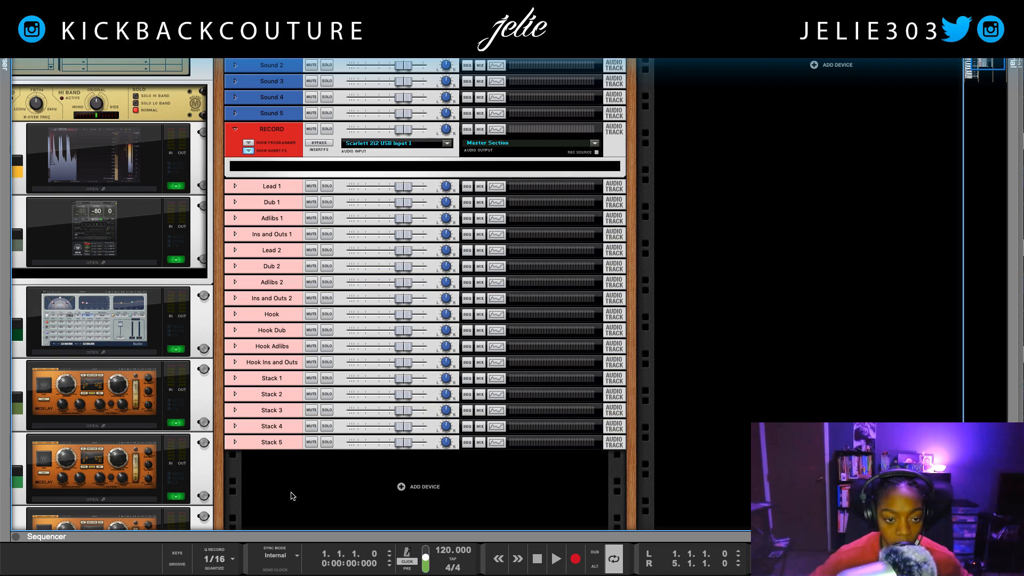
{"action": "left_click", "coordinate": [274, 190]}
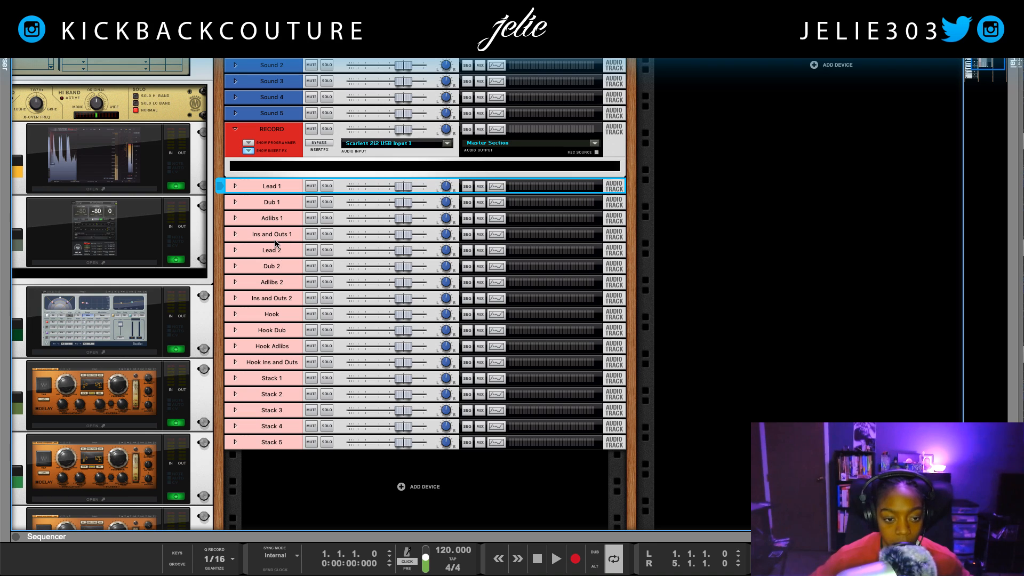
{"action": "left_click", "coordinate": [274, 238]}
{"action": "left_click", "coordinate": [275, 186]}
{"action": "left_click", "coordinate": [279, 236]}
{"action": "left_click", "coordinate": [276, 255]}
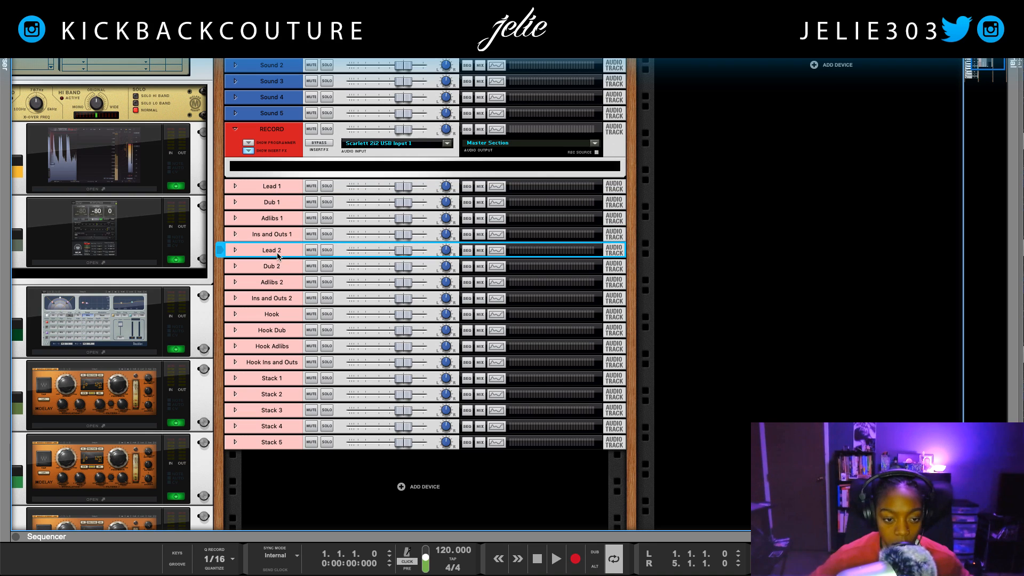
{"action": "left_click", "coordinate": [276, 299]}
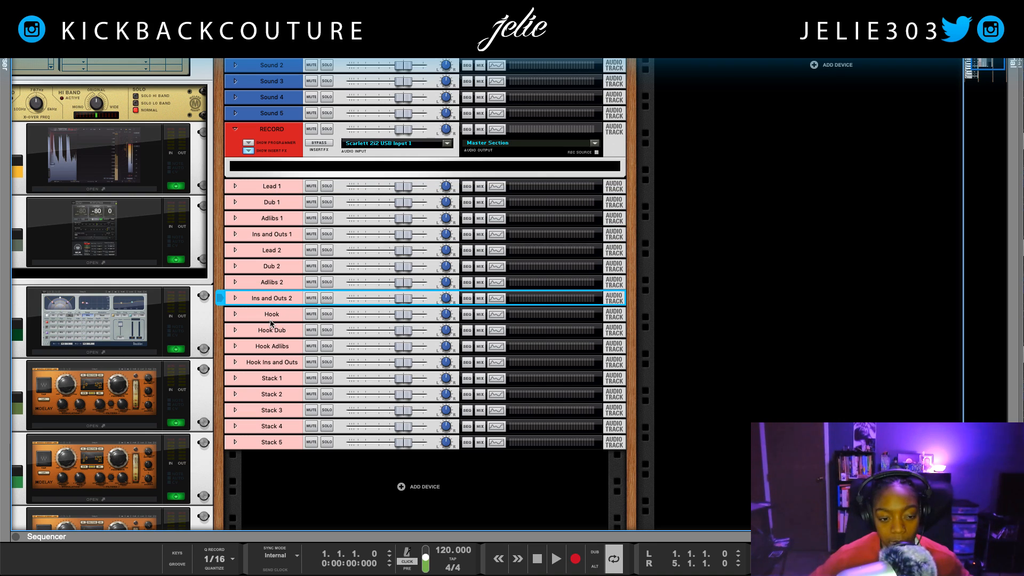
{"action": "left_click", "coordinate": [271, 319]}
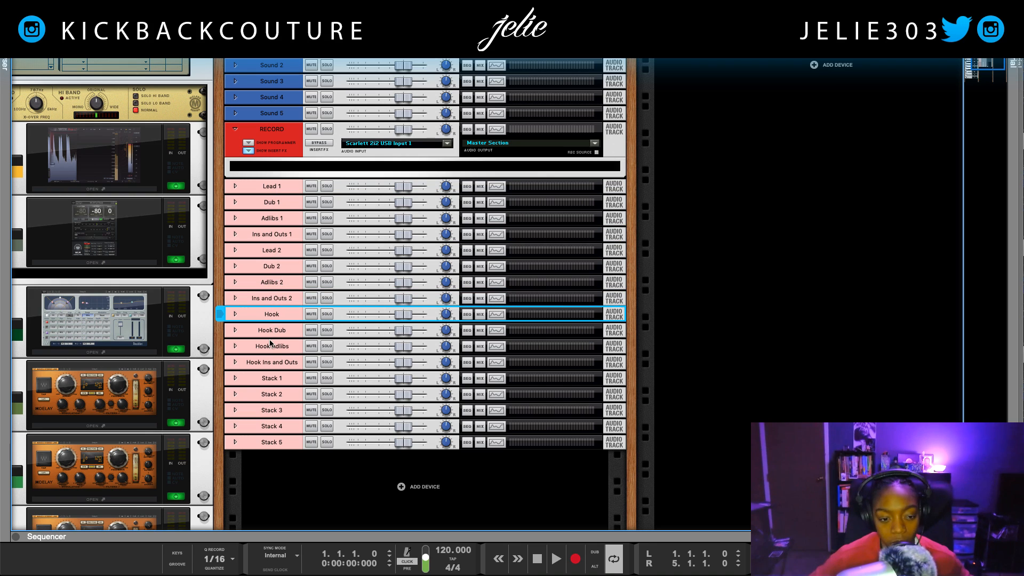
{"action": "left_click", "coordinate": [267, 187]}
{"action": "left_click", "coordinate": [277, 251]}
{"action": "left_click", "coordinate": [282, 301]}
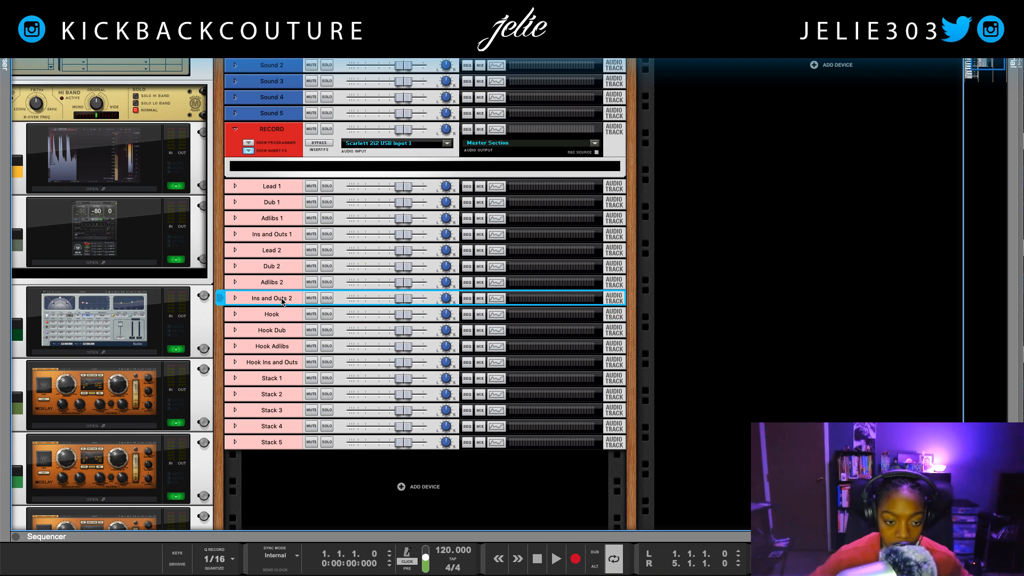
{"action": "left_click", "coordinate": [281, 256]}
{"action": "left_click", "coordinate": [281, 301]}
{"action": "left_click", "coordinate": [281, 270]}
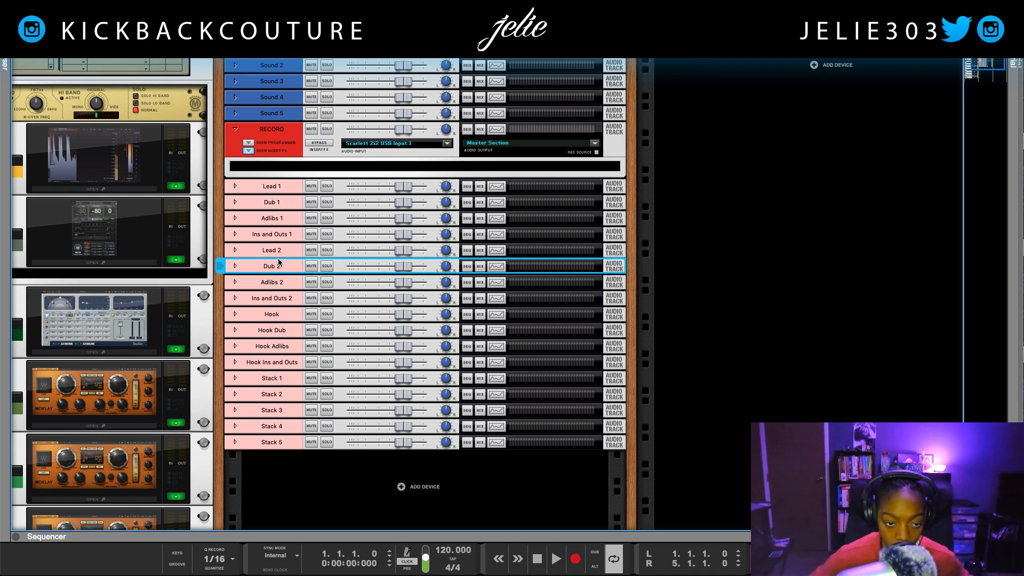
{"action": "left_click", "coordinate": [281, 247]}
{"action": "left_click", "coordinate": [281, 299]}
{"action": "left_click", "coordinate": [278, 249]}
{"action": "left_click", "coordinate": [282, 283]}
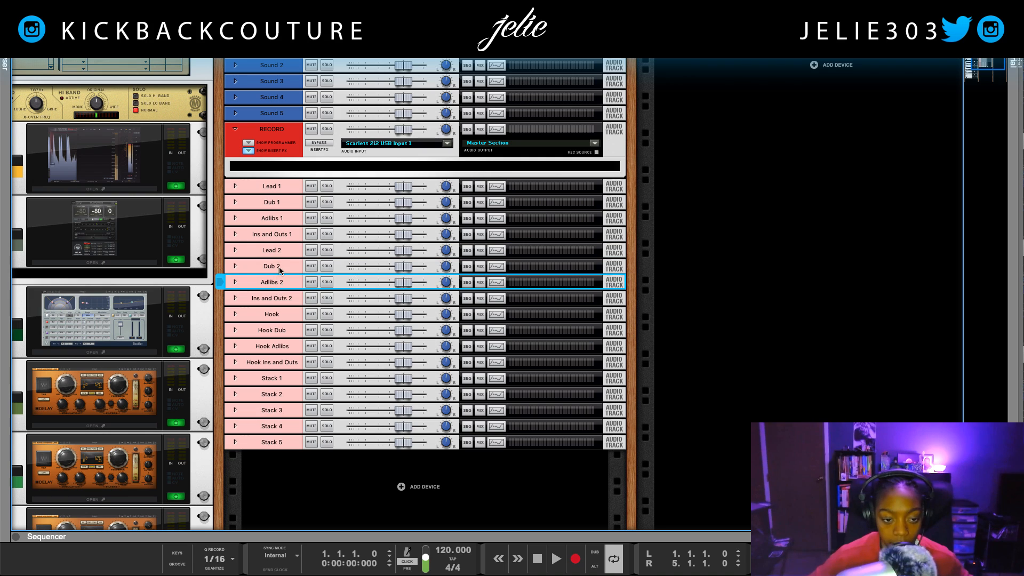
{"action": "left_click", "coordinate": [281, 248]}
{"action": "left_click", "coordinate": [281, 188]}
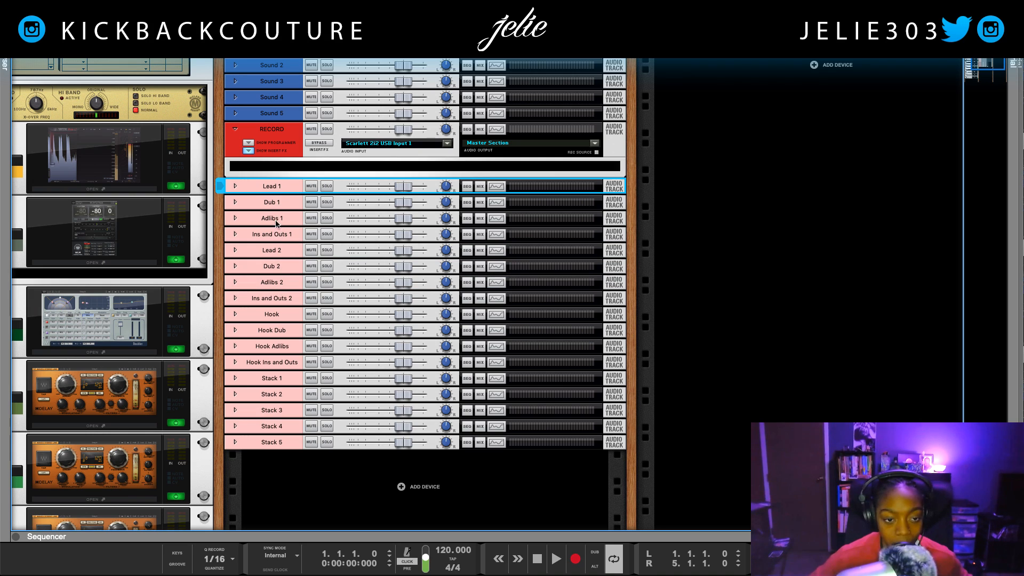
Step: Route the tracks Lead 2 through Ins and Outs 2 to a new output bus
{"action": "left_click", "coordinate": [277, 256]}
{"action": "left_click", "coordinate": [277, 297], "text": "shift"}
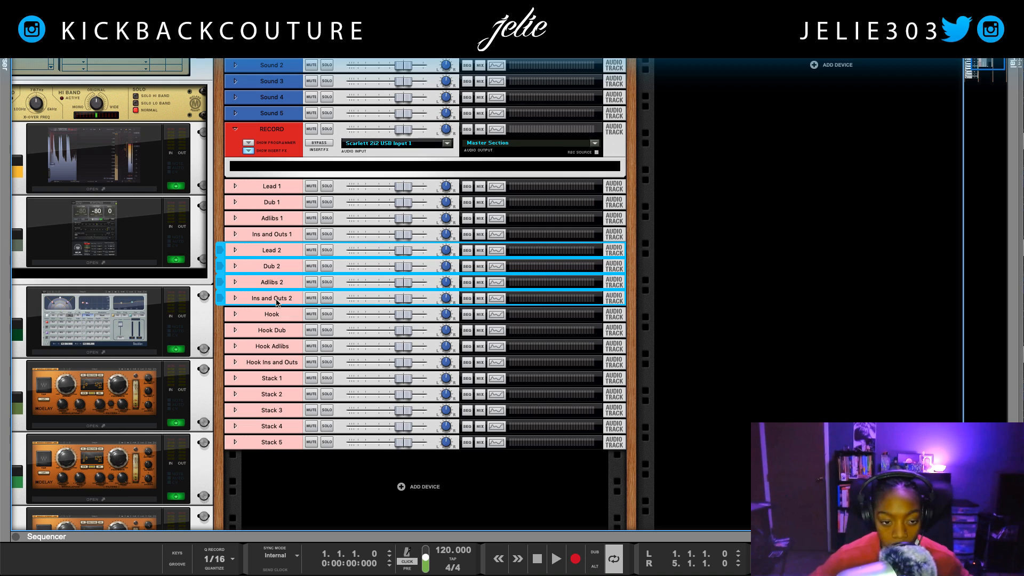
{"action": "right_click", "coordinate": [276, 300]}
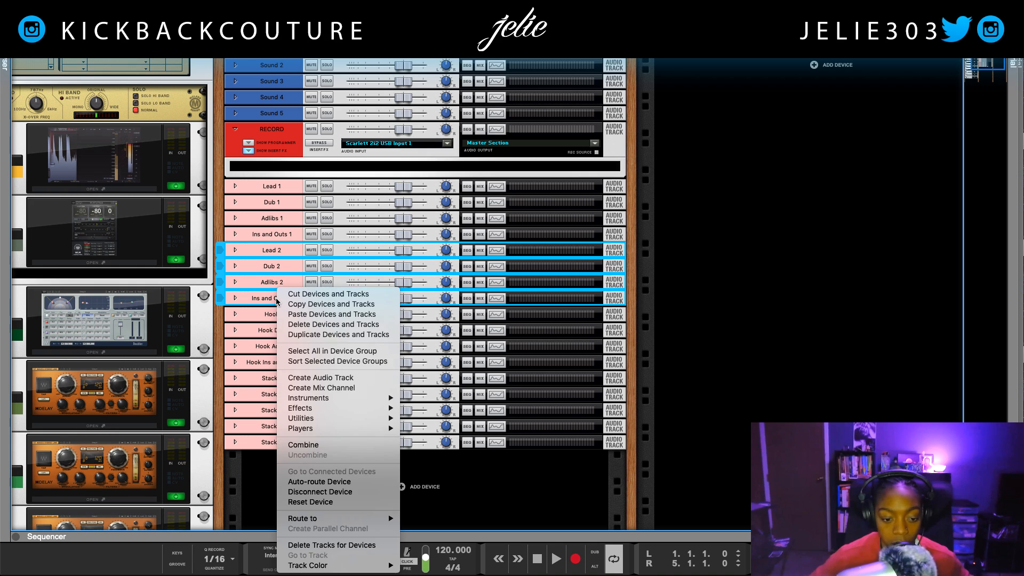
{"action": "mouse_move", "coordinate": [346, 518]}
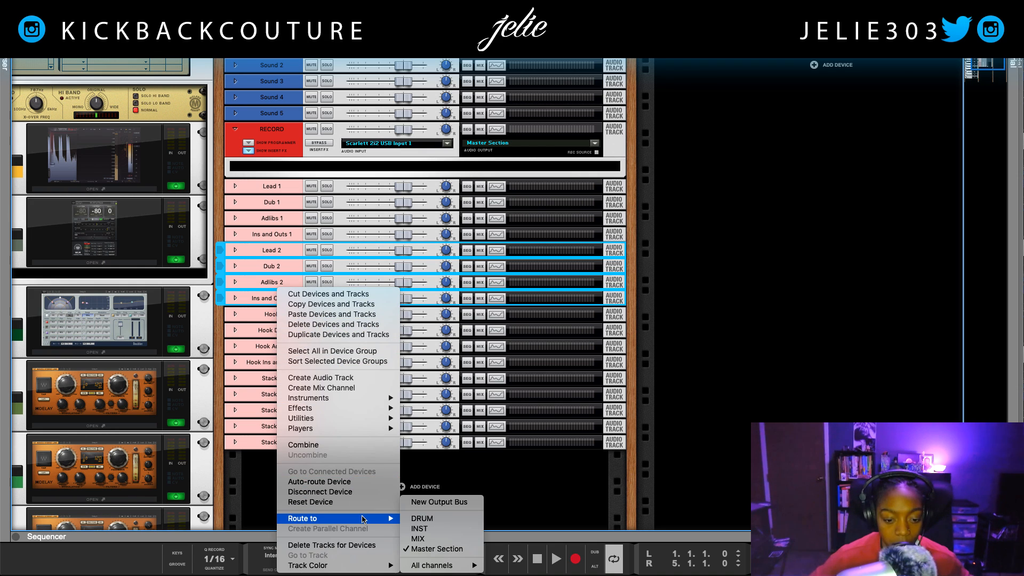
{"action": "left_click", "coordinate": [425, 504]}
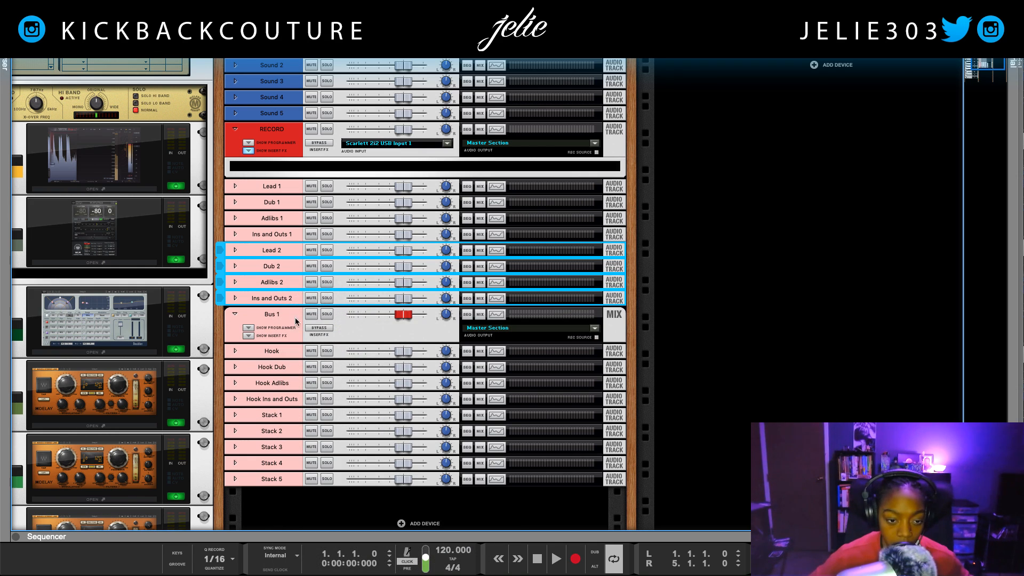
Step: Rename the new bus below Ins and Outs 2 as Vox Bus 2
{"action": "double_click", "coordinate": [269, 315]}
{"action": "type", "text": "Vo"}
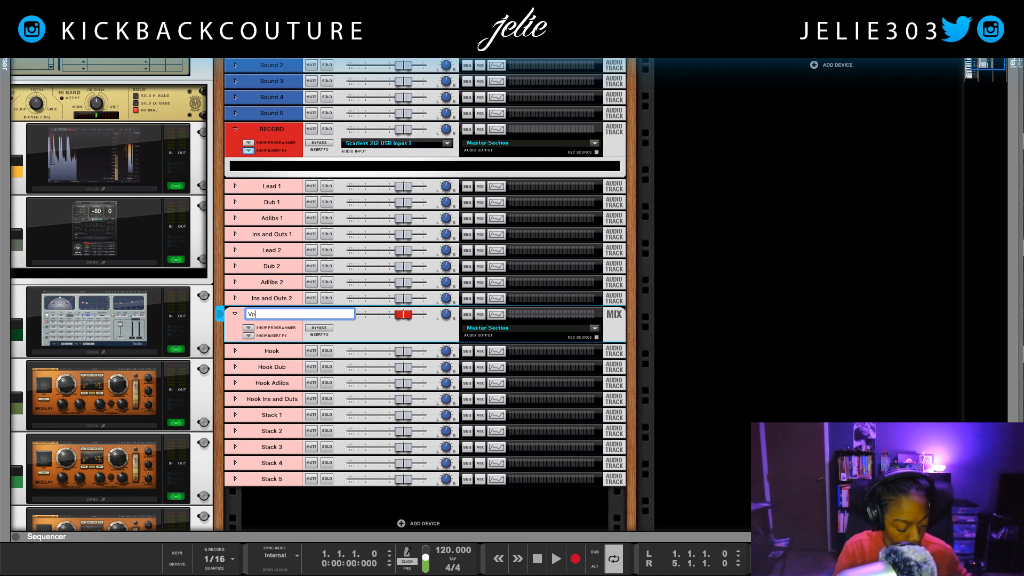
{"action": "type", "text": "x Bus"}
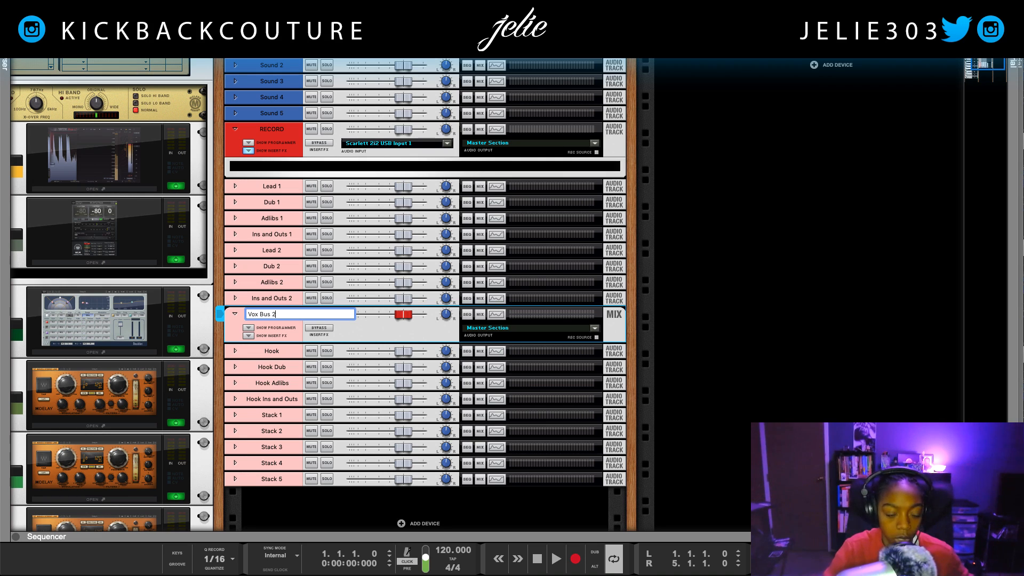
{"action": "type", "text": " 2"}
{"action": "key", "text": "Return"}
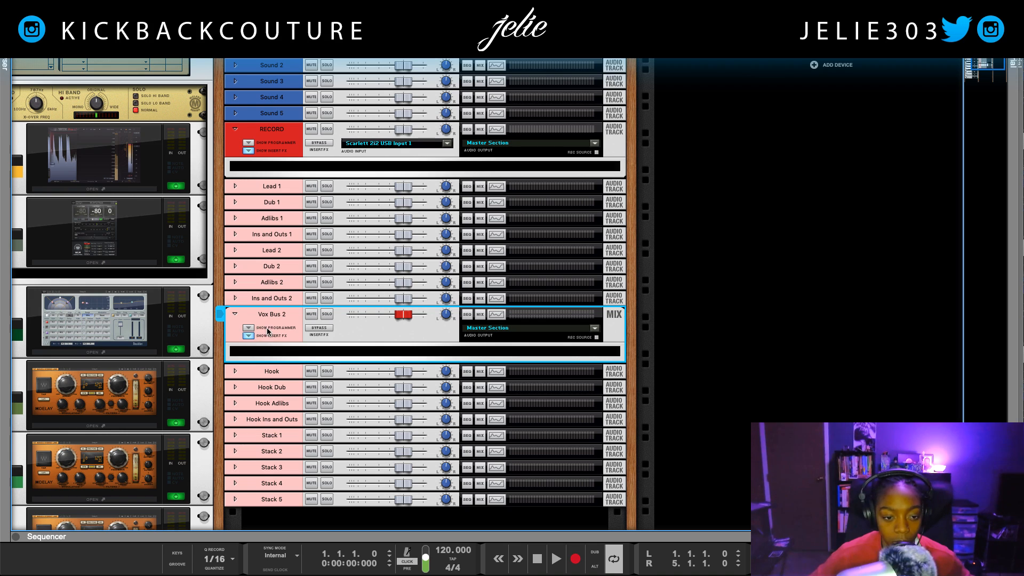
Step: Review the tracks Lead 2 through Ins and Outs 2 together with their bus, Vox Bus 2
{"action": "left_click", "coordinate": [283, 255]}
{"action": "left_click", "coordinate": [286, 314]}
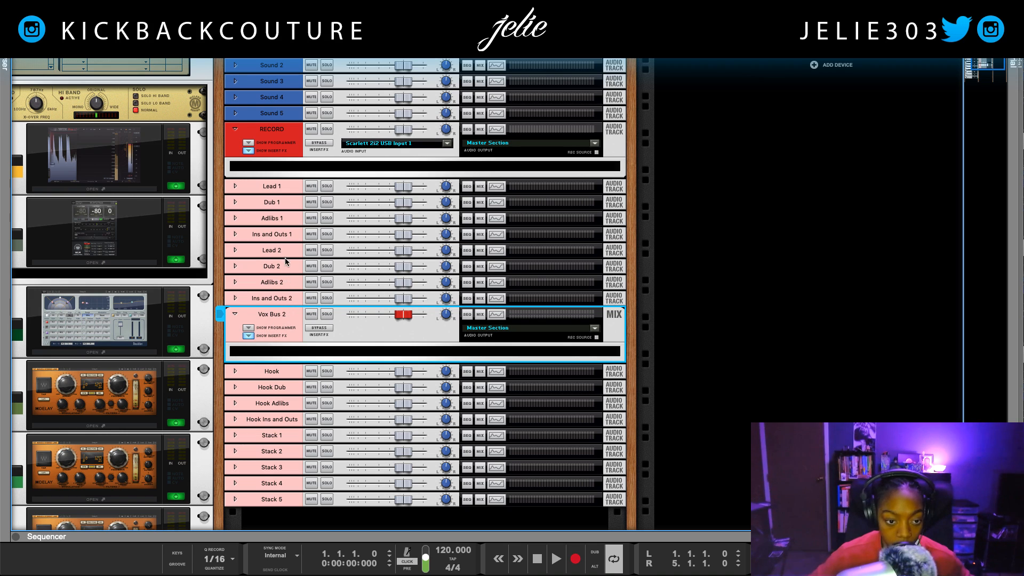
{"action": "left_click", "coordinate": [287, 253]}
{"action": "left_click", "coordinate": [287, 298]}
{"action": "left_click", "coordinate": [282, 253]}
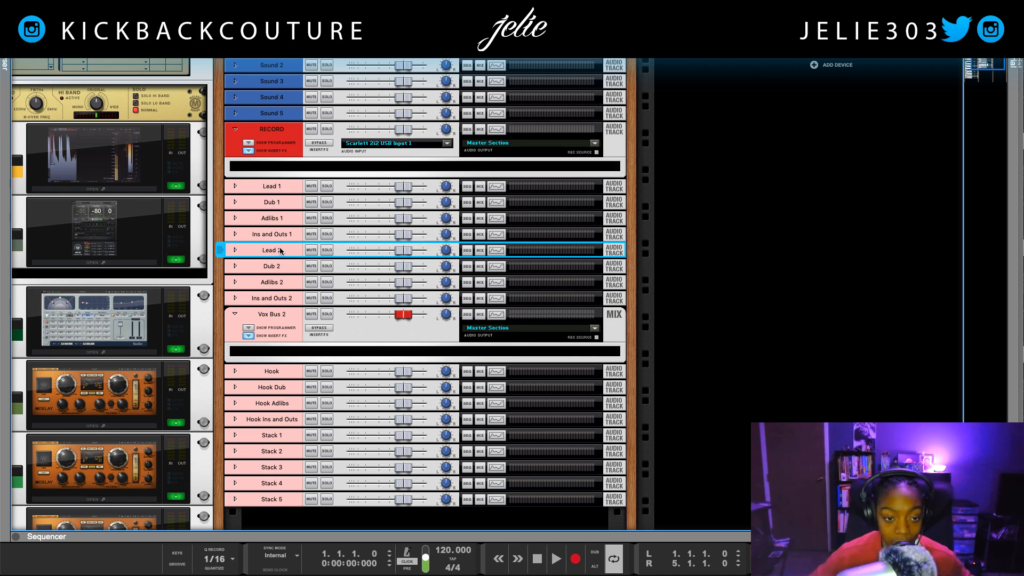
{"action": "left_click", "coordinate": [279, 320]}
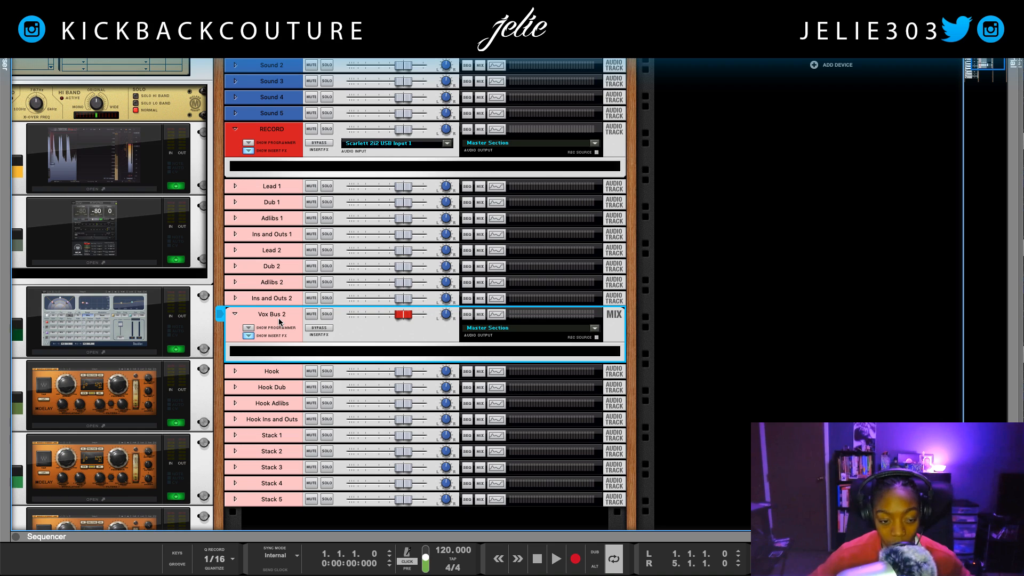
{"action": "left_click", "coordinate": [282, 251]}
{"action": "left_click", "coordinate": [275, 271]}
{"action": "left_click", "coordinate": [276, 286]}
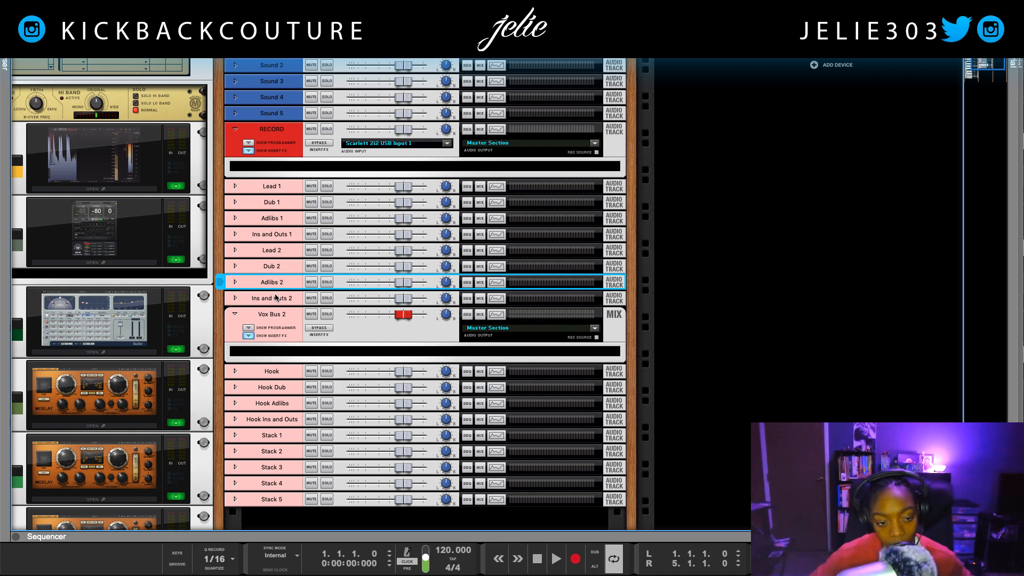
{"action": "left_click", "coordinate": [275, 298]}
{"action": "left_click", "coordinate": [278, 324]}
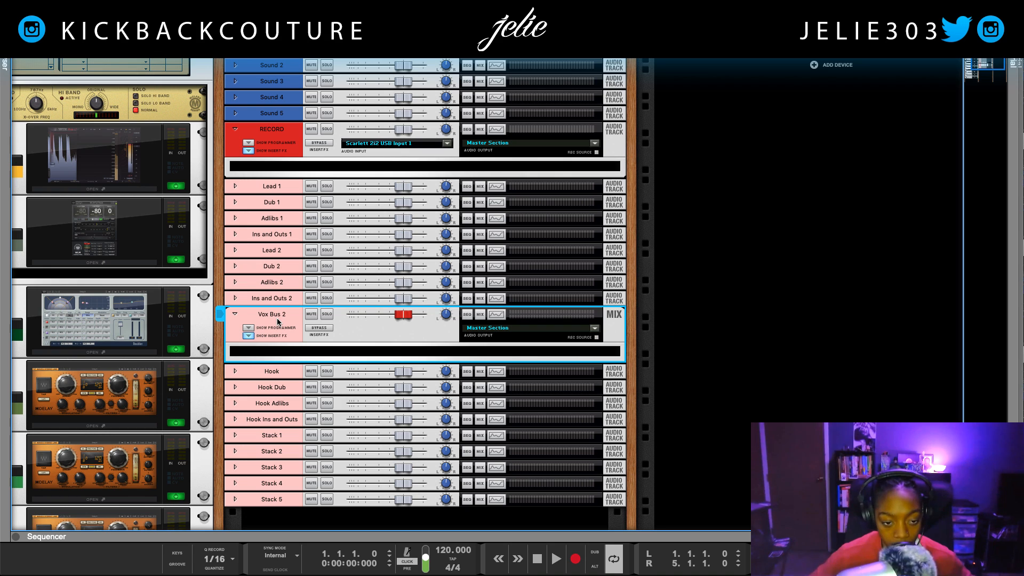
Step: Create a parallel channel for Vox Bus 2, rename it SMASH Vox 2 and unfold it in the rack
{"action": "right_click", "coordinate": [278, 323]}
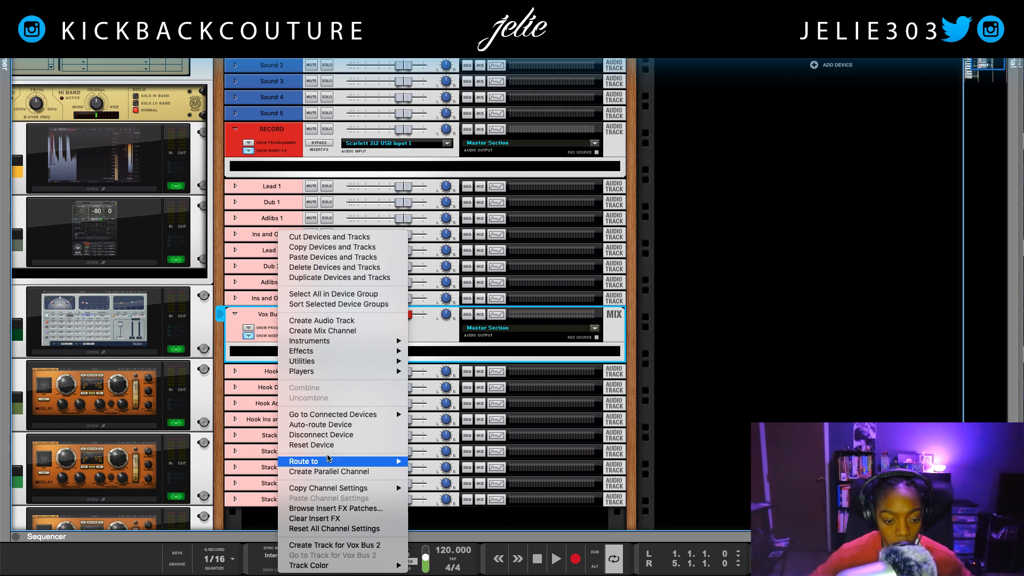
{"action": "left_click", "coordinate": [328, 471]}
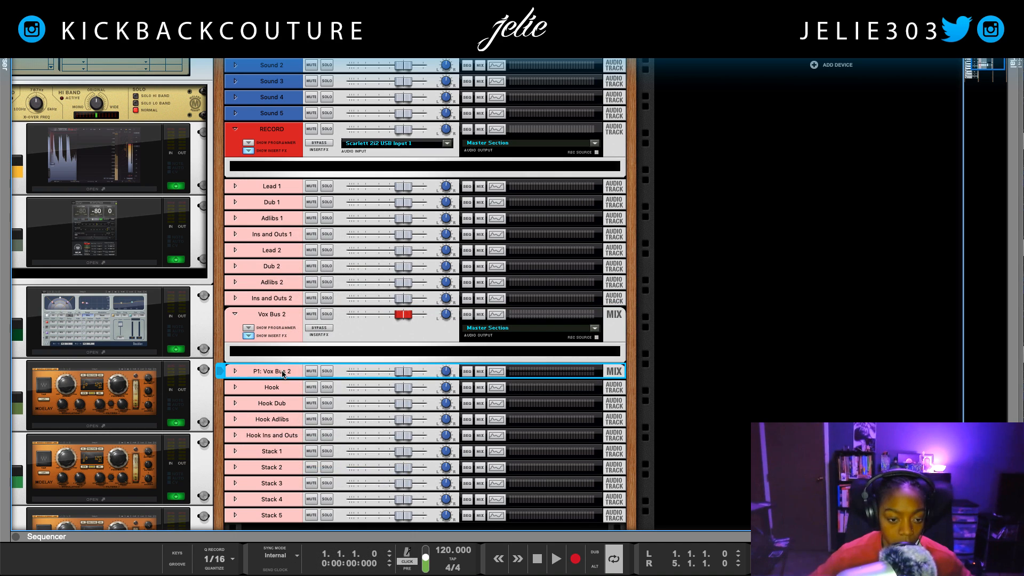
{"action": "double_click", "coordinate": [283, 371]}
{"action": "left_click", "coordinate": [288, 373]}
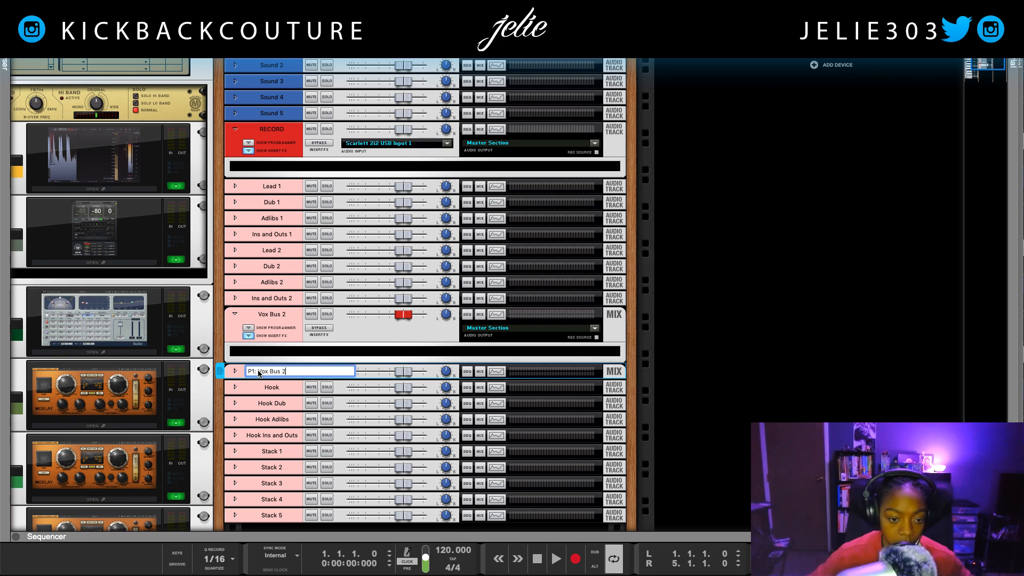
{"action": "left_click_drag", "start_coordinate": [258, 373], "coordinate": [207, 376]}
{"action": "type", "text": "SMA"}
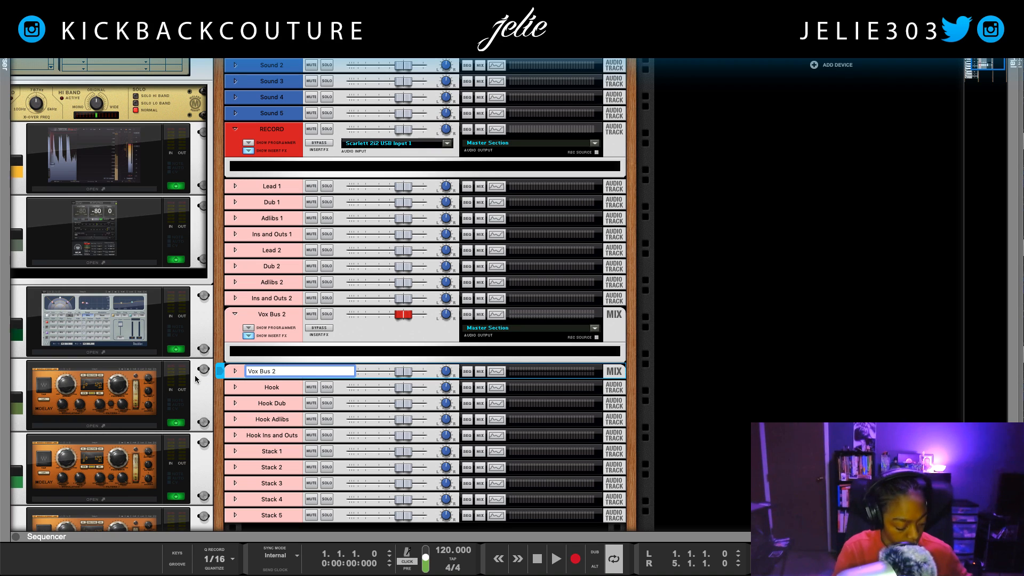
{"action": "type", "text": "SH"}
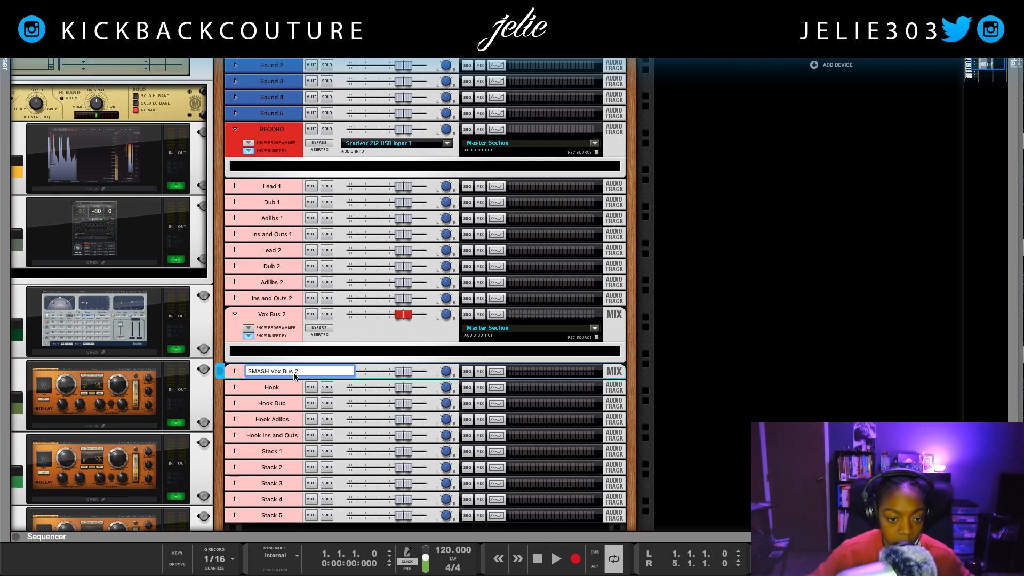
{"action": "key", "text": "BackSpace"}
{"action": "key", "text": "BackSpace"}
{"action": "key", "text": "Return"}
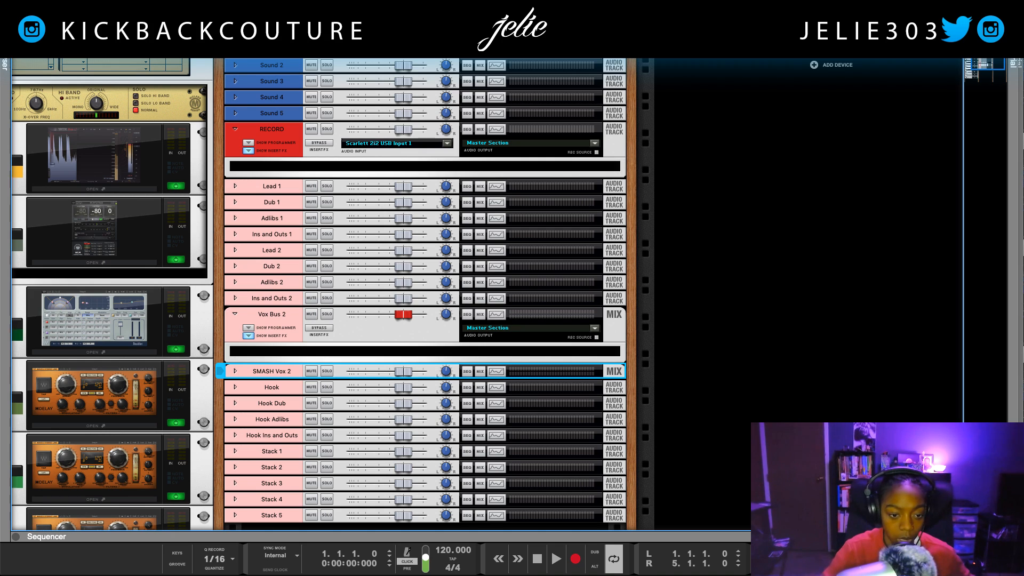
{"action": "left_click", "coordinate": [234, 371]}
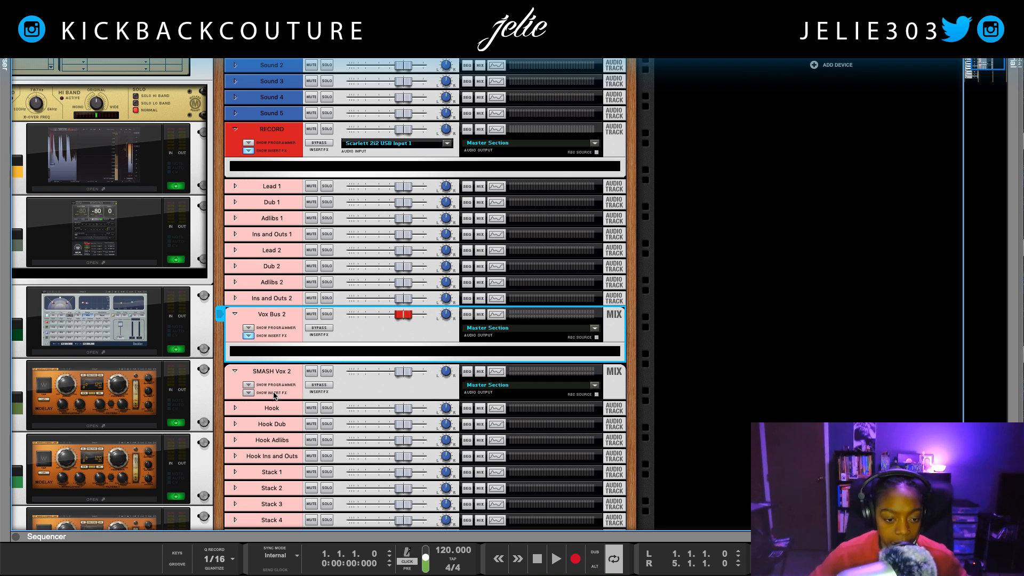
Step: Move the devices from Lead 2 through SMASH Vox 2 together to the end of the rack column, below Stack 5
{"action": "left_click", "coordinate": [284, 189]}
{"action": "left_click", "coordinate": [284, 336]}
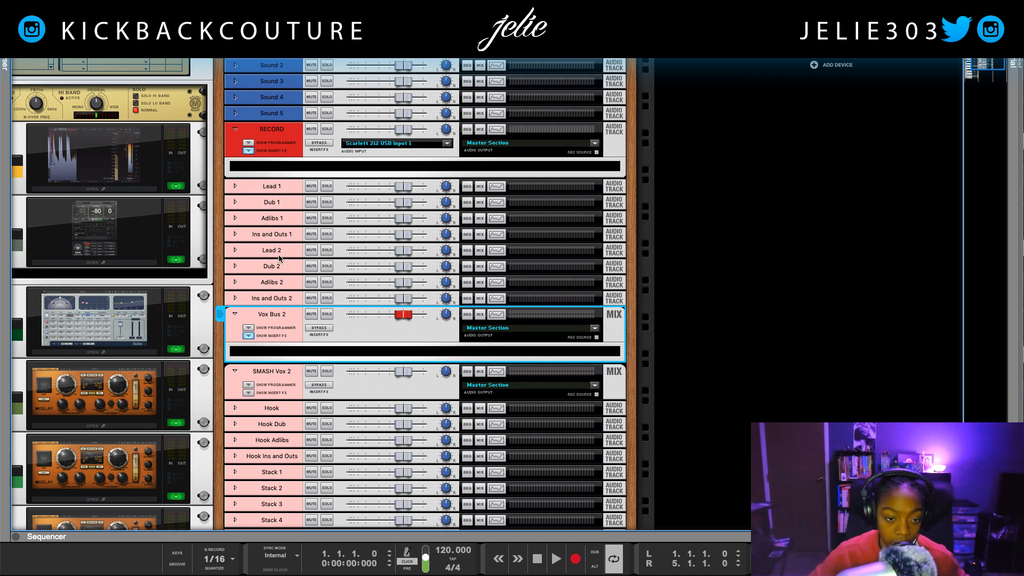
{"action": "left_click", "coordinate": [282, 251]}
{"action": "left_click", "coordinate": [287, 323], "text": "shift"}
{"action": "mouse_move", "coordinate": [287, 323]}
{"action": "left_mouse_down"}
{"action": "mouse_move", "coordinate": [286, 384]}
{"action": "mouse_move", "coordinate": [283, 333]}
{"action": "left_mouse_up"}
{"action": "left_click", "coordinate": [280, 377], "text": "shift"}
{"action": "scroll", "coordinate": [275, 331], "scroll_direction": "down", "scroll_amount": 1}
{"action": "scroll", "coordinate": [275, 331], "scroll_direction": "down", "scroll_amount": 5}
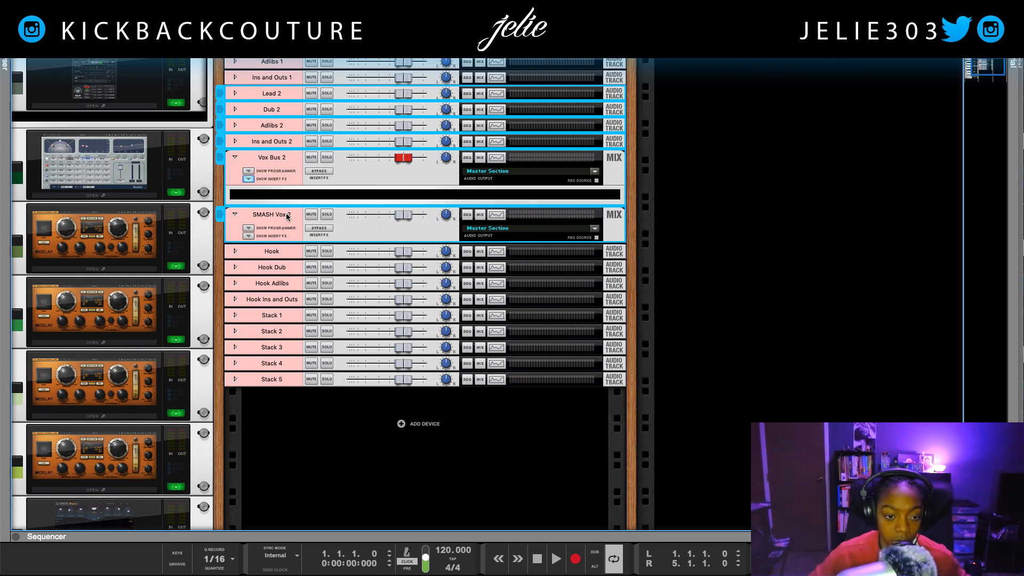
{"action": "left_click_drag", "start_coordinate": [287, 215], "coordinate": [325, 475]}
Step: Route the tracks from Lead 1 down through Adlibs 2 to a new output bus
{"action": "scroll", "coordinate": [322, 454], "scroll_direction": "up", "scroll_amount": 2}
{"action": "scroll", "coordinate": [302, 362], "scroll_direction": "up", "scroll_amount": 6}
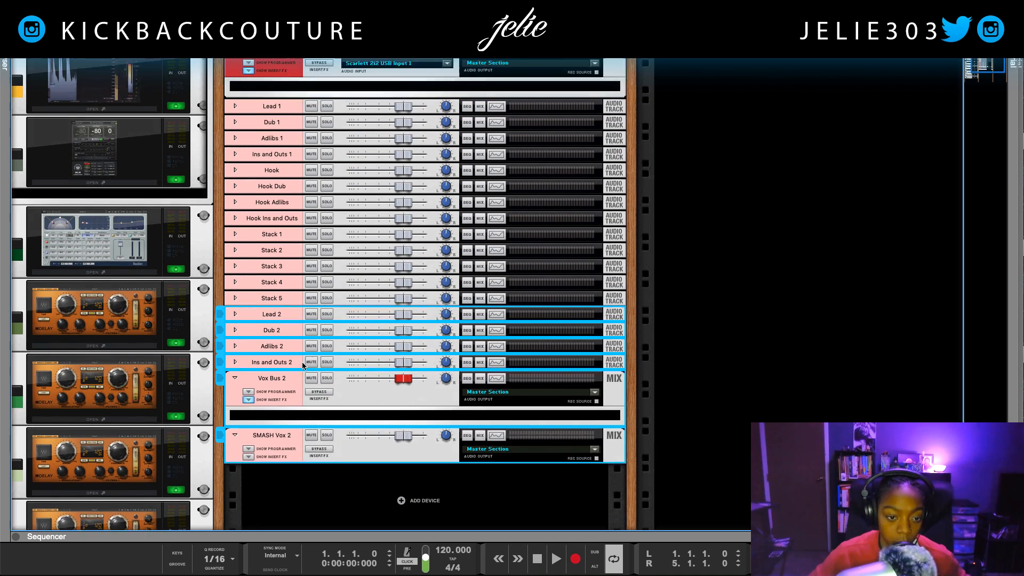
{"action": "left_click", "coordinate": [286, 218]}
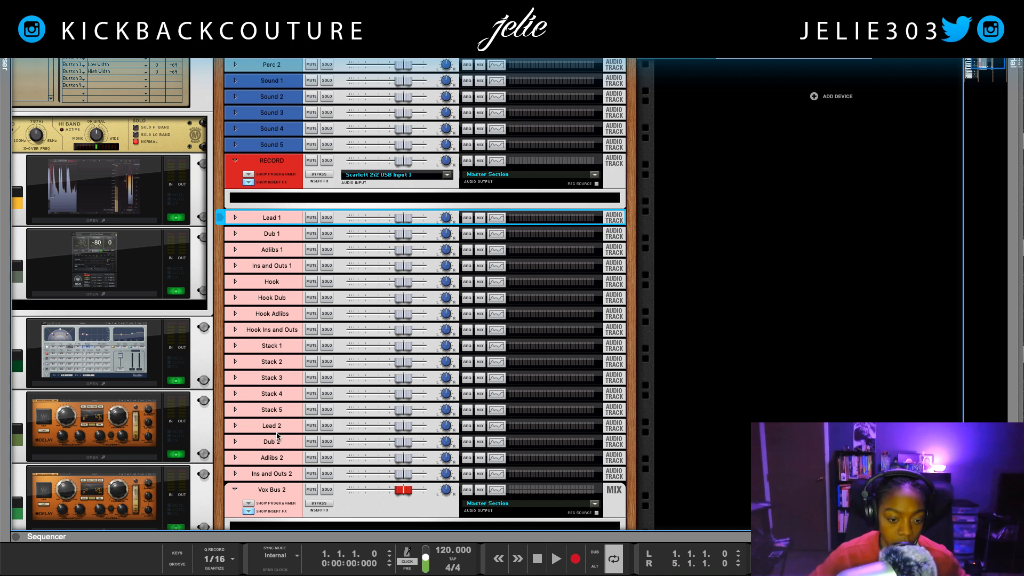
{"action": "left_click", "coordinate": [281, 462], "text": "shift"}
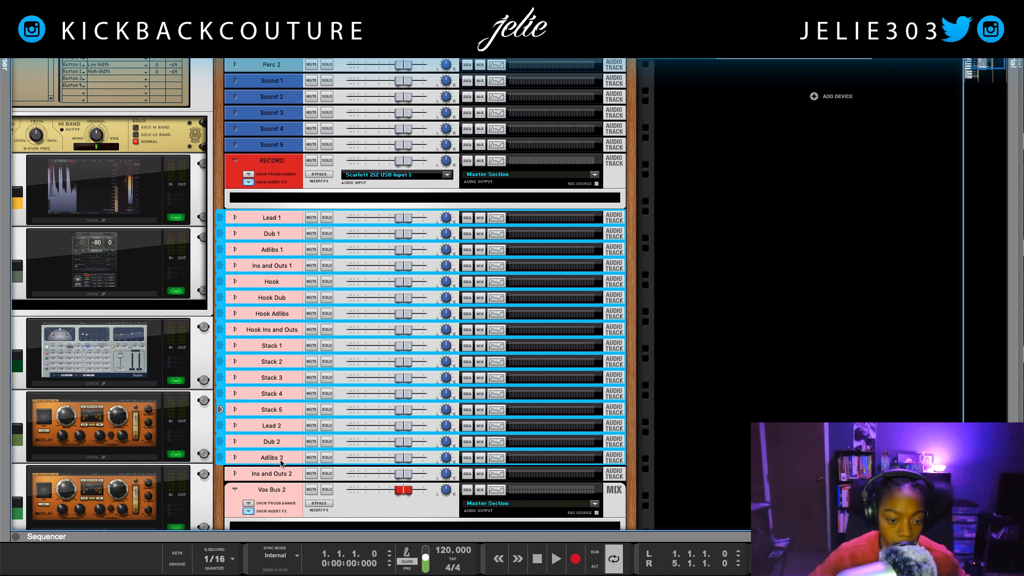
{"action": "right_click", "coordinate": [279, 331]}
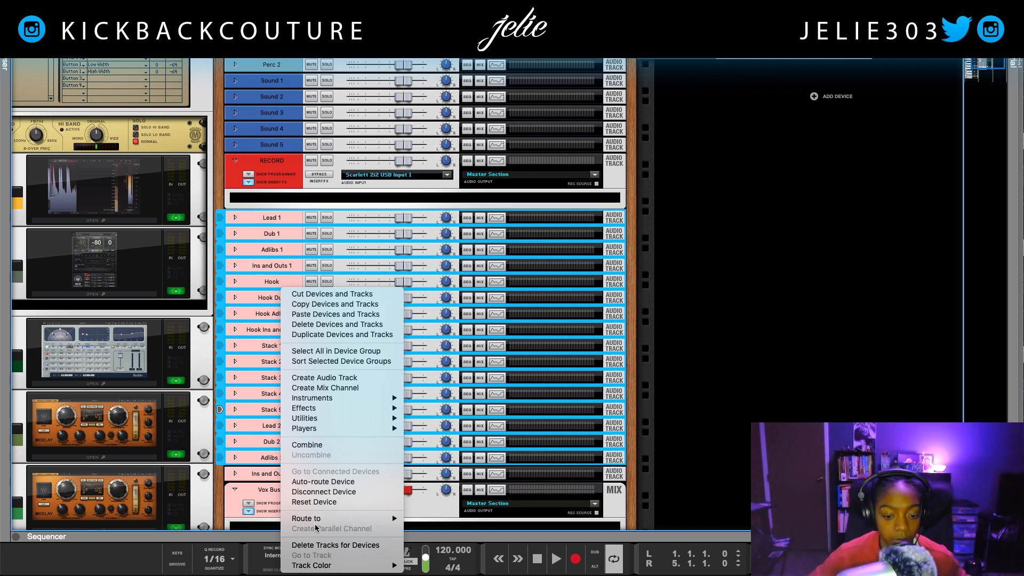
{"action": "mouse_move", "coordinate": [320, 519]}
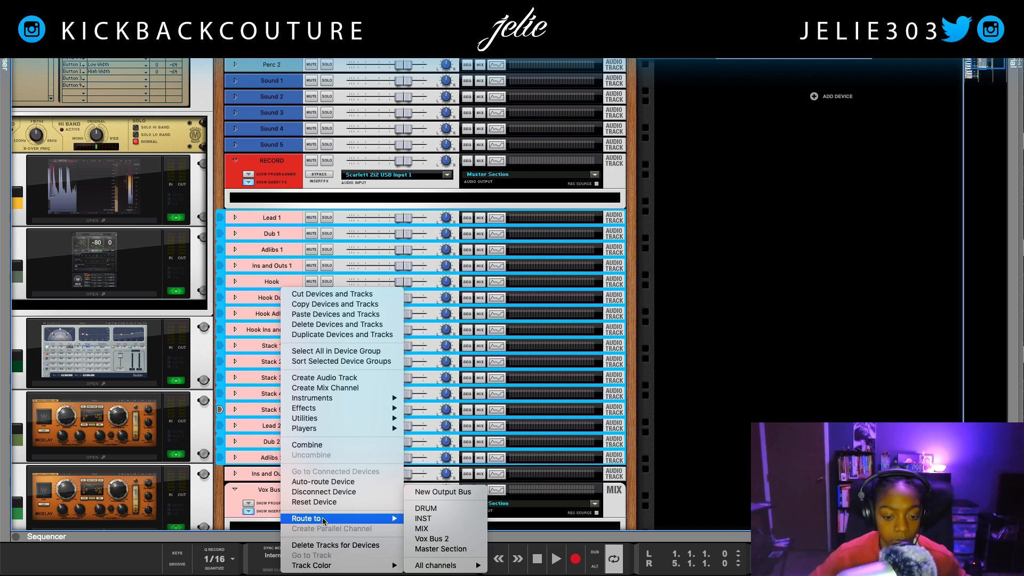
{"action": "left_click", "coordinate": [422, 493]}
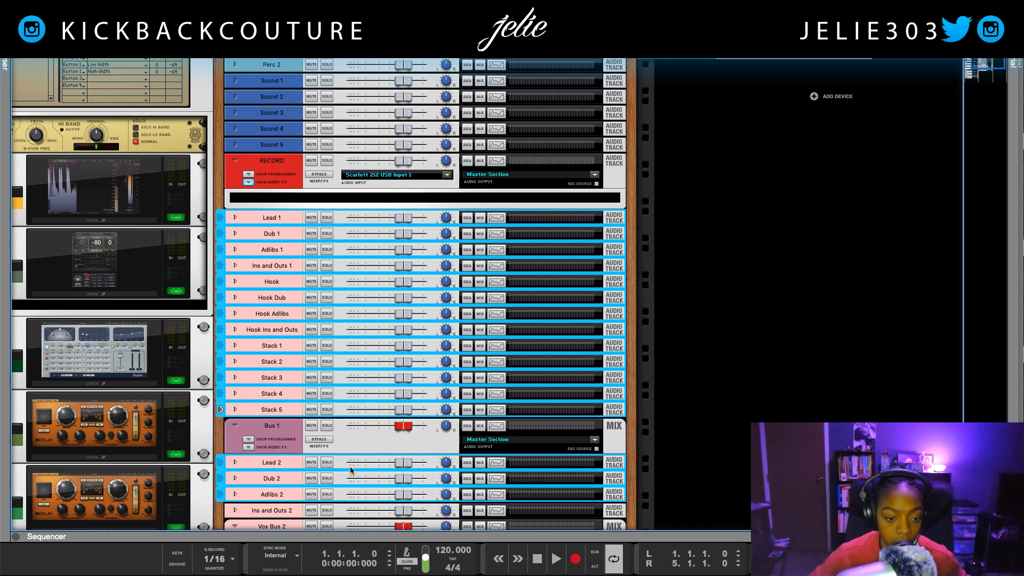
Step: Rename the new bus below Stack 5 as SMASH Vox 1
{"action": "double_click", "coordinate": [276, 427]}
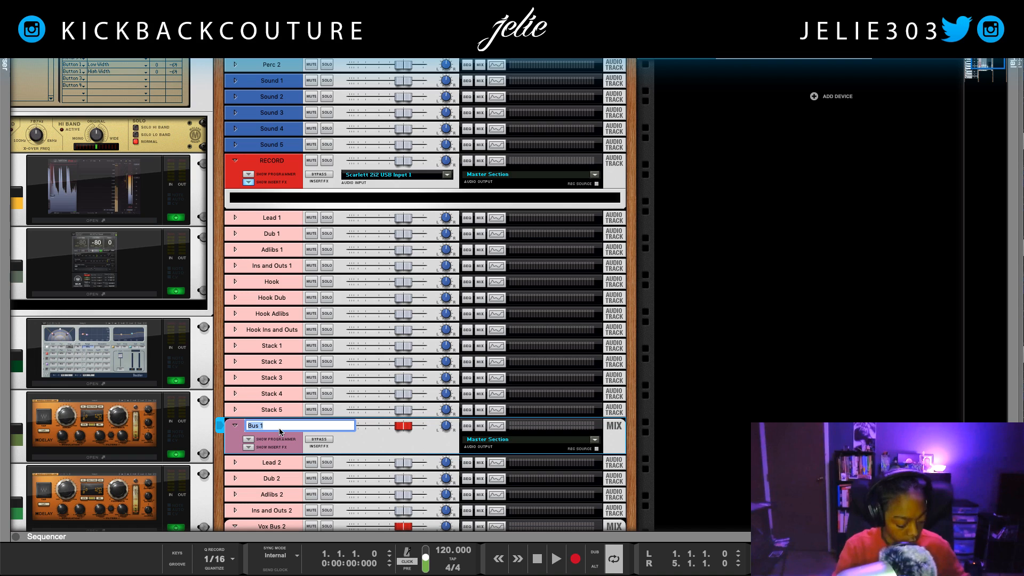
{"action": "type", "text": "SMASH"}
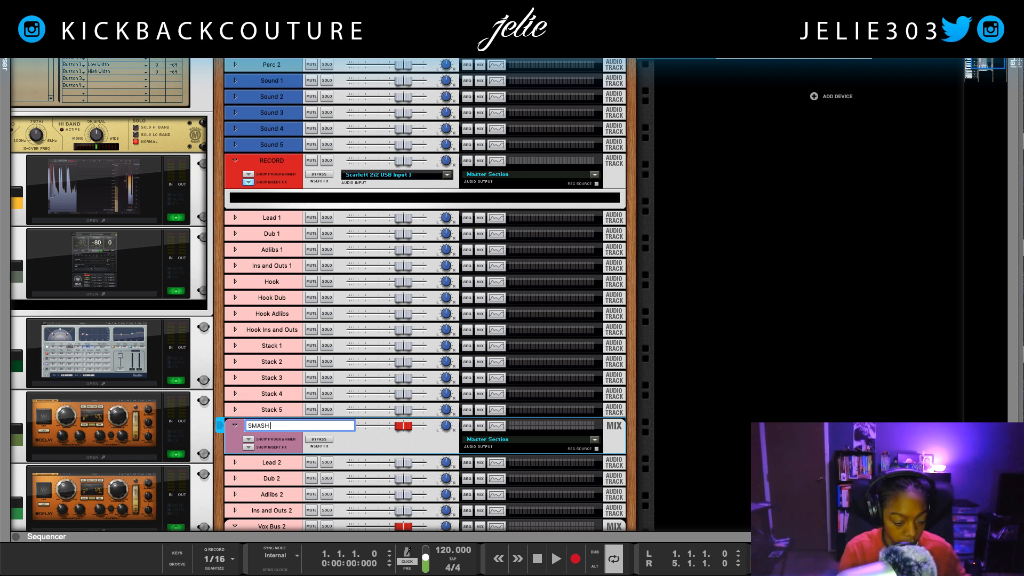
{"action": "type", "text": " Vox 1"}
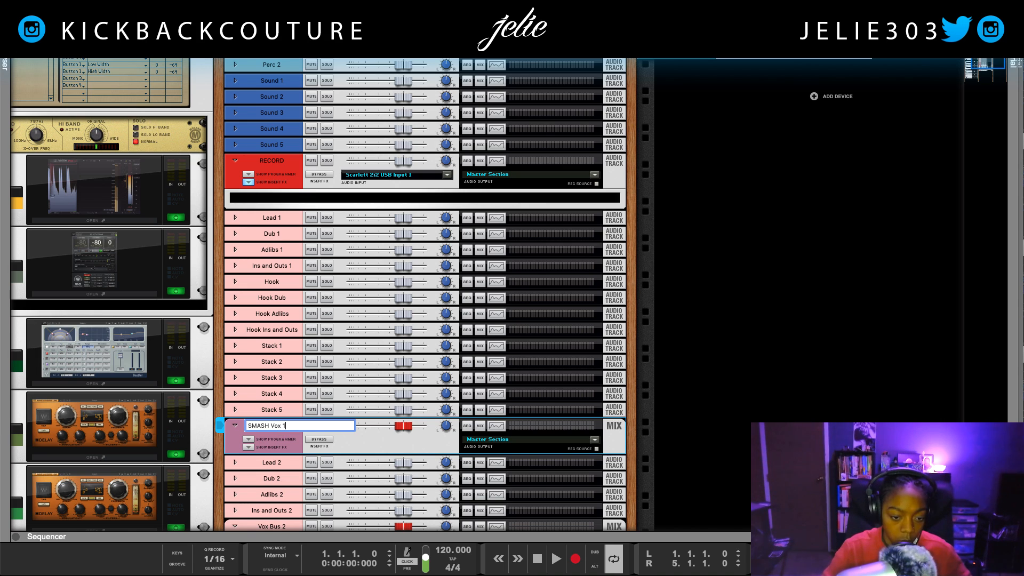
{"action": "key", "text": "Return"}
Step: Show the insert effects area of SMASH Vox 1 and add a Softube FET Compressor to it
{"action": "scroll", "coordinate": [281, 431], "scroll_direction": "down", "scroll_amount": 5}
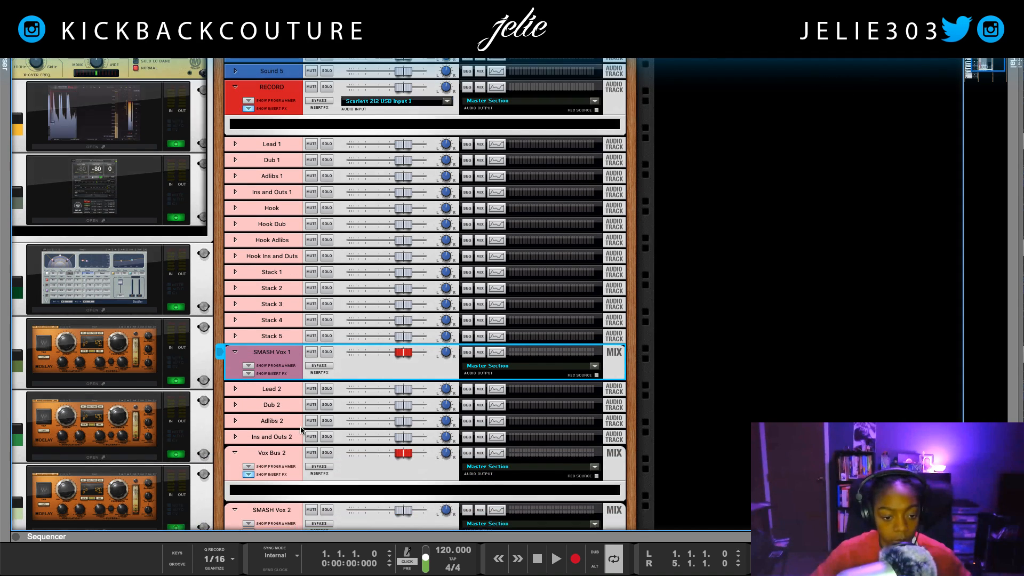
{"action": "scroll", "coordinate": [307, 323], "scroll_direction": "up", "scroll_amount": 3}
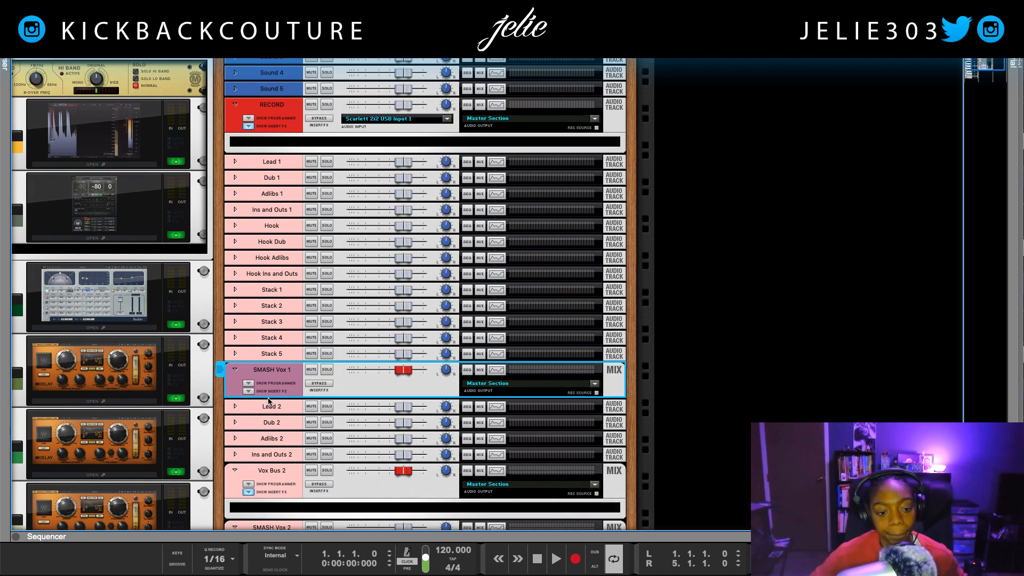
{"action": "left_click", "coordinate": [249, 392]}
{"action": "right_click", "coordinate": [266, 411]}
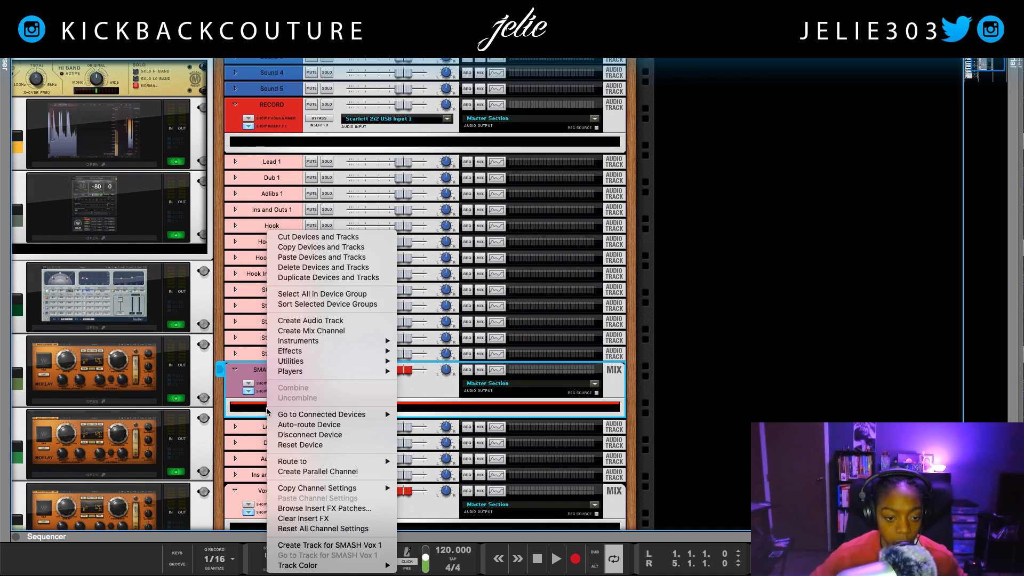
{"action": "mouse_move", "coordinate": [314, 352]}
{"action": "mouse_move", "coordinate": [506, 348]}
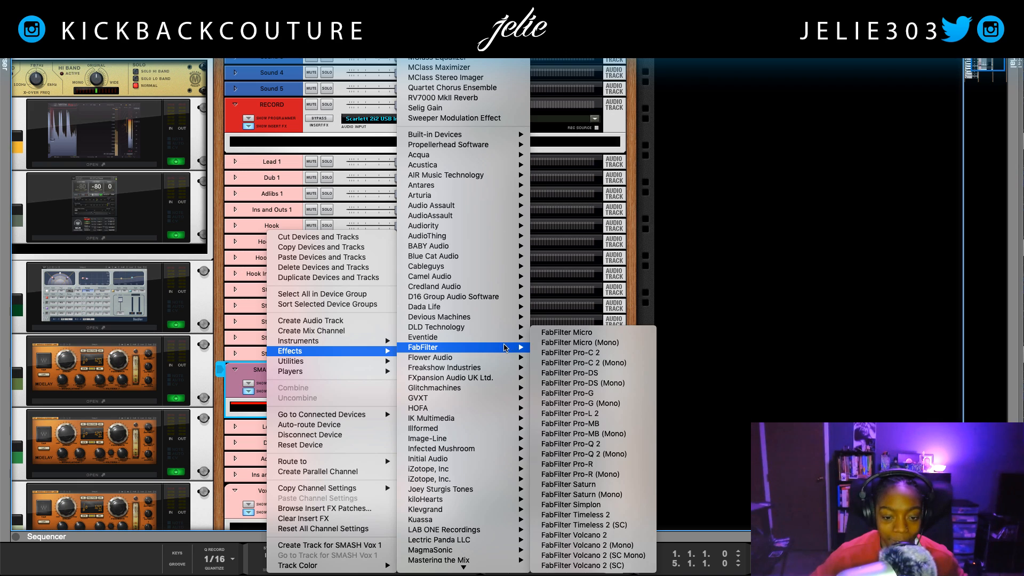
{"action": "scroll", "coordinate": [480, 347], "scroll_direction": "down", "scroll_amount": 4}
{"action": "mouse_move", "coordinate": [442, 297]}
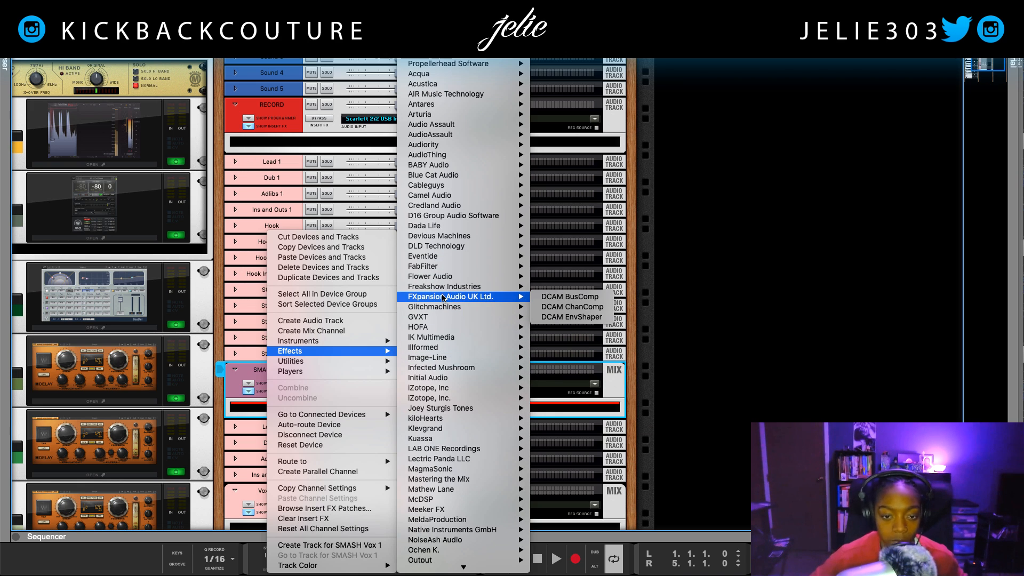
{"action": "scroll", "coordinate": [453, 480], "scroll_direction": "down", "scroll_amount": 8}
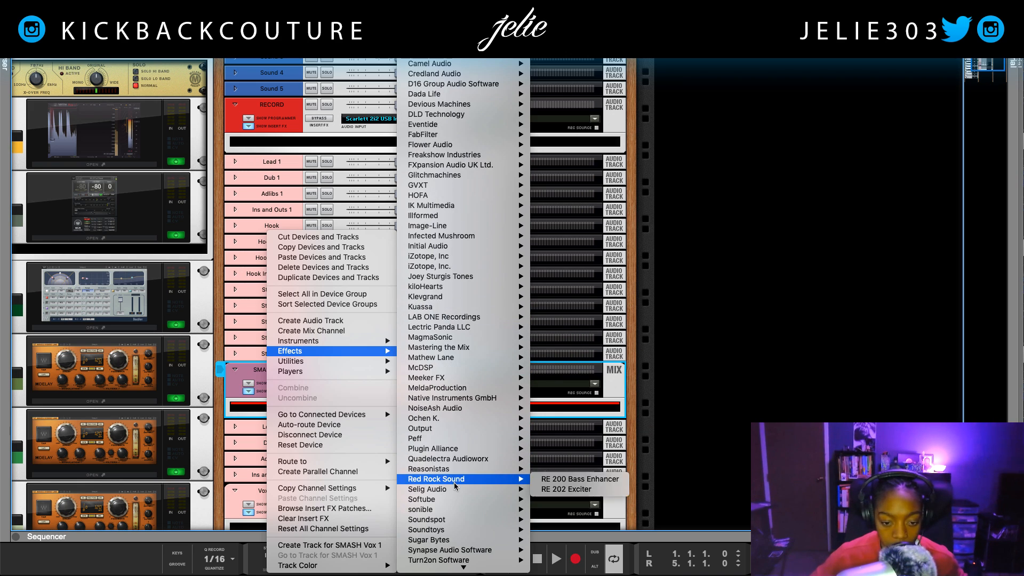
{"action": "mouse_move", "coordinate": [458, 457]}
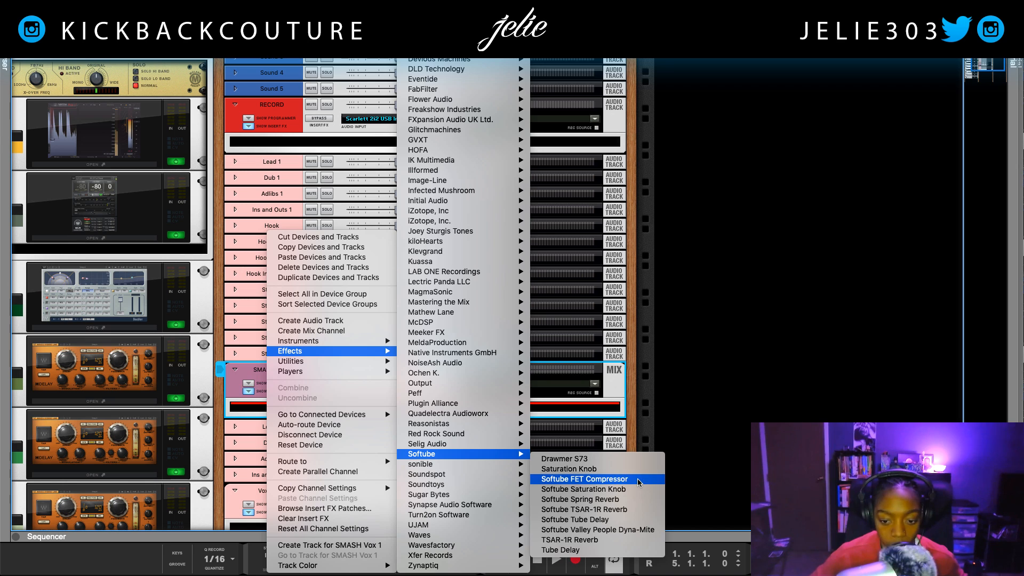
{"action": "left_click", "coordinate": [576, 479]}
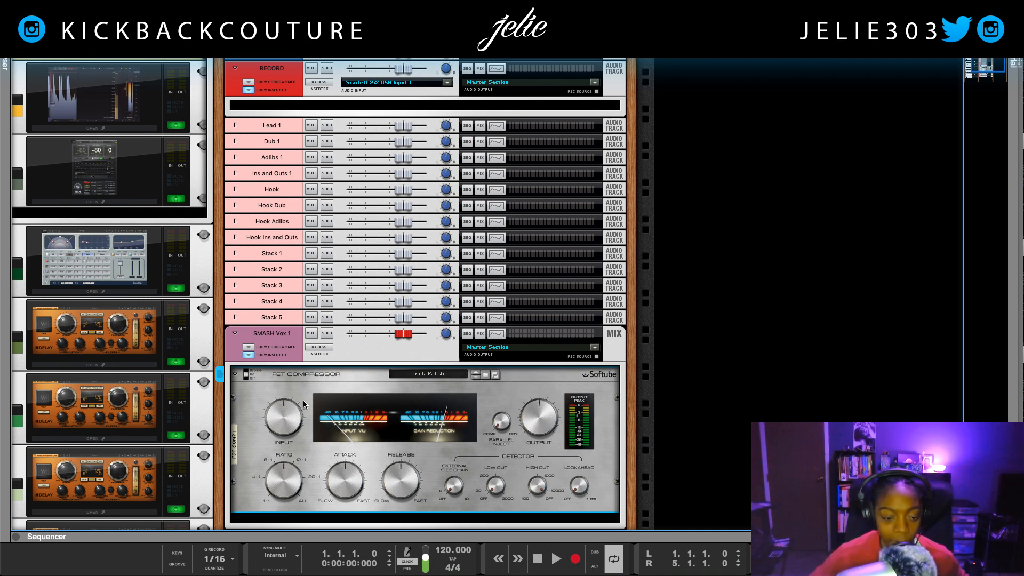
Step: Turn the FET Compressor's input and ratio all the way up and turn its output down
{"action": "left_click_drag", "start_coordinate": [291, 419], "coordinate": [323, 288]}
{"action": "left_click_drag", "start_coordinate": [289, 492], "coordinate": [312, 289]}
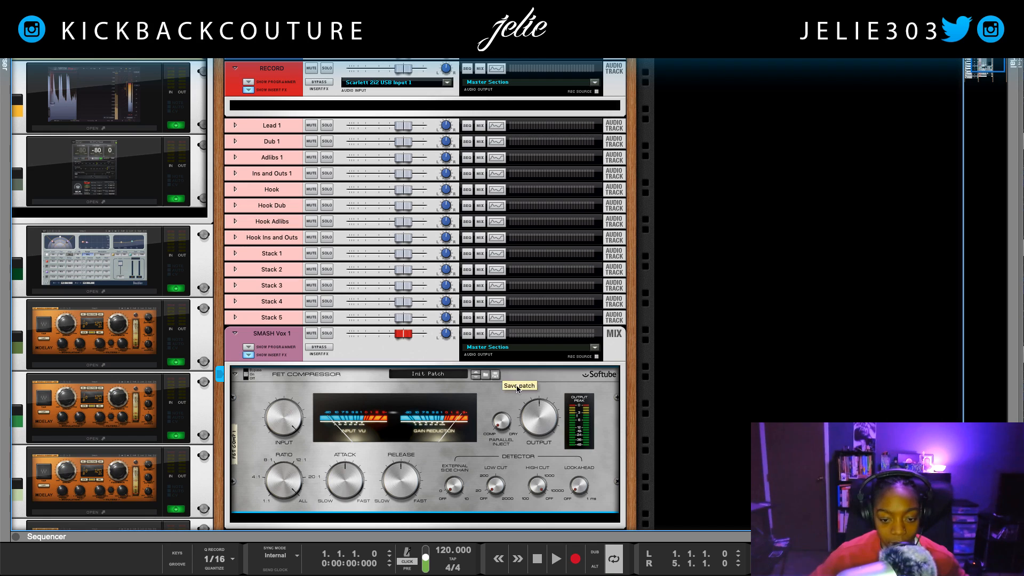
{"action": "left_click_drag", "start_coordinate": [536, 417], "coordinate": [533, 418]}
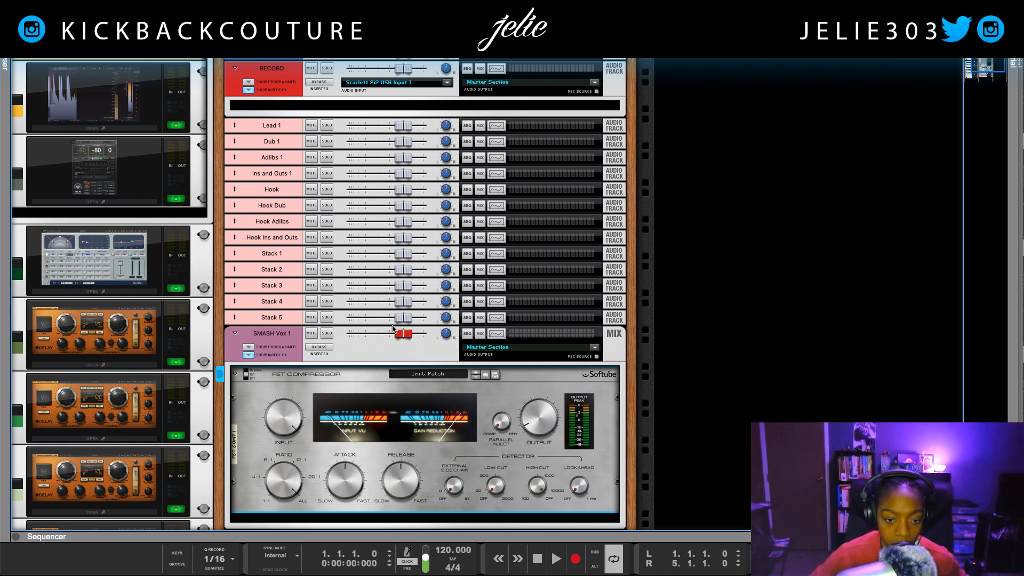
Step: Bypass the insert effects of SMASH Vox 1, mute the channel and hide its insert area
{"action": "left_click", "coordinate": [315, 349]}
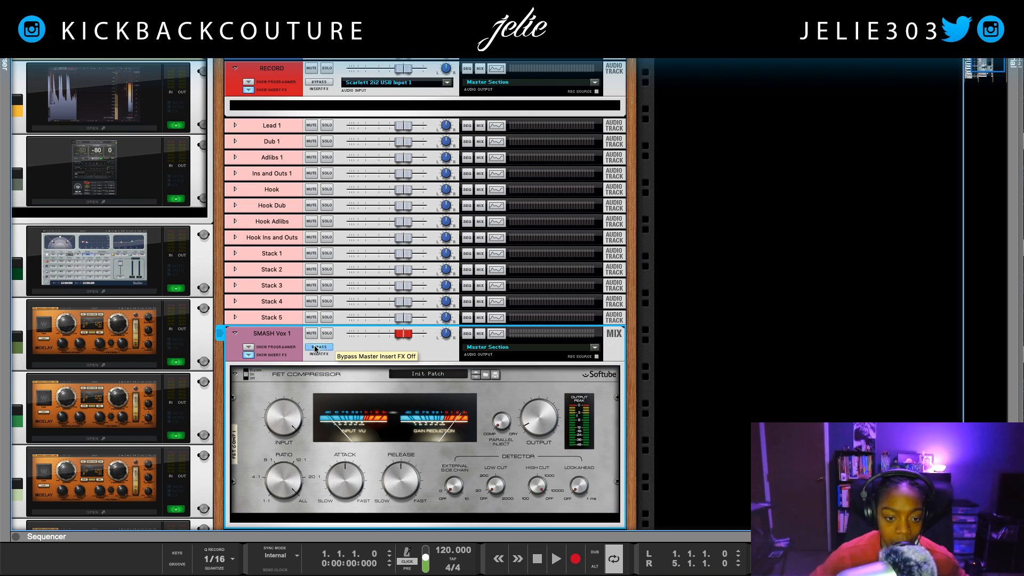
{"action": "left_click", "coordinate": [249, 357]}
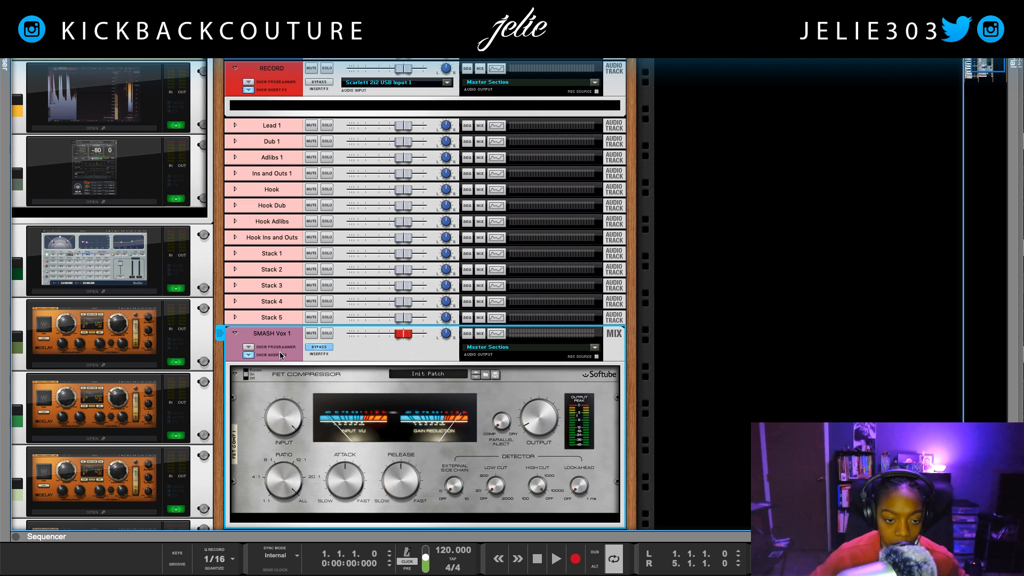
{"action": "left_click", "coordinate": [314, 335]}
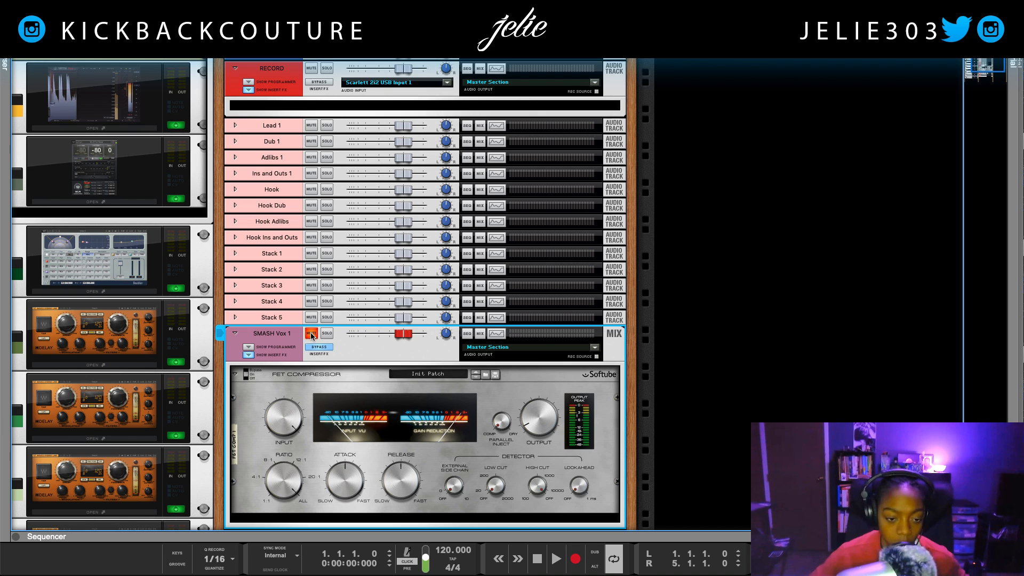
{"action": "left_click", "coordinate": [249, 355]}
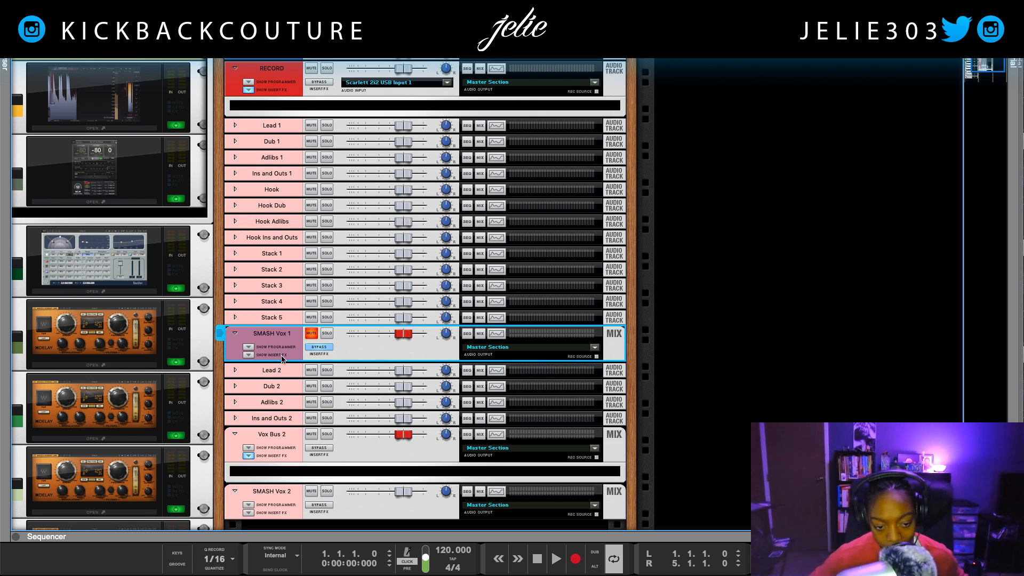
Step: Unfold the Hook track to check its audio output, and look over the mix buses in the neighbouring rack column
{"action": "left_click", "coordinate": [282, 448]}
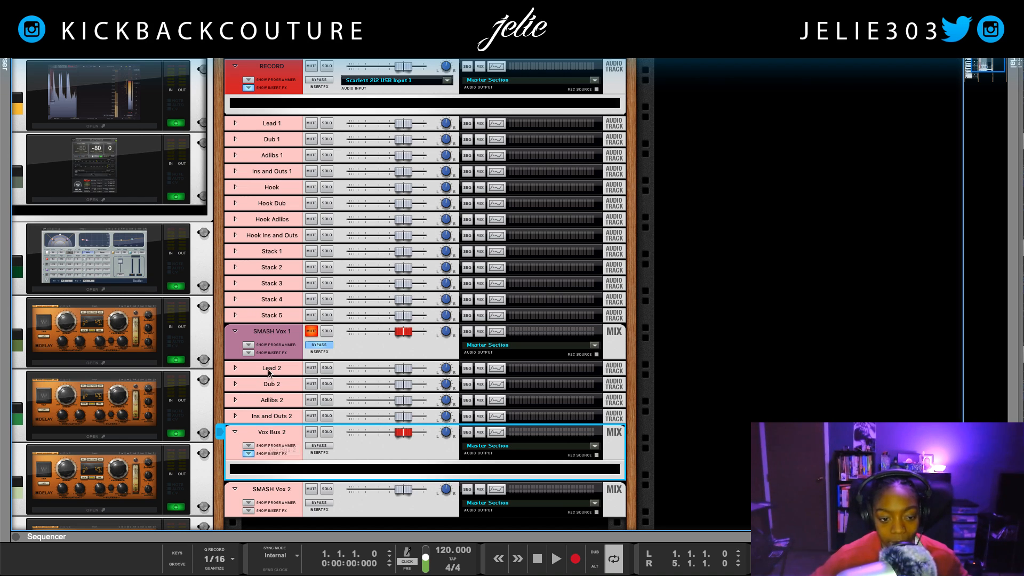
{"action": "scroll", "coordinate": [282, 374], "scroll_direction": "up", "scroll_amount": 1}
{"action": "left_click", "coordinate": [271, 351]}
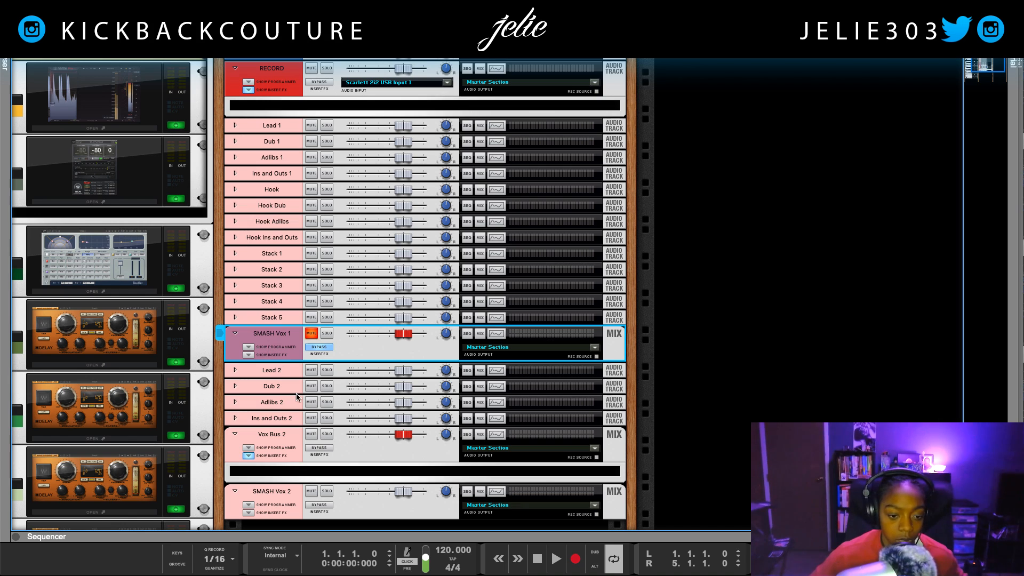
{"action": "scroll", "coordinate": [301, 400], "scroll_direction": "down", "scroll_amount": 1}
{"action": "scroll", "coordinate": [299, 405], "scroll_direction": "up", "scroll_amount": 3}
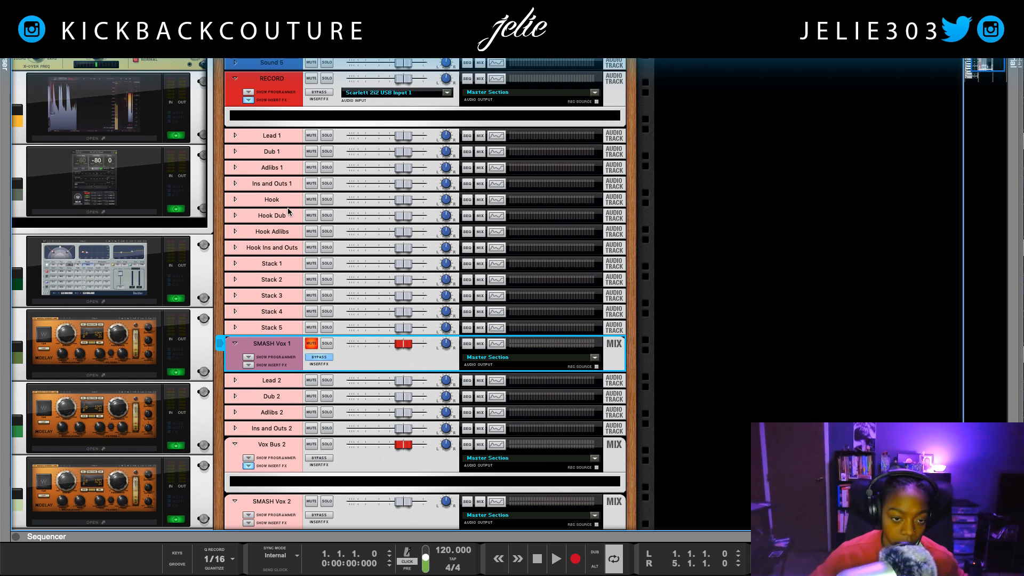
{"action": "left_click", "coordinate": [286, 201]}
{"action": "left_click", "coordinate": [235, 201]}
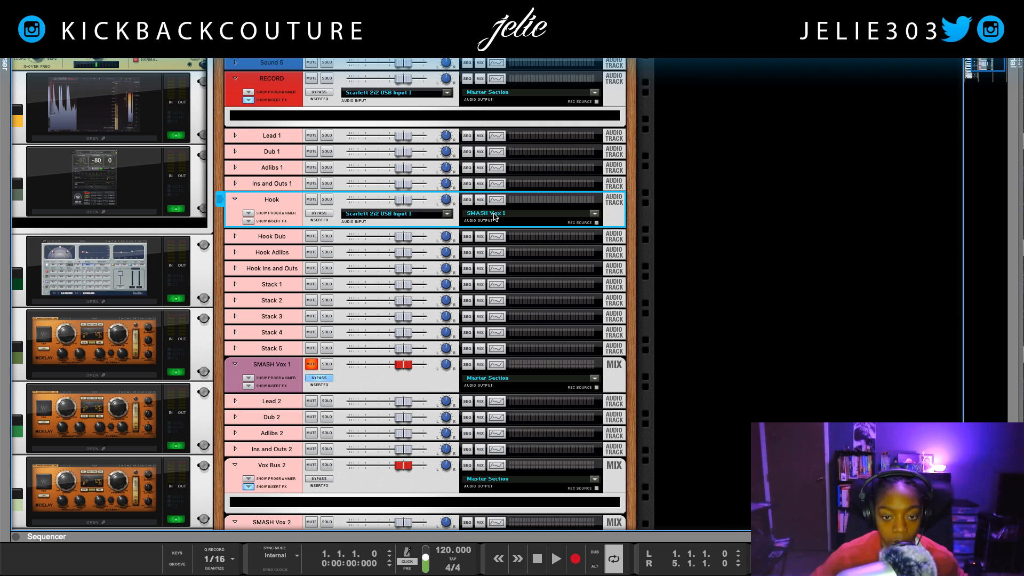
{"action": "scroll", "coordinate": [493, 216], "scroll_direction": "right", "scroll_amount": 5}
{"action": "scroll", "coordinate": [495, 216], "scroll_direction": "up", "scroll_amount": 10}
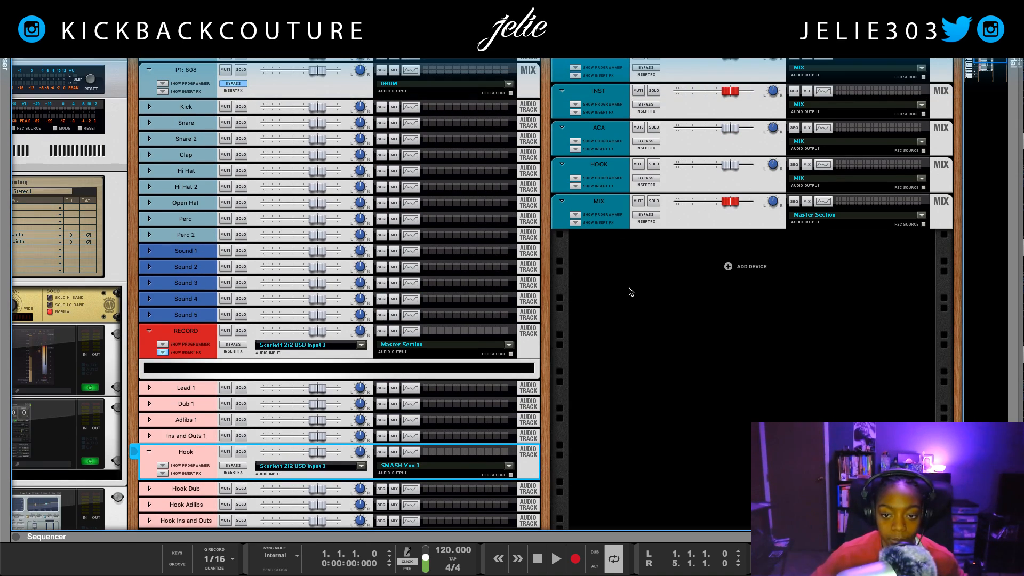
Step: Create a mix channel named Vox Bus 1 and place it between Stack 5 and SMASH Vox 1
{"action": "scroll", "coordinate": [381, 294], "scroll_direction": "down", "scroll_amount": 14}
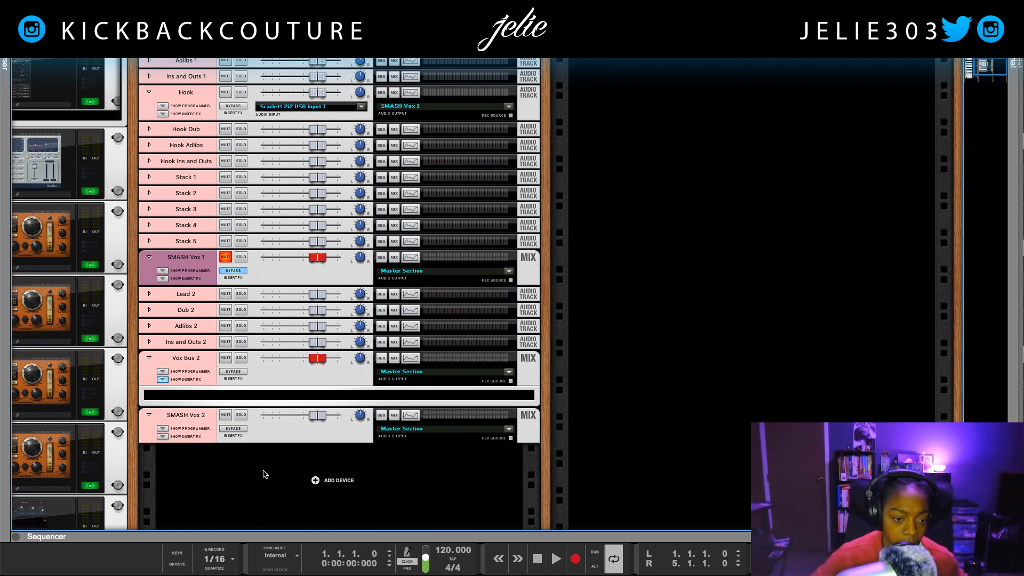
{"action": "right_click", "coordinate": [309, 484]}
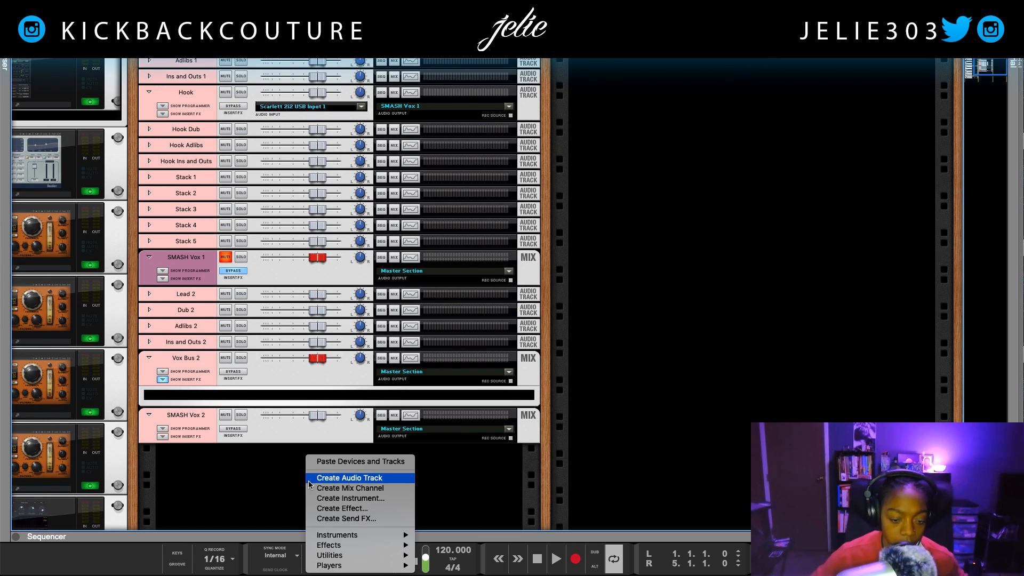
{"action": "left_click", "coordinate": [361, 489]}
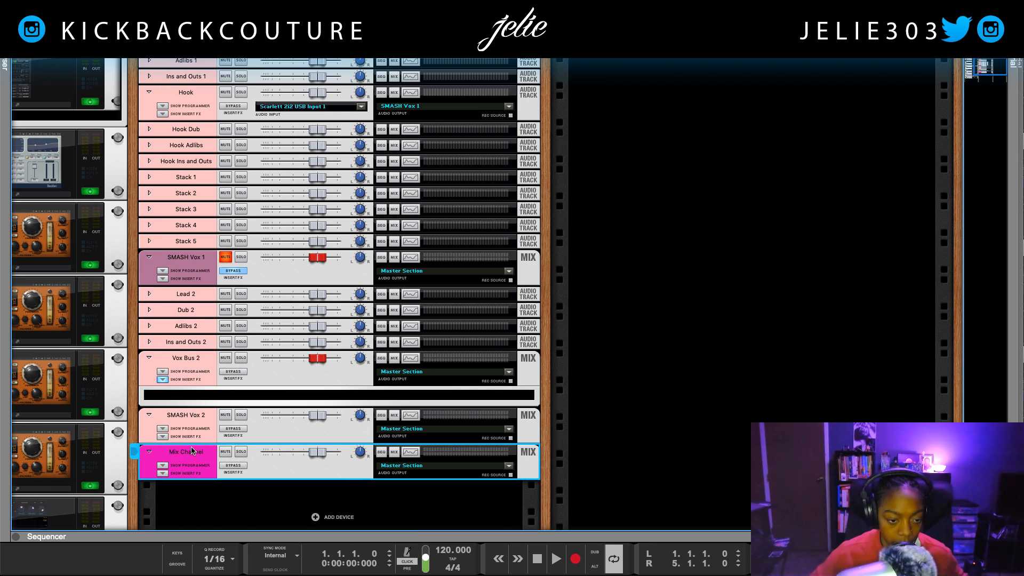
{"action": "double_click", "coordinate": [192, 451]}
{"action": "type", "text": "Vox Bus"}
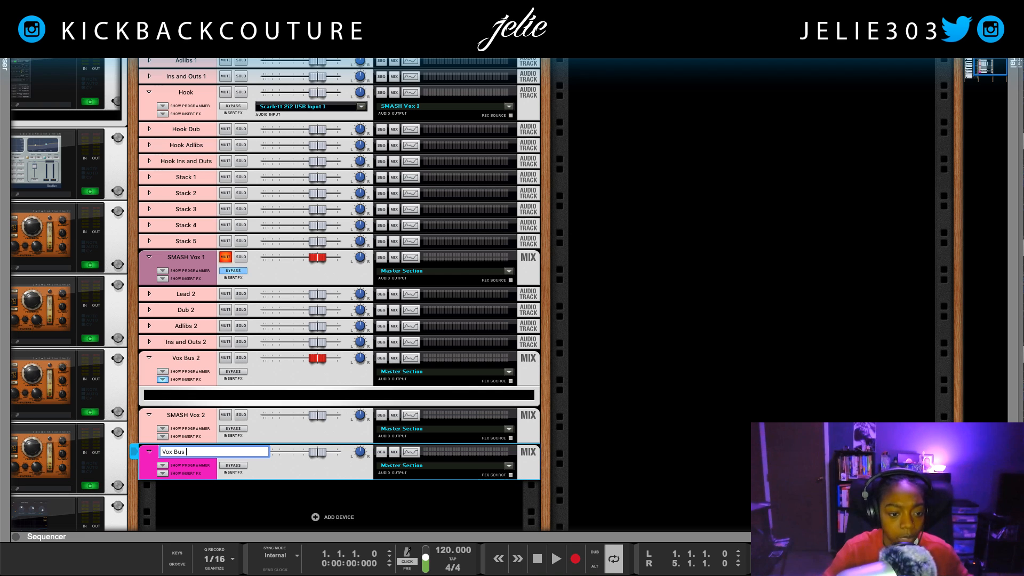
{"action": "type", "text": " 1"}
{"action": "key", "text": "Return"}
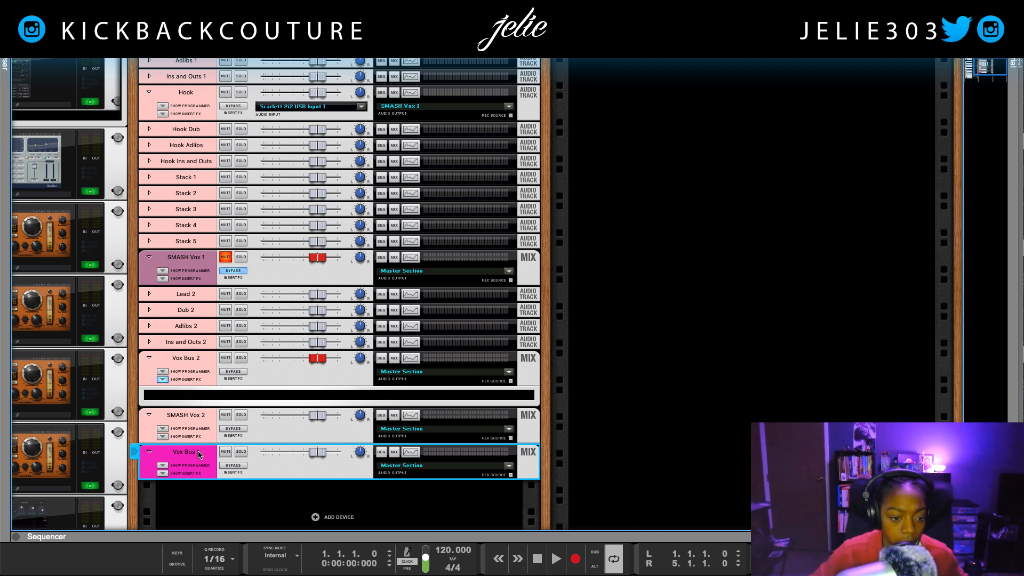
{"action": "left_click_drag", "start_coordinate": [200, 455], "coordinate": [181, 269]}
Step: Route the tracks from Lead 1 through Stack 5 to Vox Bus 1
{"action": "scroll", "coordinate": [186, 160], "scroll_direction": "up", "scroll_amount": 2}
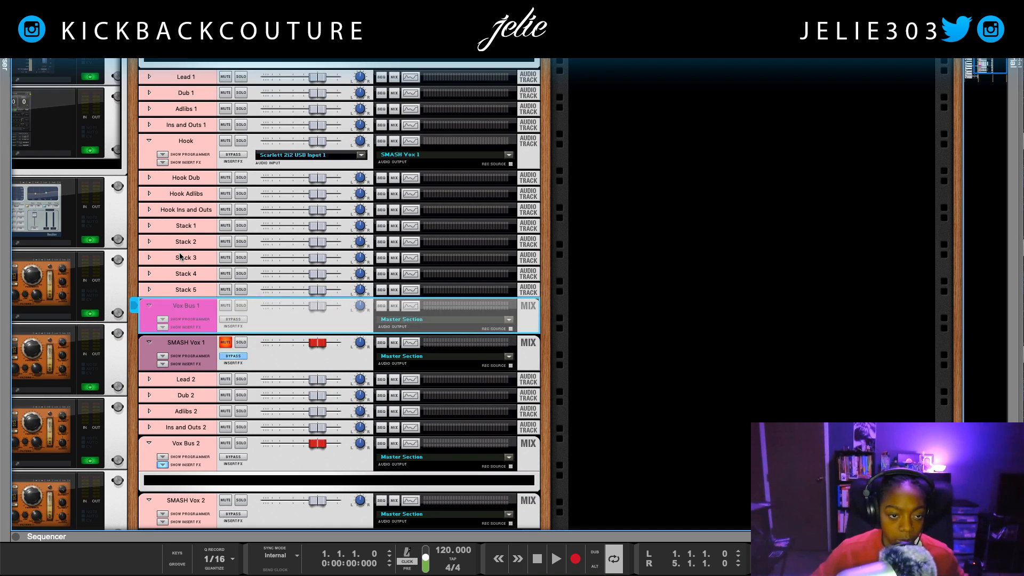
{"action": "left_click", "coordinate": [189, 78]}
{"action": "left_click", "coordinate": [193, 290], "text": "shift"}
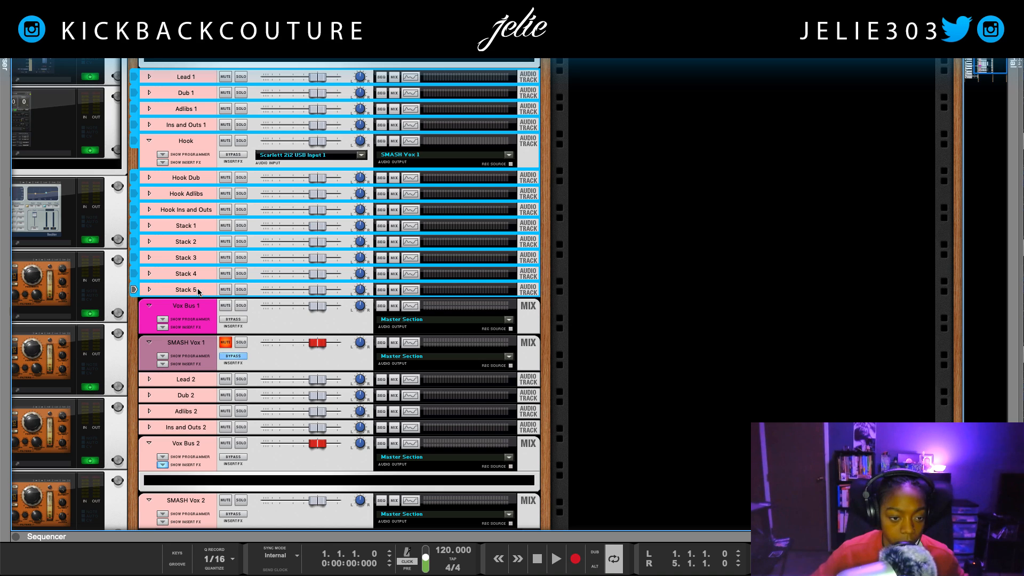
{"action": "right_click", "coordinate": [198, 290]}
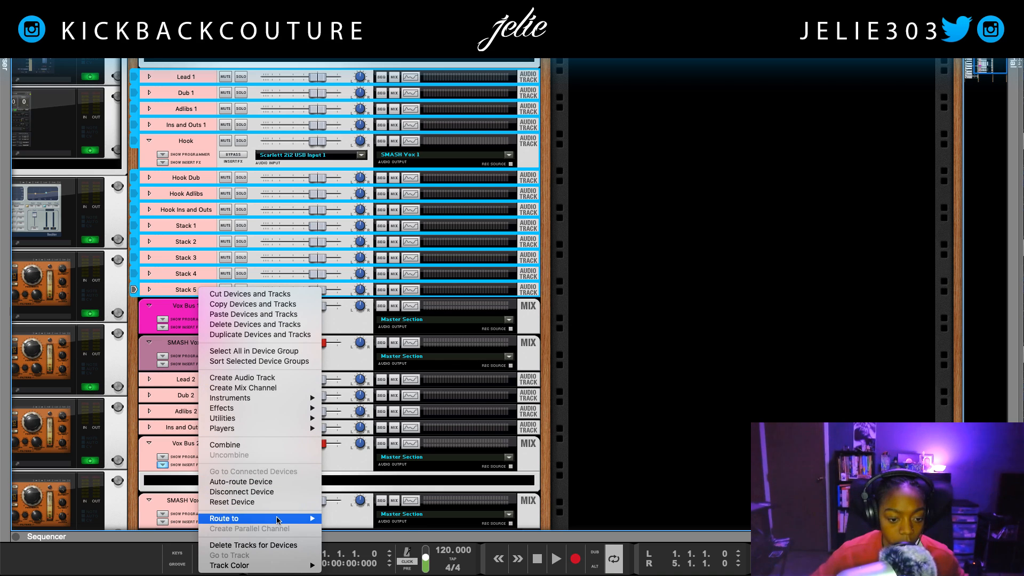
{"action": "mouse_move", "coordinate": [279, 520]}
{"action": "mouse_move", "coordinate": [367, 566]}
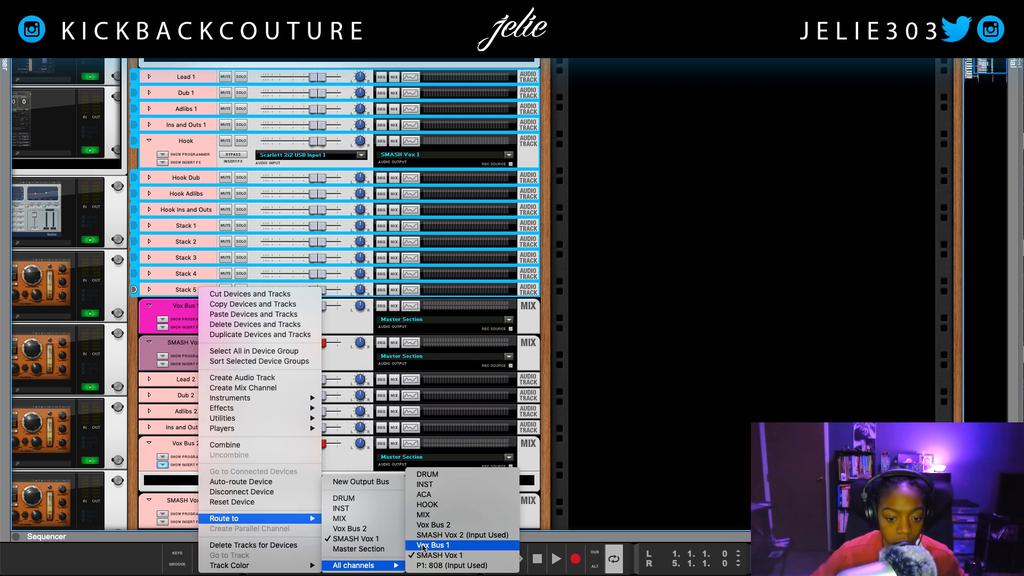
{"action": "left_click", "coordinate": [439, 555]}
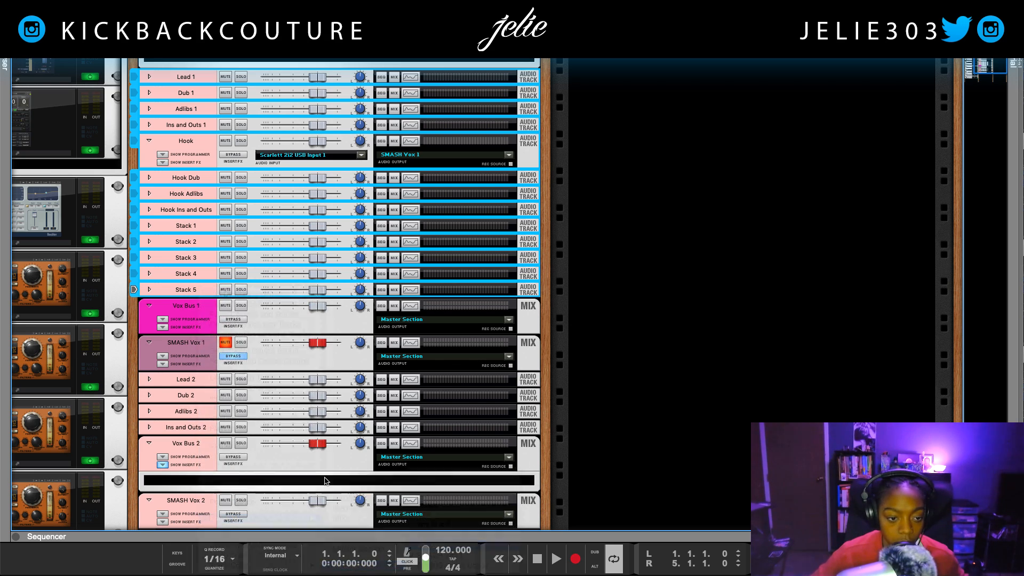
Step: Cable the parallel output of Vox Bus 1 to the input of SMASH Vox 1 on the back of the rack
{"action": "right_click", "coordinate": [196, 314]}
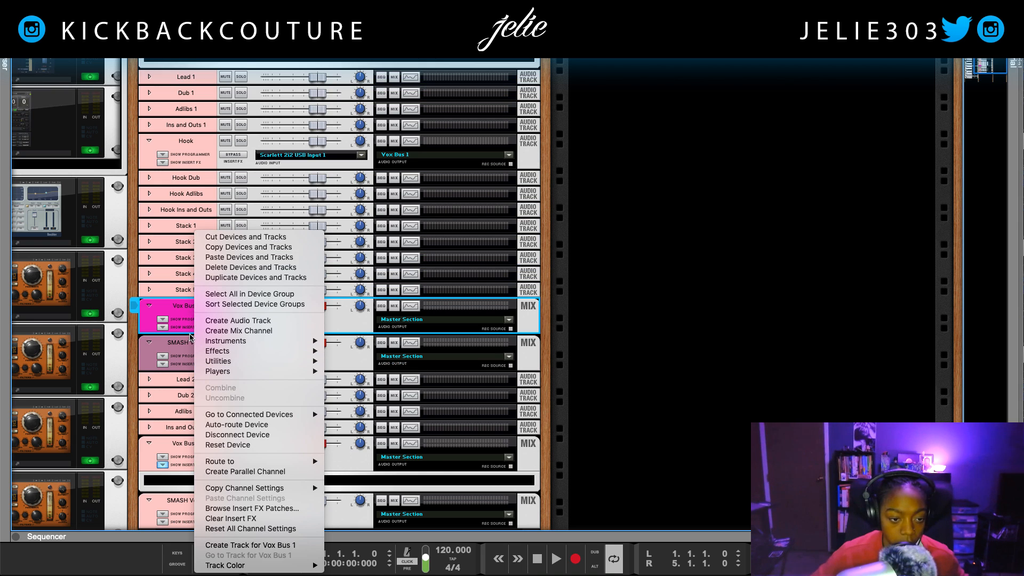
{"action": "key", "text": "Escape"}
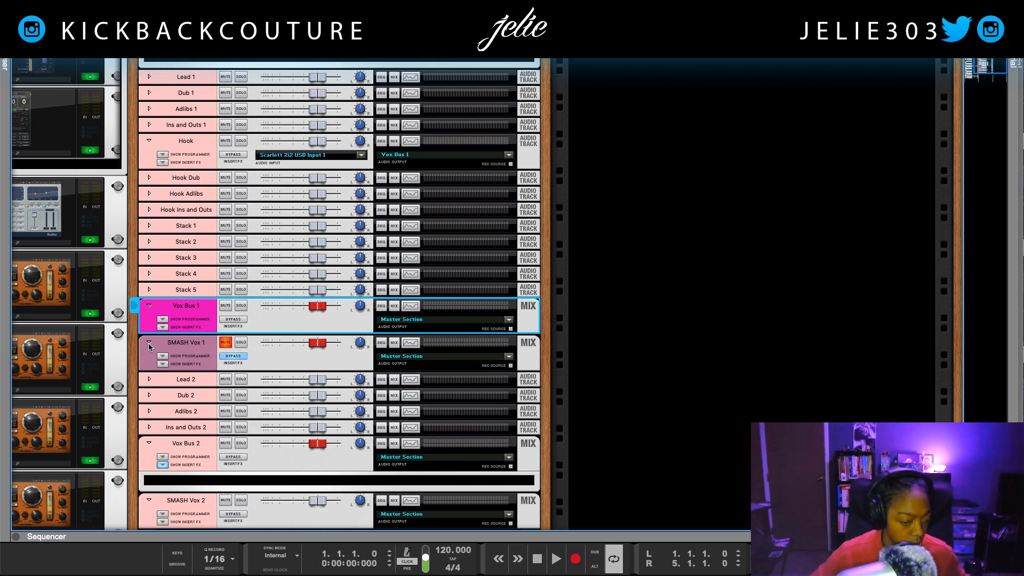
{"action": "key", "text": "Tab"}
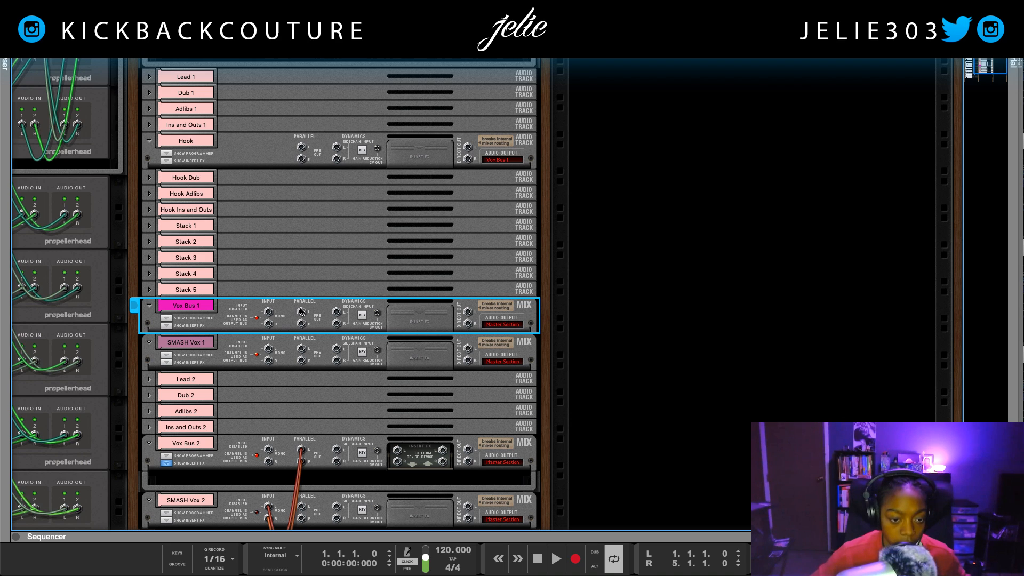
{"action": "left_click_drag", "start_coordinate": [302, 312], "coordinate": [273, 354]}
{"action": "key", "text": "Tab"}
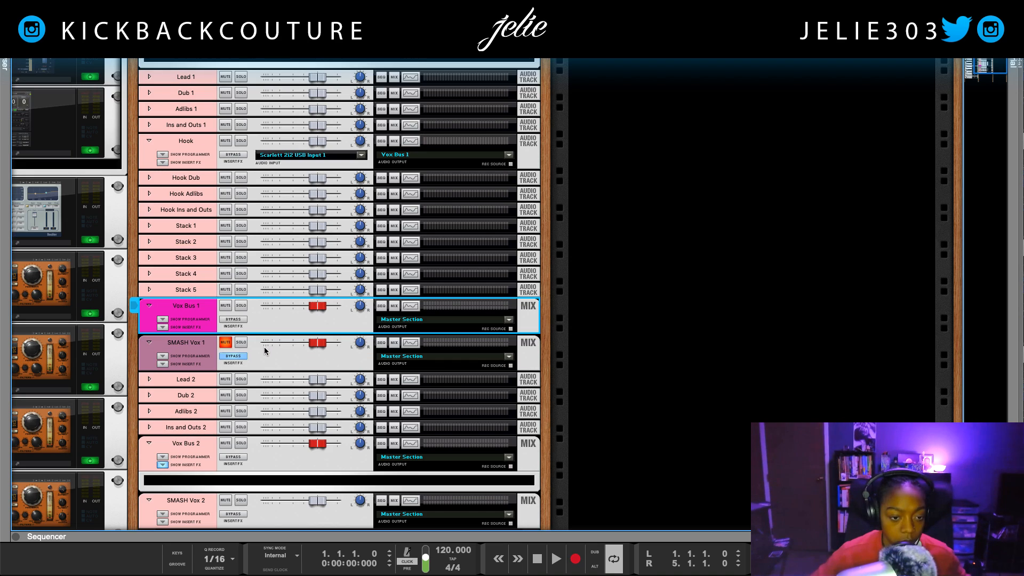
{"action": "left_click", "coordinate": [183, 355]}
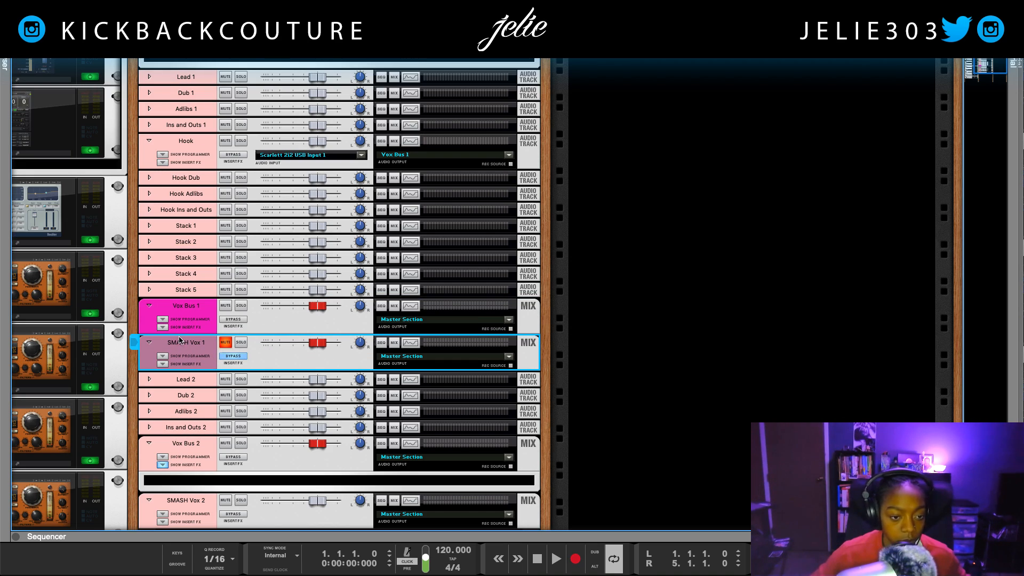
{"action": "scroll", "coordinate": [179, 340], "scroll_direction": "up", "scroll_amount": 5}
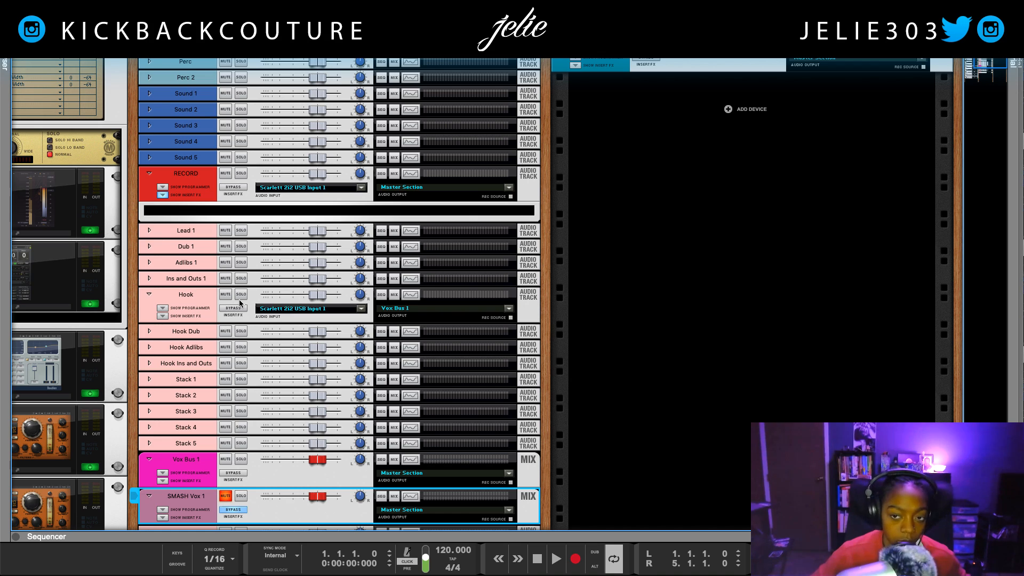
Step: Route the Hook, Hook Dub, Hook Adlibs and Hook Ins and Outs tracks to the HOOK bus
{"action": "scroll", "coordinate": [256, 423], "scroll_direction": "up", "scroll_amount": 1}
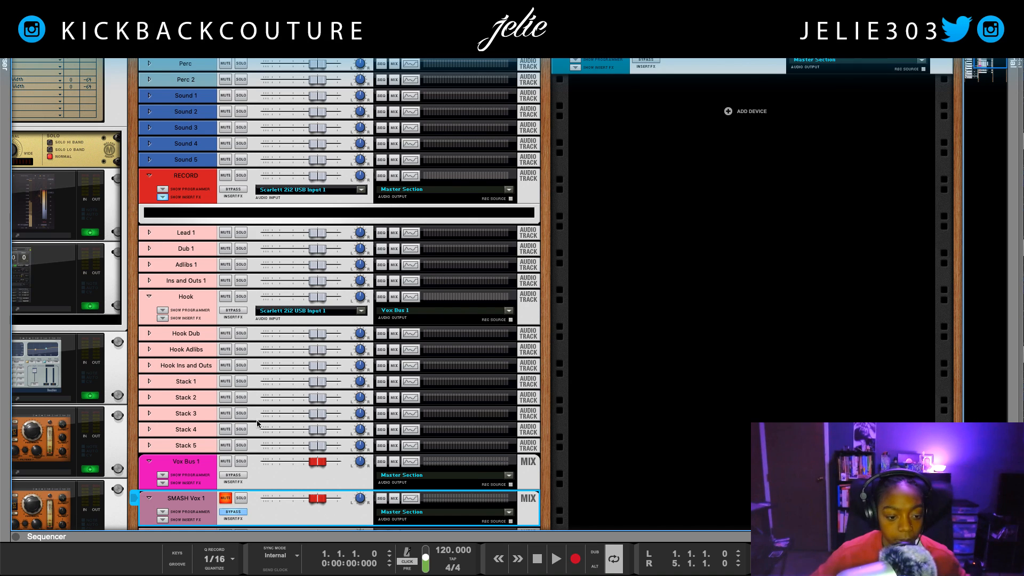
{"action": "left_click", "coordinate": [194, 350]}
{"action": "left_click", "coordinate": [188, 336]}
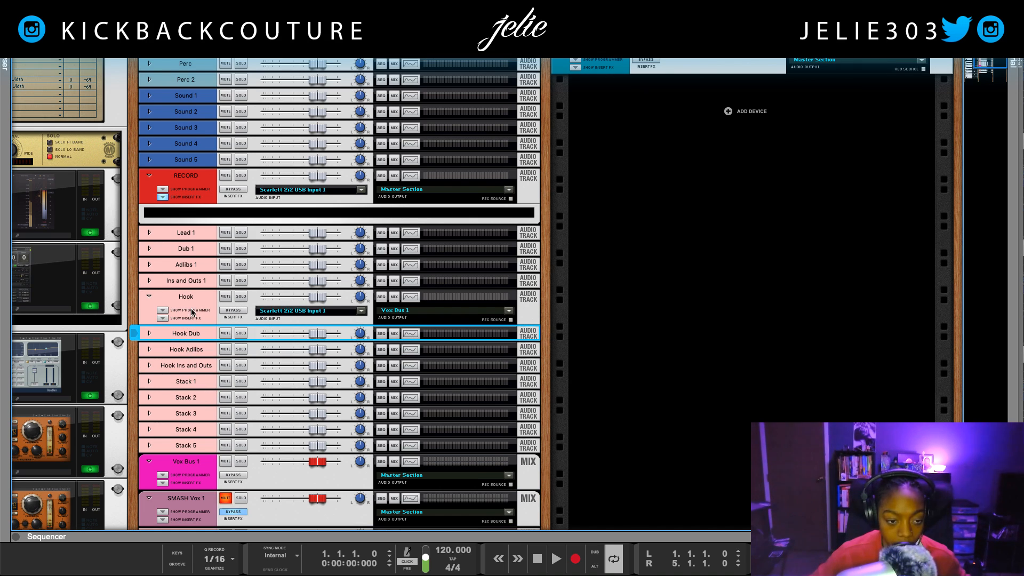
{"action": "left_click", "coordinate": [193, 314]}
{"action": "left_click", "coordinate": [201, 369], "text": "shift"}
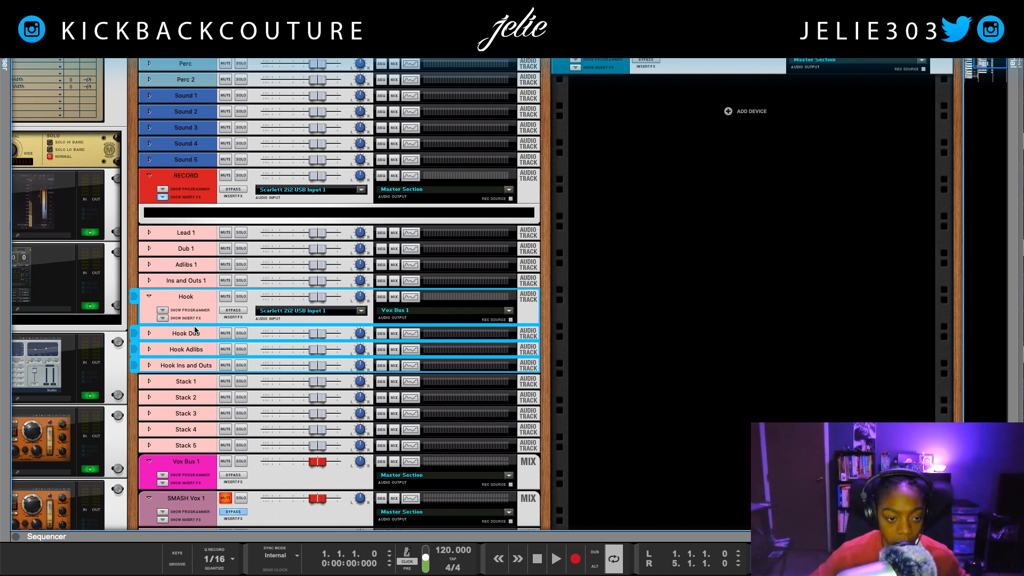
{"action": "scroll", "coordinate": [562, 268], "scroll_direction": "up", "scroll_amount": 5}
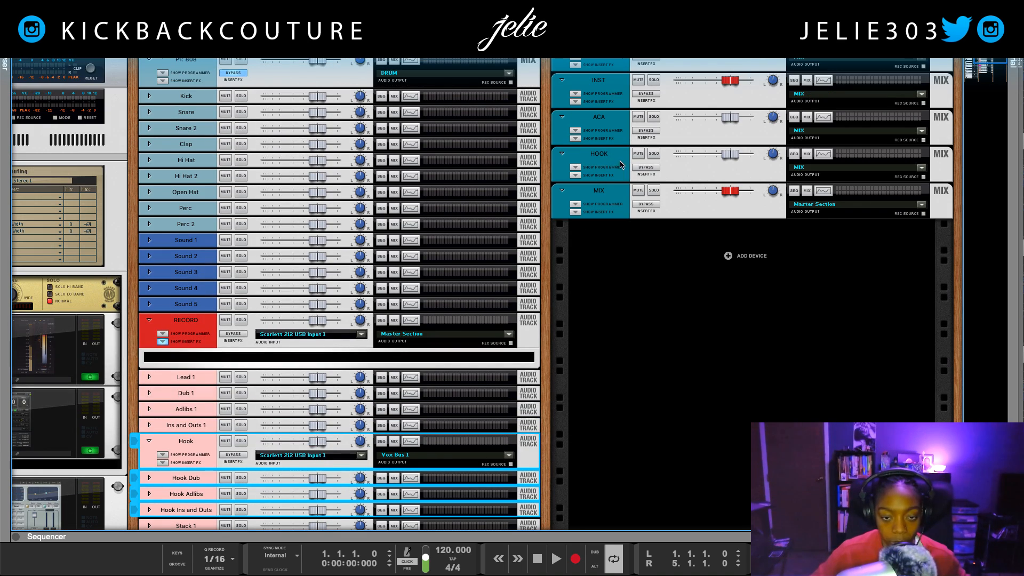
{"action": "scroll", "coordinate": [590, 270], "scroll_direction": "down", "scroll_amount": 1}
{"action": "scroll", "coordinate": [227, 383], "scroll_direction": "down", "scroll_amount": 3}
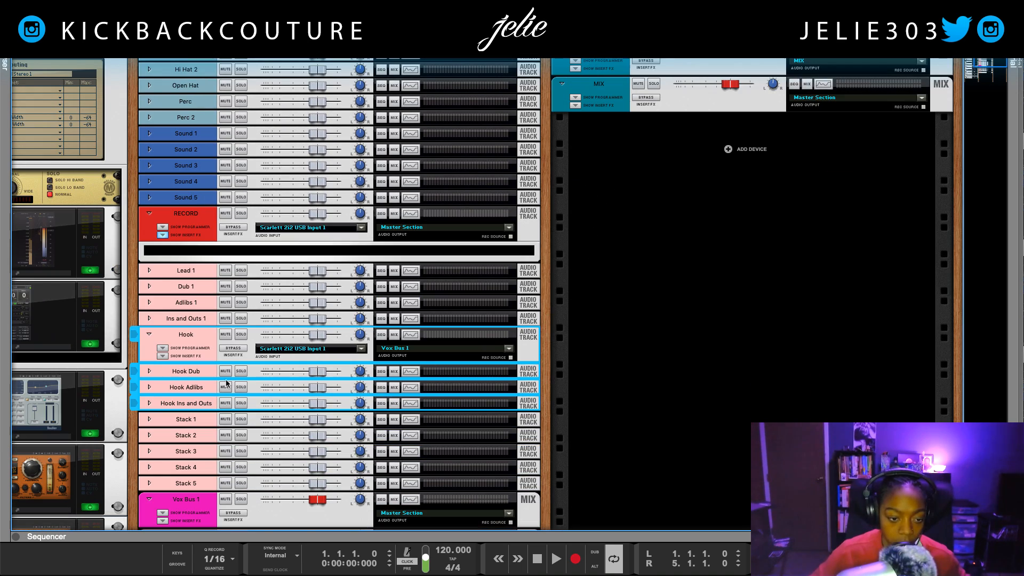
{"action": "right_click", "coordinate": [190, 338]}
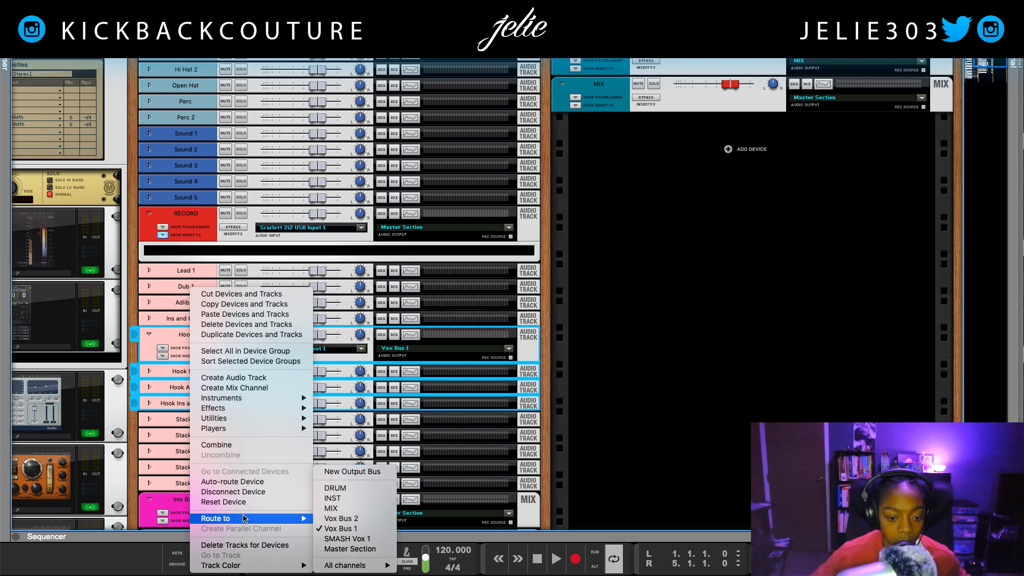
{"action": "mouse_move", "coordinate": [277, 520]}
{"action": "mouse_move", "coordinate": [349, 566]}
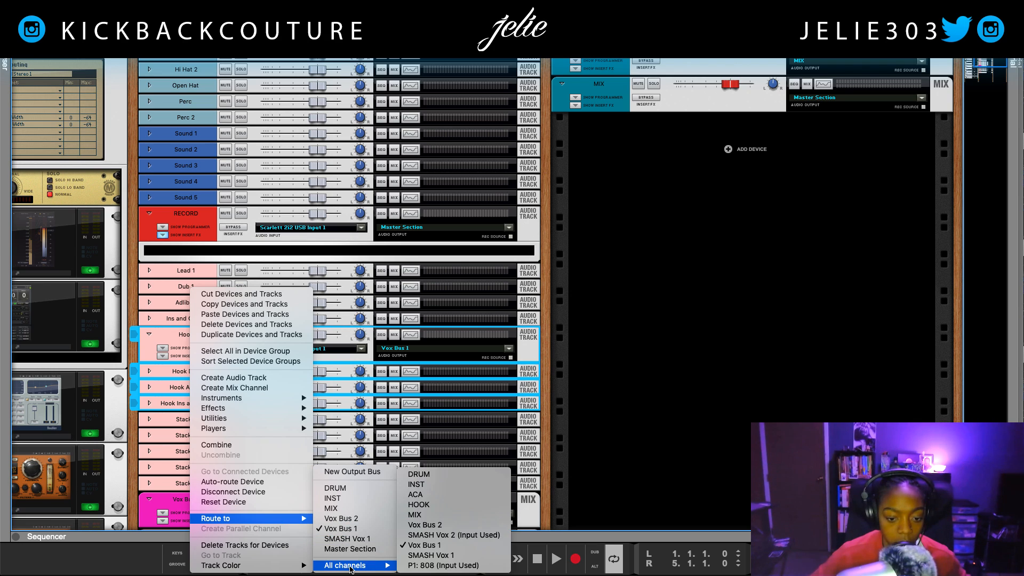
{"action": "left_click", "coordinate": [437, 505]}
Step: Route the HOOK mix channel to Vox Bus 1
{"action": "scroll", "coordinate": [525, 196], "scroll_direction": "up", "scroll_amount": 3}
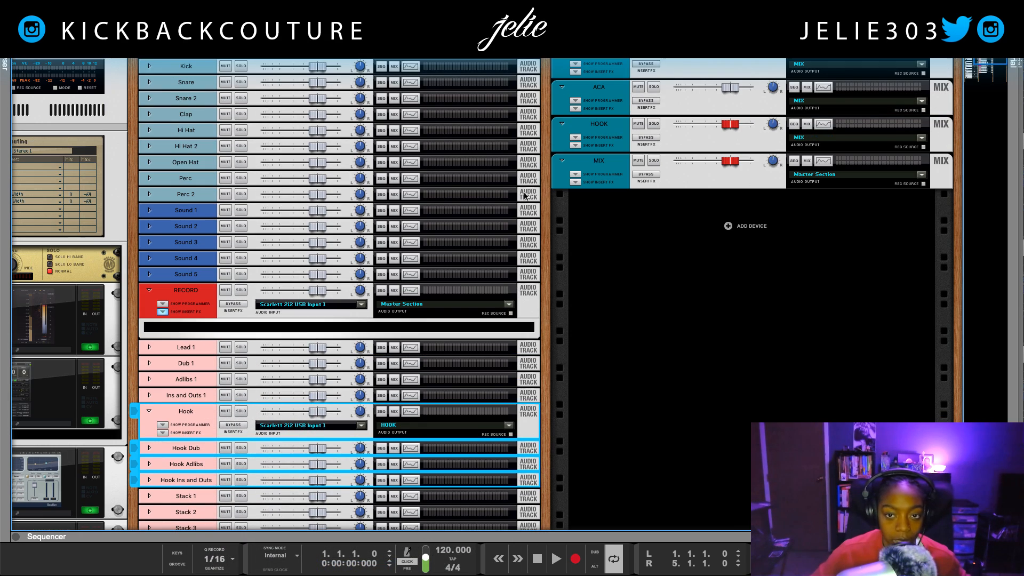
{"action": "right_click", "coordinate": [600, 134]}
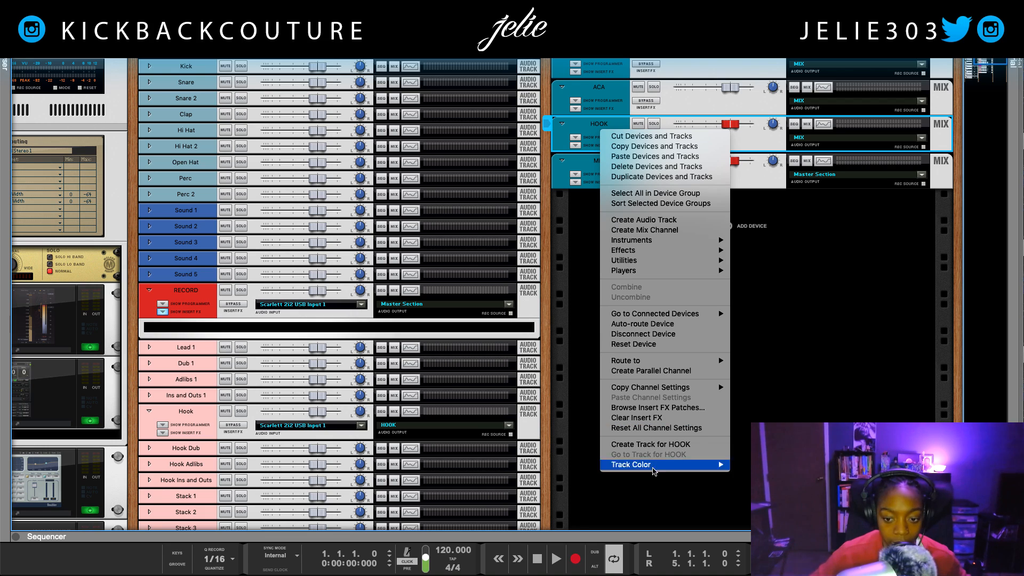
{"action": "mouse_move", "coordinate": [653, 465]}
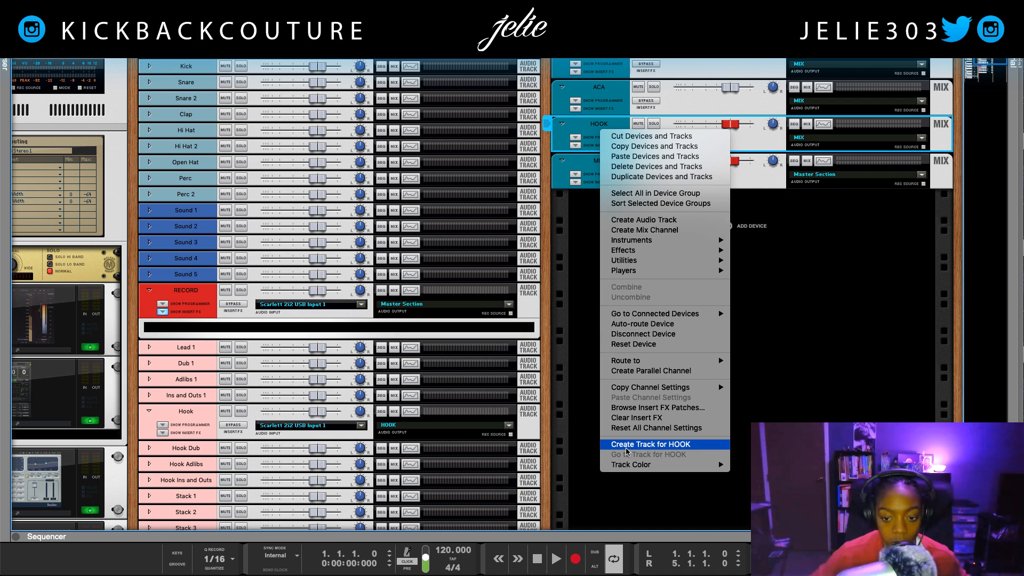
{"action": "mouse_move", "coordinate": [641, 365]}
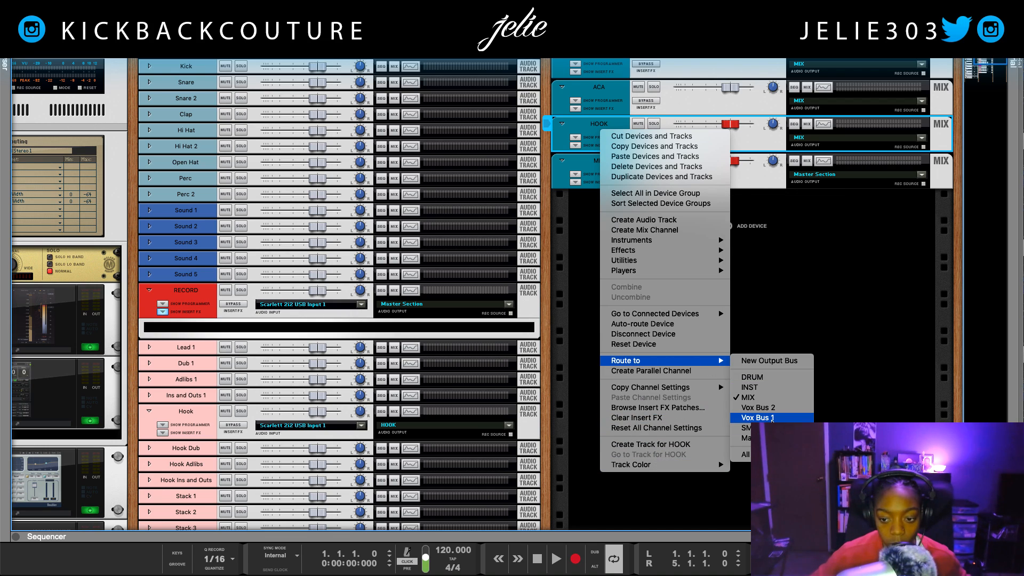
{"action": "left_click", "coordinate": [771, 418]}
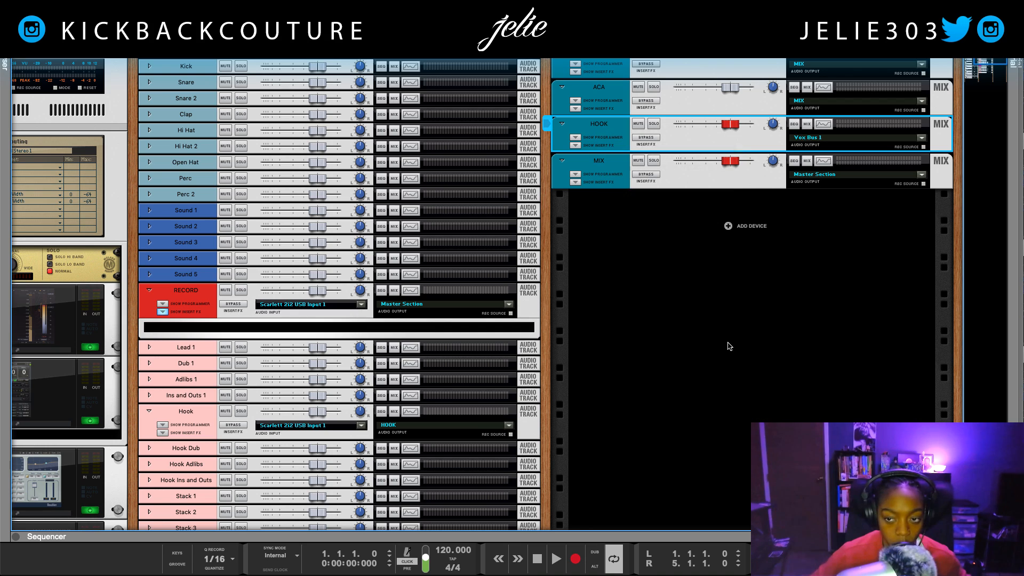
Step: Set the audio output of Vox Bus 1 to the ACA bus
{"action": "scroll", "coordinate": [434, 339], "scroll_direction": "down", "scroll_amount": 3}
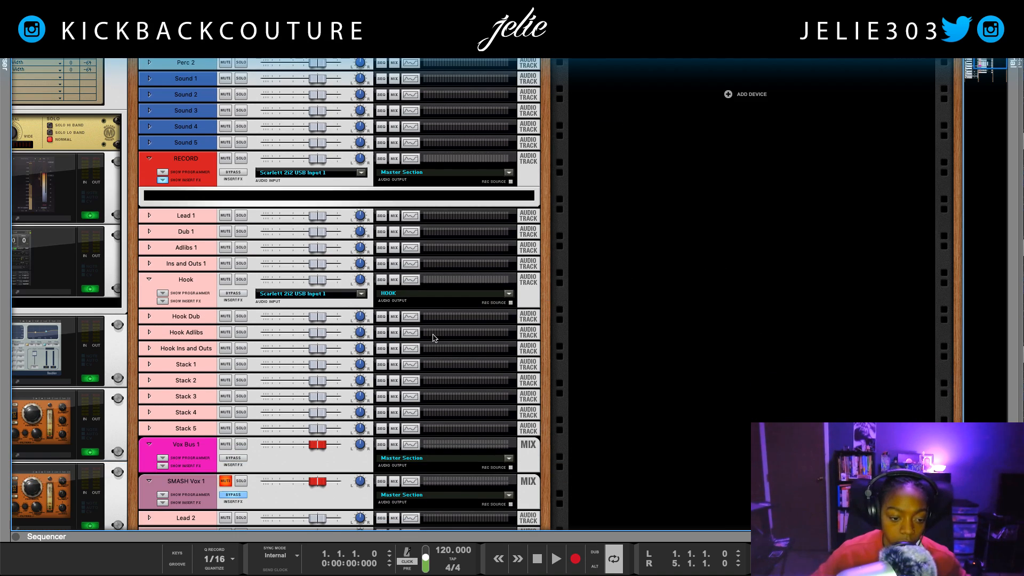
{"action": "left_click", "coordinate": [189, 463]}
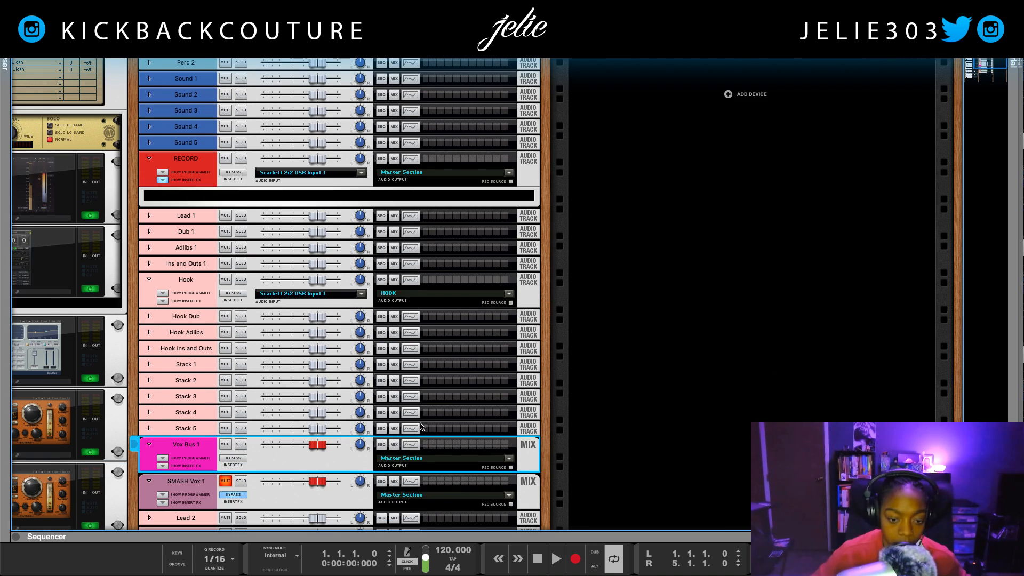
{"action": "left_click", "coordinate": [413, 462]}
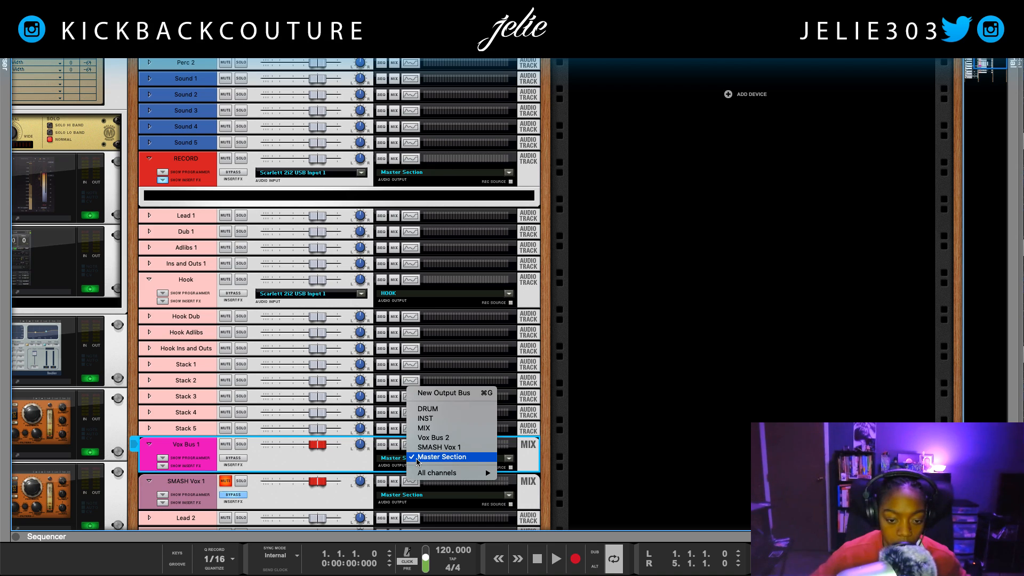
{"action": "mouse_move", "coordinate": [436, 473]}
{"action": "left_click", "coordinate": [535, 493]}
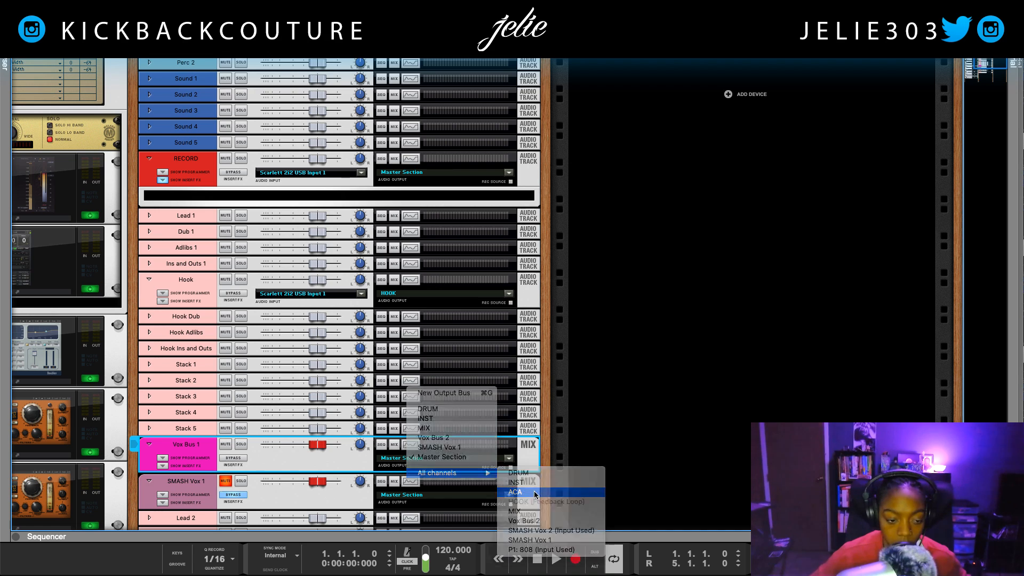
Step: Set the audio output of Vox Bus 2 to the ACA bus
{"action": "scroll", "coordinate": [456, 468], "scroll_direction": "down", "scroll_amount": 3}
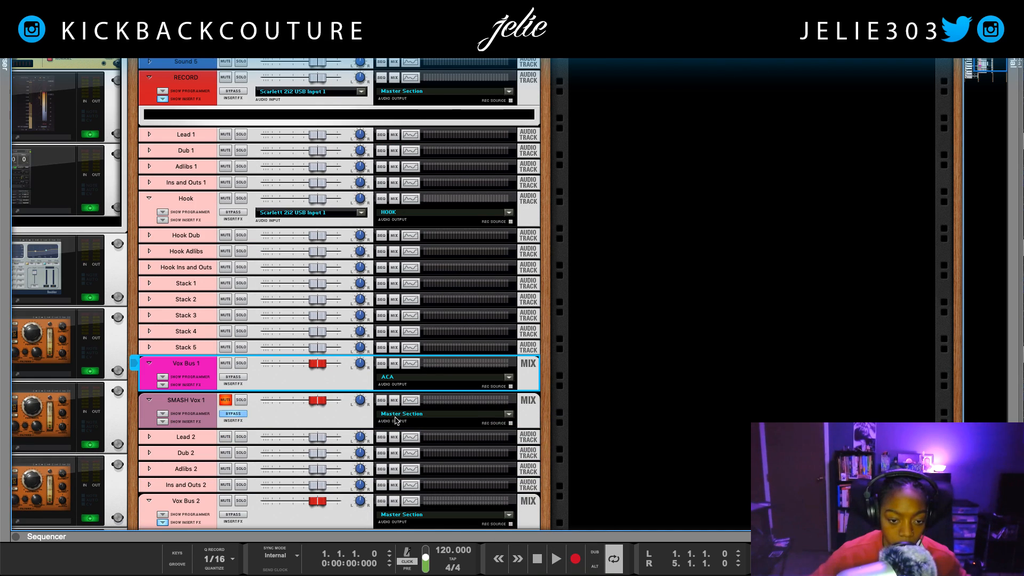
{"action": "scroll", "coordinate": [395, 423], "scroll_direction": "down", "scroll_amount": 3}
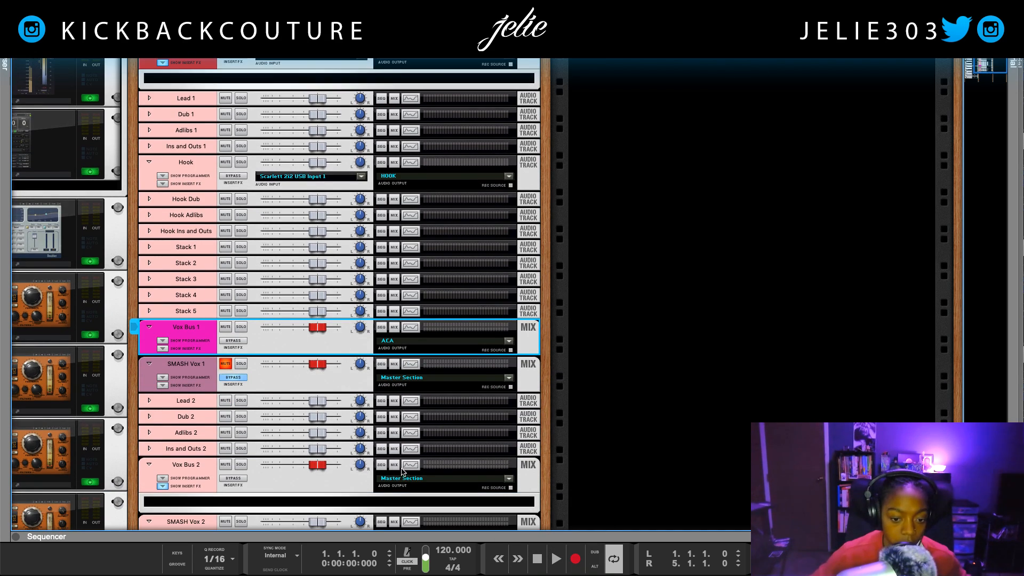
{"action": "left_click", "coordinate": [404, 479]}
{"action": "mouse_move", "coordinate": [440, 493]}
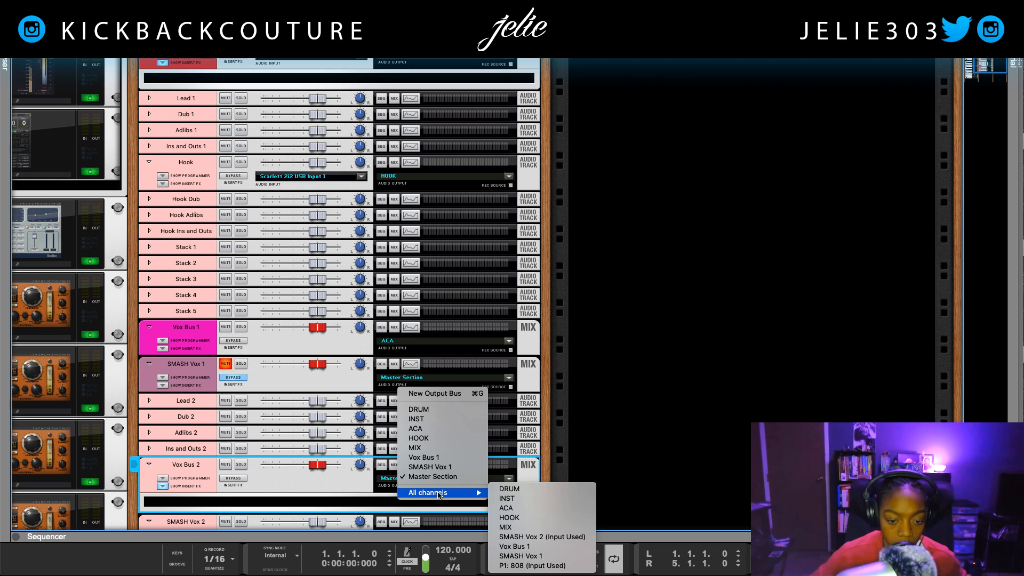
{"action": "left_click", "coordinate": [509, 508]}
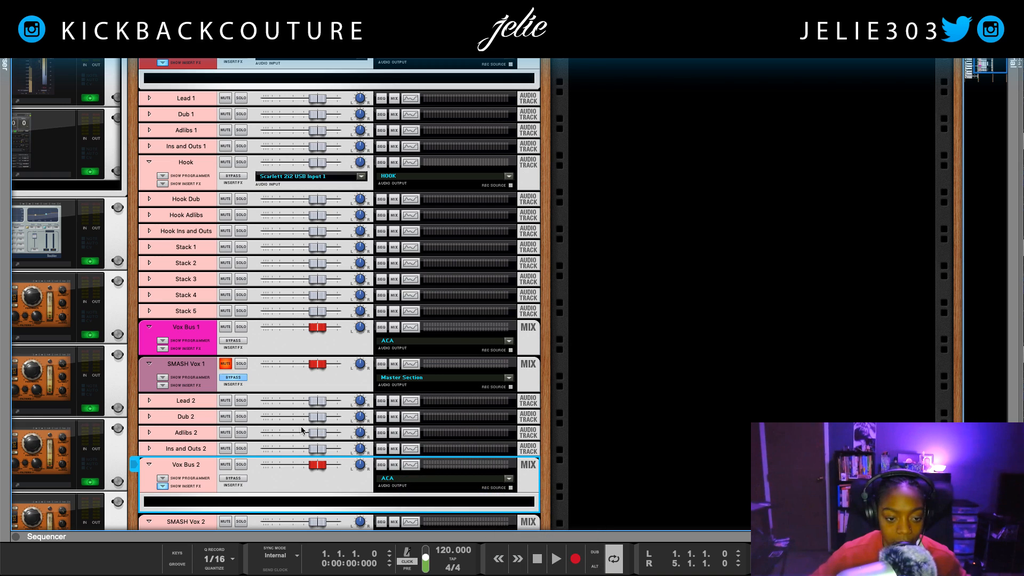
Step: Set the audio outputs of SMASH Vox 1 and SMASH Vox 2 to the MIX bus
{"action": "left_click", "coordinate": [192, 375]}
{"action": "left_click", "coordinate": [403, 379]}
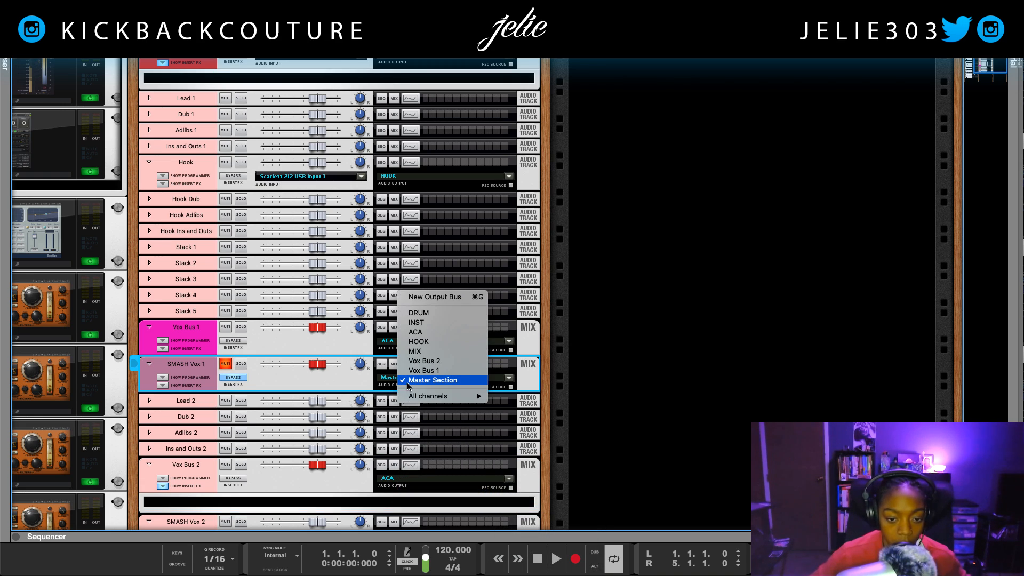
{"action": "left_click", "coordinate": [412, 351]}
{"action": "scroll", "coordinate": [410, 426], "scroll_direction": "down", "scroll_amount": 4}
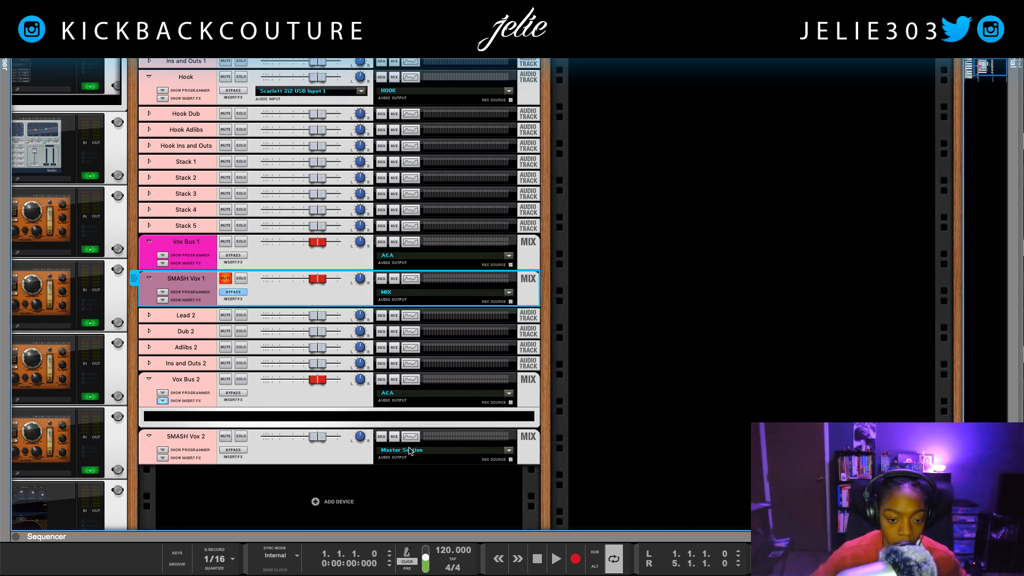
{"action": "left_click", "coordinate": [410, 455]}
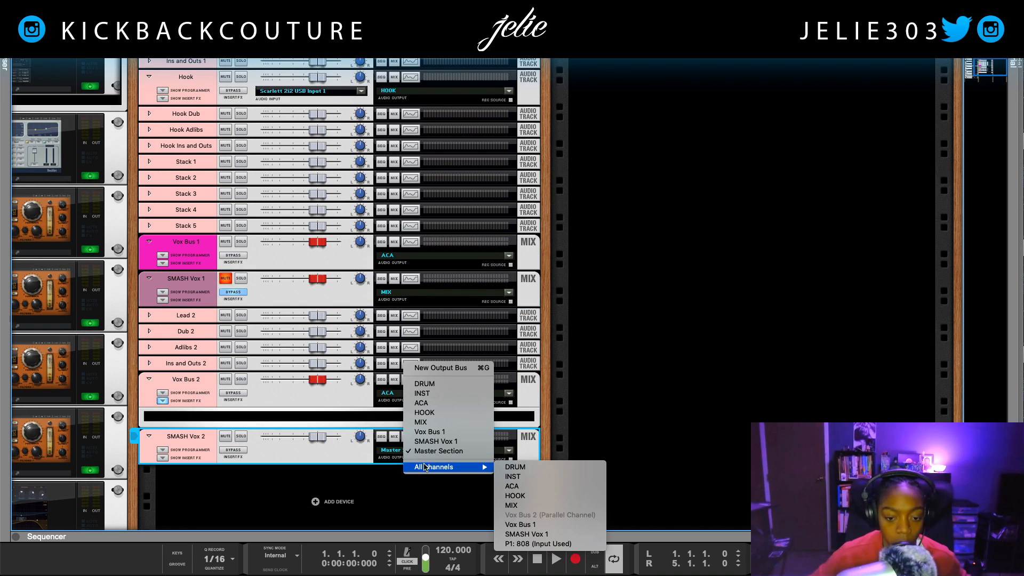
{"action": "left_click", "coordinate": [435, 422]}
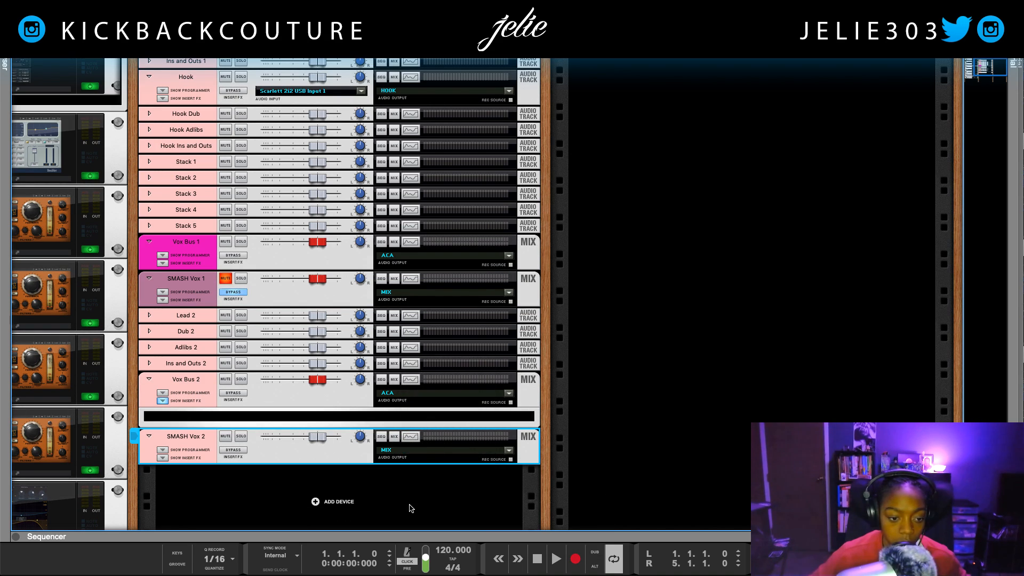
{"action": "left_click", "coordinate": [162, 501]}
Step: Give all vocal tracks and buses from Lead 1 through SMASH Vox 2 the same light pink track color
{"action": "scroll", "coordinate": [590, 433], "scroll_direction": "up", "scroll_amount": 9}
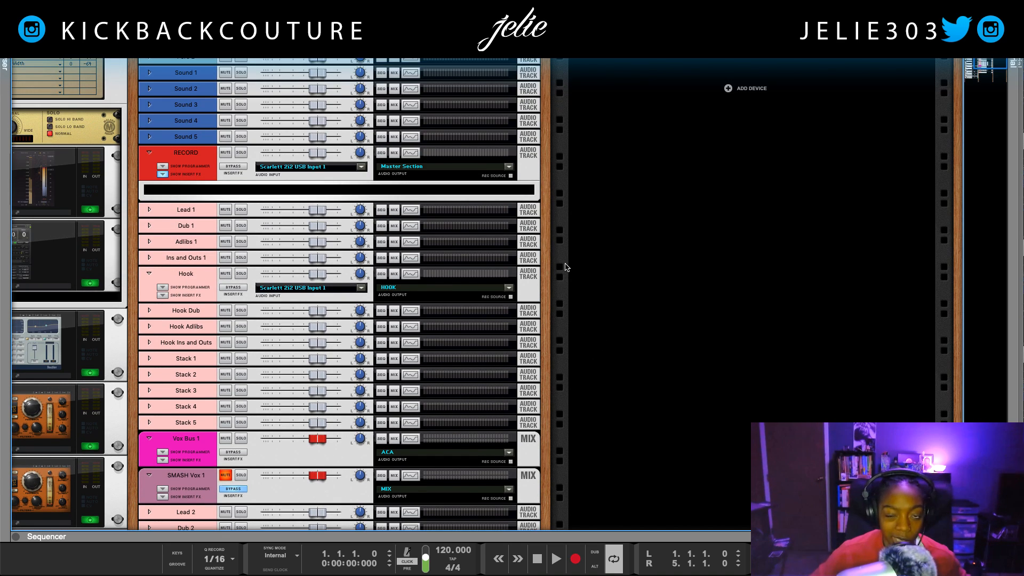
{"action": "scroll", "coordinate": [565, 249], "scroll_direction": "up", "scroll_amount": 8}
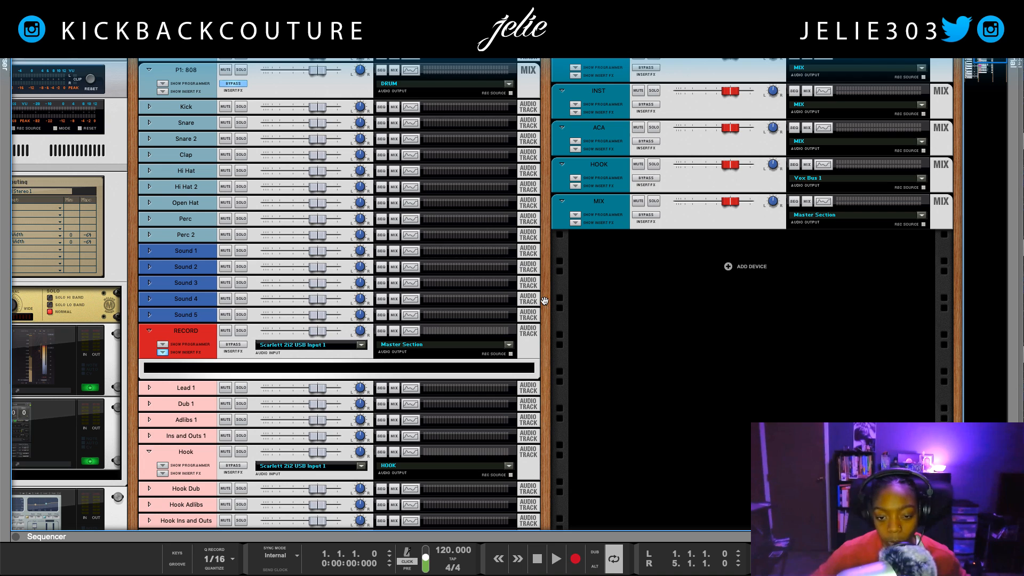
{"action": "scroll", "coordinate": [317, 340], "scroll_direction": "down", "scroll_amount": 18}
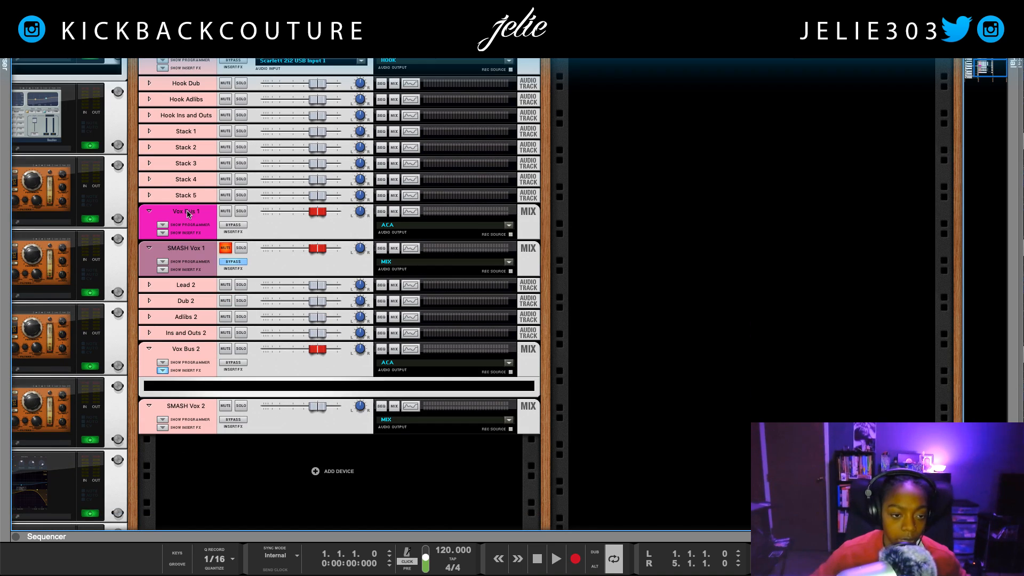
{"action": "scroll", "coordinate": [209, 262], "scroll_direction": "up", "scroll_amount": 8}
{"action": "left_click", "coordinate": [191, 167]}
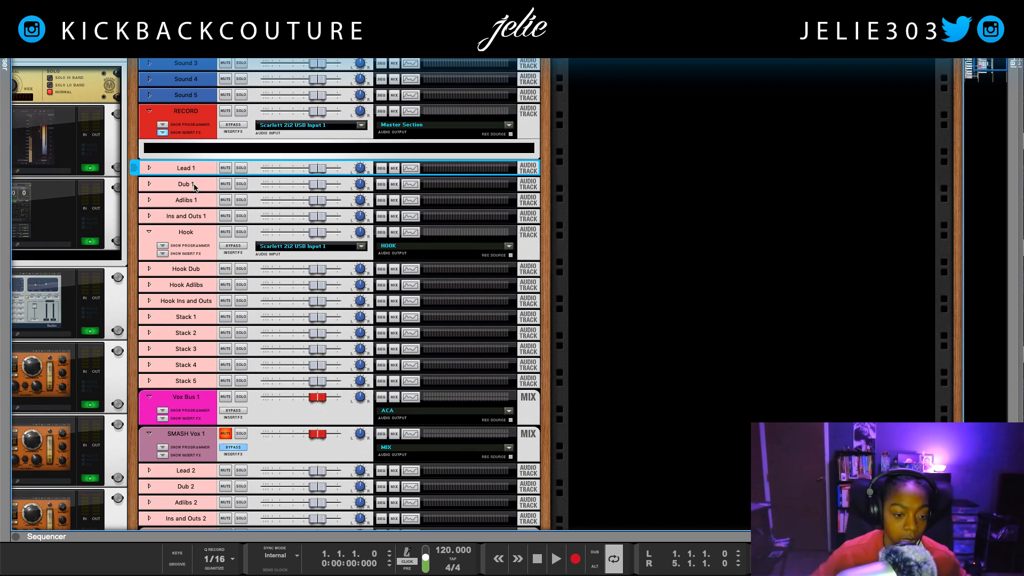
{"action": "scroll", "coordinate": [194, 267], "scroll_direction": "down", "scroll_amount": 9}
{"action": "left_click", "coordinate": [201, 405], "text": "shift"}
{"action": "right_click", "coordinate": [201, 405]}
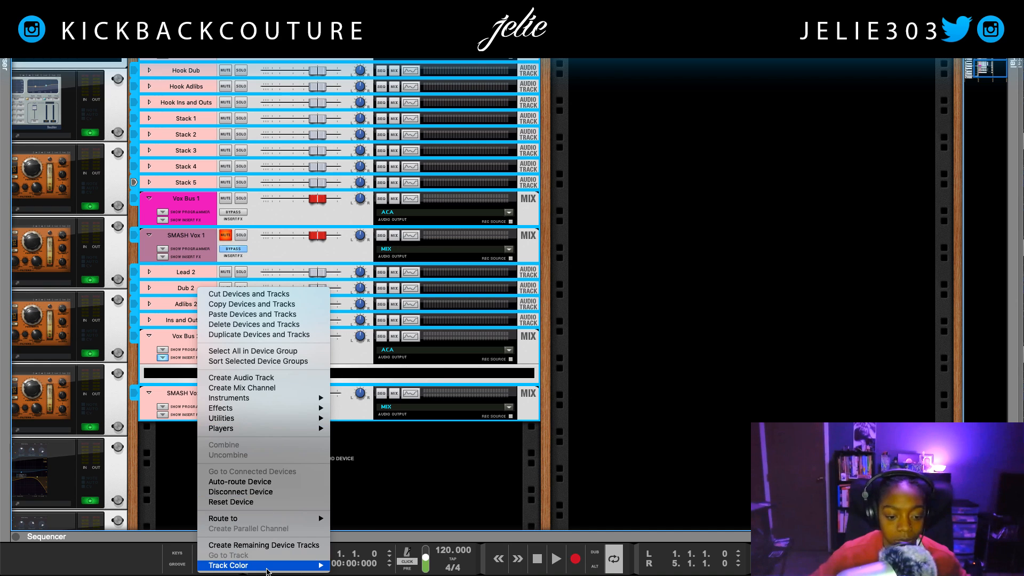
{"action": "mouse_move", "coordinate": [229, 566]}
{"action": "left_click", "coordinate": [374, 492]}
{"action": "left_click", "coordinate": [206, 472]}
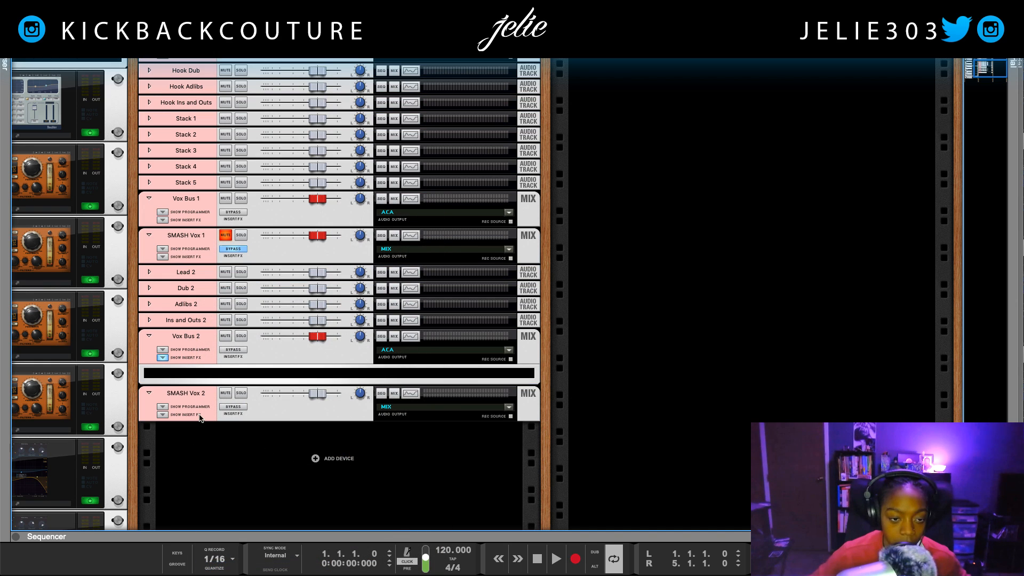
Step: Check the INST bus's insert effects section and the folded settings of the Sound 1 track
{"action": "scroll", "coordinate": [597, 250], "scroll_direction": "left", "scroll_amount": 5}
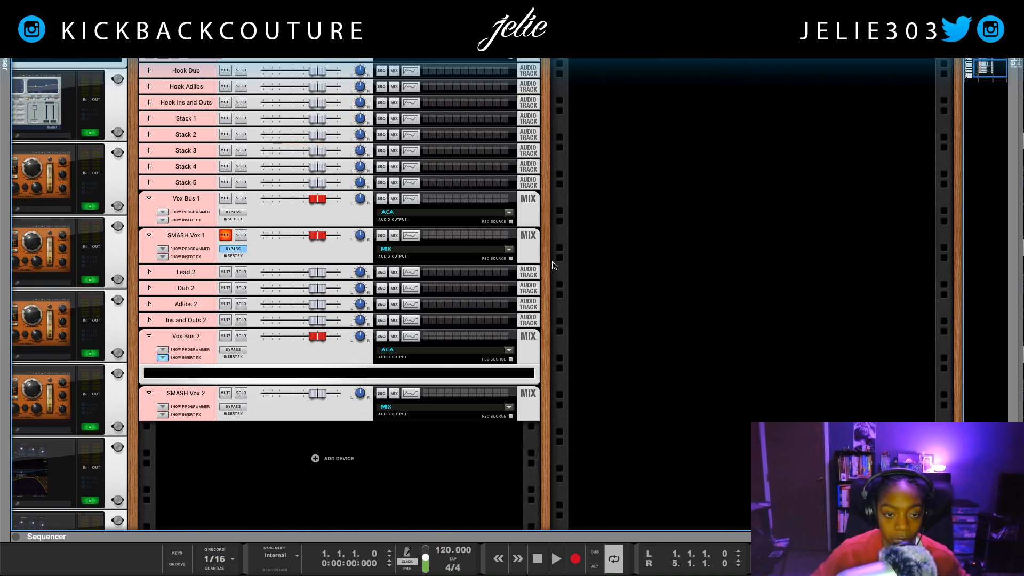
{"action": "scroll", "coordinate": [576, 213], "scroll_direction": "right", "scroll_amount": 5}
{"action": "scroll", "coordinate": [571, 197], "scroll_direction": "up", "scroll_amount": 9}
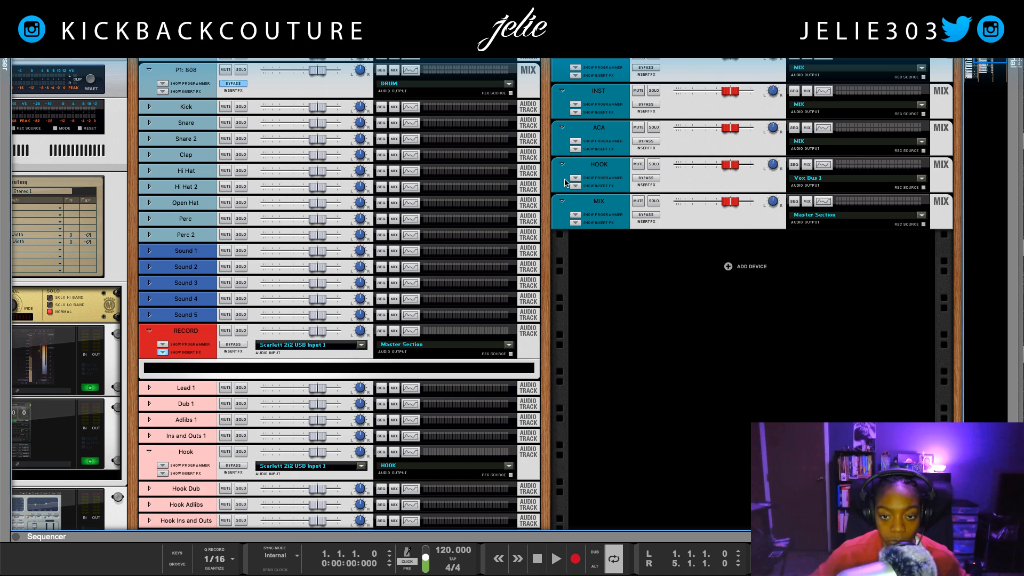
{"action": "left_click", "coordinate": [587, 84]}
{"action": "left_click", "coordinate": [603, 93]}
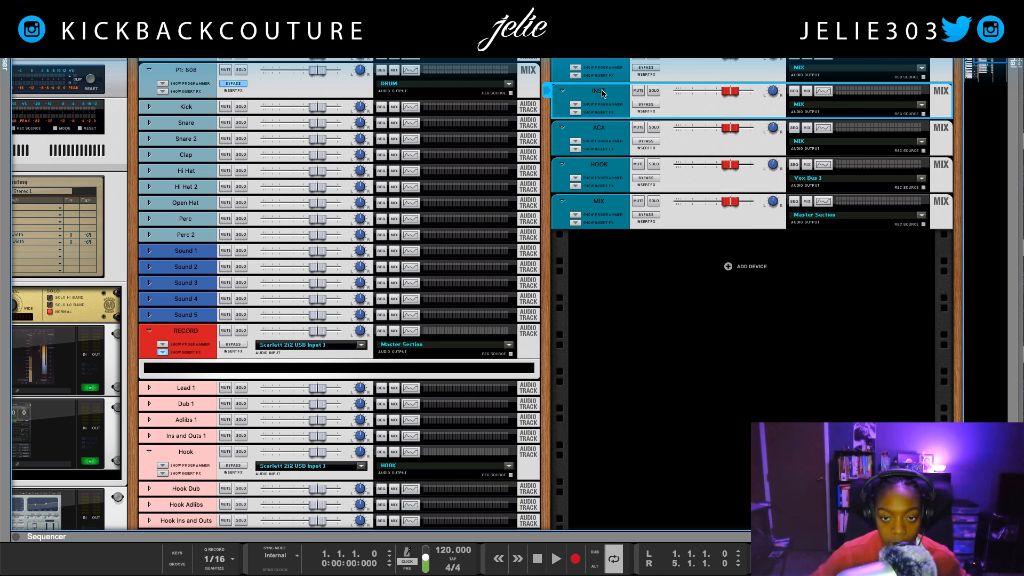
{"action": "left_click", "coordinate": [575, 112]}
{"action": "left_click", "coordinate": [575, 112]}
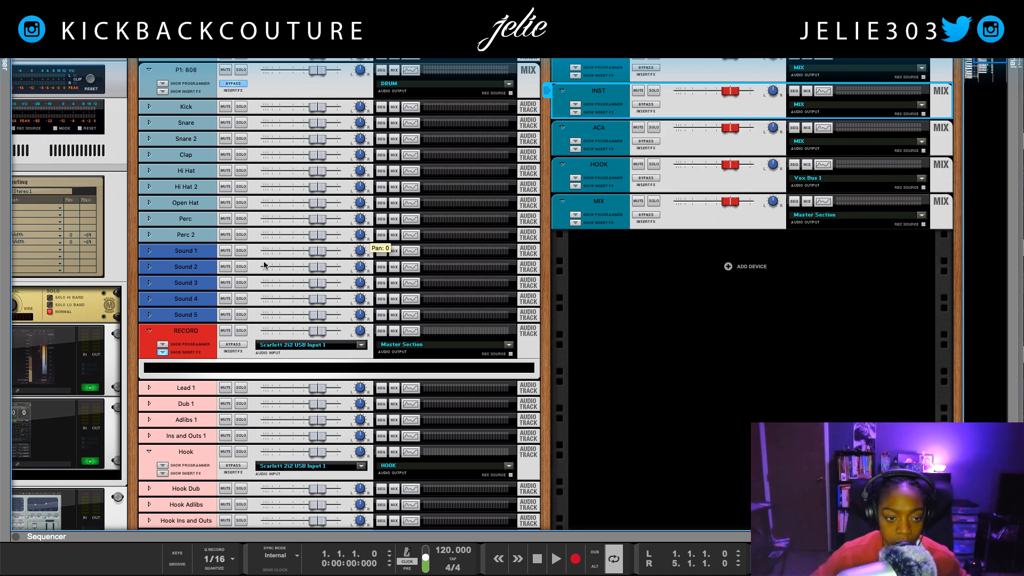
{"action": "left_click", "coordinate": [149, 251]}
{"action": "left_click", "coordinate": [149, 250]}
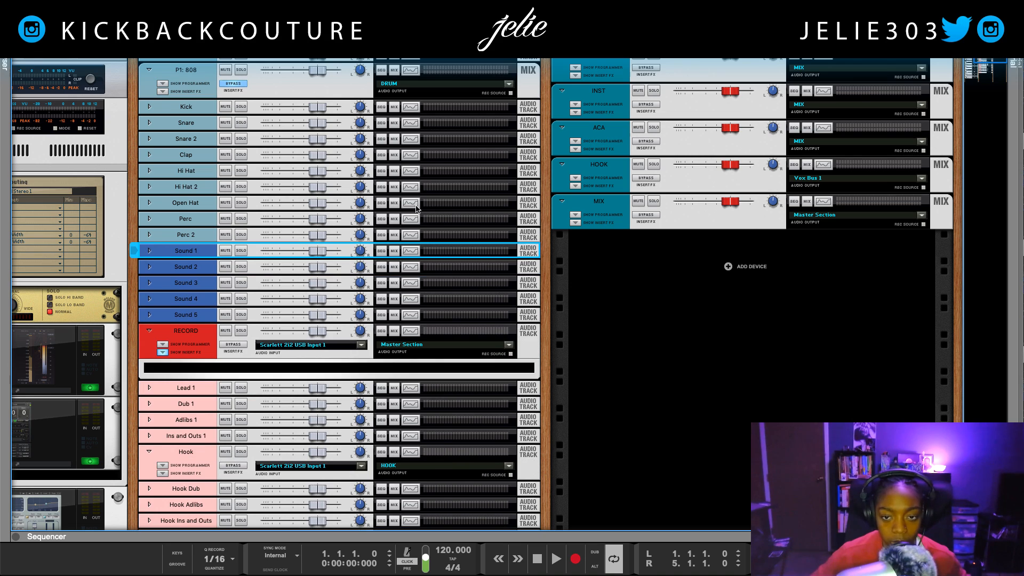
{"action": "left_click", "coordinate": [595, 150]}
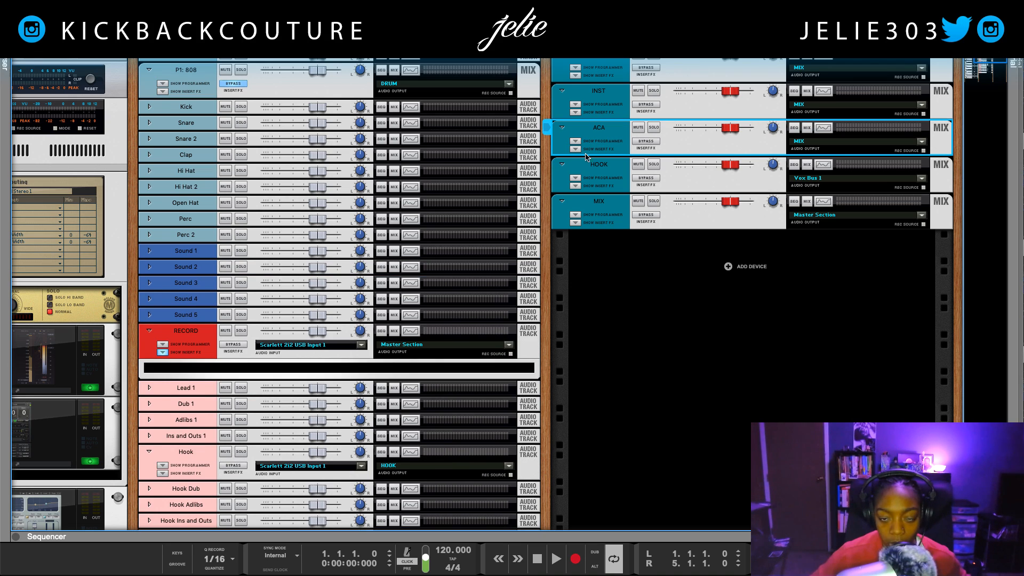
{"action": "left_click", "coordinate": [575, 186]}
{"action": "left_click", "coordinate": [575, 186]}
{"action": "left_click", "coordinate": [593, 216]}
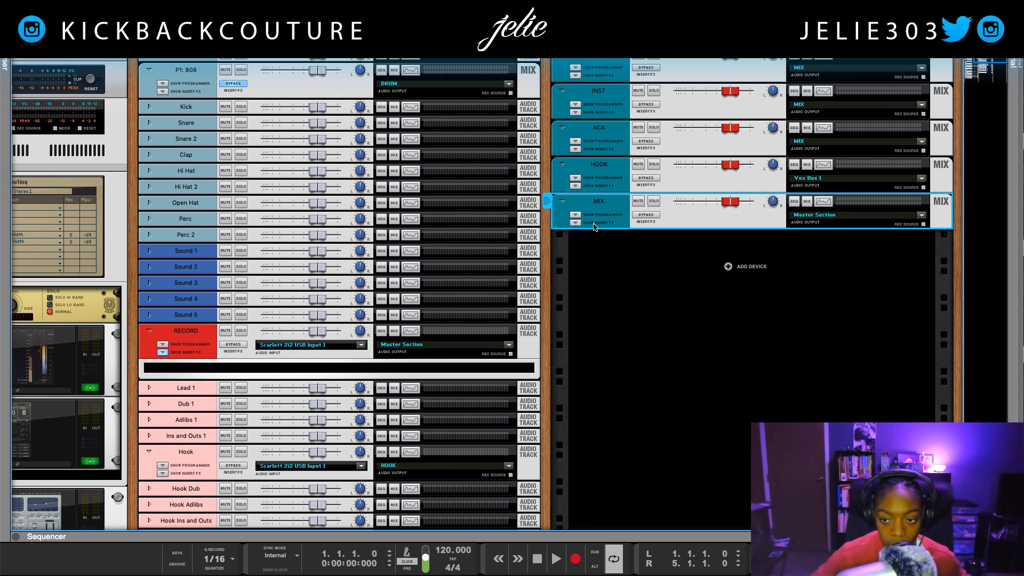
{"action": "left_click", "coordinate": [610, 184]}
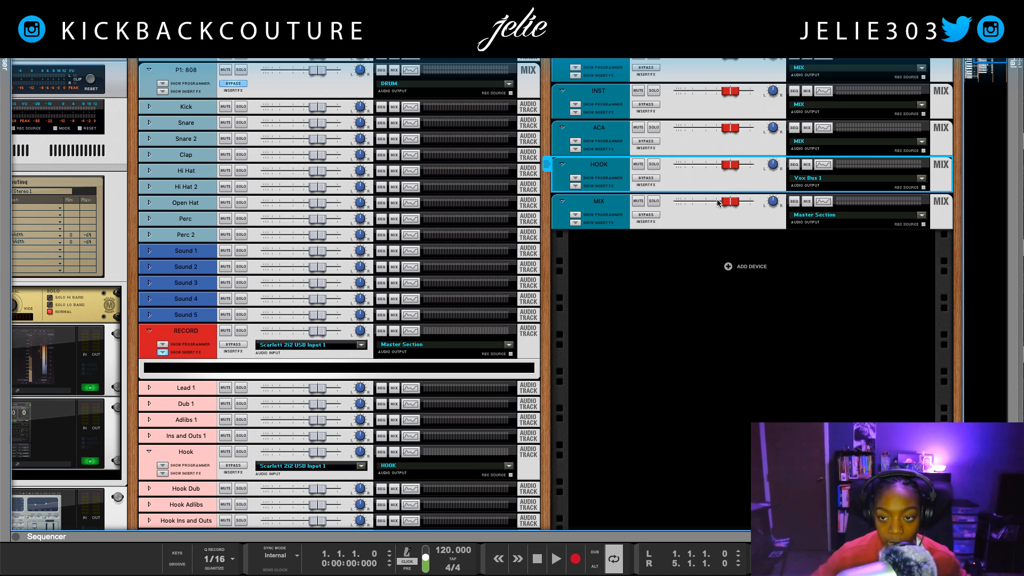
{"action": "scroll", "coordinate": [552, 328], "scroll_direction": "down", "scroll_amount": 1}
{"action": "scroll", "coordinate": [581, 283], "scroll_direction": "up", "scroll_amount": 1}
{"action": "left_click", "coordinate": [600, 218]}
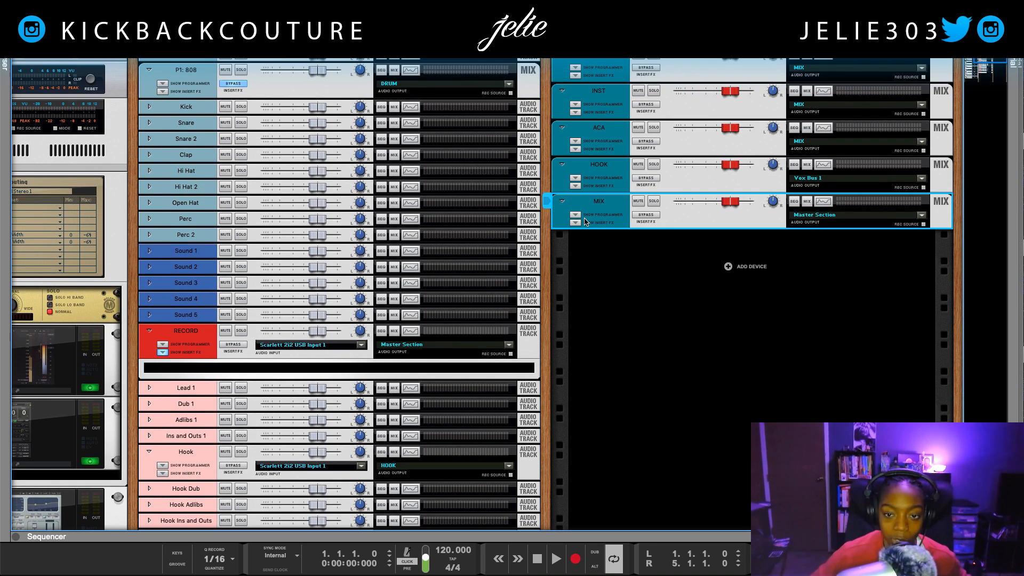
{"action": "left_click", "coordinate": [582, 80]}
{"action": "left_click", "coordinate": [608, 113]}
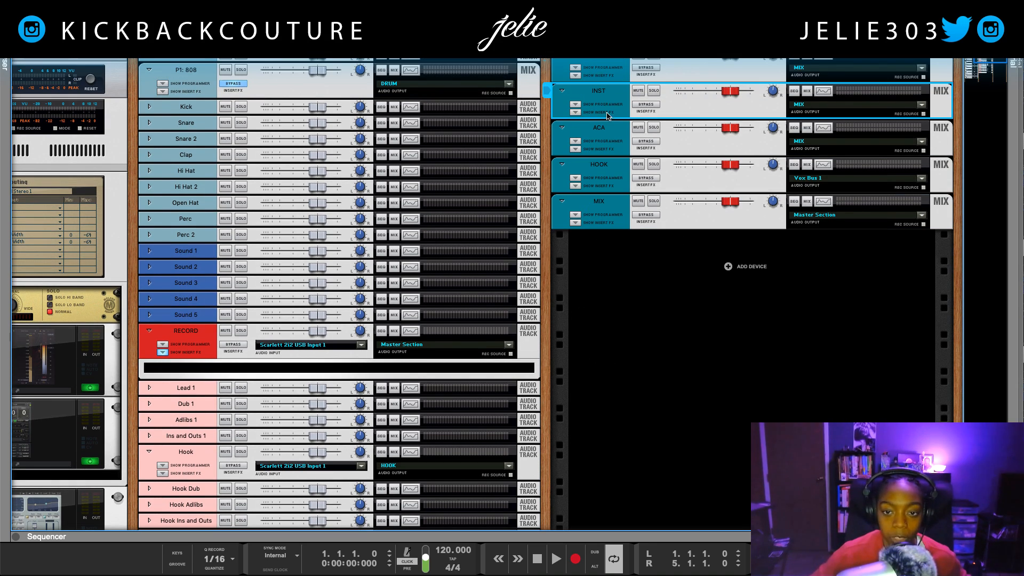
{"action": "left_click", "coordinate": [603, 143]}
{"action": "left_click", "coordinate": [604, 175]}
{"action": "left_click", "coordinate": [603, 209]}
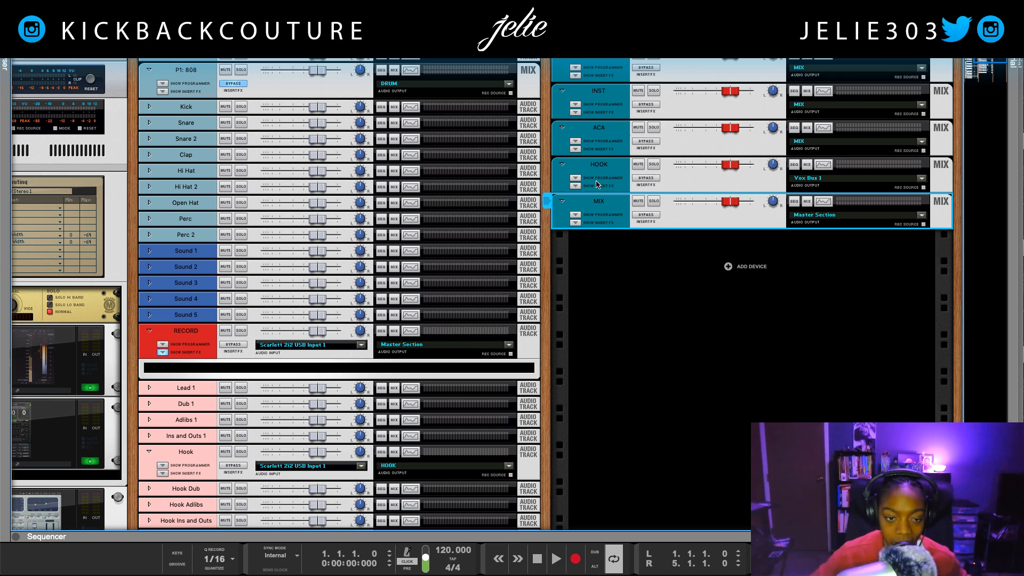
{"action": "left_click", "coordinate": [613, 80]}
{"action": "left_click", "coordinate": [607, 113]}
Step: Open the ACA bus's insert effects section and add the Waves MannyM EQ Stereo to it
{"action": "left_click", "coordinate": [599, 132]}
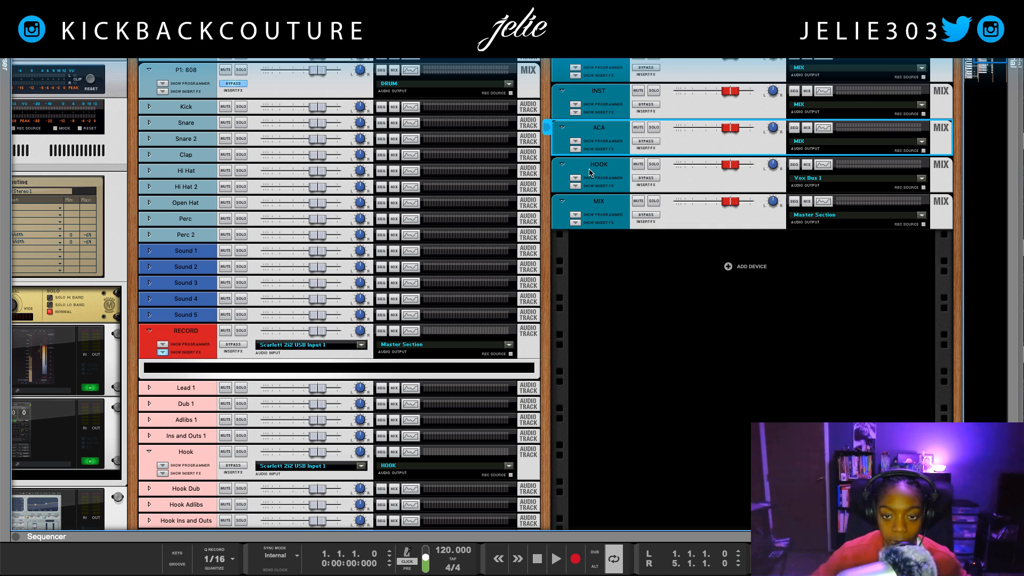
{"action": "left_click", "coordinate": [575, 149]}
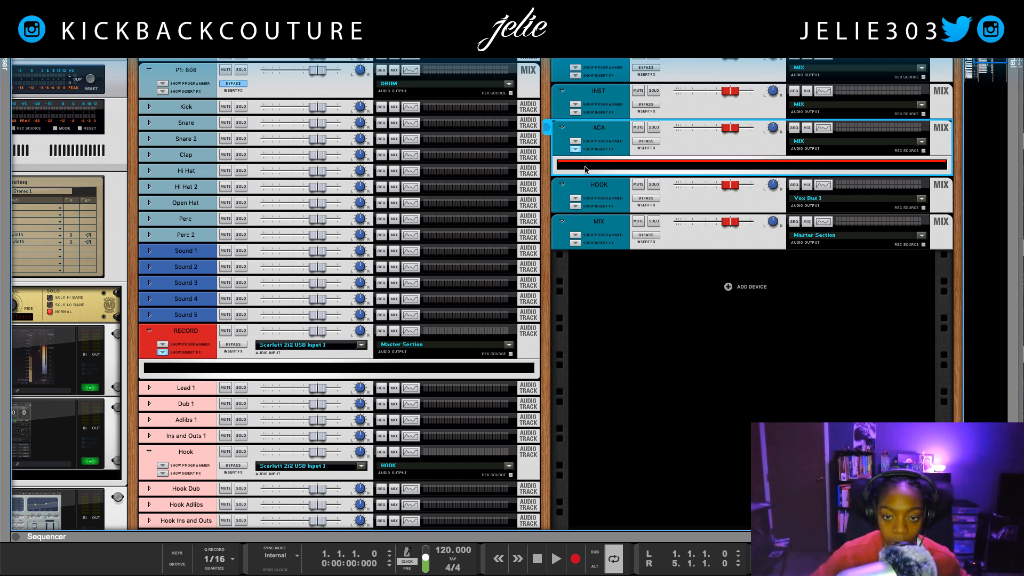
{"action": "right_click", "coordinate": [585, 169]}
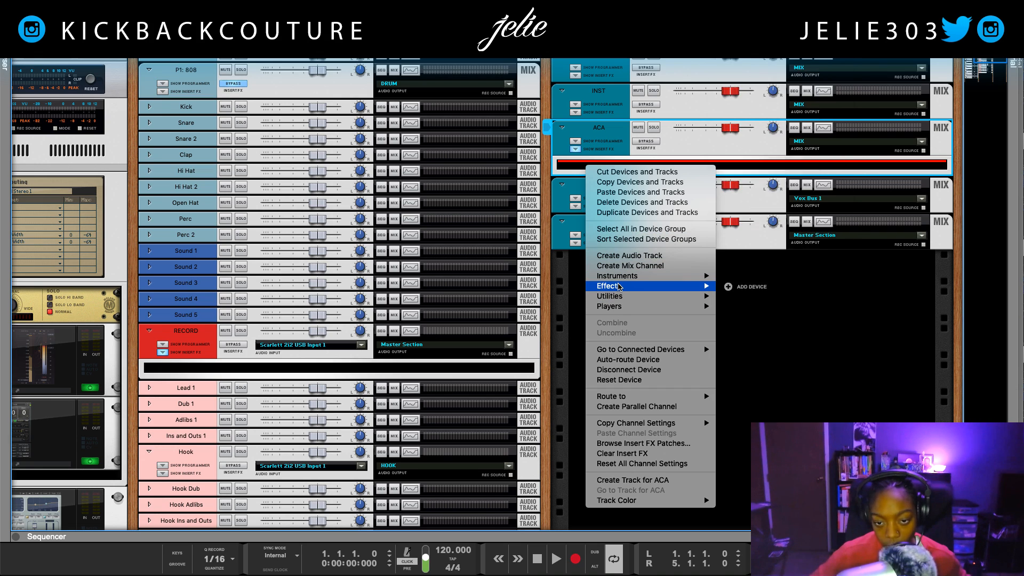
{"action": "mouse_move", "coordinate": [620, 287]}
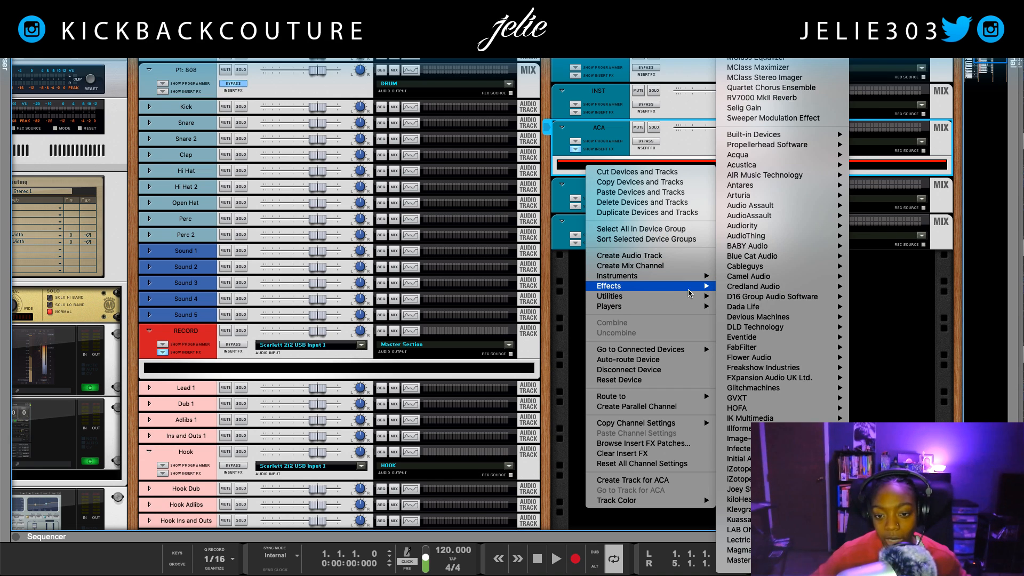
{"action": "mouse_move", "coordinate": [693, 287]}
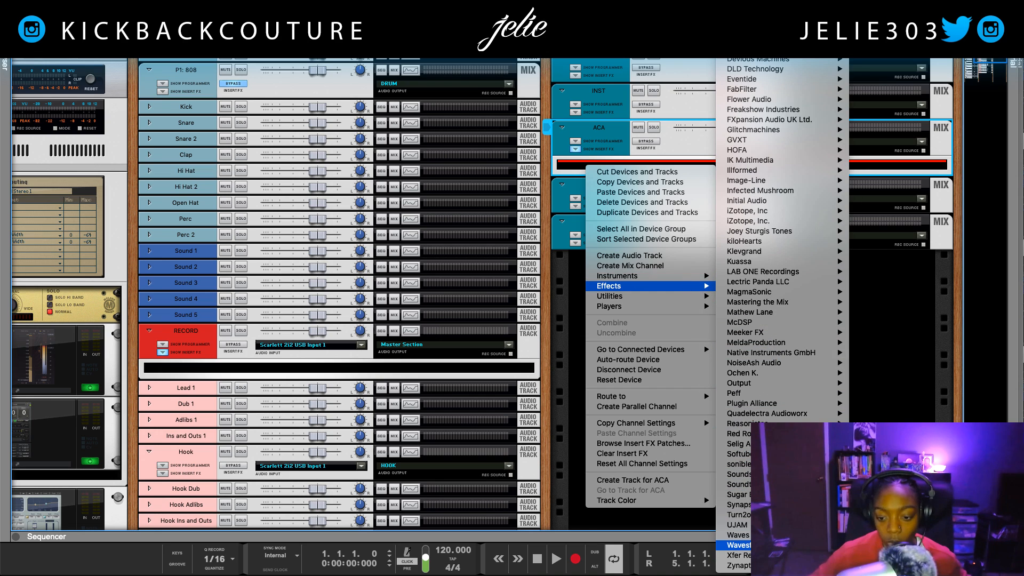
{"action": "mouse_move", "coordinate": [790, 535]}
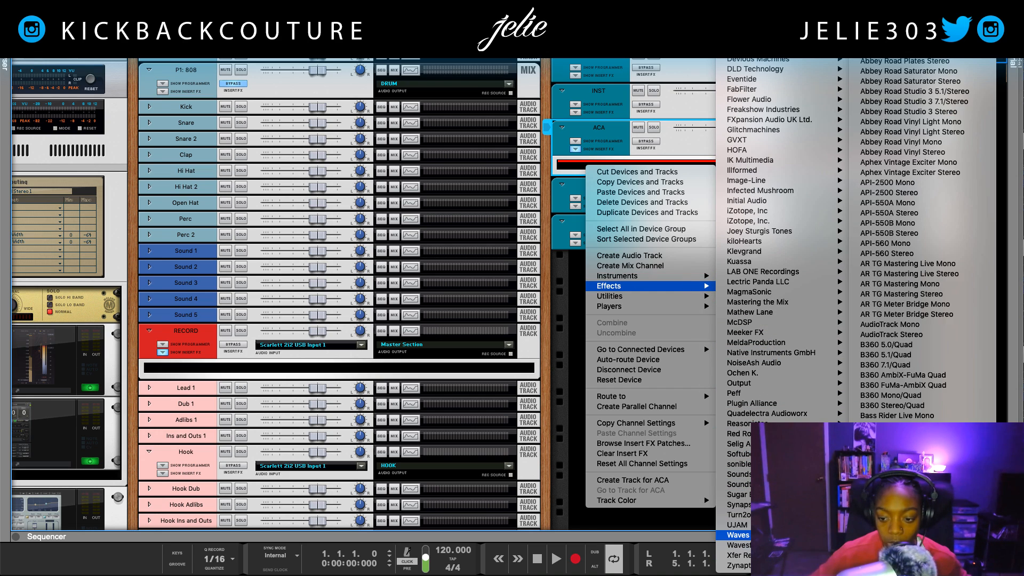
{"action": "scroll", "coordinate": [896, 533], "scroll_direction": "down", "scroll_amount": 10}
{"action": "scroll", "coordinate": [928, 240], "scroll_direction": "down", "scroll_amount": 15}
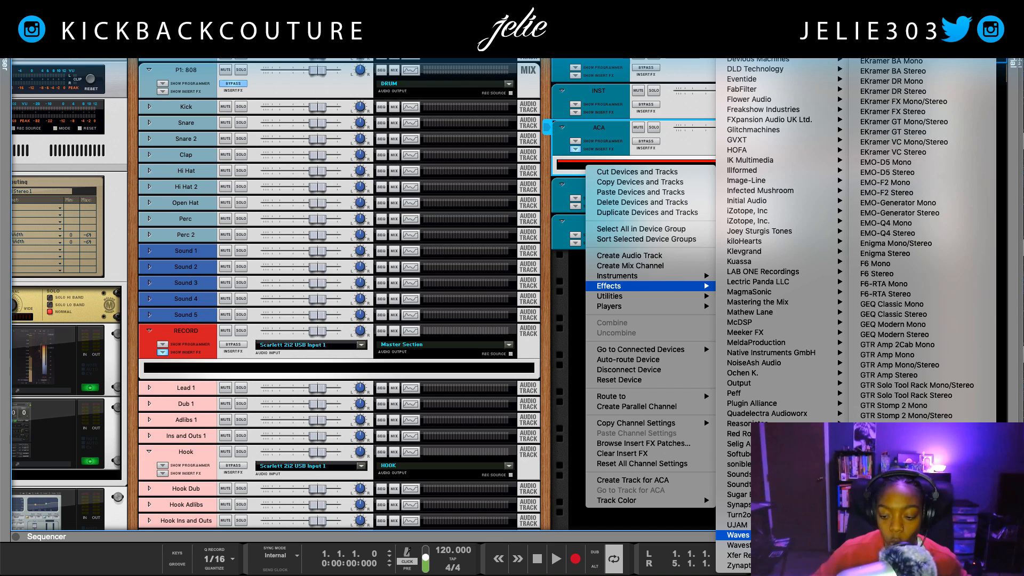
{"action": "scroll", "coordinate": [928, 240], "scroll_direction": "down", "scroll_amount": 20}
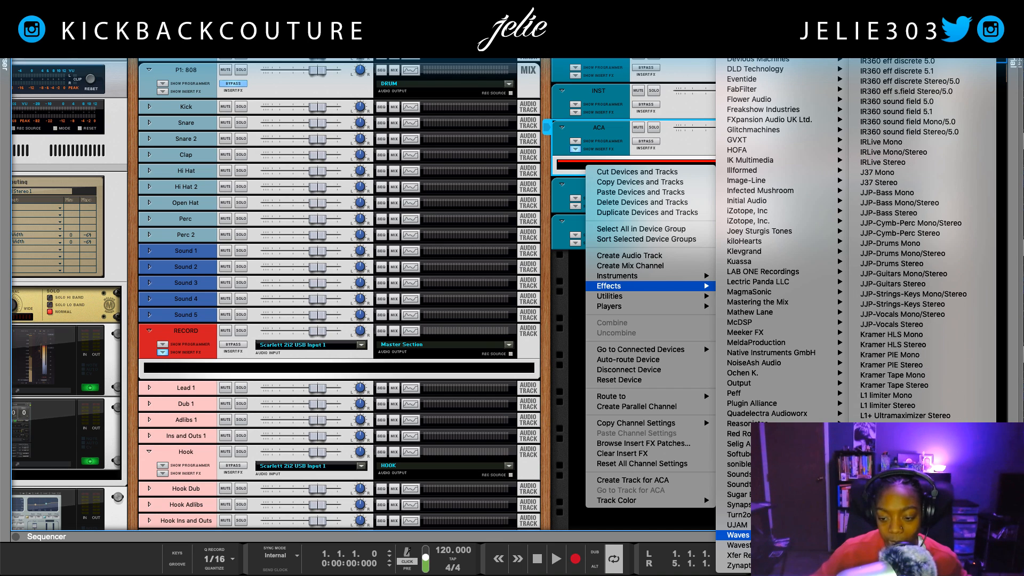
{"action": "scroll", "coordinate": [928, 240], "scroll_direction": "down", "scroll_amount": 10}
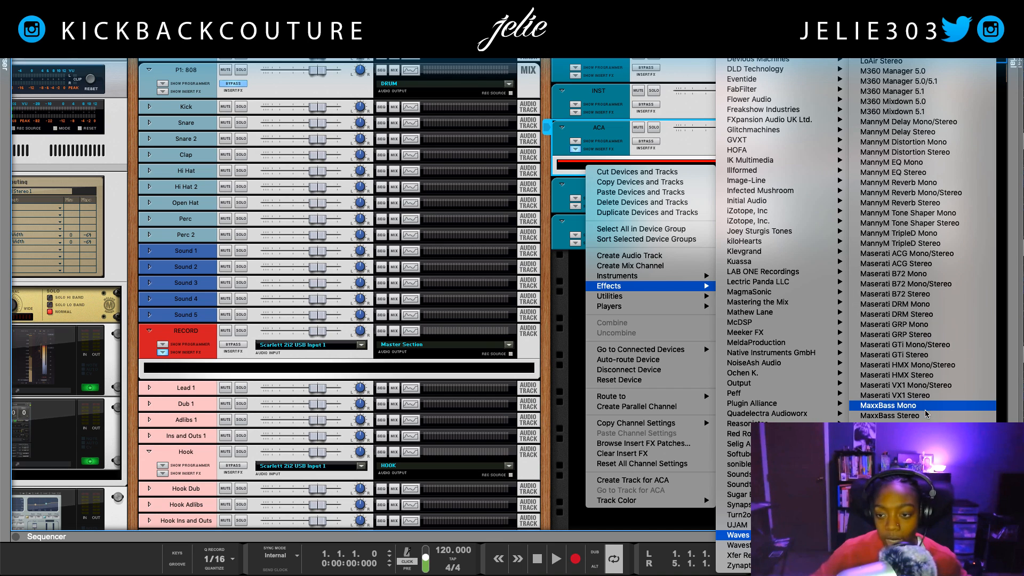
{"action": "scroll", "coordinate": [933, 408], "scroll_direction": "up", "scroll_amount": 2}
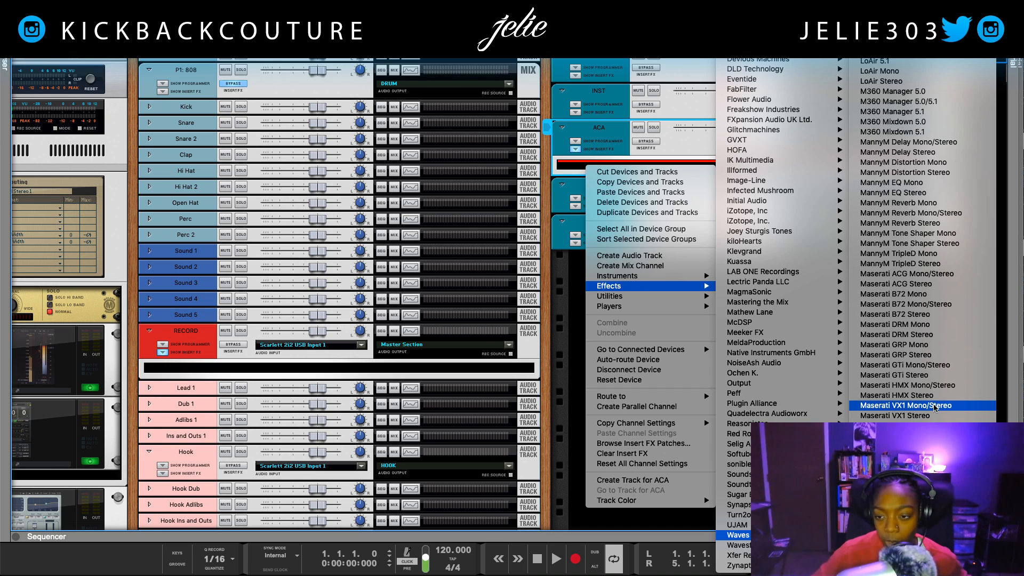
{"action": "left_click", "coordinate": [942, 195]}
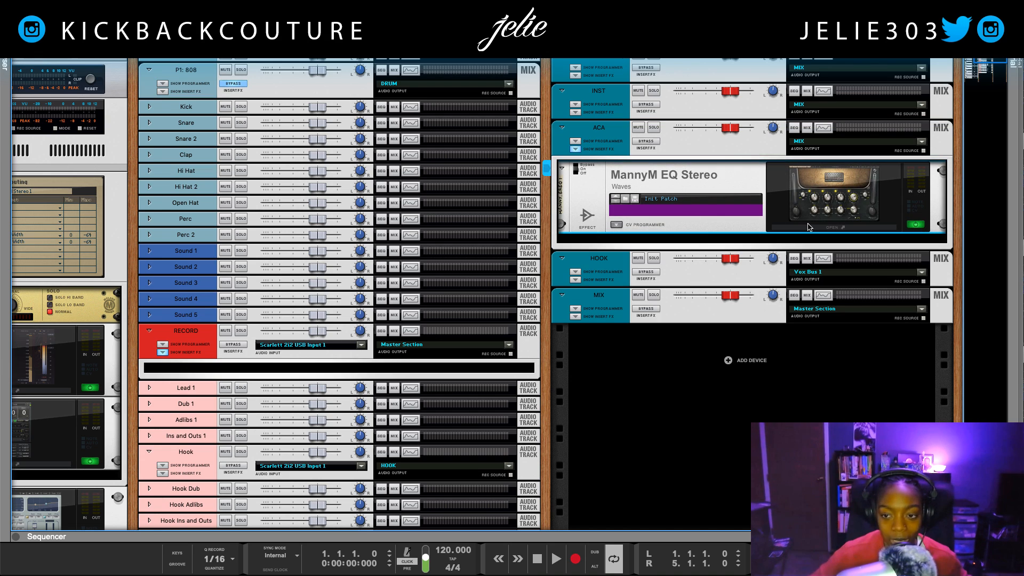
Step: In the ACA bus's MannyM EQ, set Freq 4 to 12.5k and boost Gain 4 slightly, and close the plugin window
{"action": "left_click", "coordinate": [809, 227]}
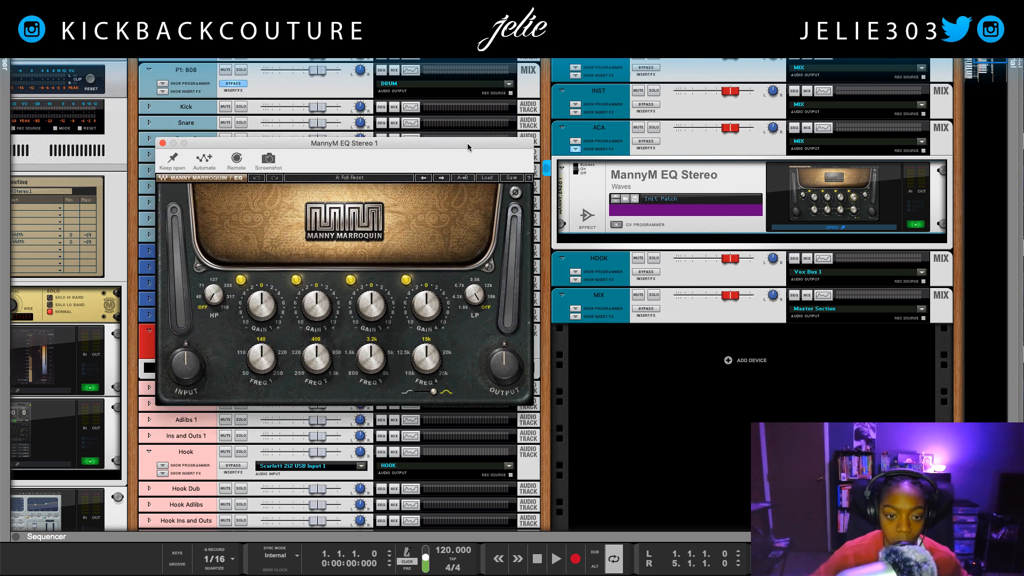
{"action": "left_click_drag", "start_coordinate": [467, 143], "coordinate": [563, 205]}
{"action": "mouse_move", "coordinate": [523, 421]}
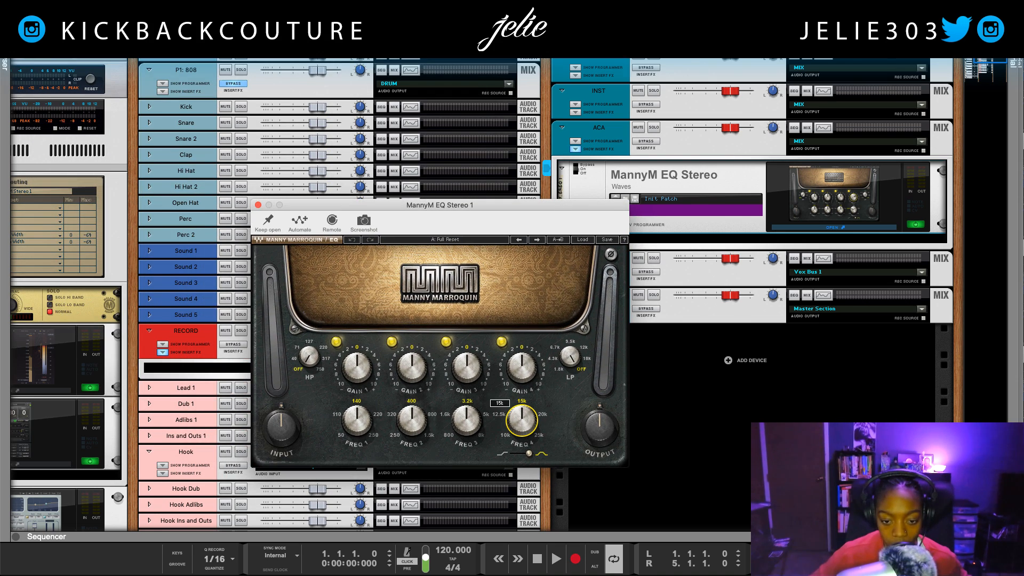
{"action": "left_click_drag", "start_coordinate": [522, 421], "coordinate": [522, 429]}
{"action": "mouse_move", "coordinate": [521, 367]}
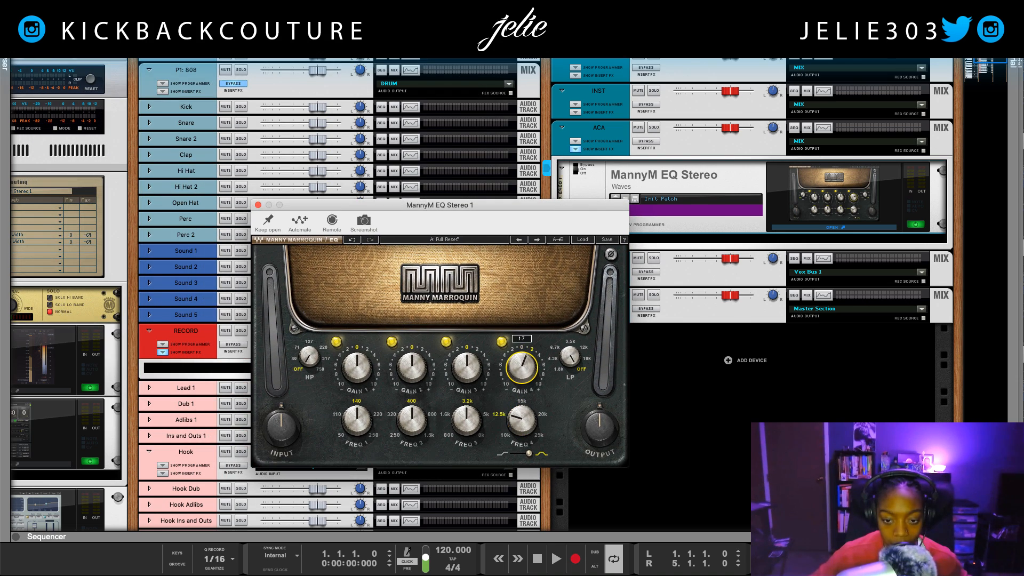
{"action": "left_click_drag", "start_coordinate": [522, 367], "coordinate": [522, 365]}
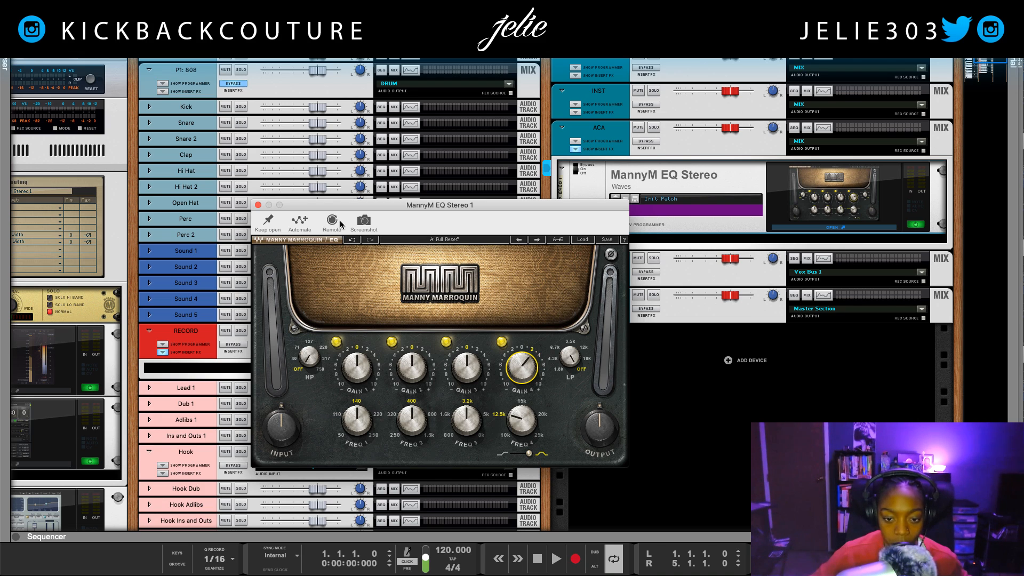
{"action": "left_click", "coordinate": [257, 205]}
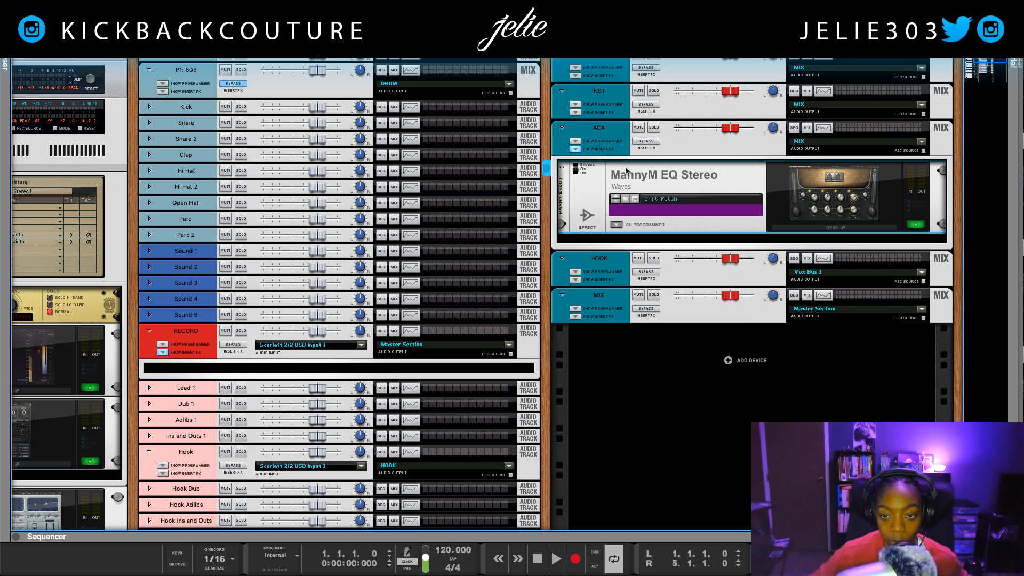
Step: Bypass the ACA bus's insert effects and hide its insert effects section
{"action": "left_click", "coordinate": [646, 141]}
{"action": "left_click", "coordinate": [575, 150]}
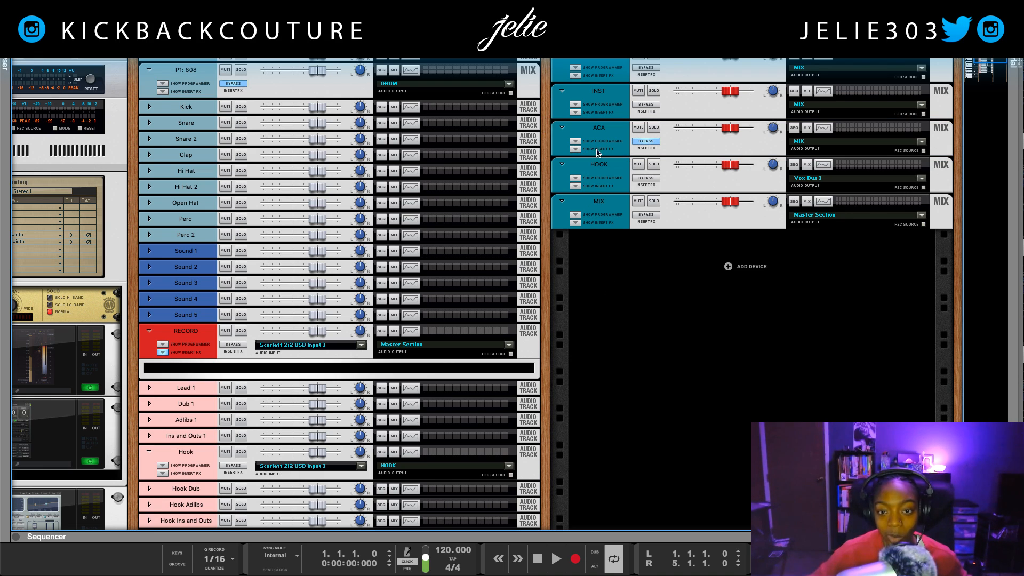
{"action": "left_click", "coordinate": [596, 151]}
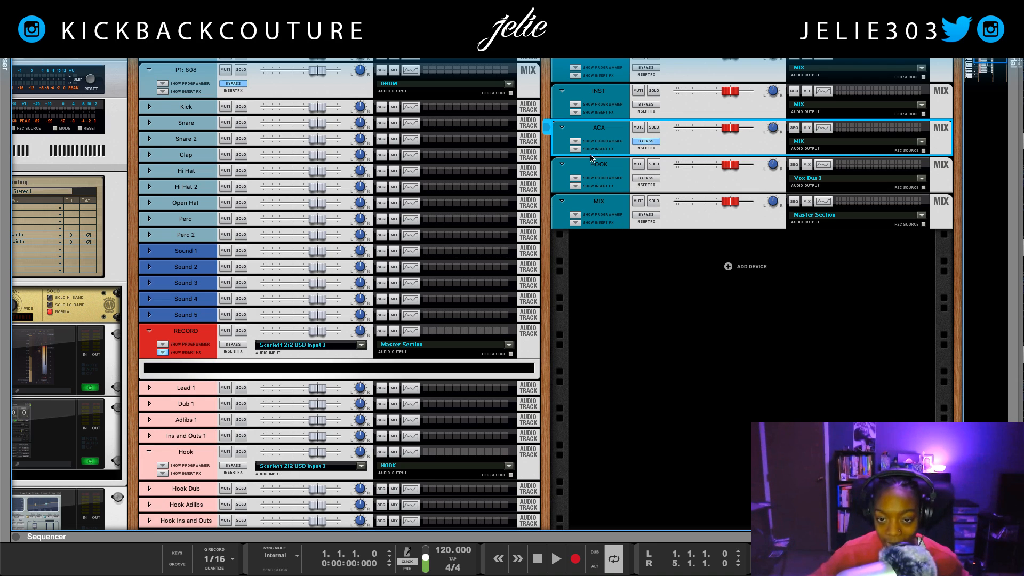
Step: Open the HOOK bus's insert effects section, search the effects for "c6" and insert the C6 Stereo there
{"action": "left_click", "coordinate": [591, 185]}
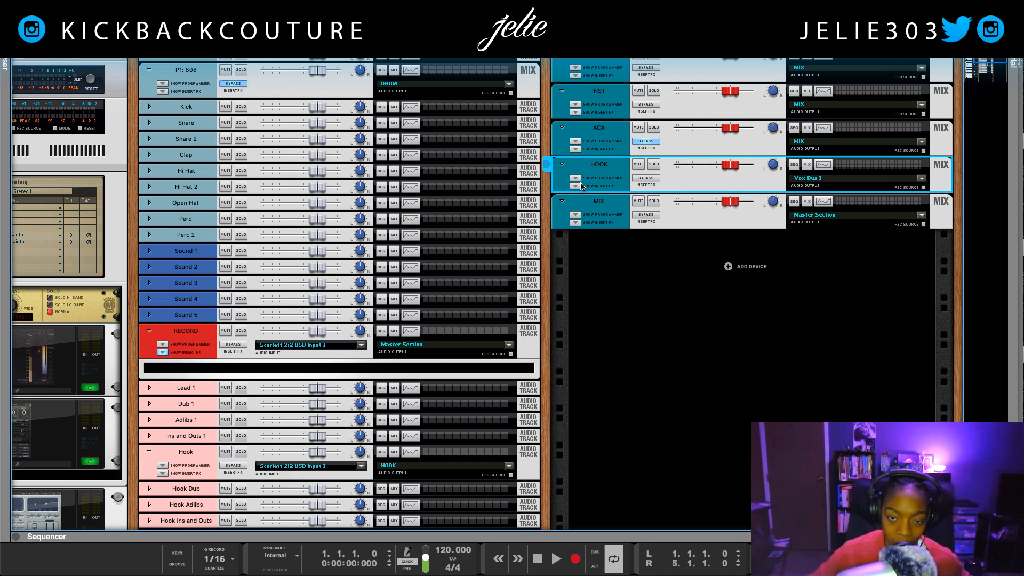
{"action": "left_click", "coordinate": [575, 186]}
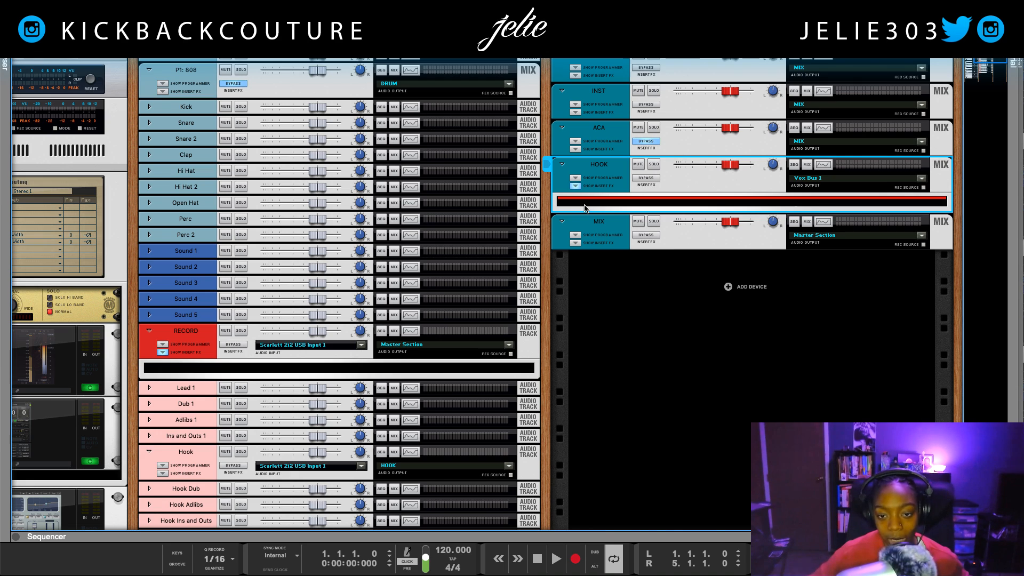
{"action": "right_click", "coordinate": [585, 204]}
{"action": "left_click", "coordinate": [567, 300]}
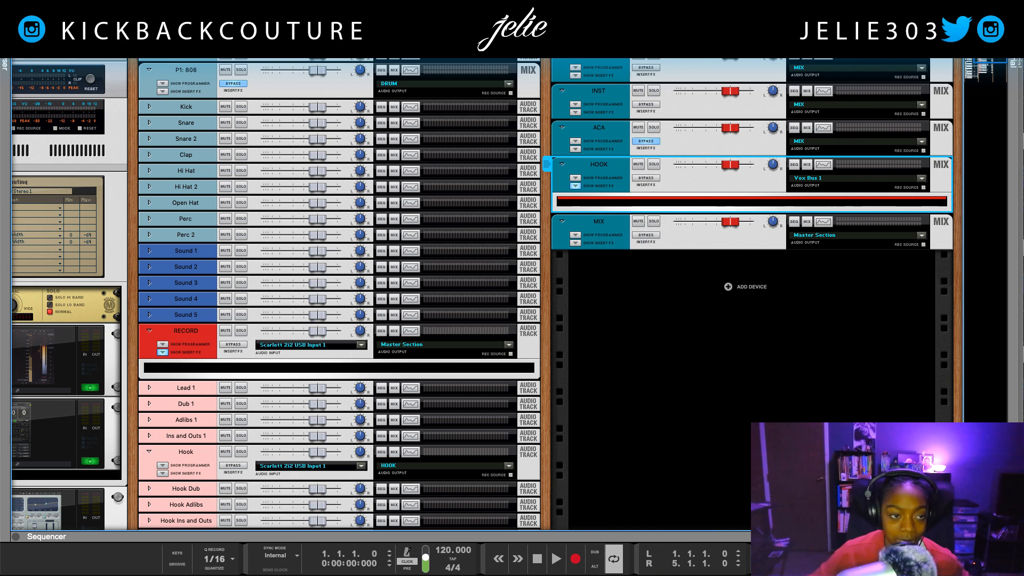
{"action": "left_click", "coordinate": [5, 52]}
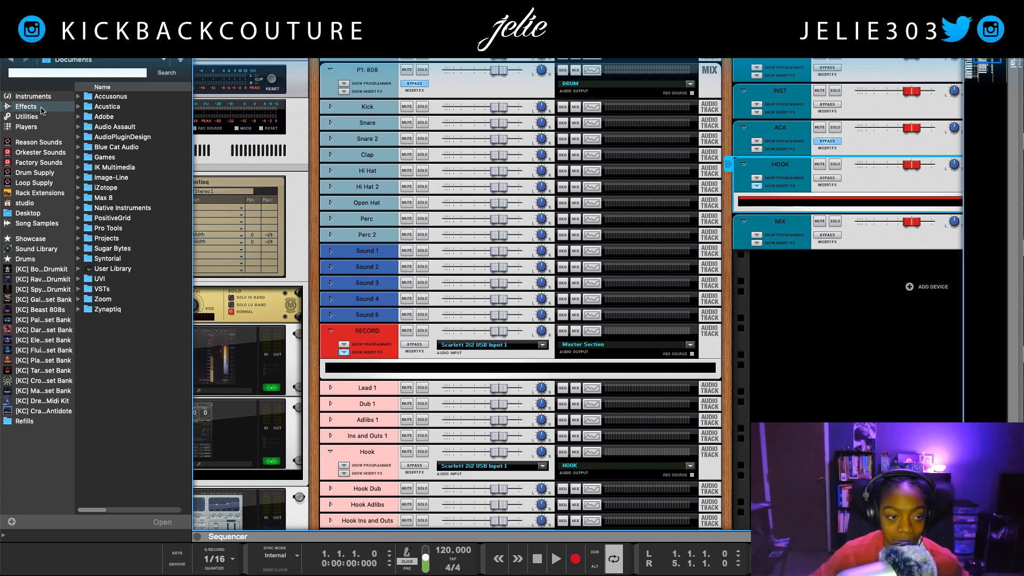
{"action": "left_click", "coordinate": [86, 75]}
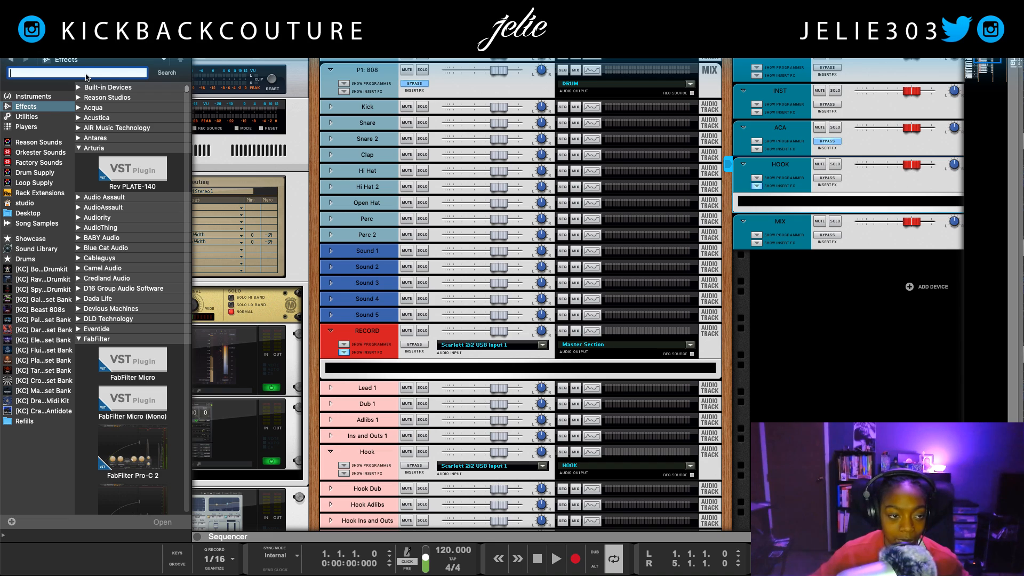
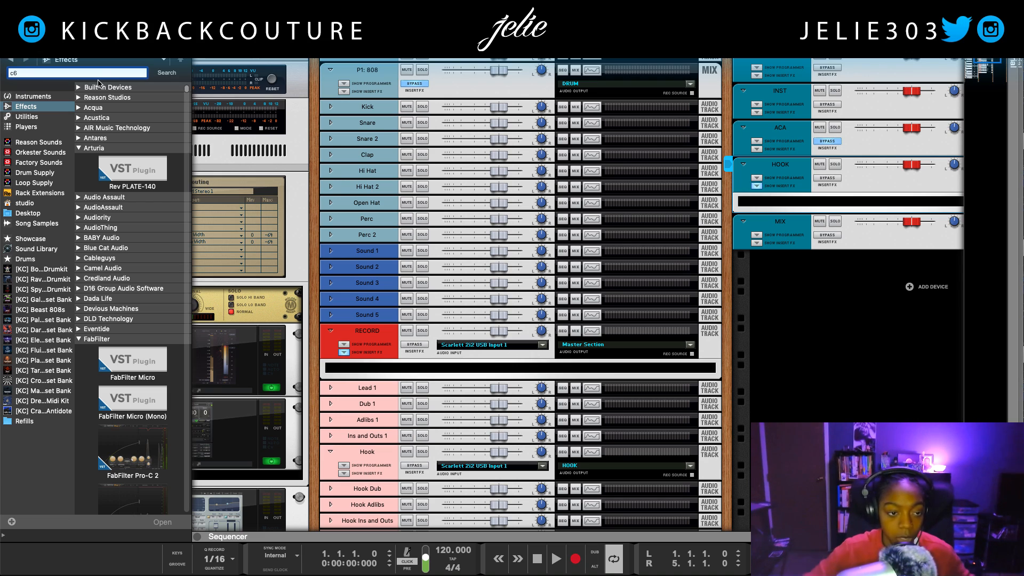
{"action": "key", "text": "Return"}
{"action": "left_click_drag", "start_coordinate": [128, 140], "coordinate": [850, 201]}
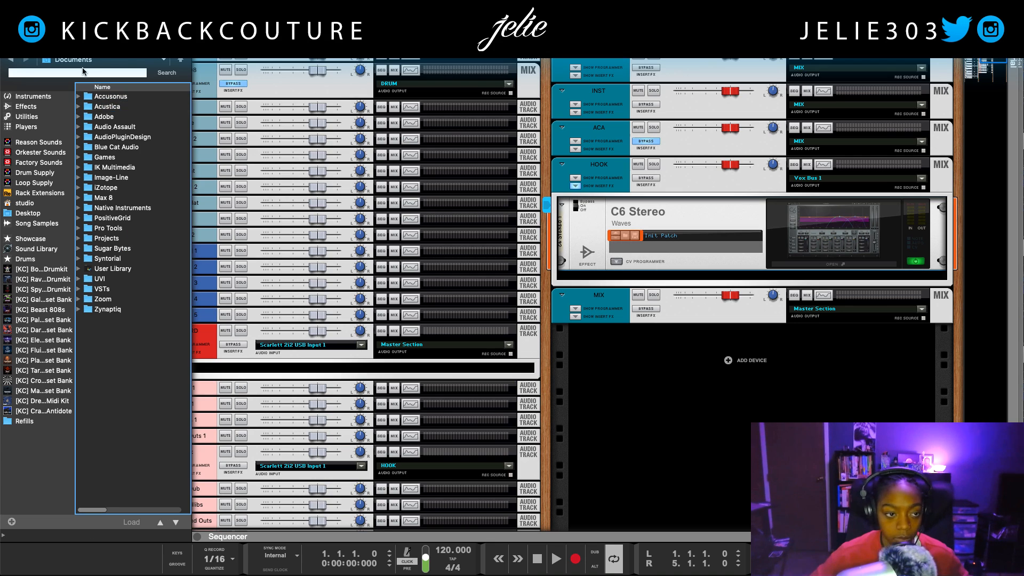
Step: Search the effects for "ssl" and insert the SSLComp Stereo below the C6 Stereo in the HOOK bus
{"action": "left_click", "coordinate": [85, 73]}
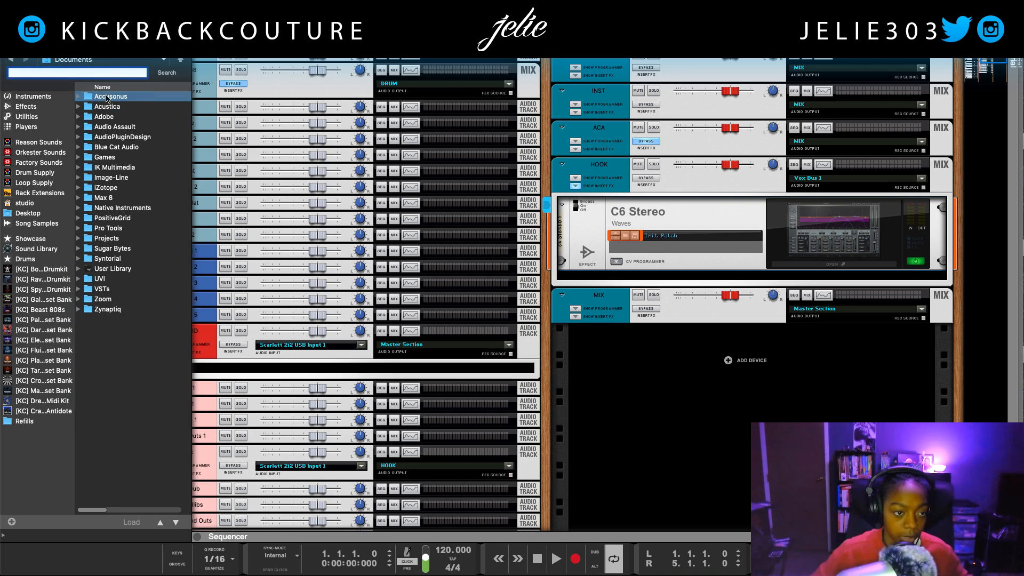
{"action": "left_click", "coordinate": [43, 107]}
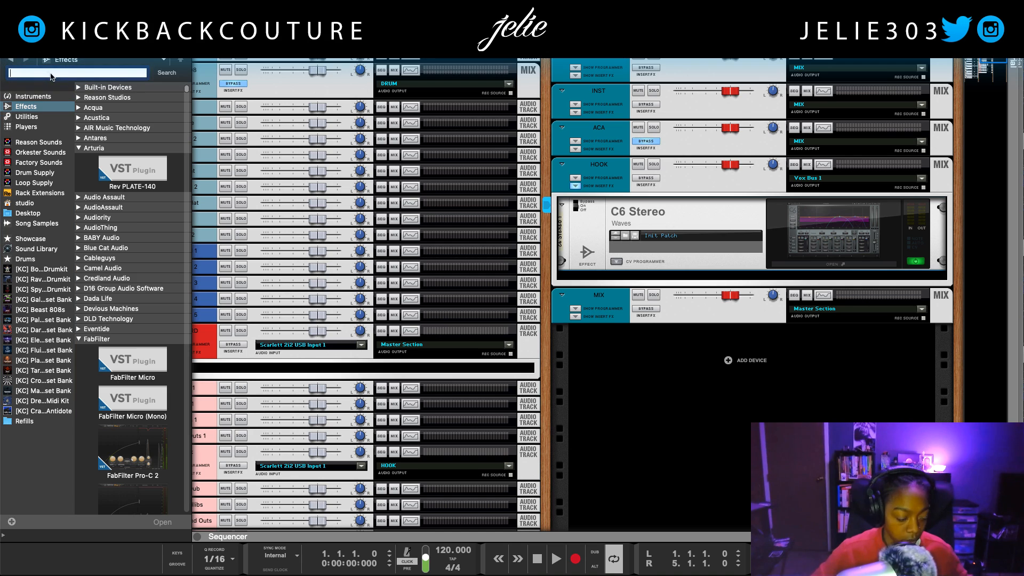
{"action": "key", "text": "Return"}
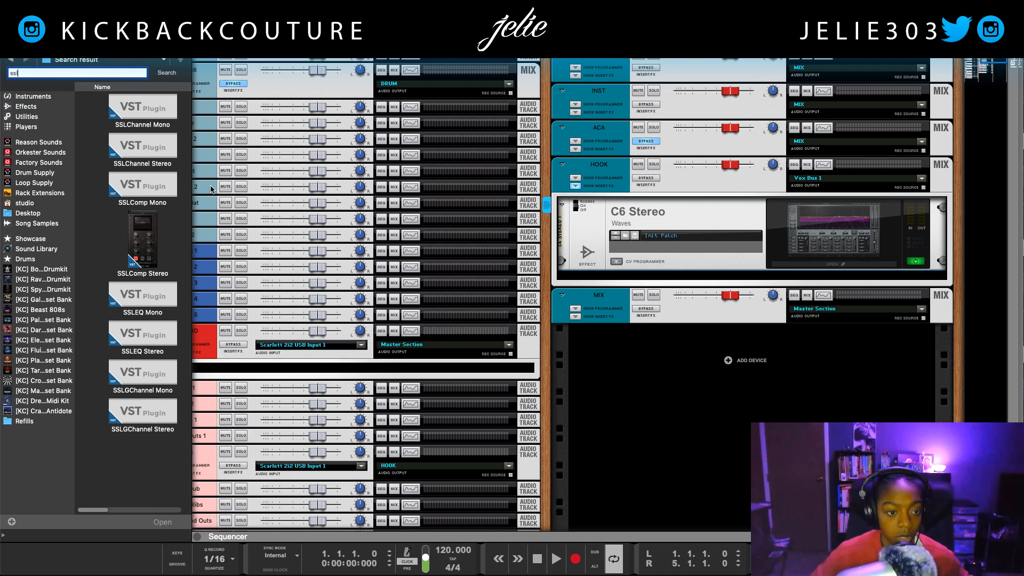
{"action": "left_click_drag", "start_coordinate": [143, 240], "coordinate": [603, 272]}
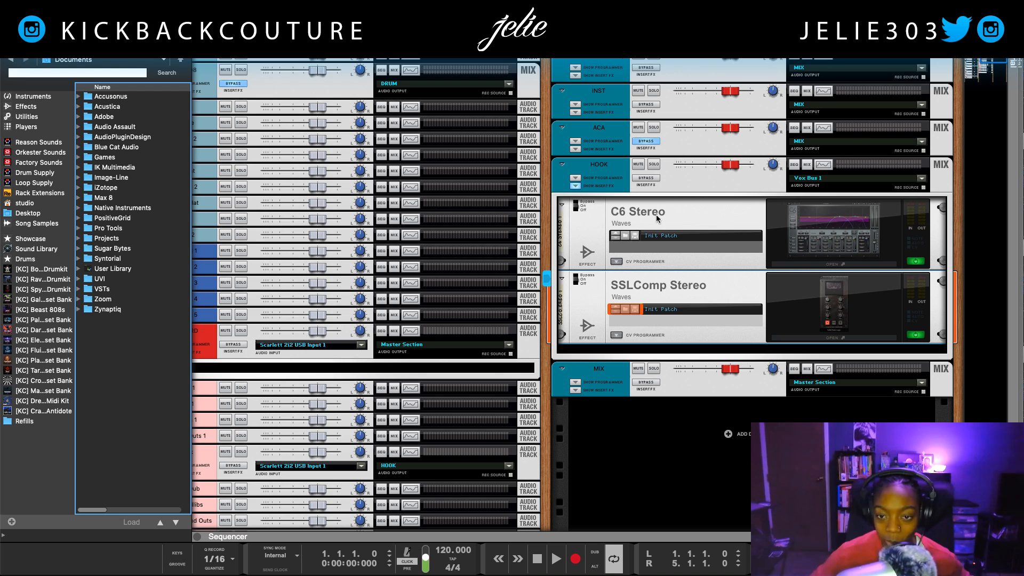
Step: Hide the browser, bypass the HOOK bus's insert effects and hide its insert effects section
{"action": "left_click", "coordinate": [21, 106]}
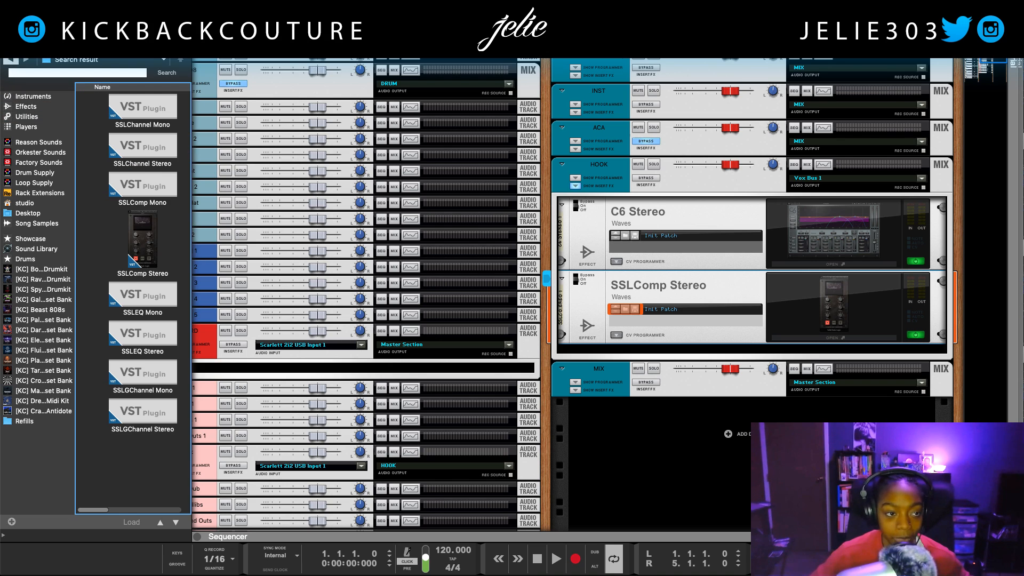
{"action": "key", "text": "F3"}
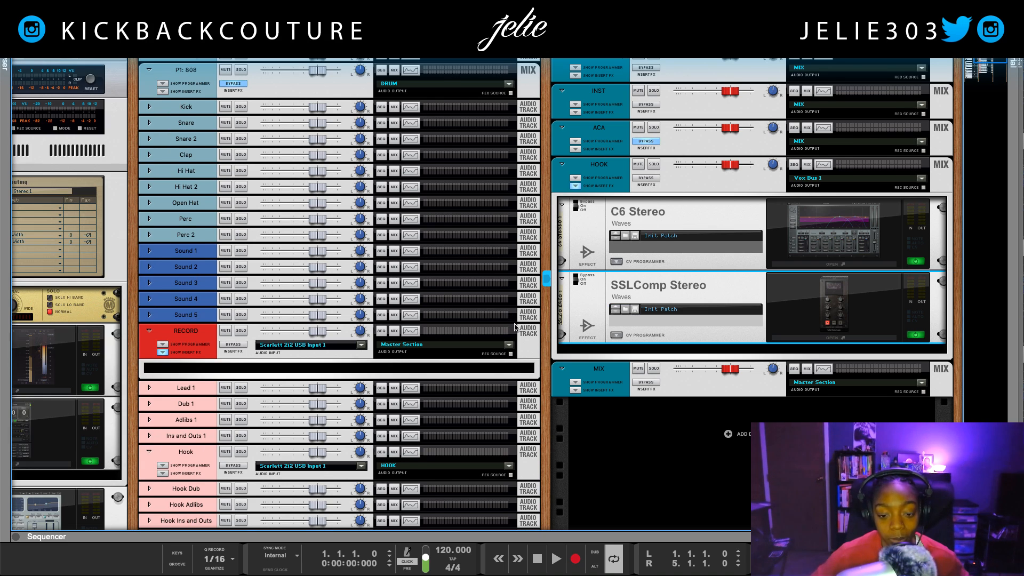
{"action": "scroll", "coordinate": [527, 332], "scroll_direction": "down", "scroll_amount": 2}
{"action": "scroll", "coordinate": [581, 382], "scroll_direction": "up", "scroll_amount": 2}
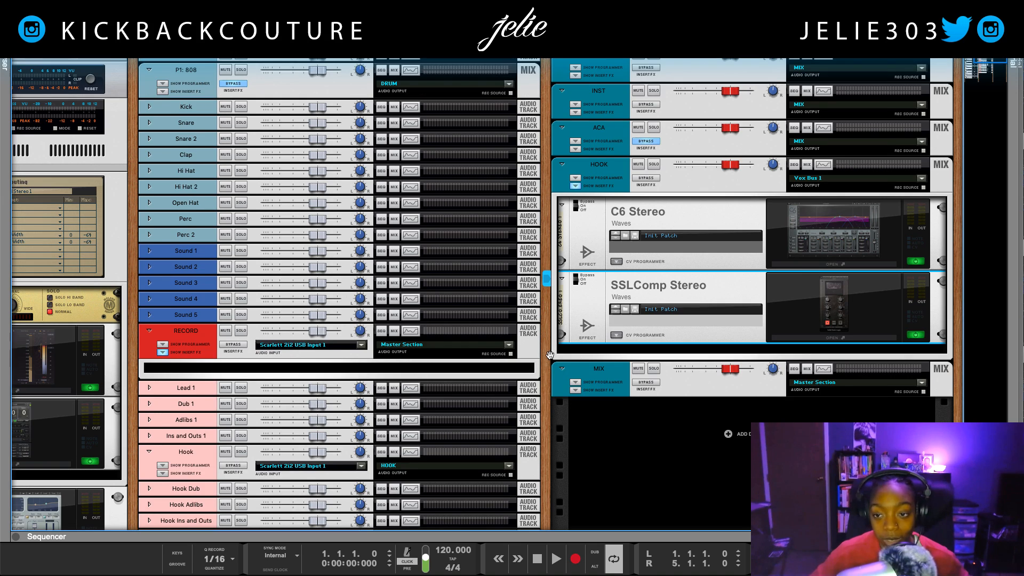
{"action": "left_click", "coordinate": [583, 248]}
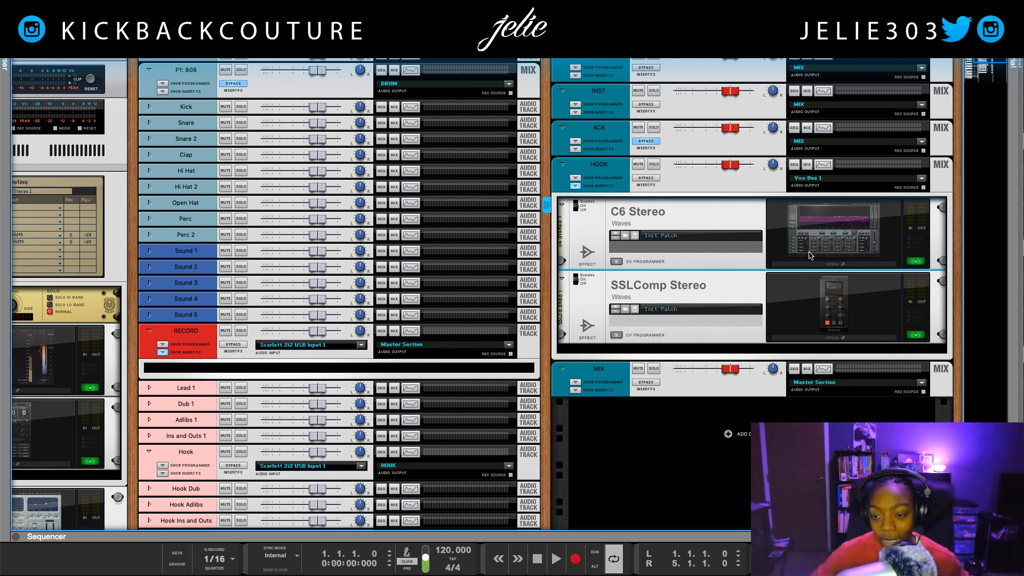
{"action": "left_click", "coordinate": [646, 178]}
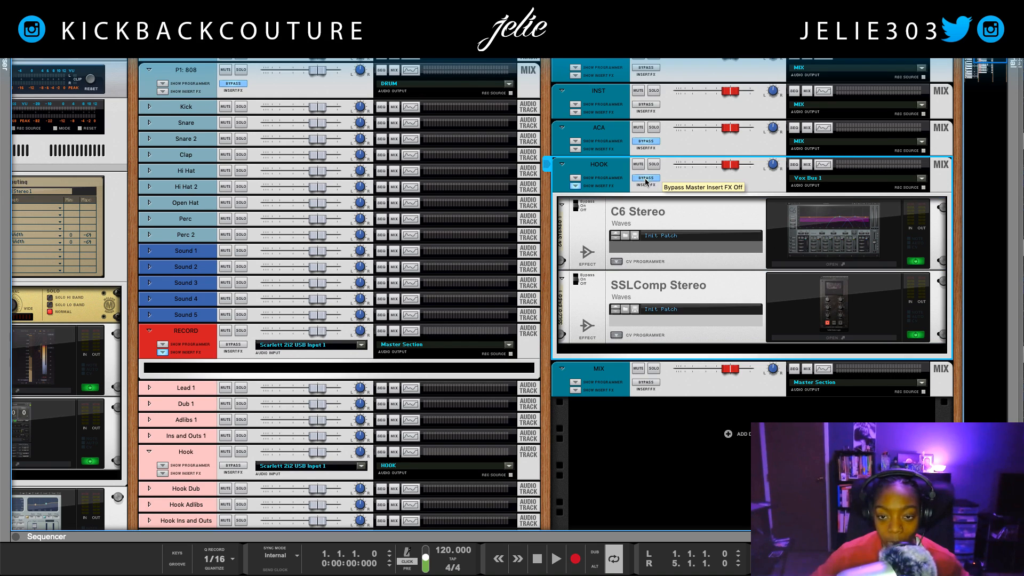
{"action": "left_click", "coordinate": [572, 187]}
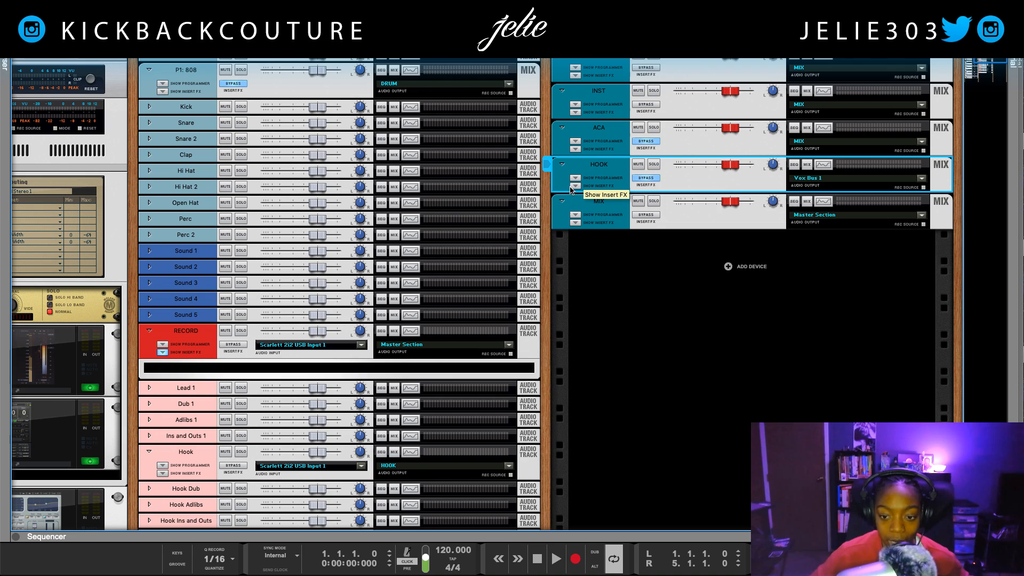
Step: Check the MIX bus's insert effects section, hide it again and look over the tracks and vocal buses in the rack
{"action": "left_click", "coordinate": [587, 222]}
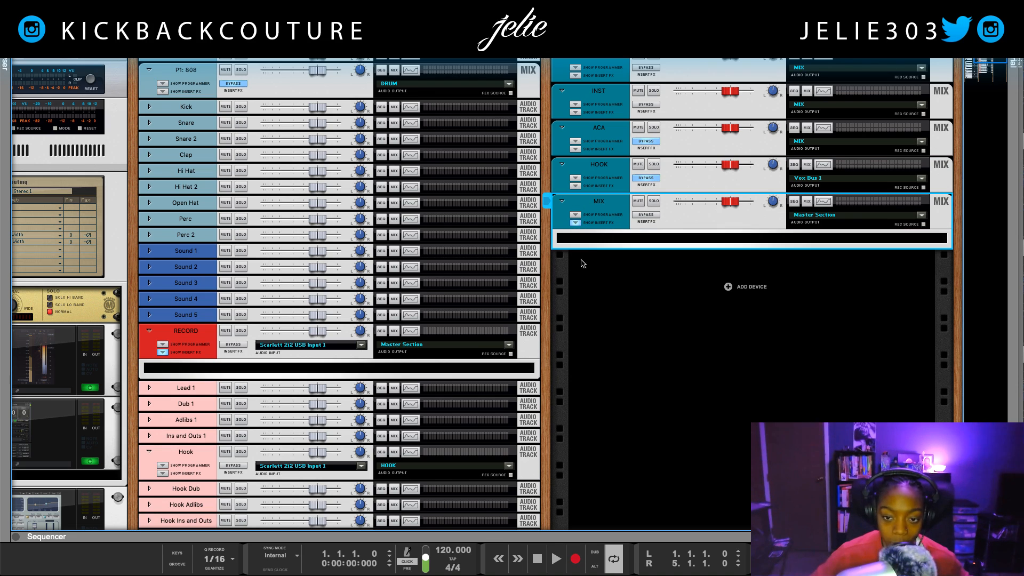
{"action": "left_click", "coordinate": [575, 223]}
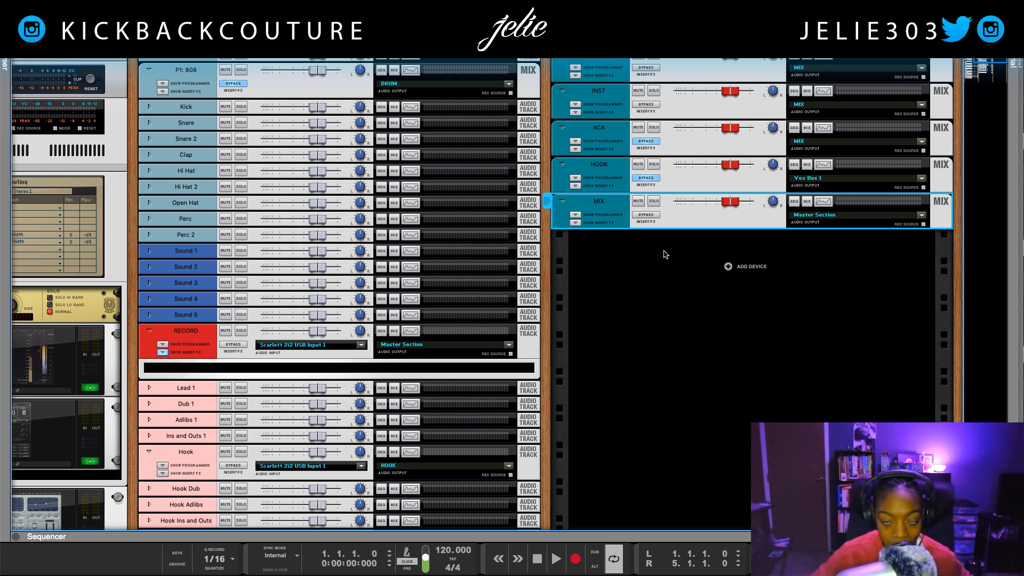
{"action": "left_click", "coordinate": [550, 281]}
{"action": "scroll", "coordinate": [595, 336], "scroll_direction": "left", "scroll_amount": 4}
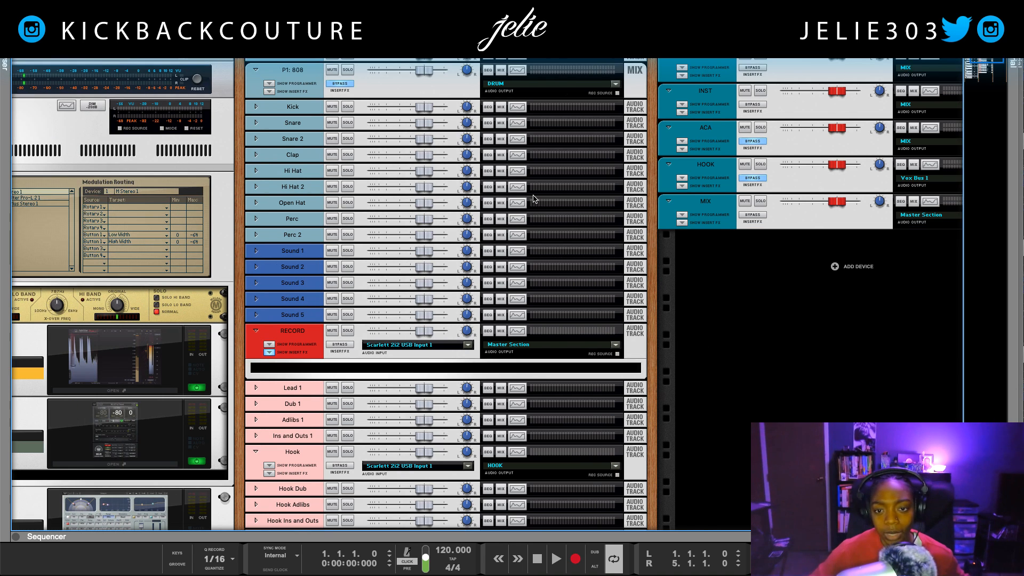
{"action": "scroll", "coordinate": [531, 166], "scroll_direction": "left", "scroll_amount": 2}
{"action": "scroll", "coordinate": [472, 302], "scroll_direction": "down", "scroll_amount": 10}
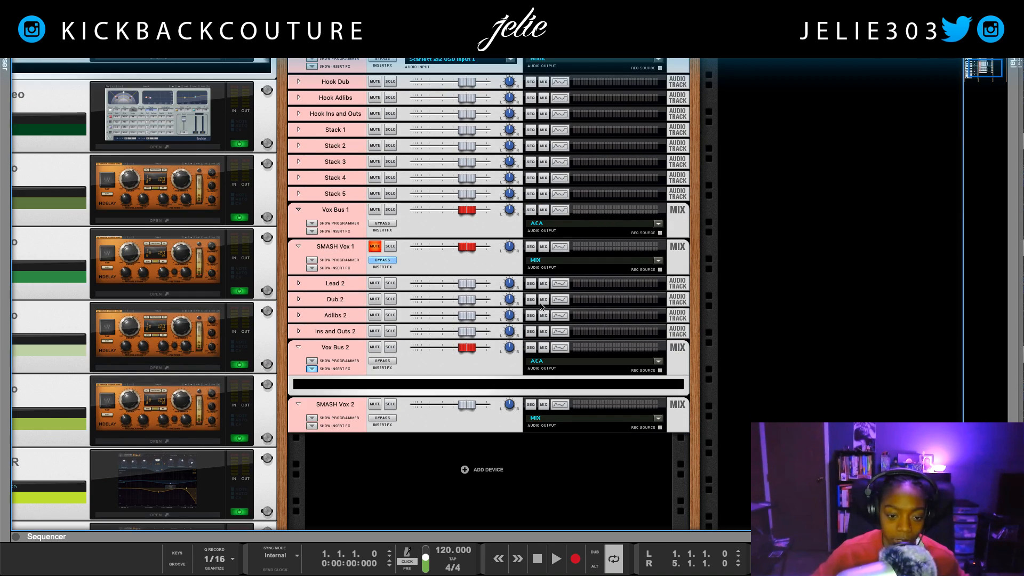
{"action": "scroll", "coordinate": [471, 301], "scroll_direction": "up", "scroll_amount": 10}
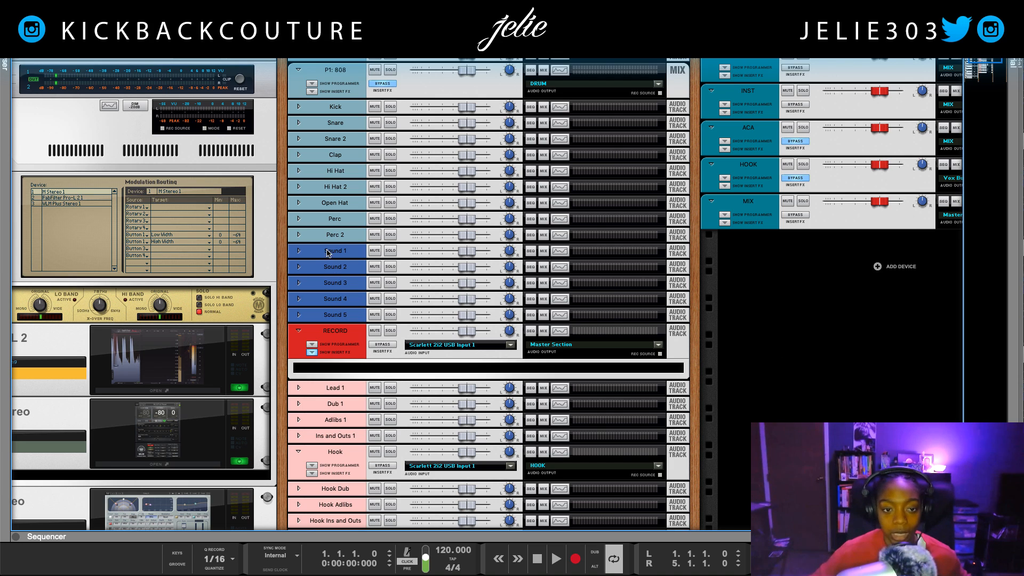
{"action": "scroll", "coordinate": [354, 323], "scroll_direction": "down", "scroll_amount": 3}
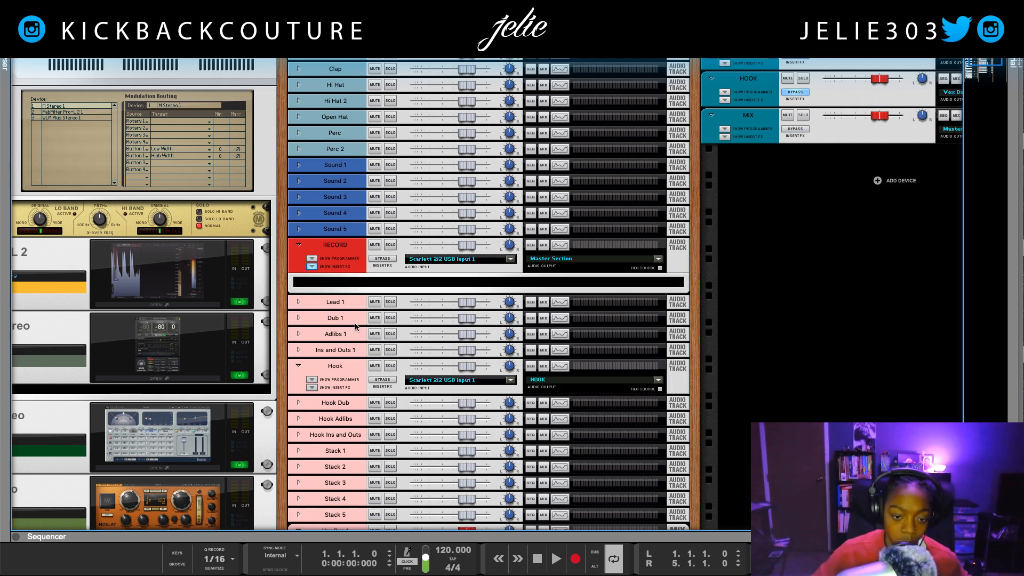
Step: Expand the Lead 1 track and show the insert effects section of Vox Bus 1
{"action": "left_click", "coordinate": [298, 302]}
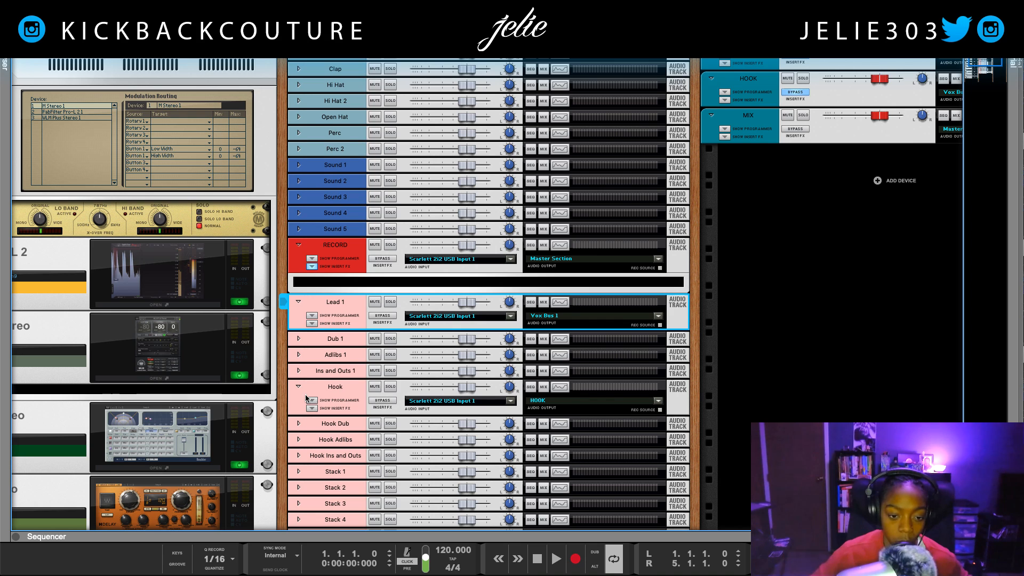
{"action": "scroll", "coordinate": [312, 401], "scroll_direction": "down", "scroll_amount": 1}
{"action": "scroll", "coordinate": [315, 404], "scroll_direction": "down", "scroll_amount": 4}
{"action": "left_click", "coordinate": [339, 452]}
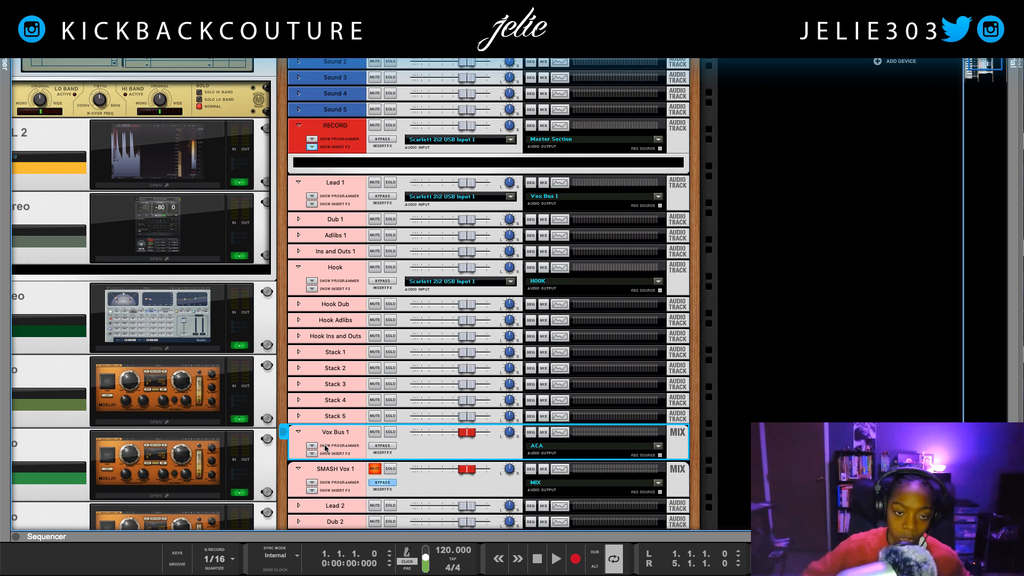
{"action": "left_click", "coordinate": [311, 454]}
Step: Insert the FabFilter Pro-Q 2 effect in Vox Bus 1's insert effects section
{"action": "right_click", "coordinate": [318, 463]}
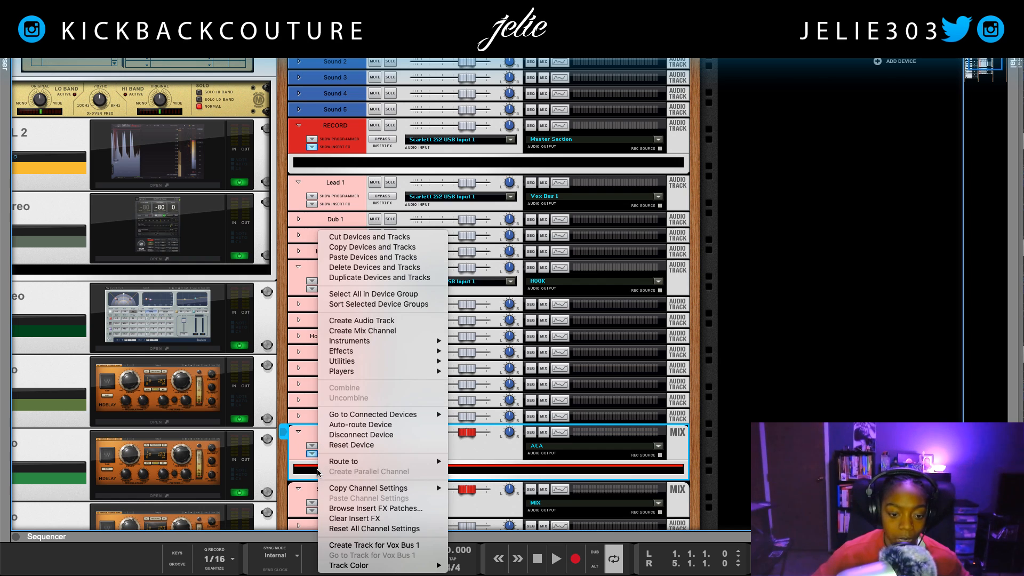
{"action": "mouse_move", "coordinate": [406, 351]}
{"action": "scroll", "coordinate": [485, 355], "scroll_direction": "down", "scroll_amount": 5}
{"action": "mouse_move", "coordinate": [498, 363]}
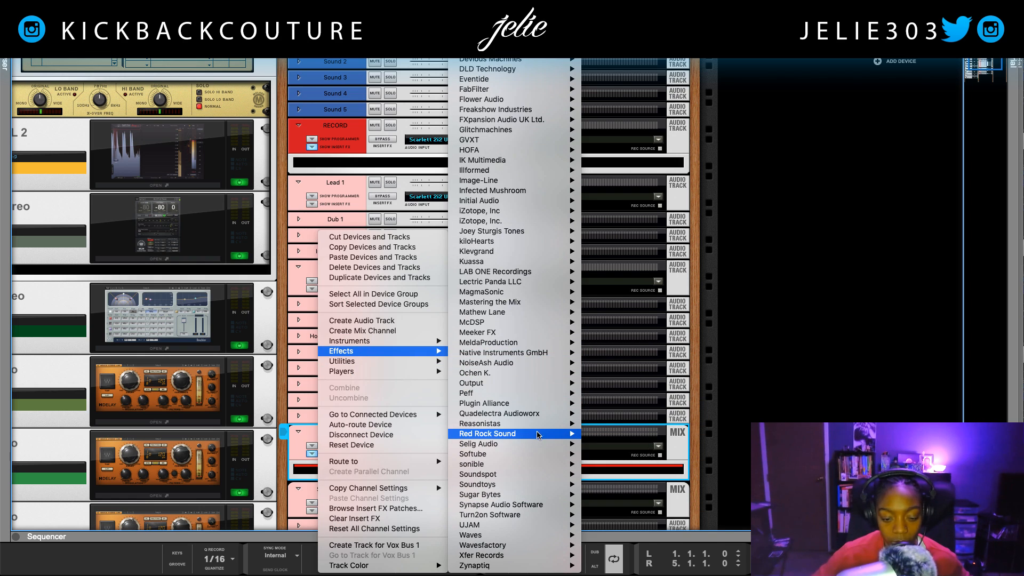
{"action": "mouse_move", "coordinate": [538, 433]}
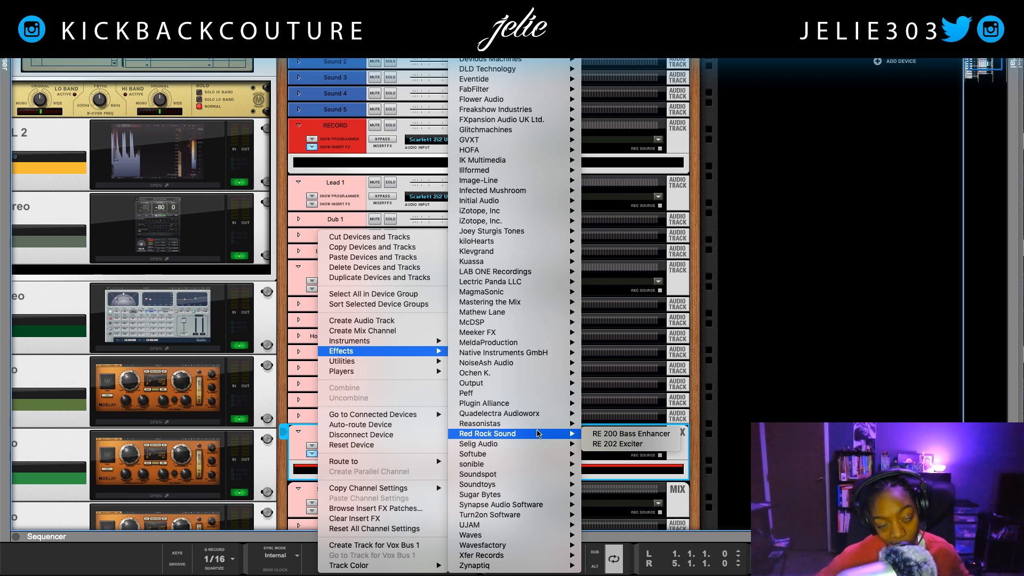
{"action": "scroll", "coordinate": [520, 298], "scroll_direction": "up", "scroll_amount": 5}
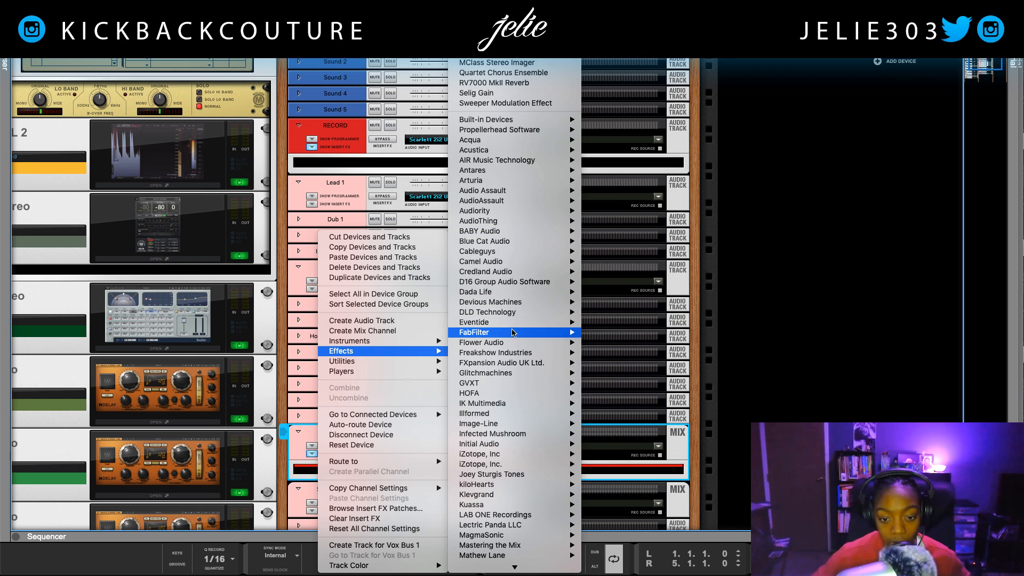
{"action": "mouse_move", "coordinate": [583, 333]}
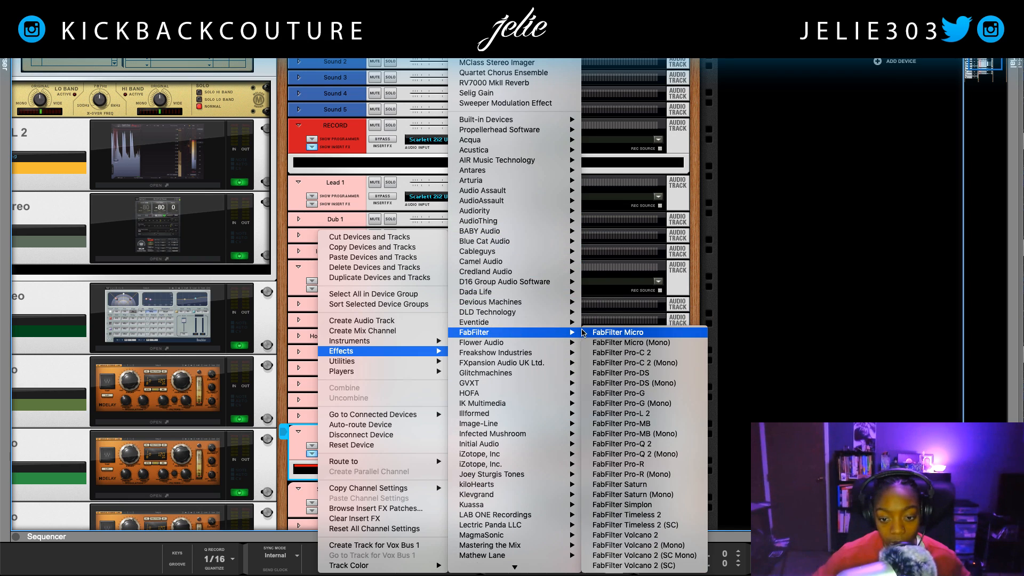
{"action": "left_click", "coordinate": [669, 446]}
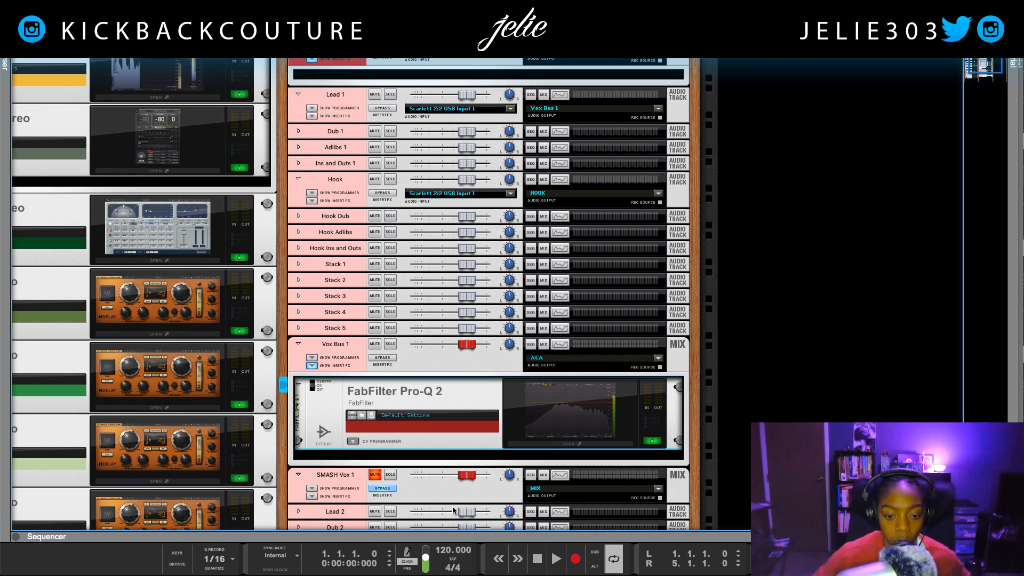
Step: Open Vox Bus 1's FabFilter Pro-Q 2 and add a Low Cut band at about 28 Hz
{"action": "left_click", "coordinate": [535, 443]}
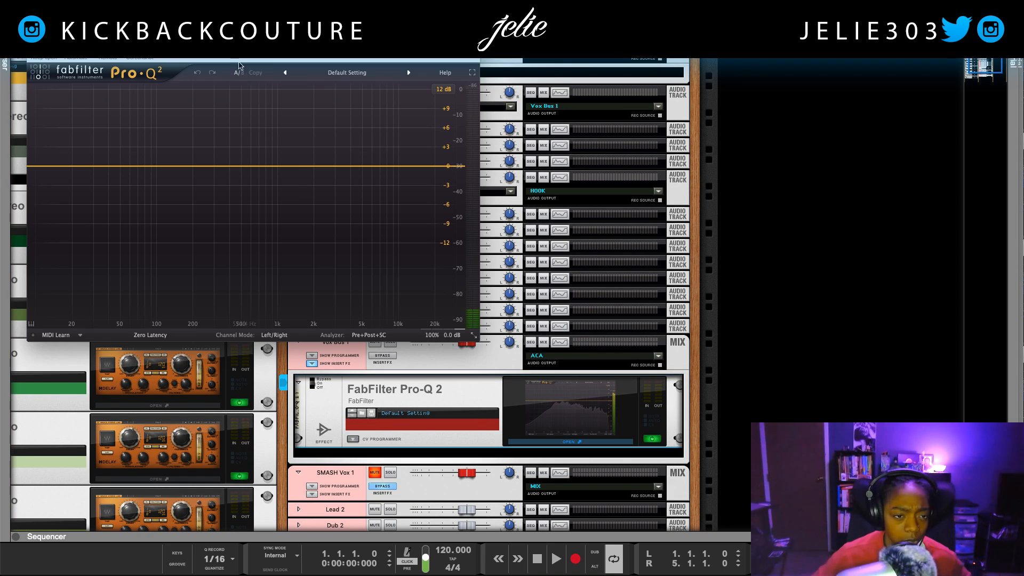
{"action": "left_click_drag", "start_coordinate": [259, 34], "coordinate": [434, 198]}
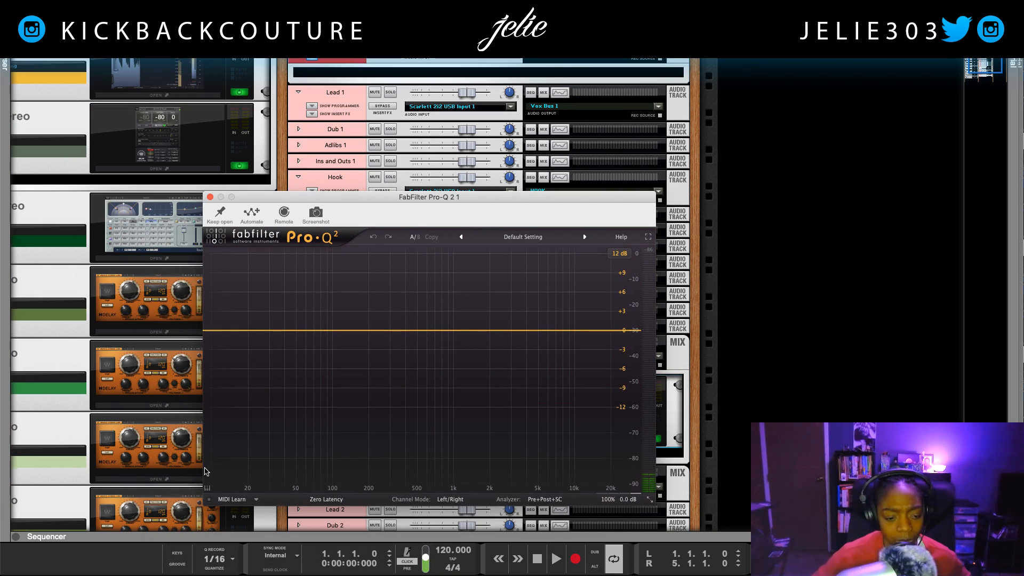
{"action": "left_click_drag", "start_coordinate": [244, 332], "coordinate": [266, 366]}
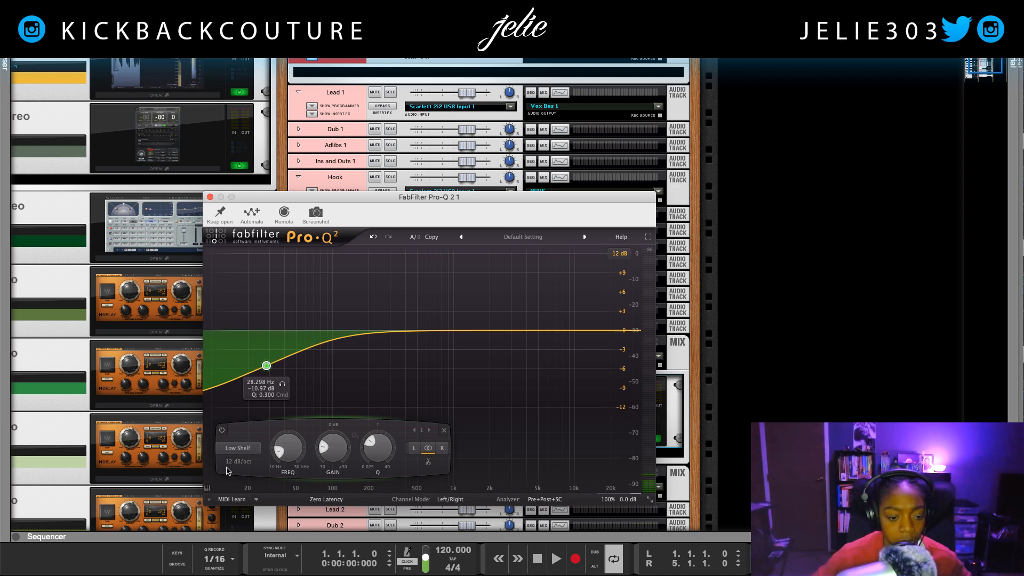
{"action": "left_click", "coordinate": [239, 449]}
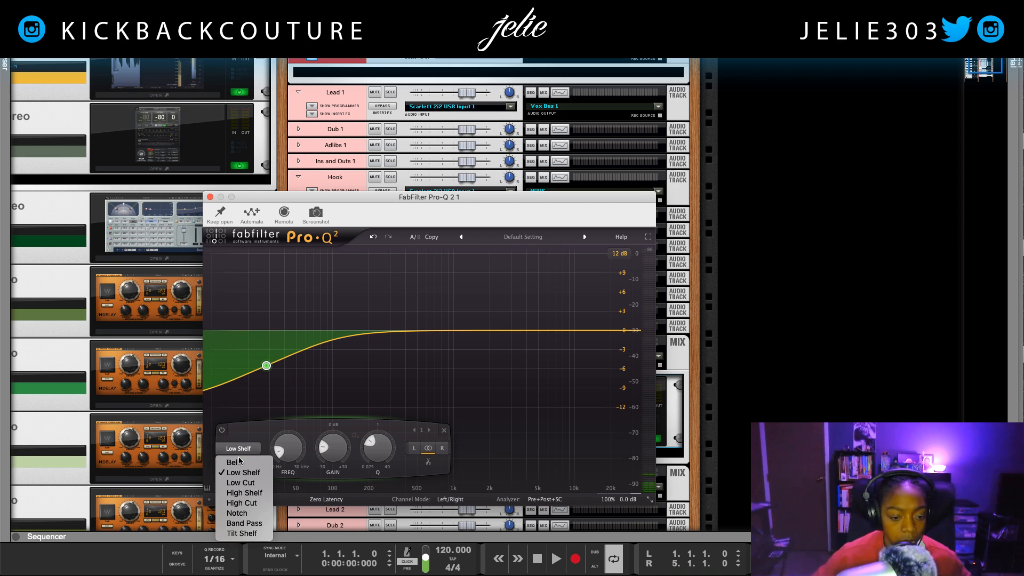
{"action": "left_click", "coordinate": [242, 503]}
{"action": "left_click", "coordinate": [239, 449]}
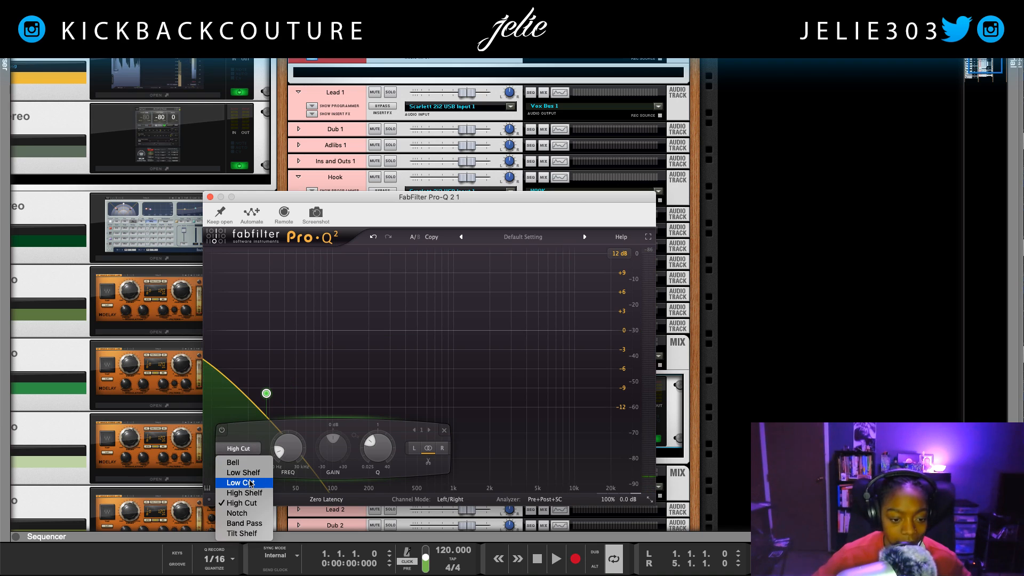
{"action": "left_click", "coordinate": [241, 483]}
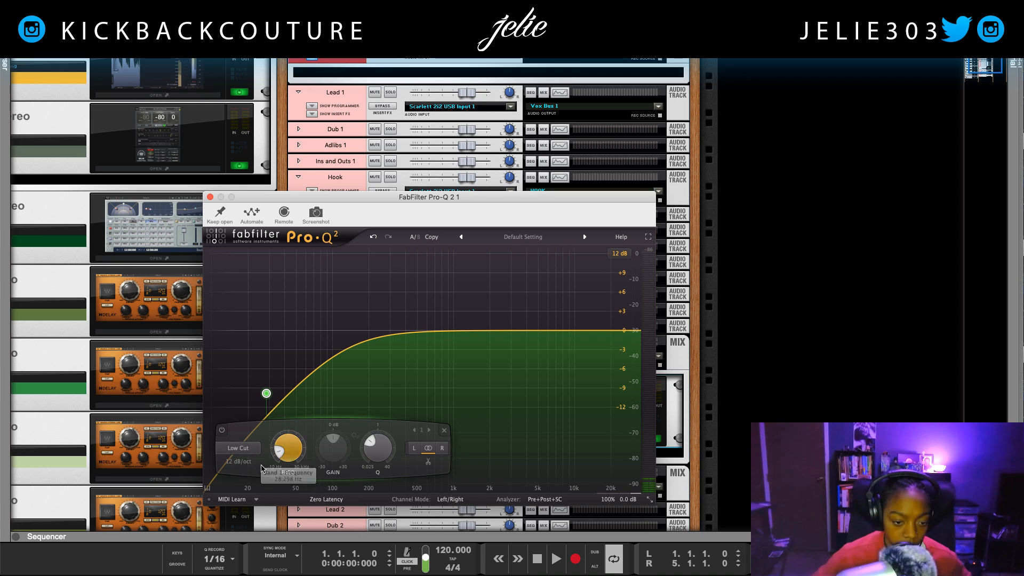
Step: Set the low-cut band's slope to 96 dB/oct and its frequency to about 62 Hz
{"action": "left_click", "coordinate": [238, 461]}
{"action": "left_click", "coordinate": [248, 556]}
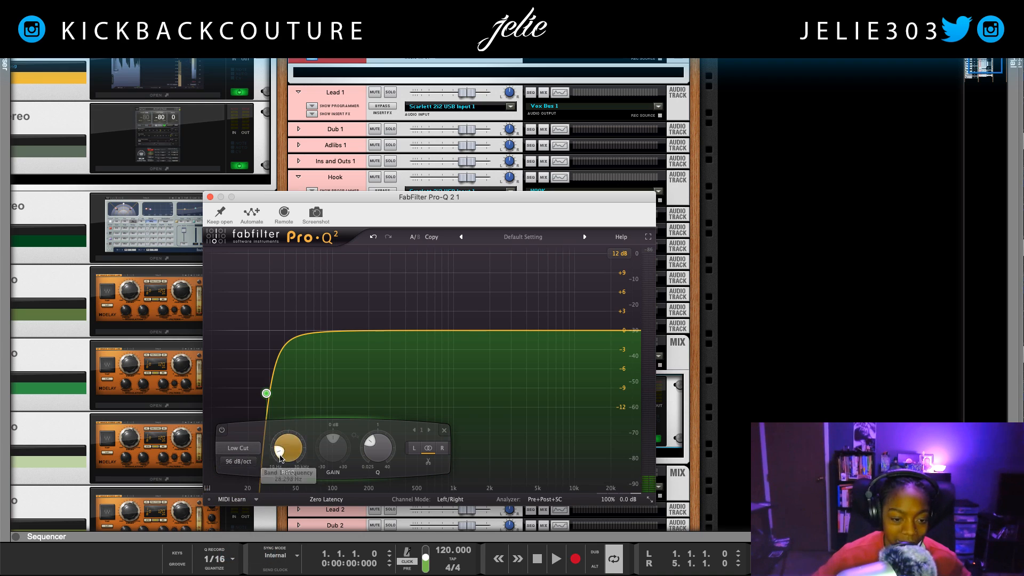
{"action": "left_click_drag", "start_coordinate": [286, 459], "coordinate": [289, 424]}
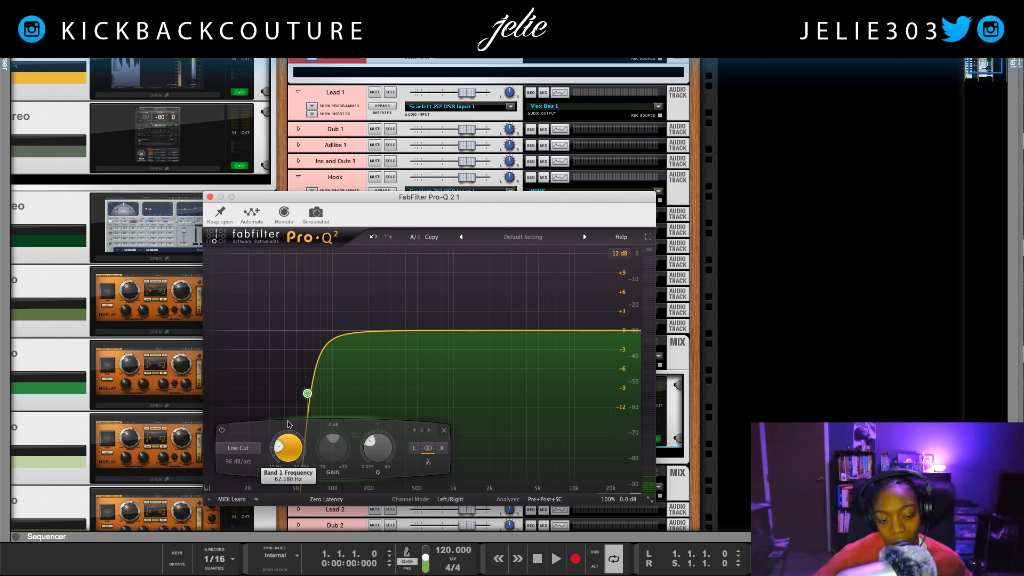
Step: Set the low-cut band's slope to 36 dB/oct and its frequency to about 69 Hz, and close the plugin window
{"action": "left_click", "coordinate": [240, 449]}
{"action": "left_click", "coordinate": [243, 429]}
{"action": "left_click", "coordinate": [239, 462]}
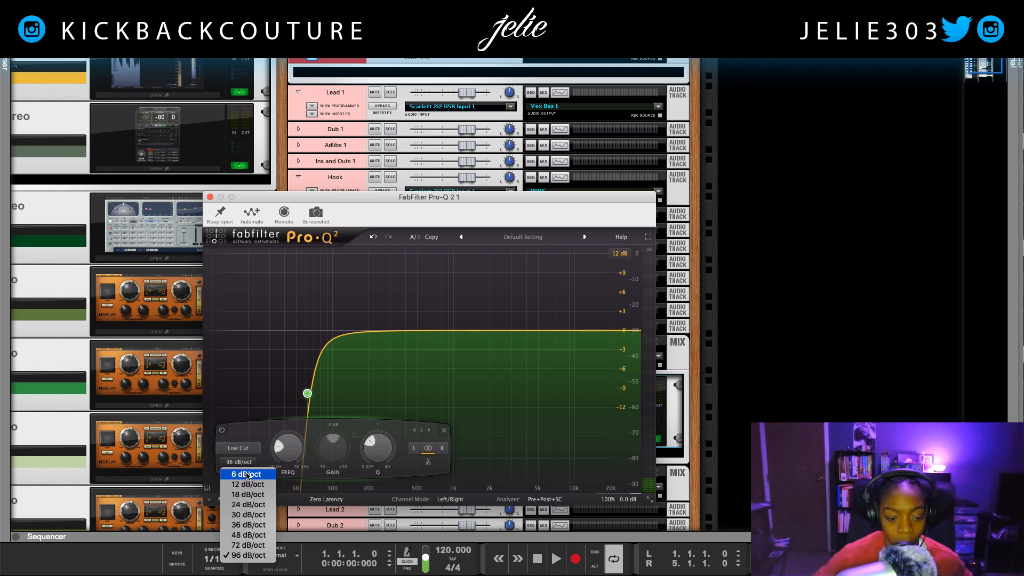
{"action": "left_click", "coordinate": [249, 525]}
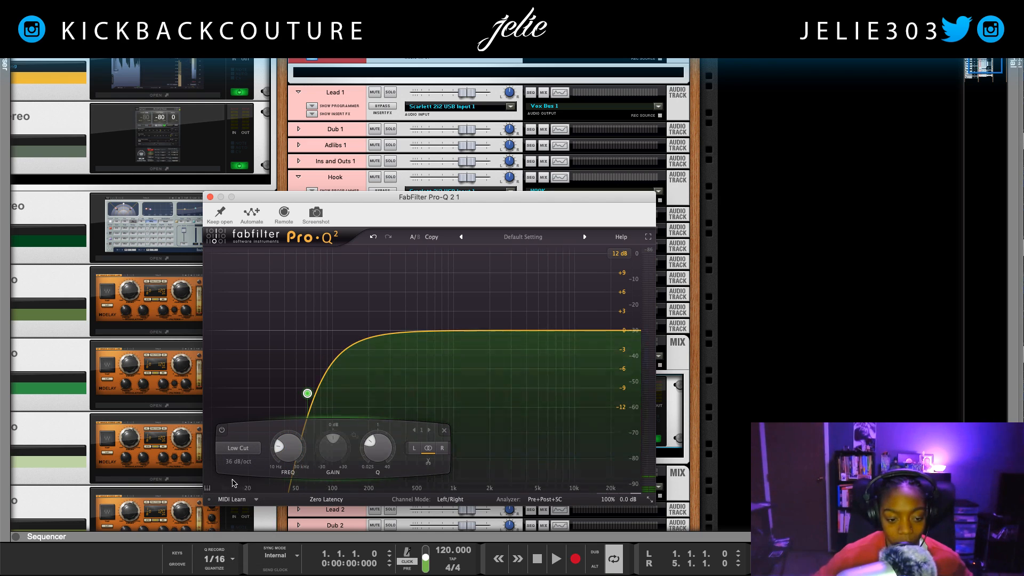
{"action": "mouse_move", "coordinate": [291, 448]}
{"action": "left_mouse_down"}
{"action": "mouse_move", "coordinate": [296, 427]}
{"action": "mouse_move", "coordinate": [294, 444]}
{"action": "left_mouse_up"}
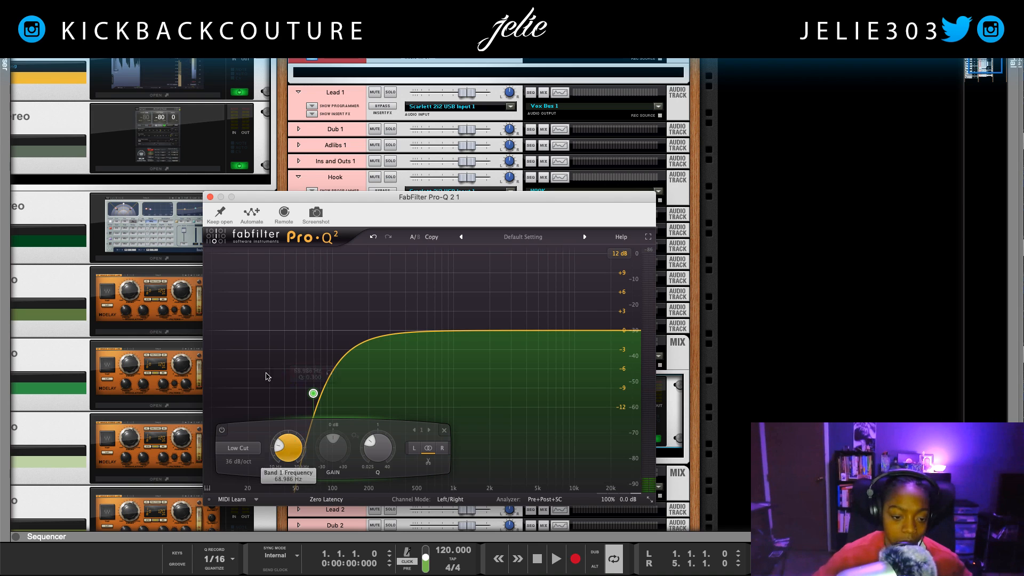
{"action": "left_click", "coordinate": [210, 197]}
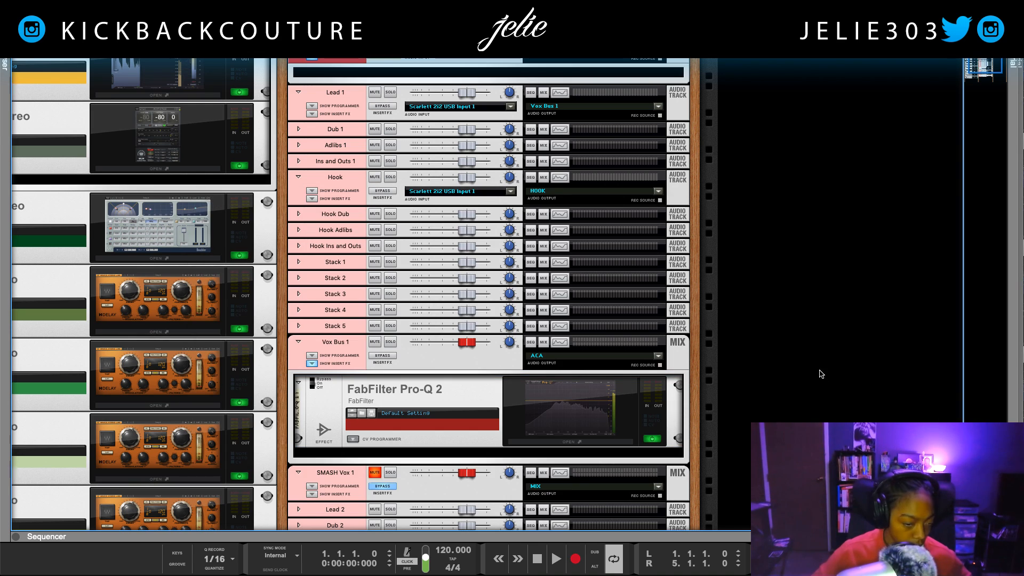
{"action": "scroll", "coordinate": [500, 377], "scroll_direction": "left", "scroll_amount": 5}
{"action": "scroll", "coordinate": [501, 376], "scroll_direction": "up", "scroll_amount": 10}
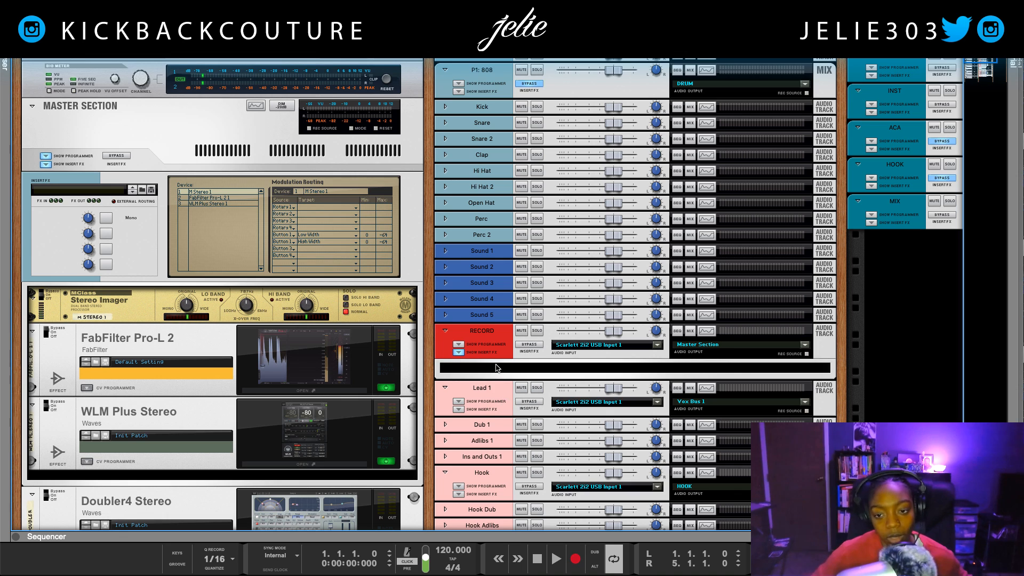
{"action": "scroll", "coordinate": [501, 377], "scroll_direction": "right", "scroll_amount": 6}
{"action": "scroll", "coordinate": [449, 255], "scroll_direction": "left", "scroll_amount": 6}
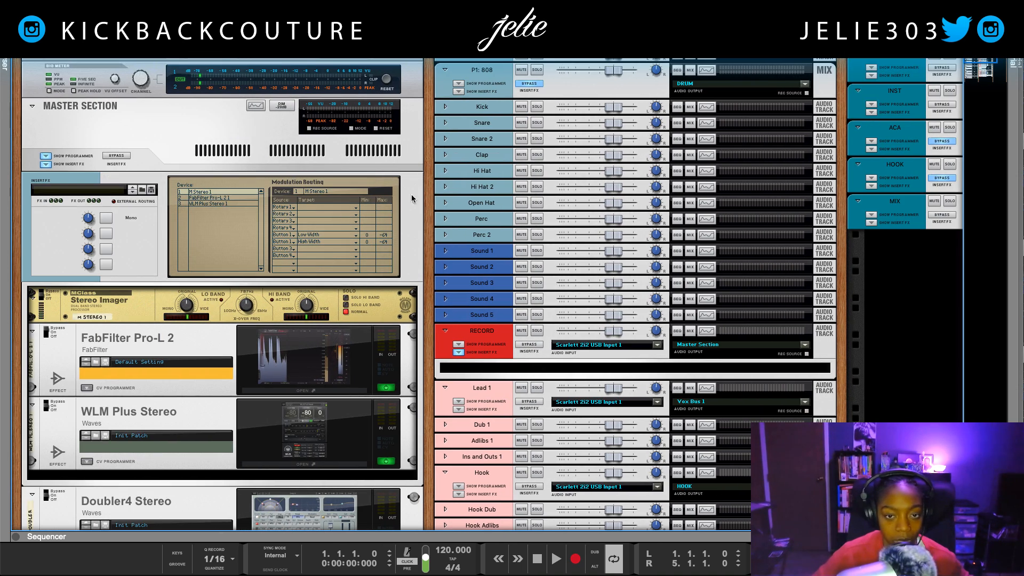
{"action": "scroll", "coordinate": [519, 303], "scroll_direction": "down", "scroll_amount": 15}
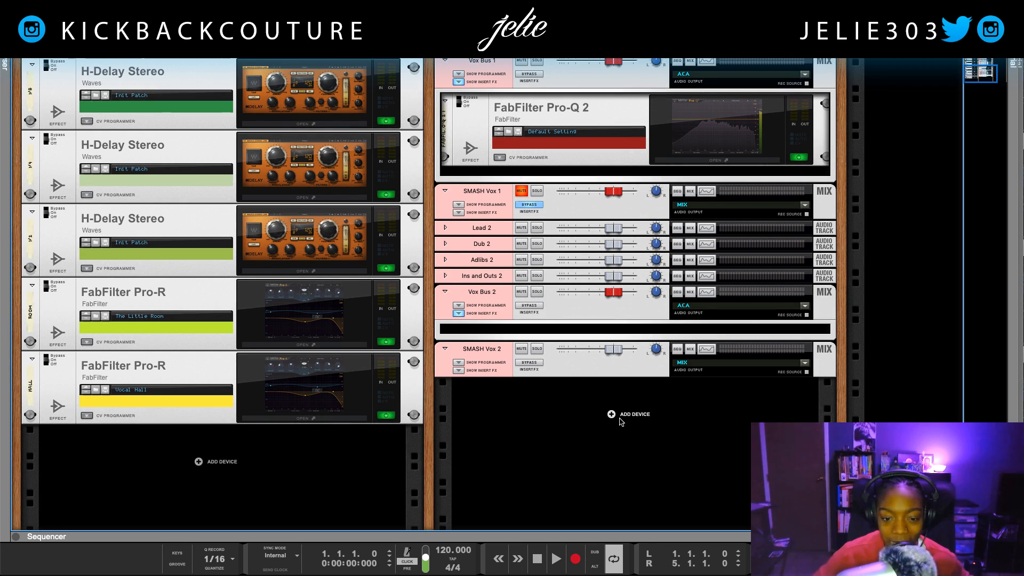
Step: Create an audio track below SMASH Vox 2 and name it BEAT
{"action": "right_click", "coordinate": [617, 419]}
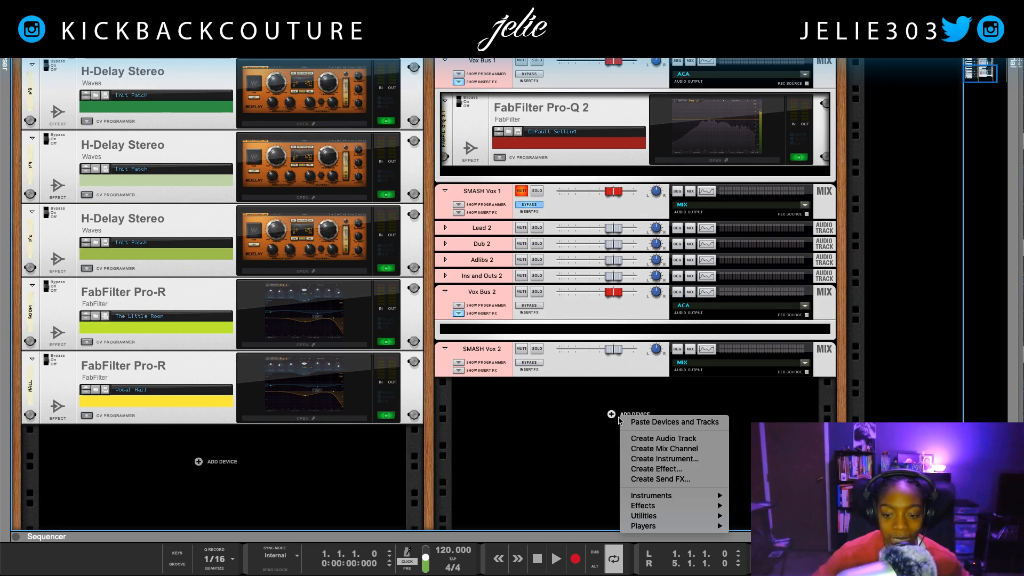
{"action": "left_click", "coordinate": [685, 439]}
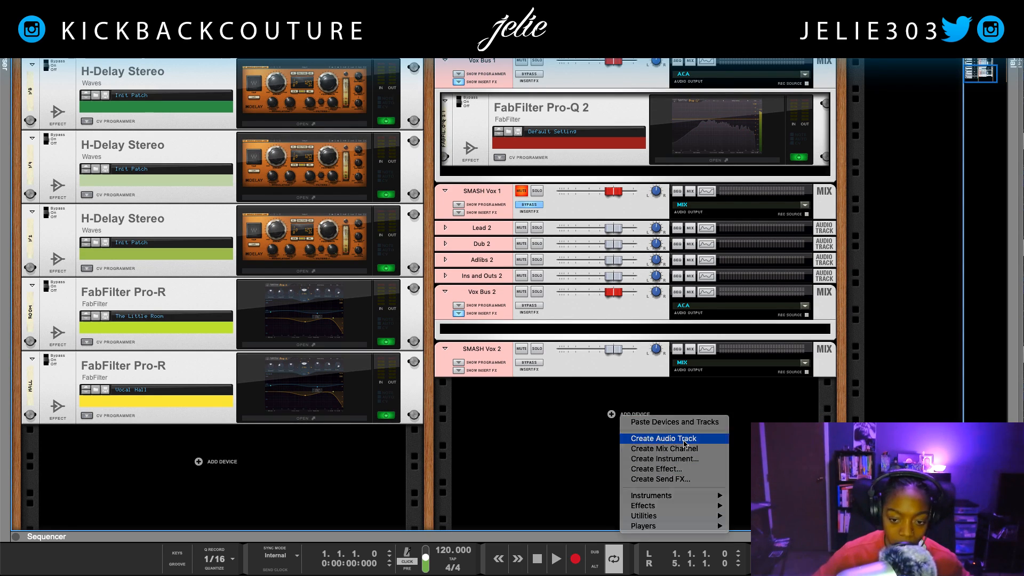
{"action": "double_click", "coordinate": [501, 386]}
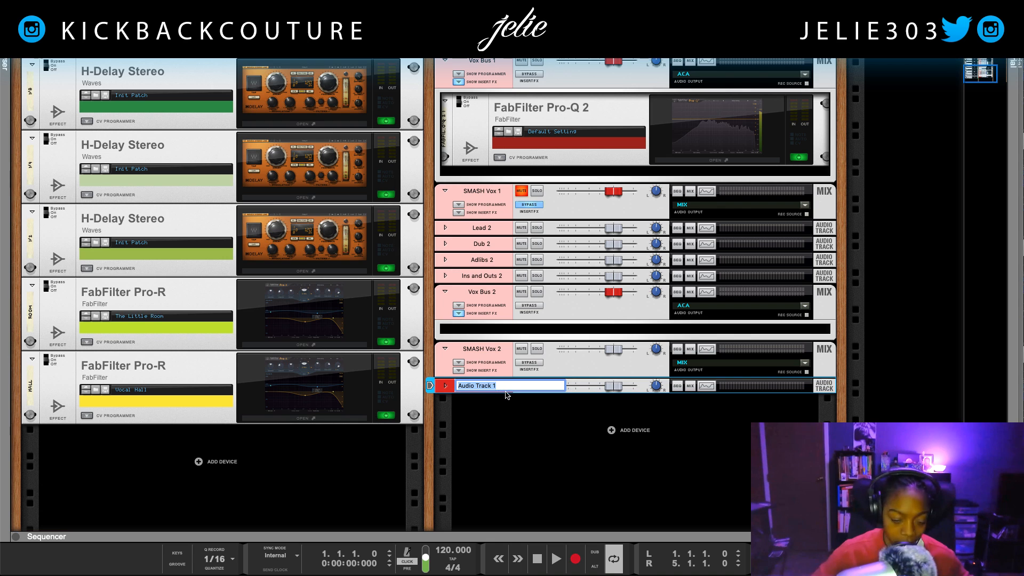
{"action": "key", "text": "BackSpace"}
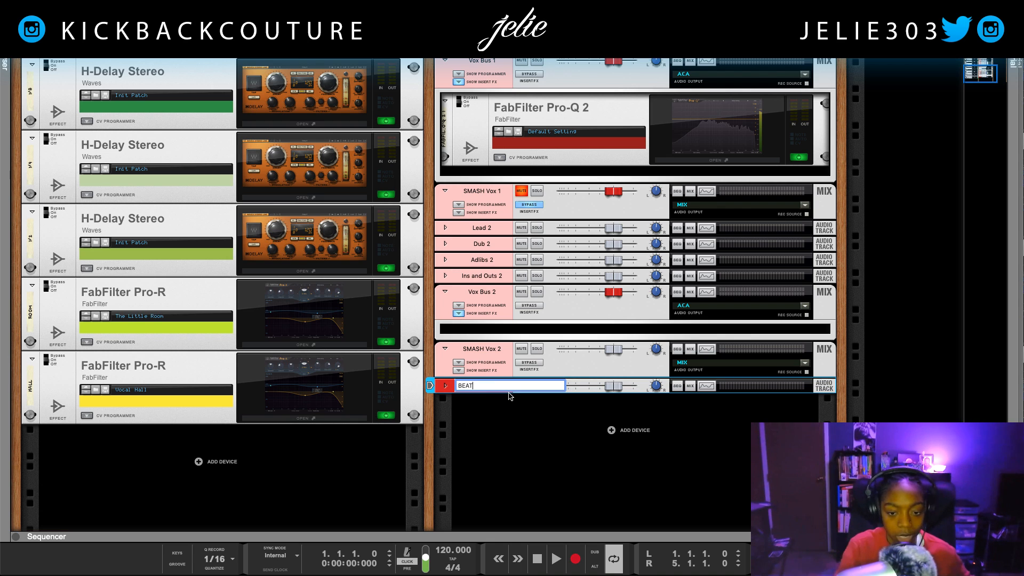
Step: Move the BEAT track above the 808 track and route its audio output to MIX
{"action": "mouse_move", "coordinate": [494, 385]}
{"action": "left_mouse_down"}
{"action": "mouse_move", "coordinate": [534, 307]}
{"action": "mouse_move", "coordinate": [552, 311]}
{"action": "mouse_move", "coordinate": [519, 50]}
{"action": "mouse_move", "coordinate": [575, 90]}
{"action": "mouse_move", "coordinate": [592, 79]}
{"action": "left_mouse_up"}
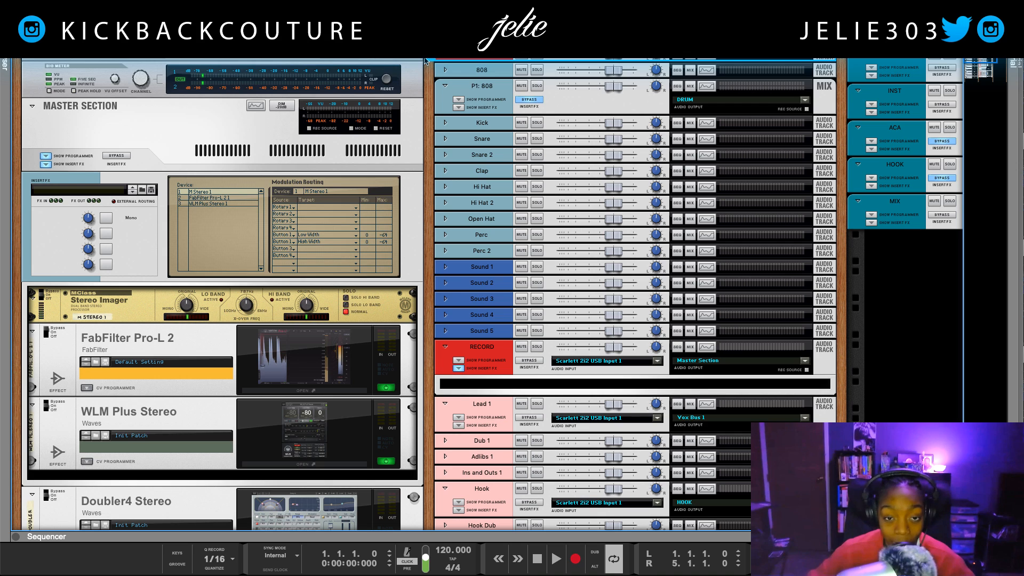
{"action": "left_click_drag", "start_coordinate": [437, 58], "coordinate": [448, 60]}
{"action": "left_click_drag", "start_coordinate": [619, 43], "coordinate": [619, 185]}
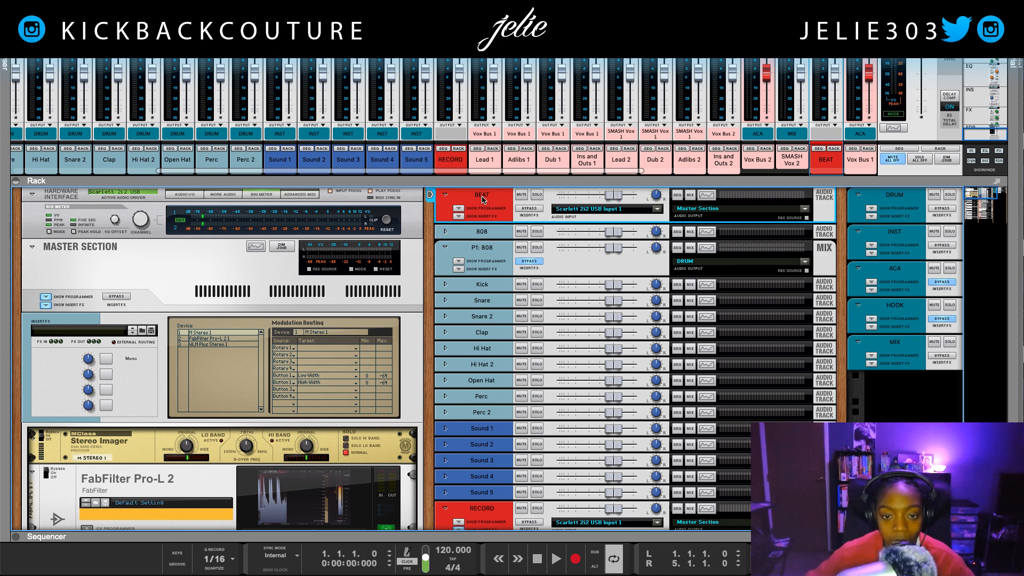
{"action": "left_click", "coordinate": [677, 212]}
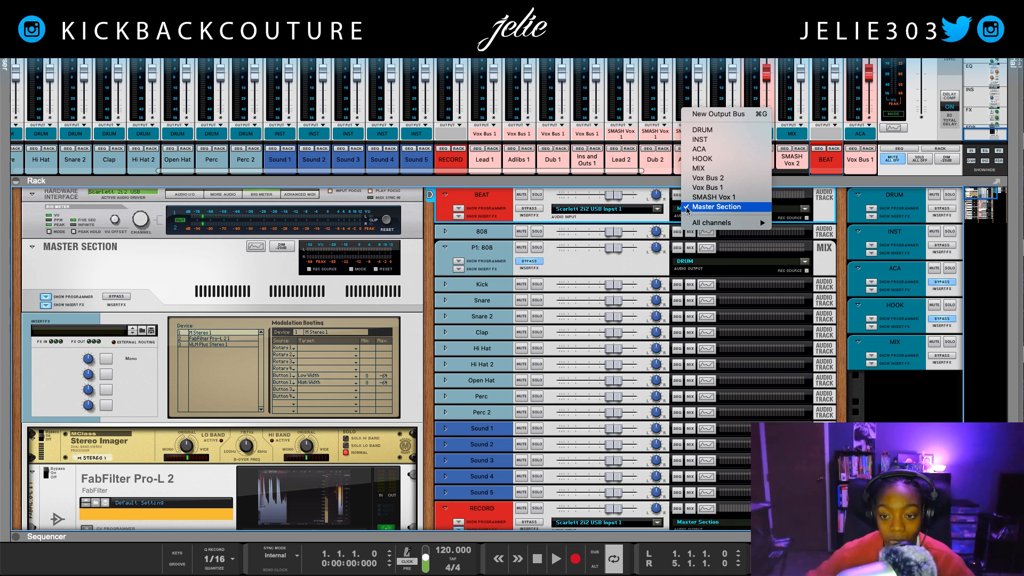
{"action": "left_click", "coordinate": [699, 169]}
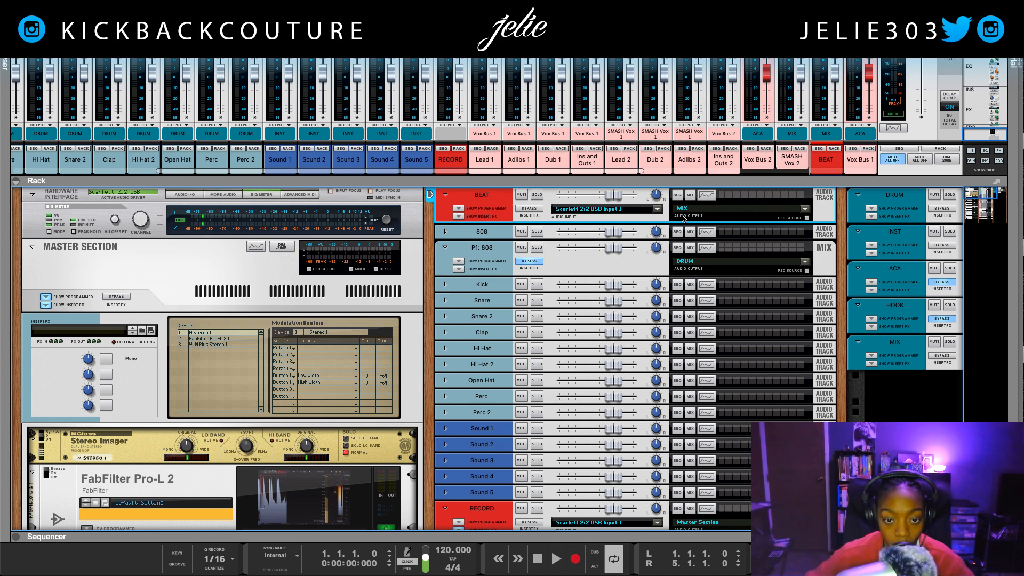
{"action": "scroll", "coordinate": [361, 338], "scroll_direction": "down", "scroll_amount": 5}
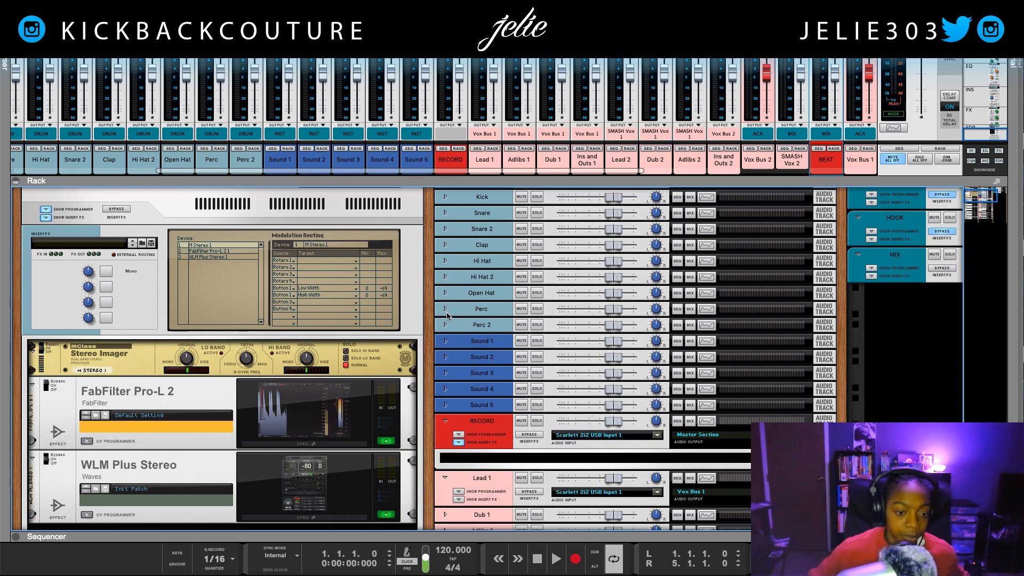
{"action": "left_click", "coordinate": [306, 315]}
{"action": "left_click", "coordinate": [306, 315]}
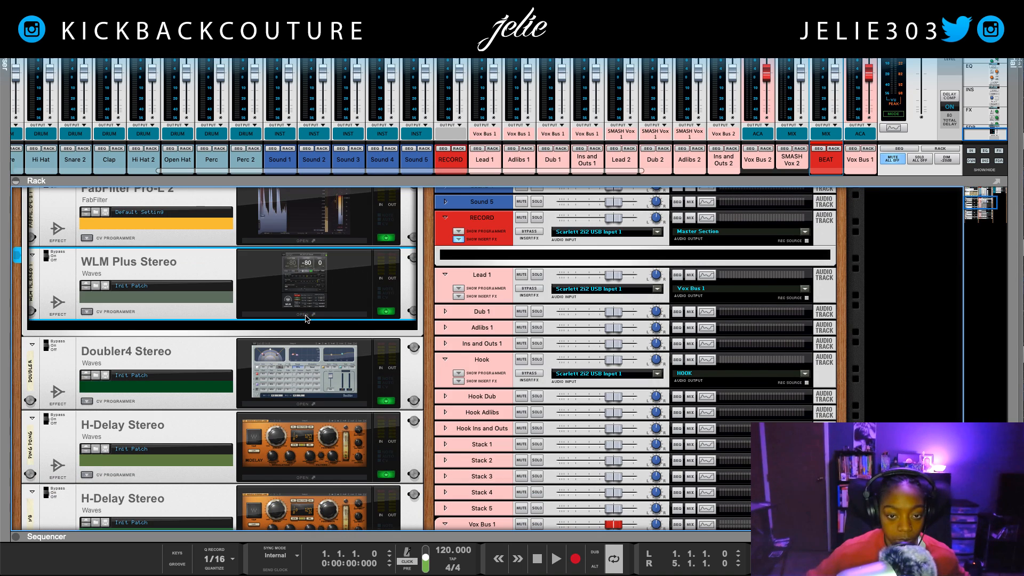
{"action": "scroll", "coordinate": [485, 353], "scroll_direction": "up", "scroll_amount": 5}
{"action": "scroll", "coordinate": [464, 288], "scroll_direction": "down", "scroll_amount": 9}
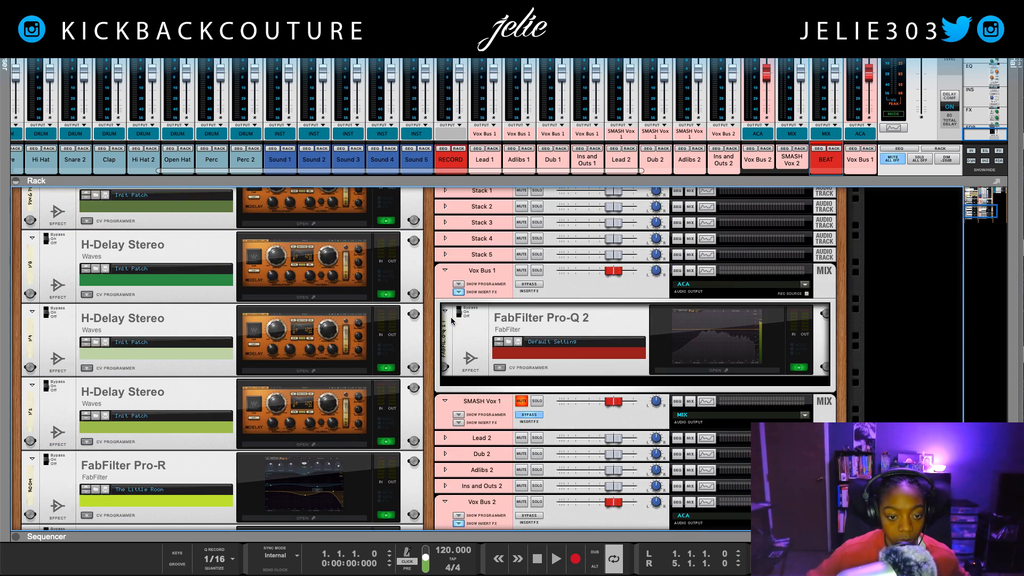
{"action": "scroll", "coordinate": [459, 288], "scroll_direction": "up", "scroll_amount": 9}
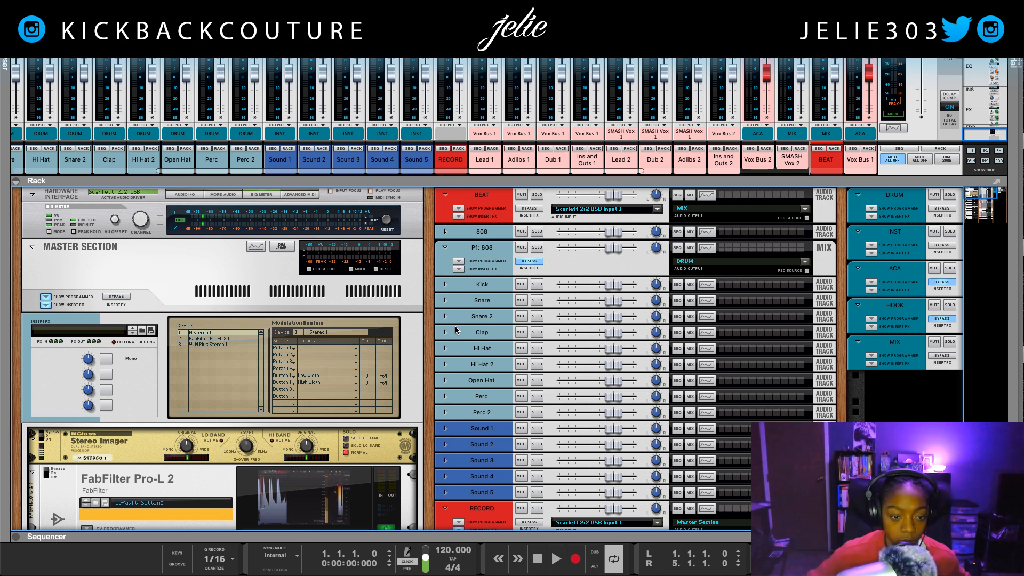
Step: Create an audio track below the Vocal Hall FabFilter Pro-R and name it REFEERENCE
{"action": "scroll", "coordinate": [455, 287], "scroll_direction": "down", "scroll_amount": 12}
{"action": "scroll", "coordinate": [416, 378], "scroll_direction": "down", "scroll_amount": 1}
{"action": "right_click", "coordinate": [194, 457]}
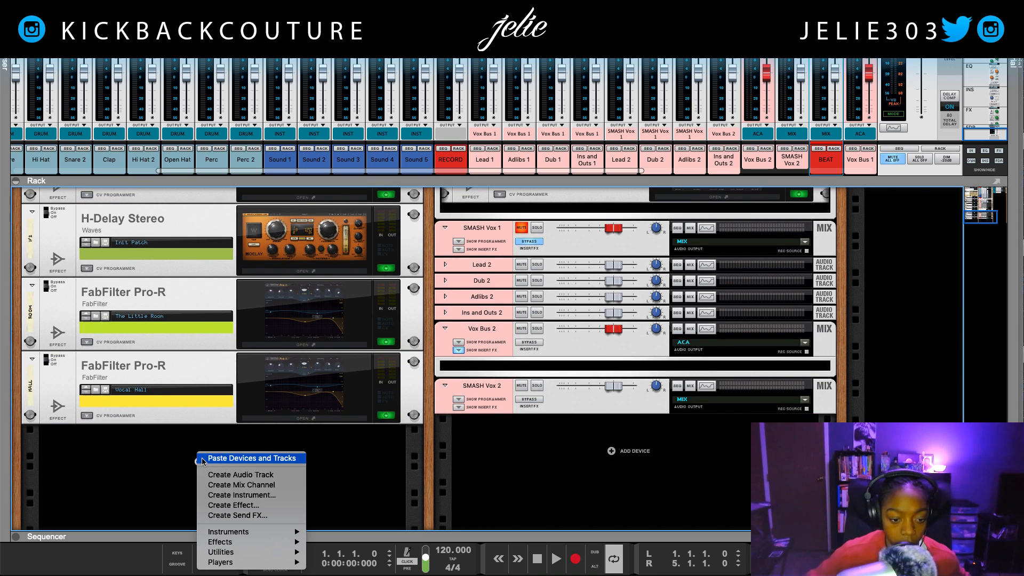
{"action": "left_click", "coordinate": [228, 476]}
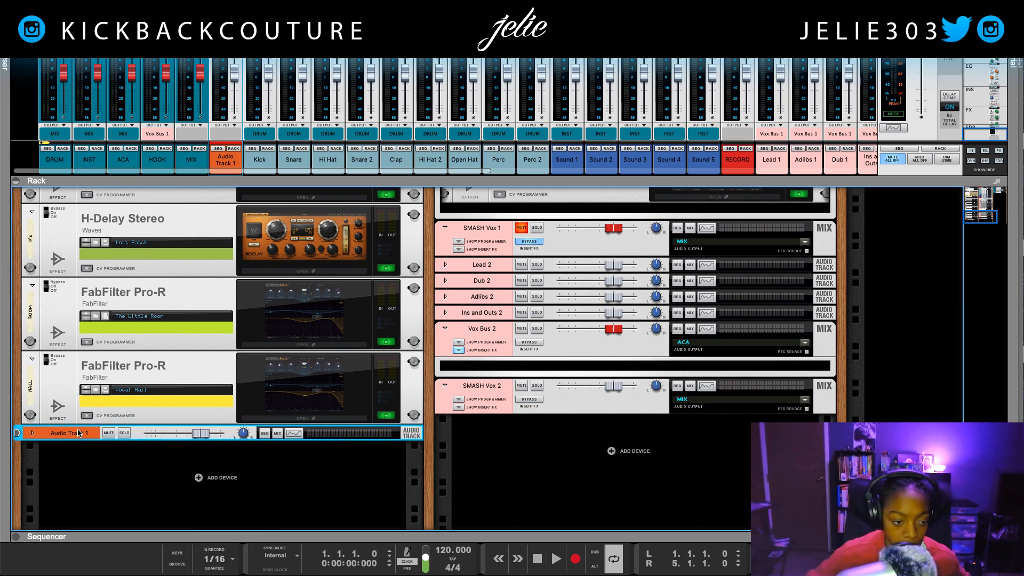
{"action": "double_click", "coordinate": [84, 434]}
{"action": "type", "text": "REFEERE"}
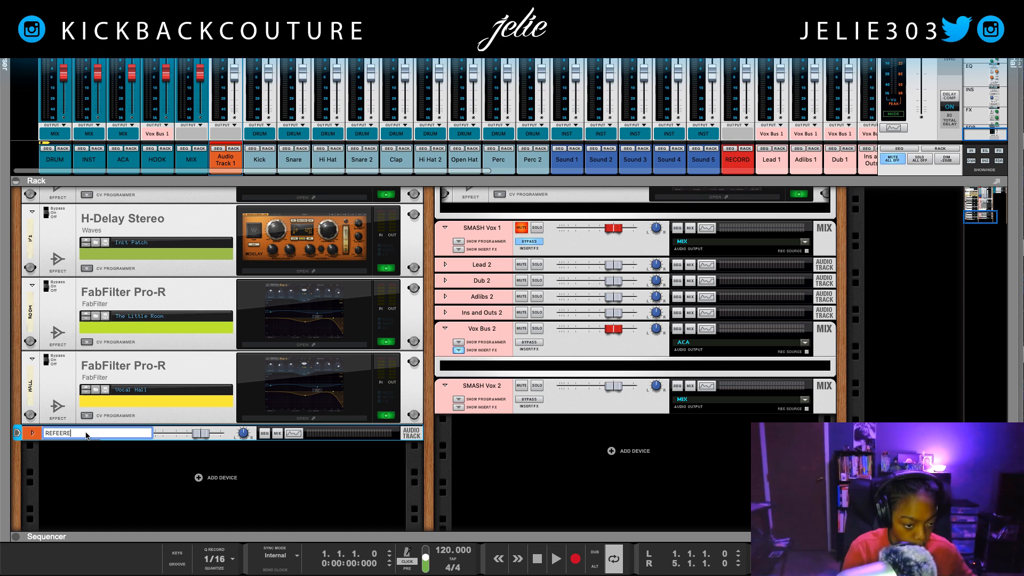
{"action": "type", "text": "NCE"}
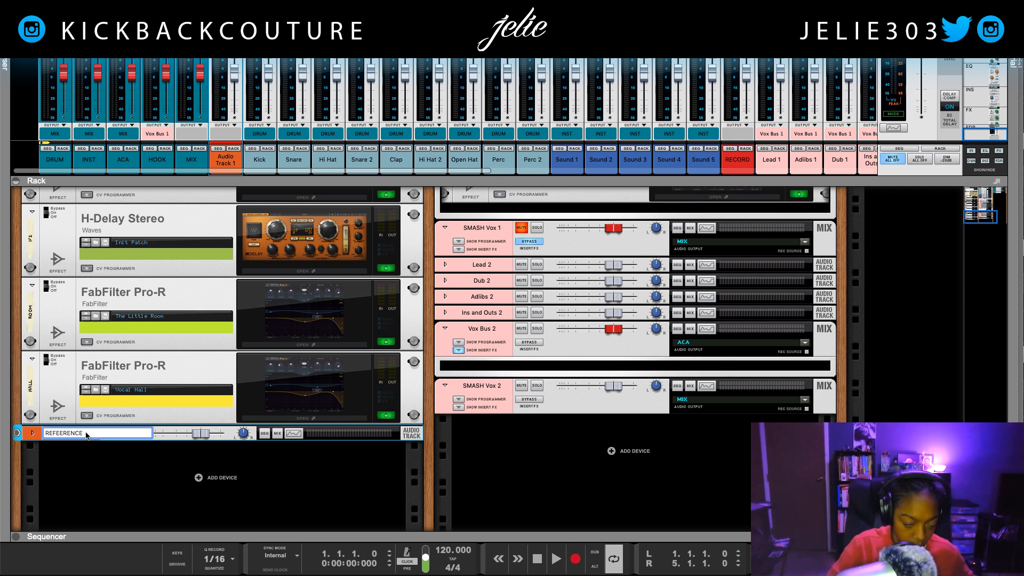
{"action": "key", "text": "Return"}
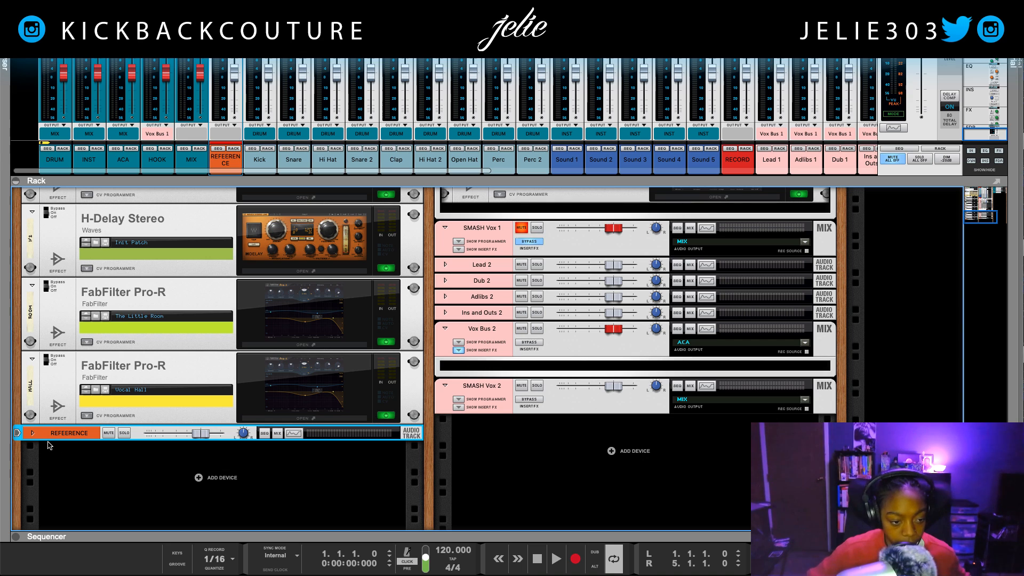
Step: Unfold the REFEERENCE track and move it between the Master Section's insert devices and Doubler4 Stereo
{"action": "left_click", "coordinate": [33, 433]}
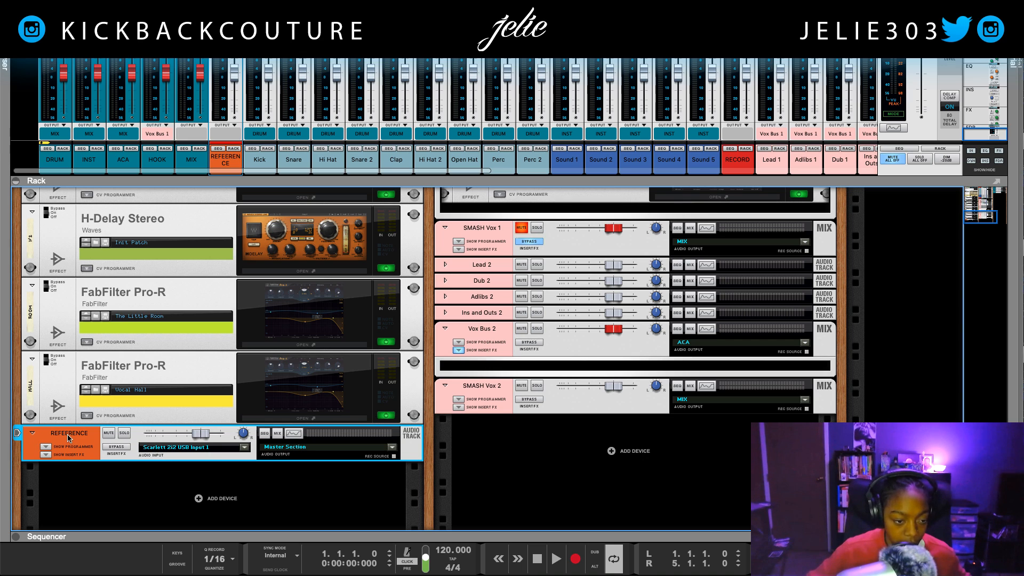
{"action": "left_click_drag", "start_coordinate": [69, 439], "coordinate": [114, 380]}
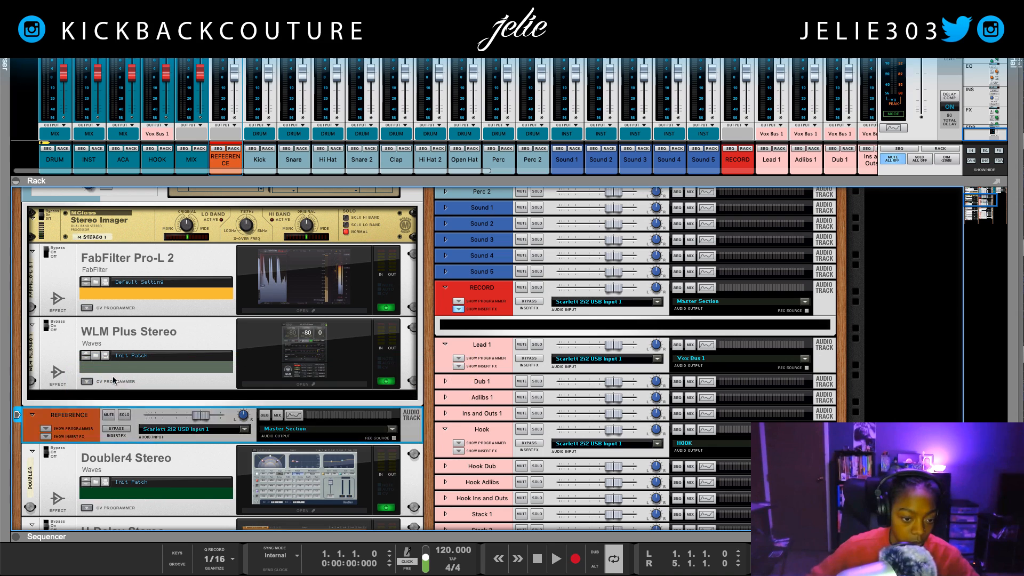
{"action": "key", "text": "Tab"}
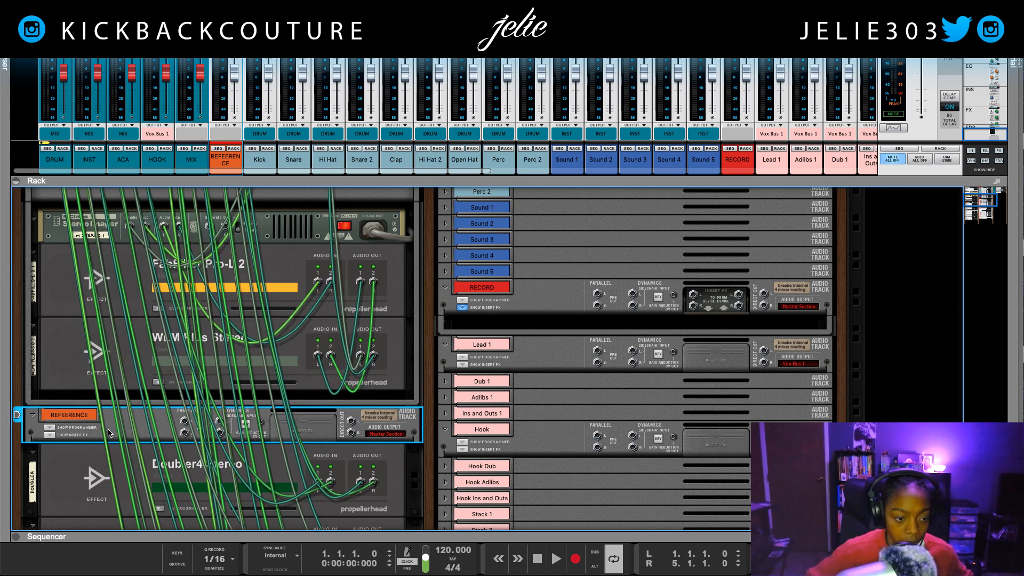
{"action": "key", "text": "Tab"}
{"action": "key", "text": "F7"}
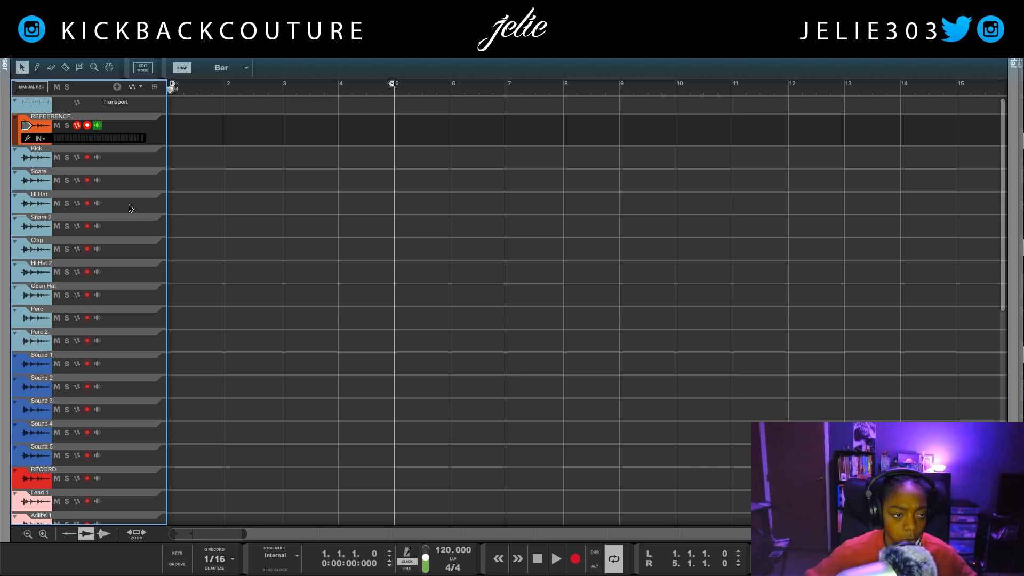
{"action": "key", "text": "F7"}
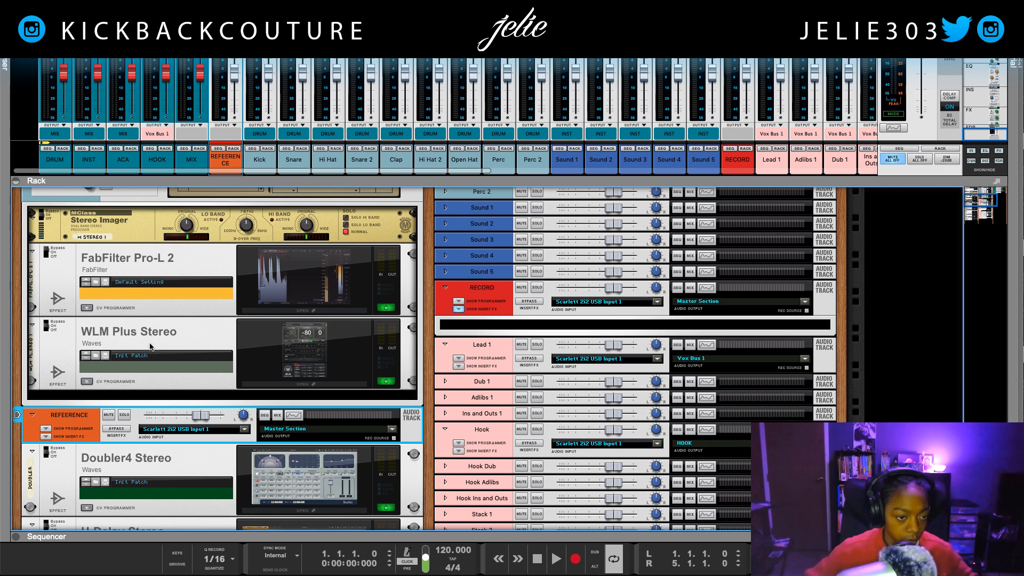
Step: Flip the rack to its rear and add the Flower Audio Loudness Meter below WLM Plus Stereo in the Master Section's inserts
{"action": "key", "text": "Tab"}
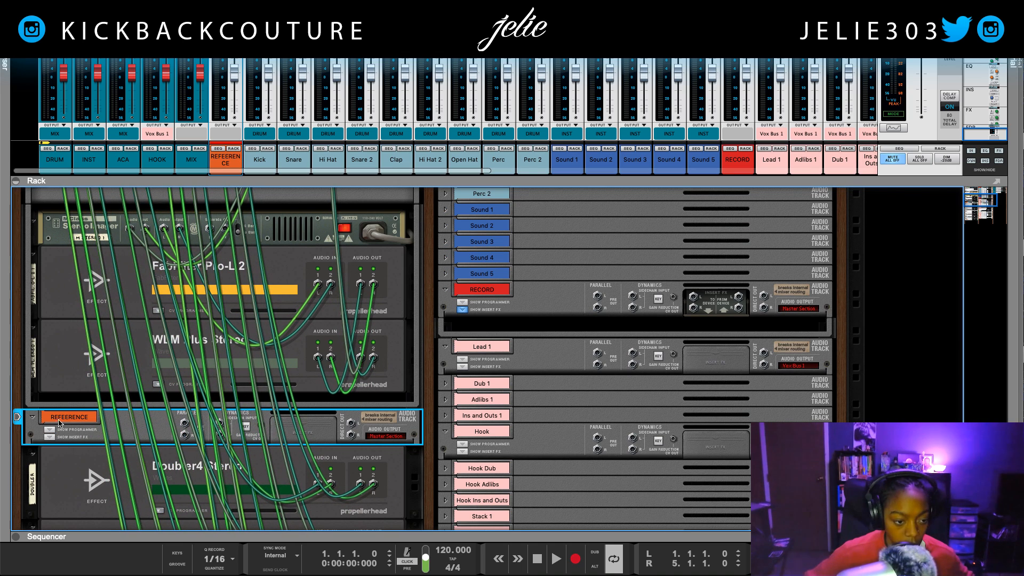
{"action": "left_click", "coordinate": [75, 398]}
{"action": "right_click", "coordinate": [76, 398]}
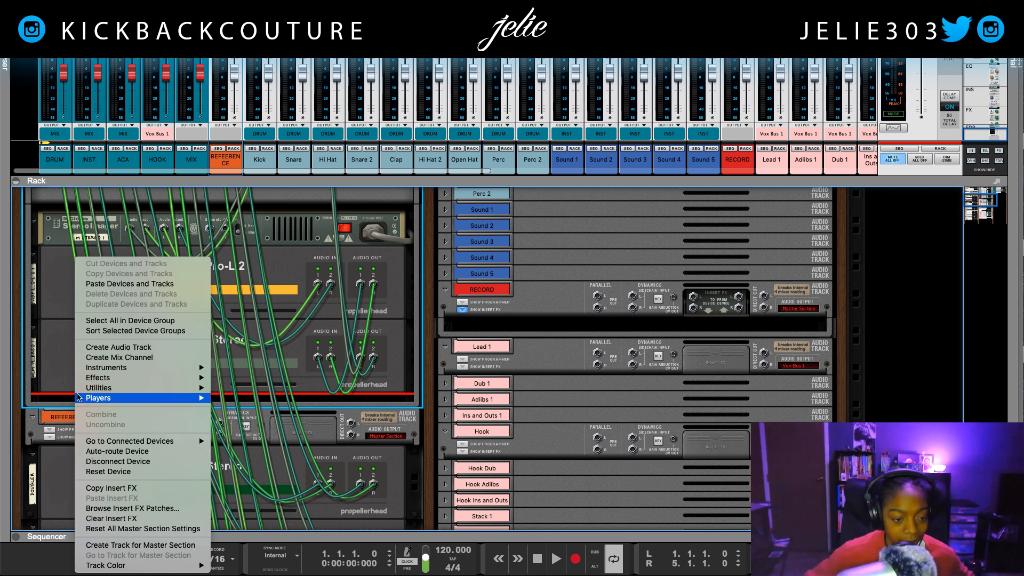
{"action": "mouse_move", "coordinate": [119, 379]}
{"action": "scroll", "coordinate": [272, 533], "scroll_direction": "down", "scroll_amount": 10}
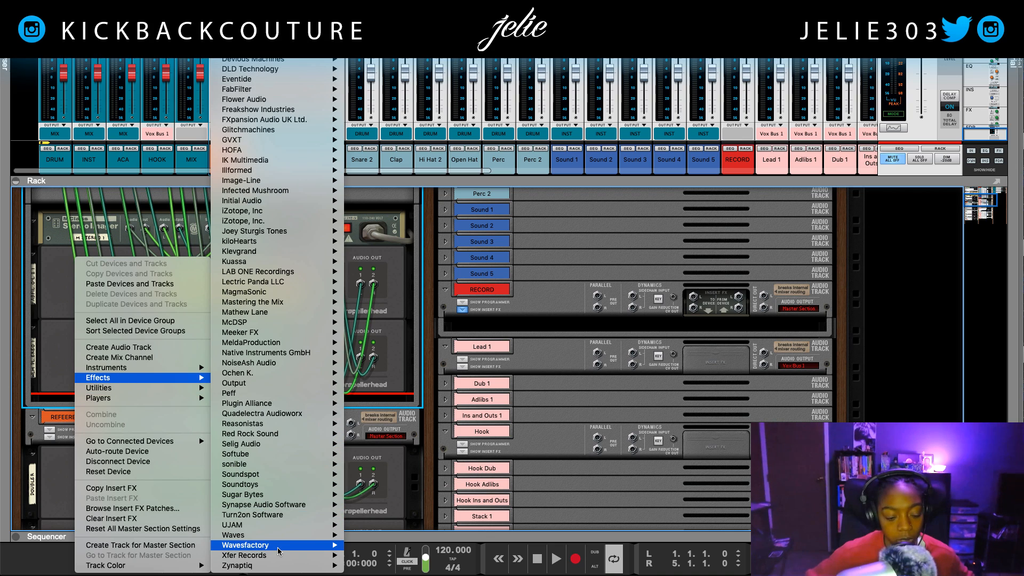
{"action": "mouse_move", "coordinate": [279, 546]}
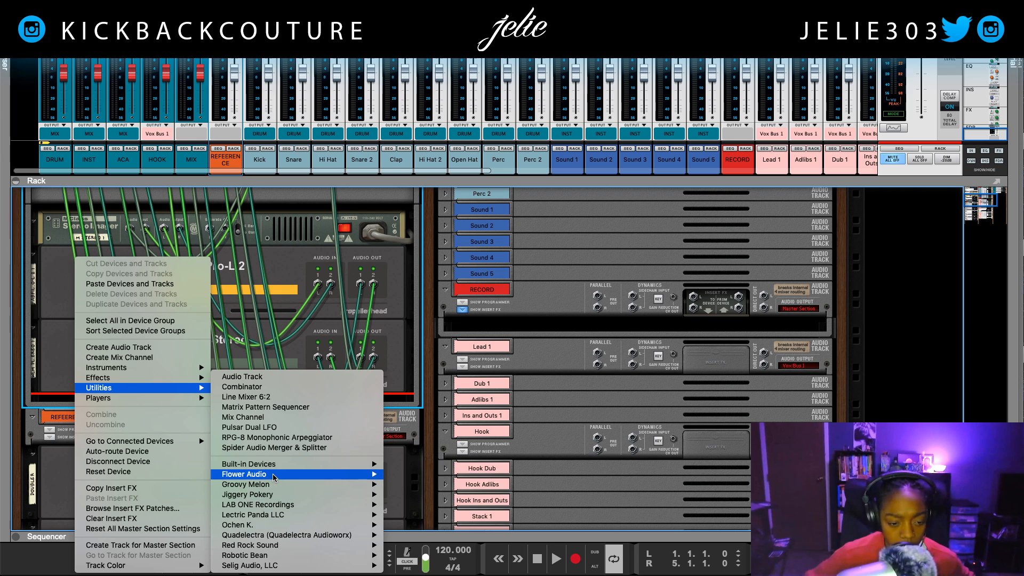
{"action": "mouse_move", "coordinate": [274, 477]}
{"action": "left_click", "coordinate": [422, 474]}
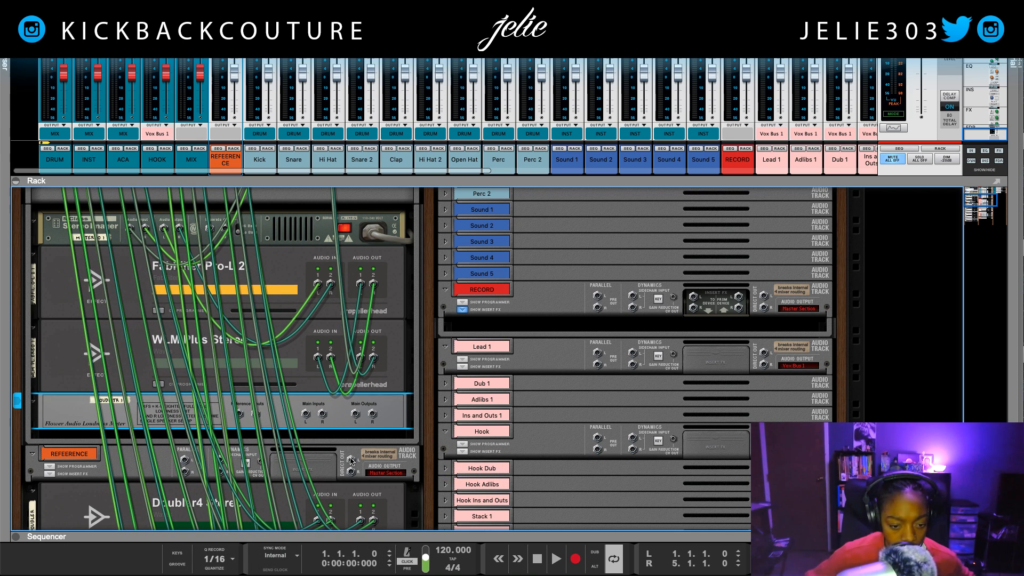
Step: Connect the REFEERENCE track's direct output to the Flower Audio Loudness Meter's reference inputs
{"action": "left_click_drag", "start_coordinate": [351, 460], "coordinate": [242, 419]}
{"action": "scroll", "coordinate": [323, 425], "scroll_direction": "up", "scroll_amount": 1}
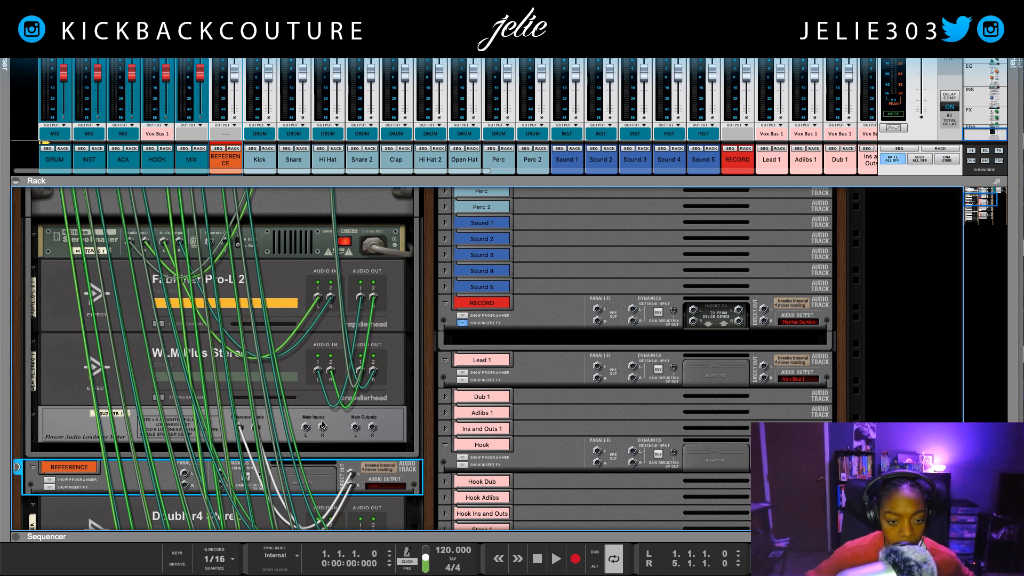
{"action": "scroll", "coordinate": [323, 426], "scroll_direction": "up", "scroll_amount": 3}
{"action": "scroll", "coordinate": [320, 438], "scroll_direction": "down", "scroll_amount": 3}
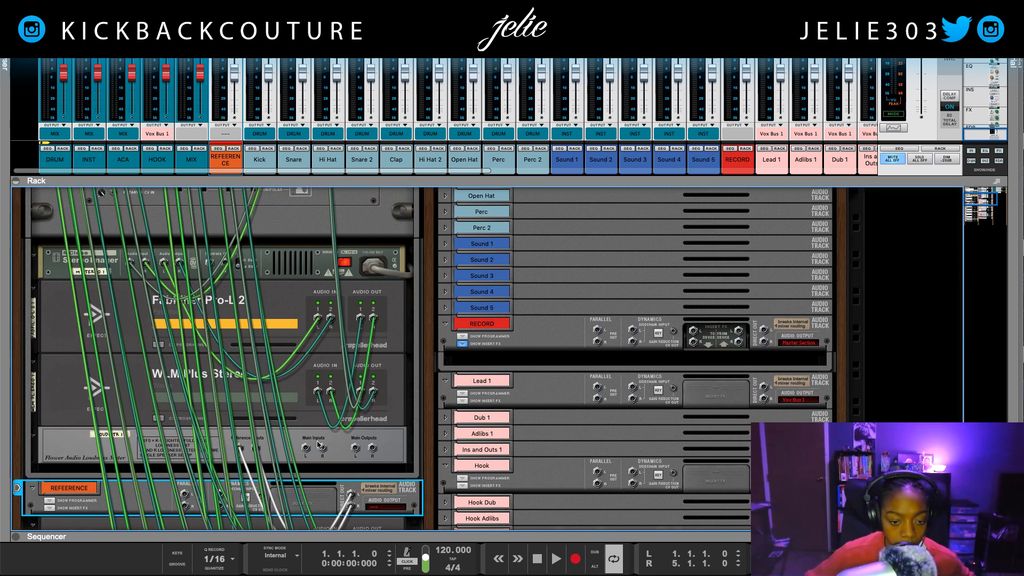
{"action": "scroll", "coordinate": [319, 444], "scroll_direction": "down", "scroll_amount": 1}
{"action": "left_click", "coordinate": [326, 376]}
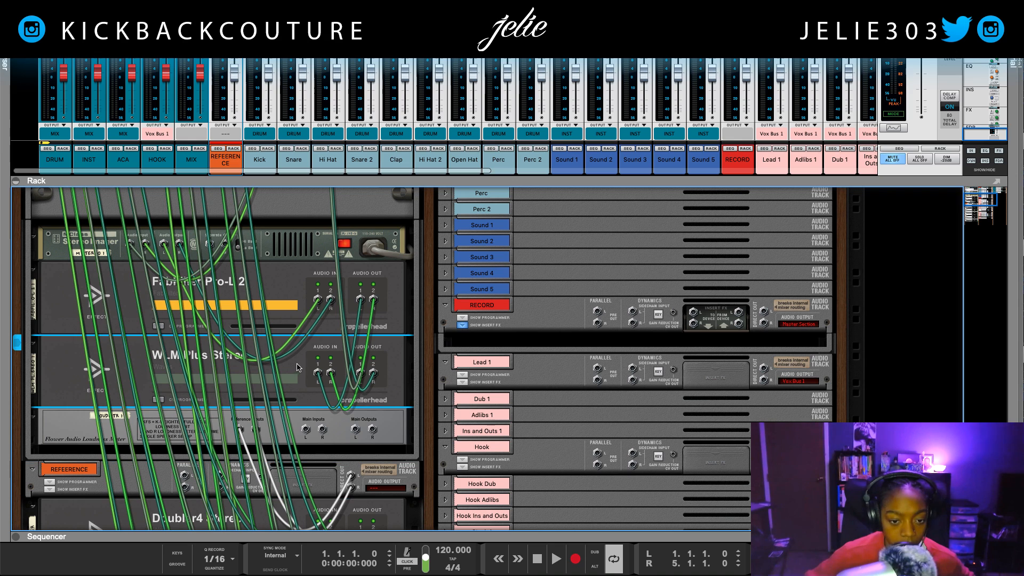
Step: Disconnect the Master Section's insert From Device inputs and connect the Flower Audio Loudness Meter's main outputs to them
{"action": "scroll", "coordinate": [381, 400], "scroll_direction": "up", "scroll_amount": 10}
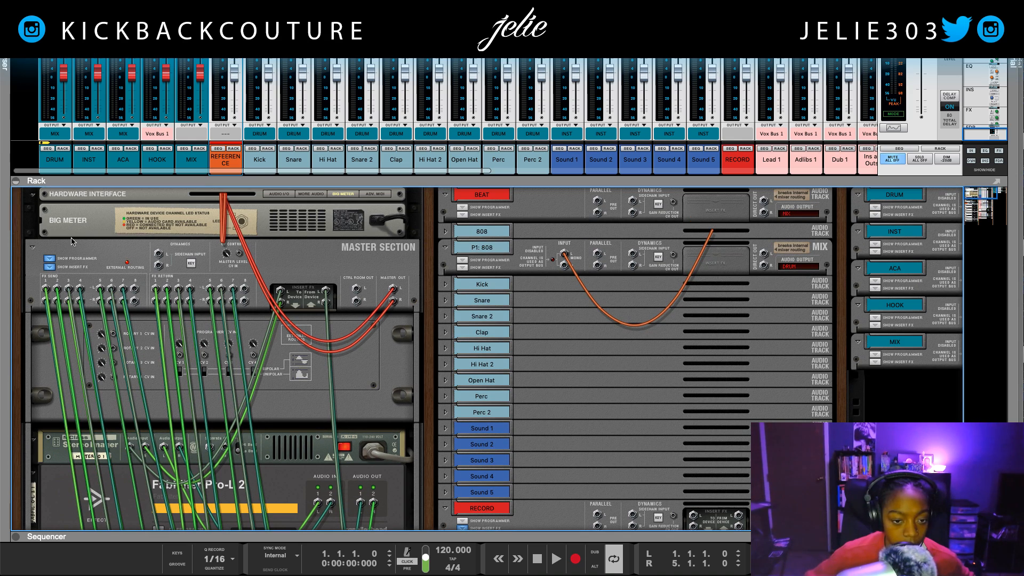
{"action": "scroll", "coordinate": [314, 285], "scroll_direction": "down", "scroll_amount": 9}
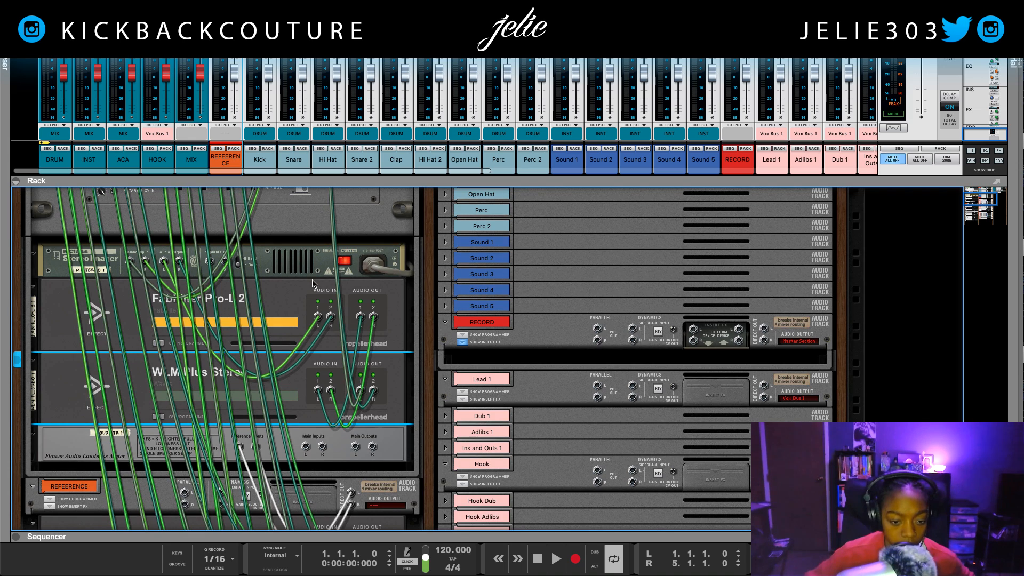
{"action": "scroll", "coordinate": [325, 278], "scroll_direction": "up", "scroll_amount": 9}
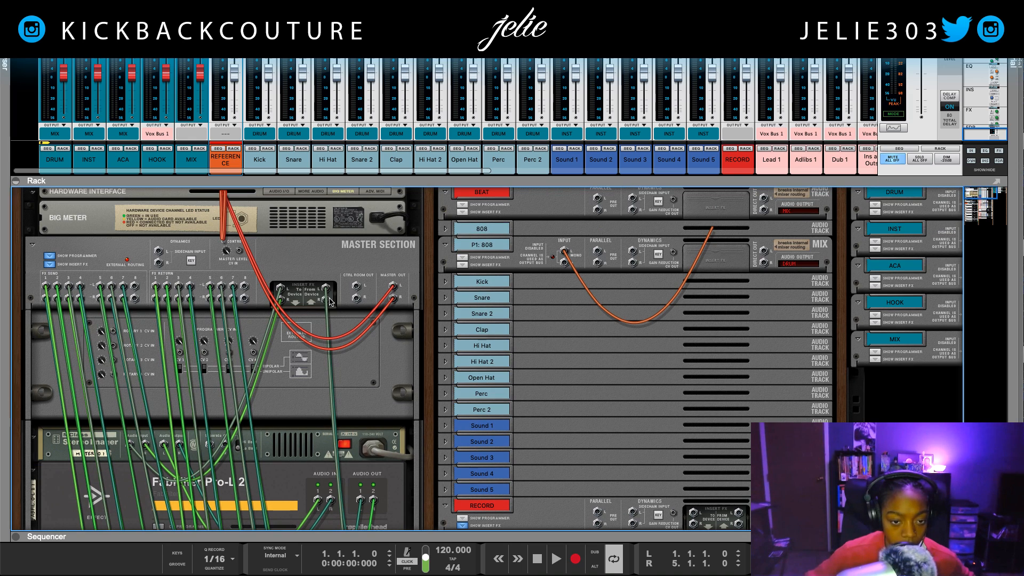
{"action": "left_click_drag", "start_coordinate": [328, 300], "coordinate": [328, 314]}
{"action": "left_click", "coordinate": [327, 298]}
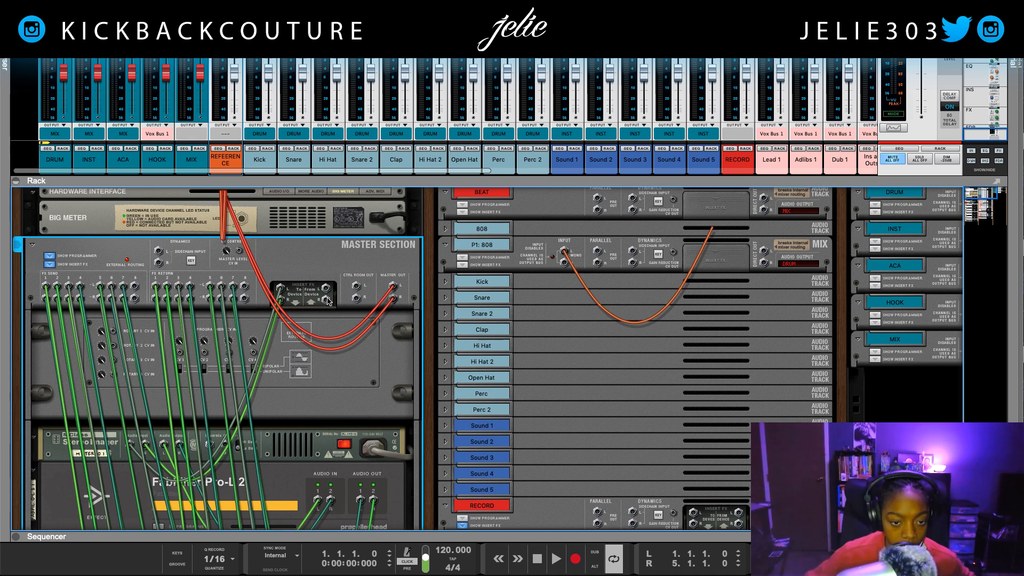
{"action": "scroll", "coordinate": [336, 355], "scroll_direction": "down", "scroll_amount": 11}
{"action": "left_click_drag", "start_coordinate": [357, 369], "coordinate": [326, 292]}
{"action": "left_click", "coordinate": [355, 432]}
{"action": "scroll", "coordinate": [97, 372], "scroll_direction": "down", "scroll_amount": 6}
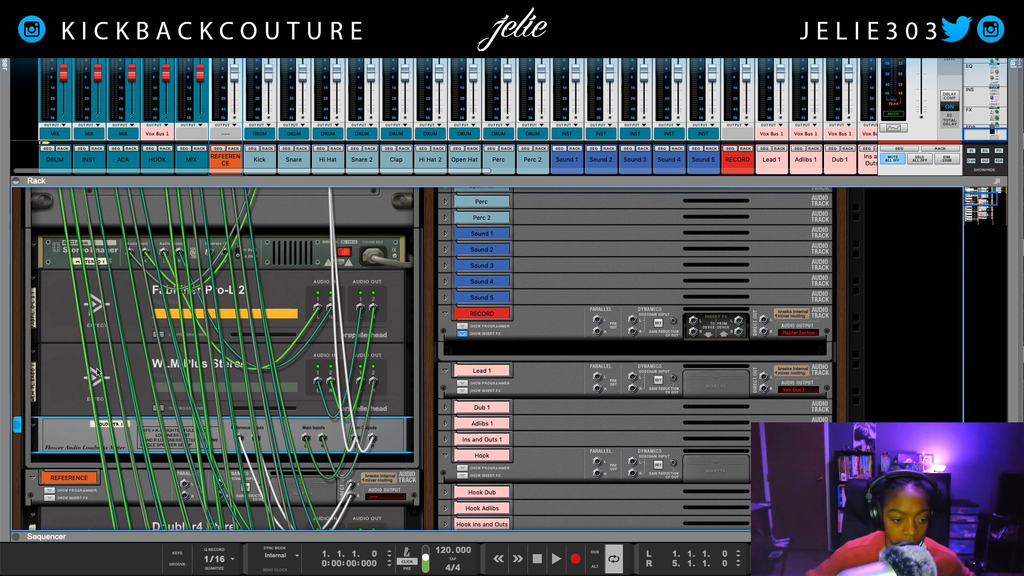
Step: Return to the rack's front, view the WLM Plus Stereo plugin window and close it
{"action": "key", "text": "Tab"}
{"action": "left_click", "coordinate": [302, 411]}
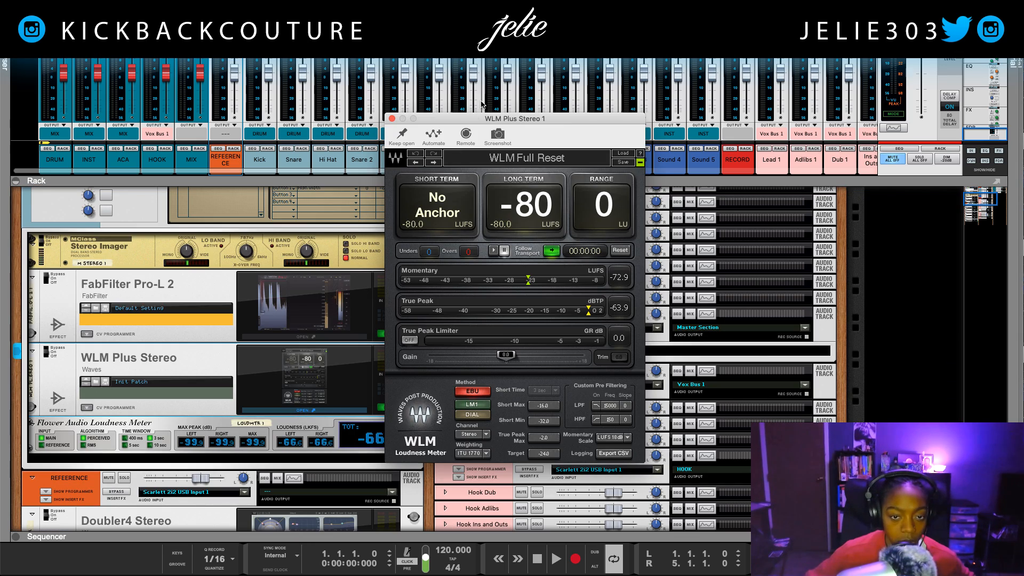
{"action": "left_click_drag", "start_coordinate": [533, 116], "coordinate": [652, 155]}
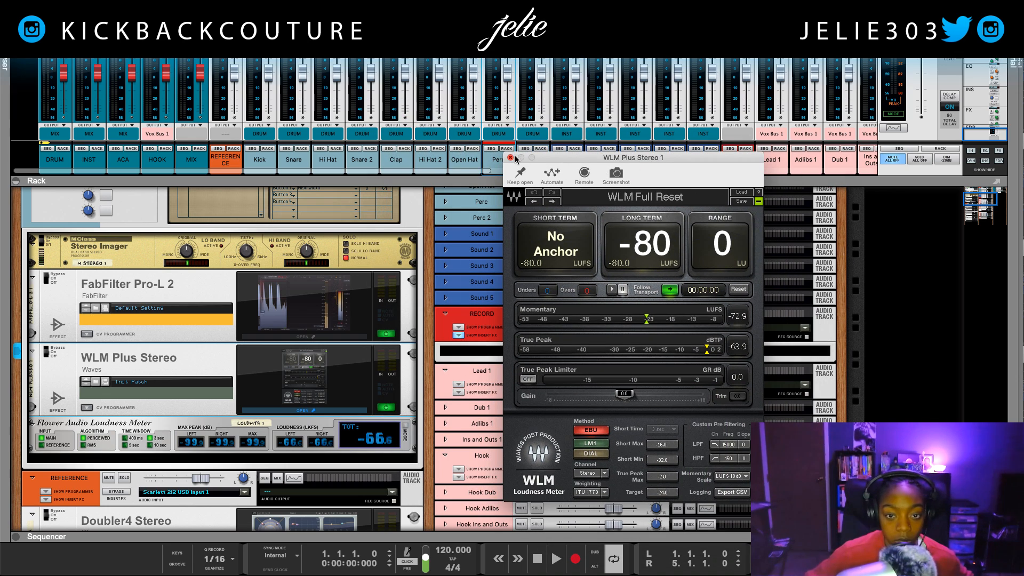
{"action": "left_click", "coordinate": [511, 158]}
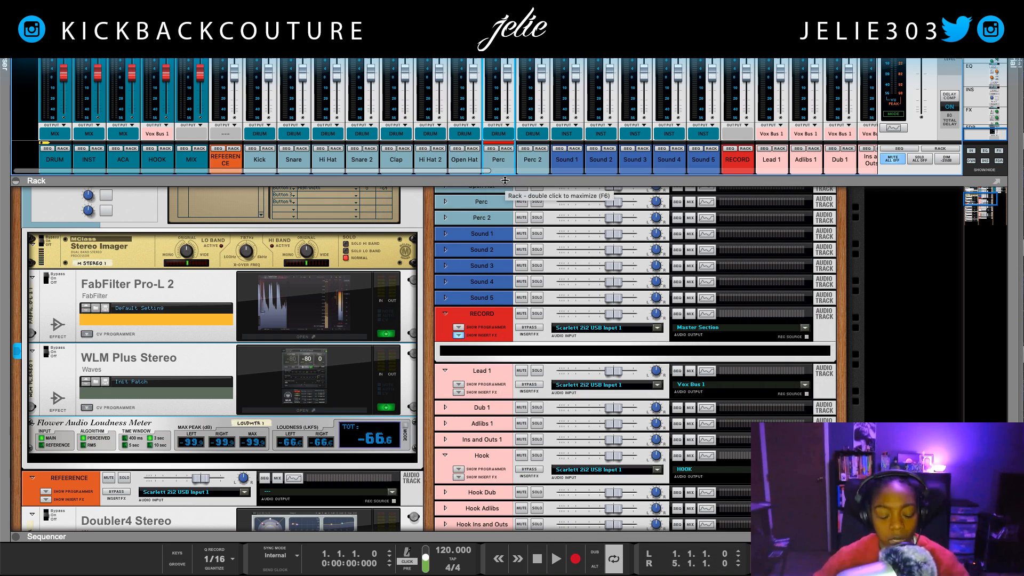